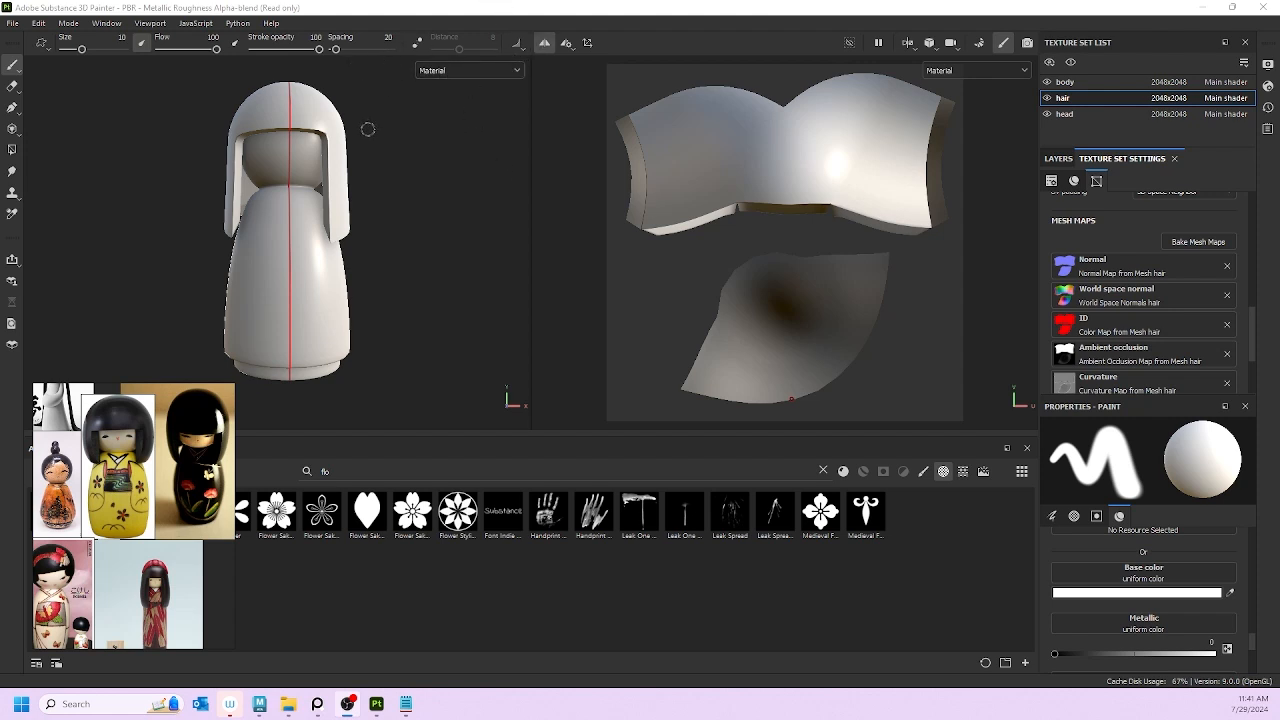
Step: Set the X mirror symmetry offset to 0
{"action": "mouse_move", "coordinate": [391, 275]}
{"action": "left_mouse_down", "text": "alt"}
{"action": "mouse_move", "coordinate": [488, 294]}
{"action": "mouse_move", "coordinate": [409, 311]}
{"action": "mouse_move", "coordinate": [402, 289]}
{"action": "left_mouse_up", "text": "alt"}
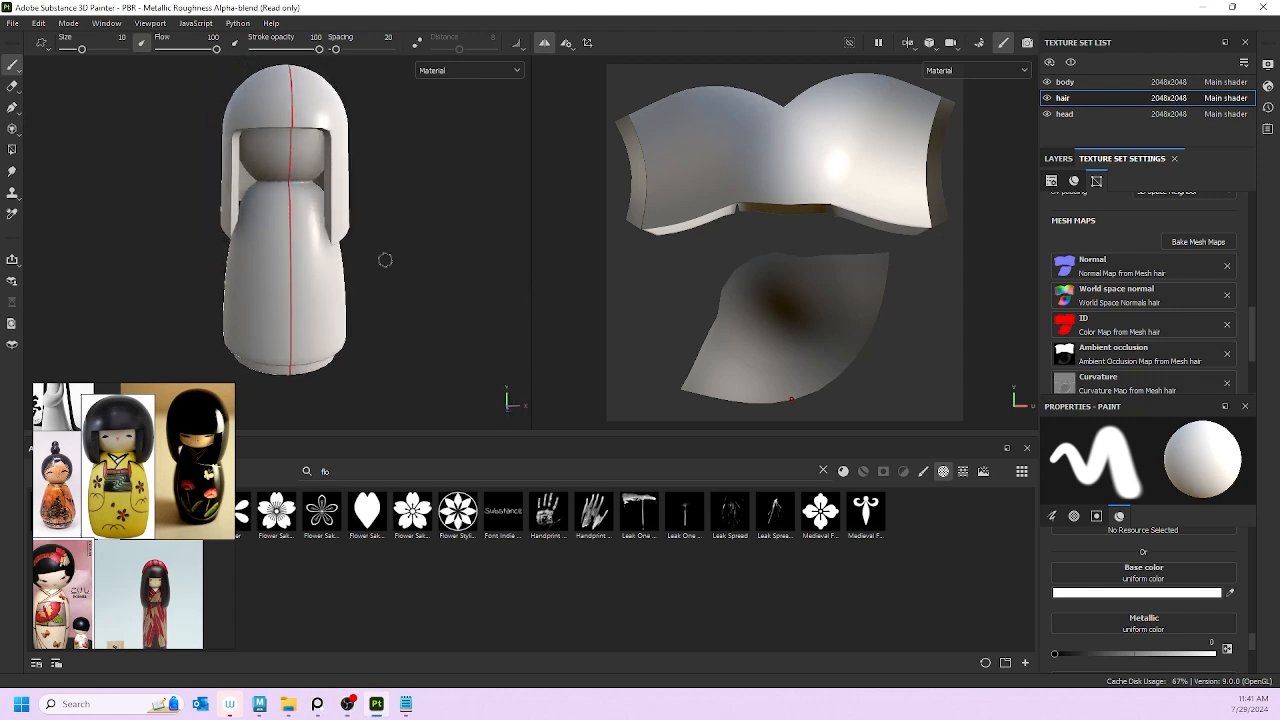
{"action": "mouse_move", "coordinate": [440, 189]}
{"action": "left_mouse_down", "text": "alt"}
{"action": "mouse_move", "coordinate": [431, 197]}
{"action": "mouse_move", "coordinate": [531, 177]}
{"action": "mouse_move", "coordinate": [432, 202]}
{"action": "left_mouse_up", "text": "alt"}
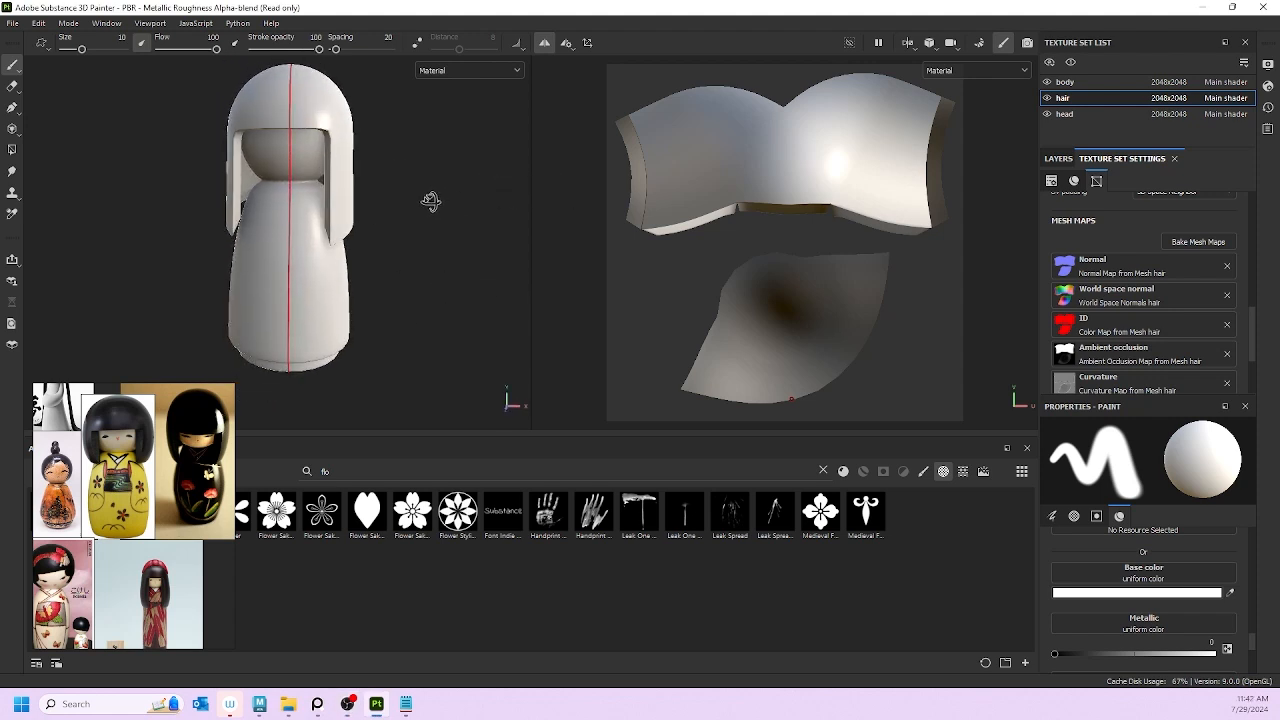
{"action": "left_click", "coordinate": [565, 43]}
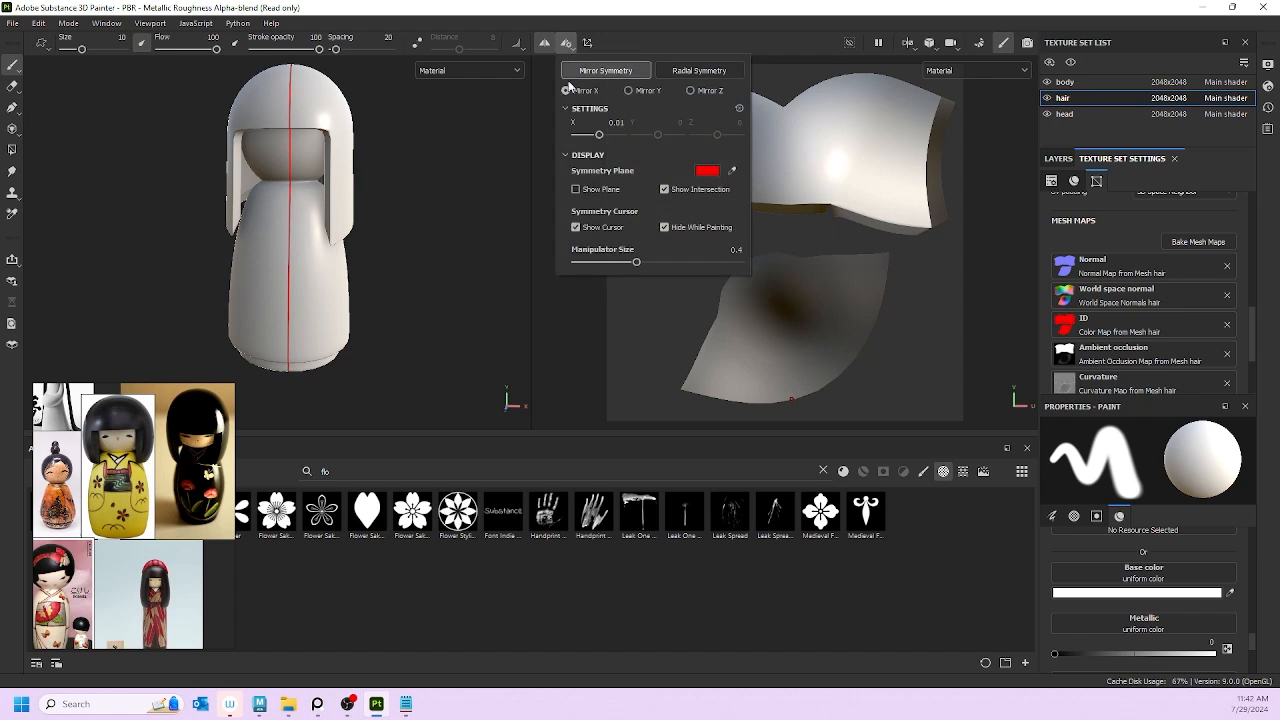
{"action": "left_click_drag", "start_coordinate": [600, 138], "coordinate": [598, 136]}
{"action": "double_click", "coordinate": [615, 123]}
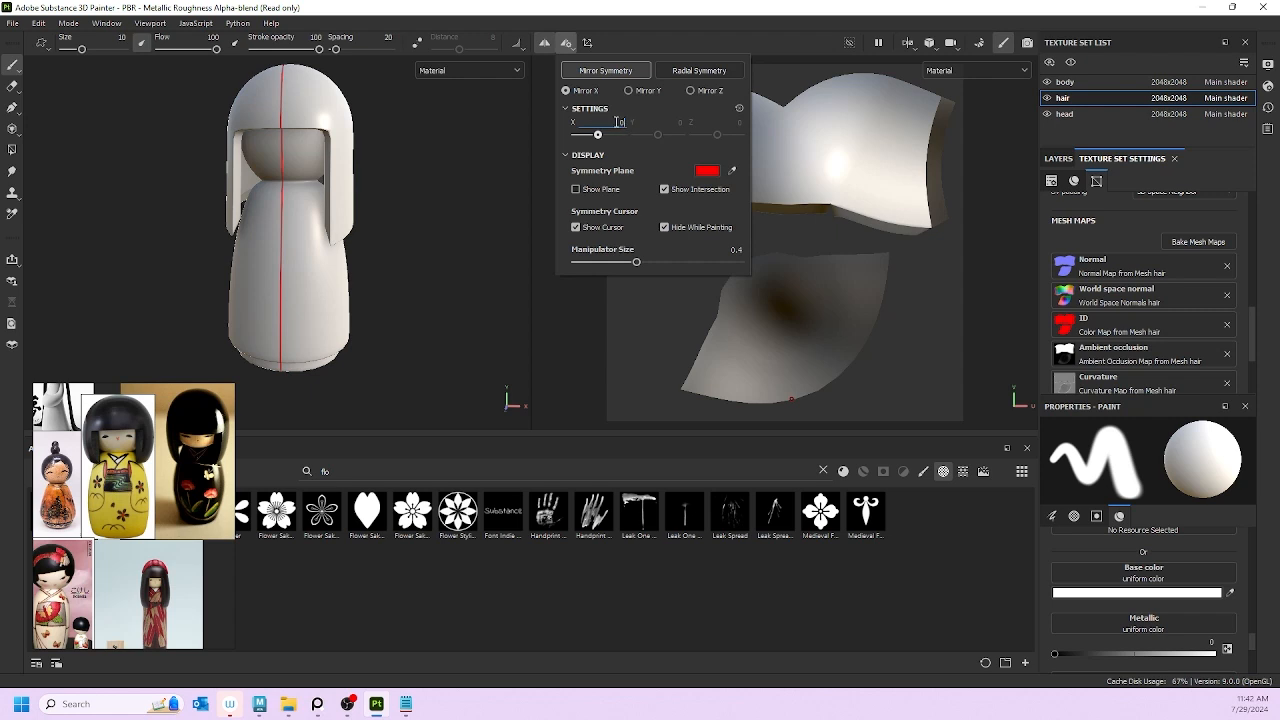
{"action": "type", "text": "0"}
{"action": "key", "text": "Return"}
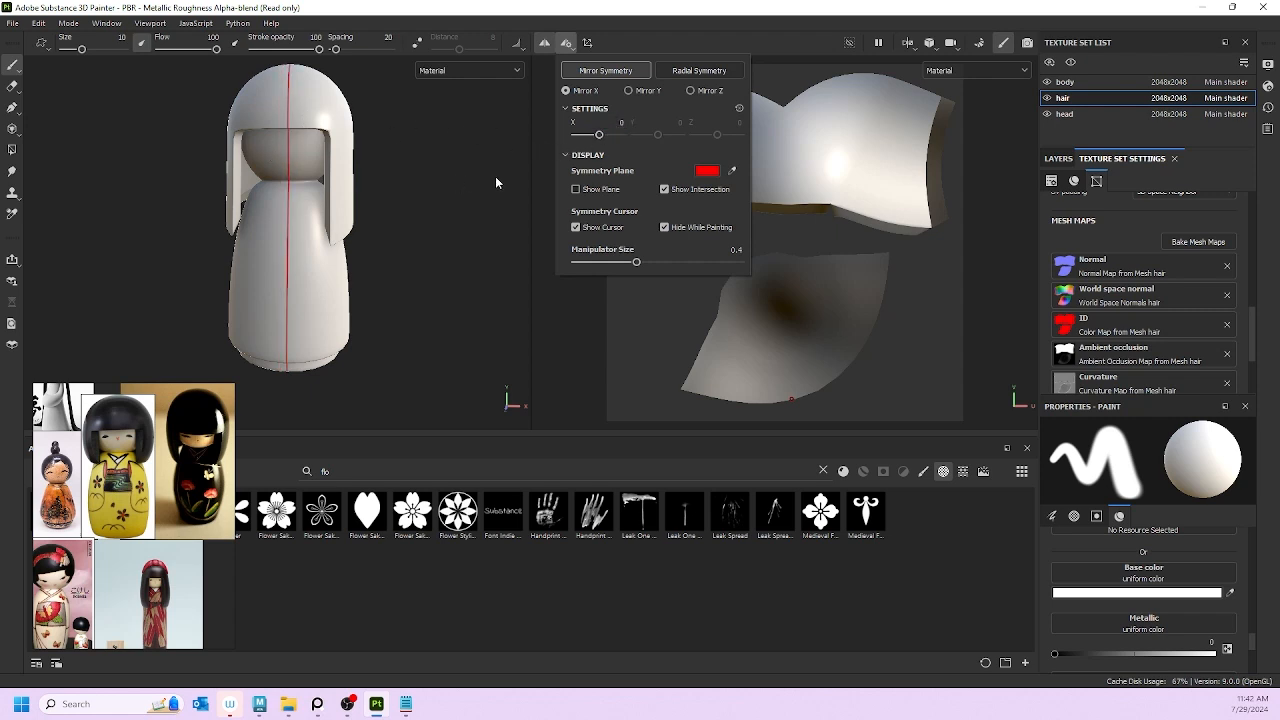
Step: Toggle the symmetry plane display on and off, then check the mirror line on the doll
{"action": "left_click", "coordinate": [586, 193]}
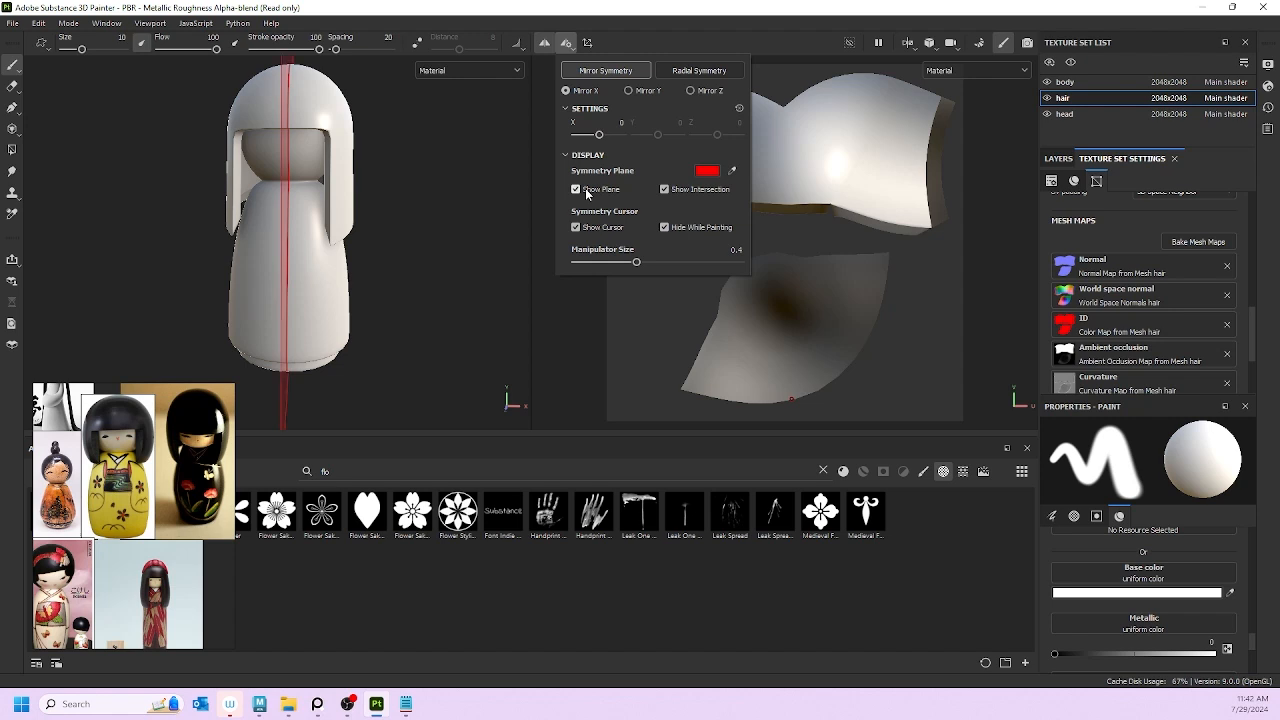
{"action": "left_click", "coordinate": [587, 193]}
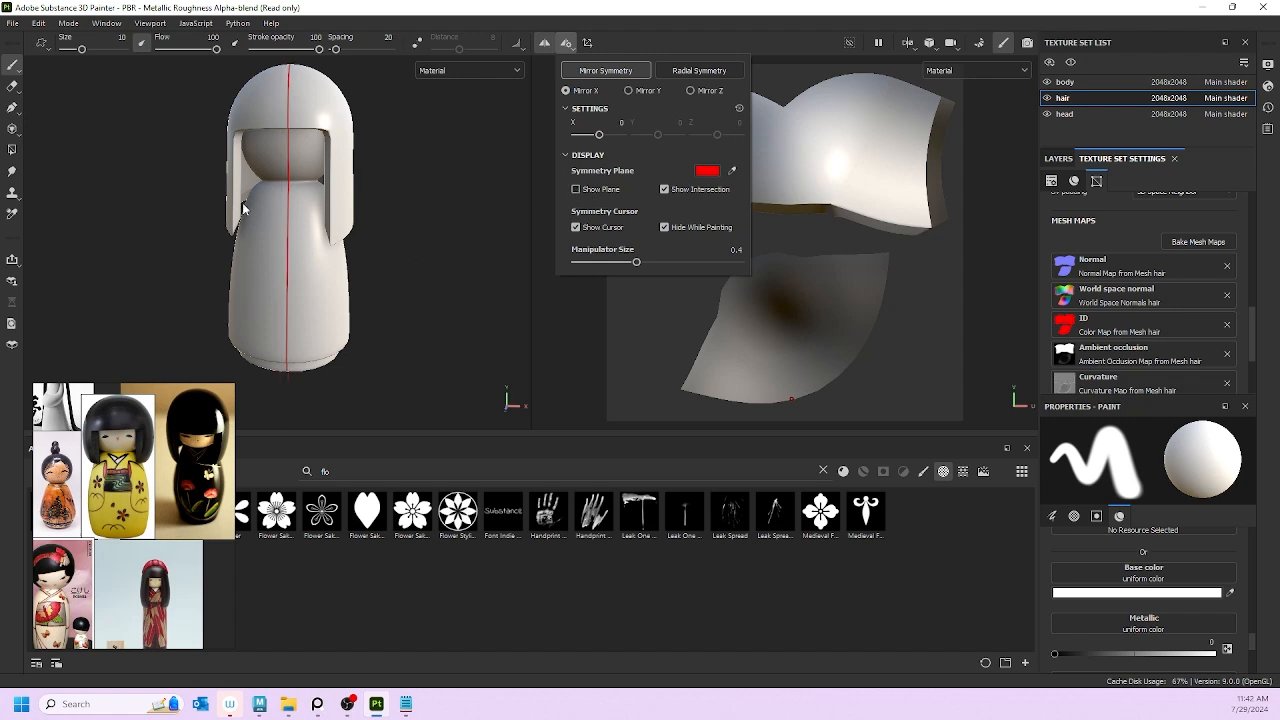
{"action": "left_click", "coordinate": [316, 203]}
{"action": "mouse_move", "coordinate": [318, 204]}
{"action": "left_mouse_down", "text": "alt"}
{"action": "mouse_move", "coordinate": [401, 209]}
{"action": "mouse_move", "coordinate": [412, 246]}
{"action": "mouse_move", "coordinate": [343, 238]}
{"action": "mouse_move", "coordinate": [337, 217]}
{"action": "mouse_move", "coordinate": [374, 200]}
{"action": "mouse_move", "coordinate": [292, 134]}
{"action": "mouse_move", "coordinate": [414, 214]}
{"action": "mouse_move", "coordinate": [433, 278]}
{"action": "left_mouse_up", "text": "alt"}
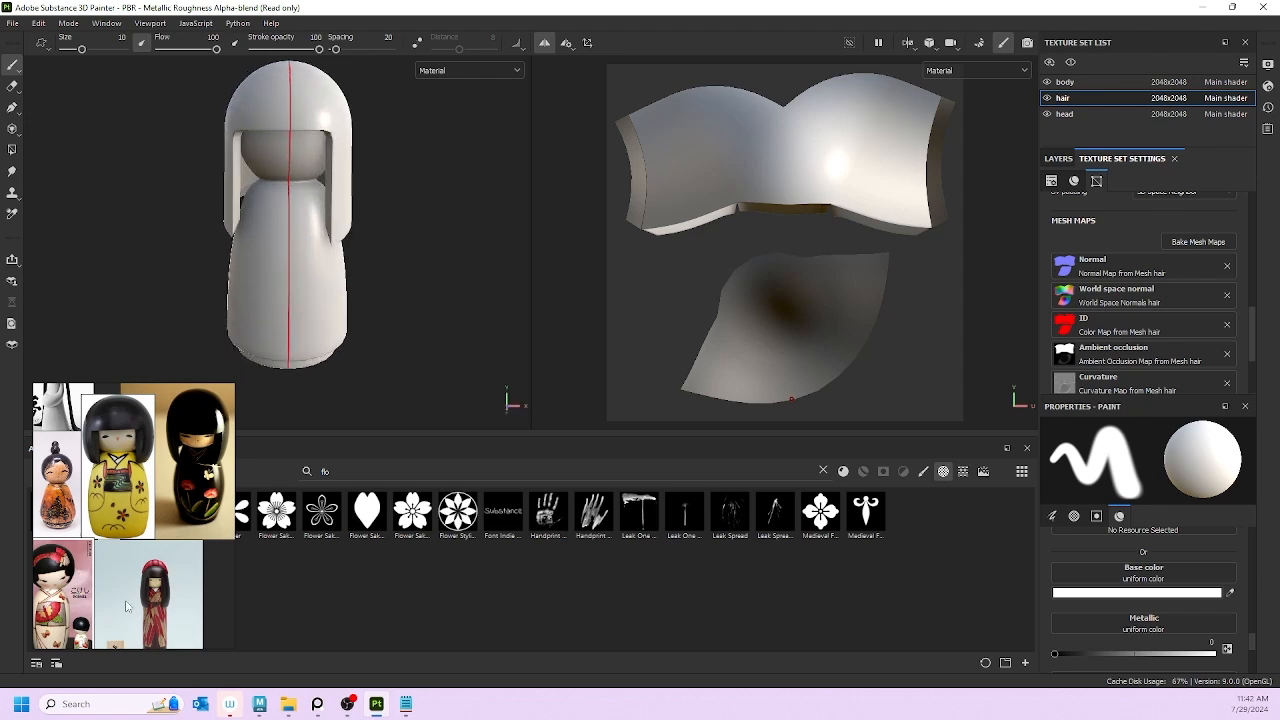
{"action": "left_click", "coordinate": [257, 707]}
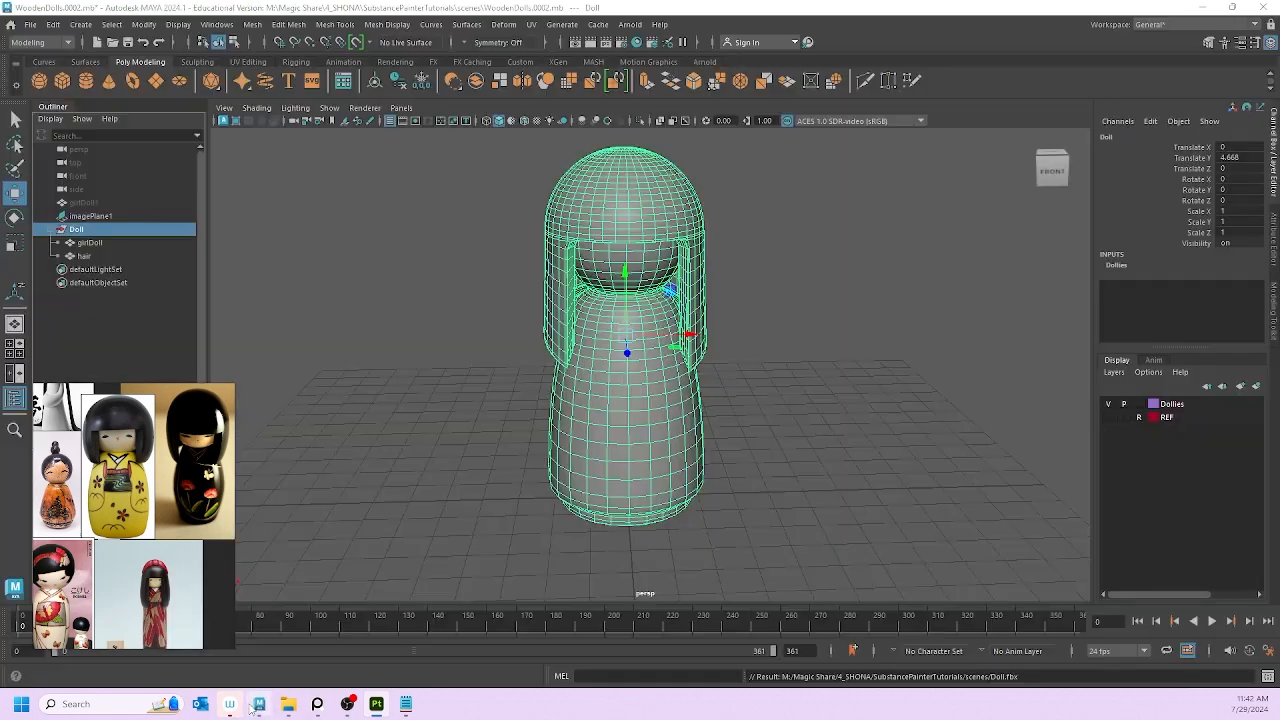
{"action": "left_click", "coordinate": [674, 285]}
{"action": "left_click_drag", "start_coordinate": [674, 285], "coordinate": [608, 260], "text": "alt"}
{"action": "key", "text": "space"}
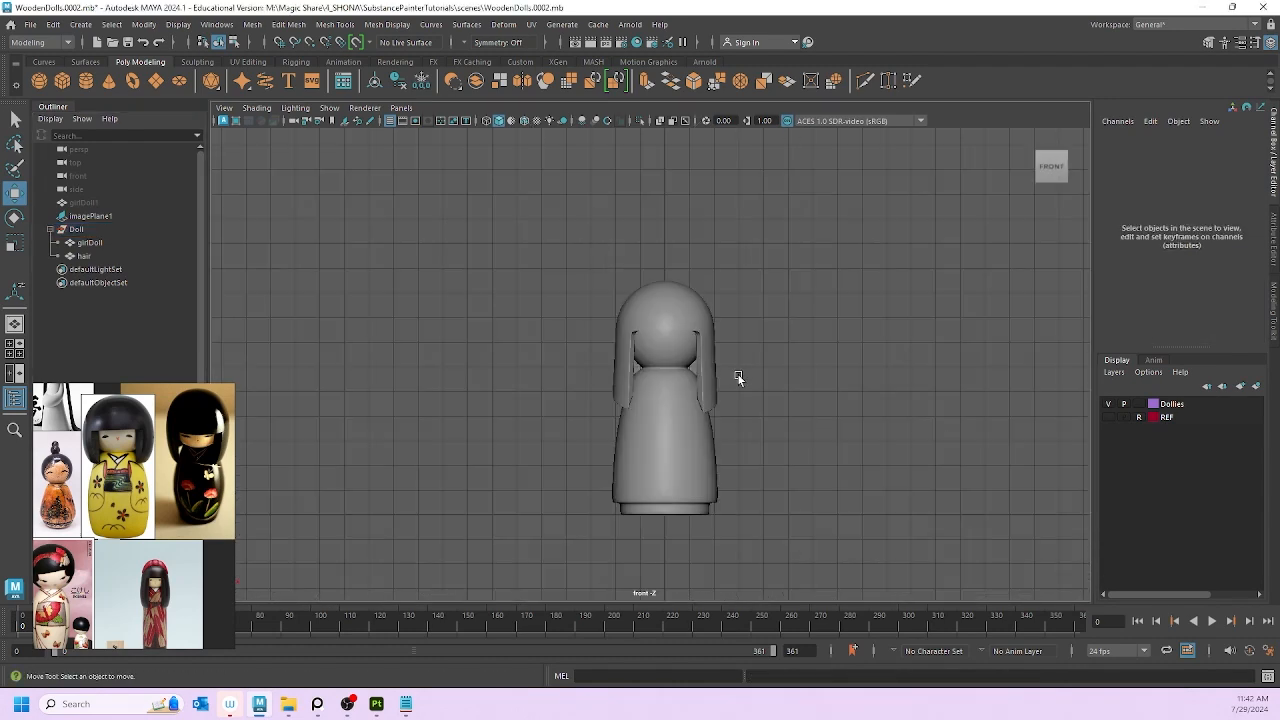
{"action": "scroll", "coordinate": [738, 378], "scroll_direction": "up", "scroll_amount": 5}
{"action": "left_click", "coordinate": [671, 194]}
{"action": "scroll", "coordinate": [778, 272], "scroll_direction": "down", "scroll_amount": 3}
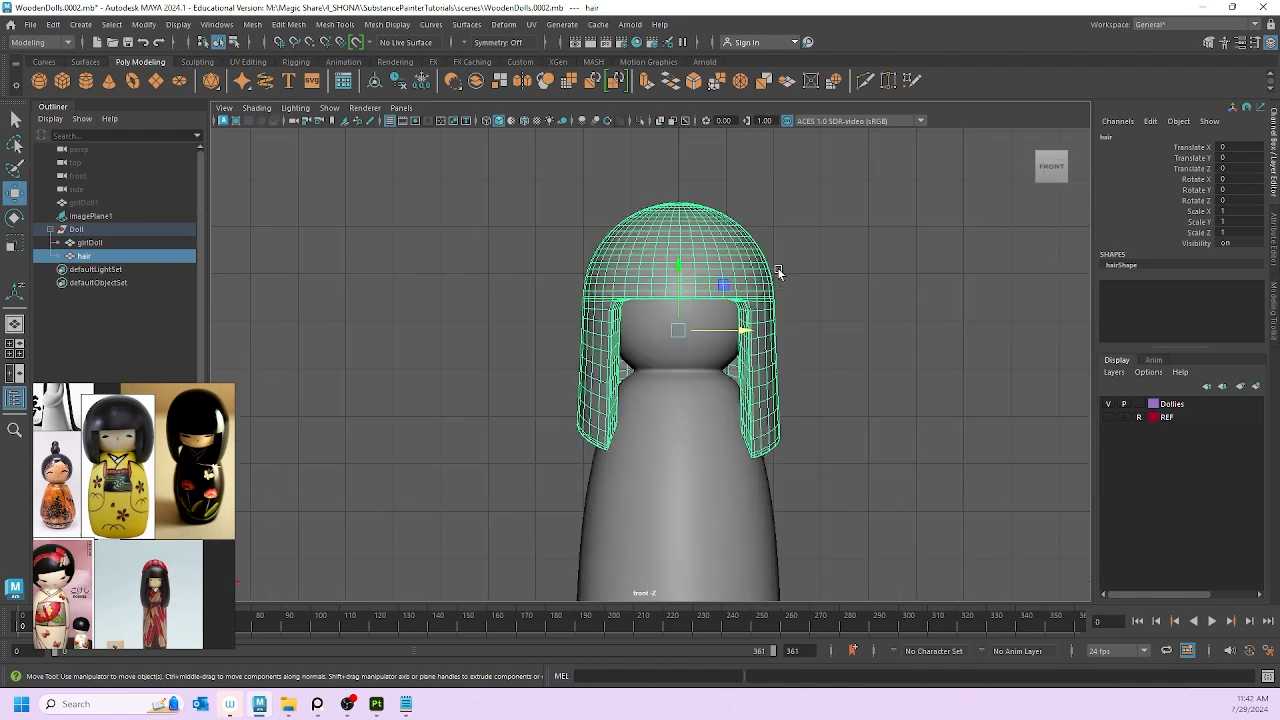
{"action": "scroll", "coordinate": [778, 272], "scroll_direction": "down", "scroll_amount": 2}
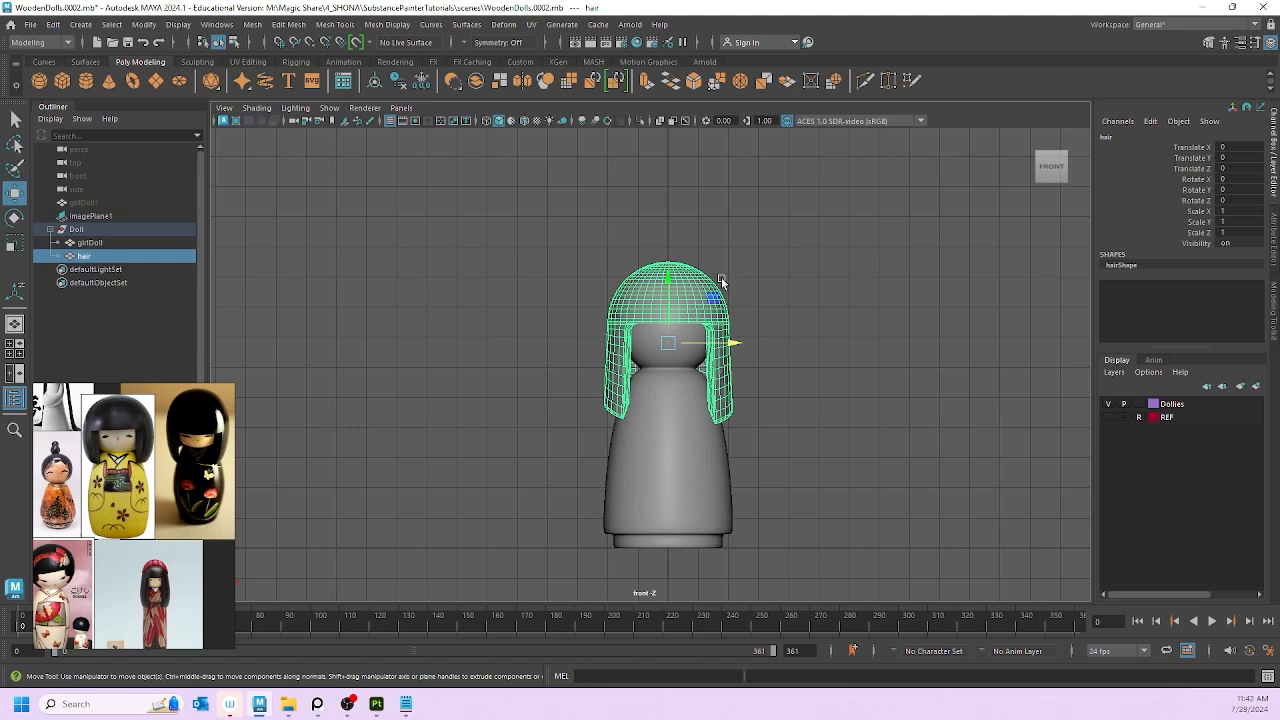
{"action": "scroll", "coordinate": [700, 295], "scroll_direction": "up", "scroll_amount": 5}
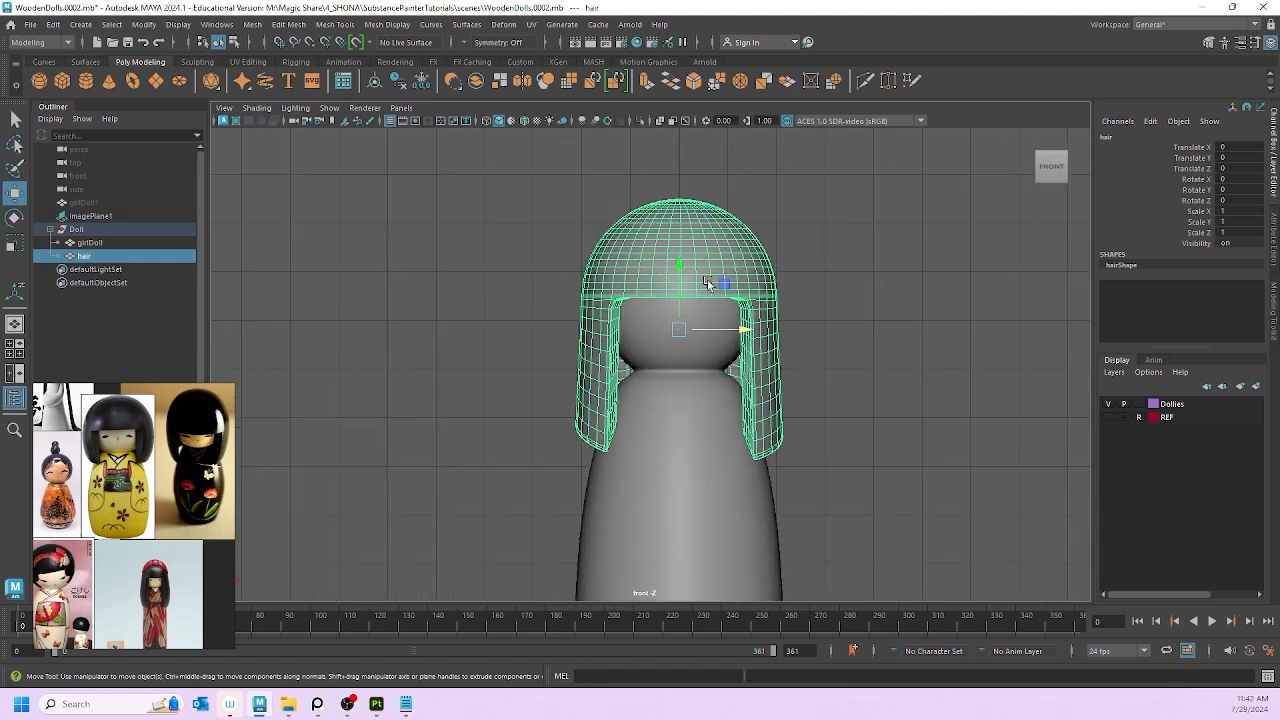
{"action": "scroll", "coordinate": [680, 208], "scroll_direction": "down", "scroll_amount": 5}
{"action": "scroll", "coordinate": [659, 231], "scroll_direction": "up", "scroll_amount": 2}
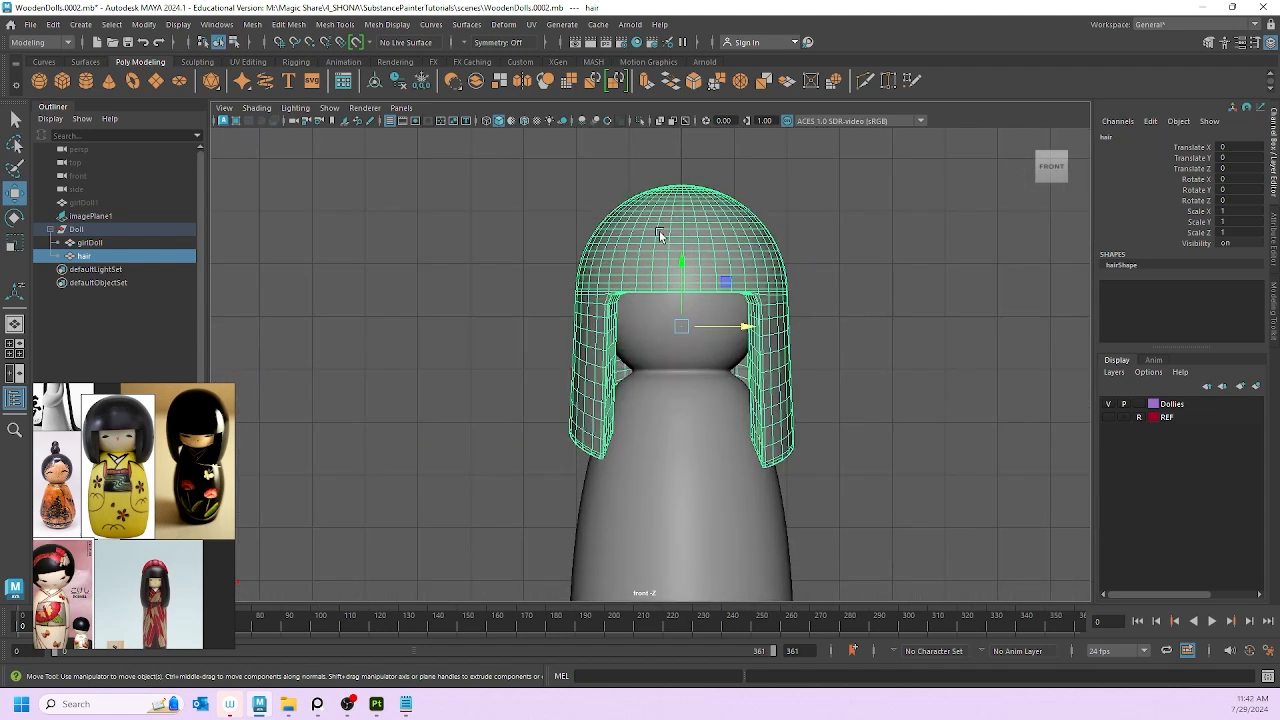
{"action": "scroll", "coordinate": [652, 280], "scroll_direction": "up", "scroll_amount": 1}
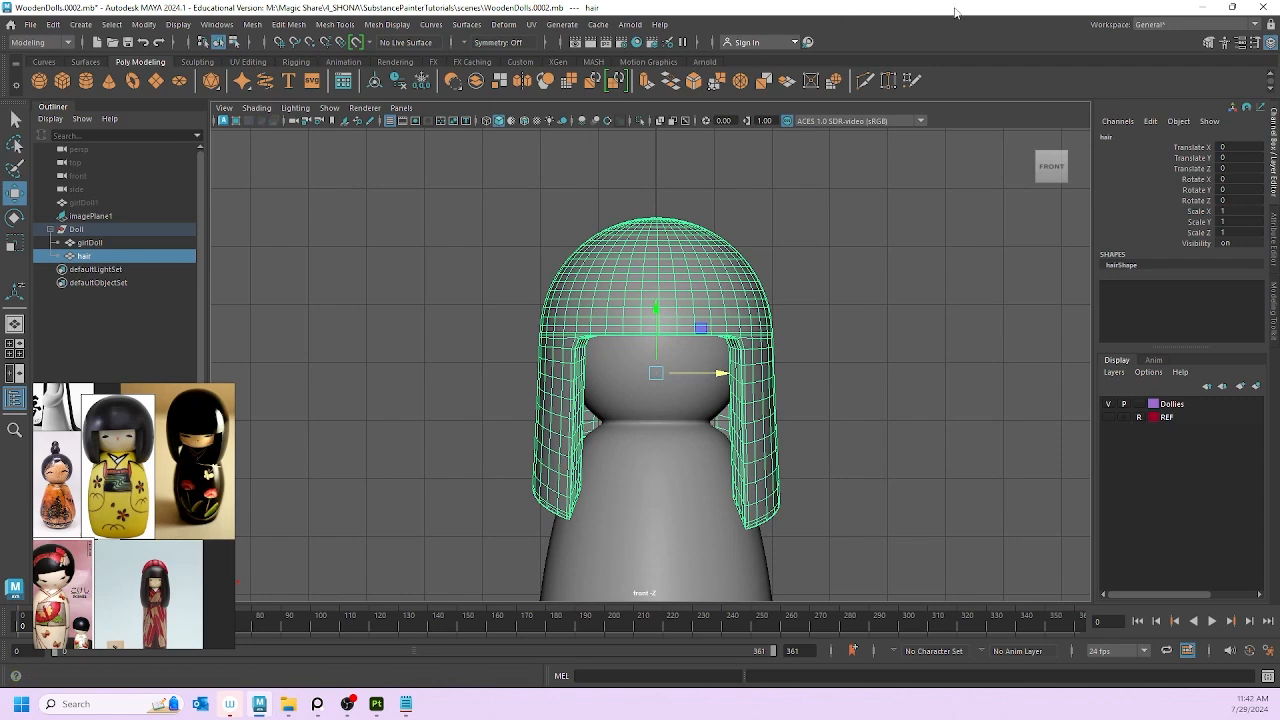
{"action": "left_click", "coordinate": [1202, 7]}
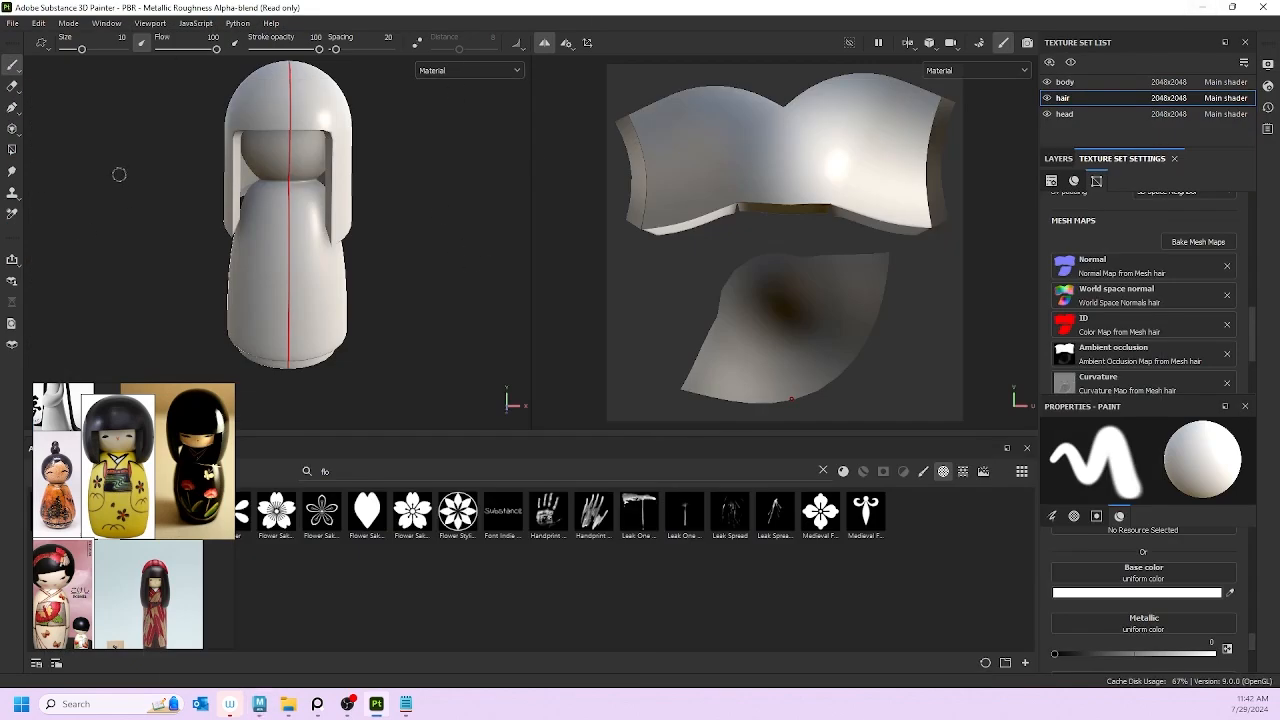
Step: Review the body texture set's Project Configuration from the Edit menu, cancelling without changes
{"action": "mouse_move", "coordinate": [111, 187]}
{"action": "left_mouse_down", "text": "alt"}
{"action": "mouse_move", "coordinate": [310, 163]}
{"action": "mouse_move", "coordinate": [169, 141]}
{"action": "left_mouse_up", "text": "alt"}
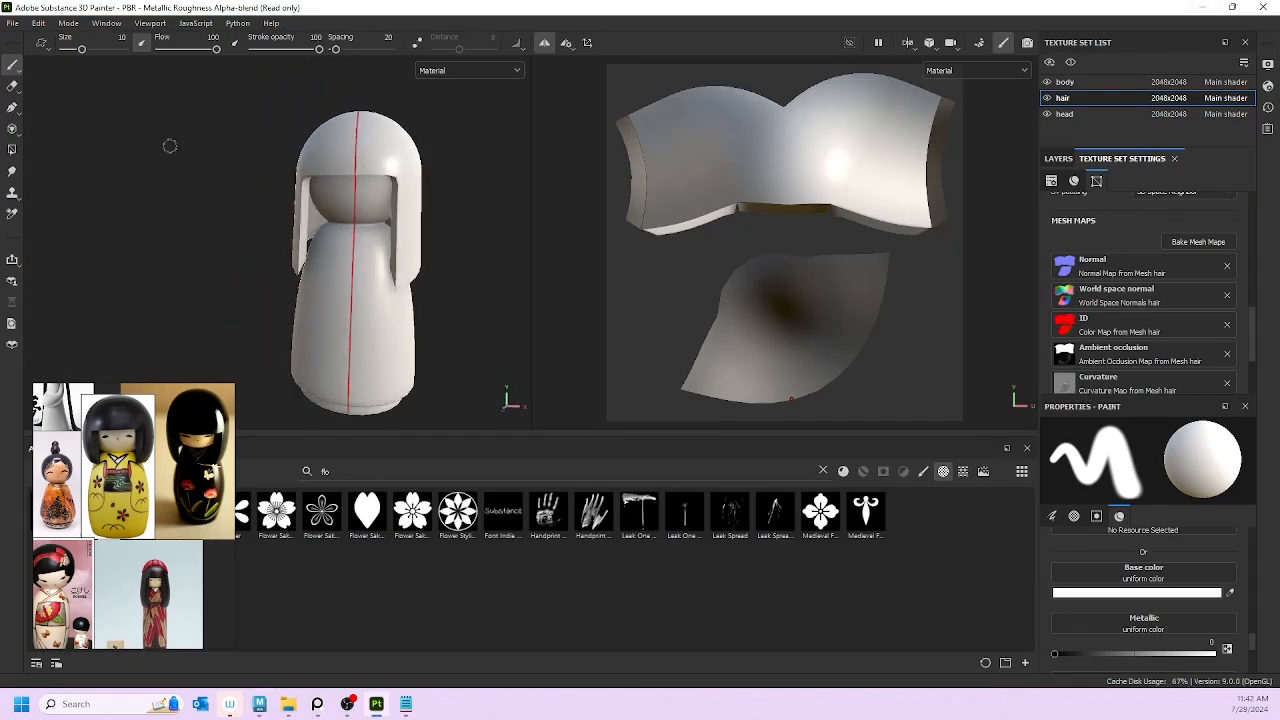
{"action": "left_click", "coordinate": [39, 24]}
{"action": "left_click", "coordinate": [39, 24]}
{"action": "left_click", "coordinate": [39, 24]}
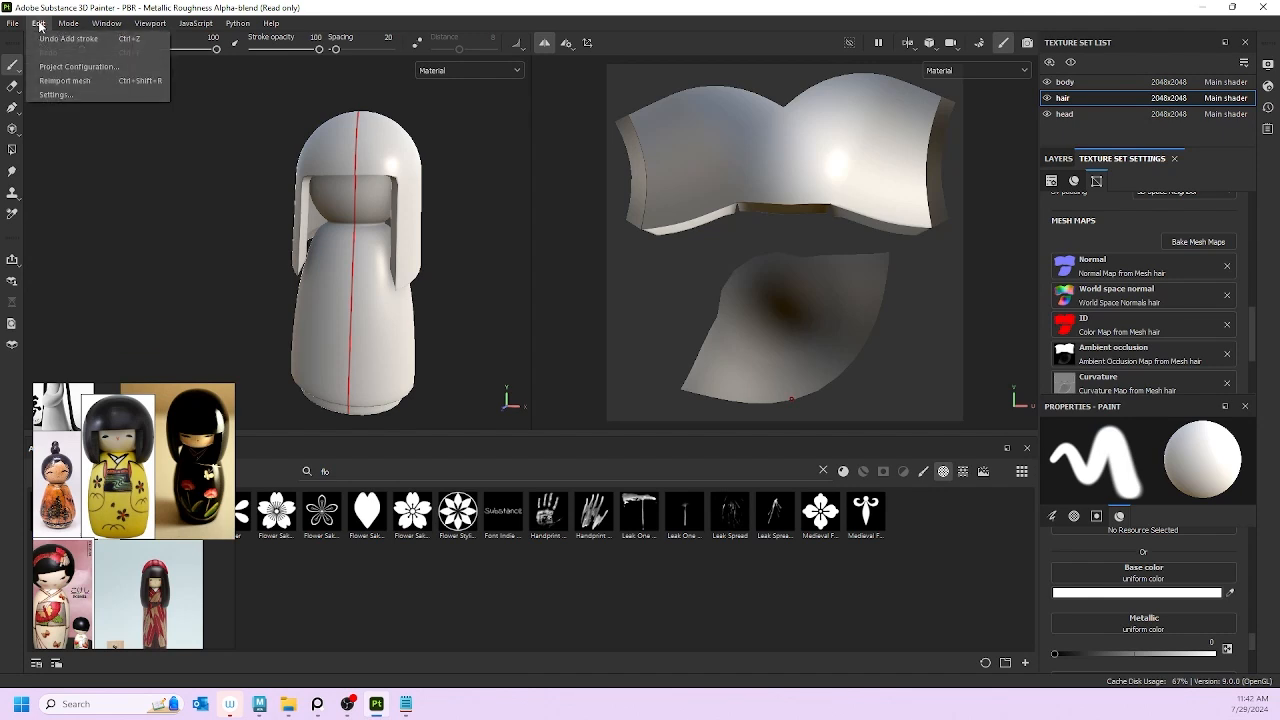
{"action": "left_click", "coordinate": [39, 24]}
{"action": "left_click", "coordinate": [39, 24]}
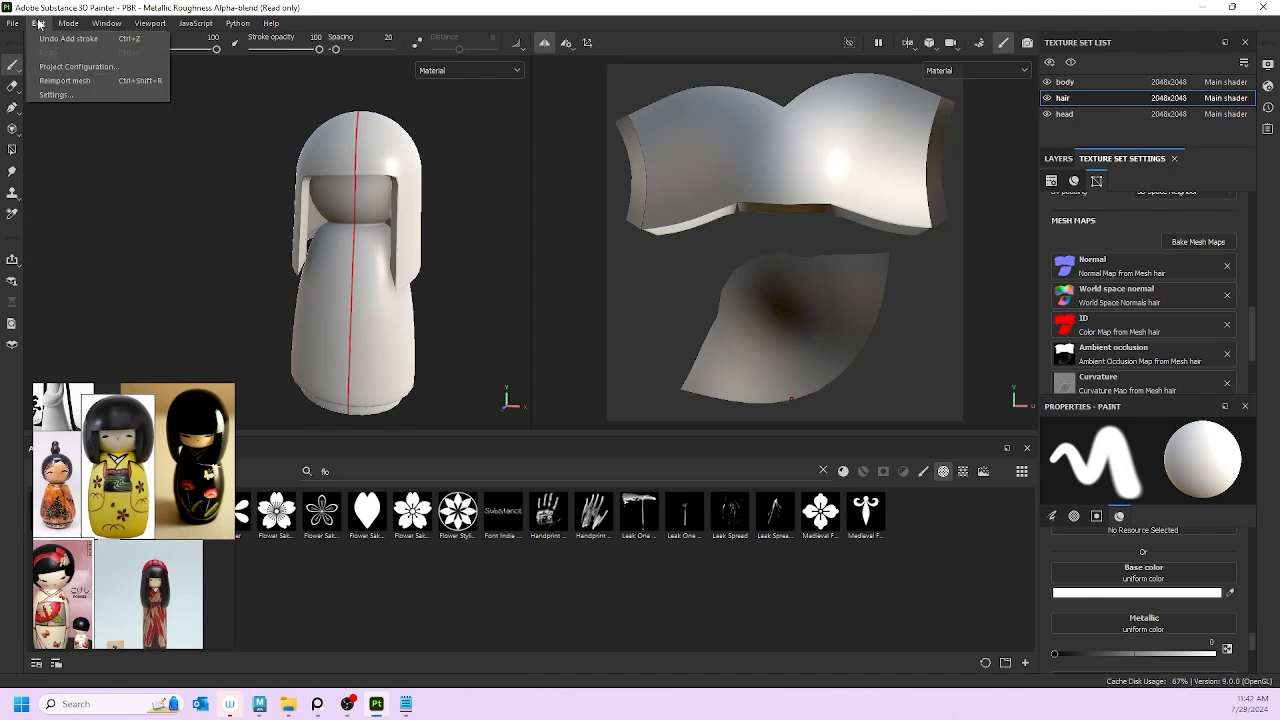
{"action": "left_click", "coordinate": [64, 83]}
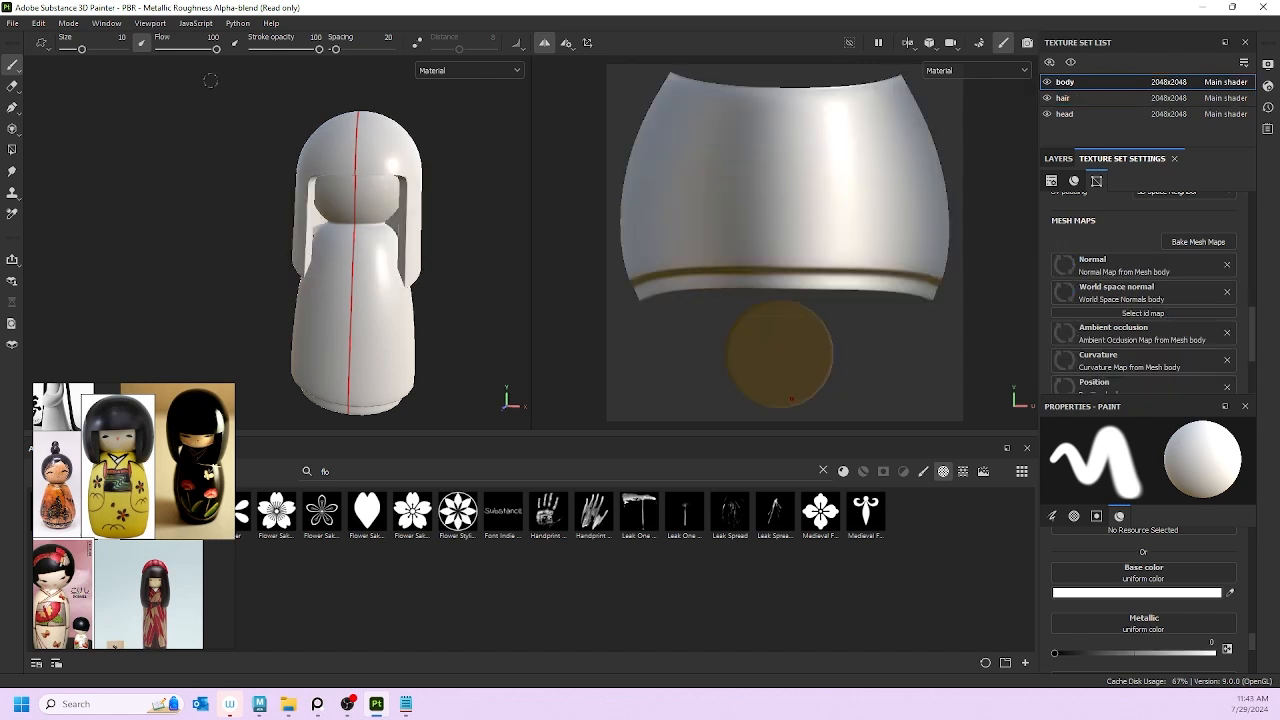
{"action": "left_click_drag", "start_coordinate": [97, 163], "coordinate": [112, 209], "text": "alt"}
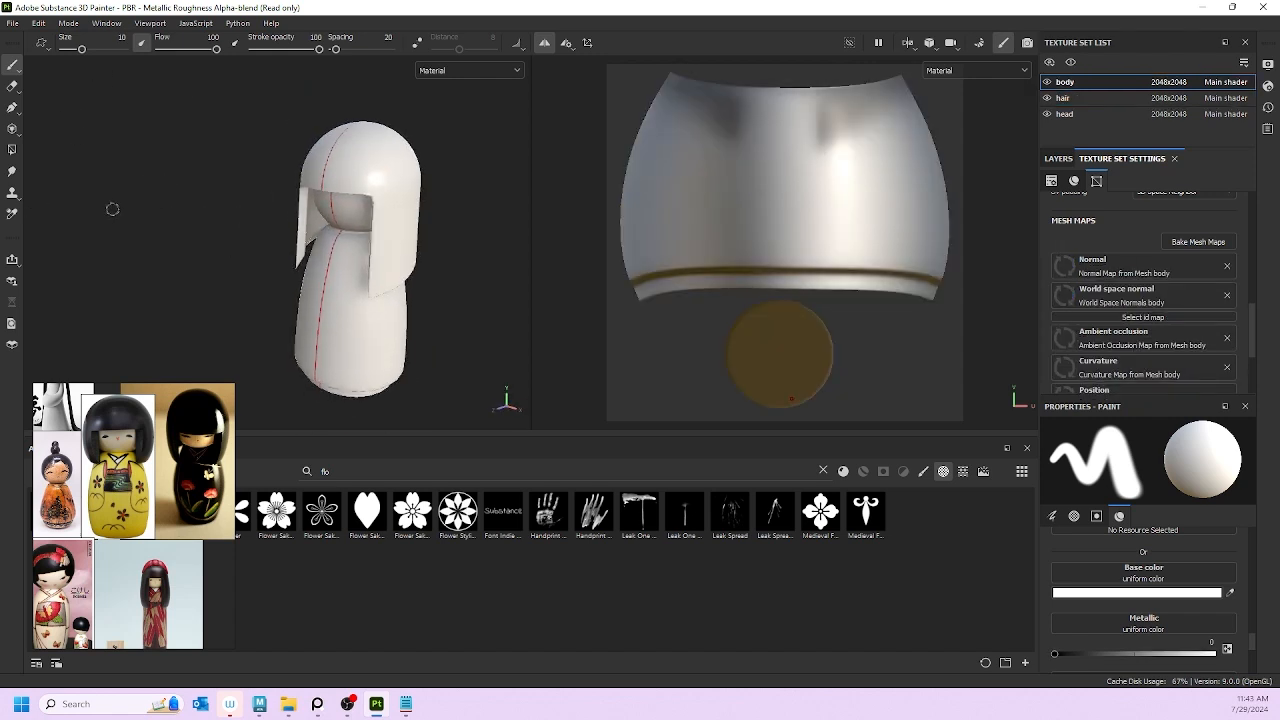
{"action": "left_click", "coordinate": [38, 22]}
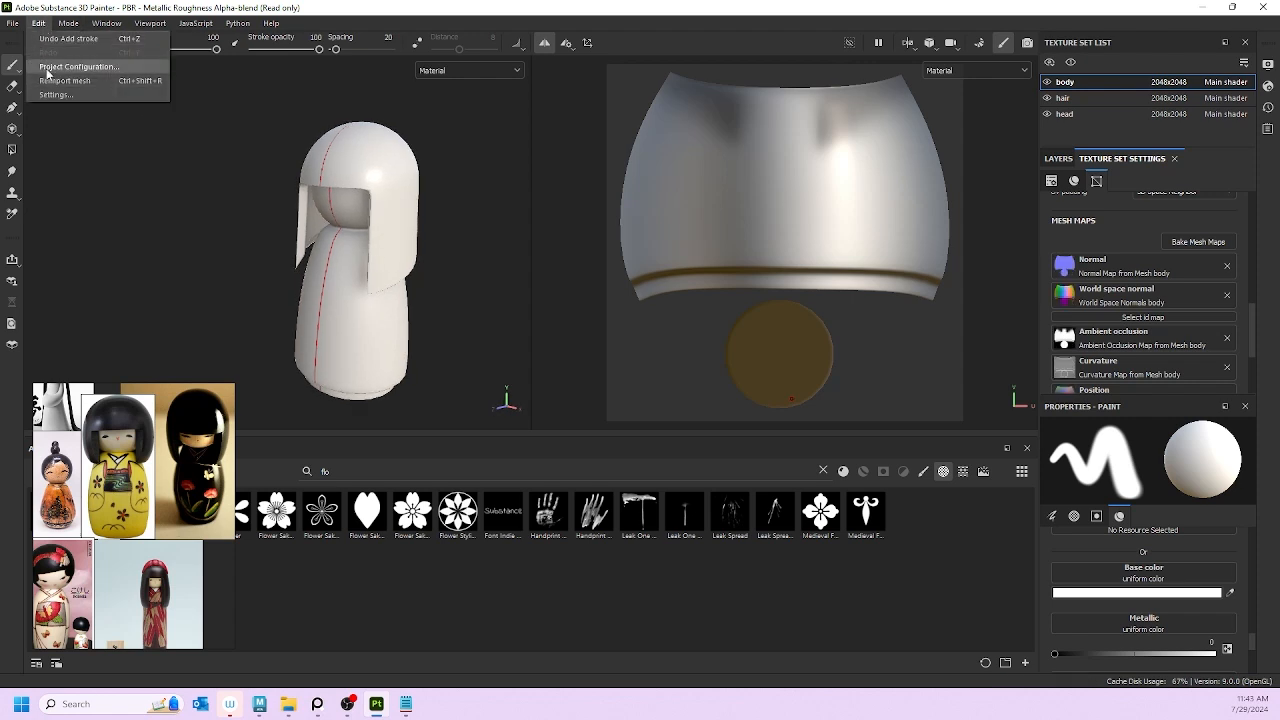
{"action": "left_click", "coordinate": [78, 66]}
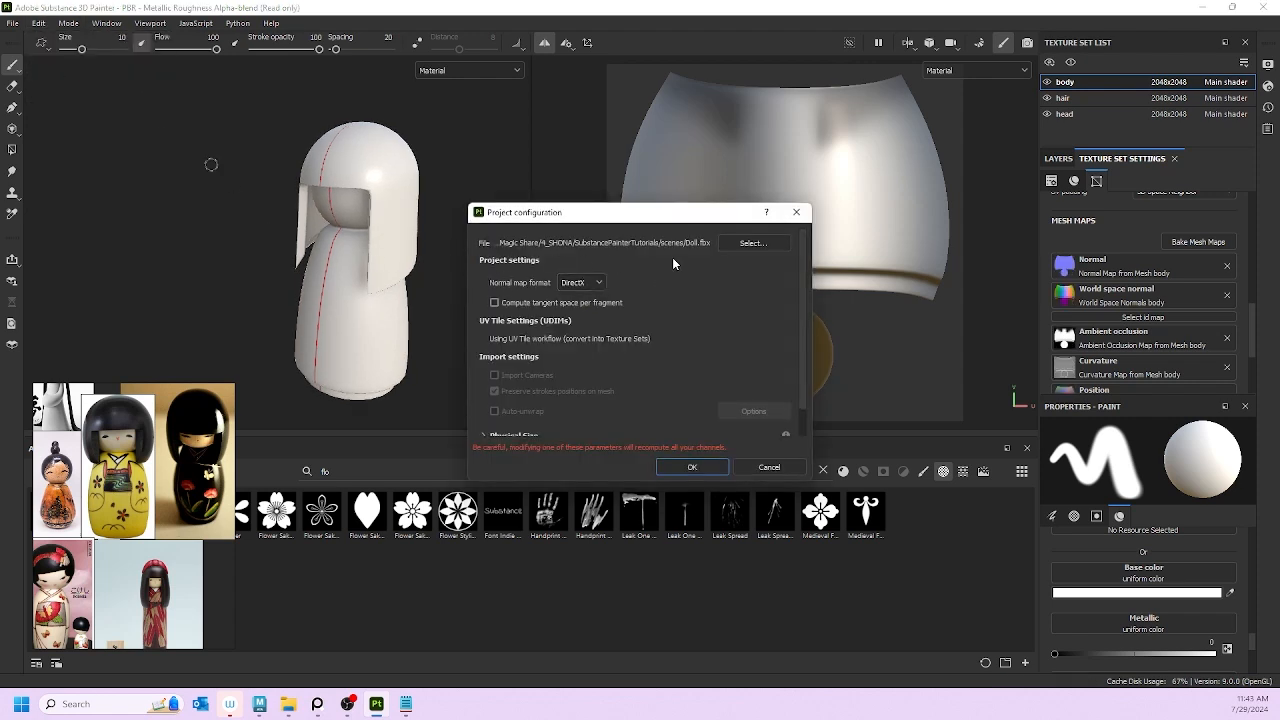
{"action": "left_click", "coordinate": [788, 468]}
Step: Hide the body and head texture sets so only the hair mesh remains, and orbit it
{"action": "left_click", "coordinate": [39, 23]}
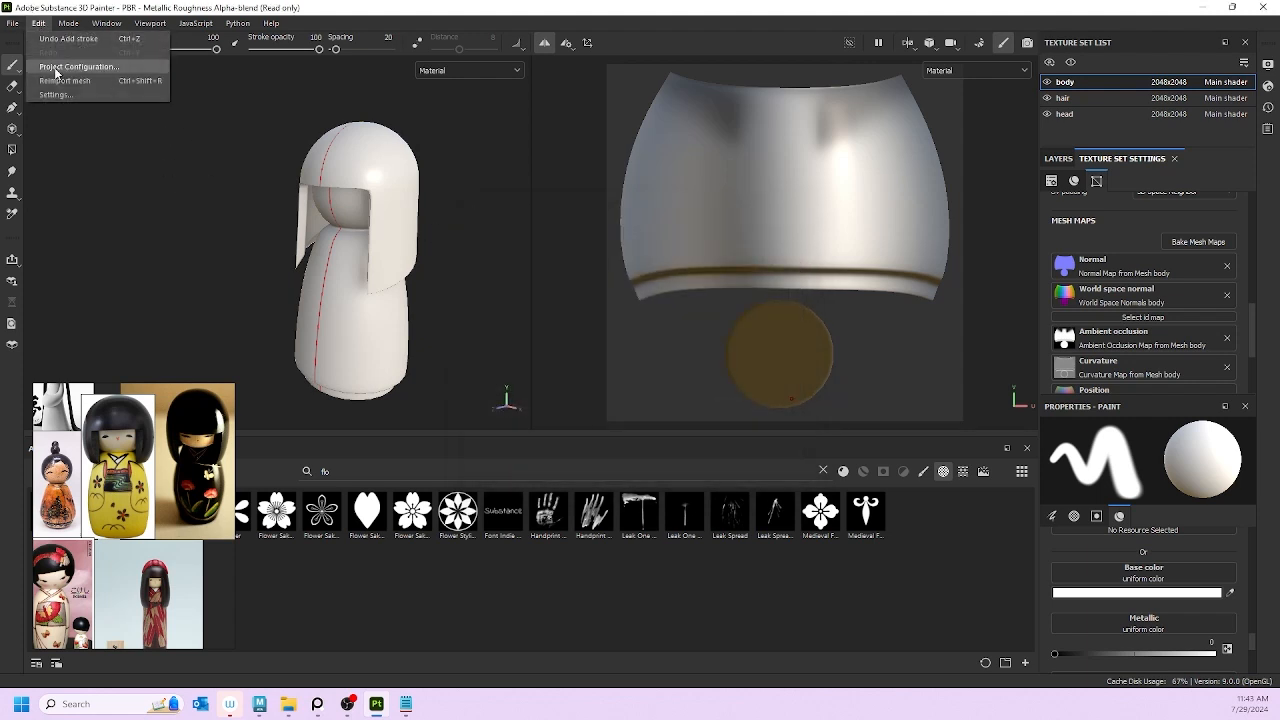
{"action": "left_click", "coordinate": [166, 212]}
{"action": "left_click_drag", "start_coordinate": [258, 220], "coordinate": [436, 172], "text": "alt"}
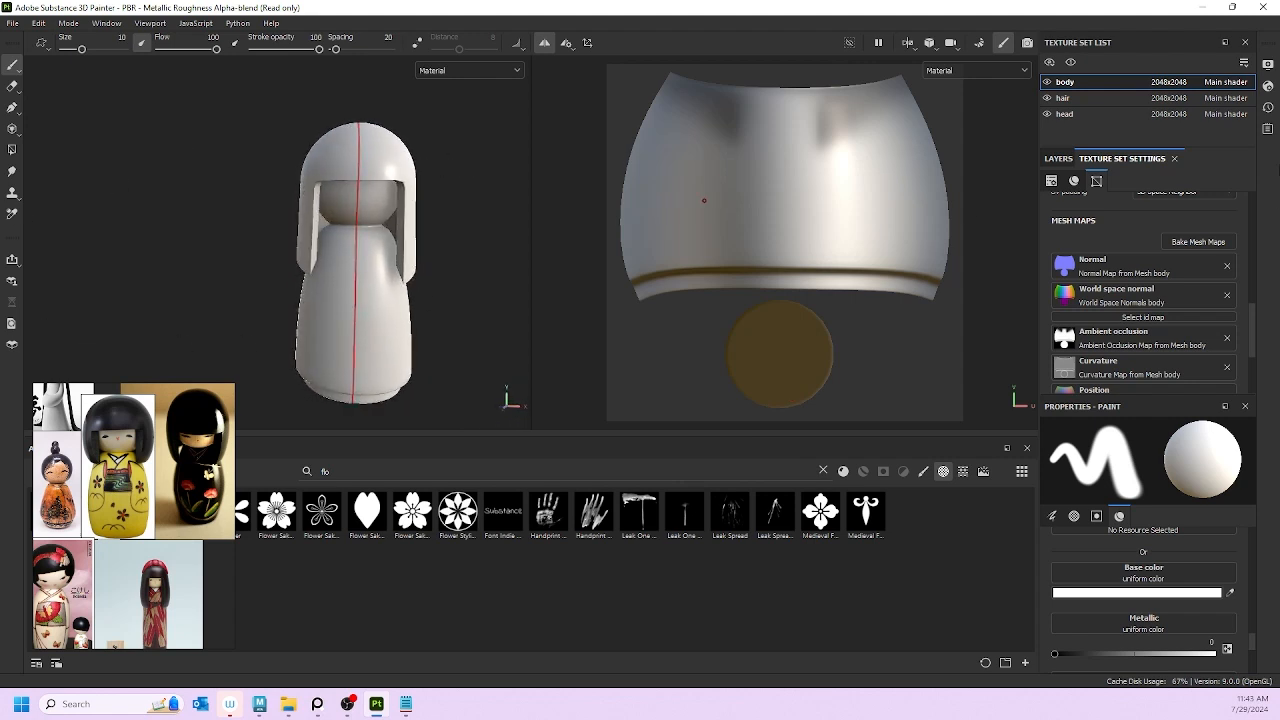
{"action": "left_click", "coordinate": [1047, 82]}
{"action": "left_click", "coordinate": [1047, 114]}
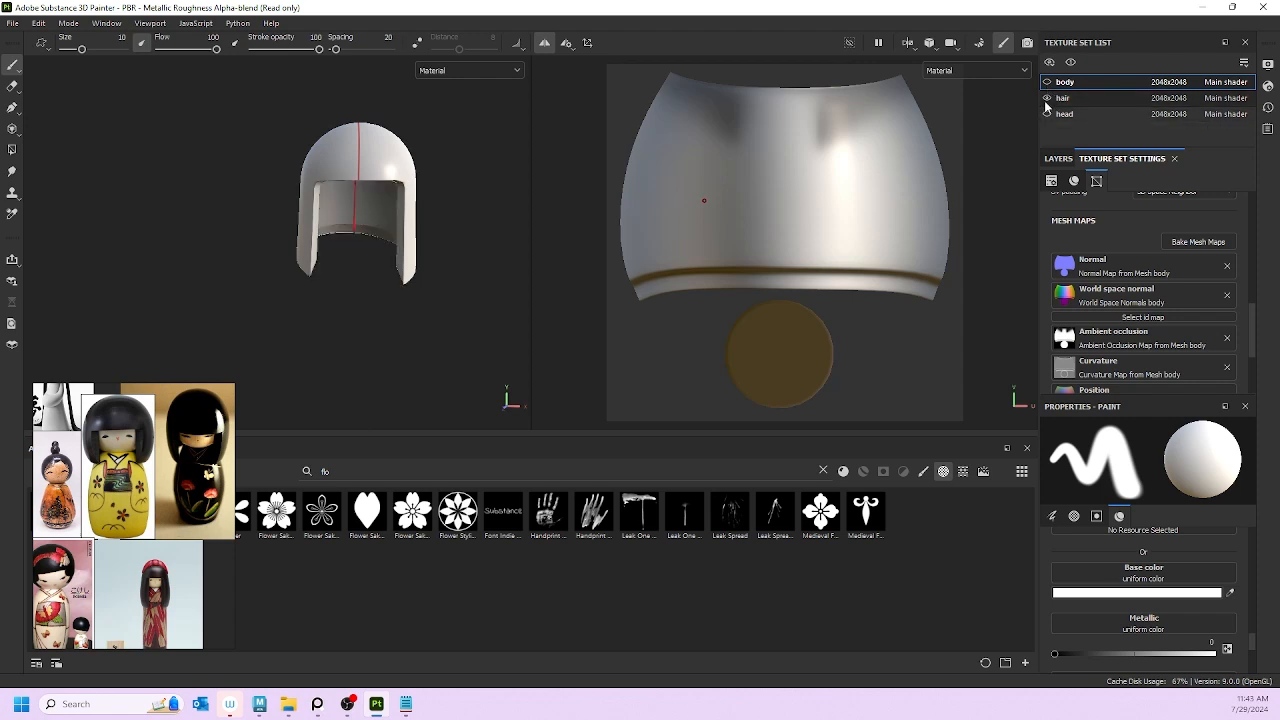
{"action": "left_click", "coordinate": [1047, 98]}
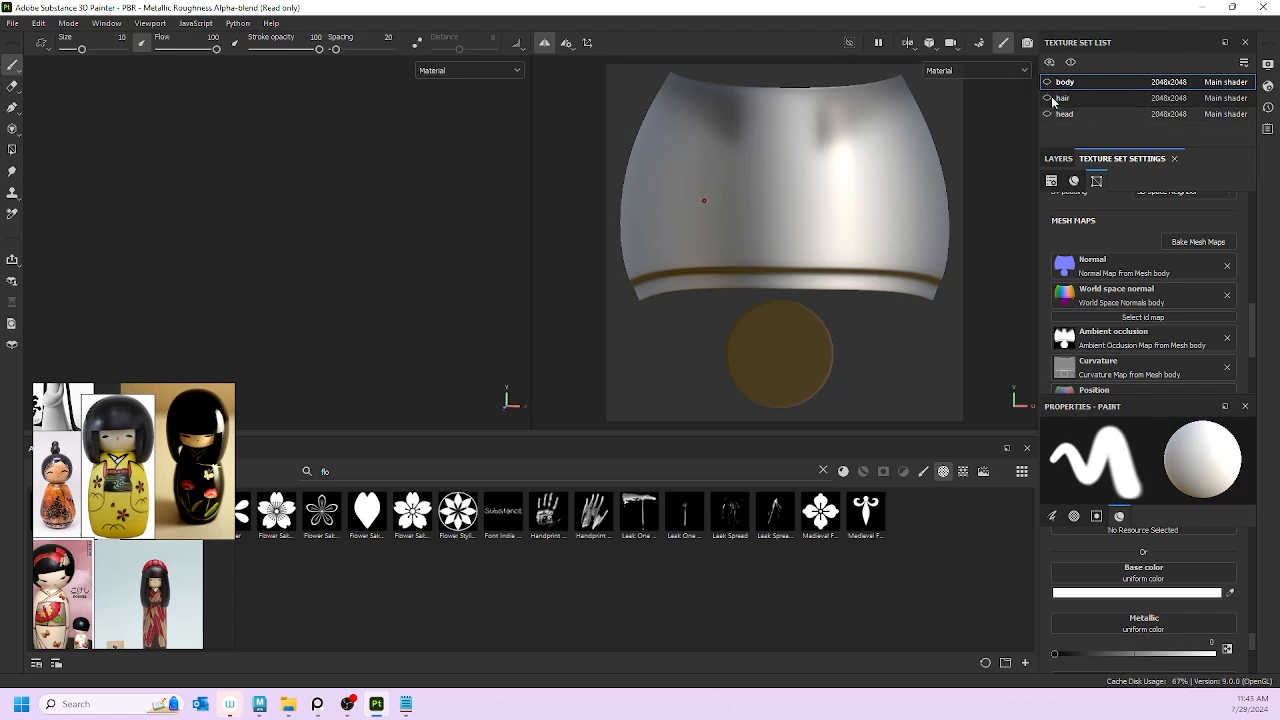
{"action": "left_click", "coordinate": [1047, 98]}
{"action": "left_click_drag", "start_coordinate": [320, 180], "coordinate": [280, 192], "text": "alt"}
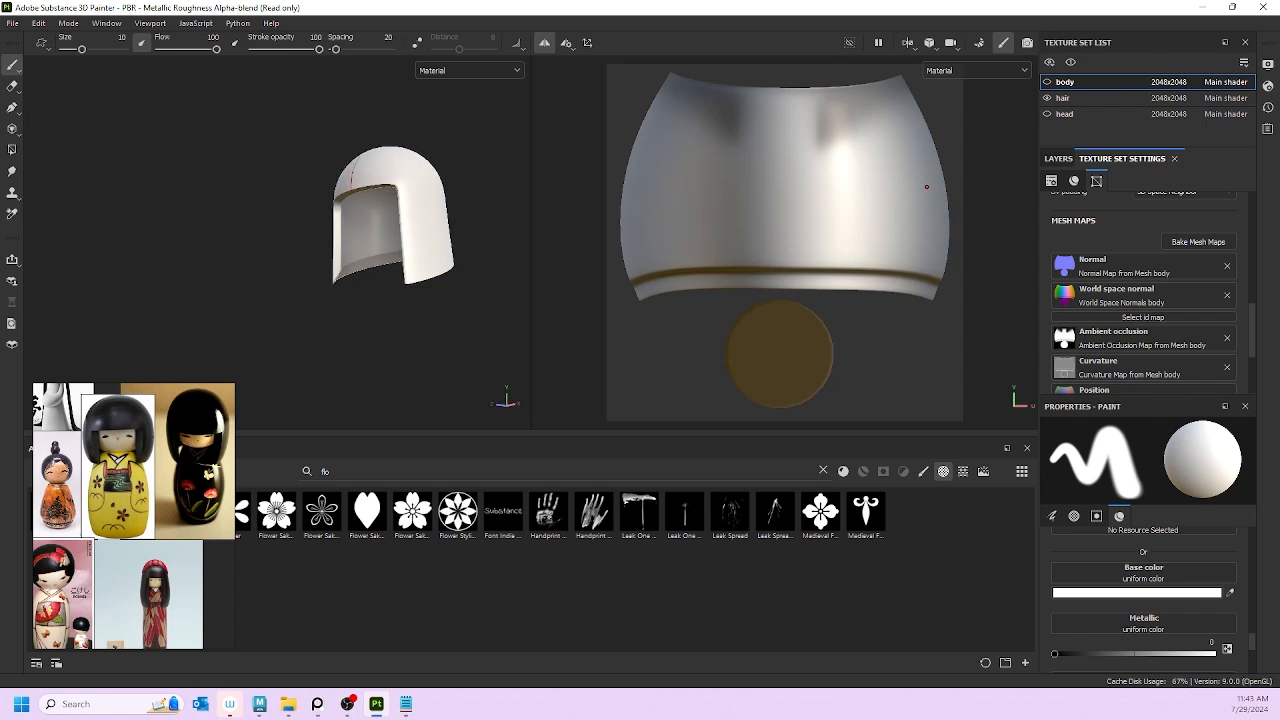
{"action": "left_click", "coordinate": [38, 22]}
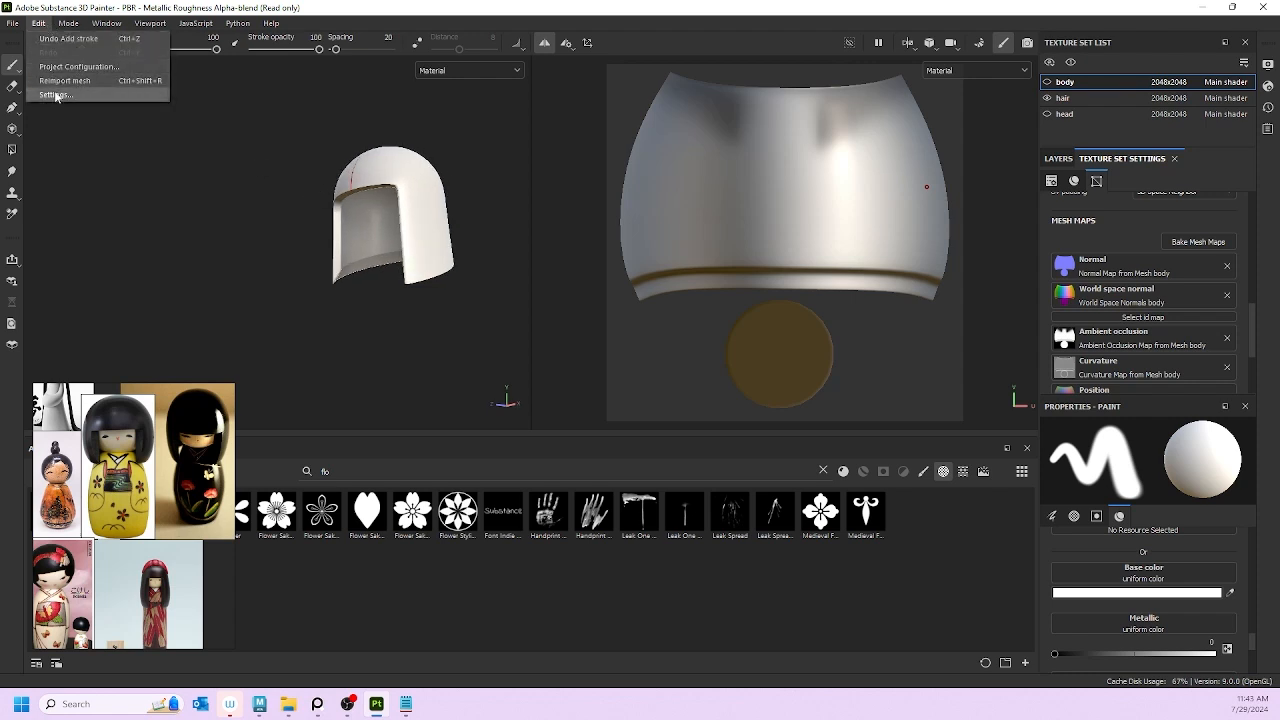
Step: Bake mesh maps for the body, hair and head texture sets, moving the reference window lower
{"action": "left_click", "coordinate": [86, 39]}
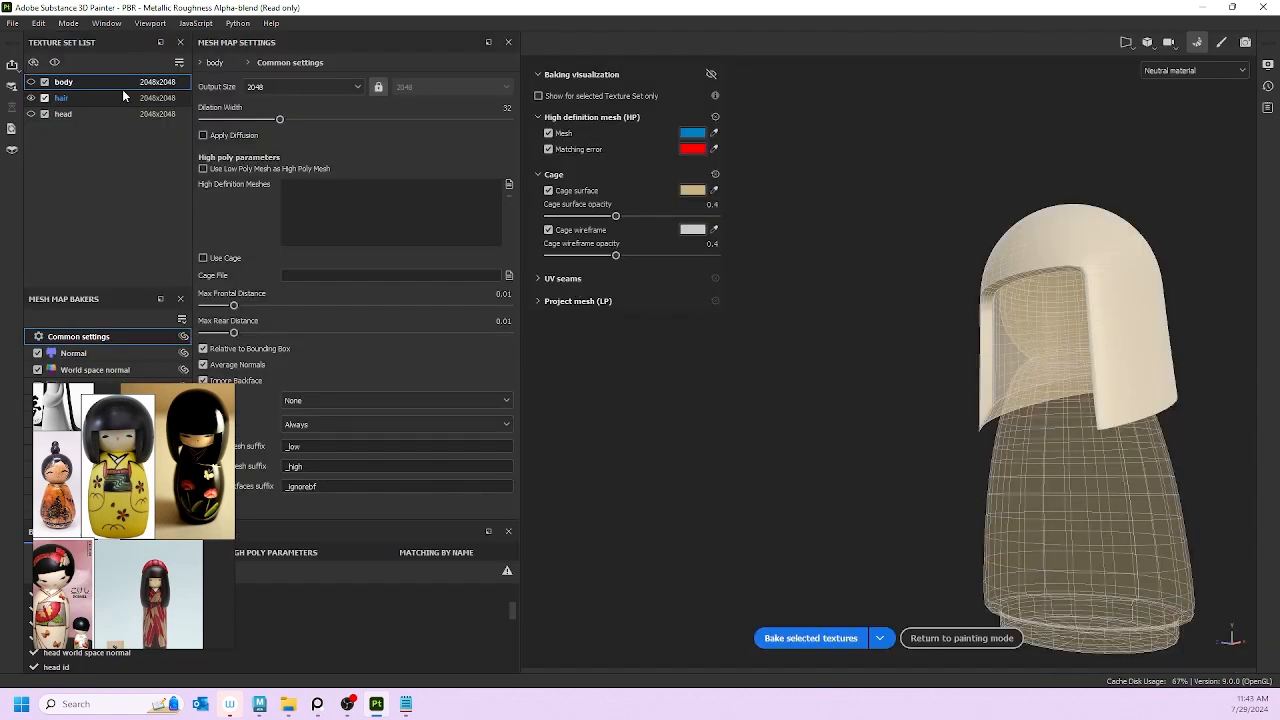
{"action": "left_click", "coordinate": [45, 99]}
{"action": "left_click", "coordinate": [44, 82]}
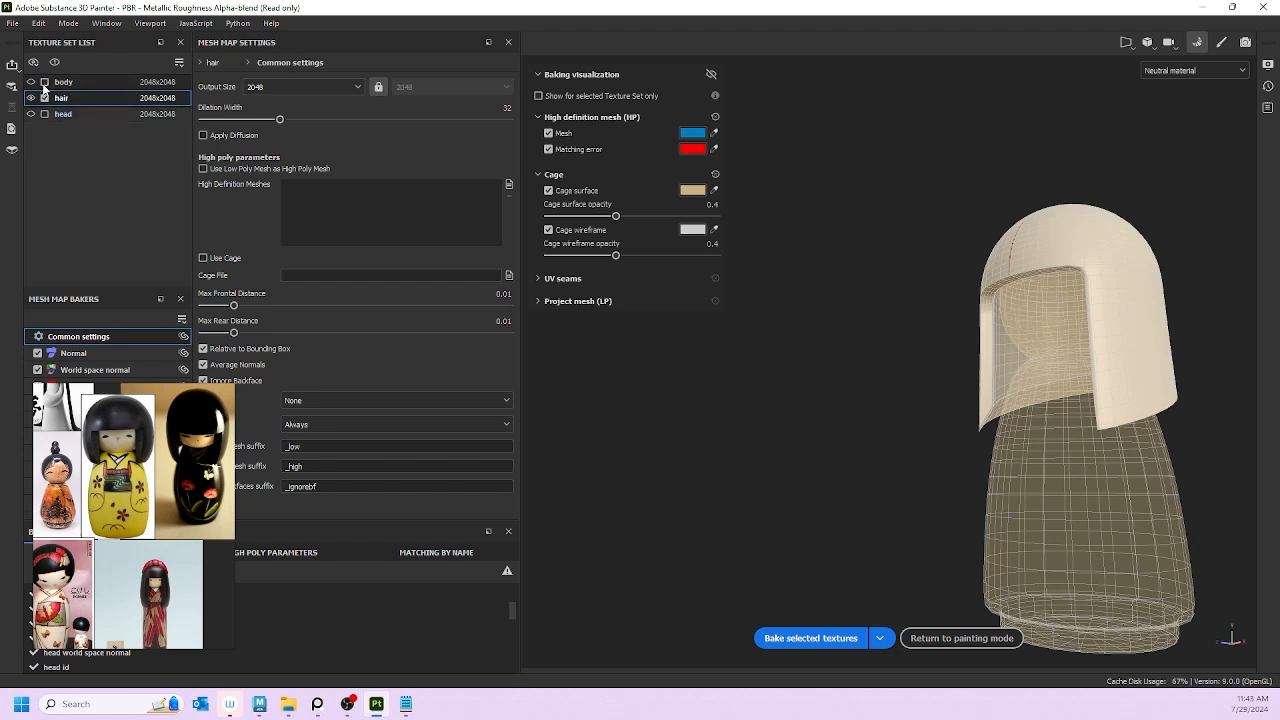
{"action": "left_click", "coordinate": [44, 83]}
{"action": "left_click", "coordinate": [44, 114]}
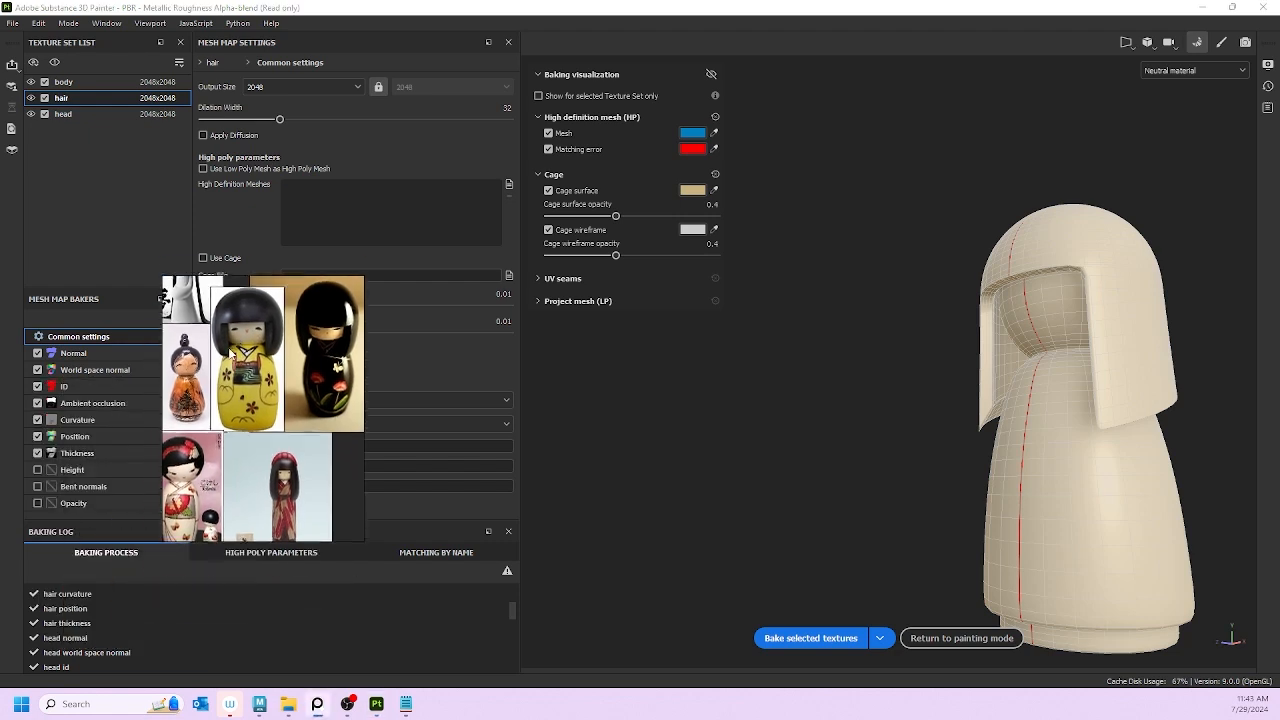
{"action": "left_click", "coordinate": [840, 637]}
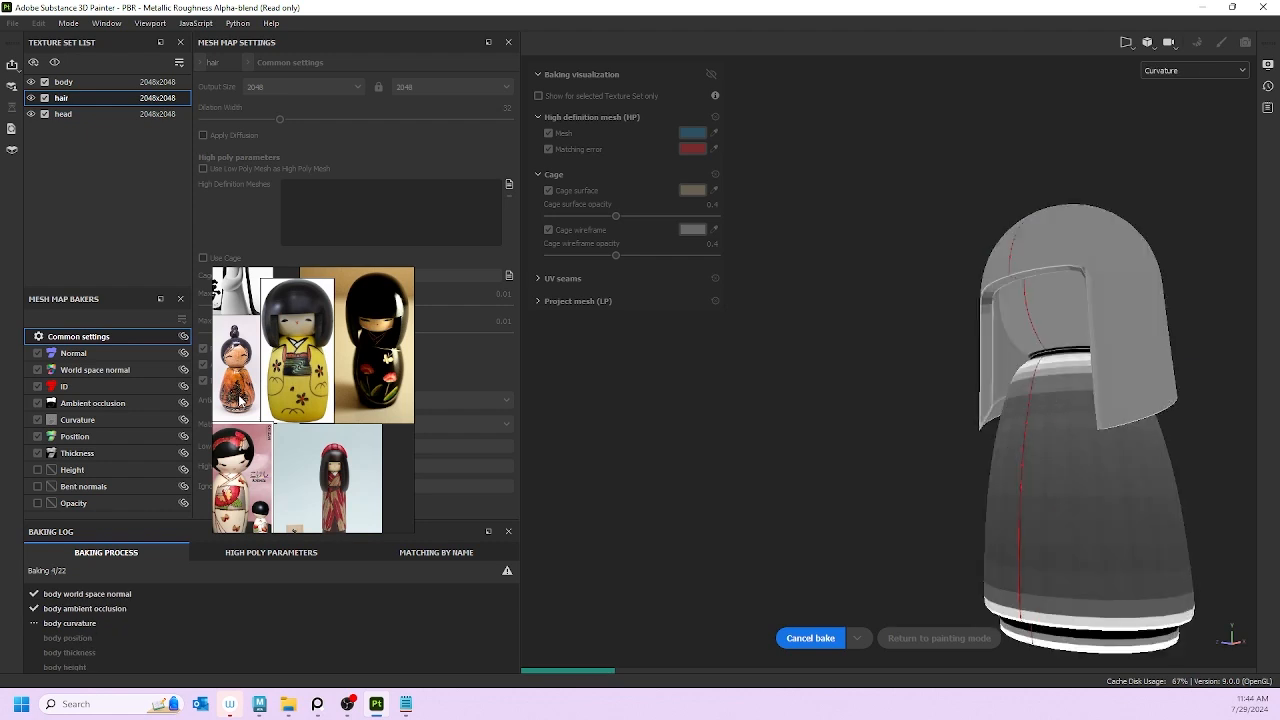
{"action": "right_click_drag", "start_coordinate": [283, 332], "coordinate": [306, 404]}
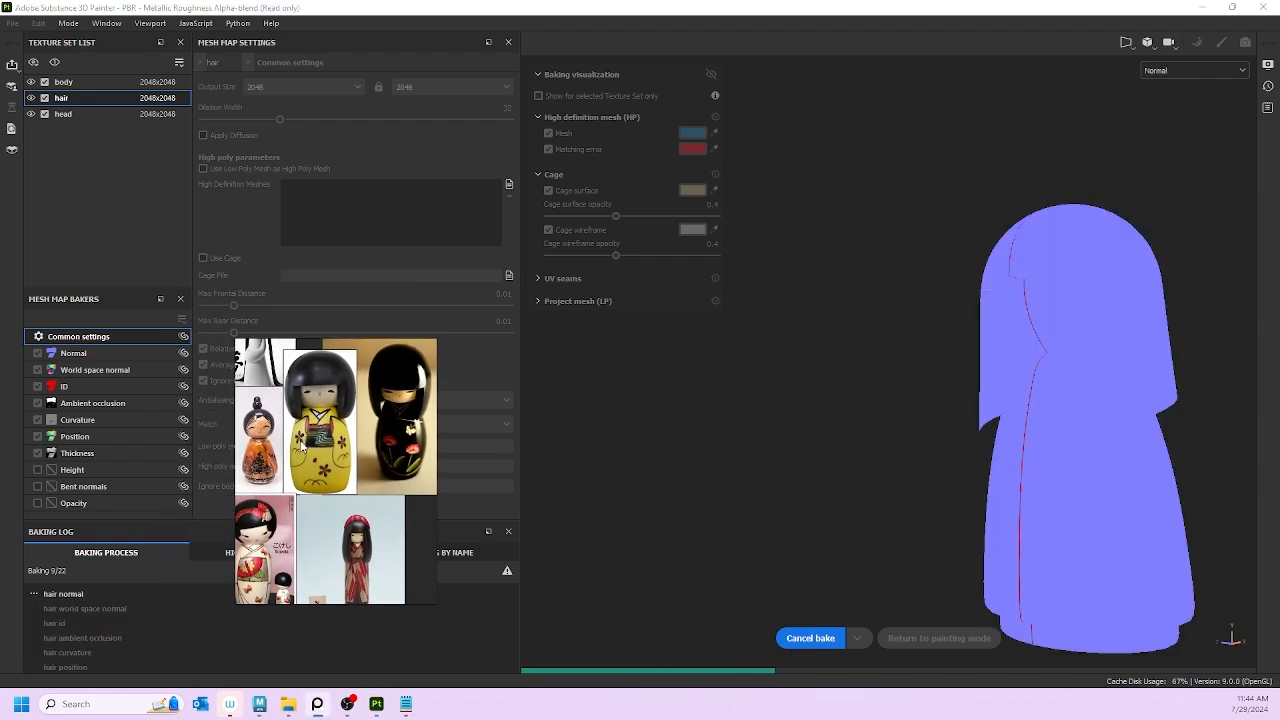
Step: Maximize the PureRef board with Ctrl+F and reposition the white kokeshi image
{"action": "key", "text": "ctrl+f"}
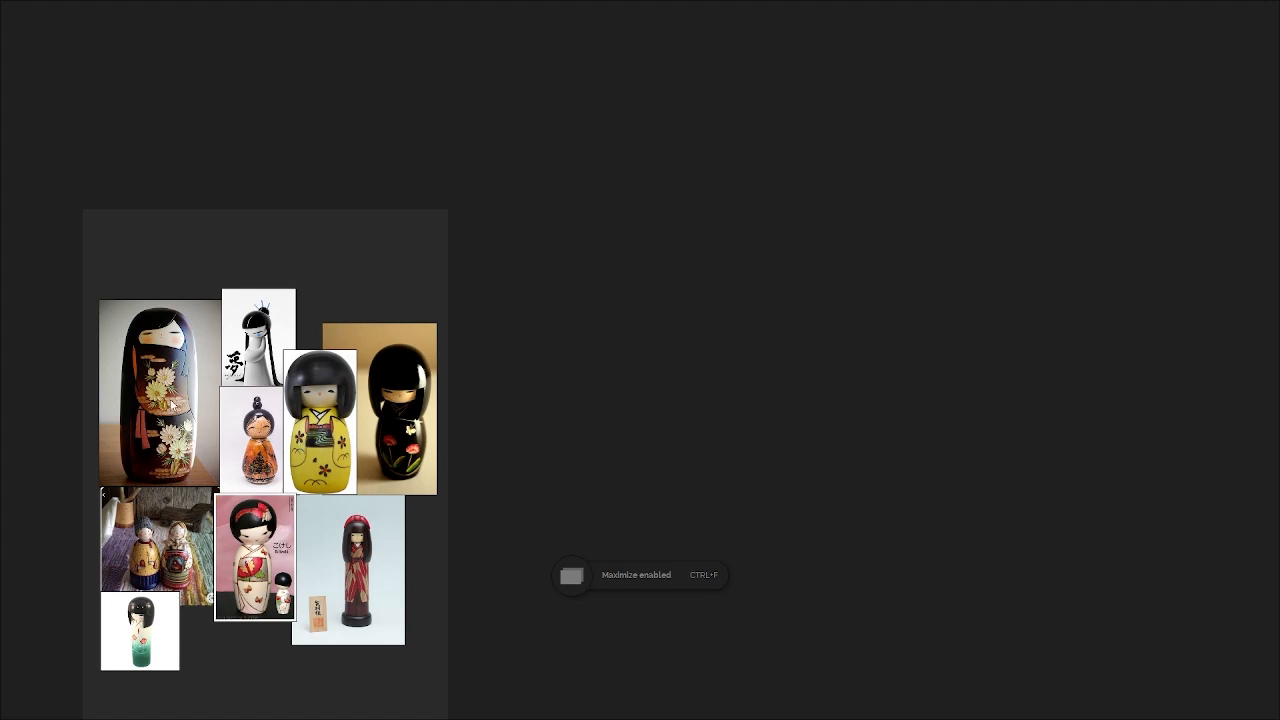
{"action": "double_click", "coordinate": [245, 369]}
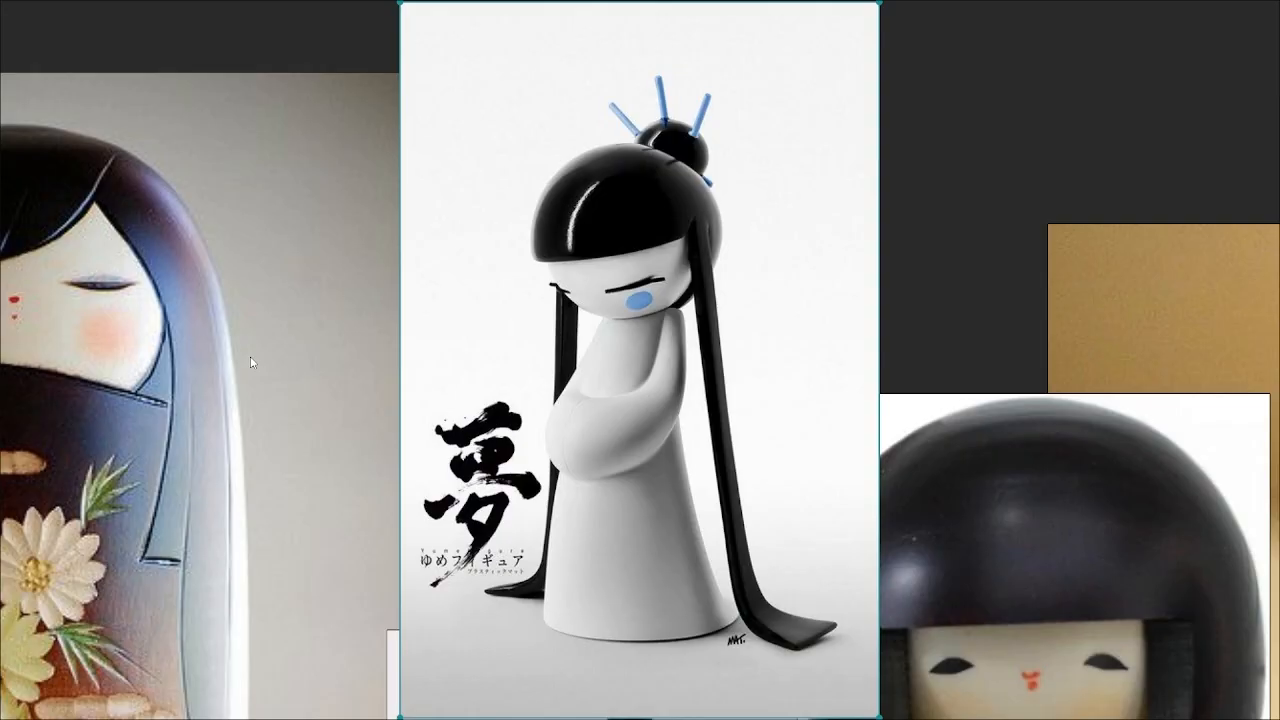
{"action": "double_click", "coordinate": [505, 362]}
{"action": "middle_click_drag", "start_coordinate": [515, 455], "coordinate": [535, 280]}
{"action": "left_click_drag", "start_coordinate": [558, 191], "coordinate": [542, 169]}
{"action": "left_click", "coordinate": [590, 166]}
{"action": "left_click", "coordinate": [578, 212]}
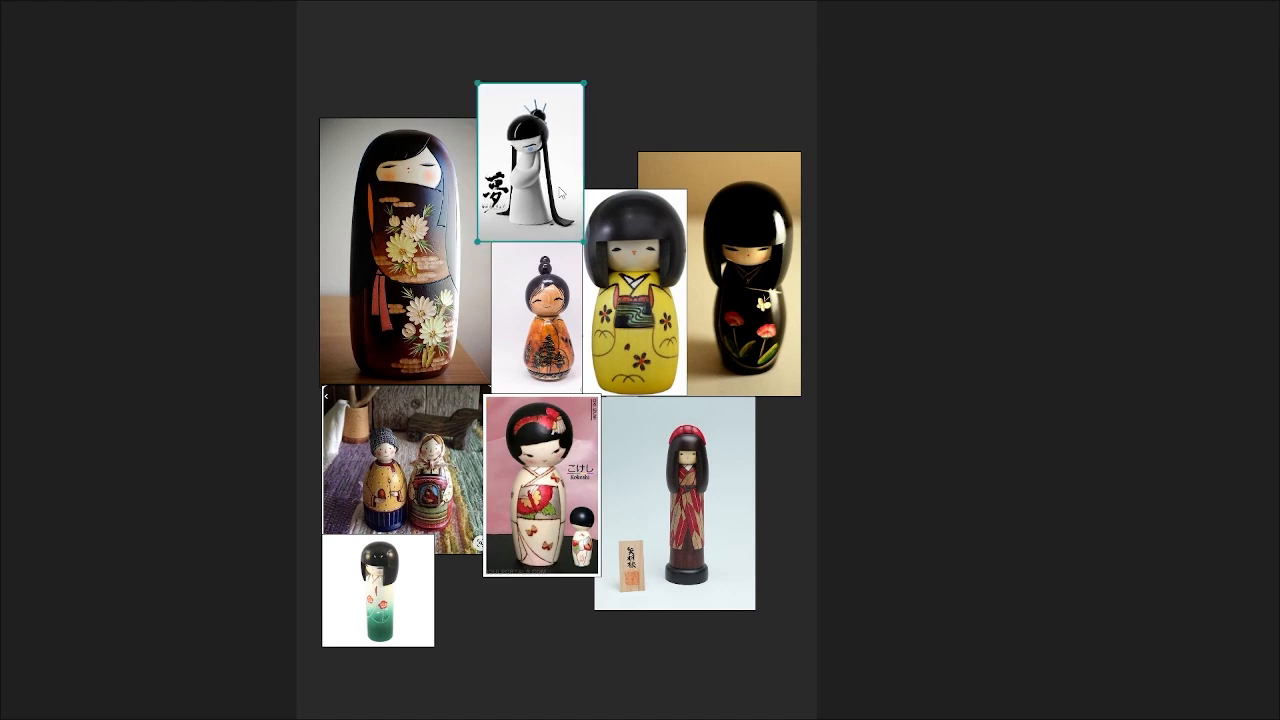
{"action": "left_click", "coordinate": [509, 586]}
{"action": "scroll", "coordinate": [473, 511], "scroll_direction": "up", "scroll_amount": 2}
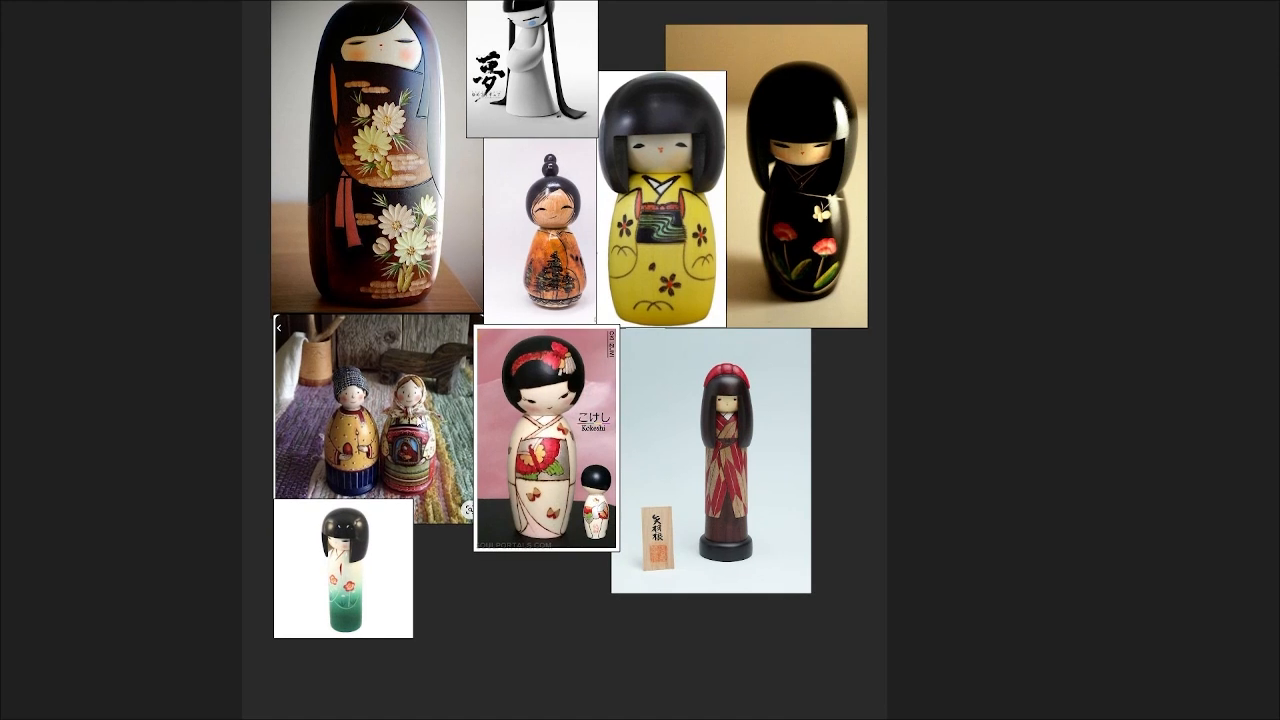
Step: Move the white-and-green kokeshi image to the top and shrink the two-dolls photo to a thumbnail
{"action": "left_click", "coordinate": [406, 429]}
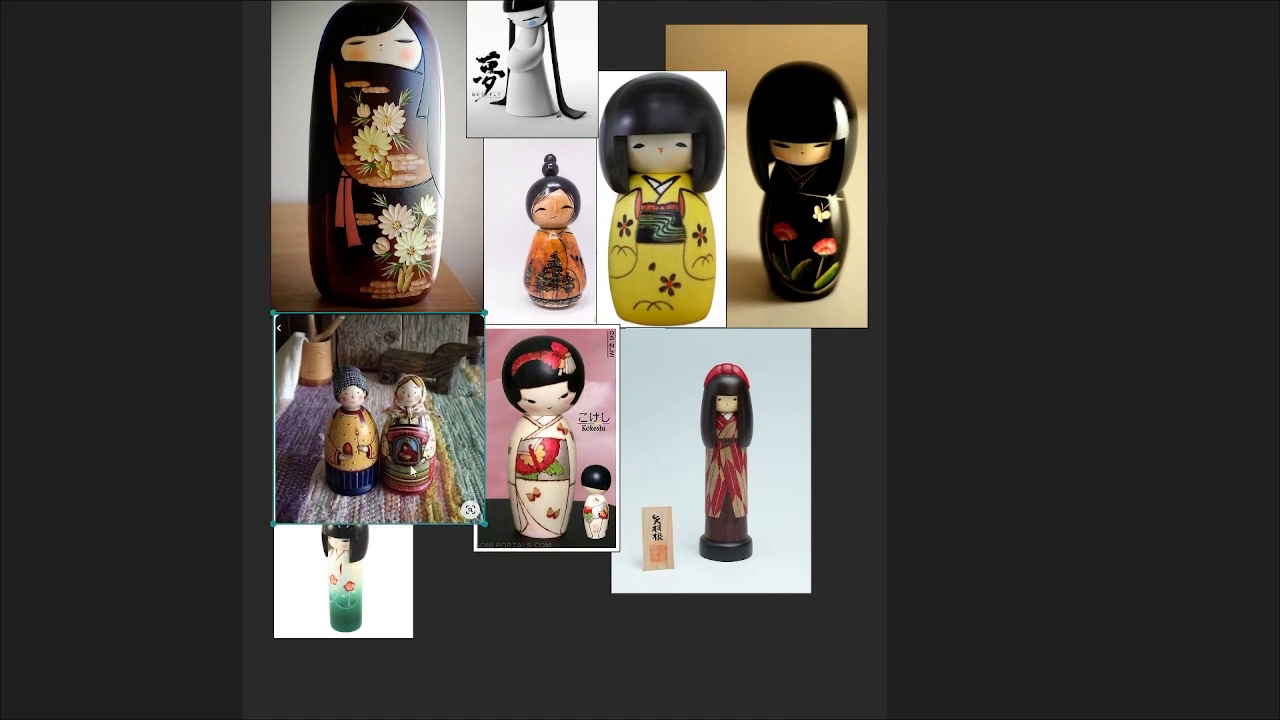
{"action": "left_click", "coordinate": [372, 545]}
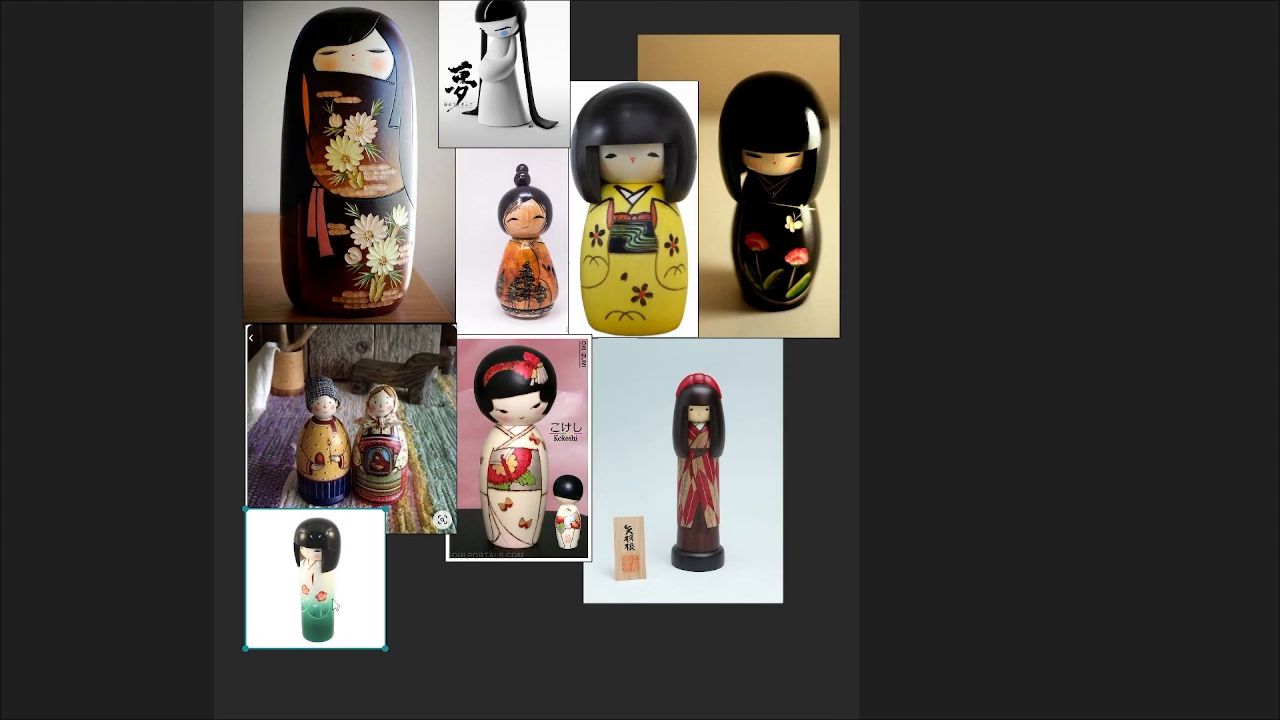
{"action": "left_click_drag", "start_coordinate": [335, 605], "coordinate": [675, 95]}
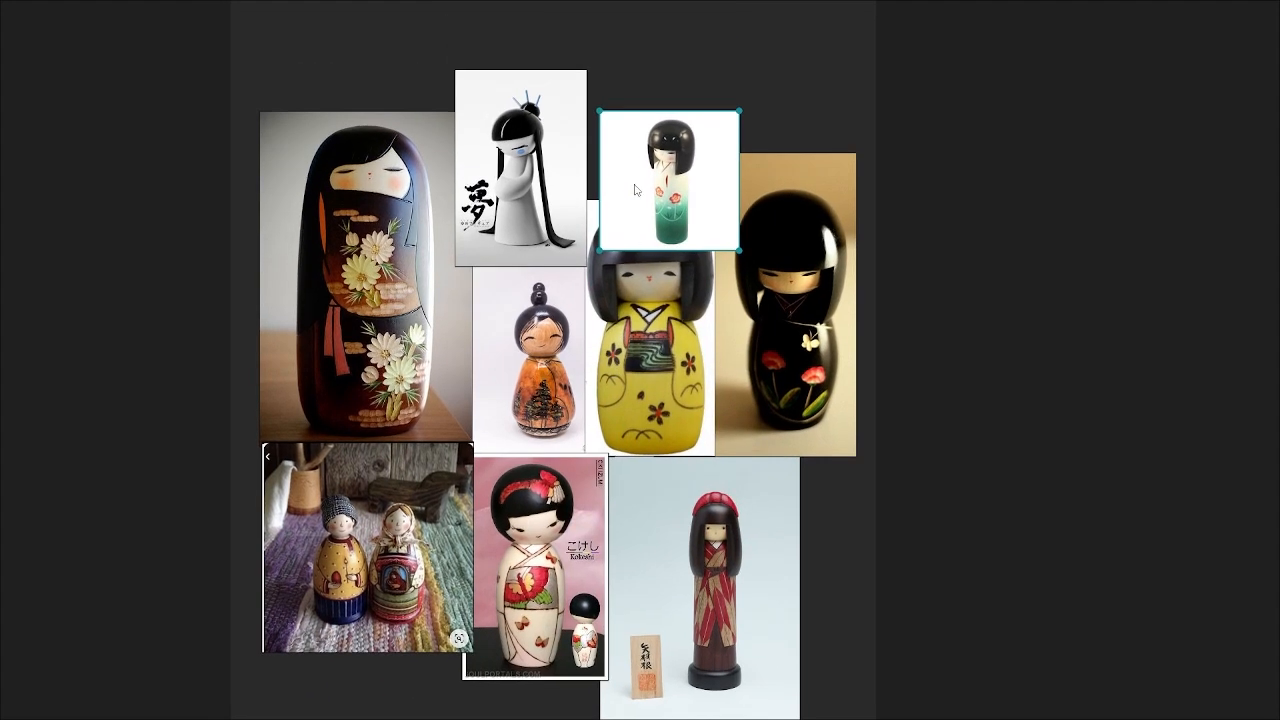
{"action": "left_click_drag", "start_coordinate": [634, 190], "coordinate": [609, 135]}
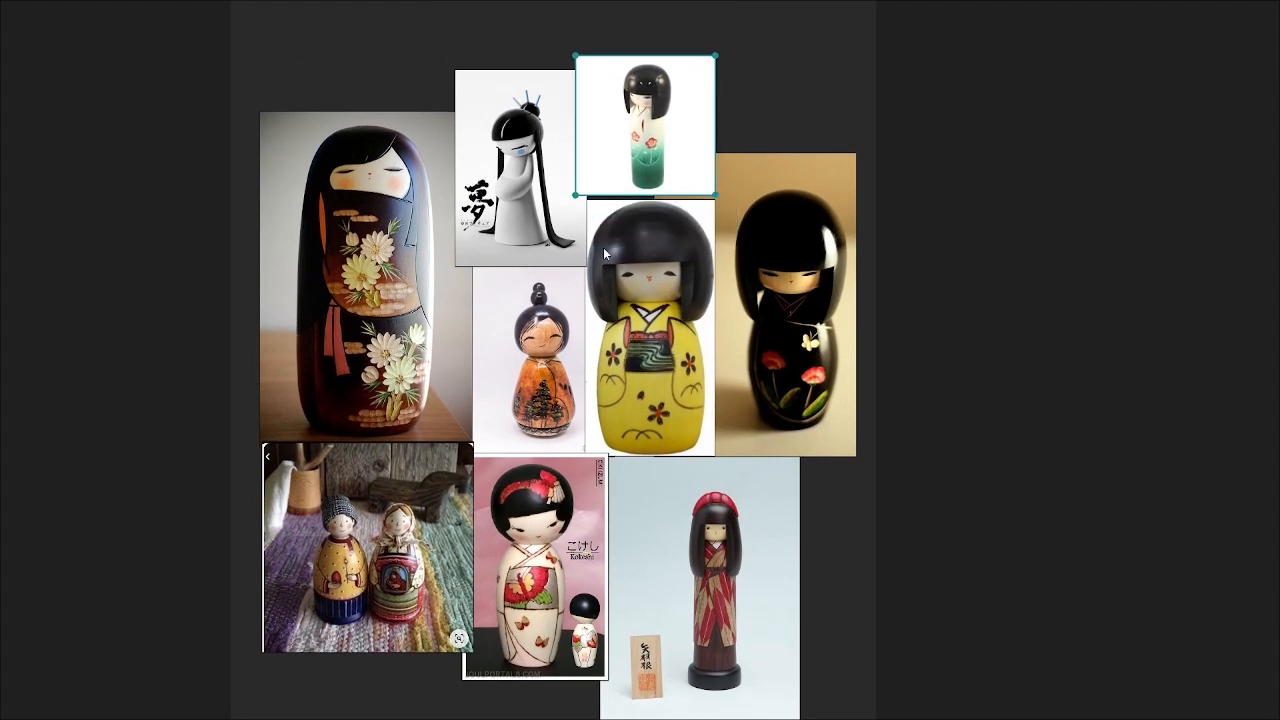
{"action": "left_click", "coordinate": [416, 462]}
{"action": "left_click_drag", "start_coordinate": [441, 334], "coordinate": [284, 481]}
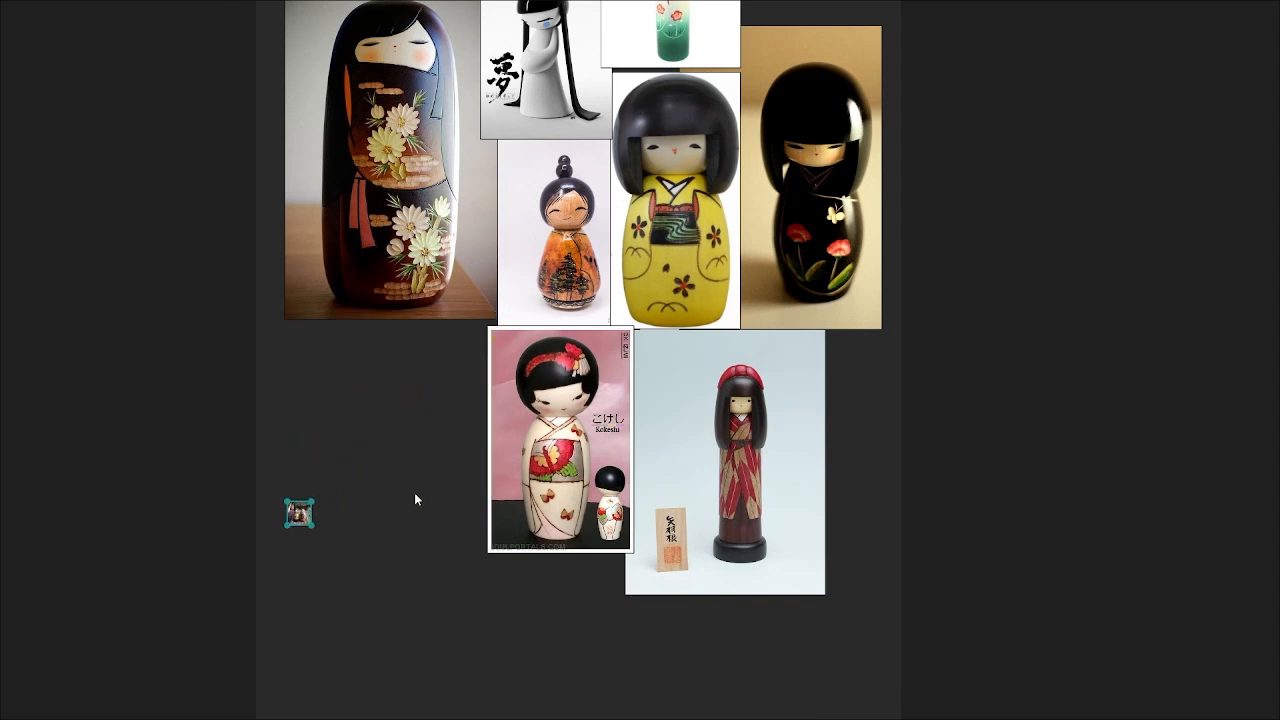
Step: Rearrange the pink, red-kimono, black, green, white geisha and yellow kokeshi images on the board
{"action": "left_click_drag", "start_coordinate": [520, 424], "coordinate": [322, 415]}
{"action": "left_click_drag", "start_coordinate": [685, 490], "coordinate": [495, 476]}
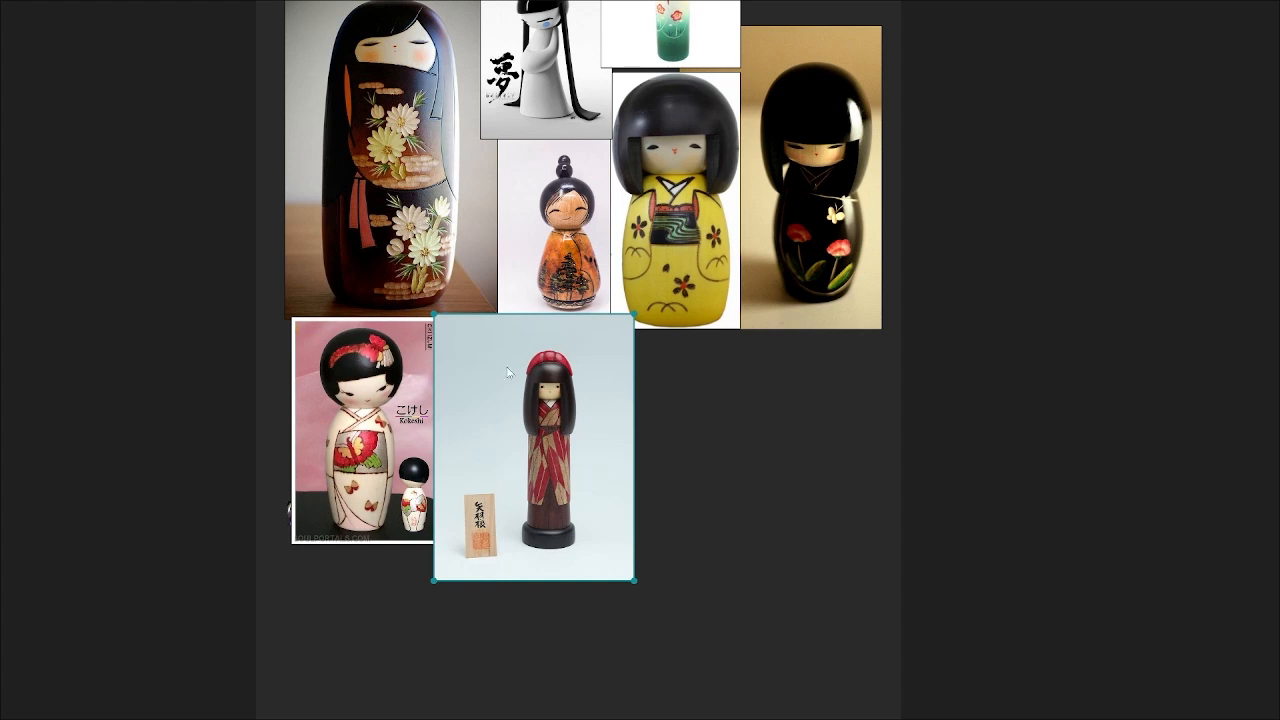
{"action": "left_click_drag", "start_coordinate": [632, 580], "coordinate": [604, 551]}
{"action": "left_click", "coordinate": [775, 428]}
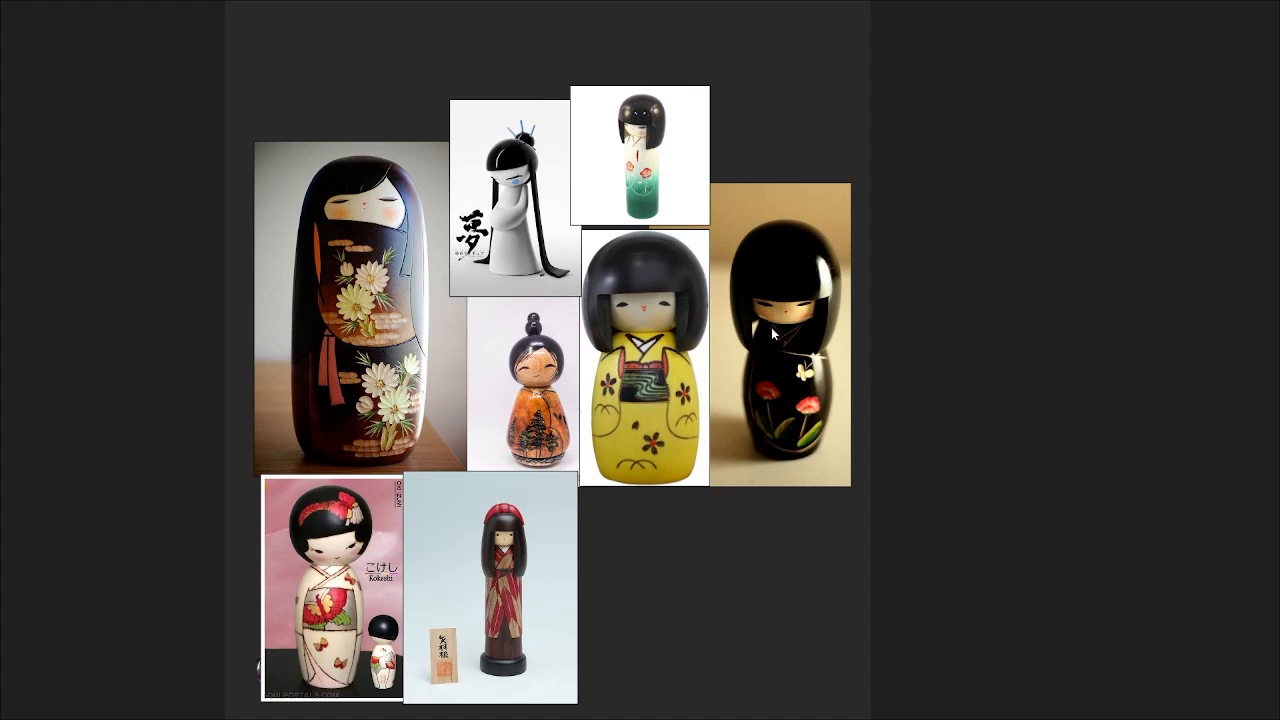
{"action": "left_click_drag", "start_coordinate": [773, 334], "coordinate": [463, 308]}
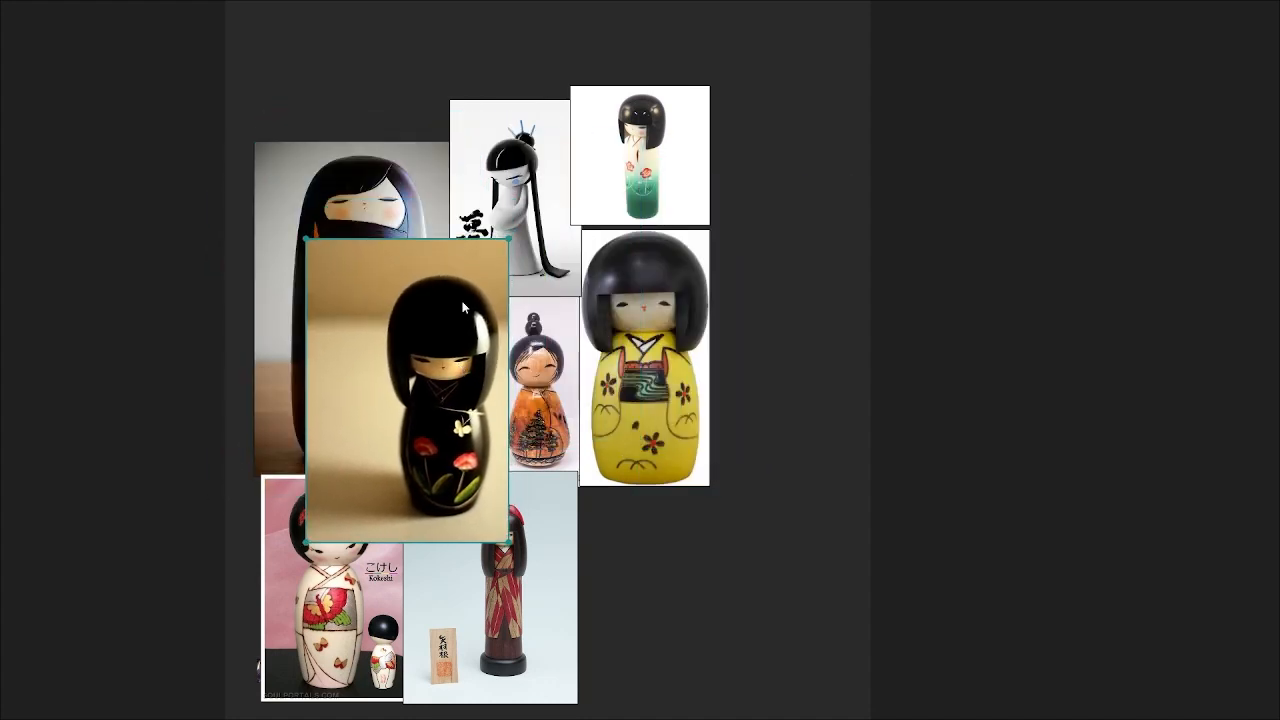
{"action": "left_click_drag", "start_coordinate": [662, 137], "coordinate": [403, 79]}
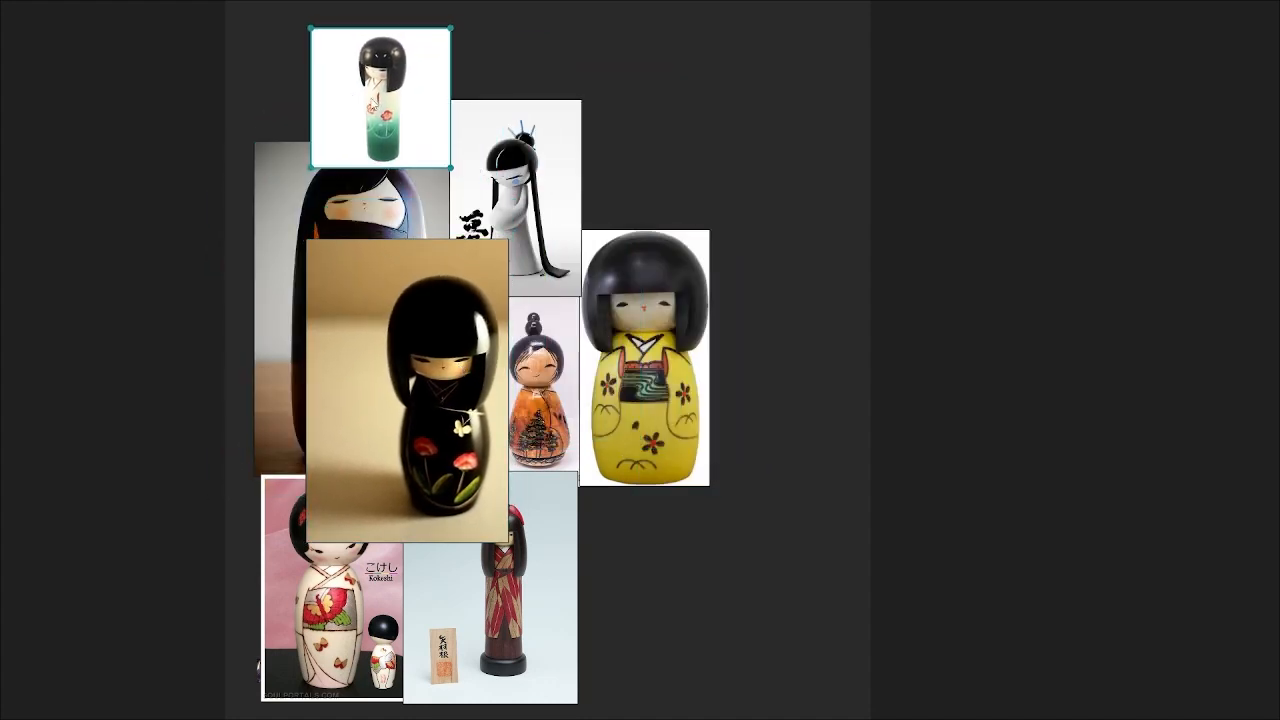
{"action": "left_click_drag", "start_coordinate": [544, 195], "coordinate": [810, 127]}
{"action": "left_click_drag", "start_coordinate": [606, 336], "coordinate": [737, 327]}
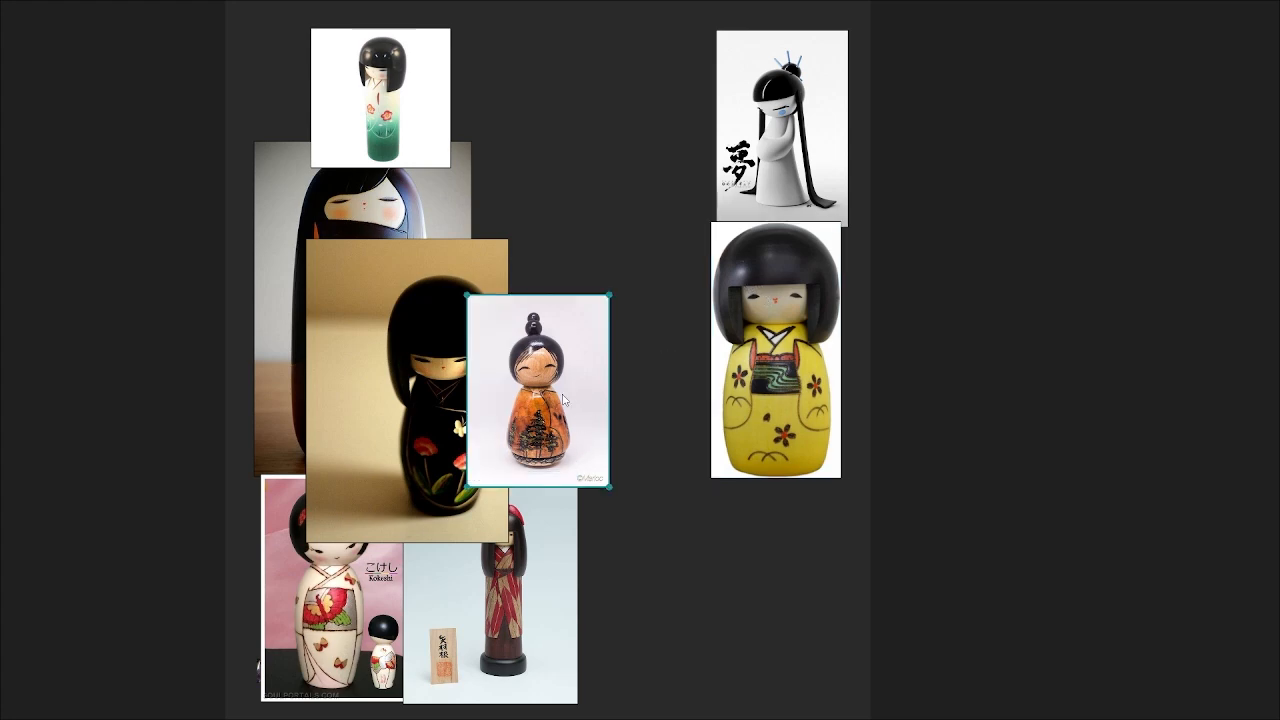
Step: Reposition the orange, black and white/green doll images into the two-row layout
{"action": "left_click_drag", "start_coordinate": [563, 399], "coordinate": [651, 433]}
{"action": "scroll", "coordinate": [615, 450], "scroll_direction": "up", "scroll_amount": 5}
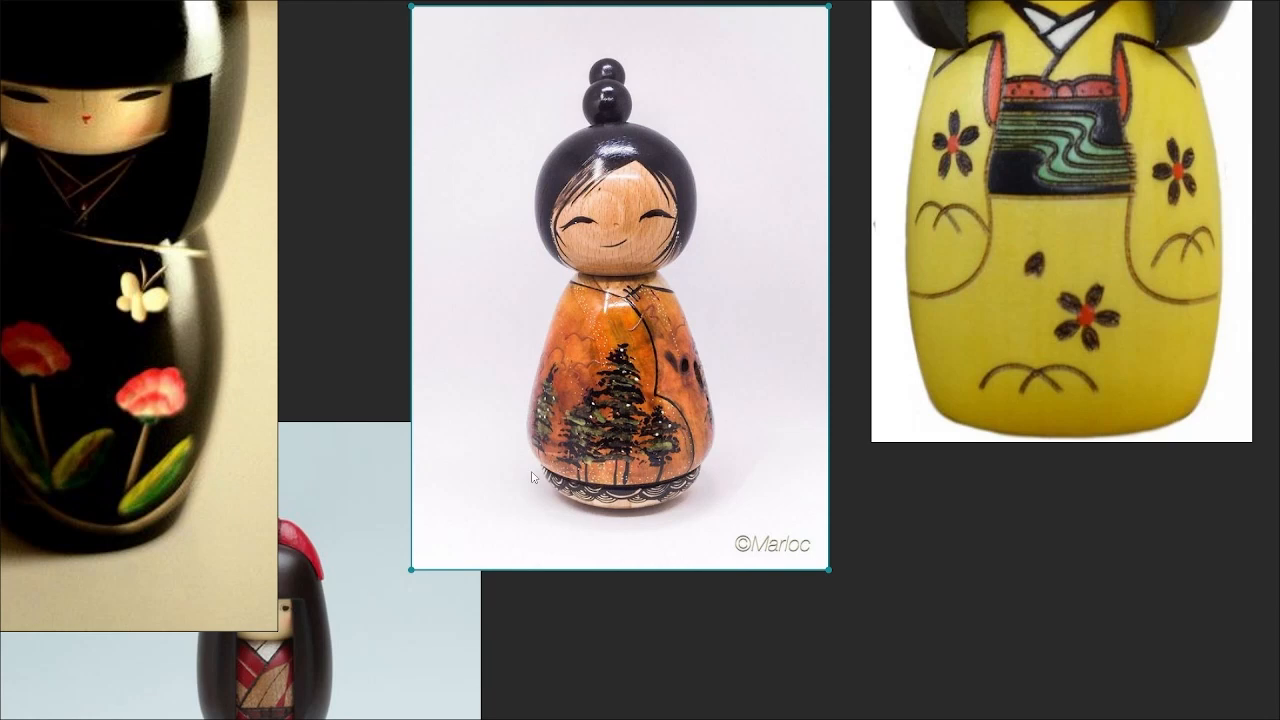
{"action": "scroll", "coordinate": [681, 364], "scroll_direction": "down", "scroll_amount": 5}
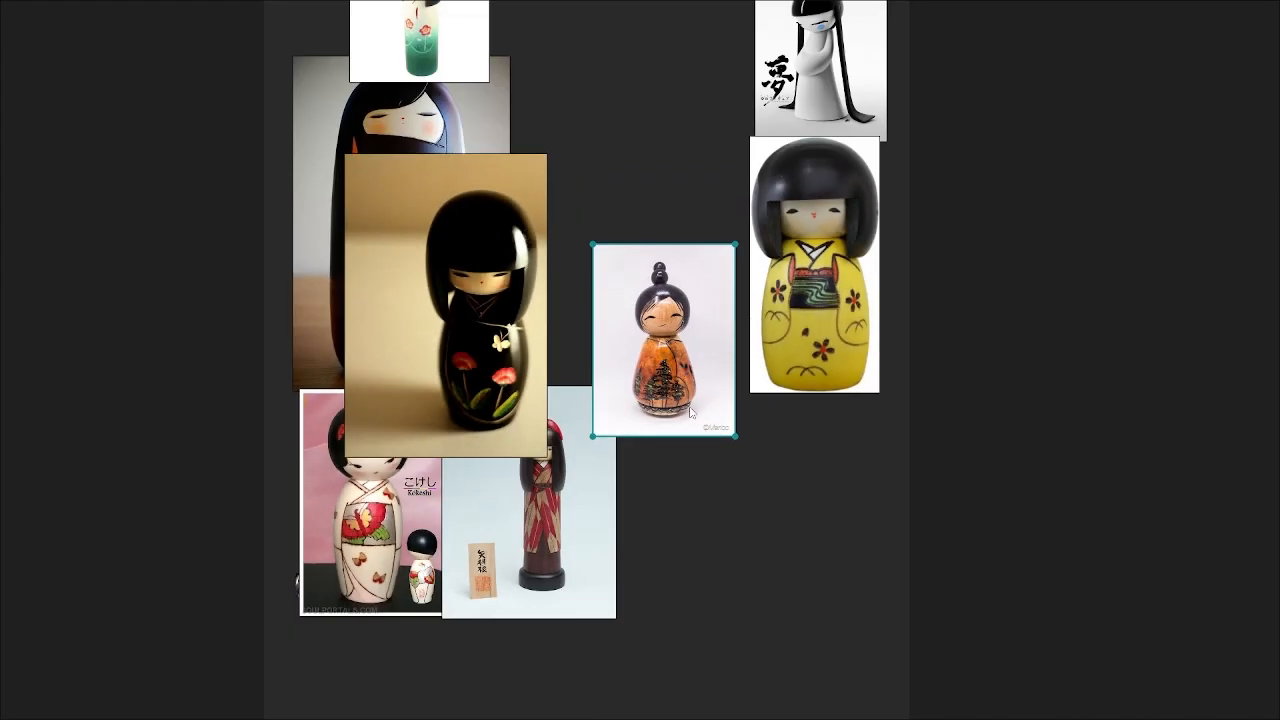
{"action": "scroll", "coordinate": [689, 407], "scroll_direction": "up", "scroll_amount": 1}
{"action": "left_click_drag", "start_coordinate": [673, 369], "coordinate": [859, 565]}
{"action": "left_click_drag", "start_coordinate": [453, 287], "coordinate": [665, 197]}
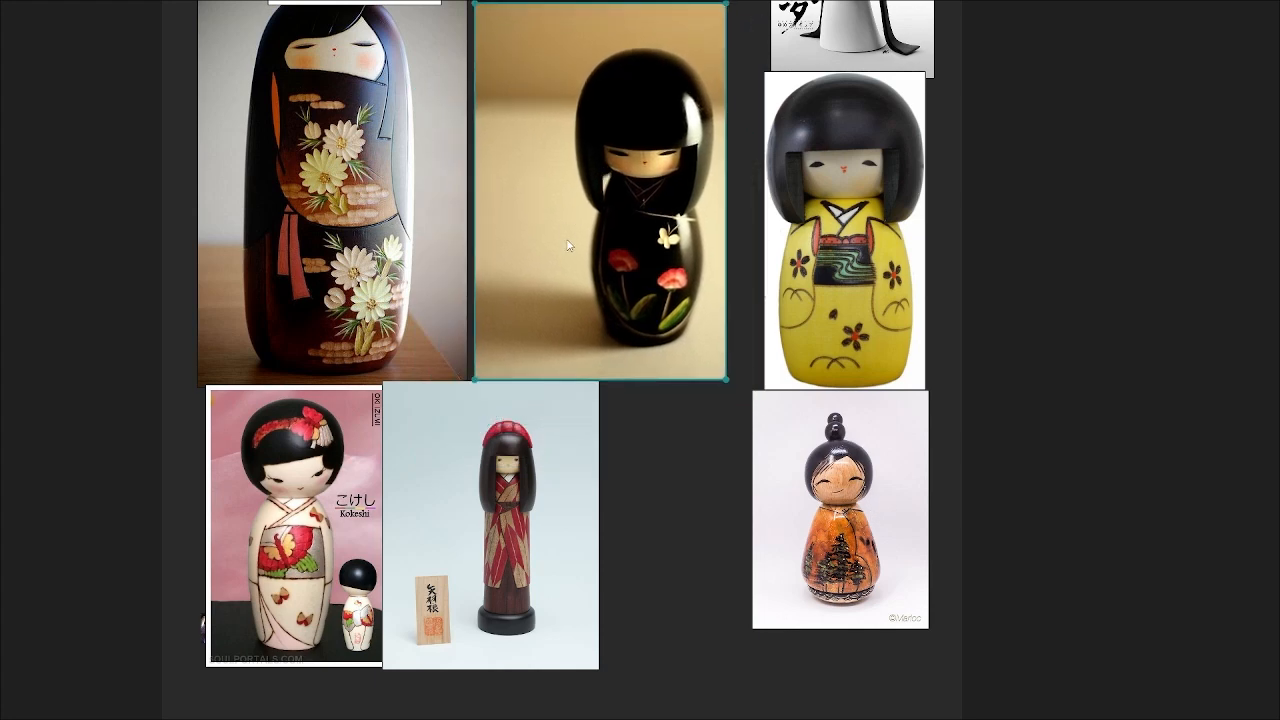
{"action": "scroll", "coordinate": [566, 240], "scroll_direction": "down", "scroll_amount": 2}
{"action": "scroll", "coordinate": [566, 240], "scroll_direction": "up", "scroll_amount": 2}
{"action": "middle_click_drag", "start_coordinate": [588, 235], "coordinate": [599, 412]}
{"action": "left_click_drag", "start_coordinate": [624, 313], "coordinate": [588, 302]}
{"action": "left_click_drag", "start_coordinate": [402, 46], "coordinate": [520, 459]}
{"action": "left_click_drag", "start_coordinate": [614, 380], "coordinate": [636, 385]}
{"action": "left_click_drag", "start_coordinate": [475, 508], "coordinate": [443, 507]}
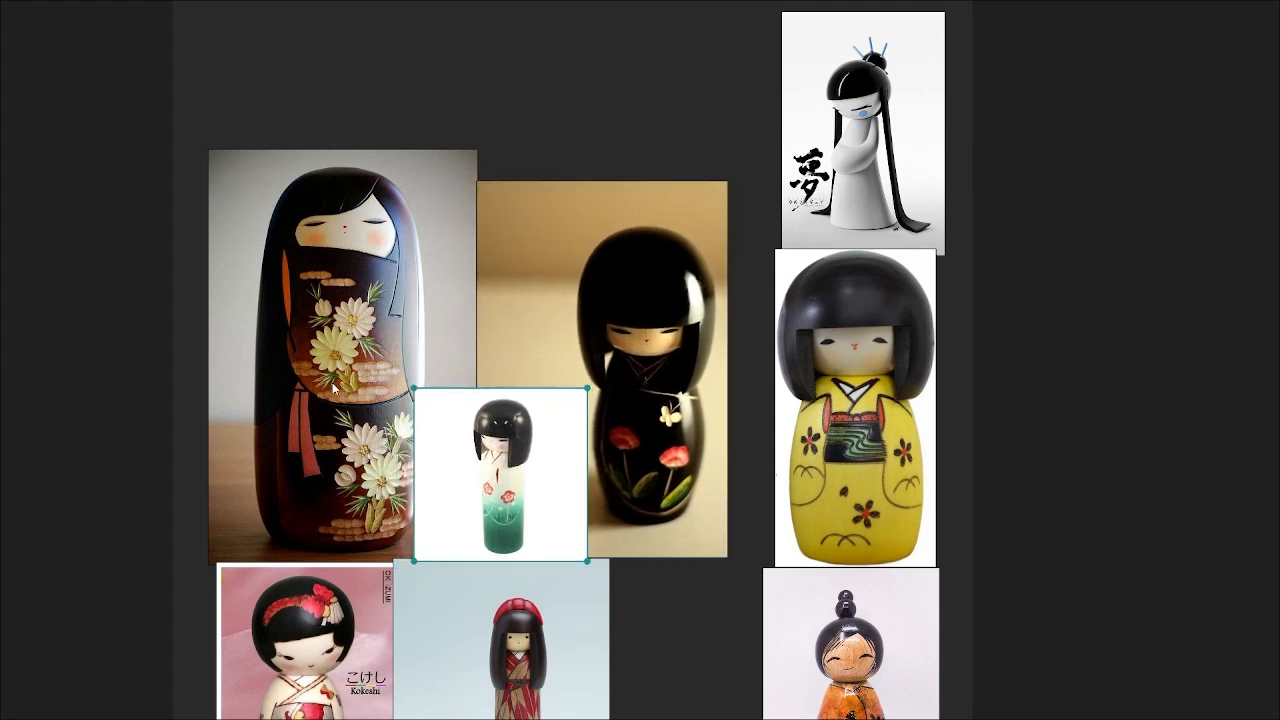
Step: Bring the overlapped white/green, large dark and middle doll images to the front
{"action": "left_click_drag", "start_coordinate": [333, 409], "coordinate": [365, 440]}
{"action": "left_click", "coordinate": [558, 459]}
{"action": "left_click", "coordinate": [354, 436]}
{"action": "left_click", "coordinate": [637, 391]}
{"action": "left_click_drag", "start_coordinate": [637, 391], "coordinate": [635, 392]}
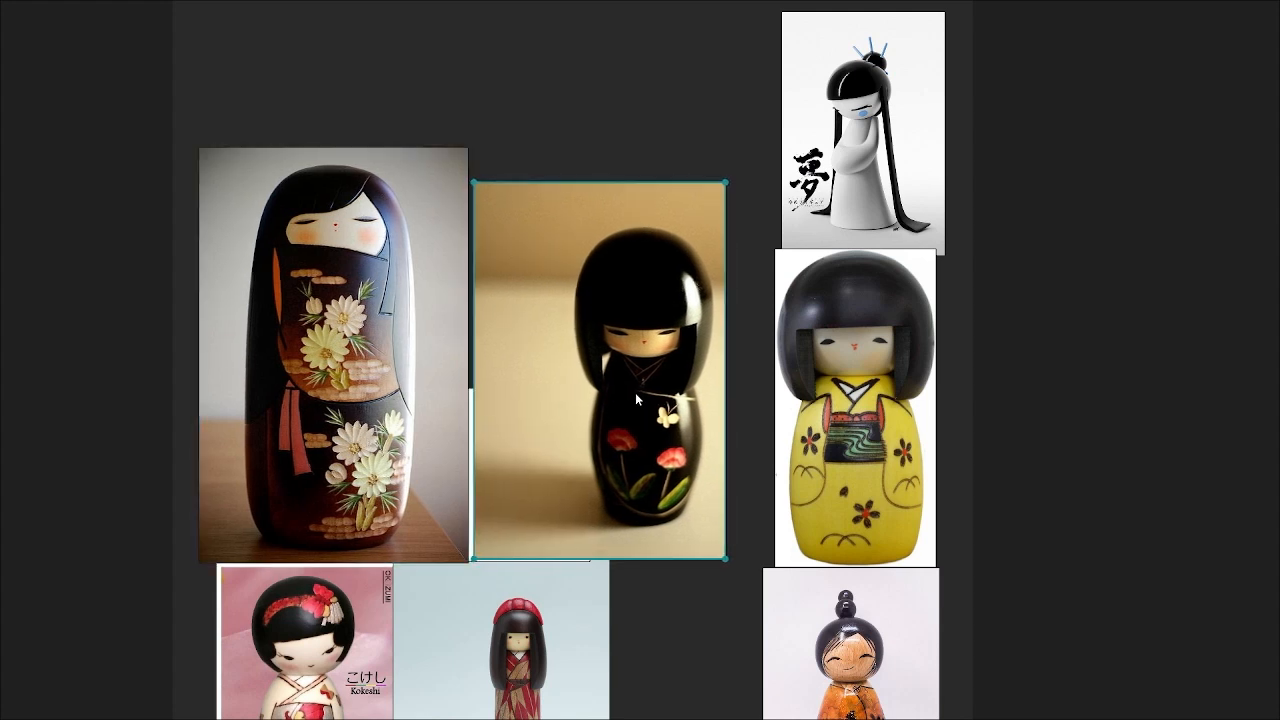
{"action": "left_click", "coordinate": [470, 485]}
{"action": "left_click", "coordinate": [657, 636]}
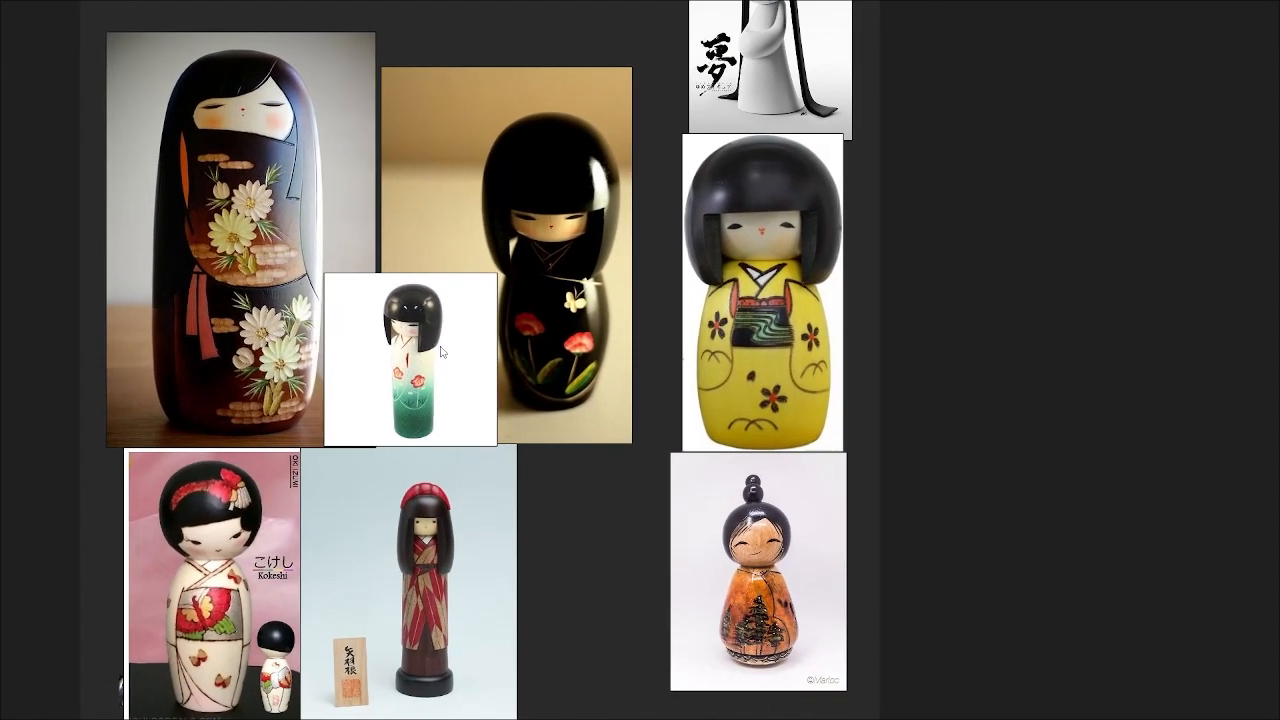
Step: Shift the yellow doll left and place the 夢 image and orange doll in the bottom row
{"action": "left_click_drag", "start_coordinate": [787, 210], "coordinate": [737, 210]}
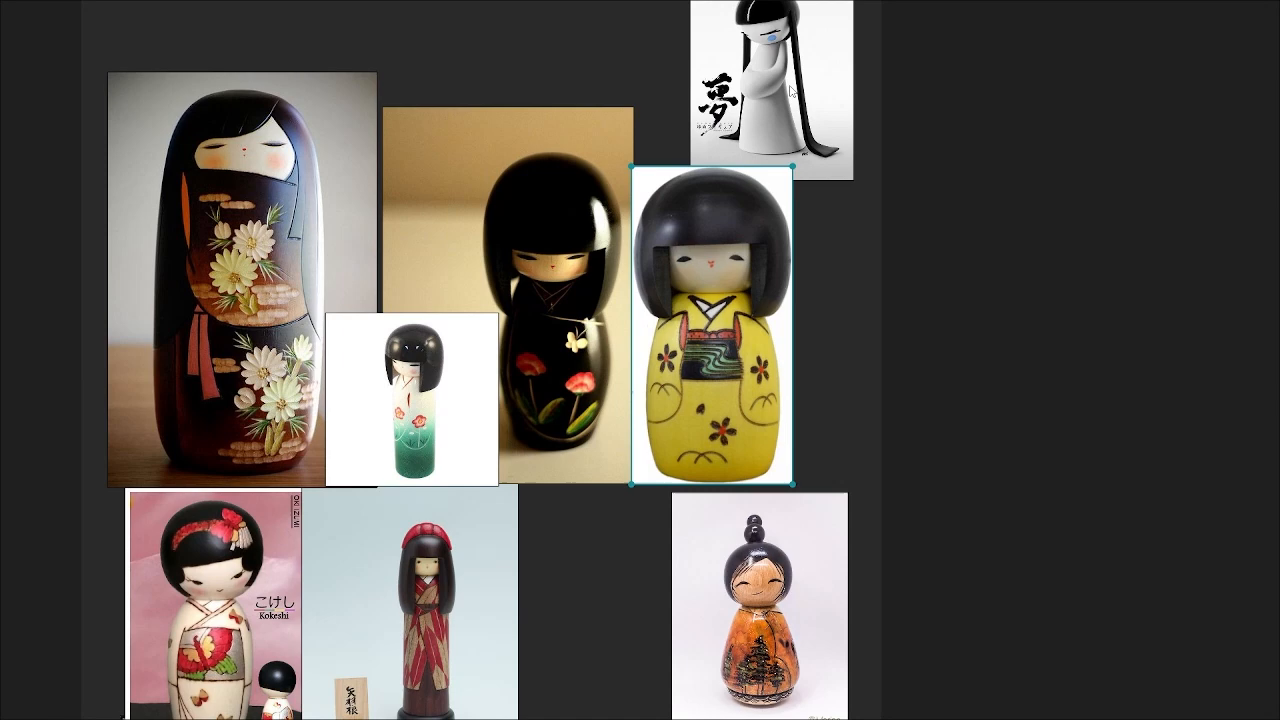
{"action": "left_click_drag", "start_coordinate": [782, 38], "coordinate": [630, 421]}
{"action": "left_click", "coordinate": [642, 599]}
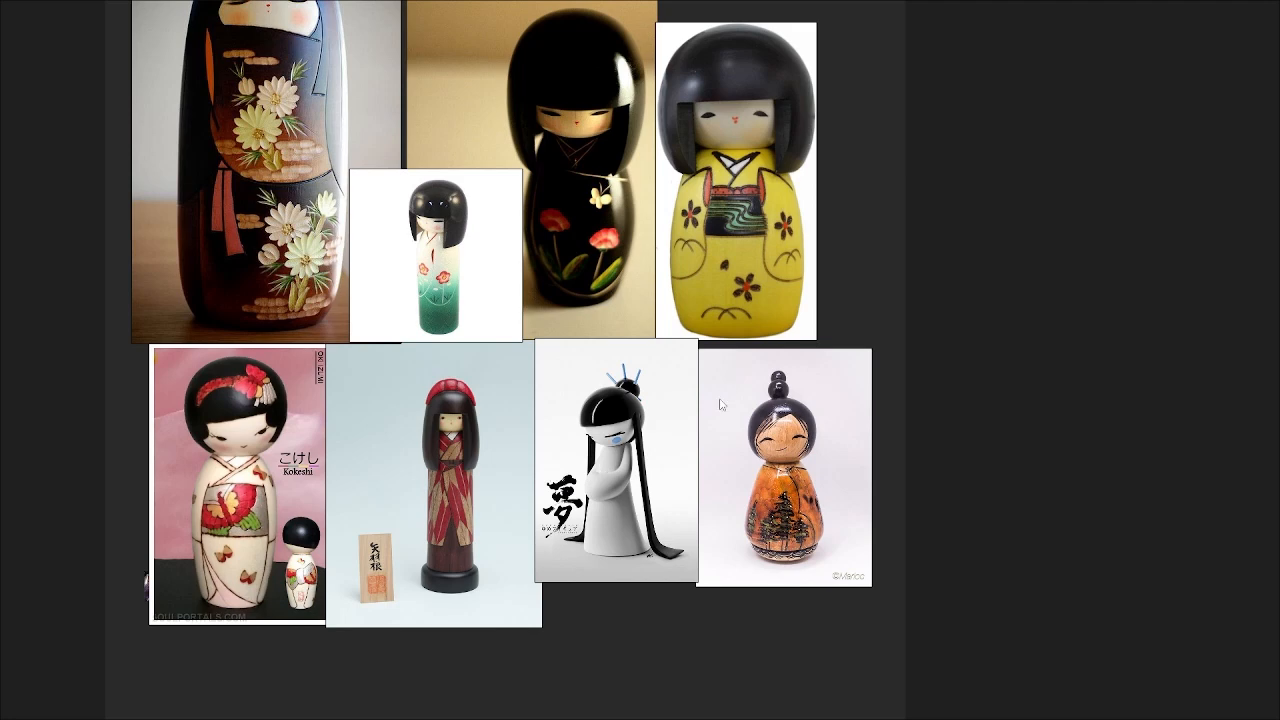
{"action": "middle_click_drag", "start_coordinate": [720, 405], "coordinate": [718, 439]}
{"action": "left_click_drag", "start_coordinate": [764, 471], "coordinate": [761, 461]}
{"action": "left_click", "coordinate": [567, 635]}
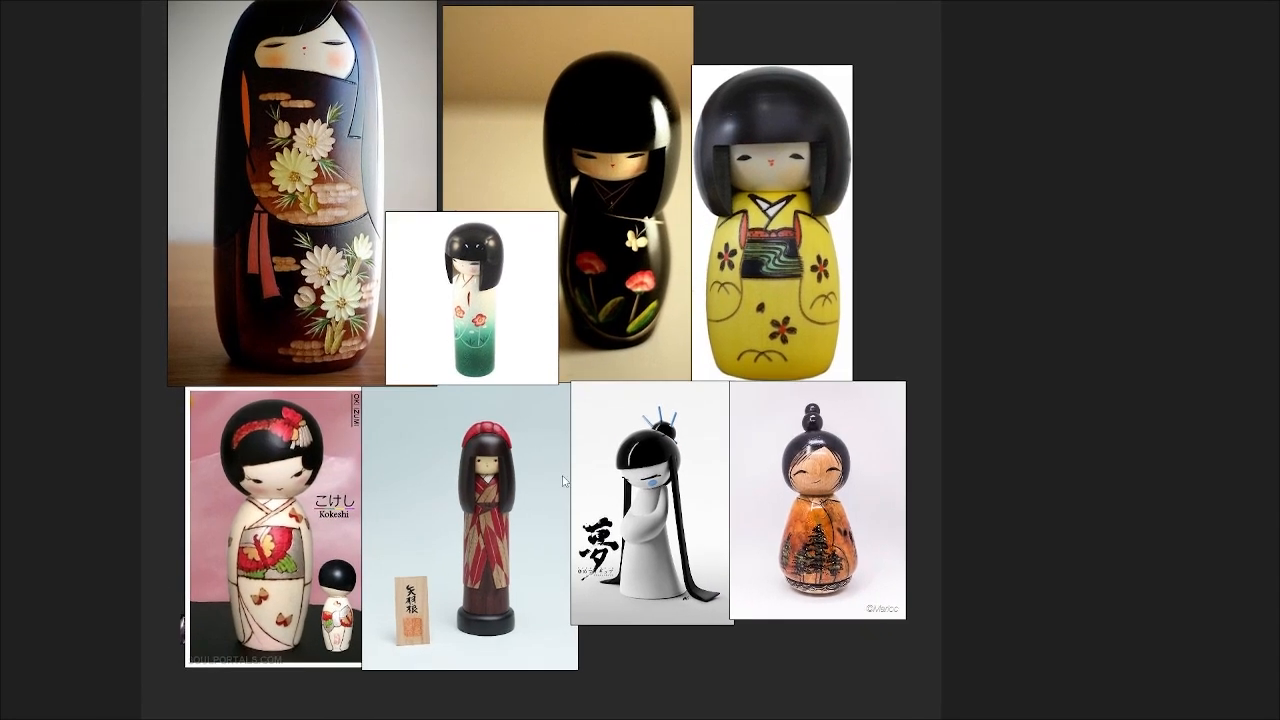
{"action": "middle_click_drag", "start_coordinate": [414, 403], "coordinate": [432, 442]}
{"action": "left_click", "coordinate": [281, 485]}
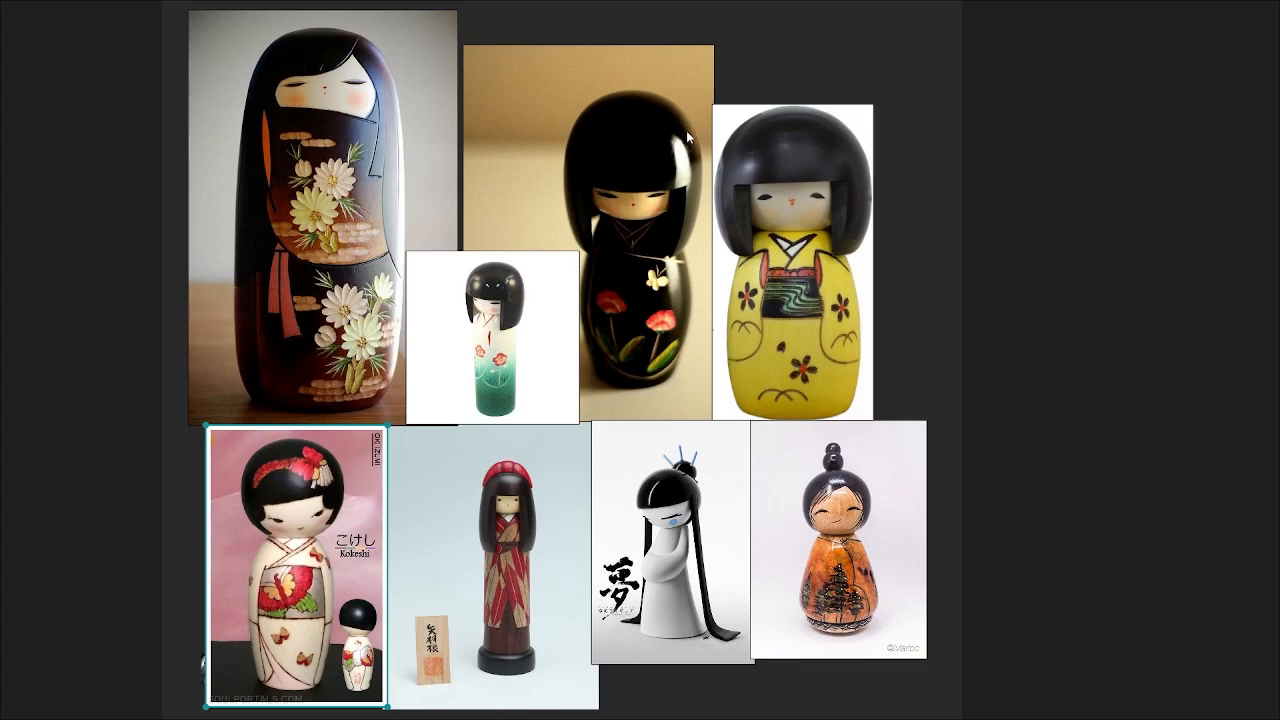
Step: Return PureRef to a small window with Ctrl+F and zoom the reference collage out
{"action": "key", "text": "ctrl+f"}
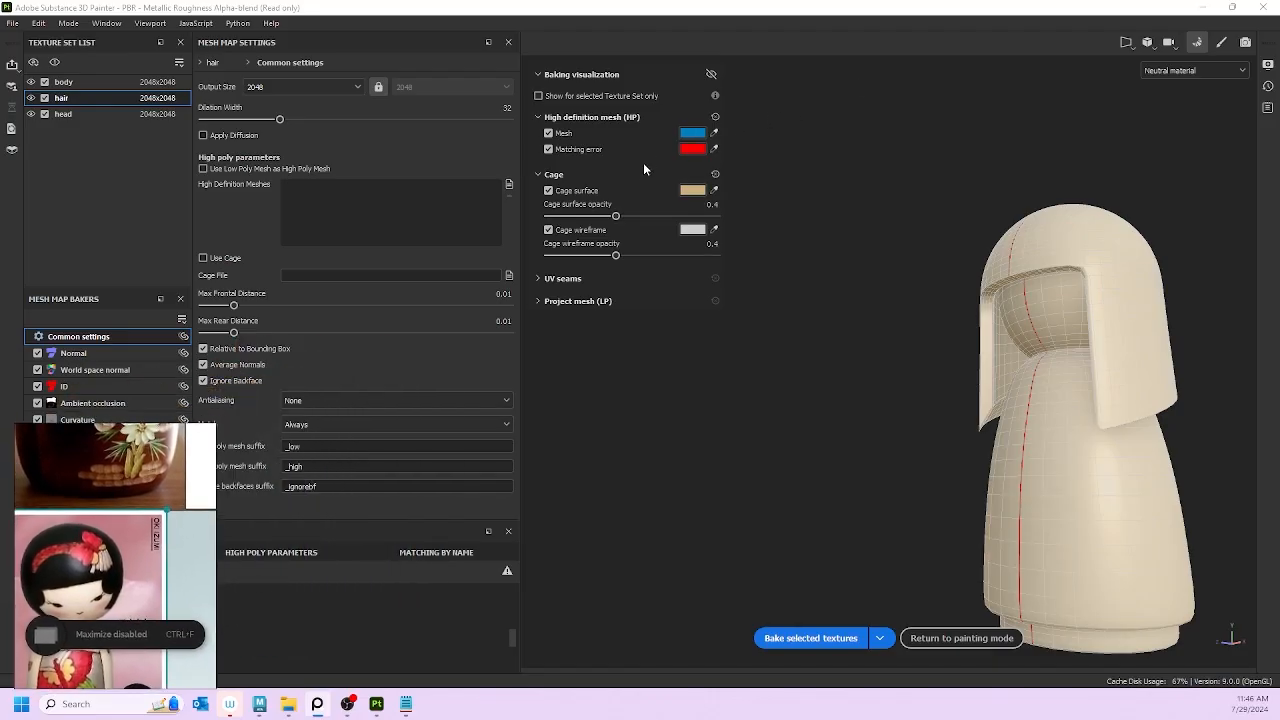
{"action": "scroll", "coordinate": [90, 560], "scroll_direction": "down", "scroll_amount": 3}
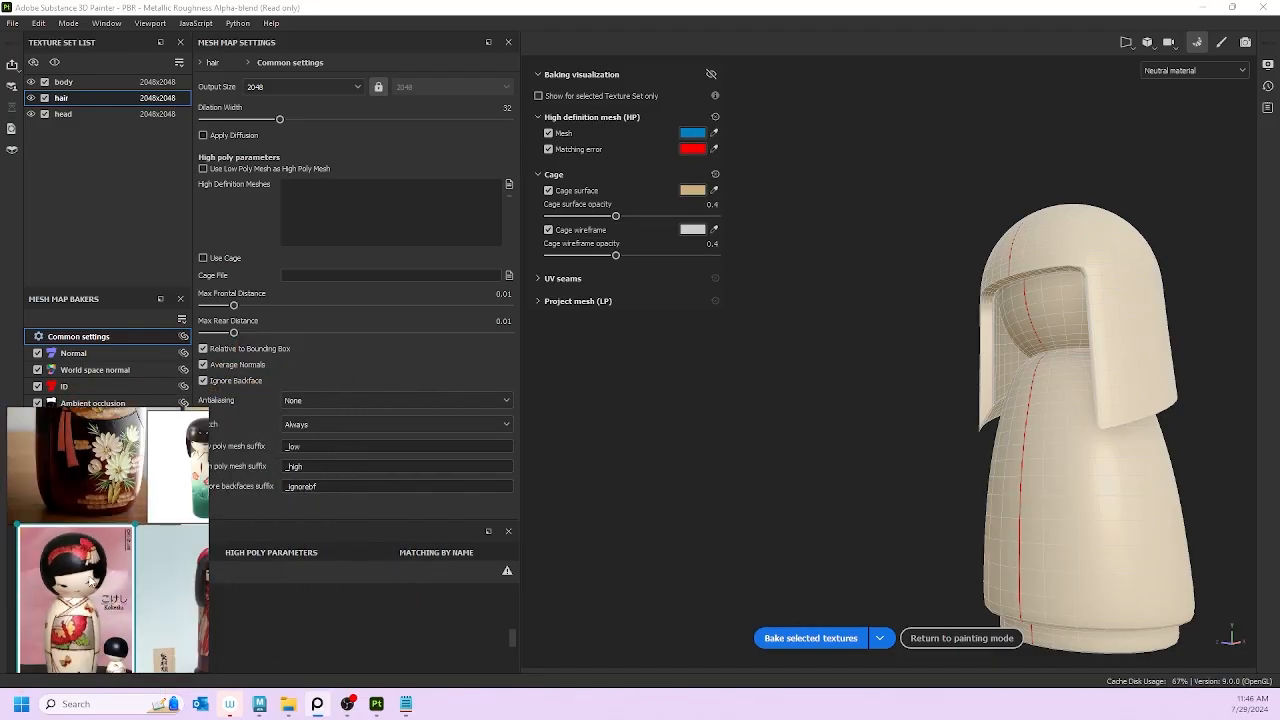
{"action": "scroll", "coordinate": [94, 553], "scroll_direction": "up", "scroll_amount": 1}
{"action": "middle_click_drag", "start_coordinate": [168, 536], "coordinate": [117, 533]}
{"action": "scroll", "coordinate": [127, 556], "scroll_direction": "down", "scroll_amount": 1}
{"action": "scroll", "coordinate": [124, 532], "scroll_direction": "down", "scroll_amount": 1}
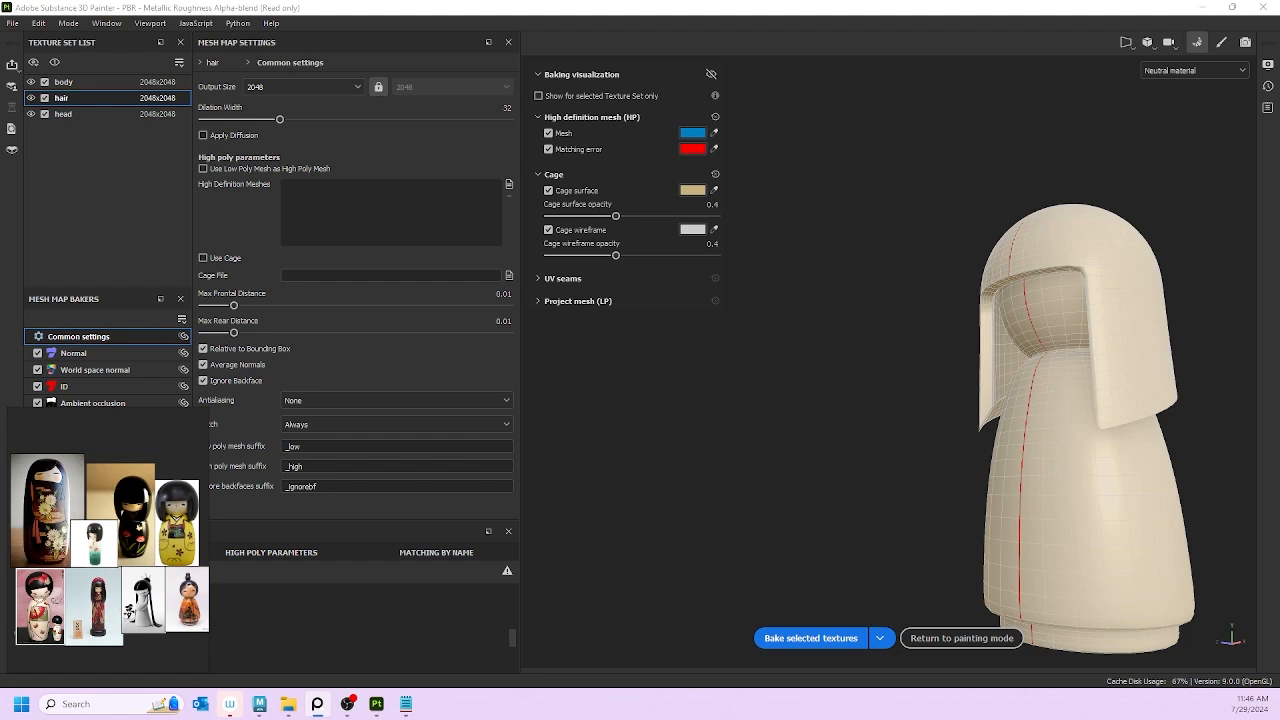
Step: Return from baking to painting mode and orbit the doll to a front and top view
{"action": "left_click", "coordinate": [919, 646]}
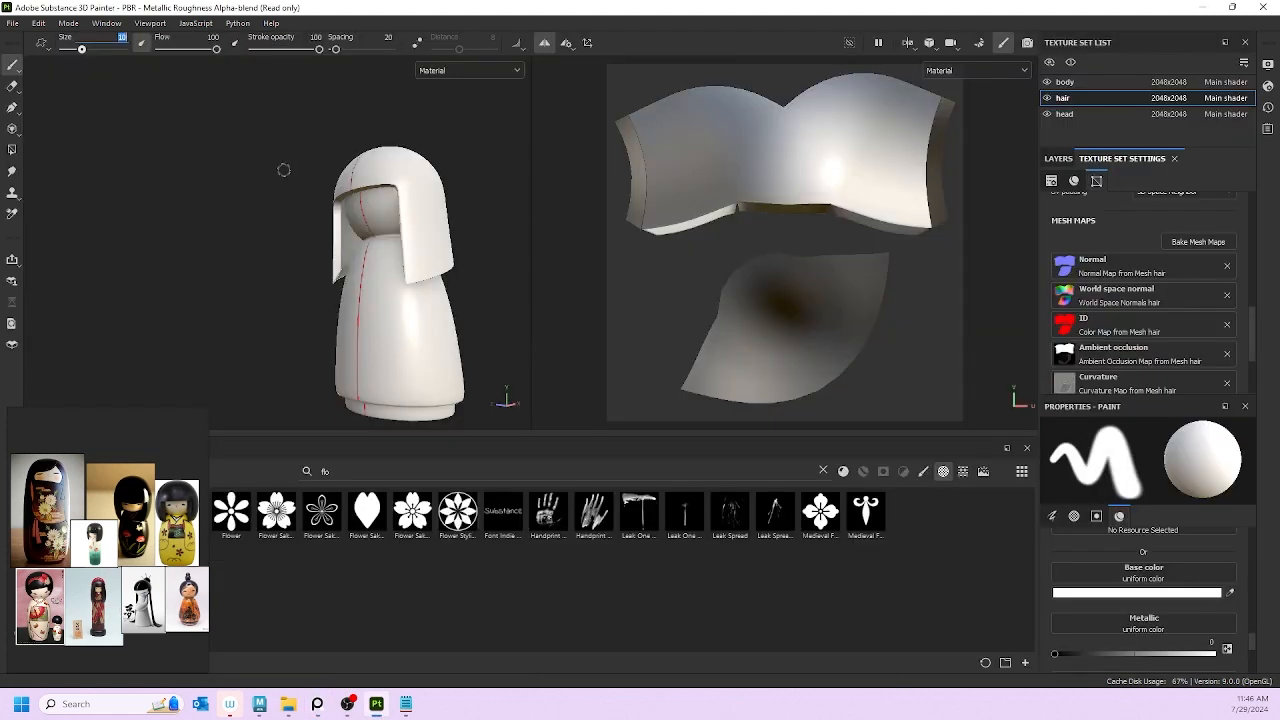
{"action": "mouse_move", "coordinate": [283, 169]}
{"action": "left_mouse_down", "text": "alt"}
{"action": "mouse_move", "coordinate": [333, 281]}
{"action": "mouse_move", "coordinate": [214, 234]}
{"action": "mouse_move", "coordinate": [222, 218]}
{"action": "mouse_move", "coordinate": [240, 266]}
{"action": "mouse_move", "coordinate": [183, 229]}
{"action": "mouse_move", "coordinate": [368, 253]}
{"action": "mouse_move", "coordinate": [491, 188]}
{"action": "mouse_move", "coordinate": [390, 202]}
{"action": "mouse_move", "coordinate": [505, 198]}
{"action": "mouse_move", "coordinate": [353, 227]}
{"action": "mouse_move", "coordinate": [437, 174]}
{"action": "mouse_move", "coordinate": [375, 165]}
{"action": "mouse_move", "coordinate": [413, 185]}
{"action": "mouse_move", "coordinate": [457, 180]}
{"action": "left_mouse_up", "text": "alt"}
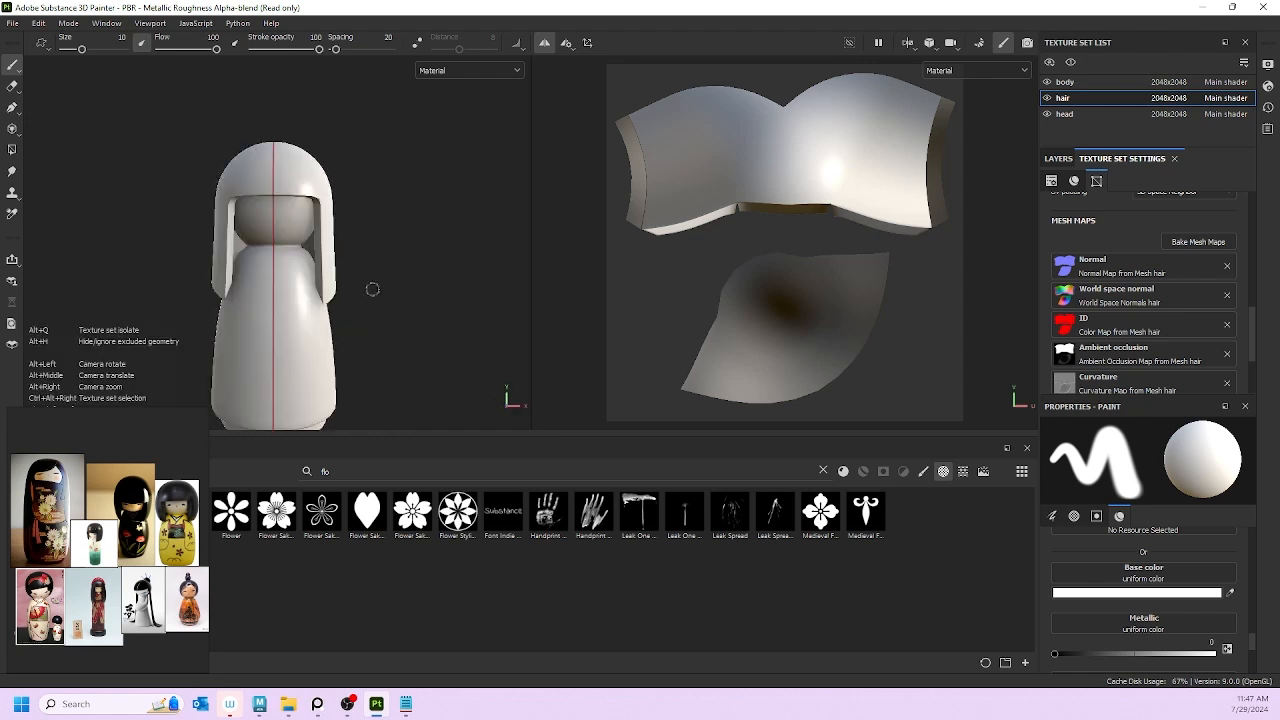
{"action": "middle_click_drag", "start_coordinate": [371, 286], "coordinate": [397, 240], "text": "alt"}
{"action": "mouse_move", "coordinate": [397, 230]}
{"action": "left_mouse_down", "text": "alt"}
{"action": "mouse_move", "coordinate": [404, 214]}
{"action": "mouse_move", "coordinate": [404, 231]}
{"action": "mouse_move", "coordinate": [375, 240]}
{"action": "left_mouse_up", "text": "alt"}
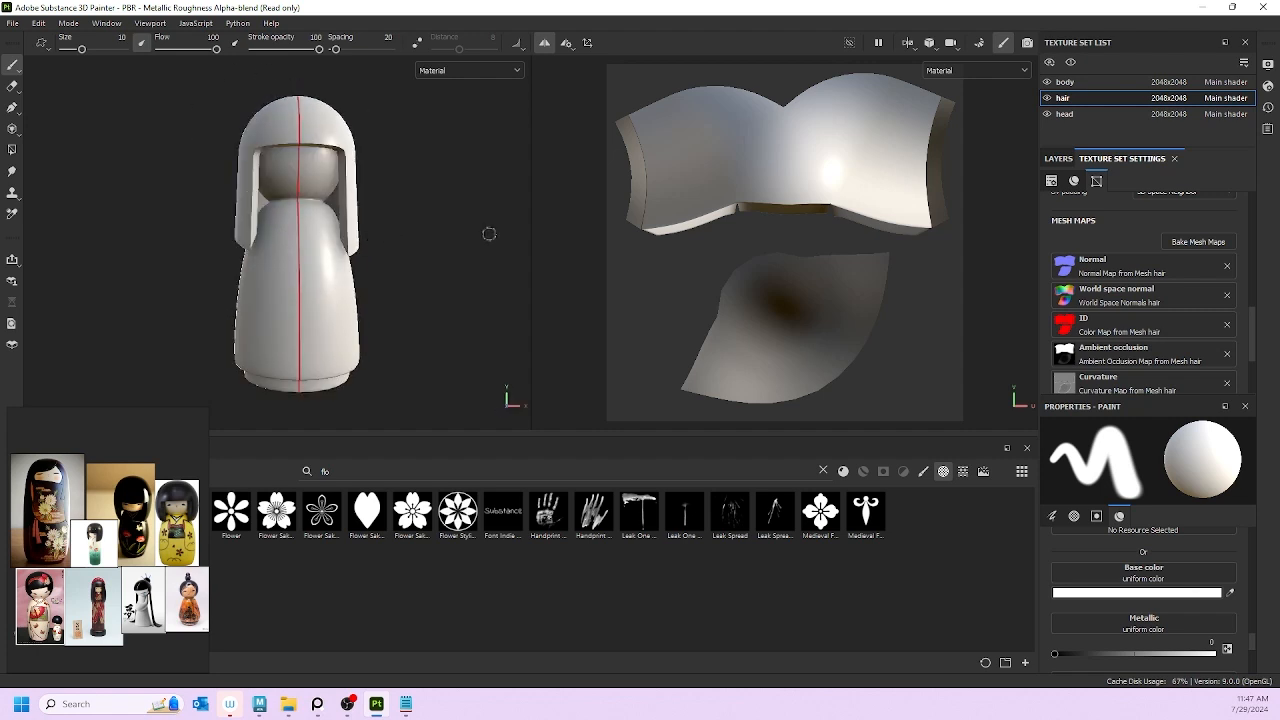
{"action": "left_click_drag", "start_coordinate": [494, 167], "coordinate": [443, 191], "text": "alt"}
{"action": "scroll", "coordinate": [406, 163], "scroll_direction": "up", "scroll_amount": 4}
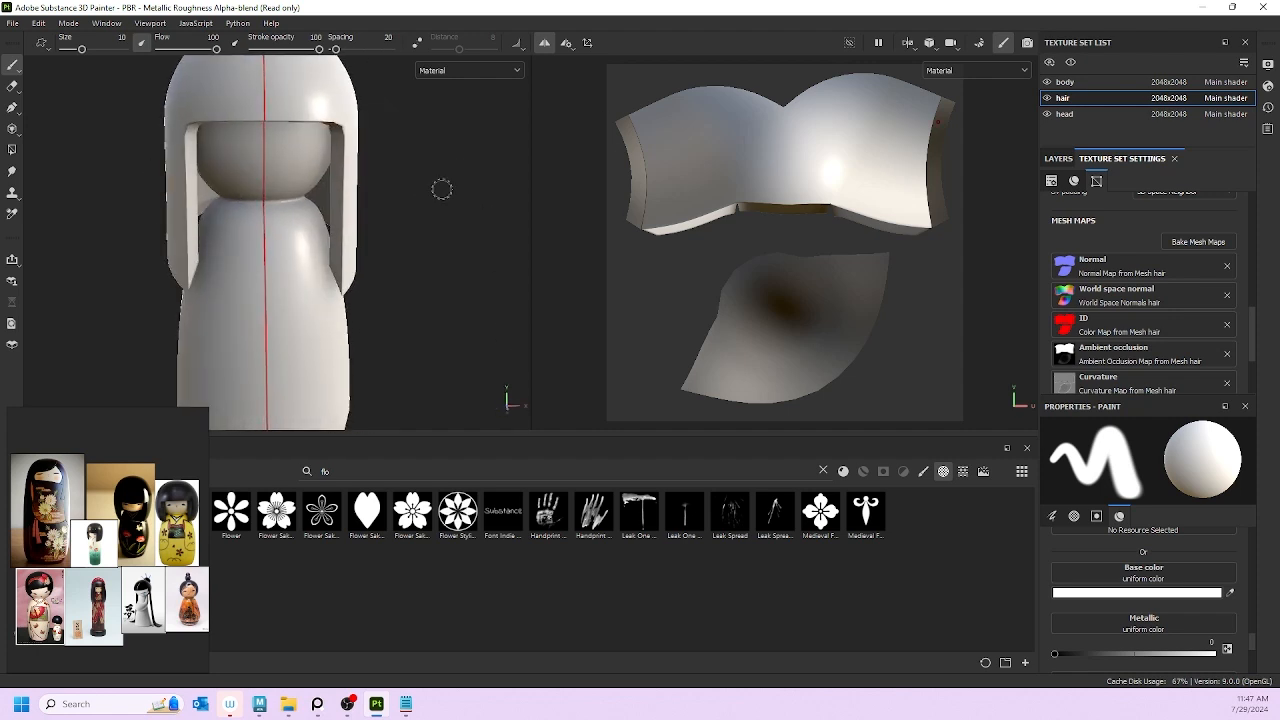
Step: Hide the hair texture set and inspect the bare head and body, bringing the yellow doll reference into view
{"action": "left_click", "coordinate": [1047, 98]}
{"action": "mouse_move", "coordinate": [403, 200]}
{"action": "left_mouse_down", "text": "alt"}
{"action": "mouse_move", "coordinate": [400, 171]}
{"action": "mouse_move", "coordinate": [416, 169]}
{"action": "mouse_move", "coordinate": [447, 192]}
{"action": "mouse_move", "coordinate": [489, 191]}
{"action": "mouse_move", "coordinate": [220, 182]}
{"action": "mouse_move", "coordinate": [384, 188]}
{"action": "left_mouse_up", "text": "alt"}
{"action": "scroll", "coordinate": [286, 202], "scroll_direction": "up", "scroll_amount": 3}
{"action": "scroll", "coordinate": [284, 179], "scroll_direction": "down", "scroll_amount": 2}
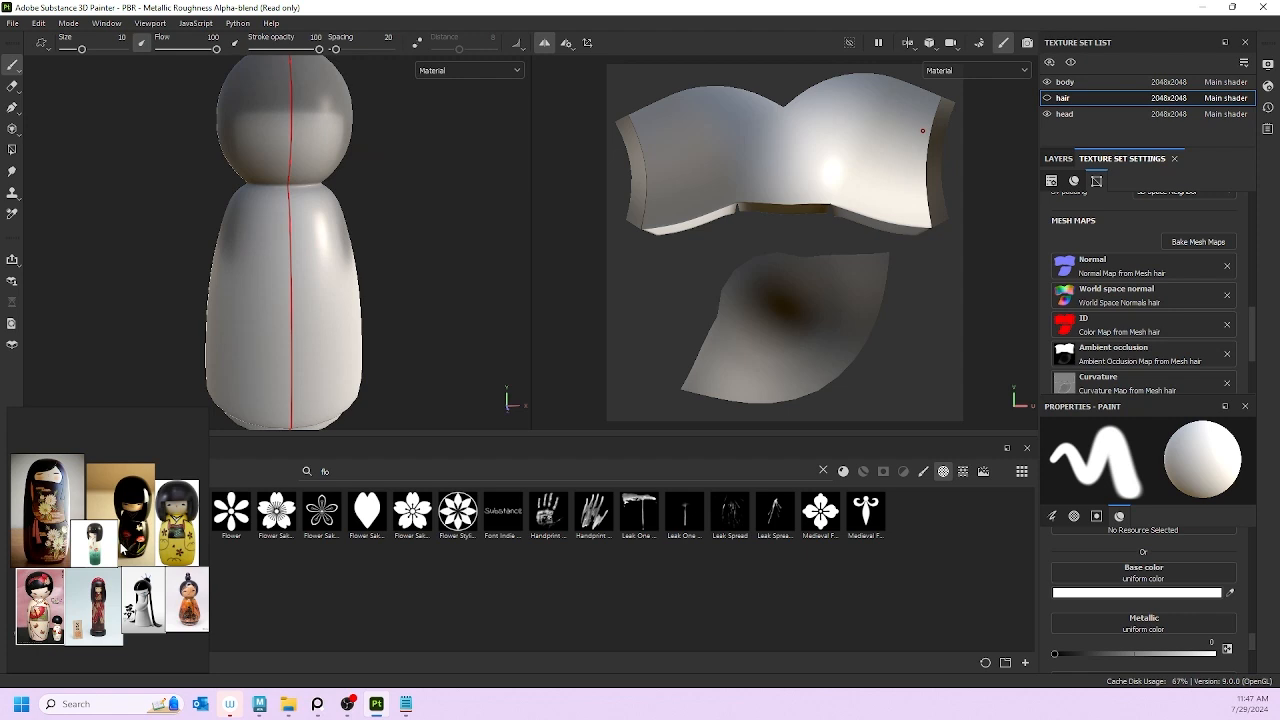
{"action": "scroll", "coordinate": [122, 548], "scroll_direction": "up", "scroll_amount": 4}
{"action": "scroll", "coordinate": [144, 523], "scroll_direction": "down", "scroll_amount": 3}
{"action": "middle_click_drag", "start_coordinate": [205, 512], "coordinate": [86, 505]}
{"action": "scroll", "coordinate": [151, 506], "scroll_direction": "up", "scroll_amount": 5}
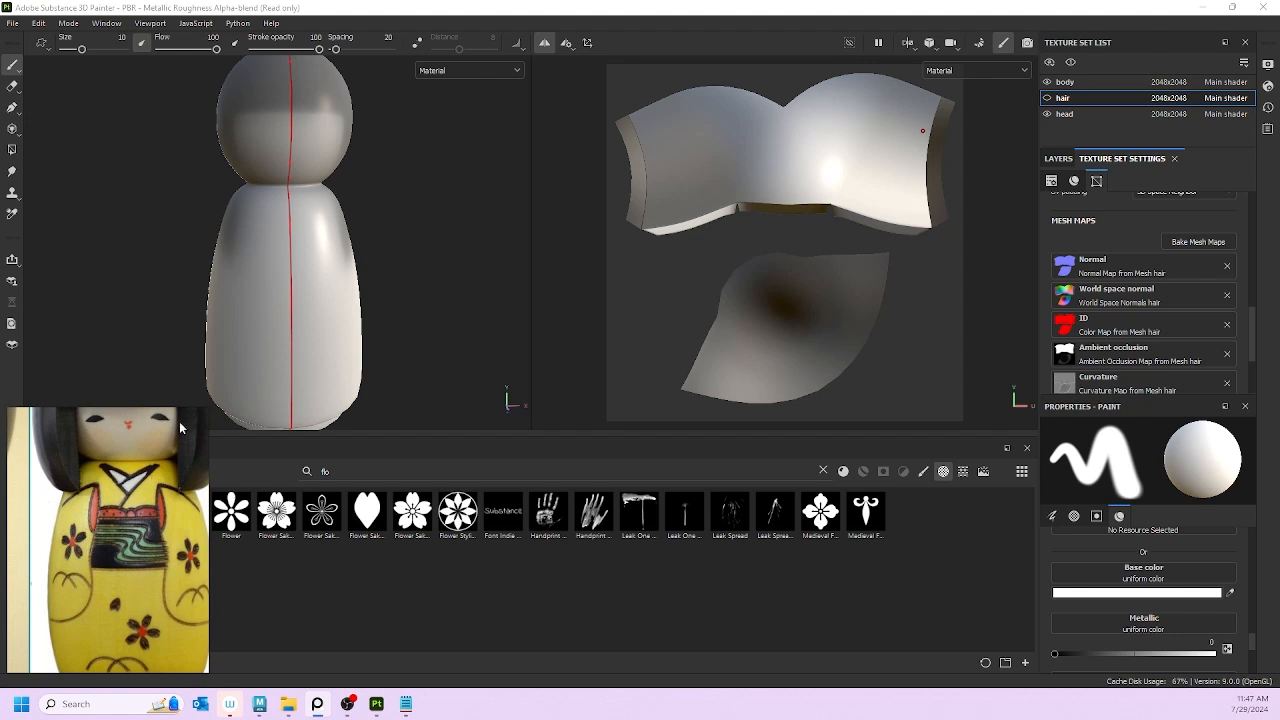
{"action": "scroll", "coordinate": [94, 528], "scroll_direction": "down", "scroll_amount": 6}
{"action": "middle_click_drag", "start_coordinate": [79, 524], "coordinate": [155, 518]}
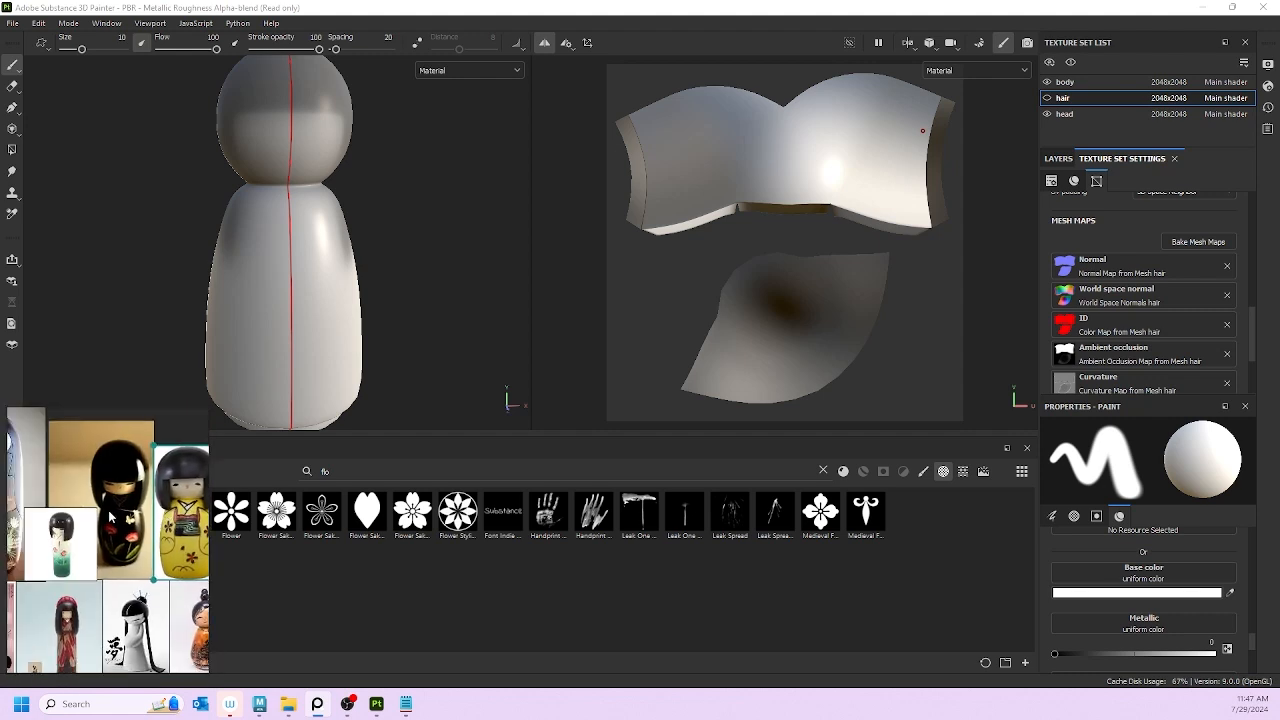
{"action": "scroll", "coordinate": [110, 516], "scroll_direction": "up", "scroll_amount": 5}
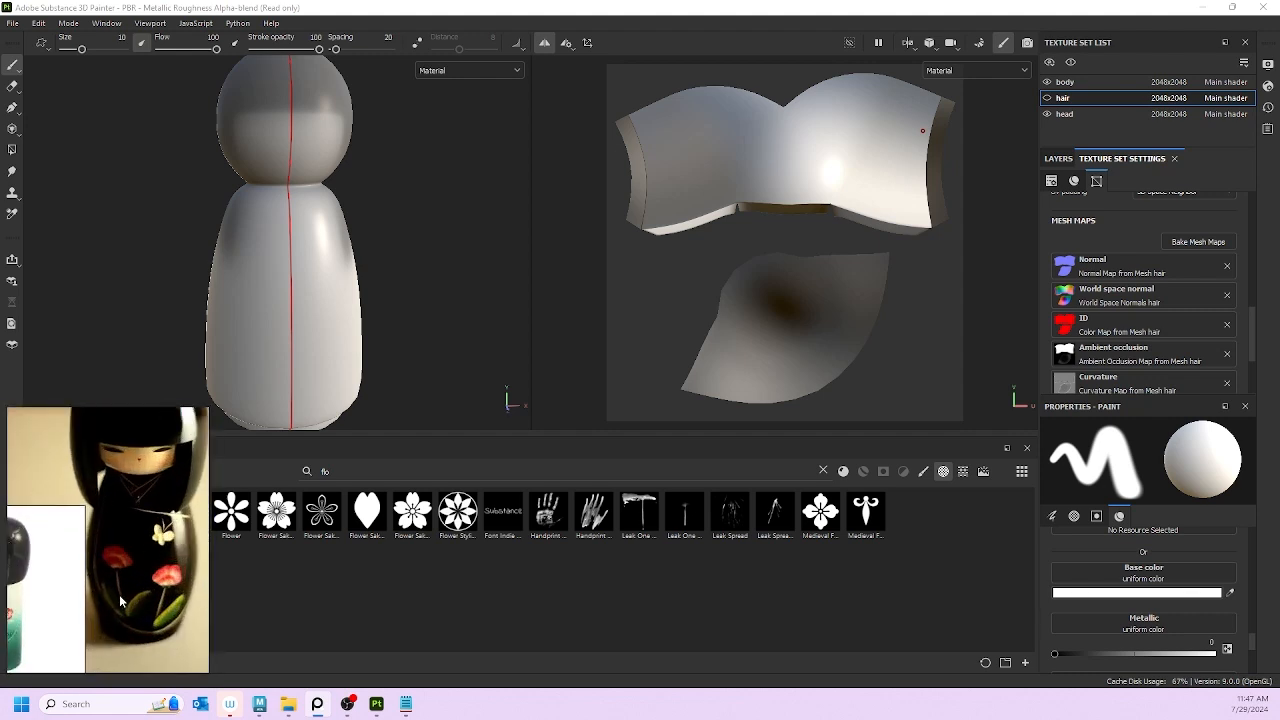
{"action": "scroll", "coordinate": [120, 601], "scroll_direction": "down", "scroll_amount": 5}
{"action": "middle_click_drag", "start_coordinate": [120, 601], "coordinate": [170, 530]}
{"action": "left_click", "coordinate": [141, 524]}
{"action": "scroll", "coordinate": [141, 524], "scroll_direction": "up", "scroll_amount": 4}
{"action": "scroll", "coordinate": [97, 487], "scroll_direction": "down", "scroll_amount": 4}
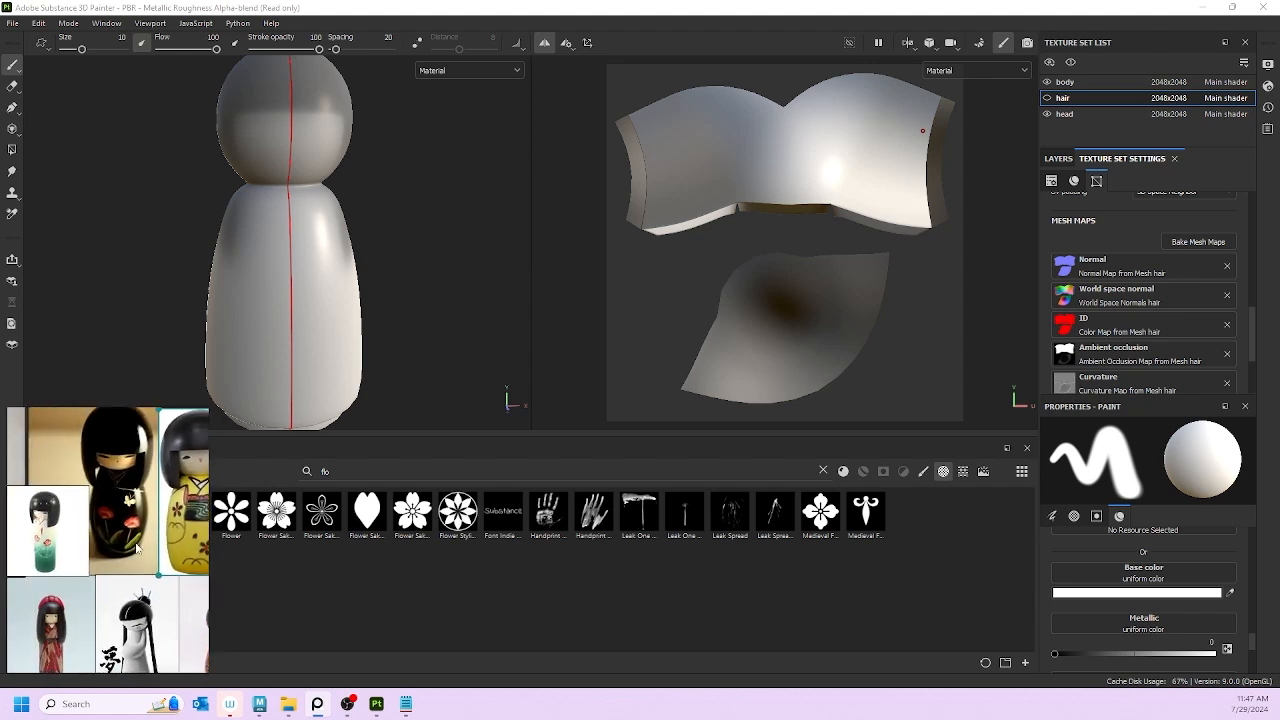
{"action": "middle_click_drag", "start_coordinate": [72, 562], "coordinate": [154, 559]}
{"action": "scroll", "coordinate": [155, 560], "scroll_direction": "up", "scroll_amount": 5}
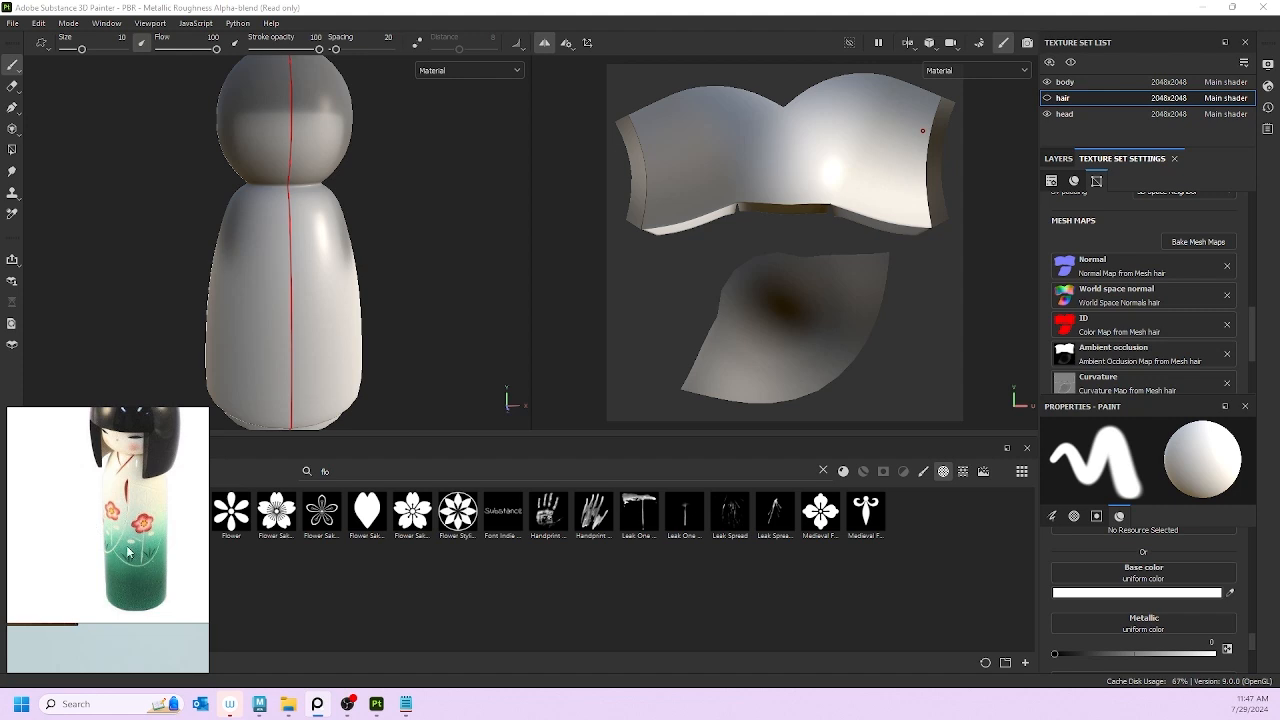
{"action": "scroll", "coordinate": [131, 510], "scroll_direction": "down", "scroll_amount": 5}
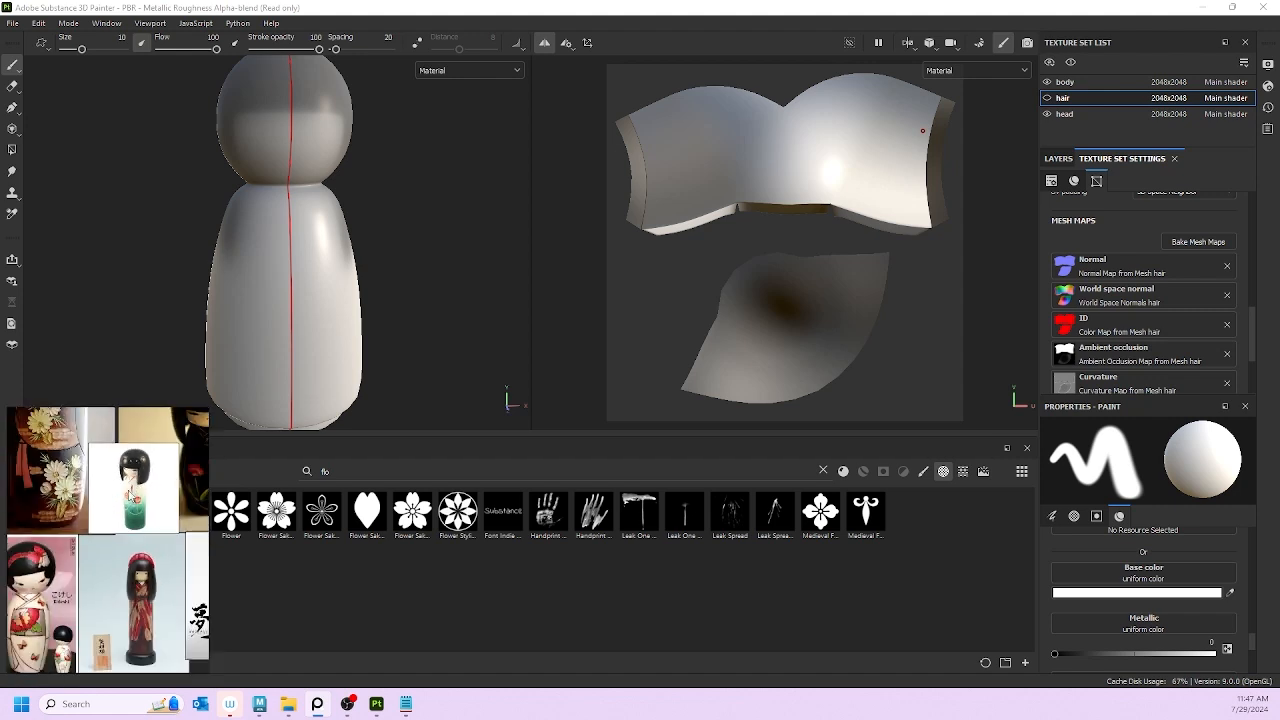
{"action": "scroll", "coordinate": [138, 598], "scroll_direction": "down", "scroll_amount": 4}
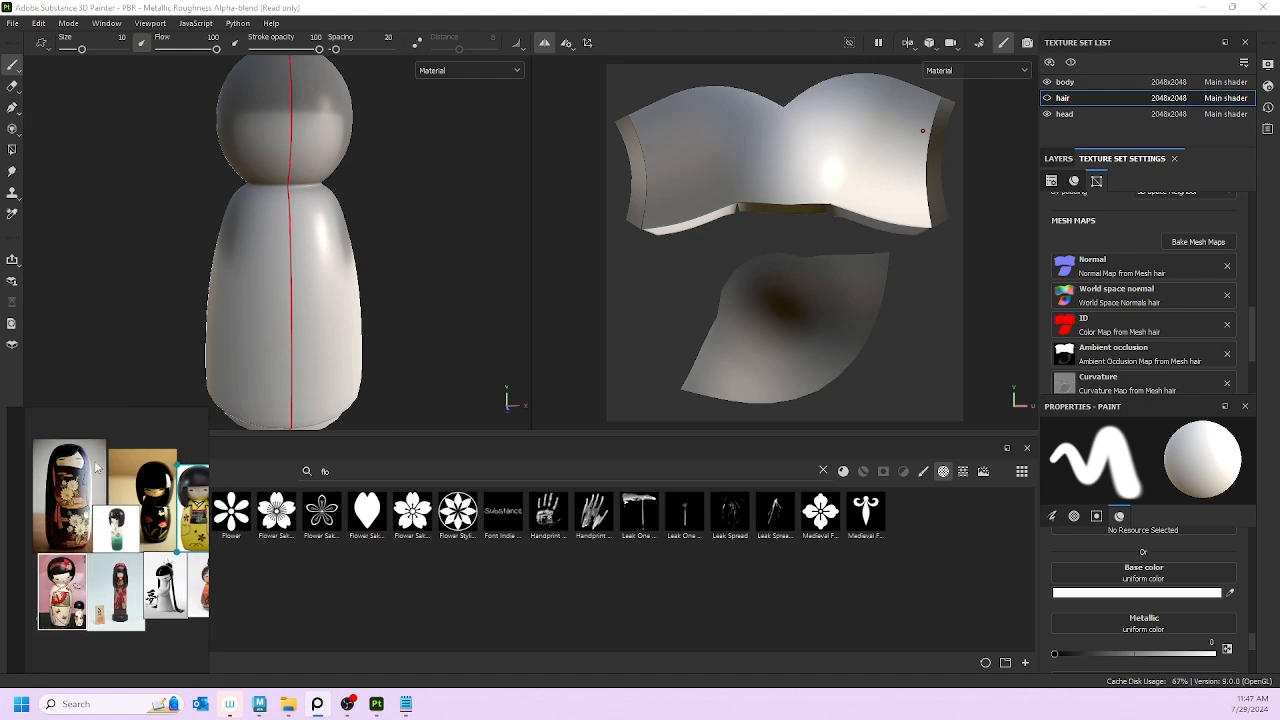
{"action": "middle_click_drag", "start_coordinate": [72, 457], "coordinate": [75, 457]}
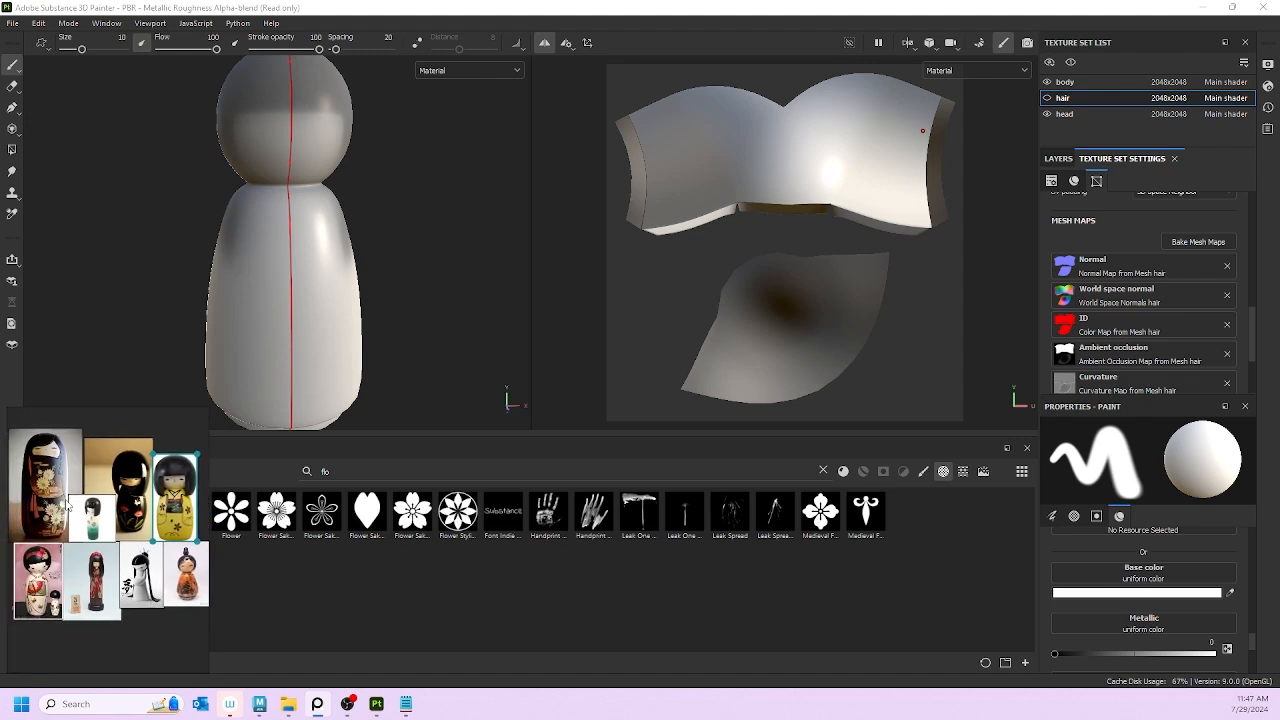
{"action": "scroll", "coordinate": [68, 500], "scroll_direction": "up", "scroll_amount": 2}
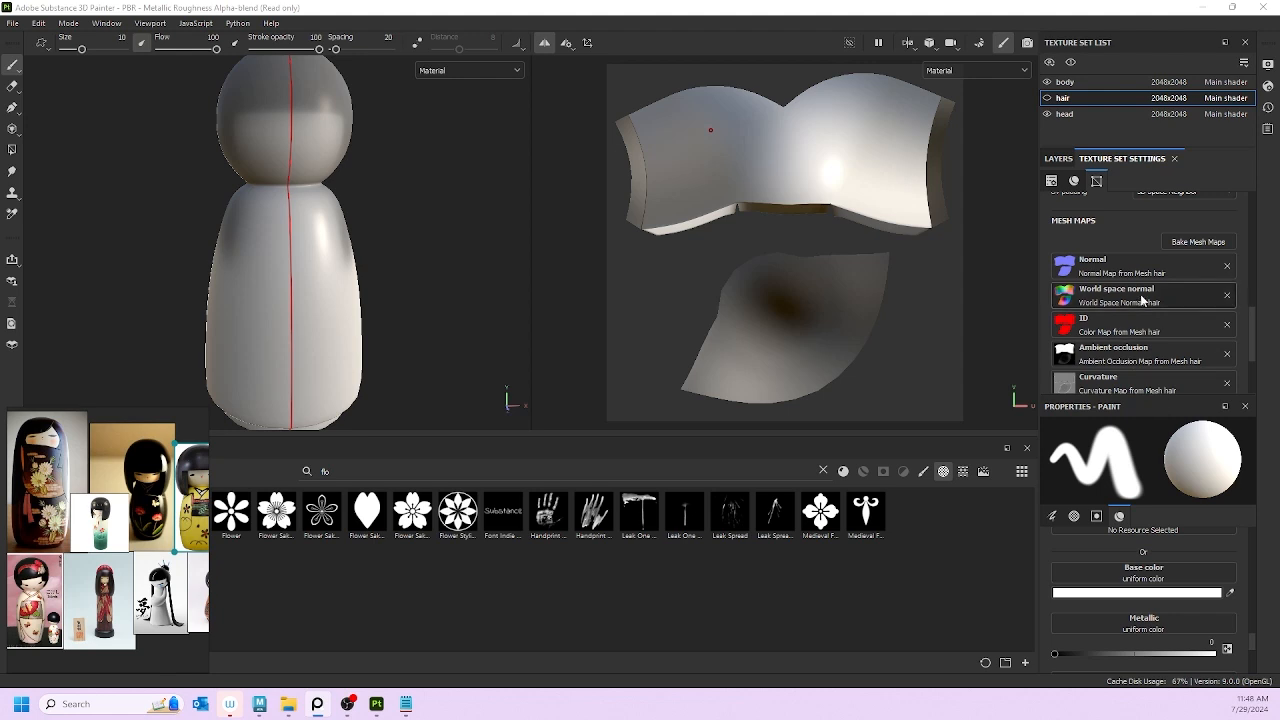
Step: Make the hair texture set visible again
{"action": "scroll", "coordinate": [1150, 290], "scroll_direction": "up", "scroll_amount": 5}
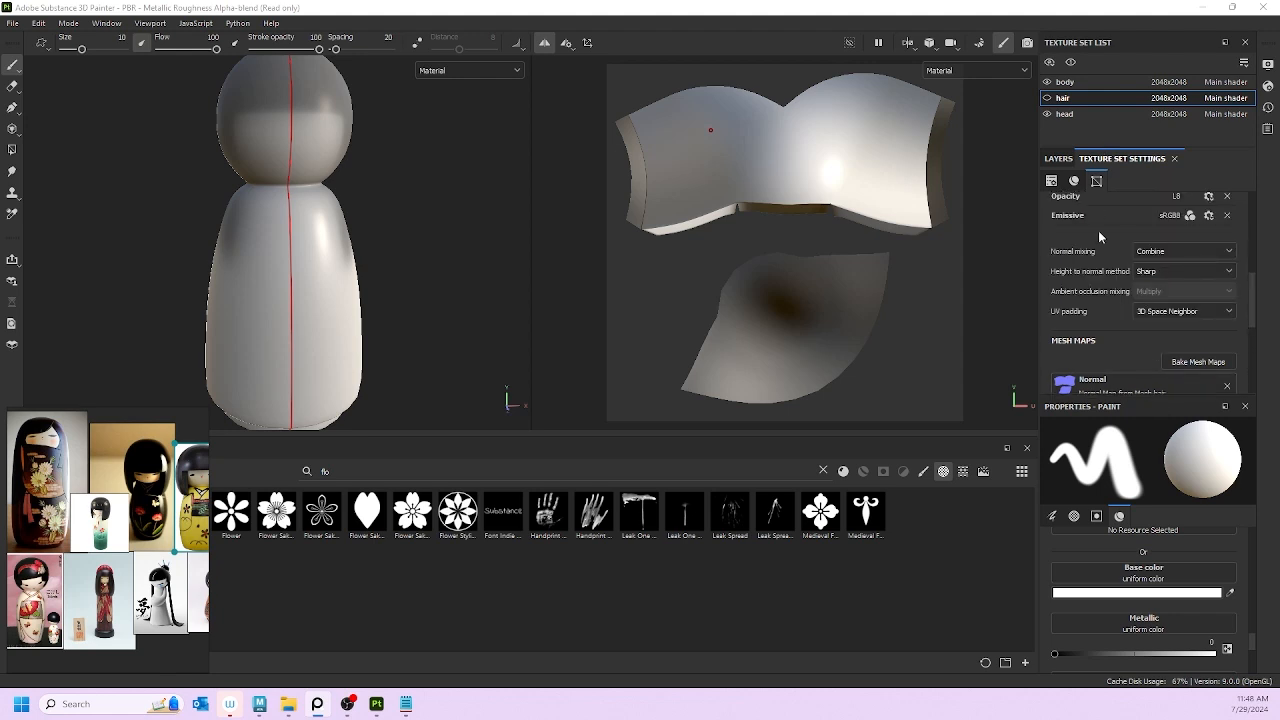
{"action": "scroll", "coordinate": [1085, 284], "scroll_direction": "down", "scroll_amount": 5}
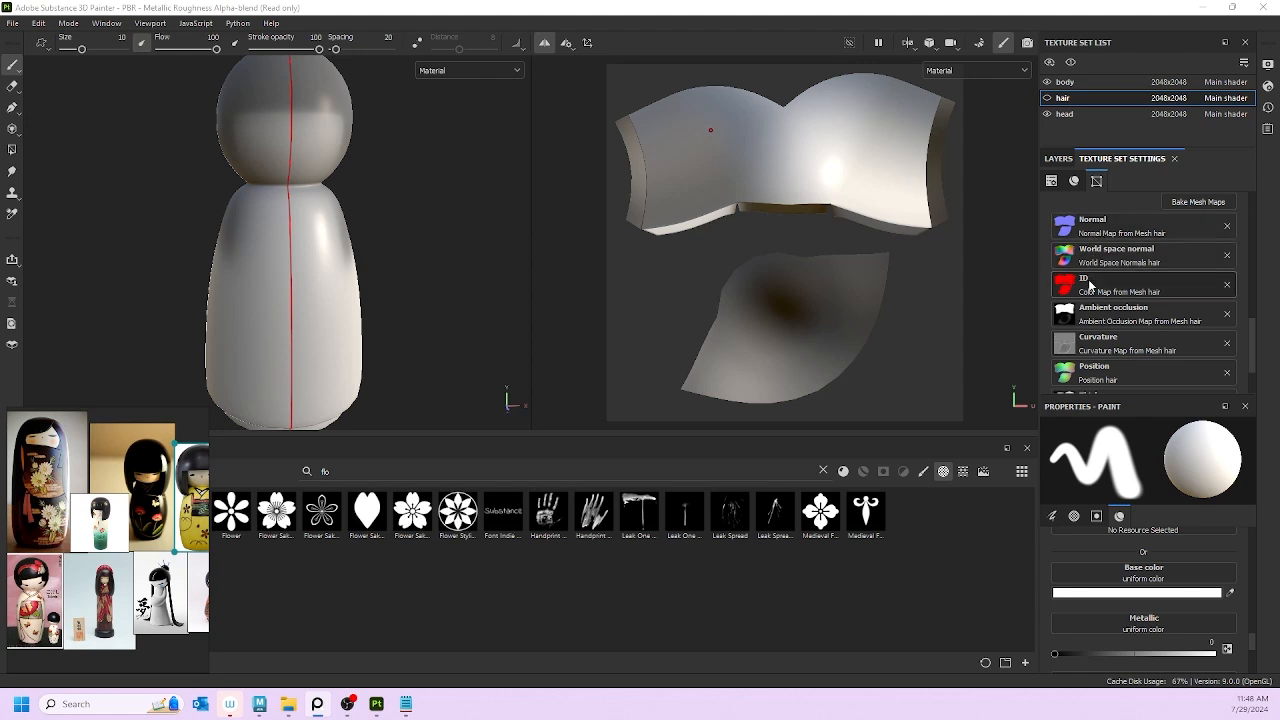
{"action": "scroll", "coordinate": [1092, 287], "scroll_direction": "down", "scroll_amount": 2}
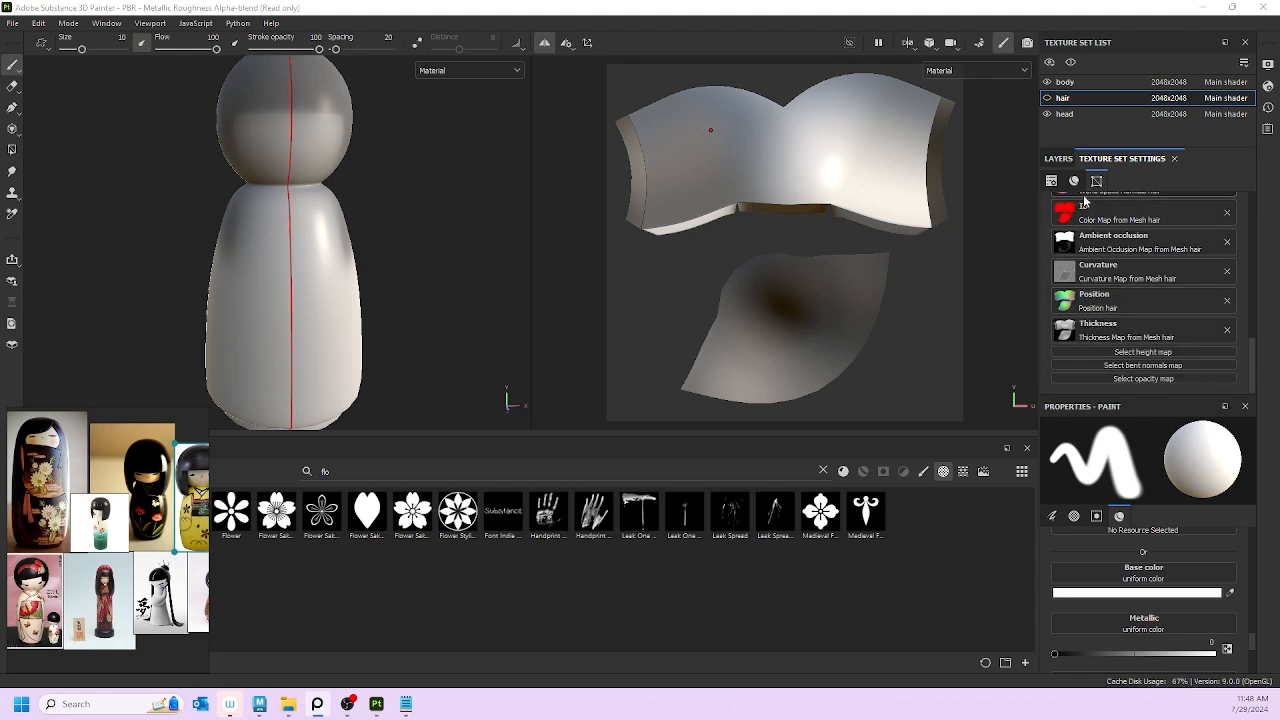
{"action": "scroll", "coordinate": [1100, 330], "scroll_direction": "up", "scroll_amount": 2}
{"action": "scroll", "coordinate": [1110, 210], "scroll_direction": "up", "scroll_amount": 1}
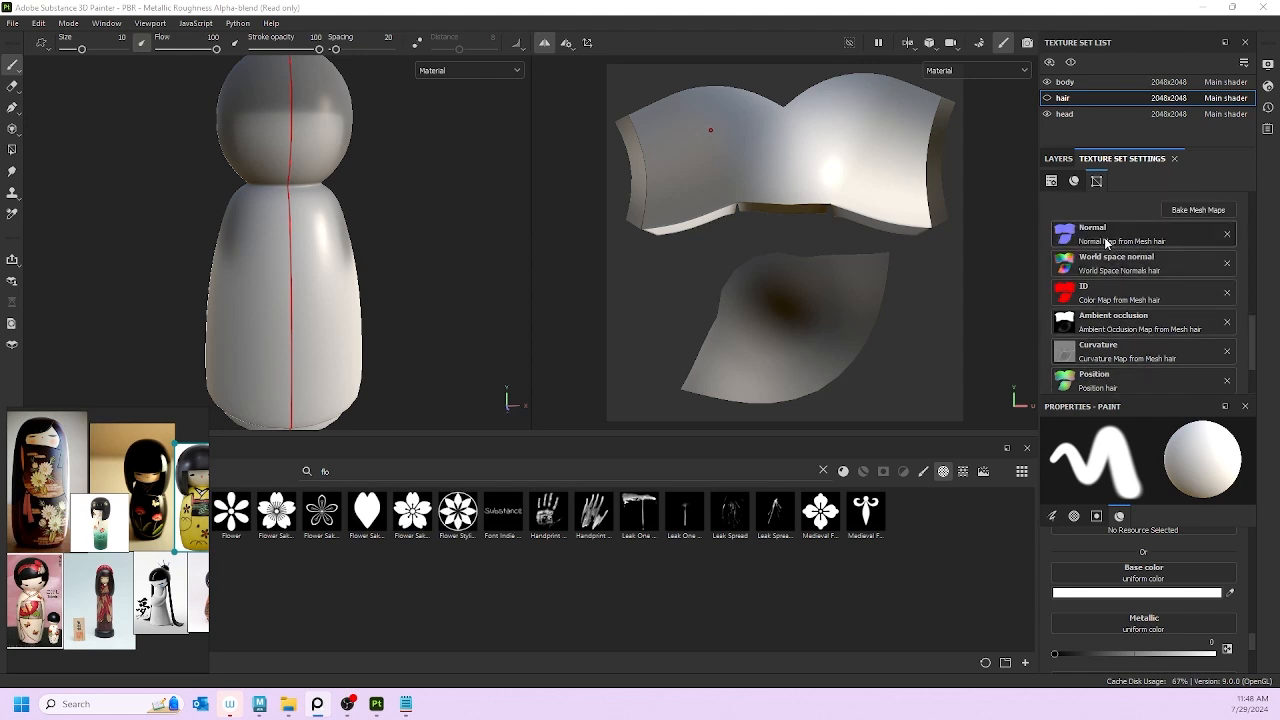
{"action": "scroll", "coordinate": [1109, 366], "scroll_direction": "down", "scroll_amount": 2}
{"action": "scroll", "coordinate": [1075, 312], "scroll_direction": "up", "scroll_amount": 6}
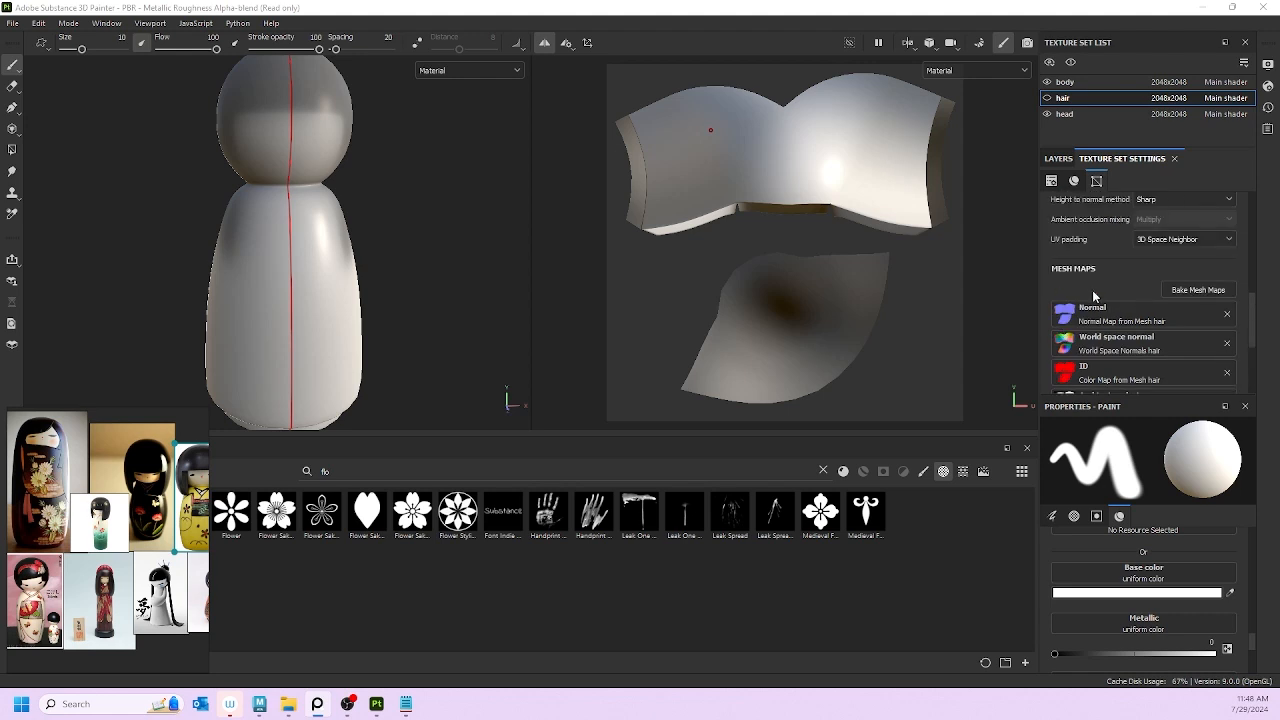
{"action": "scroll", "coordinate": [1116, 319], "scroll_direction": "up", "scroll_amount": 2}
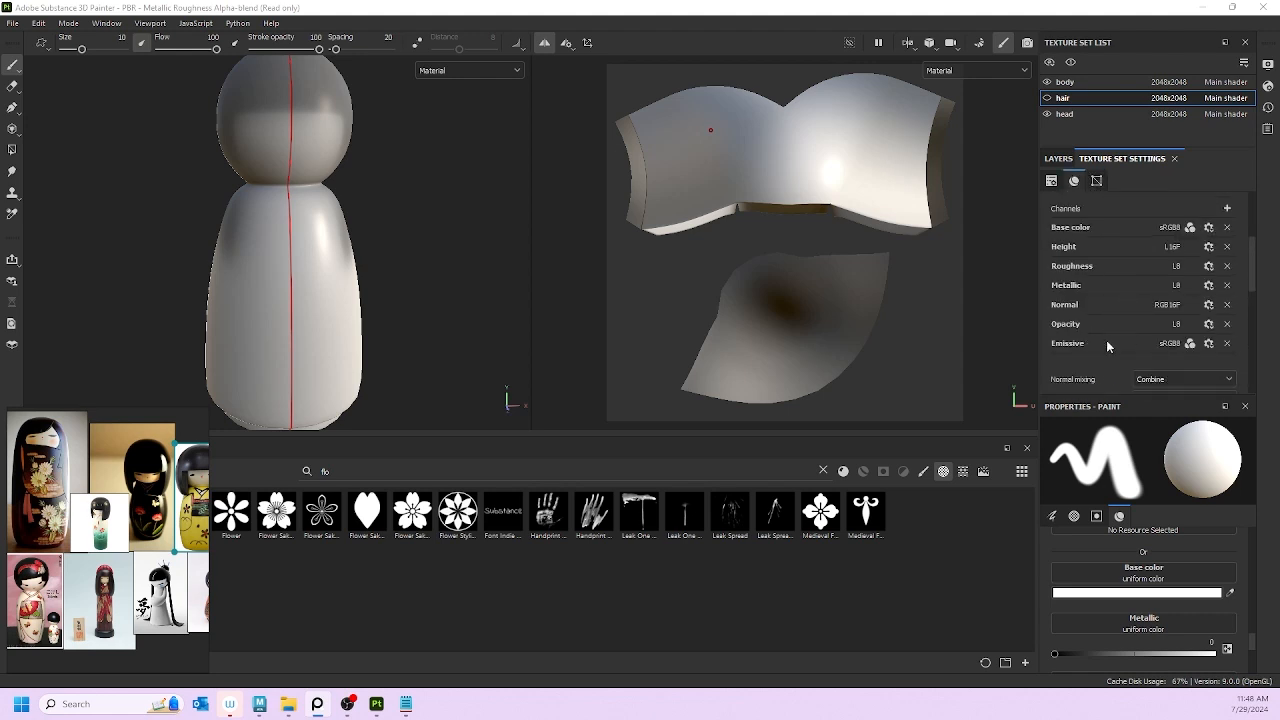
{"action": "scroll", "coordinate": [1109, 337], "scroll_direction": "up", "scroll_amount": 1}
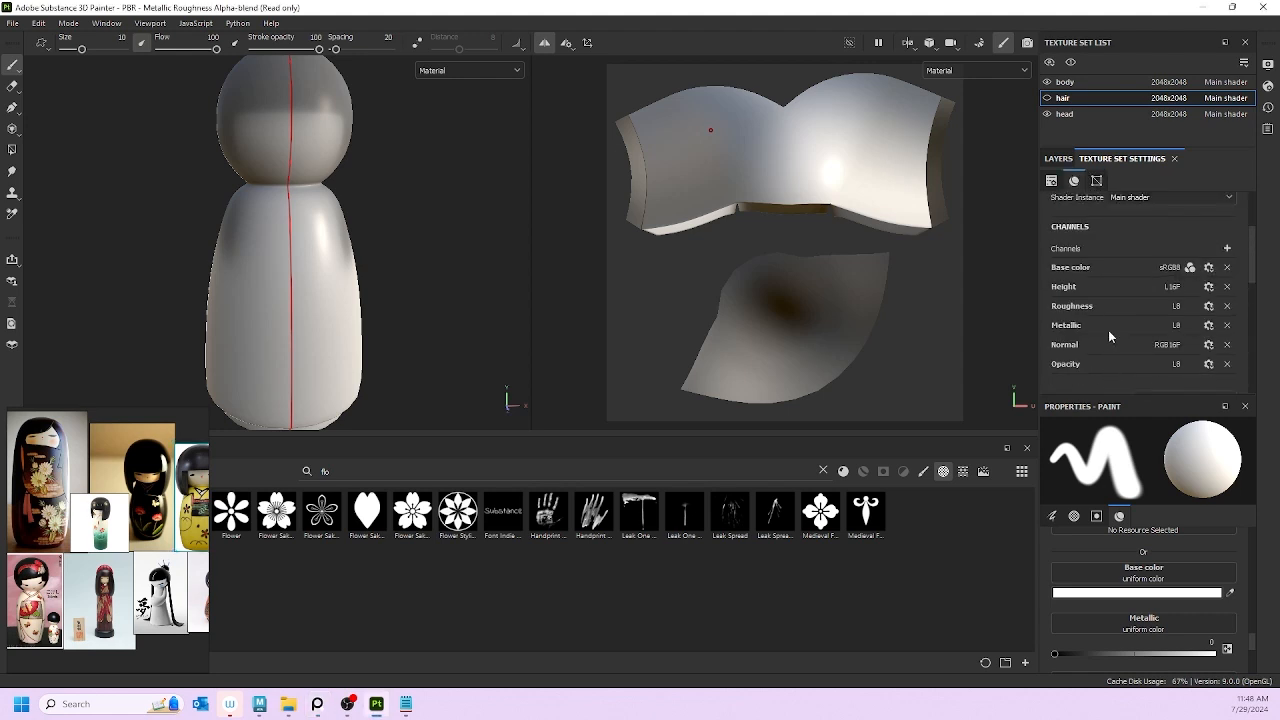
{"action": "scroll", "coordinate": [1109, 337], "scroll_direction": "up", "scroll_amount": 1}
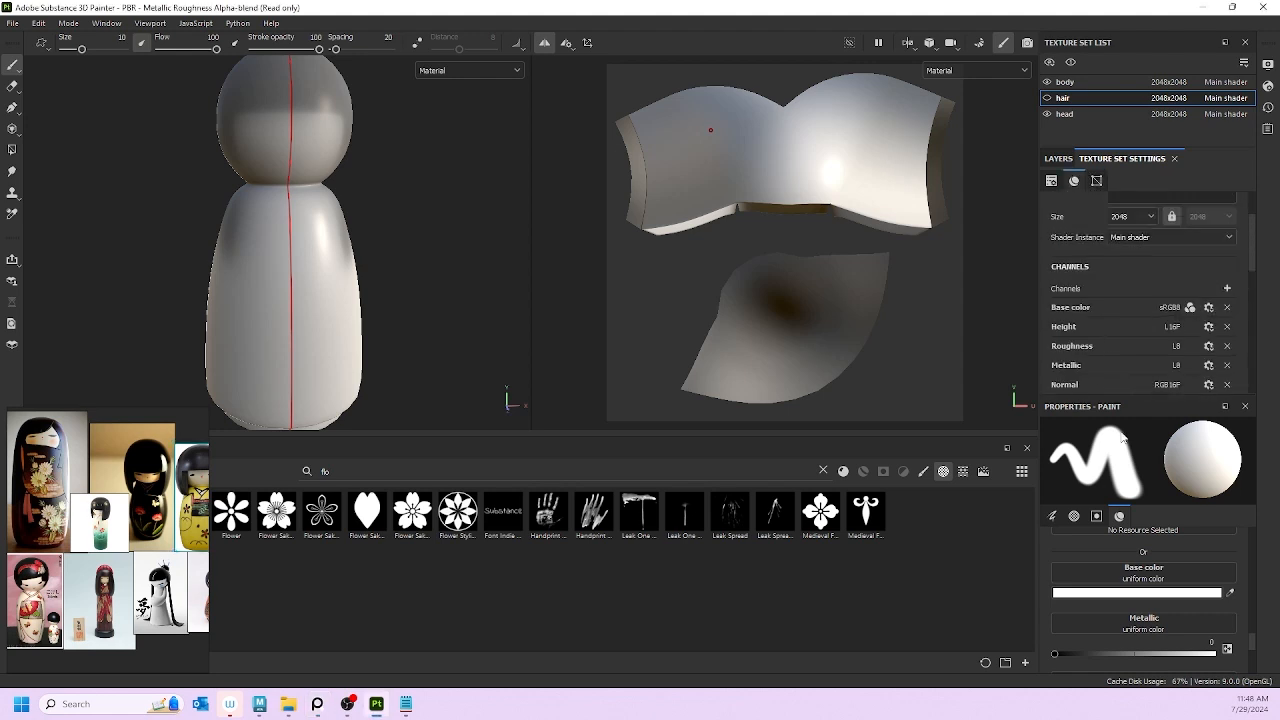
{"action": "left_click", "coordinate": [1047, 98]}
Step: Remove the Emissive channel from the body texture set
{"action": "scroll", "coordinate": [1115, 305], "scroll_direction": "down", "scroll_amount": 4}
{"action": "scroll", "coordinate": [1113, 305], "scroll_direction": "up", "scroll_amount": 2}
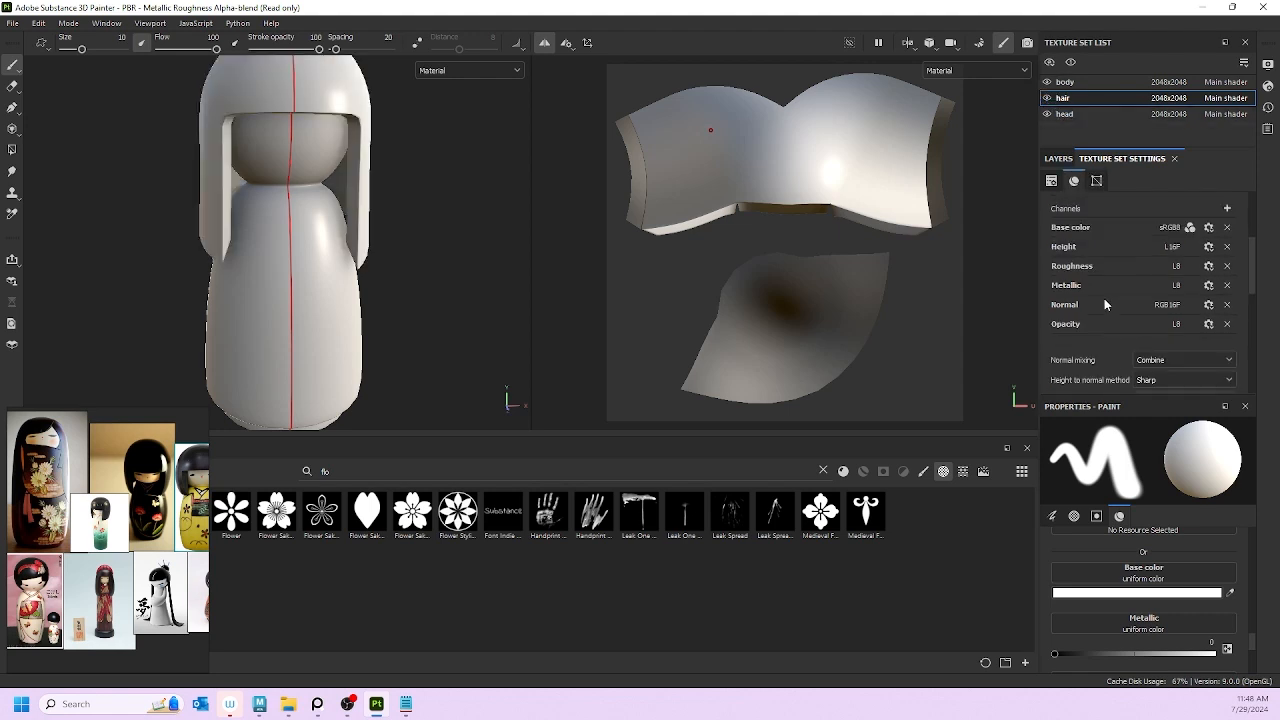
{"action": "left_click", "coordinate": [1064, 81]}
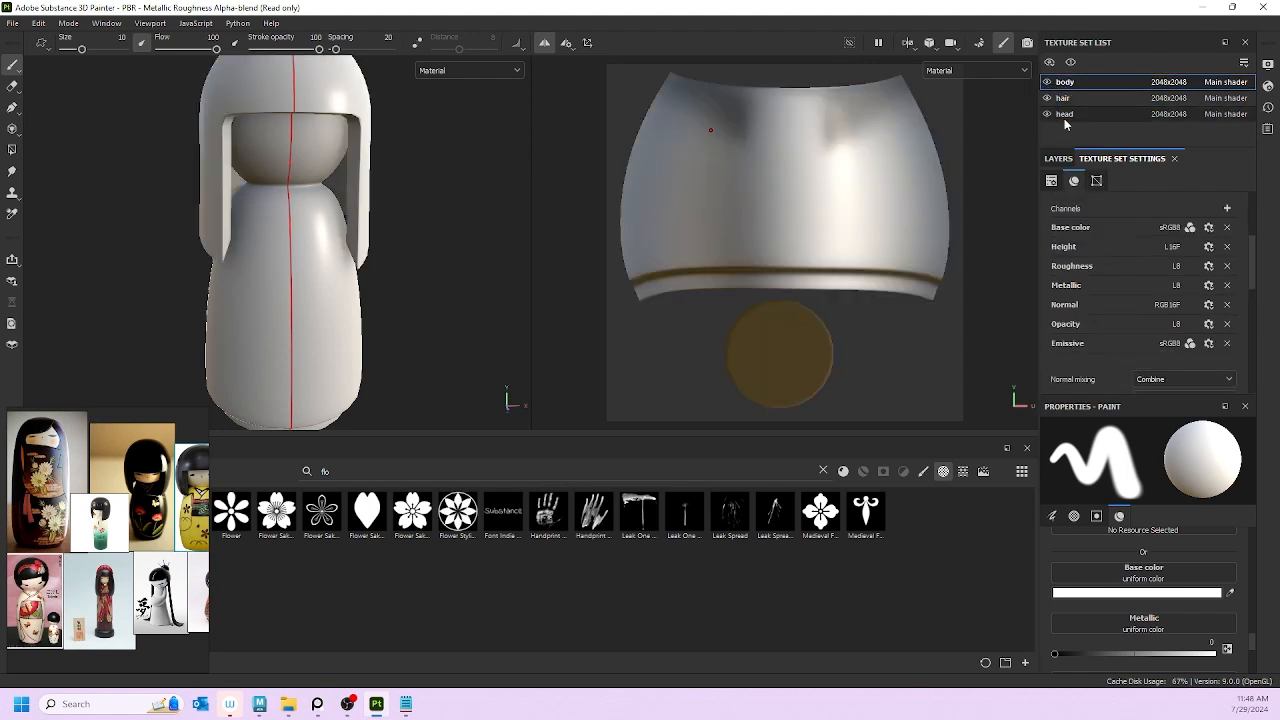
{"action": "left_click", "coordinate": [1227, 343]}
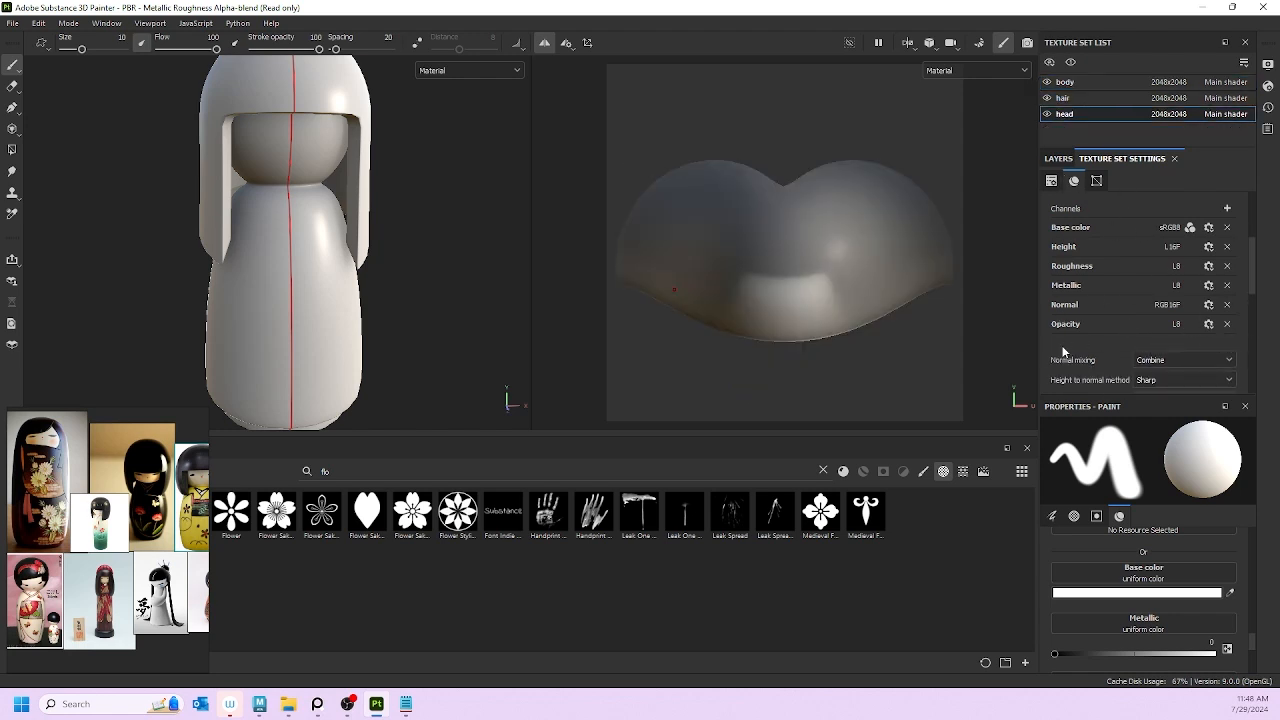
{"action": "scroll", "coordinate": [1072, 651], "scroll_direction": "up", "scroll_amount": 3}
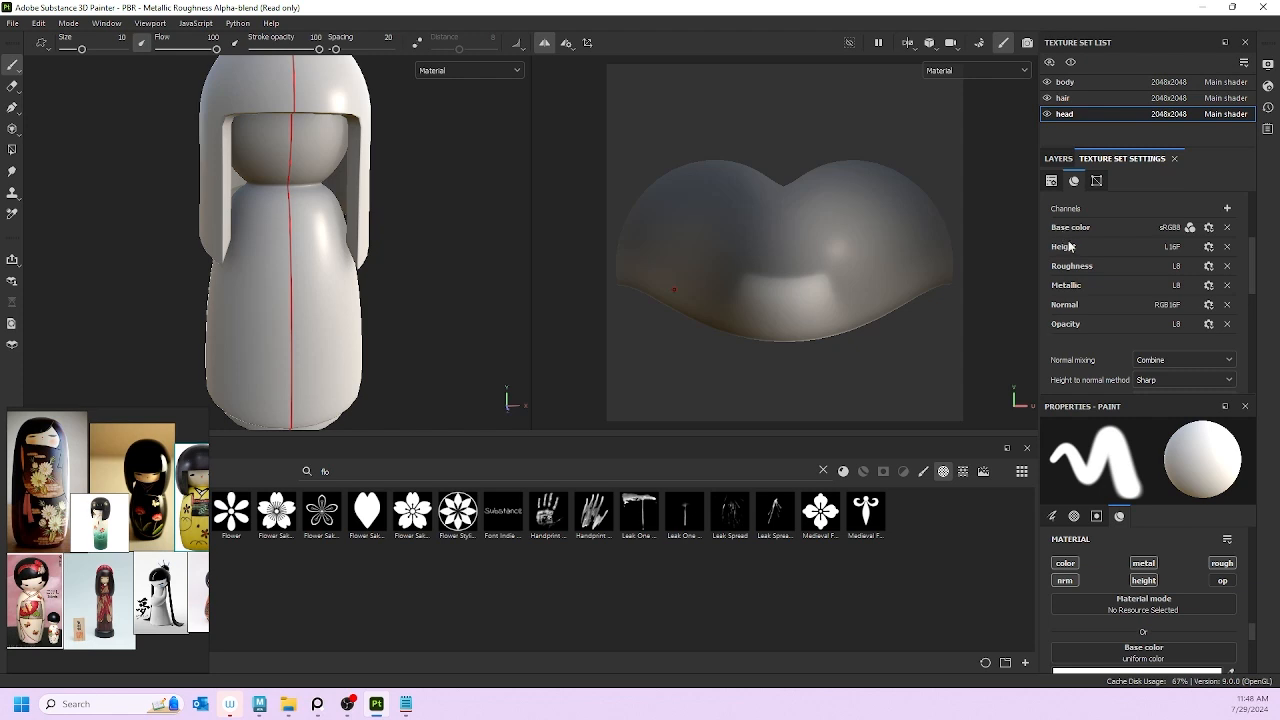
{"action": "scroll", "coordinate": [1091, 308], "scroll_direction": "up", "scroll_amount": 2}
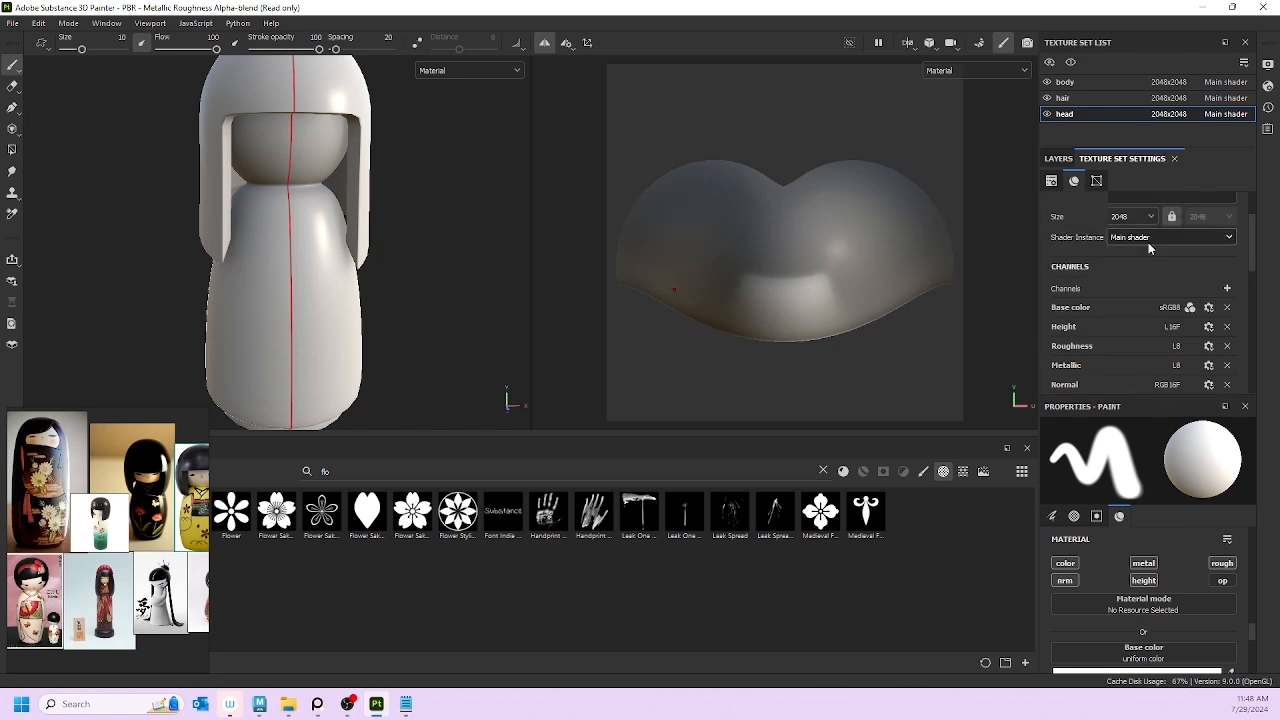
Step: Keep Main shader as the head texture set's shader instance and review its settings
{"action": "left_click", "coordinate": [1114, 241]}
{"action": "left_click", "coordinate": [1109, 254]}
{"action": "scroll", "coordinate": [1100, 264], "scroll_direction": "up", "scroll_amount": 2}
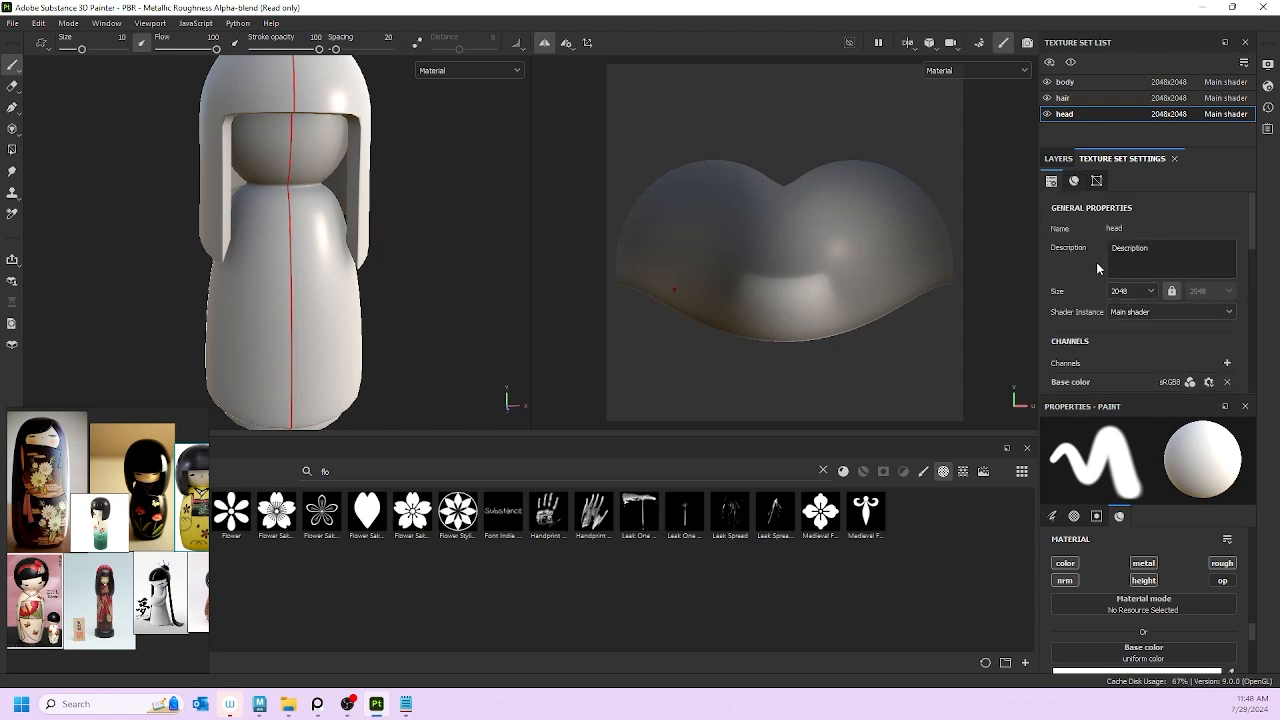
{"action": "scroll", "coordinate": [1085, 312], "scroll_direction": "down", "scroll_amount": 5}
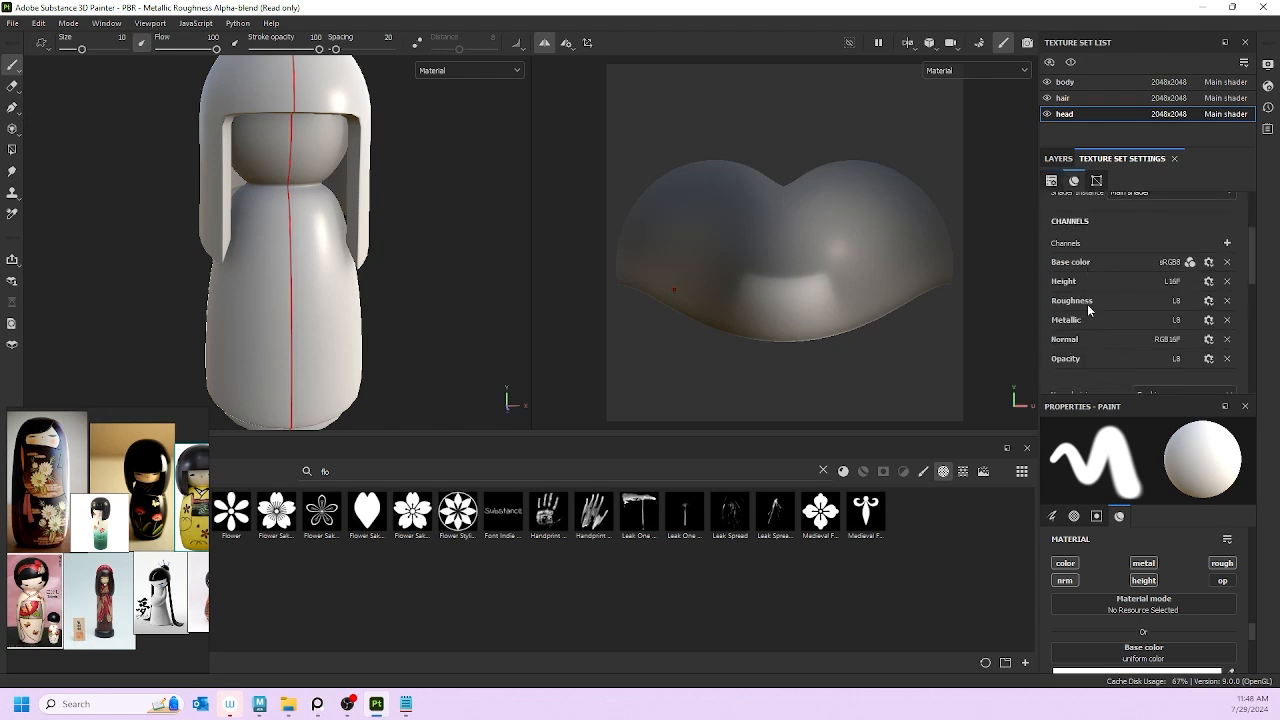
{"action": "scroll", "coordinate": [1077, 310], "scroll_direction": "up", "scroll_amount": 5}
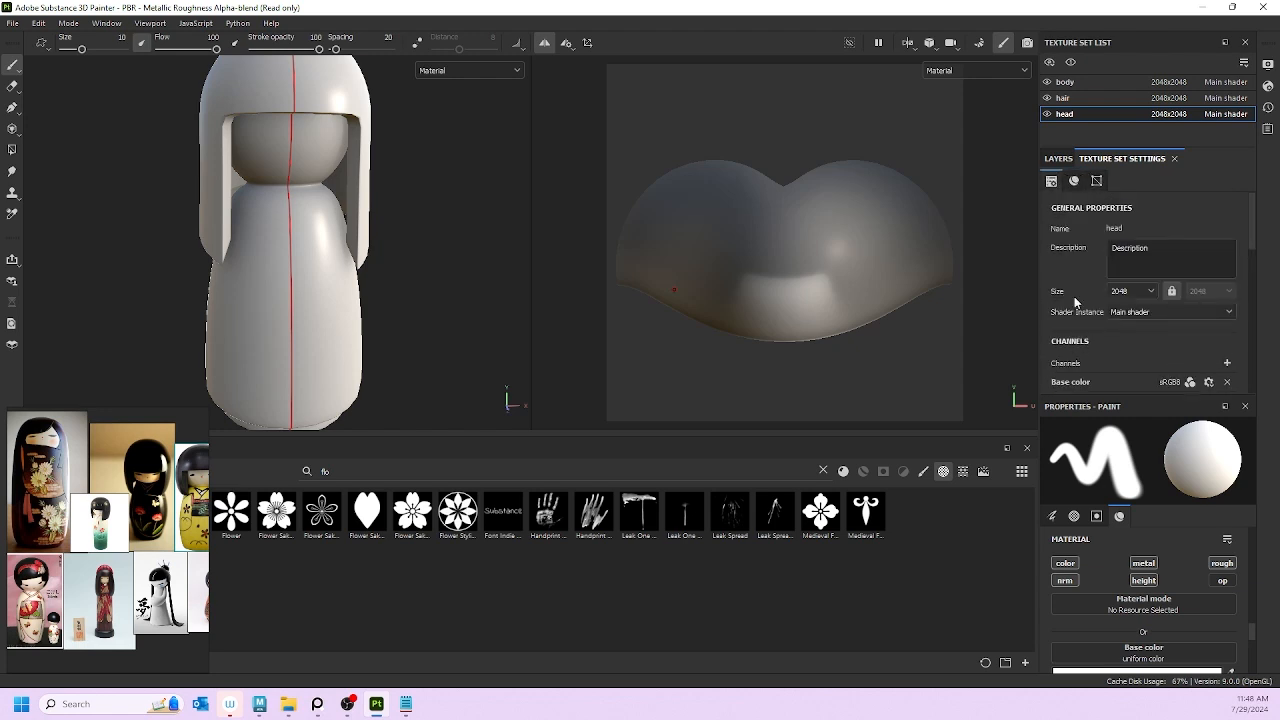
{"action": "scroll", "coordinate": [1075, 303], "scroll_direction": "down", "scroll_amount": 5}
{"action": "scroll", "coordinate": [1077, 302], "scroll_direction": "down", "scroll_amount": 3}
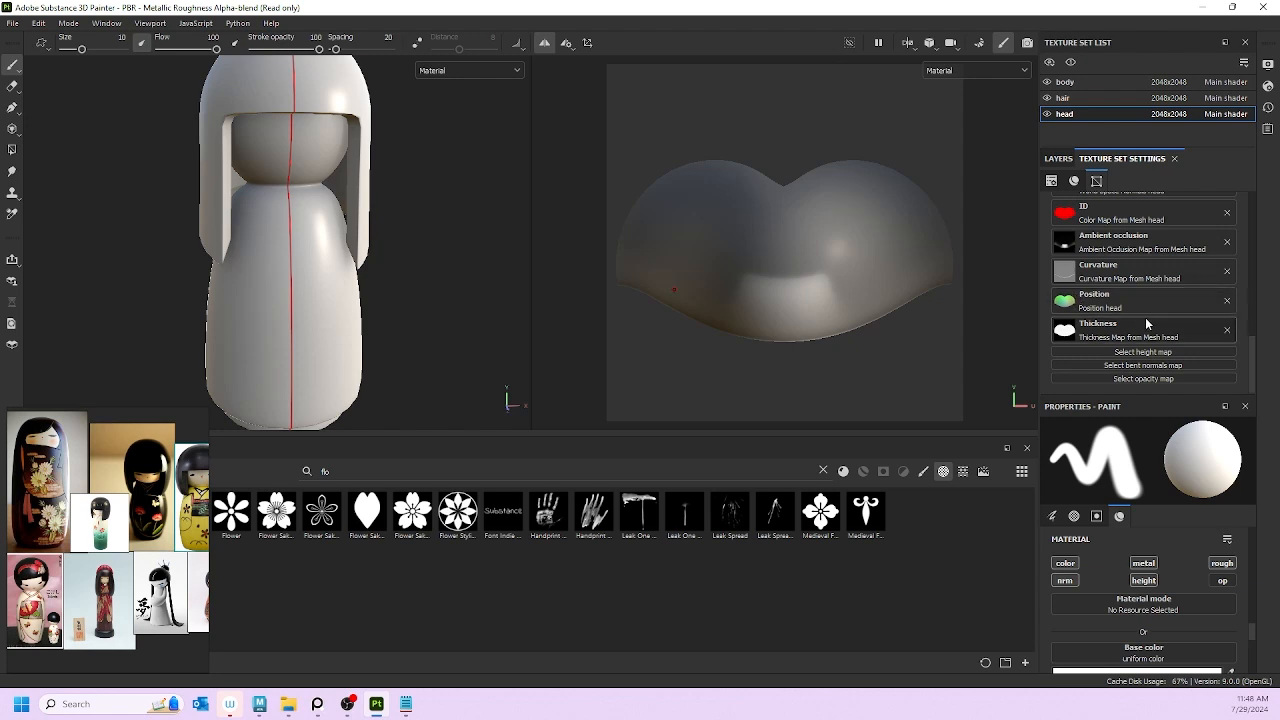
{"action": "scroll", "coordinate": [1143, 320], "scroll_direction": "up", "scroll_amount": 8}
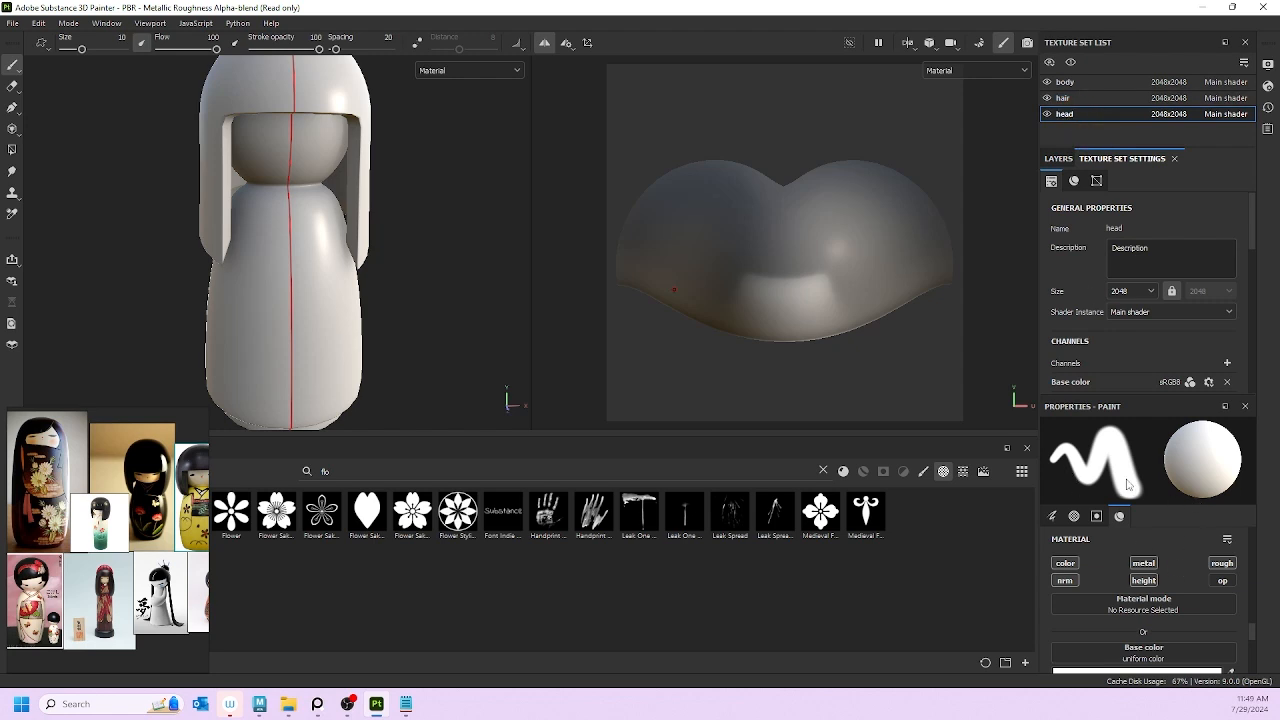
Step: Switch to the Layers panel to see the head's single Layer 1
{"action": "scroll", "coordinate": [1130, 322], "scroll_direction": "down", "scroll_amount": 10}
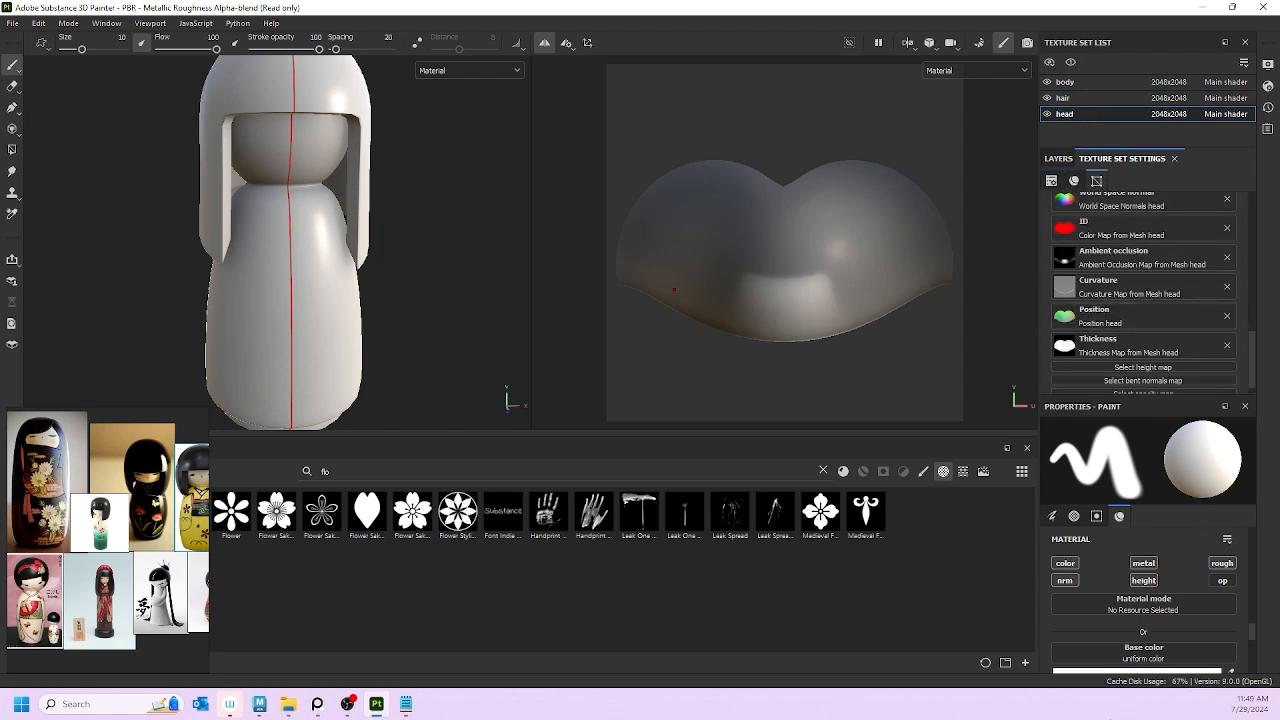
{"action": "scroll", "coordinate": [1140, 603], "scroll_direction": "down", "scroll_amount": 5}
{"action": "scroll", "coordinate": [1137, 597], "scroll_direction": "up", "scroll_amount": 5}
{"action": "scroll", "coordinate": [1120, 568], "scroll_direction": "down", "scroll_amount": 1}
{"action": "scroll", "coordinate": [1127, 563], "scroll_direction": "up", "scroll_amount": 8}
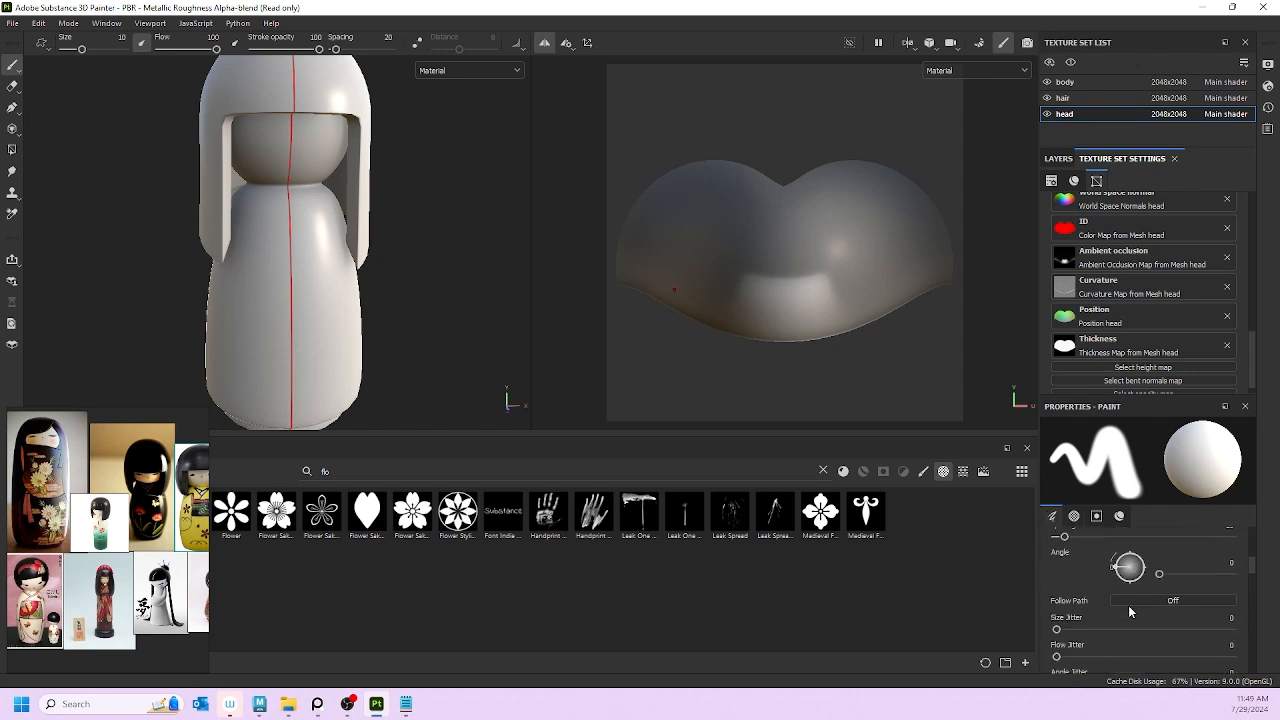
{"action": "scroll", "coordinate": [1128, 604], "scroll_direction": "down", "scroll_amount": 6}
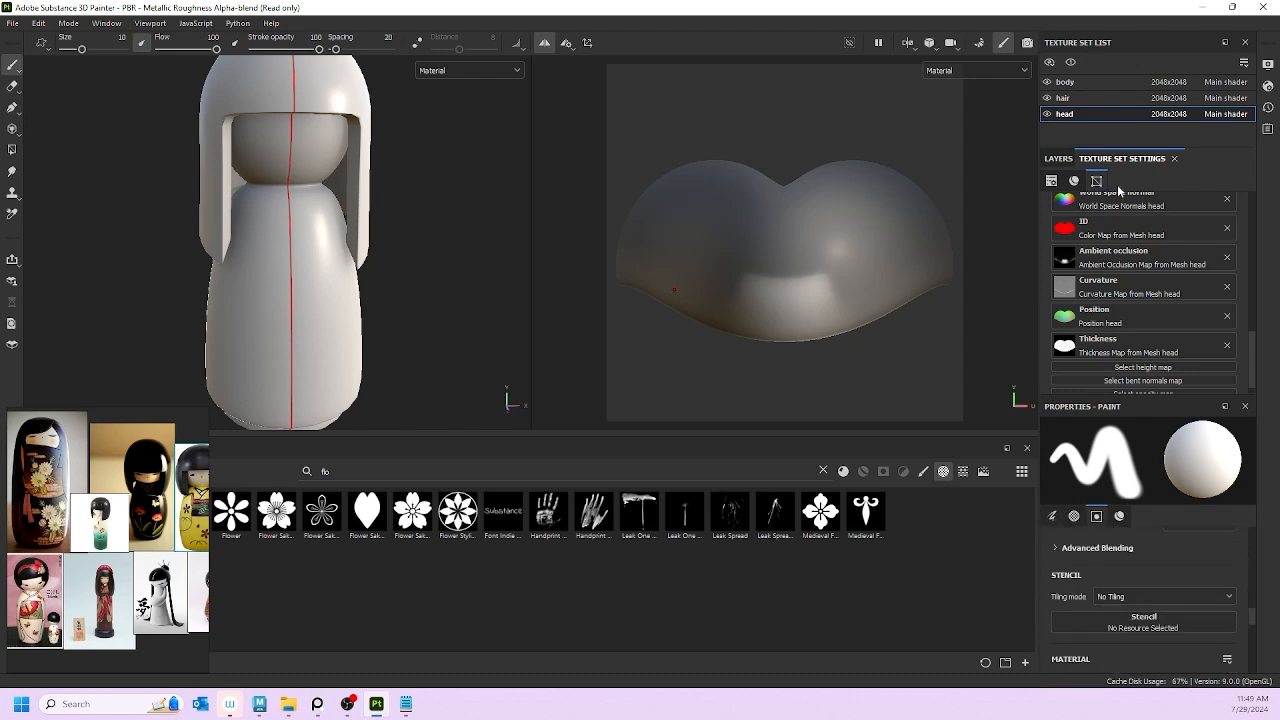
{"action": "left_click", "coordinate": [1056, 159]}
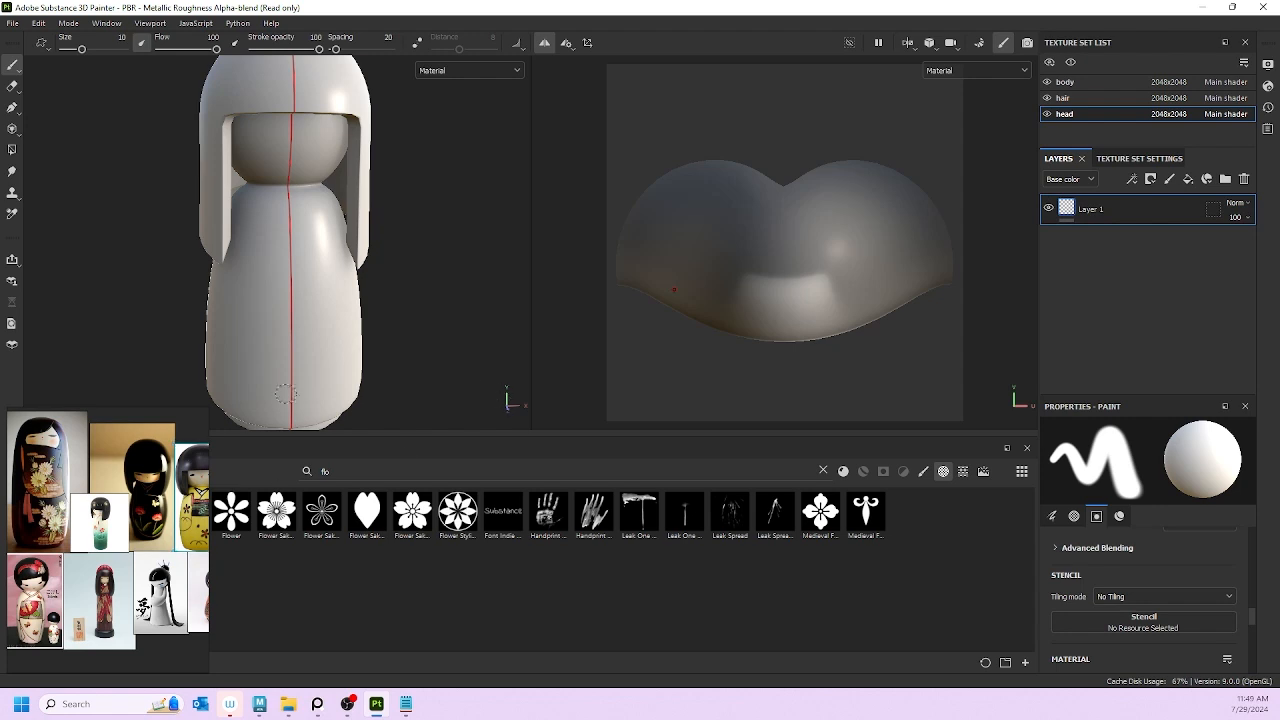
Step: Return from the reference images to the painting workspace and turn off symmetry painting
{"action": "left_click", "coordinate": [198, 519]}
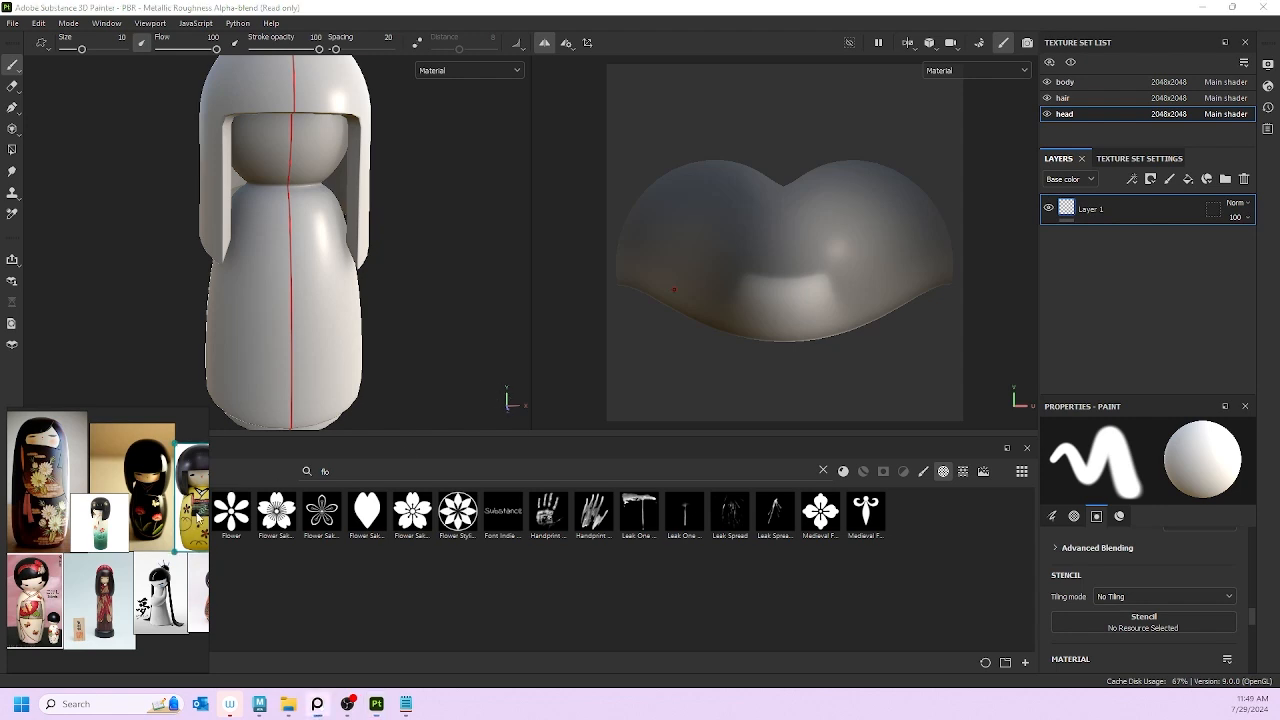
{"action": "left_click", "coordinate": [149, 418]}
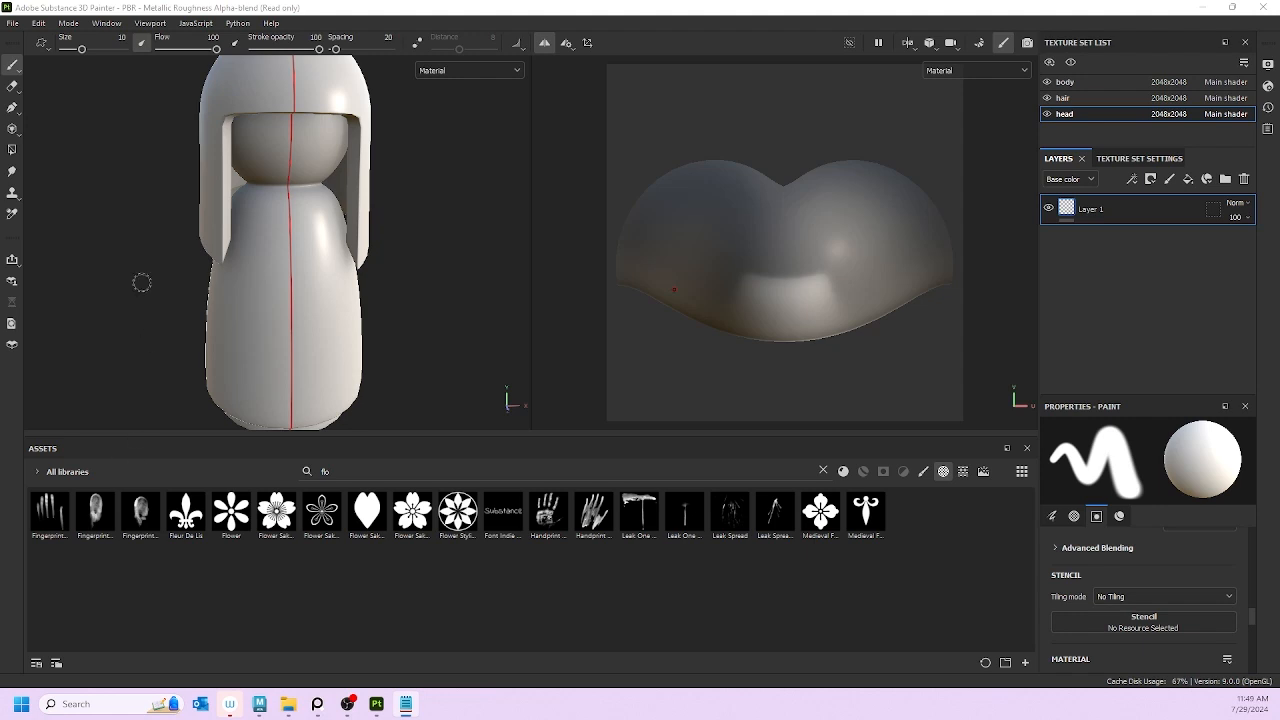
{"action": "scroll", "coordinate": [358, 229], "scroll_direction": "down", "scroll_amount": 3}
{"action": "left_click_drag", "start_coordinate": [401, 211], "coordinate": [366, 212], "text": "alt"}
{"action": "left_click", "coordinate": [465, 72]}
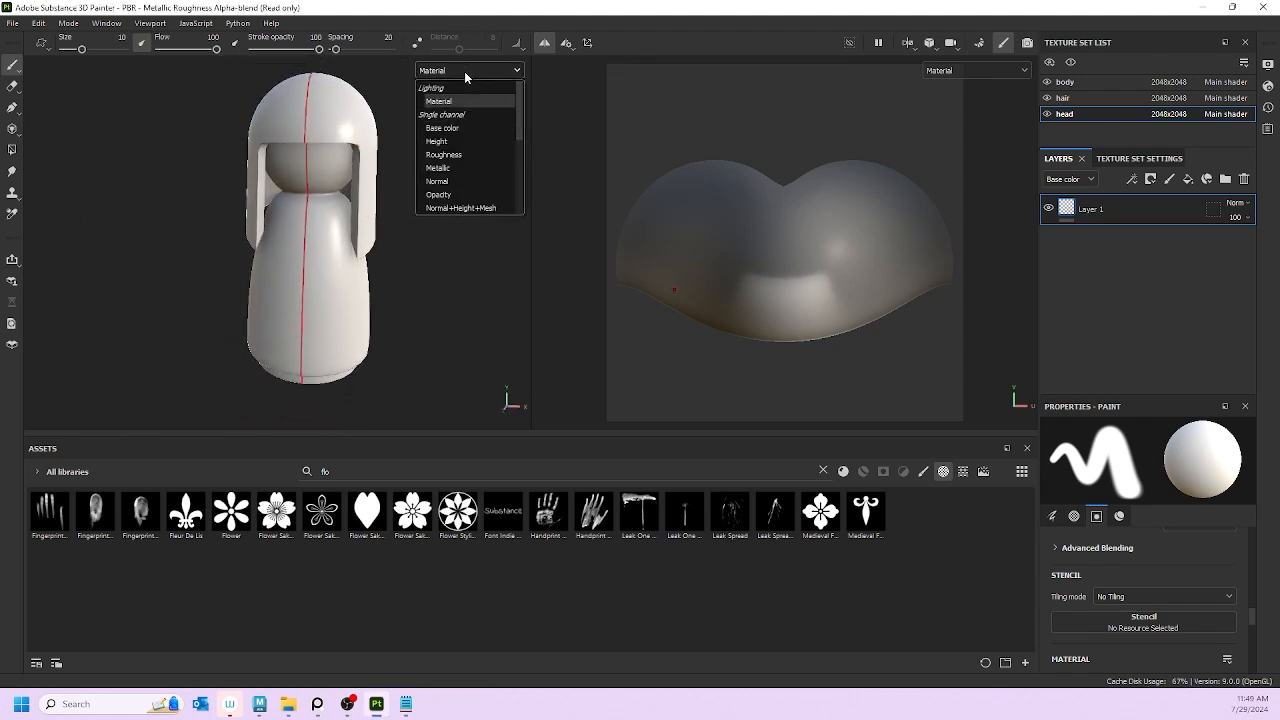
{"action": "left_click", "coordinate": [465, 72]}
{"action": "left_click", "coordinate": [544, 42]}
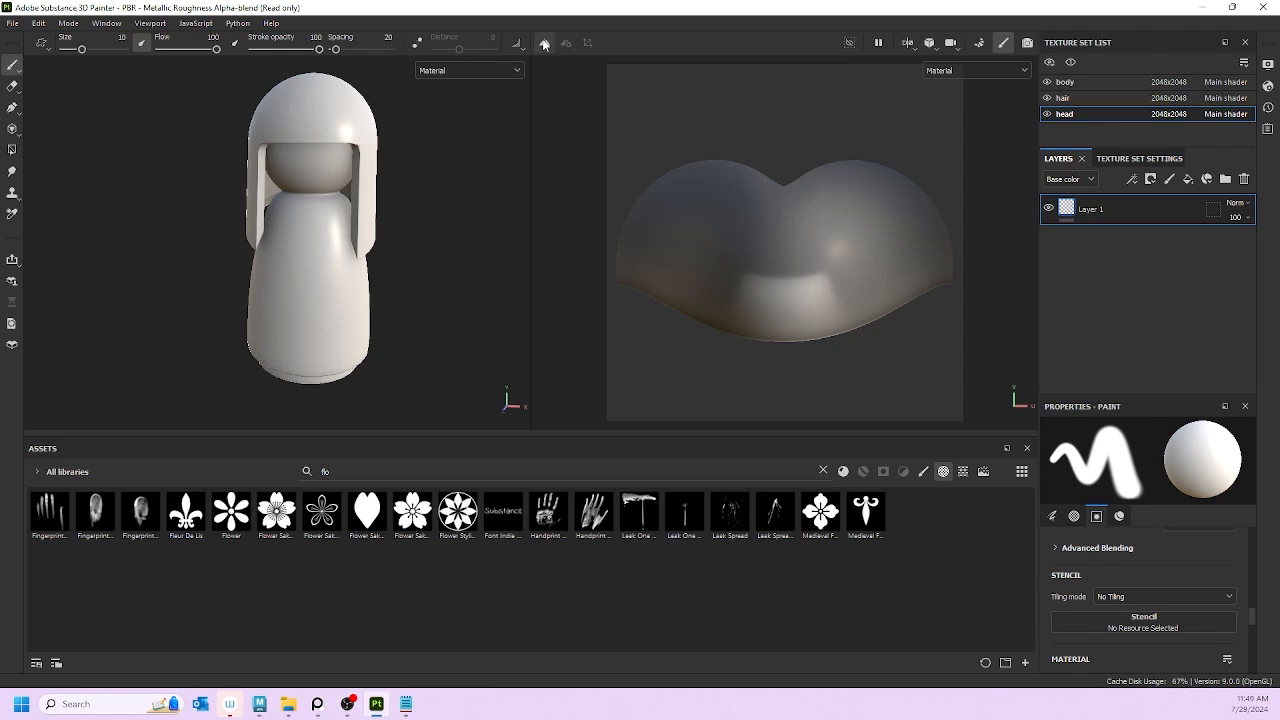
Step: Preview the Base color and Height channels, then set both viewports back to Material
{"action": "left_click", "coordinate": [463, 72]}
{"action": "left_click", "coordinate": [446, 127]}
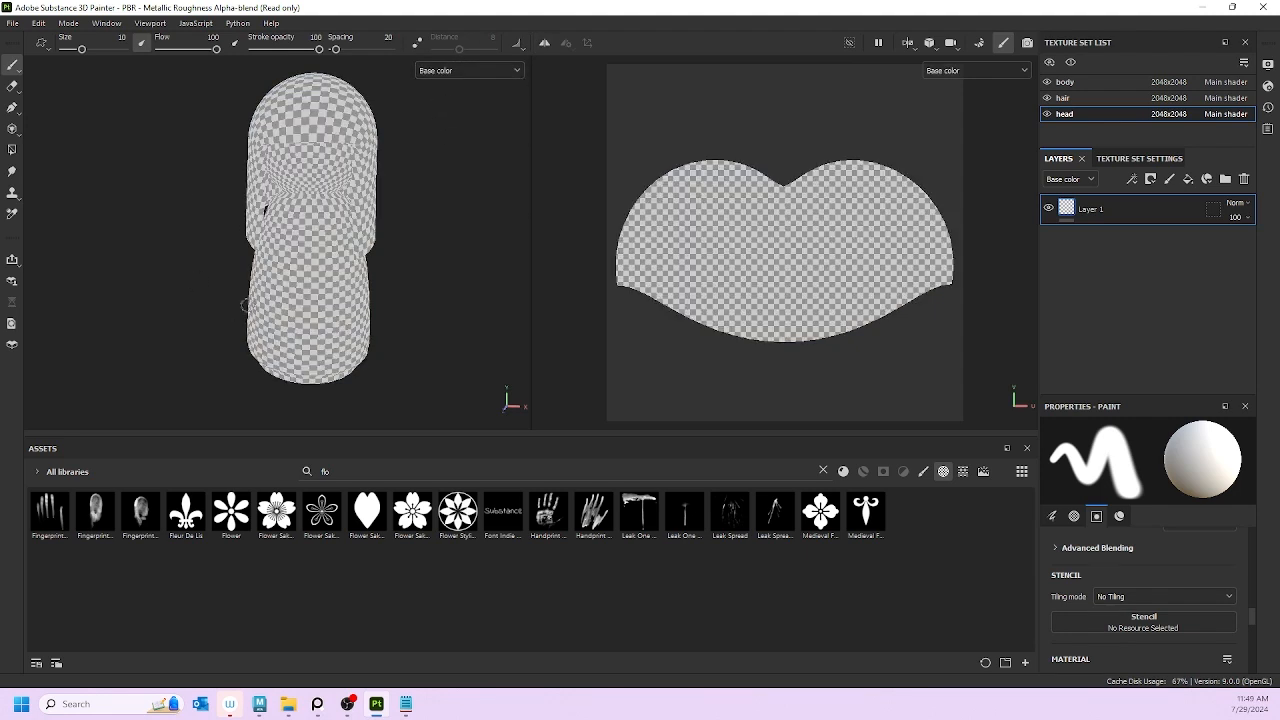
{"action": "left_click", "coordinate": [441, 72]}
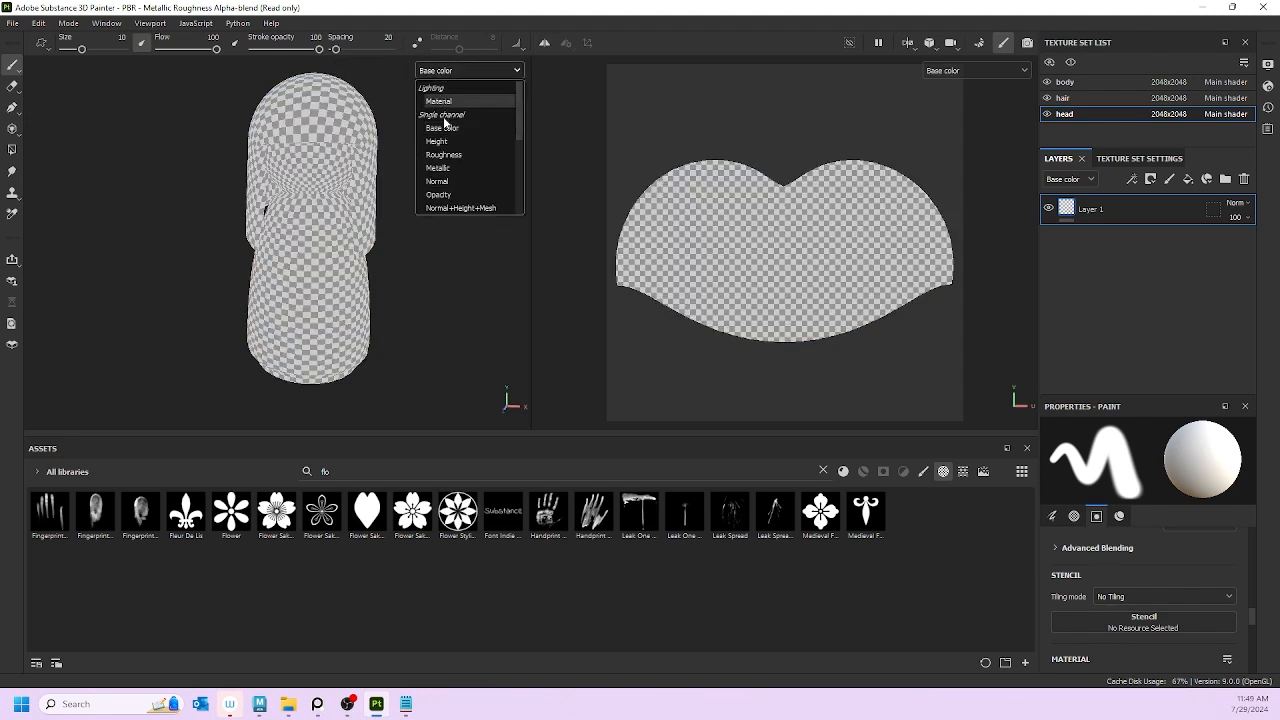
{"action": "left_click", "coordinate": [447, 144]}
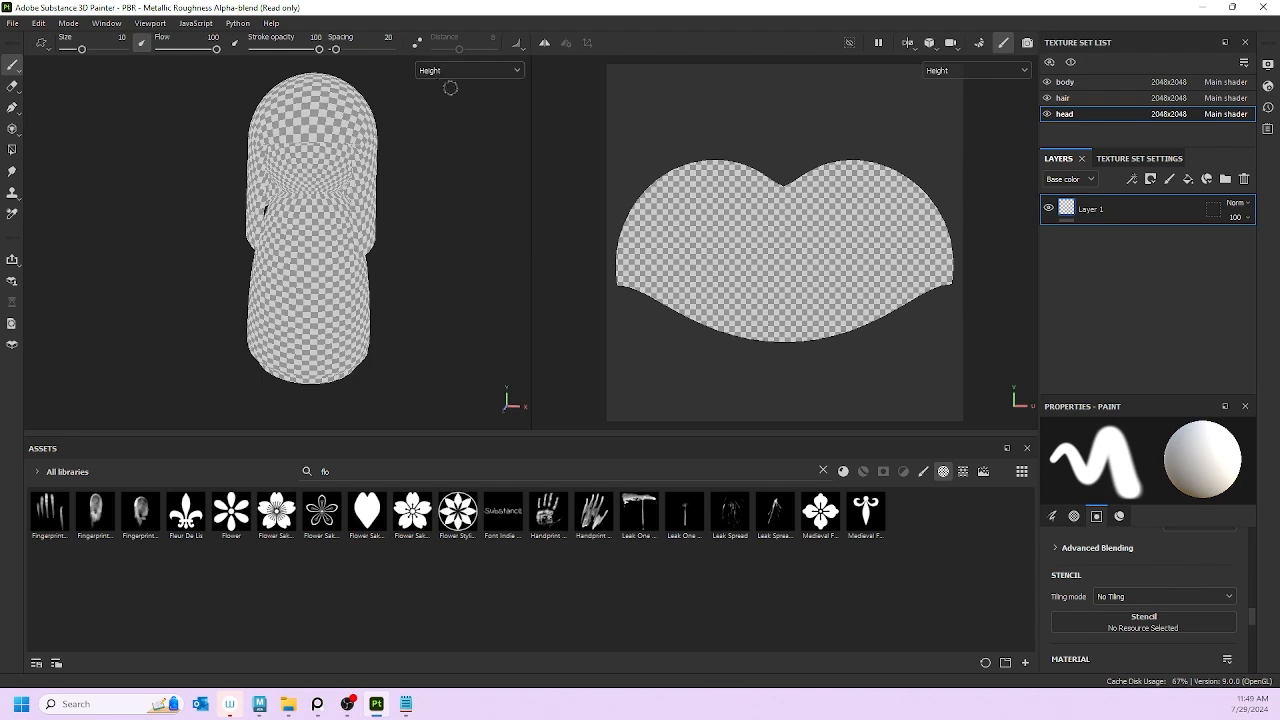
{"action": "left_click", "coordinate": [455, 68]}
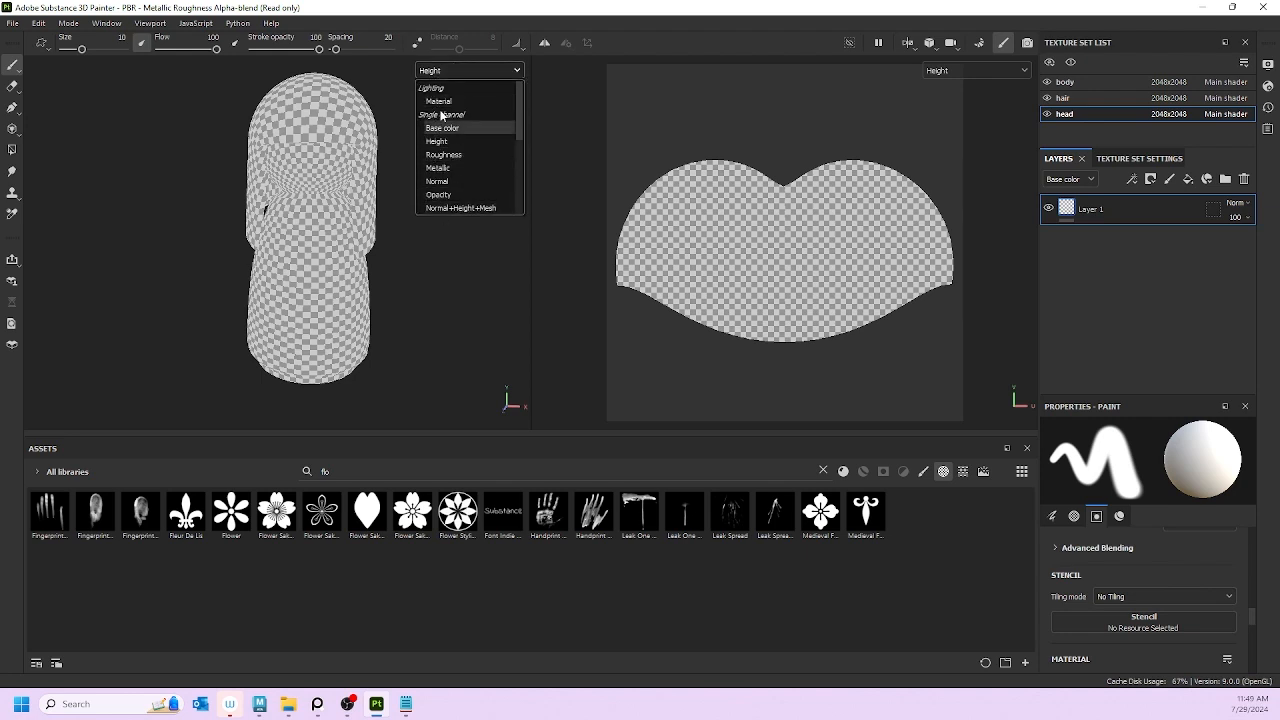
{"action": "left_click", "coordinate": [430, 70]}
{"action": "left_click", "coordinate": [441, 72]}
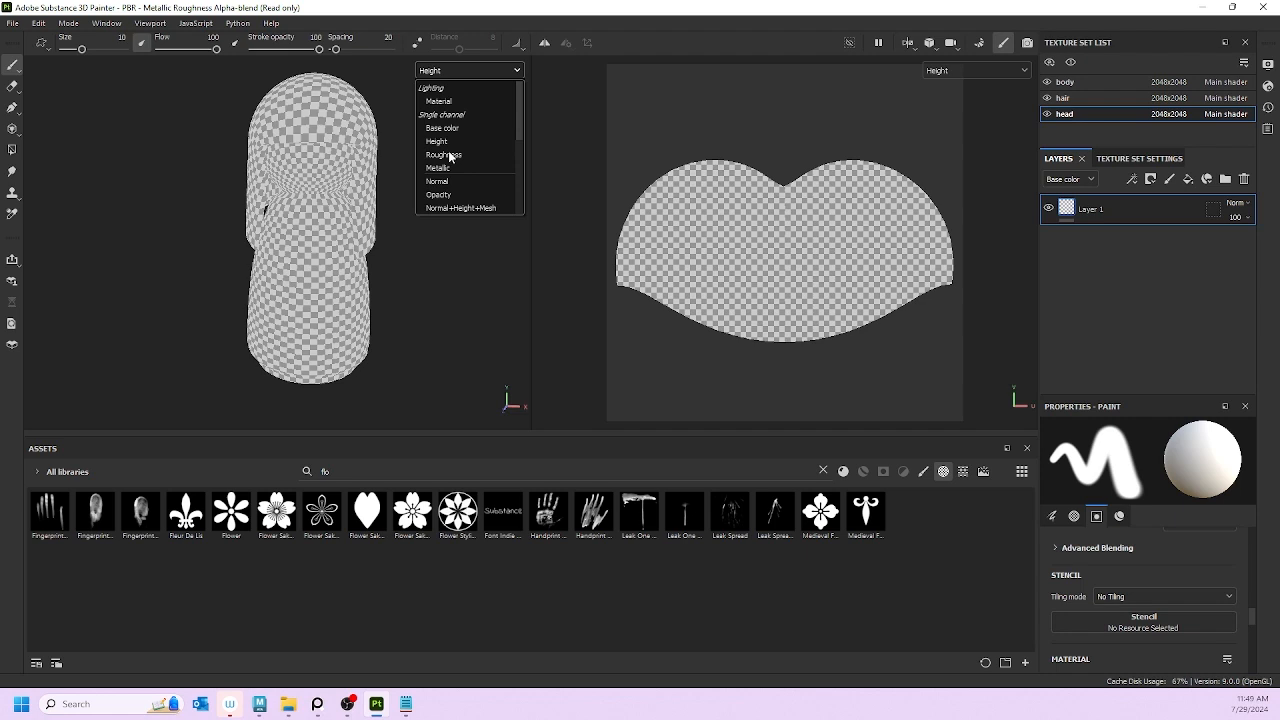
{"action": "left_click", "coordinate": [438, 101]}
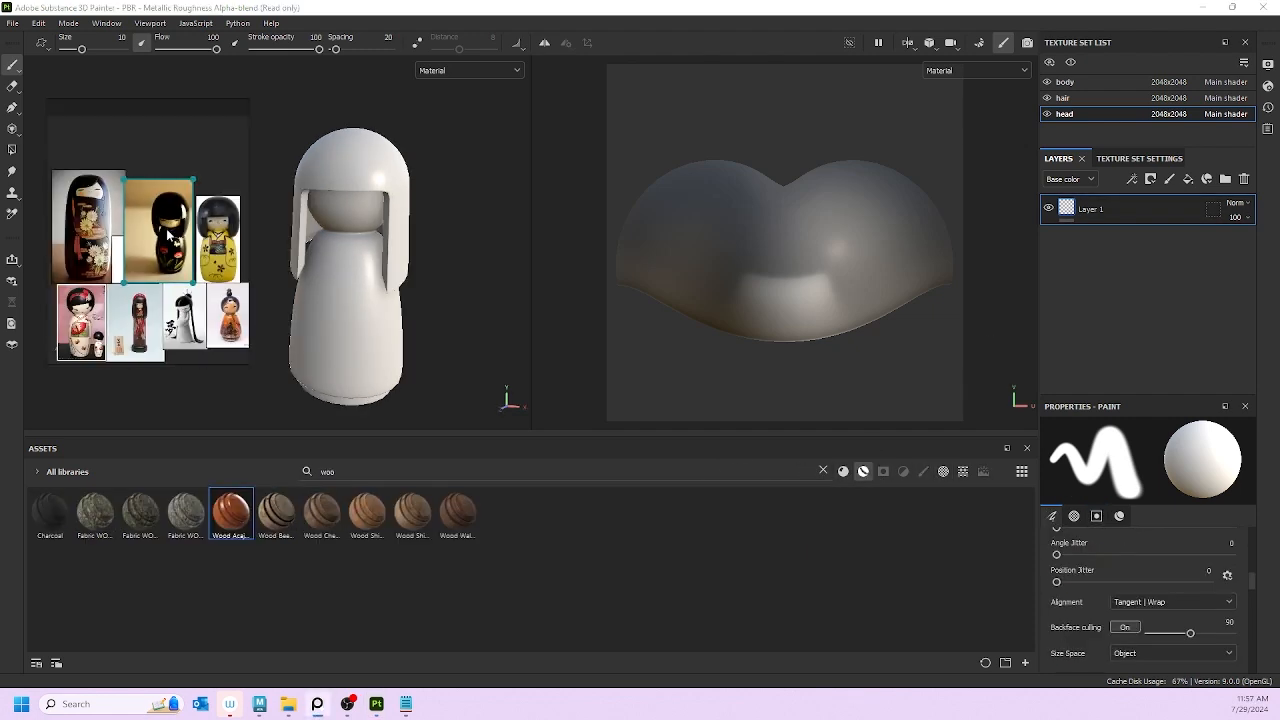
Step: Select the hair texture set and add a new fill layer to it
{"action": "scroll", "coordinate": [168, 233], "scroll_direction": "up", "scroll_amount": 3}
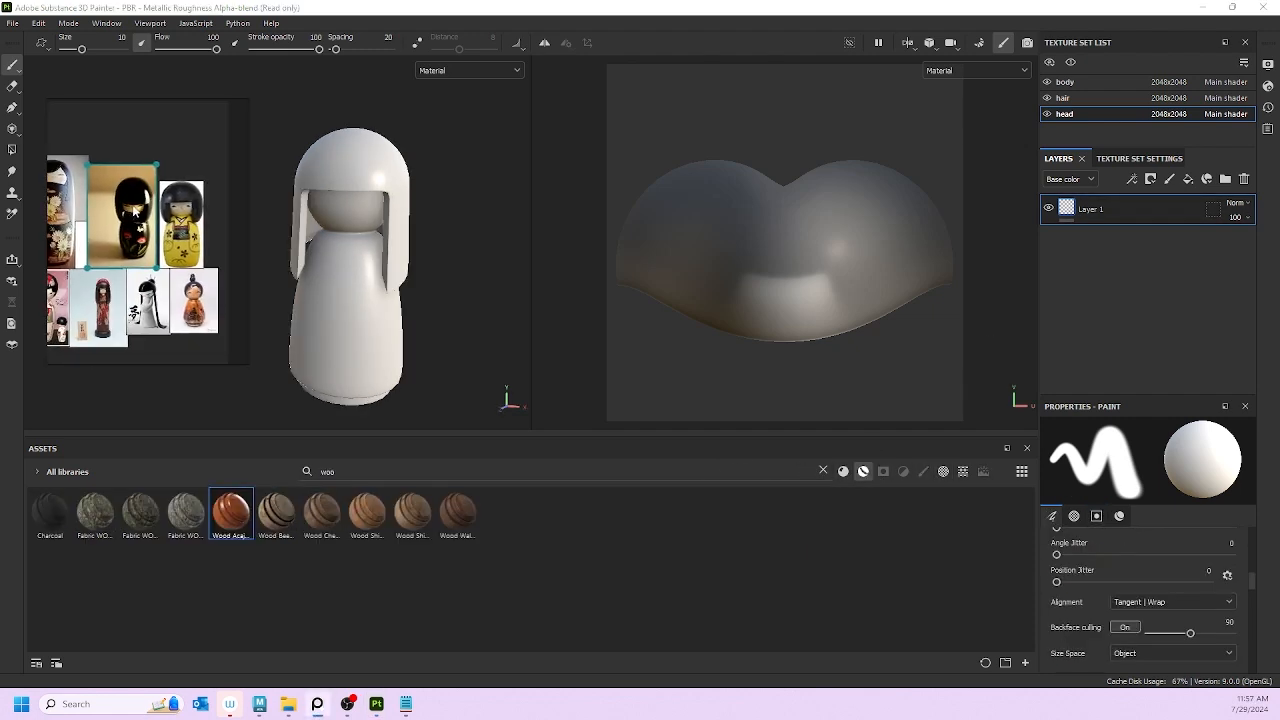
{"action": "left_click", "coordinate": [1063, 98]}
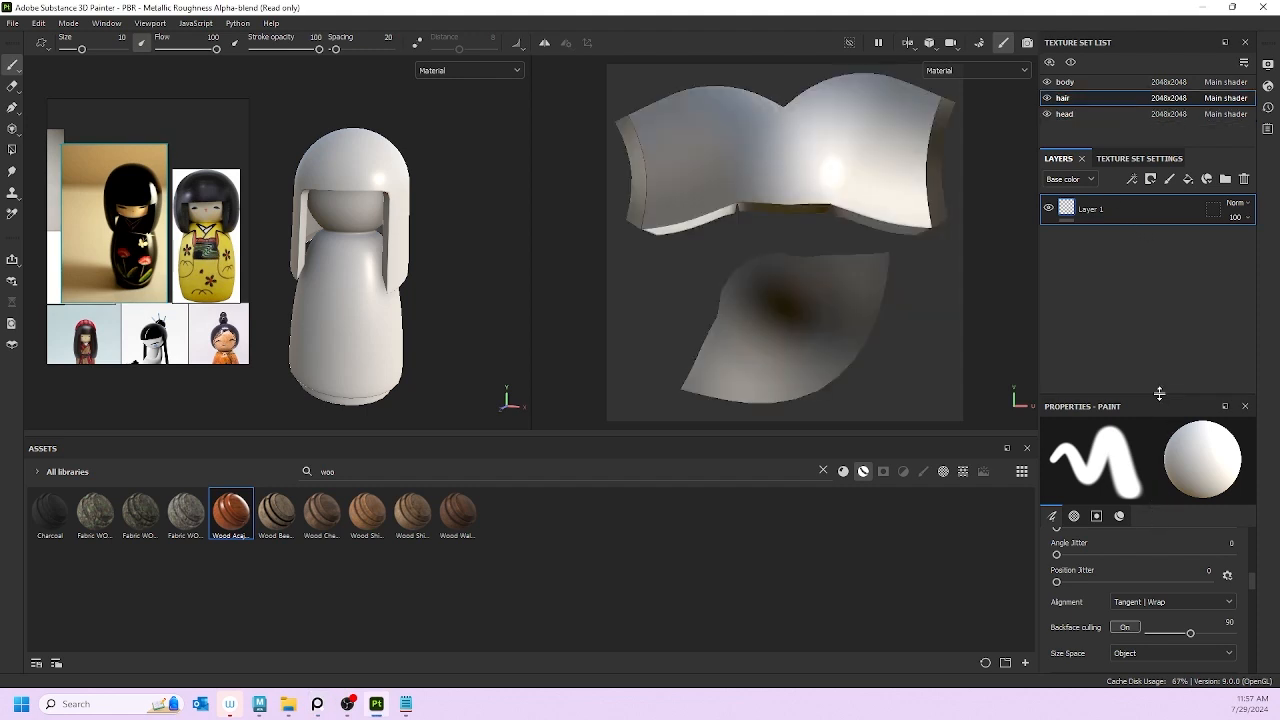
{"action": "left_click_drag", "start_coordinate": [1159, 393], "coordinate": [1148, 266]}
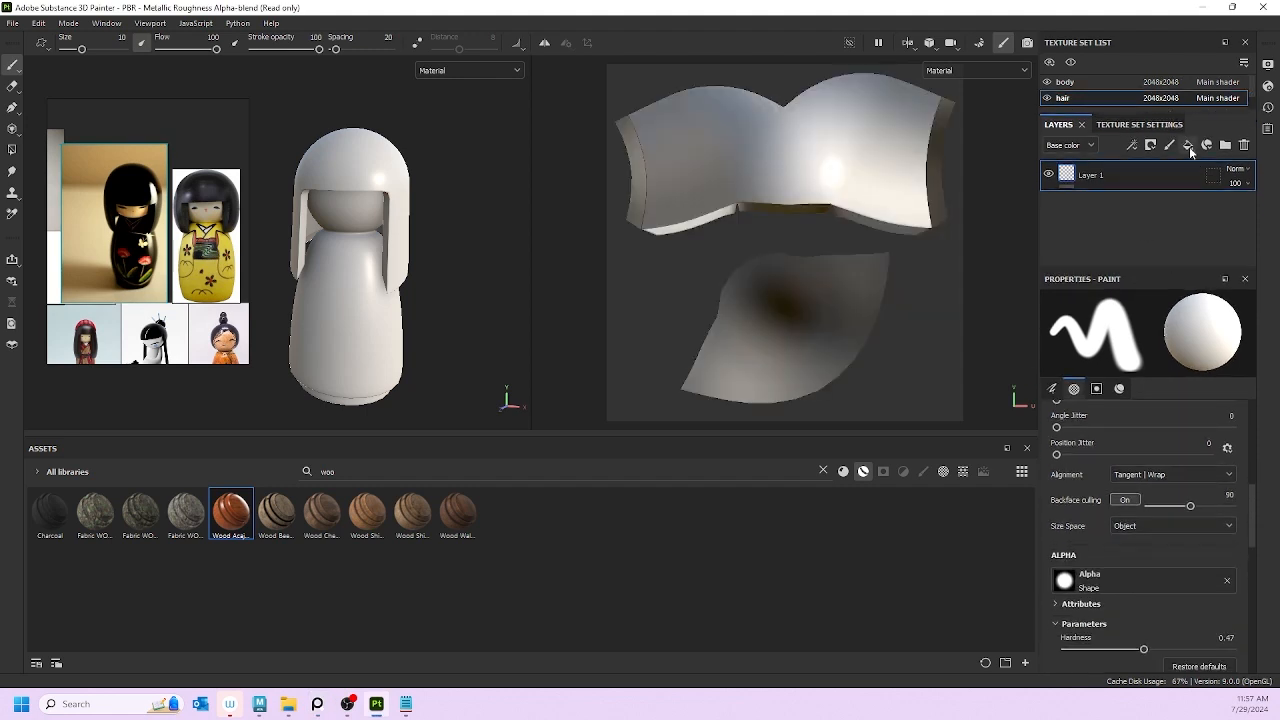
{"action": "left_click", "coordinate": [1188, 145]}
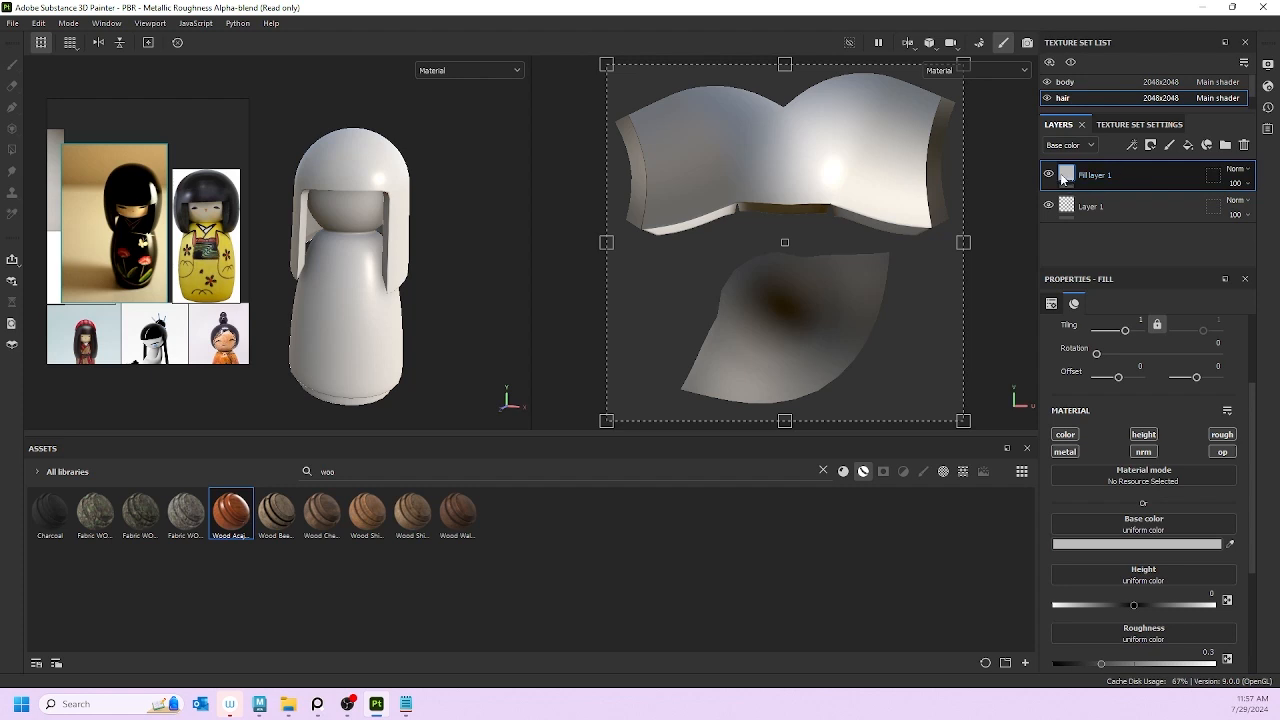
Step: Set the fill's base colour to a very dark navy, 090B18
{"action": "left_click", "coordinate": [1126, 544]}
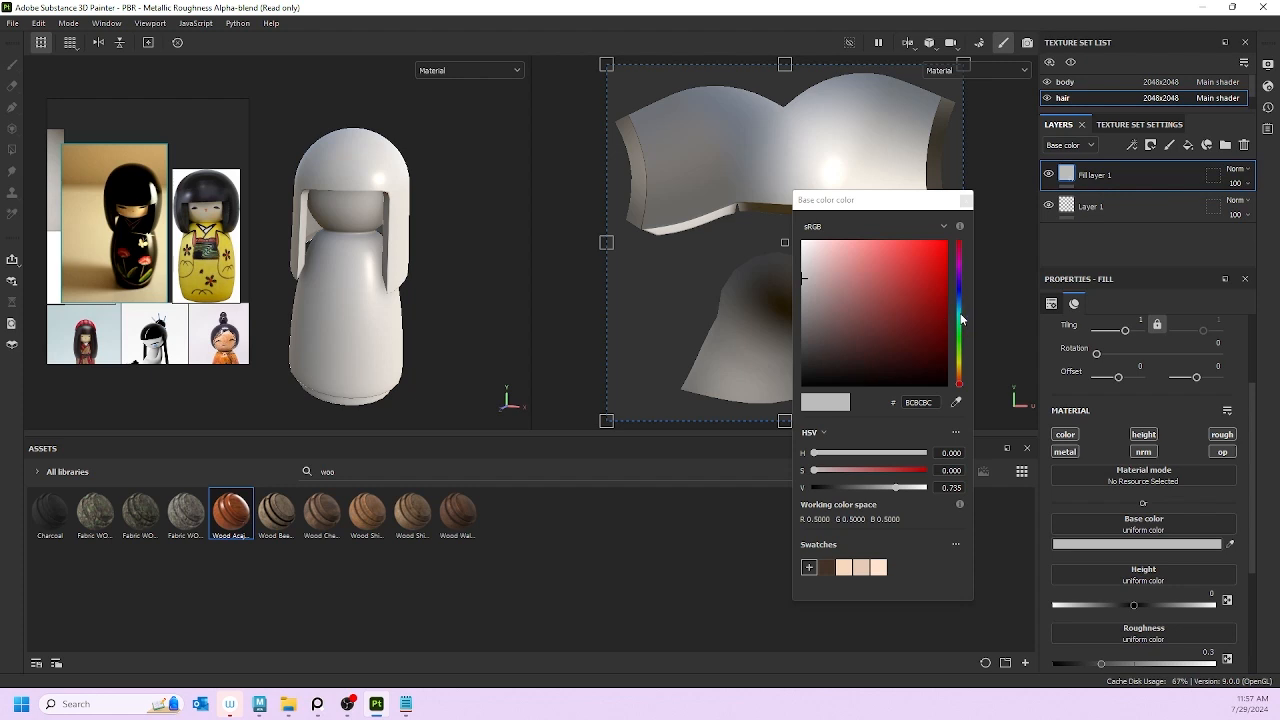
{"action": "left_click_drag", "start_coordinate": [961, 306], "coordinate": [962, 294]}
{"action": "left_click_drag", "start_coordinate": [820, 326], "coordinate": [892, 371]}
{"action": "left_click", "coordinate": [428, 218]}
{"action": "mouse_move", "coordinate": [429, 218]}
{"action": "left_mouse_down", "text": "alt"}
{"action": "mouse_move", "coordinate": [470, 230]}
{"action": "mouse_move", "coordinate": [592, 204]}
{"action": "mouse_move", "coordinate": [468, 265]}
{"action": "mouse_move", "coordinate": [414, 220]}
{"action": "mouse_move", "coordinate": [444, 238]}
{"action": "mouse_move", "coordinate": [545, 201]}
{"action": "mouse_move", "coordinate": [381, 225]}
{"action": "mouse_move", "coordinate": [412, 218]}
{"action": "mouse_move", "coordinate": [443, 243]}
{"action": "mouse_move", "coordinate": [751, 243]}
{"action": "mouse_move", "coordinate": [386, 230]}
{"action": "mouse_move", "coordinate": [420, 205]}
{"action": "left_mouse_up", "text": "alt"}
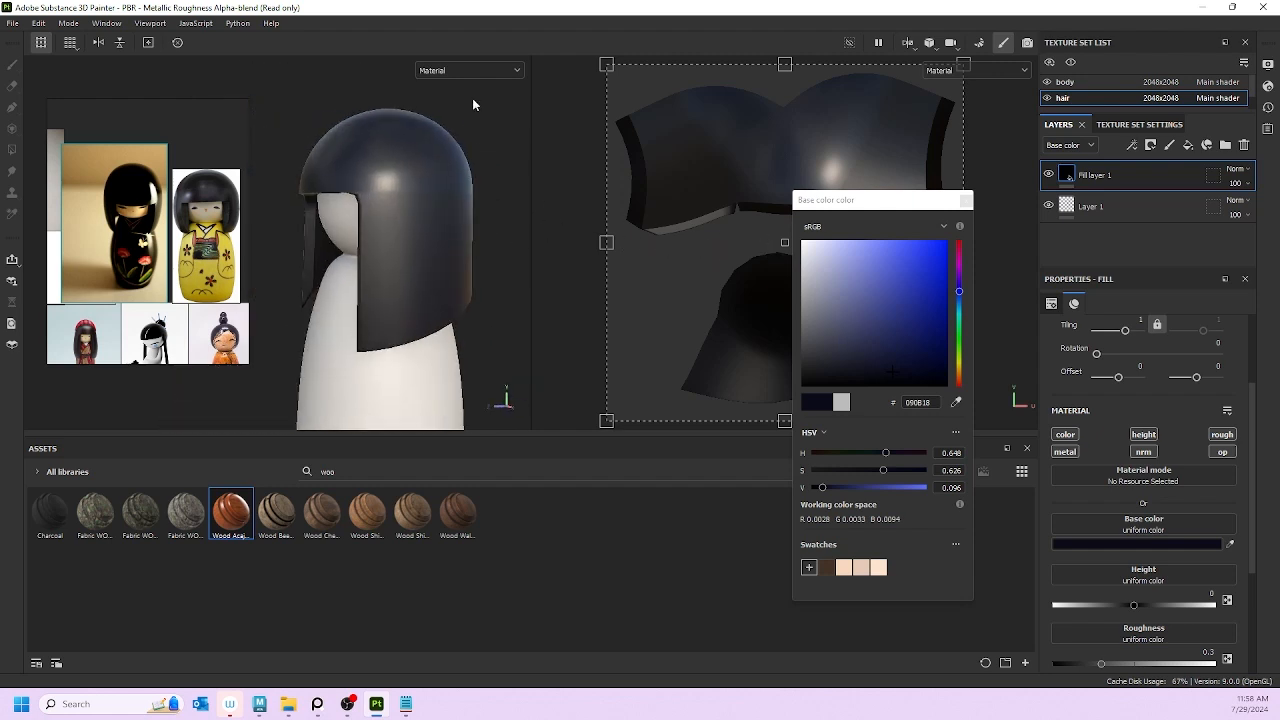
Step: Check the navy hair in Base color view, return to Material, and close the picker
{"action": "left_click", "coordinate": [470, 70]}
{"action": "left_click", "coordinate": [453, 136]}
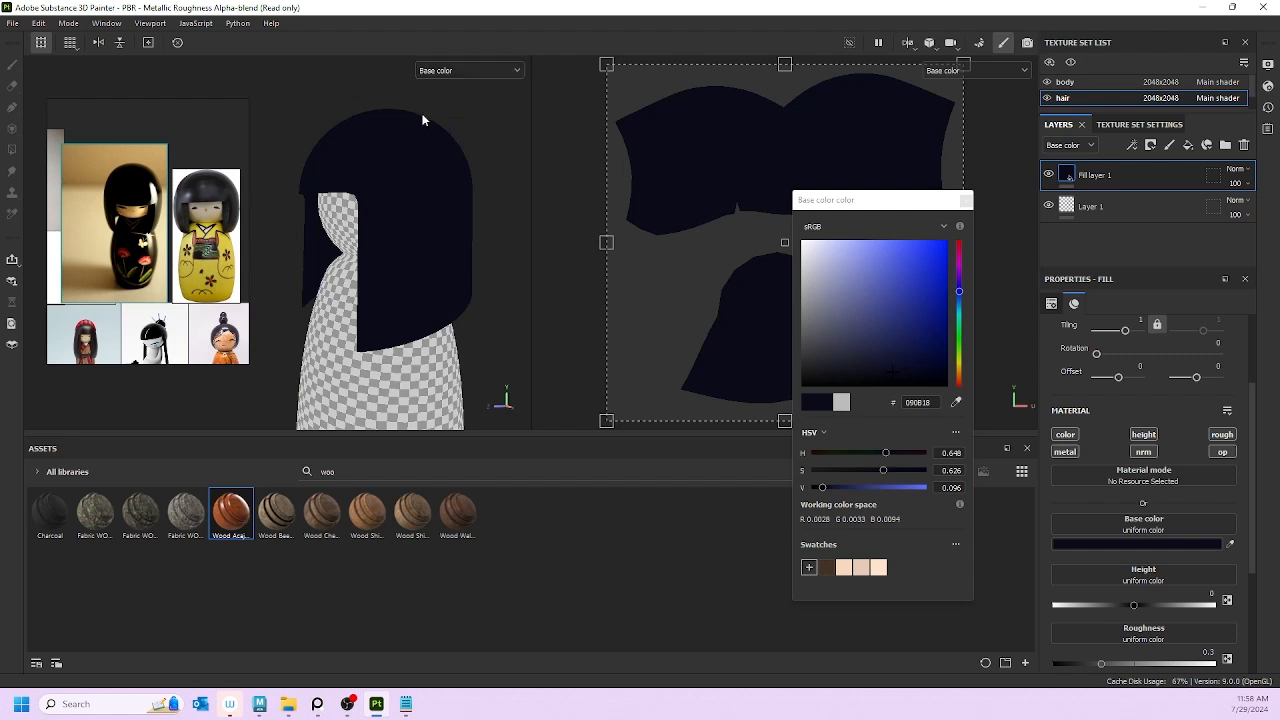
{"action": "left_click_drag", "start_coordinate": [423, 117], "coordinate": [443, 200], "text": "alt"}
{"action": "left_click", "coordinate": [467, 71]}
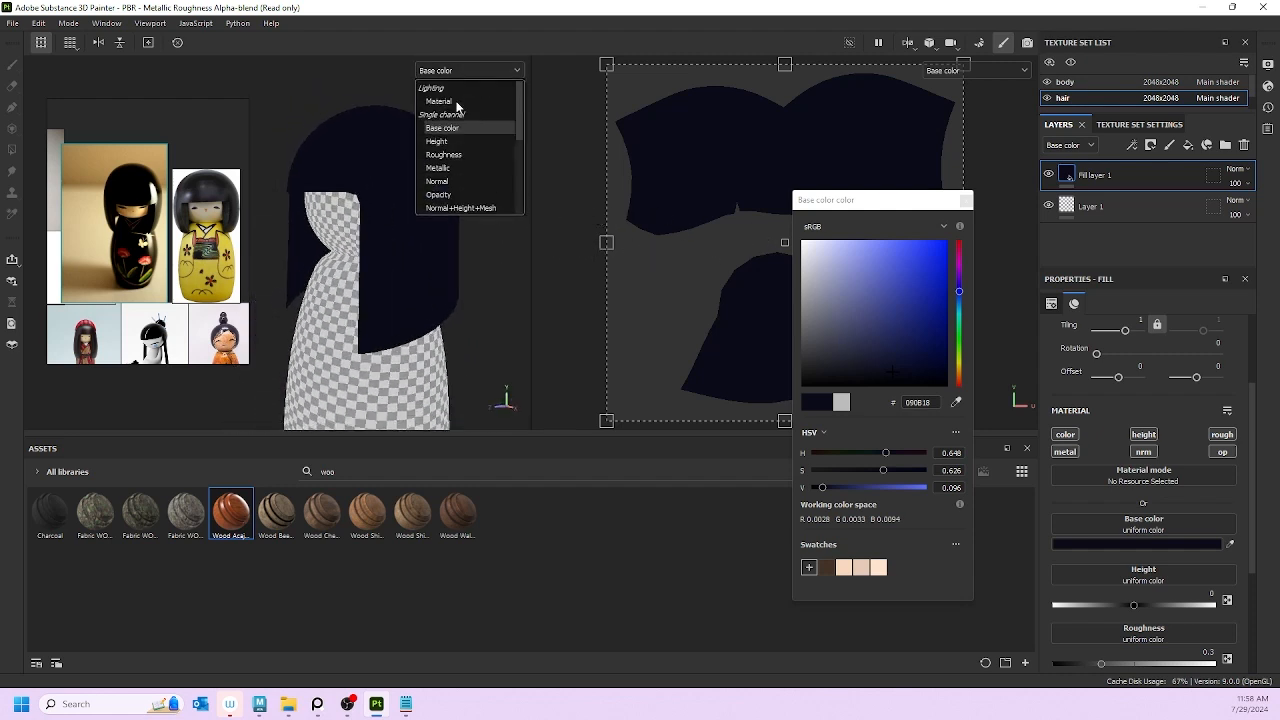
{"action": "left_click", "coordinate": [440, 101]}
{"action": "left_click_drag", "start_coordinate": [461, 236], "coordinate": [525, 236], "text": "alt"}
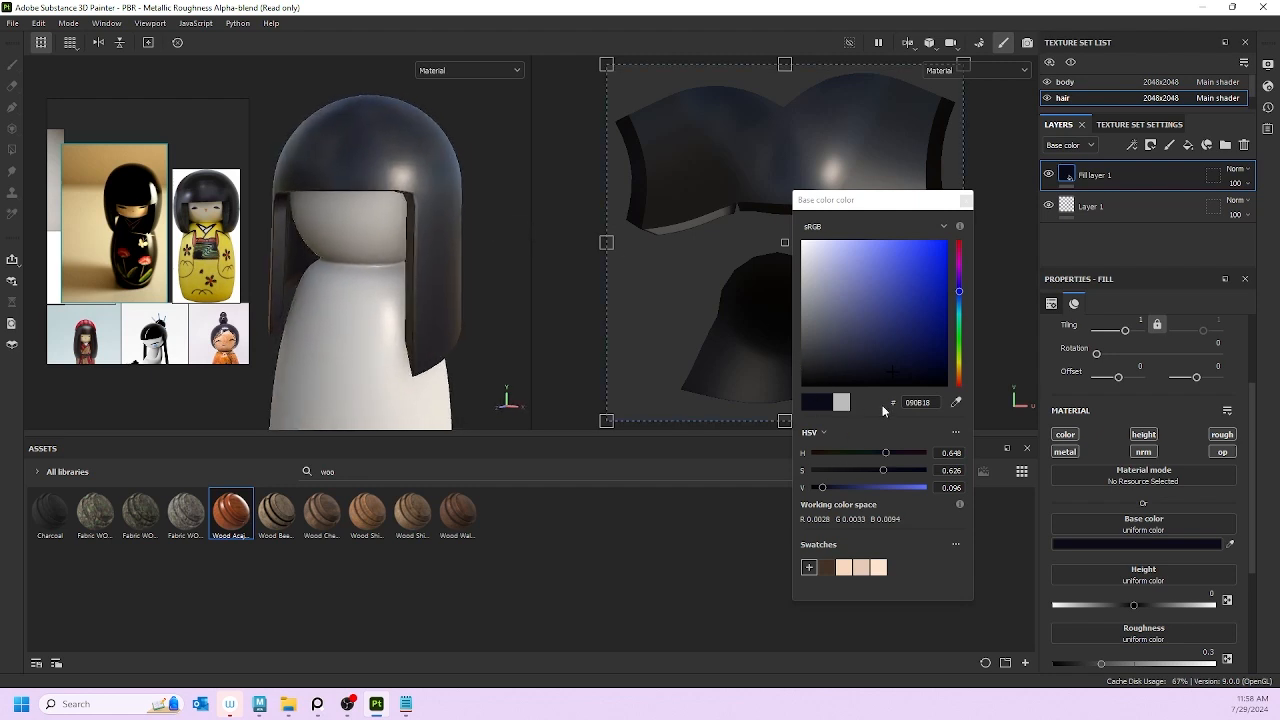
{"action": "left_click", "coordinate": [965, 200]}
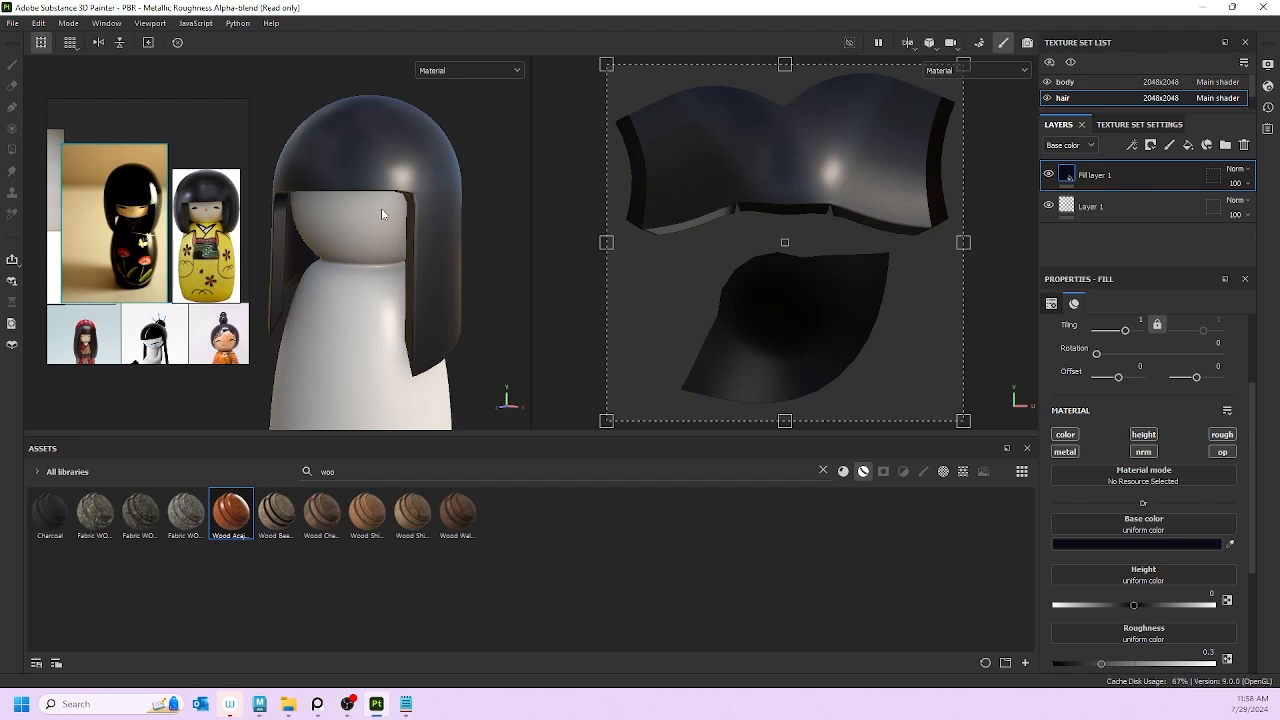
Step: Remove the height channel from the hair's fill layer
{"action": "left_click_drag", "start_coordinate": [351, 233], "coordinate": [307, 236], "text": "alt"}
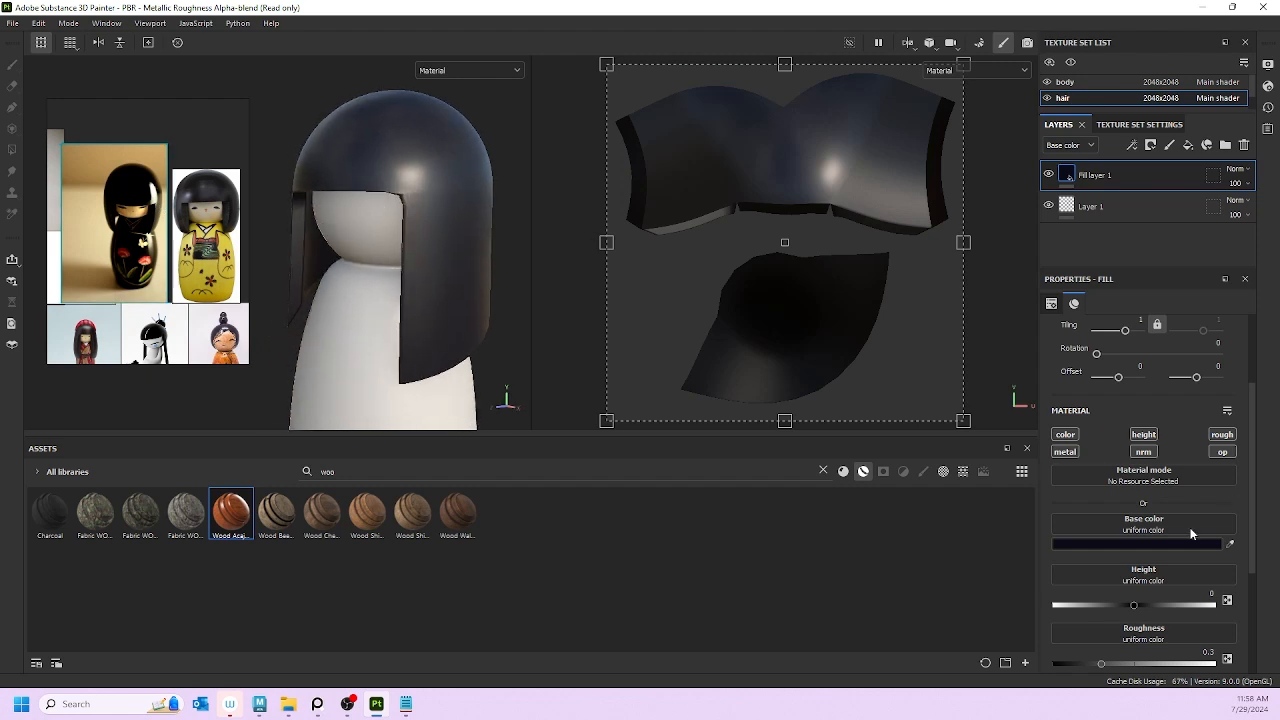
{"action": "scroll", "coordinate": [1127, 591], "scroll_direction": "down", "scroll_amount": 1}
{"action": "scroll", "coordinate": [1130, 558], "scroll_direction": "down", "scroll_amount": 2}
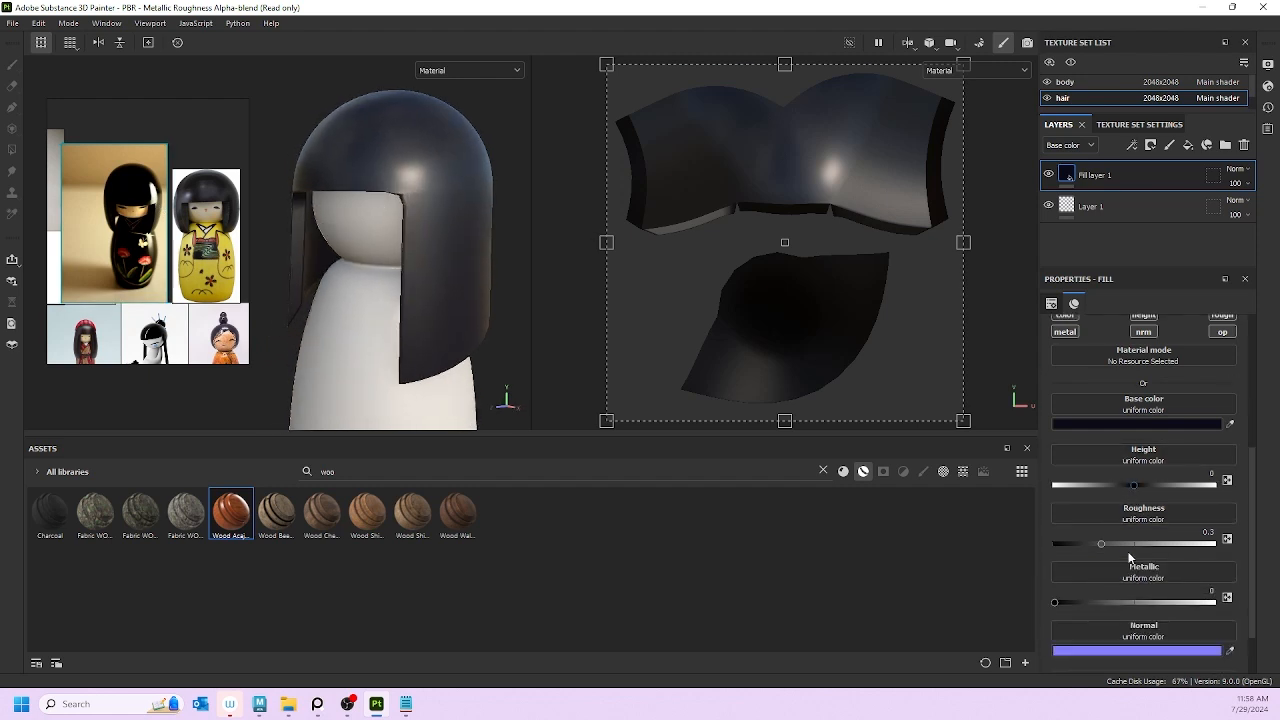
{"action": "scroll", "coordinate": [1129, 552], "scroll_direction": "up", "scroll_amount": 2}
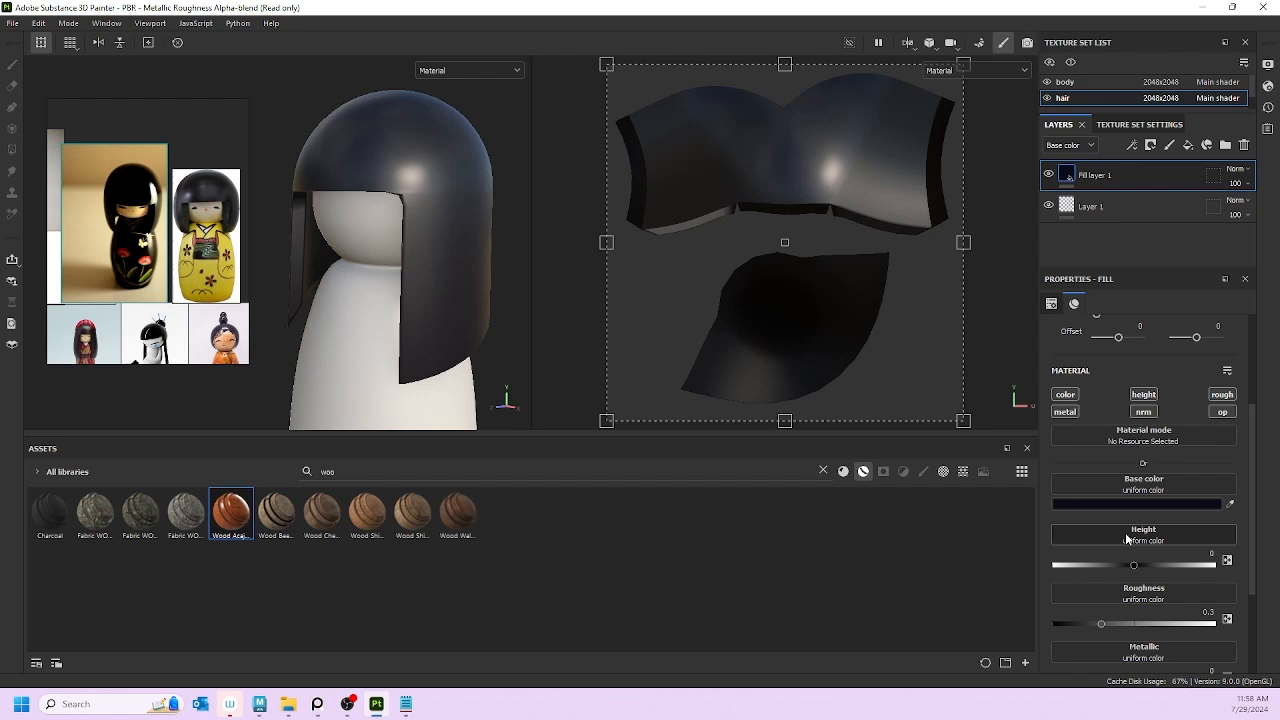
{"action": "left_click", "coordinate": [1143, 394]}
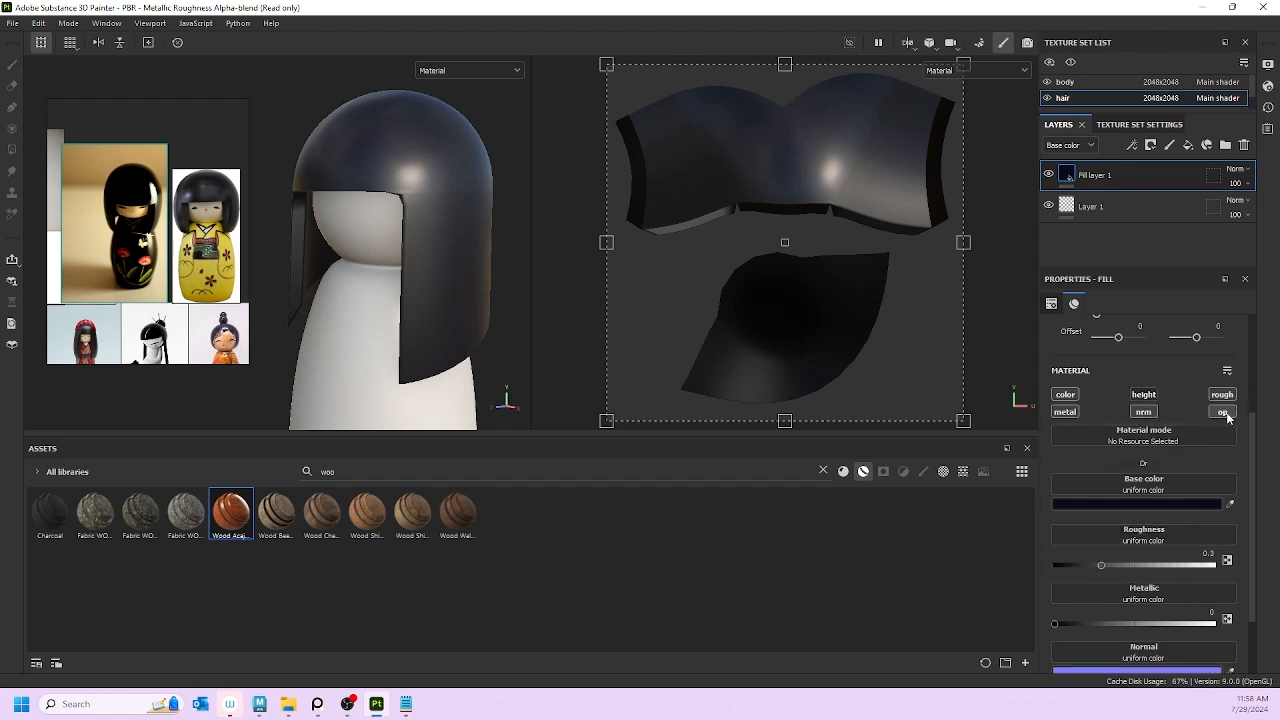
Step: Tune the hair fill to Metallic 0 and Roughness about 0.20 for a glossy sheen
{"action": "scroll", "coordinate": [1090, 600], "scroll_direction": "down", "scroll_amount": 1}
{"action": "scroll", "coordinate": [1122, 568], "scroll_direction": "up", "scroll_amount": 2}
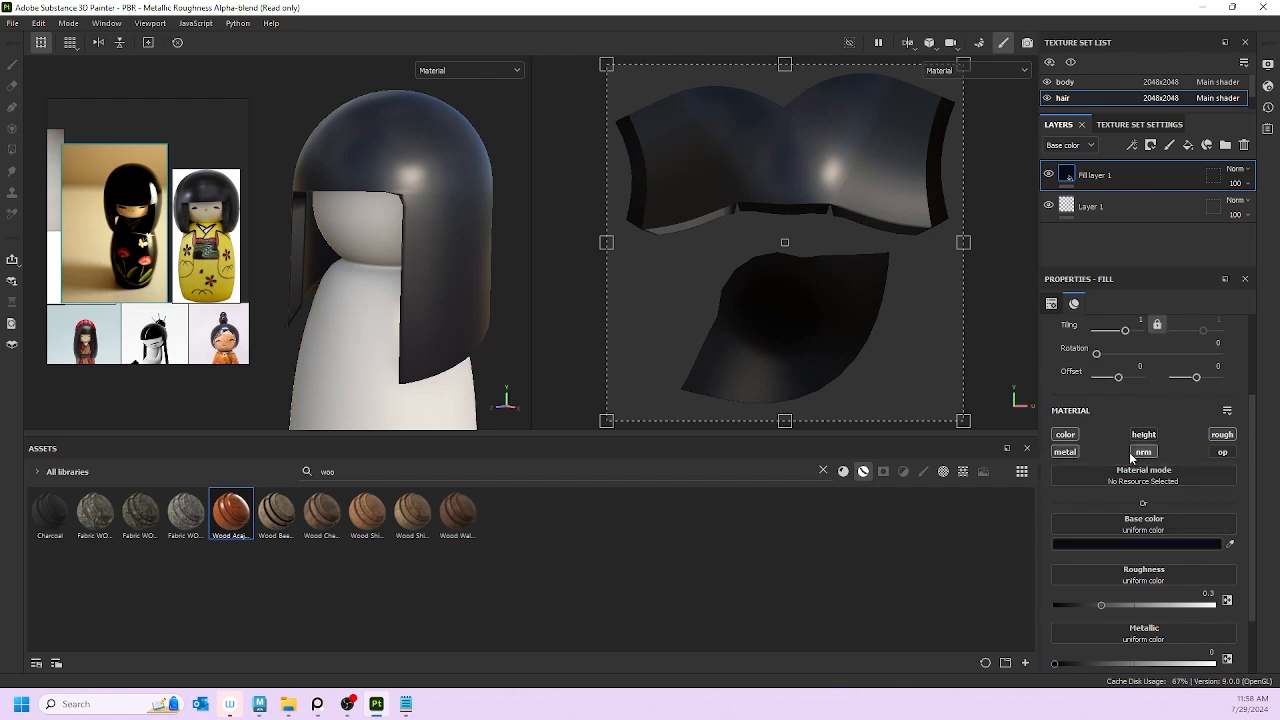
{"action": "scroll", "coordinate": [1185, 445], "scroll_direction": "down", "scroll_amount": 2}
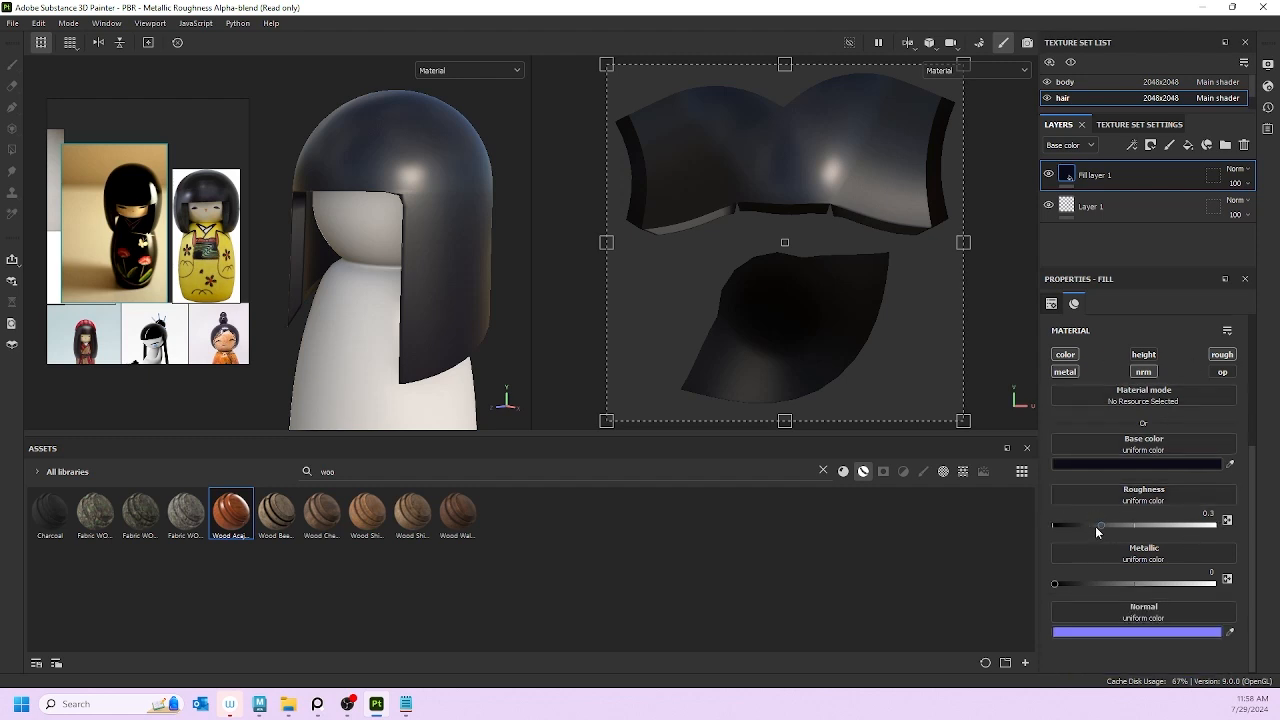
{"action": "mouse_move", "coordinate": [1101, 525]}
{"action": "left_mouse_down"}
{"action": "mouse_move", "coordinate": [1210, 518]}
{"action": "mouse_move", "coordinate": [1019, 528]}
{"action": "mouse_move", "coordinate": [1120, 526]}
{"action": "left_mouse_up"}
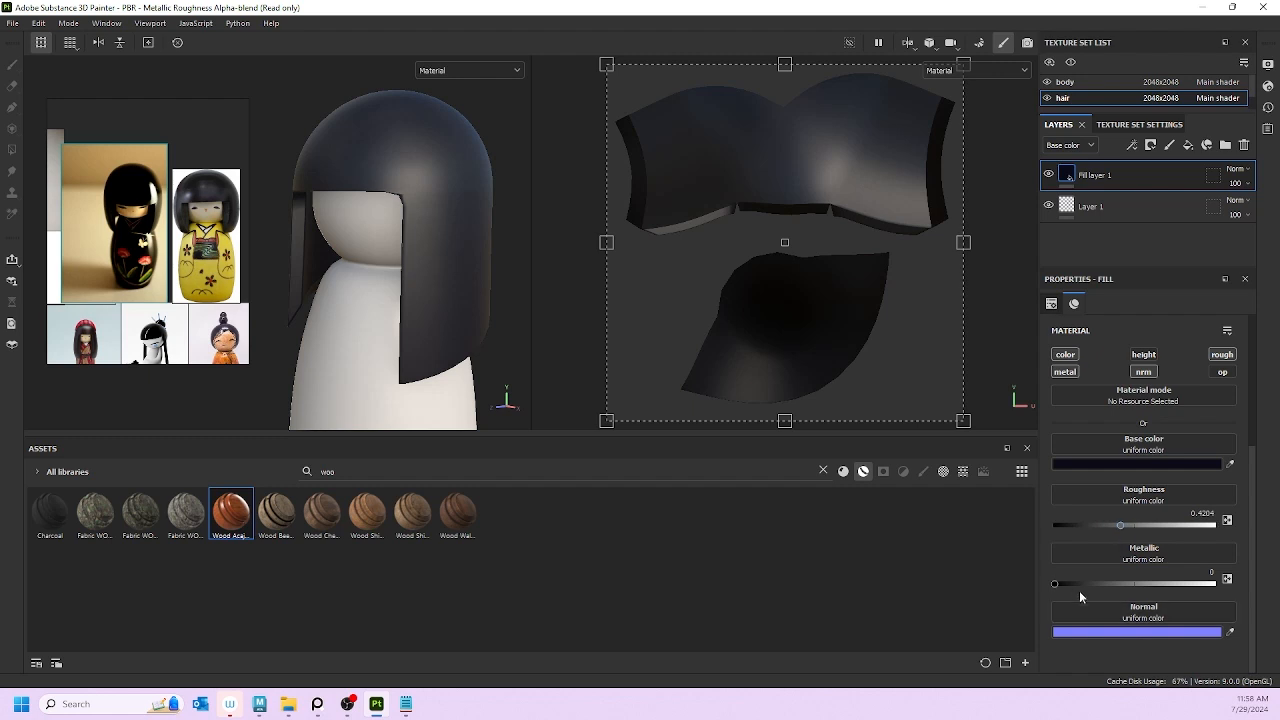
{"action": "left_click_drag", "start_coordinate": [1098, 581], "coordinate": [1127, 580]}
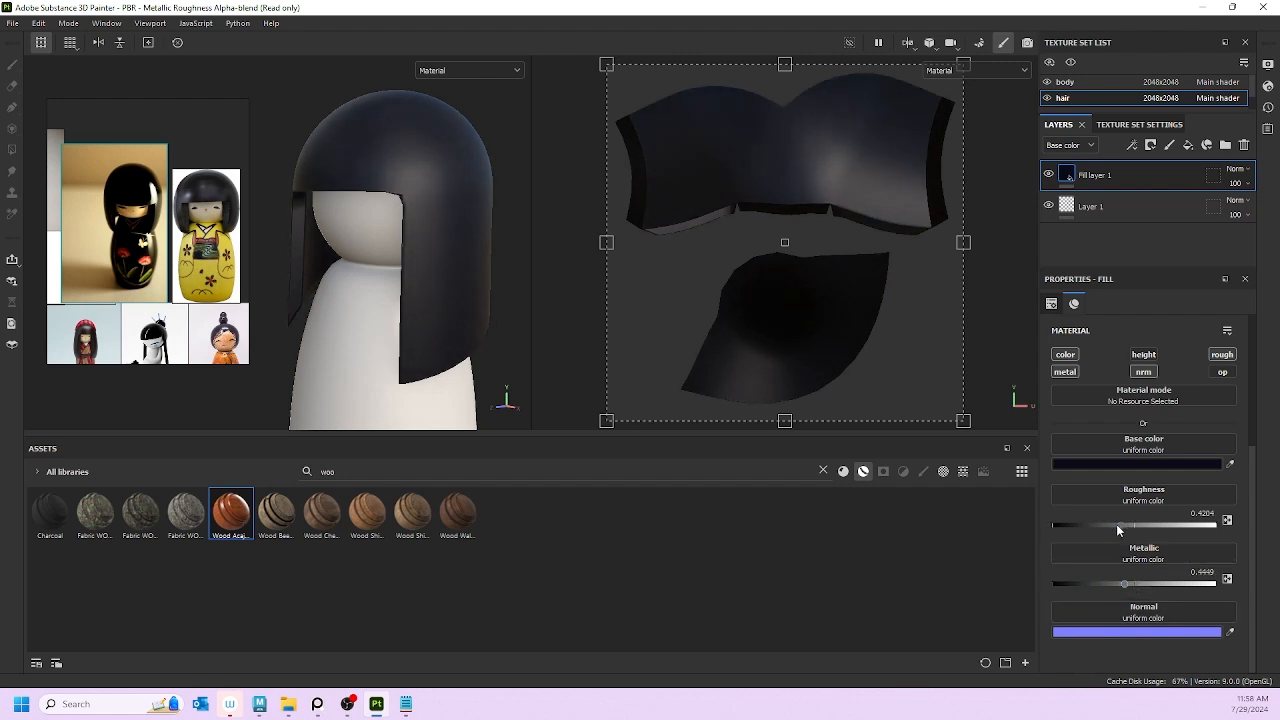
{"action": "mouse_move", "coordinate": [1118, 525]}
{"action": "left_mouse_down"}
{"action": "mouse_move", "coordinate": [1129, 525]}
{"action": "mouse_move", "coordinate": [1099, 525]}
{"action": "left_mouse_up"}
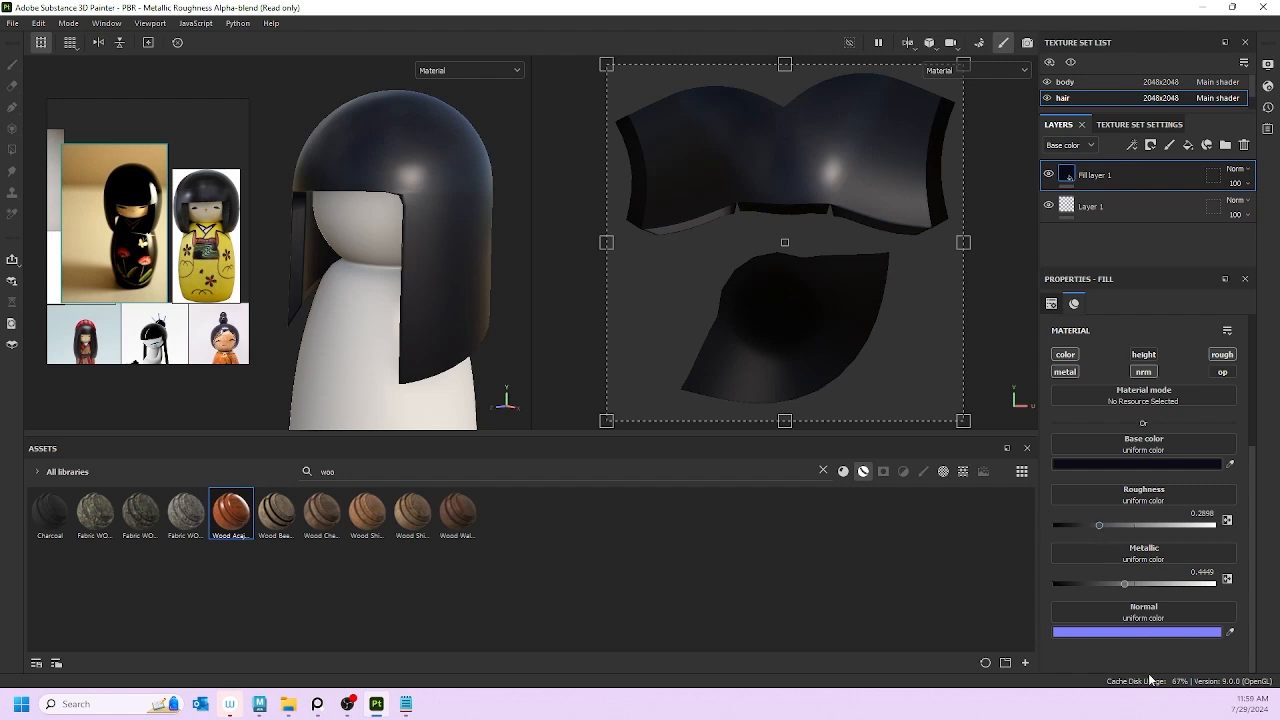
{"action": "left_click_drag", "start_coordinate": [1125, 583], "coordinate": [1053, 584]}
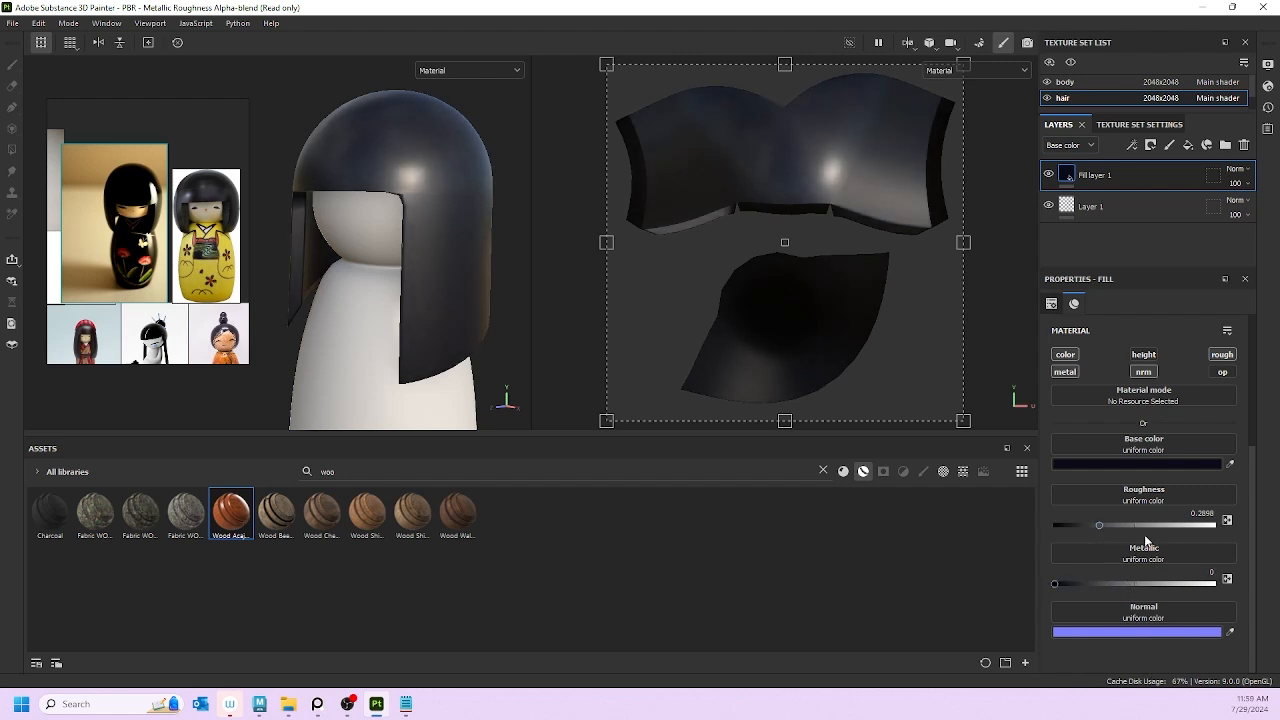
{"action": "left_click_drag", "start_coordinate": [1097, 526], "coordinate": [1087, 526]}
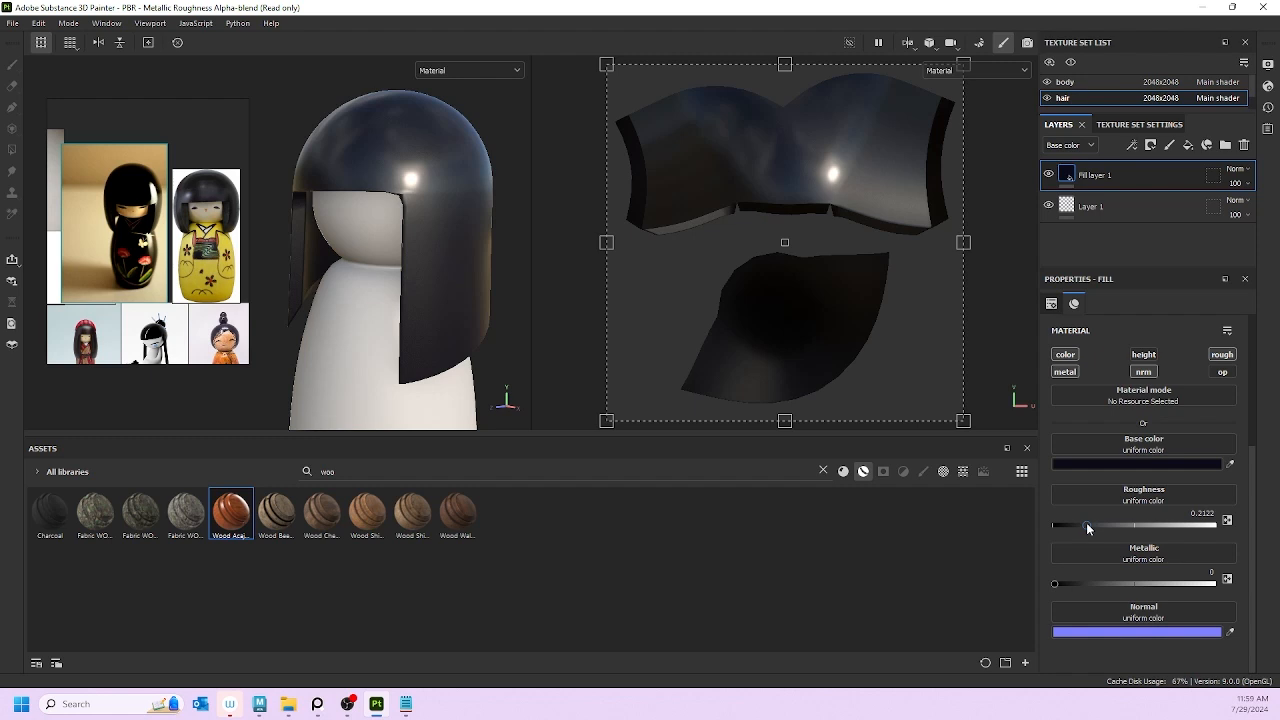
{"action": "left_click_drag", "start_coordinate": [1090, 524], "coordinate": [1087, 526]}
{"action": "left_click_drag", "start_coordinate": [342, 244], "coordinate": [563, 300], "text": "alt"}
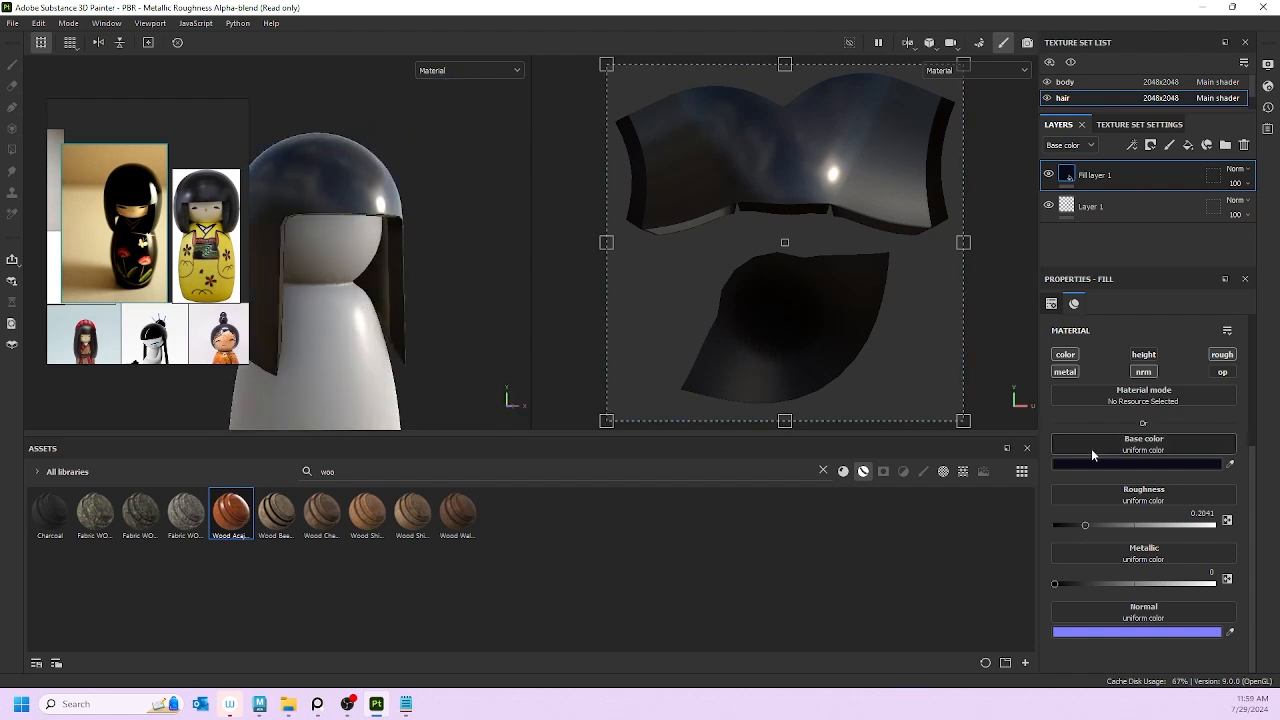
Step: Darken the hair fill's base colour toward near-black navy 04050E
{"action": "left_click", "coordinate": [1091, 450]}
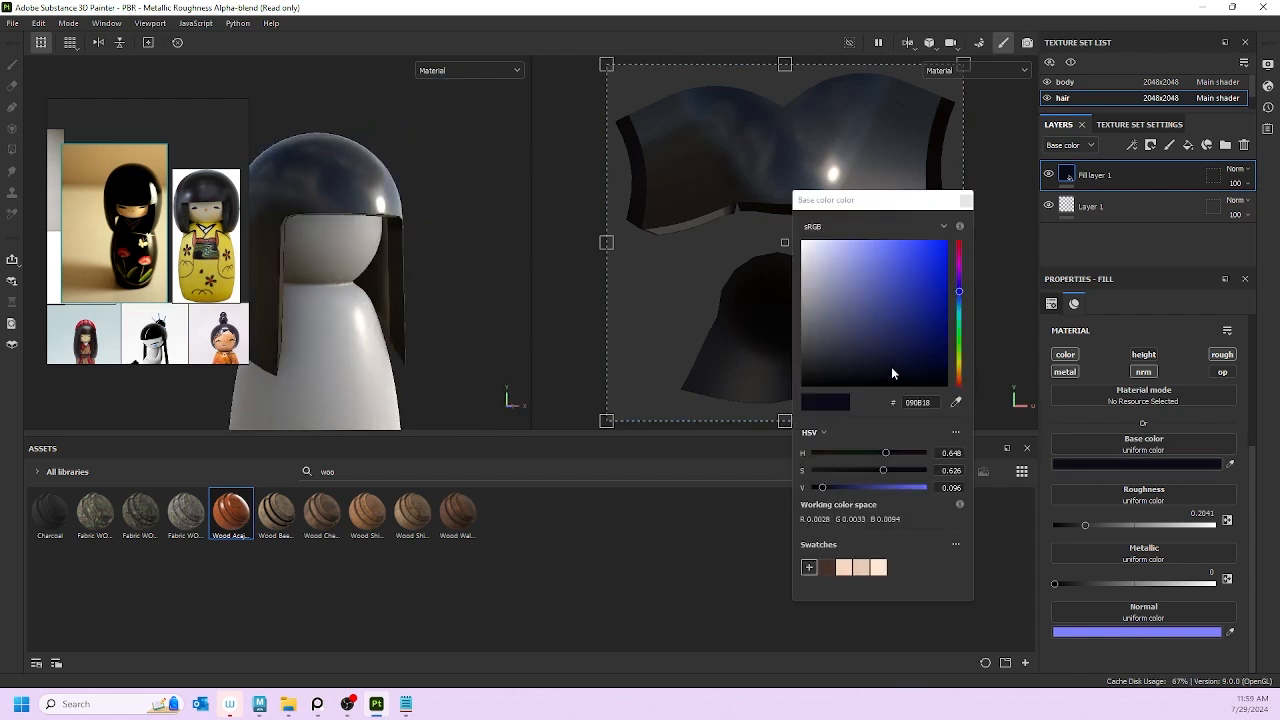
{"action": "left_click_drag", "start_coordinate": [892, 374], "coordinate": [895, 383]}
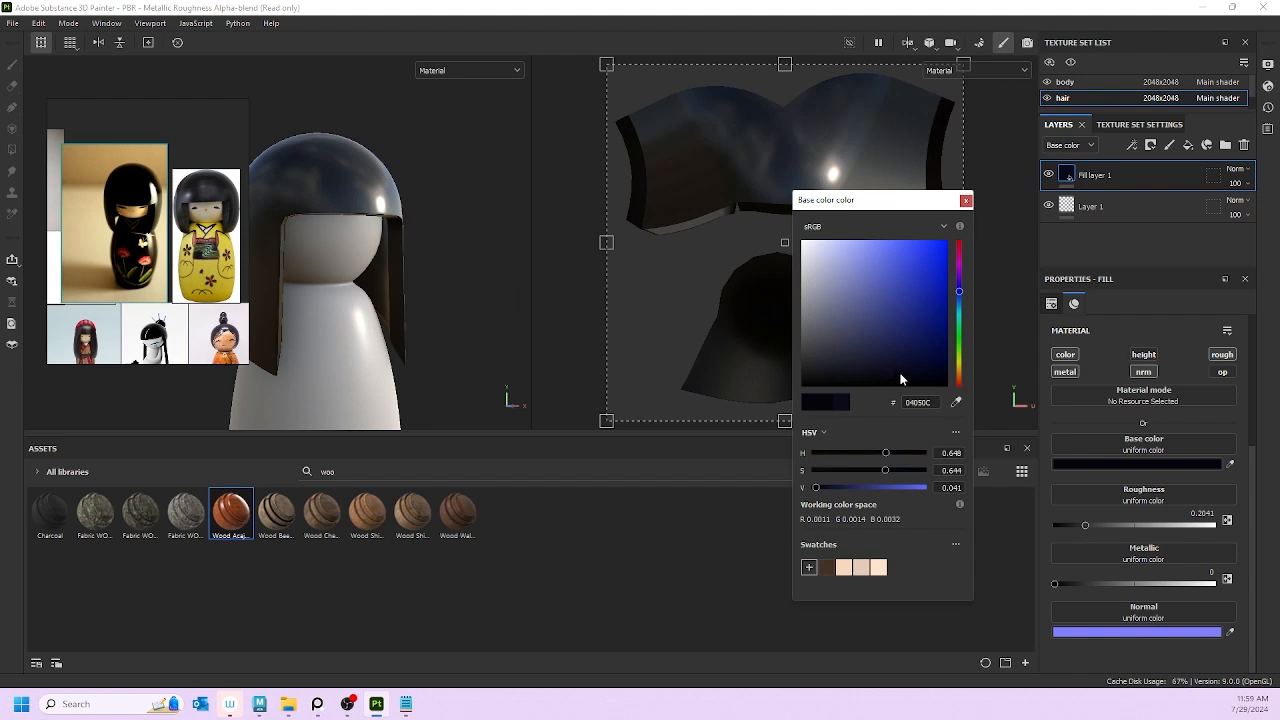
{"action": "mouse_move", "coordinate": [898, 373]}
{"action": "left_mouse_down"}
{"action": "mouse_move", "coordinate": [910, 370]}
{"action": "mouse_move", "coordinate": [892, 379]}
{"action": "mouse_move", "coordinate": [911, 387]}
{"action": "left_mouse_up"}
{"action": "left_click", "coordinate": [505, 216]}
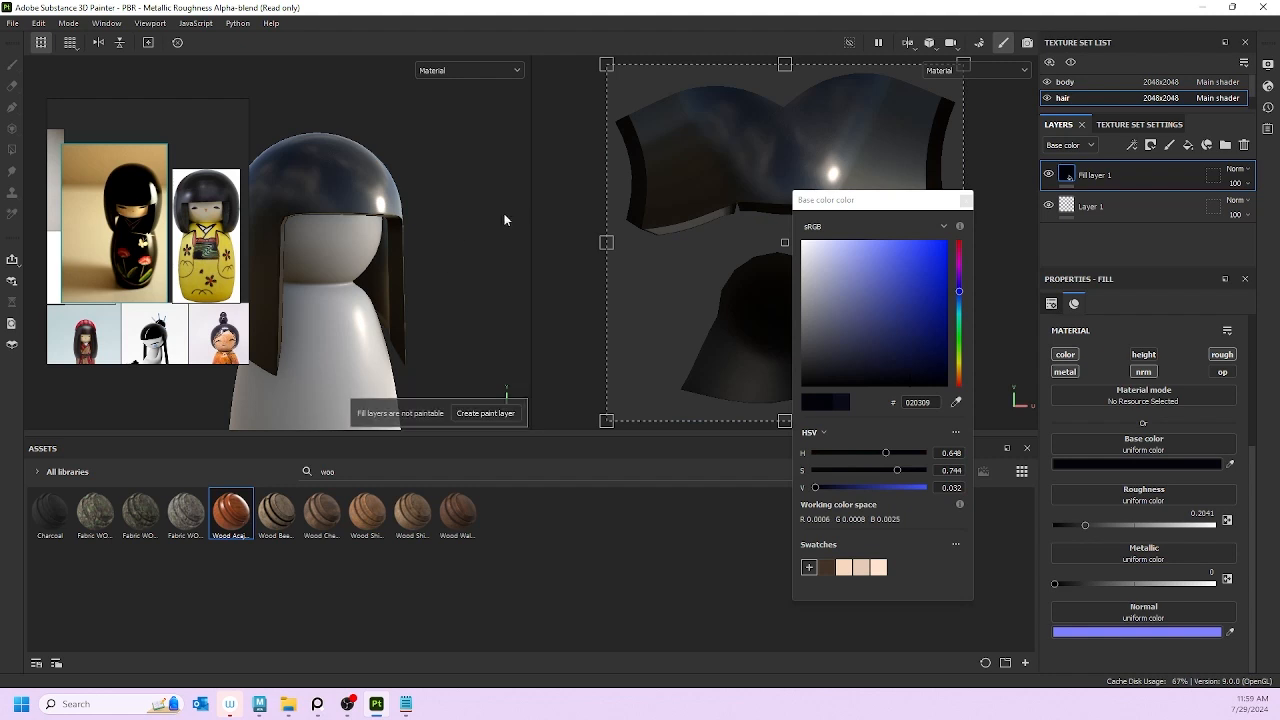
{"action": "mouse_move", "coordinate": [505, 216]}
{"action": "left_mouse_down", "text": "alt"}
{"action": "mouse_move", "coordinate": [300, 253]}
{"action": "mouse_move", "coordinate": [217, 213]}
{"action": "mouse_move", "coordinate": [390, 210]}
{"action": "left_mouse_up", "text": "alt"}
{"action": "scroll", "coordinate": [448, 241], "scroll_direction": "down", "scroll_amount": 5}
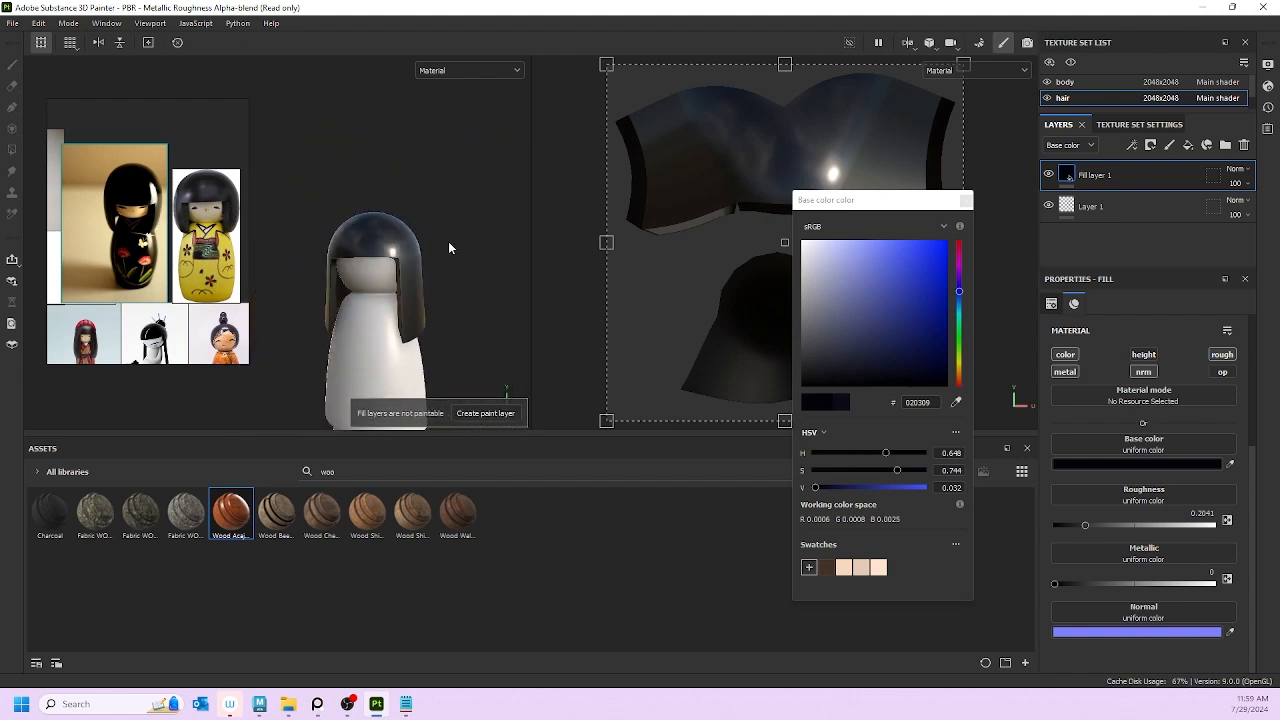
{"action": "left_click_drag", "start_coordinate": [437, 264], "coordinate": [491, 272], "text": "alt"}
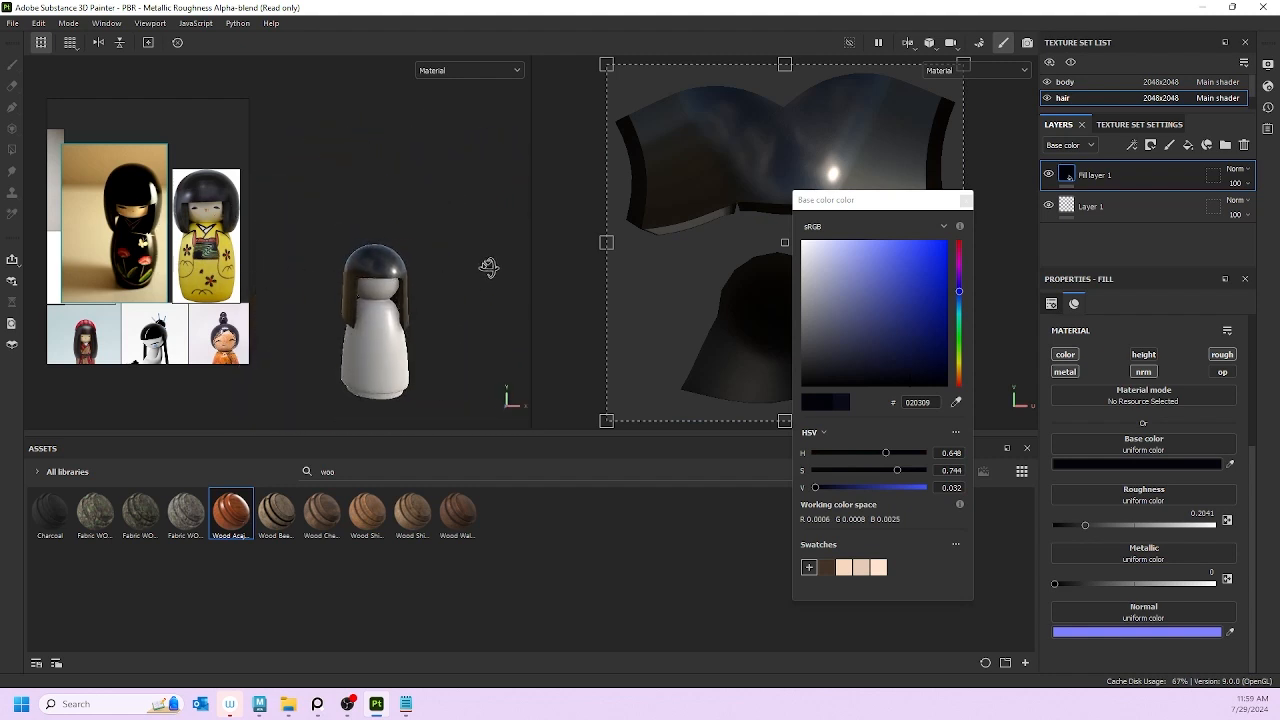
Step: Check the colour in Base color view, lighten it slightly, and close the colour editor
{"action": "left_click", "coordinate": [452, 70]}
{"action": "left_click", "coordinate": [451, 128]}
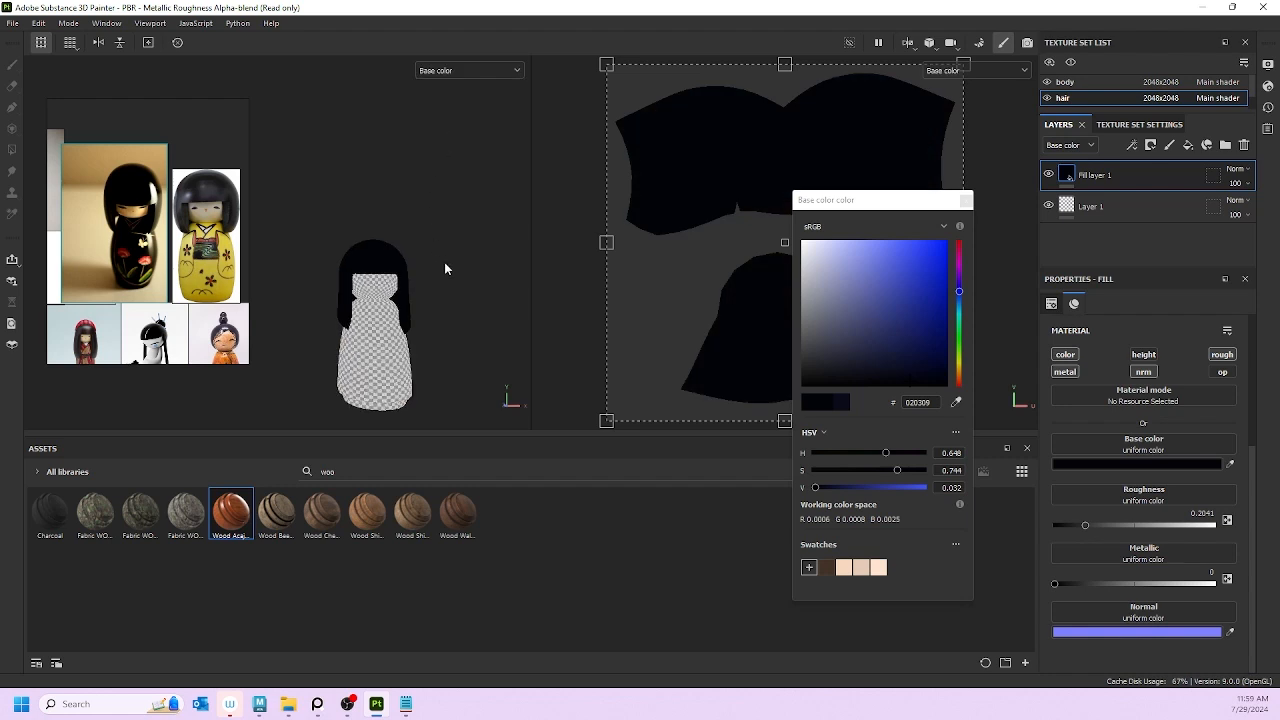
{"action": "scroll", "coordinate": [444, 262], "scroll_direction": "up", "scroll_amount": 5}
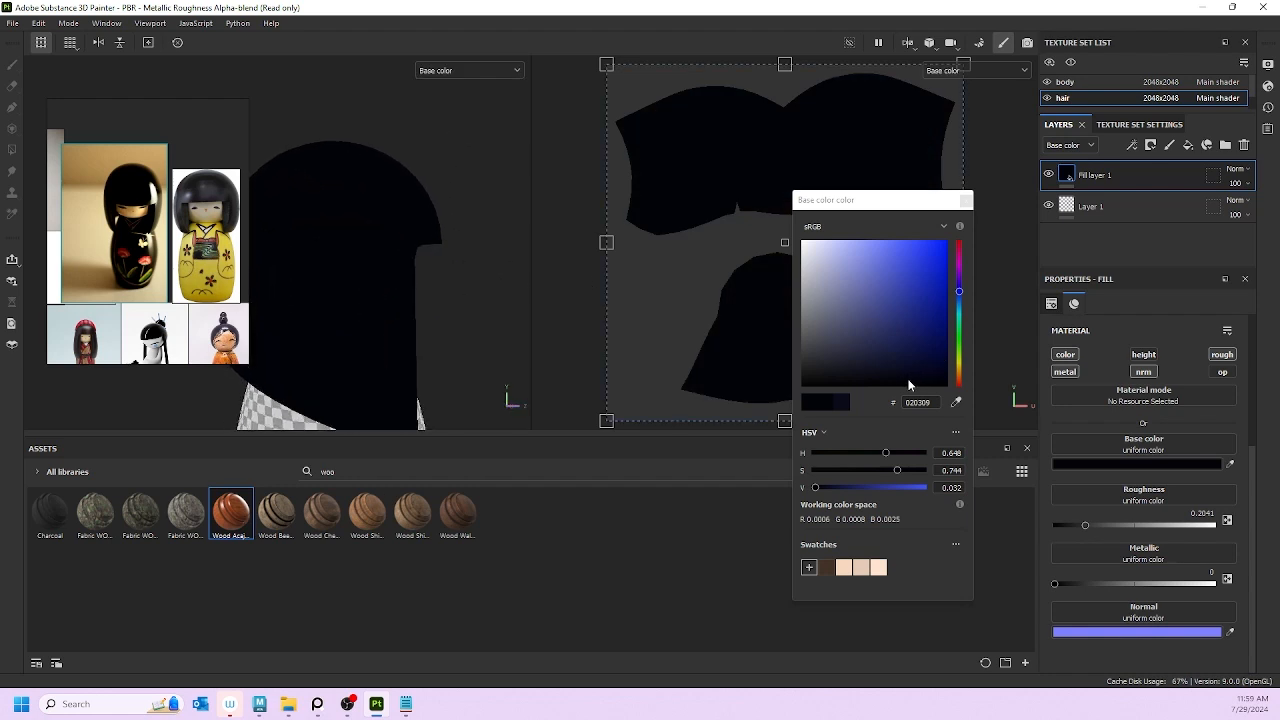
{"action": "left_click_drag", "start_coordinate": [909, 384], "coordinate": [908, 383]}
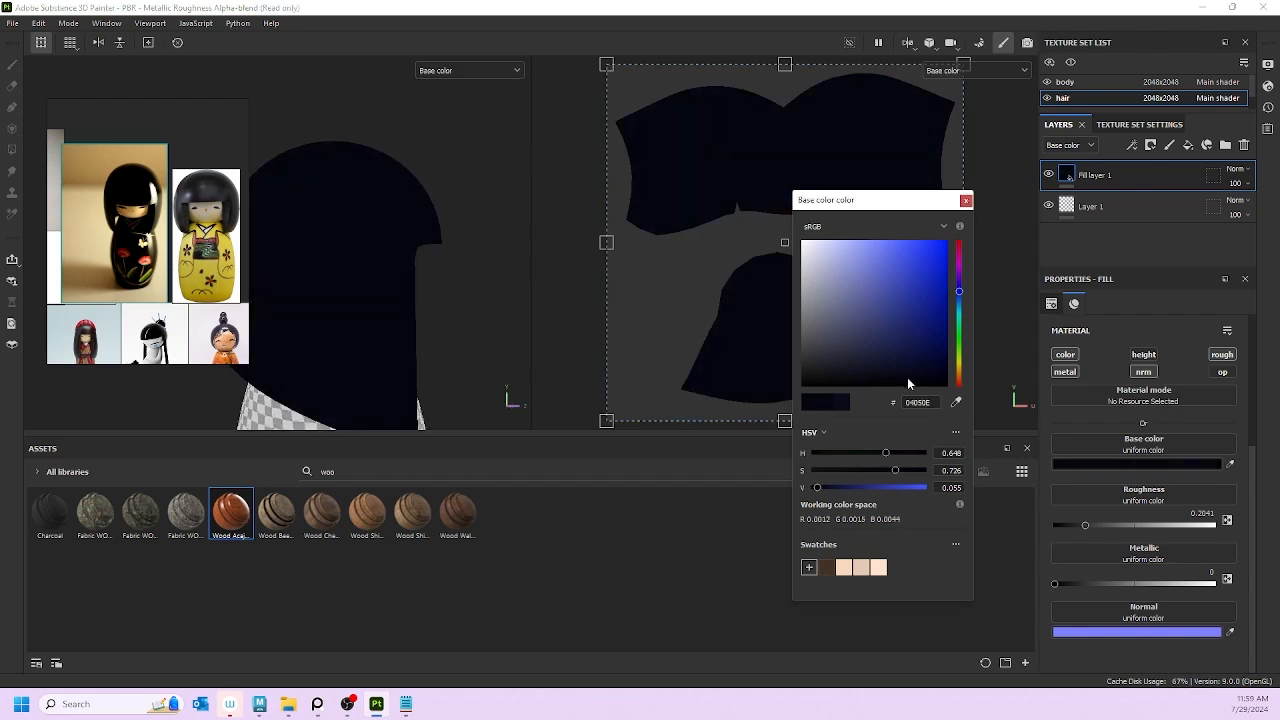
{"action": "left_click", "coordinate": [966, 200]}
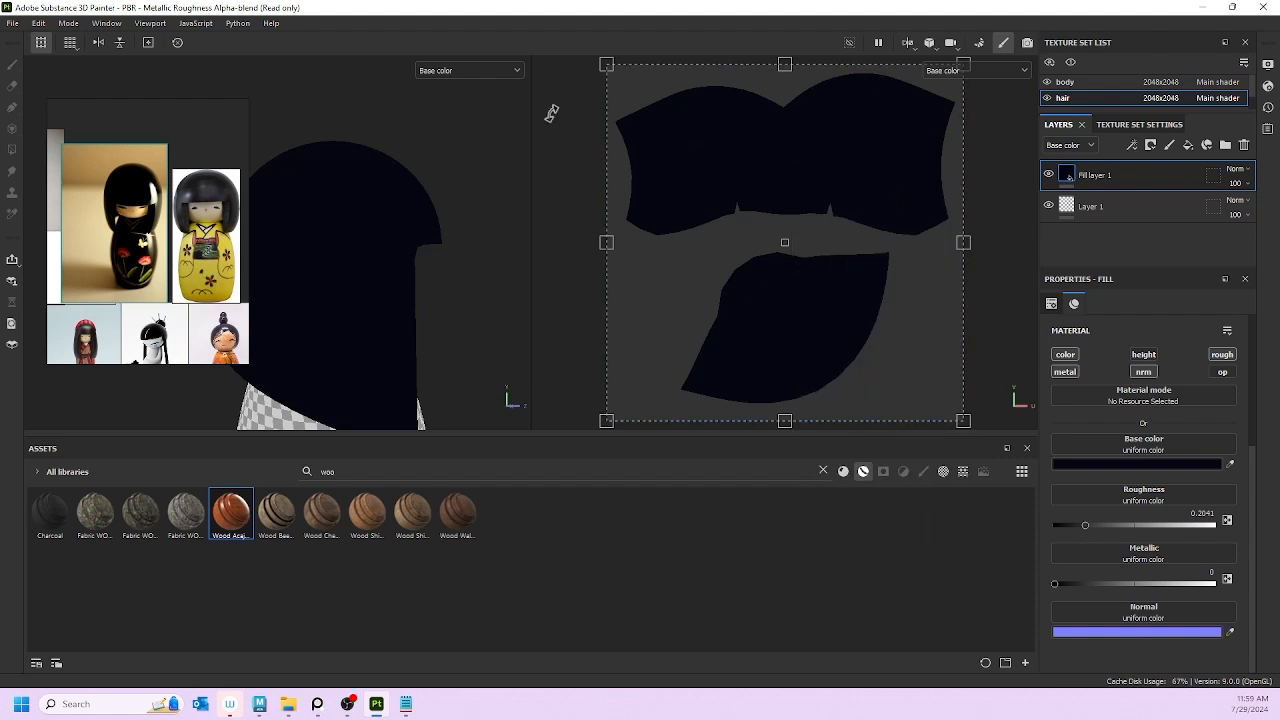
{"action": "left_click", "coordinate": [493, 72]}
Step: Switch the viewports back to Material and nudge the hair fill's roughness up slightly
{"action": "left_click", "coordinate": [468, 101]}
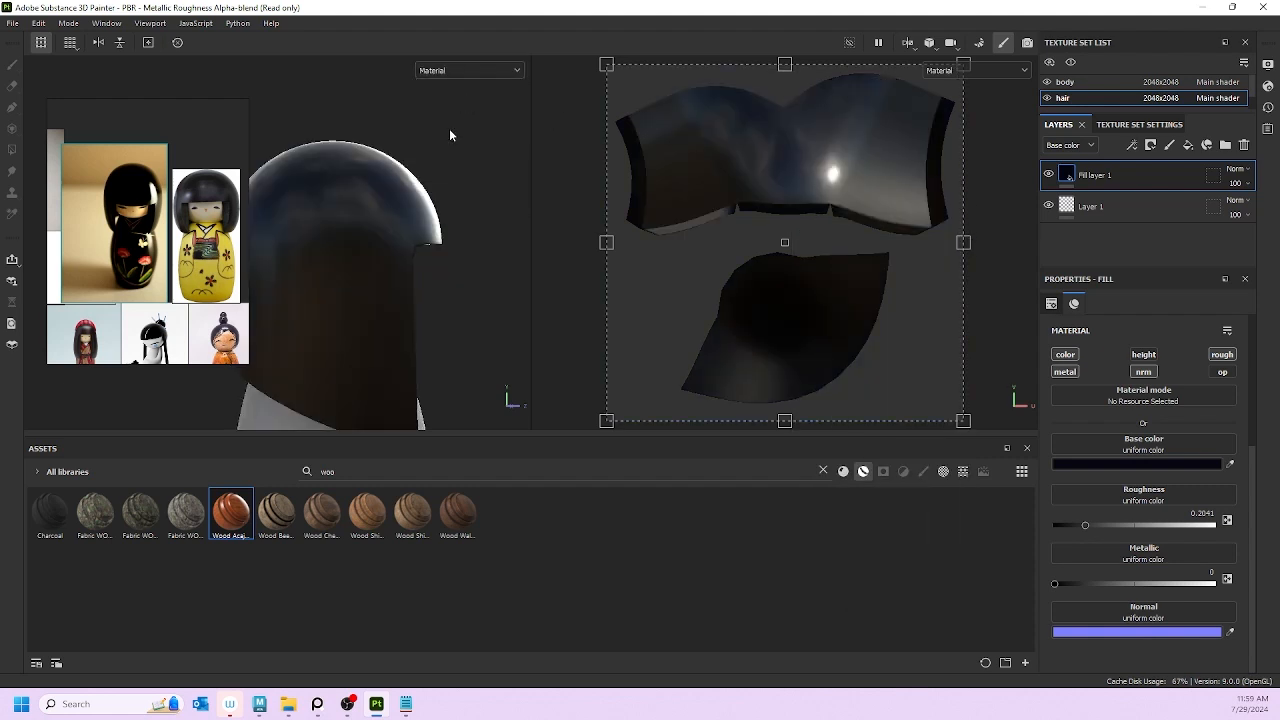
{"action": "scroll", "coordinate": [465, 210], "scroll_direction": "down", "scroll_amount": 5}
{"action": "left_click_drag", "start_coordinate": [465, 210], "coordinate": [282, 182], "text": "alt"}
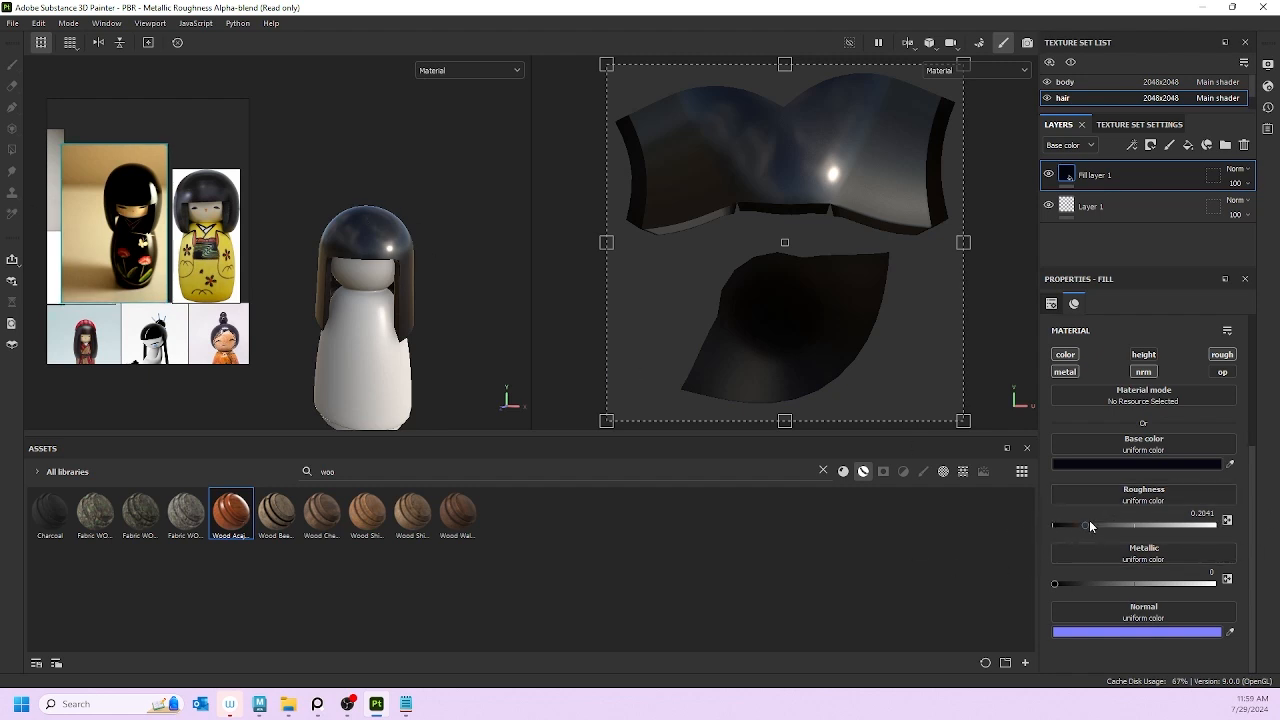
{"action": "left_click_drag", "start_coordinate": [1090, 526], "coordinate": [1110, 524]}
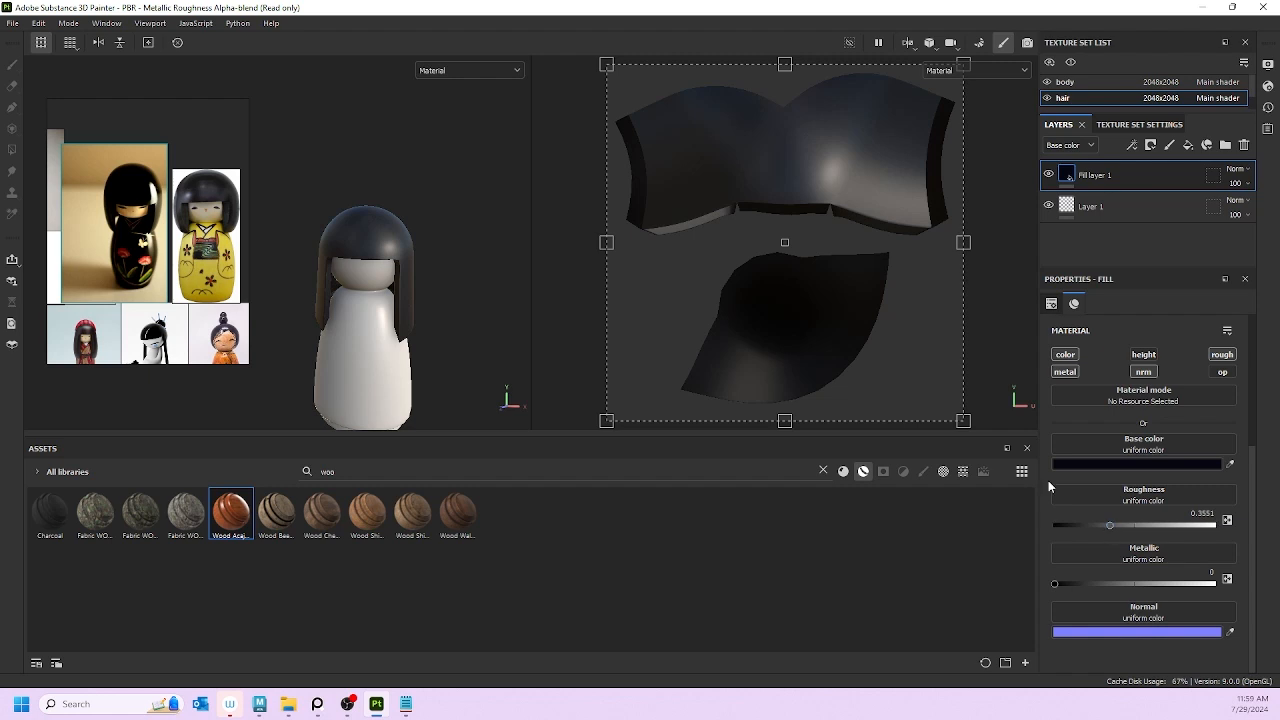
{"action": "left_click_drag", "start_coordinate": [486, 272], "coordinate": [330, 262], "text": "alt"}
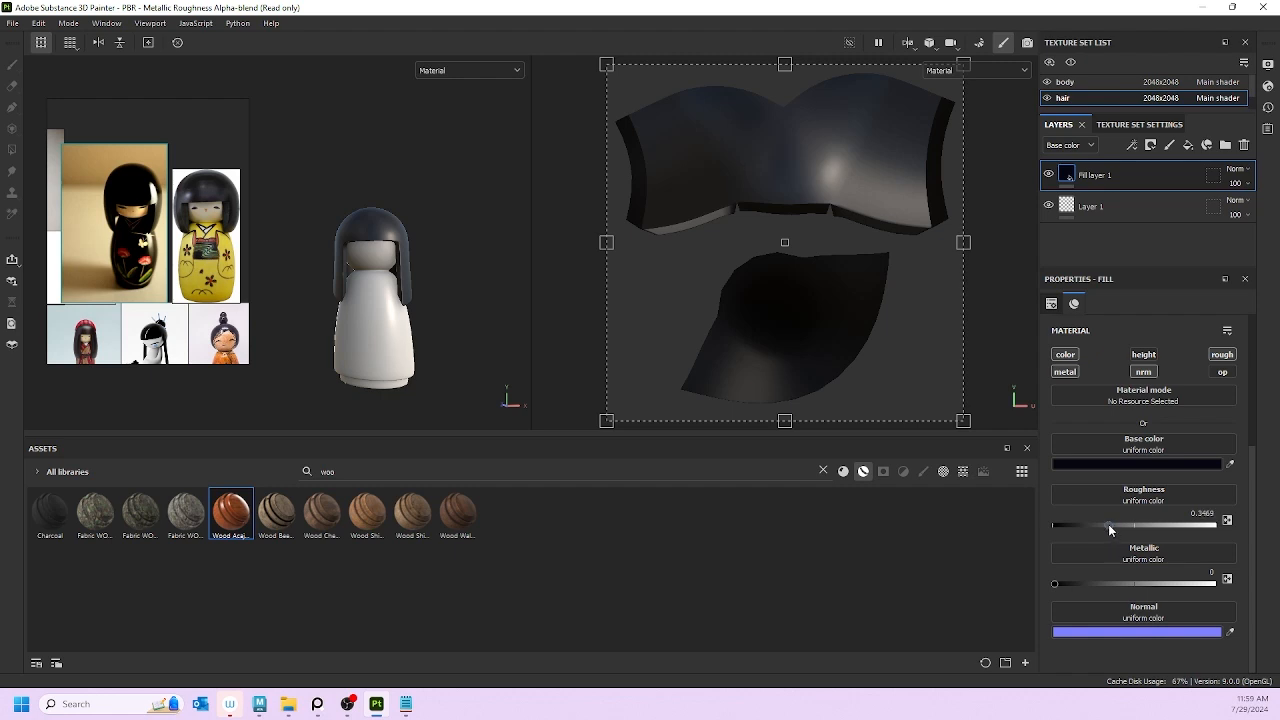
{"action": "left_click_drag", "start_coordinate": [1108, 524], "coordinate": [1102, 524]}
Step: Settle the hair roughness at about 0.31, checking the highlight from several angles
{"action": "left_click_drag", "start_coordinate": [430, 320], "coordinate": [456, 338], "text": "alt"}
{"action": "scroll", "coordinate": [415, 292], "scroll_direction": "up", "scroll_amount": 3}
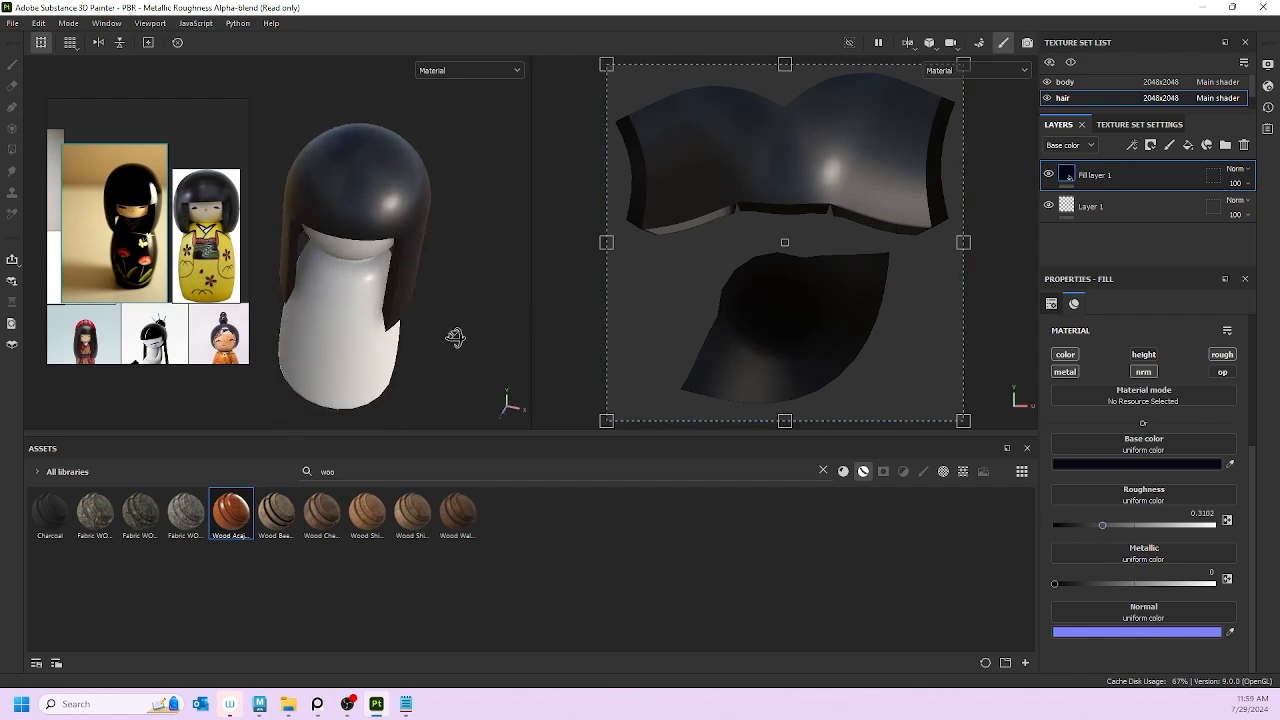
{"action": "left_click_drag", "start_coordinate": [1106, 525], "coordinate": [1113, 526]}
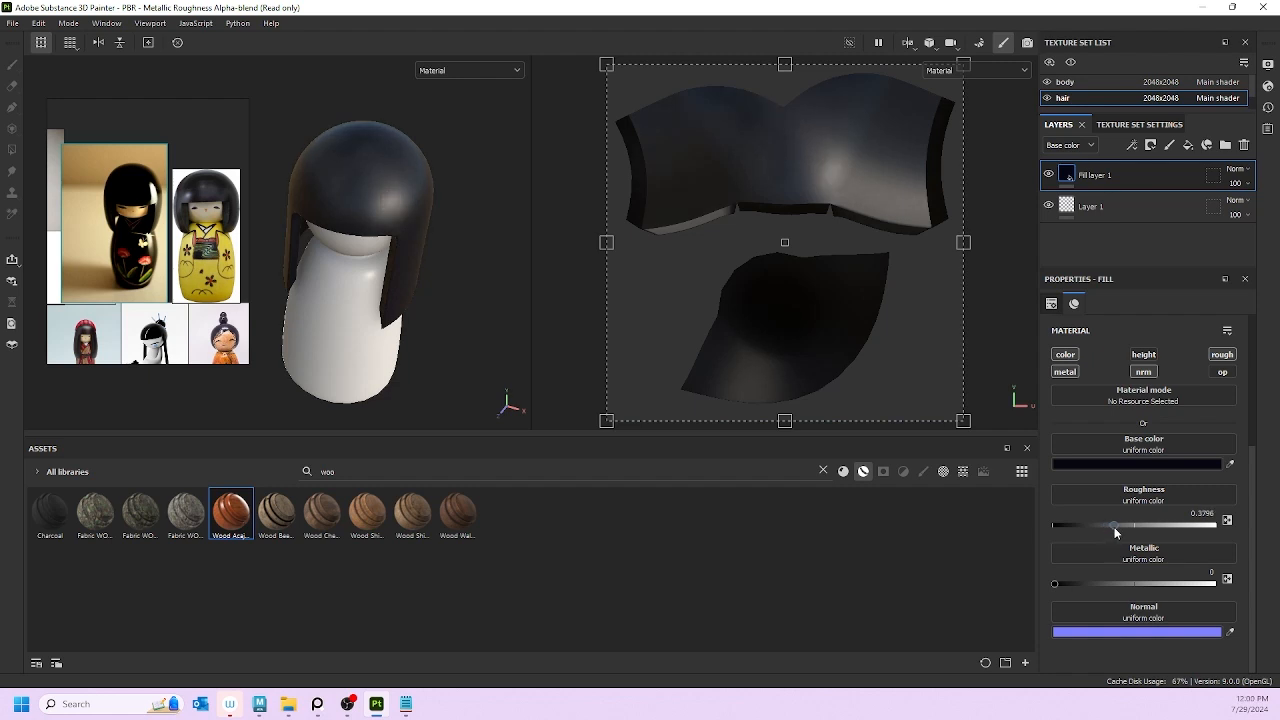
{"action": "left_click_drag", "start_coordinate": [376, 226], "coordinate": [440, 165], "text": "alt"}
{"action": "left_click_drag", "start_coordinate": [1111, 524], "coordinate": [1106, 524]}
{"action": "left_click_drag", "start_coordinate": [298, 186], "coordinate": [432, 212], "text": "alt"}
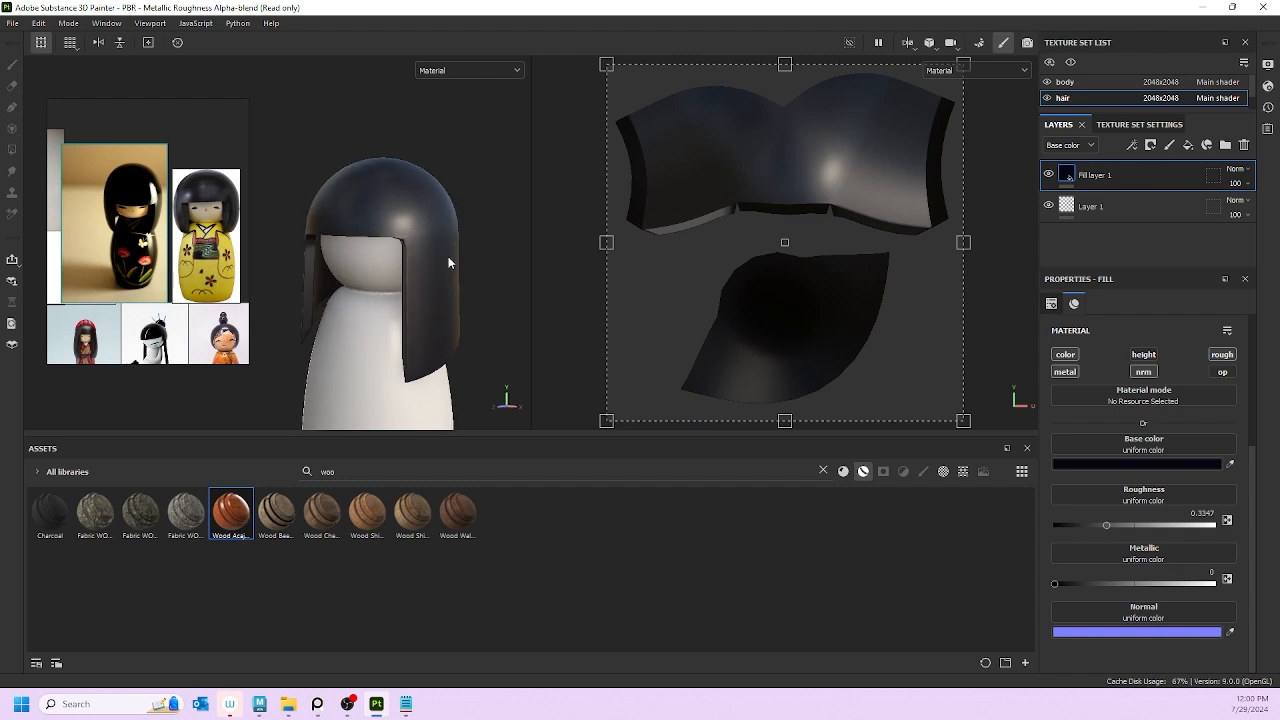
{"action": "scroll", "coordinate": [444, 256], "scroll_direction": "down", "scroll_amount": 2}
{"action": "left_click_drag", "start_coordinate": [1107, 524], "coordinate": [1101, 524]}
{"action": "left_click_drag", "start_coordinate": [480, 260], "coordinate": [400, 210], "text": "alt"}
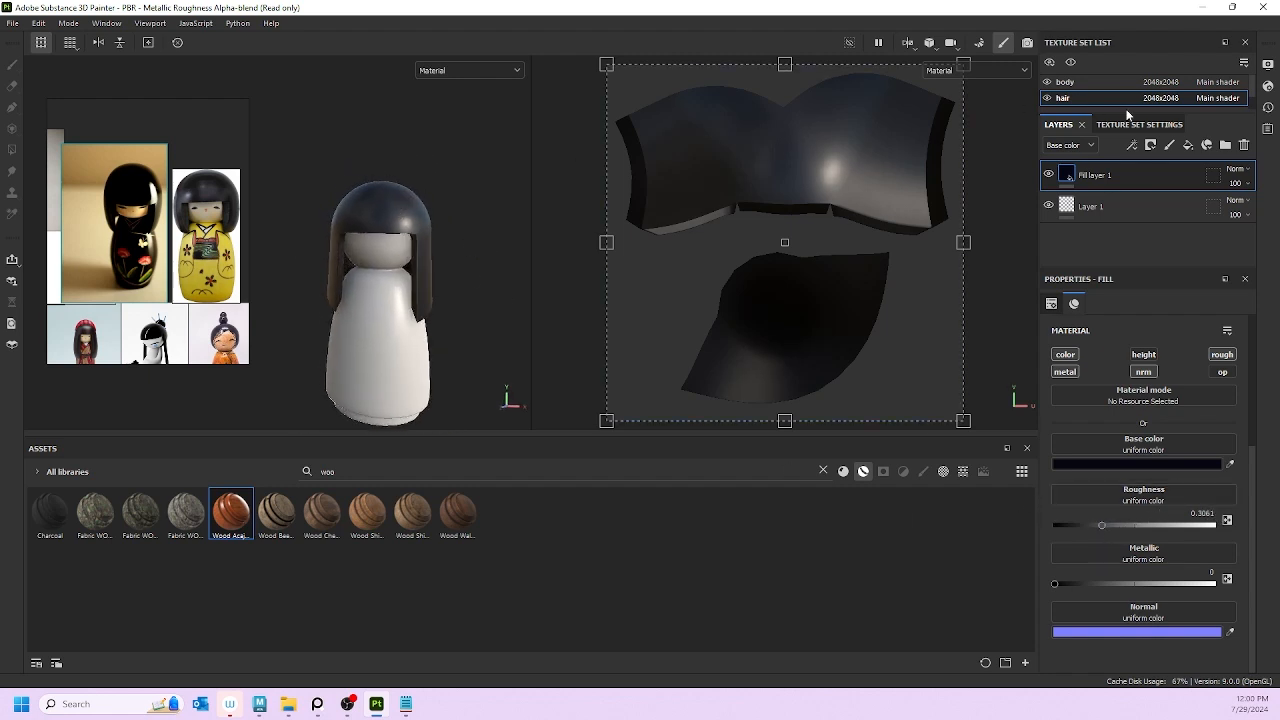
Step: Add Fill layer 2 with teal base colour 20BFA3 and save the teal as a swatch
{"action": "right_click", "coordinate": [1118, 170]}
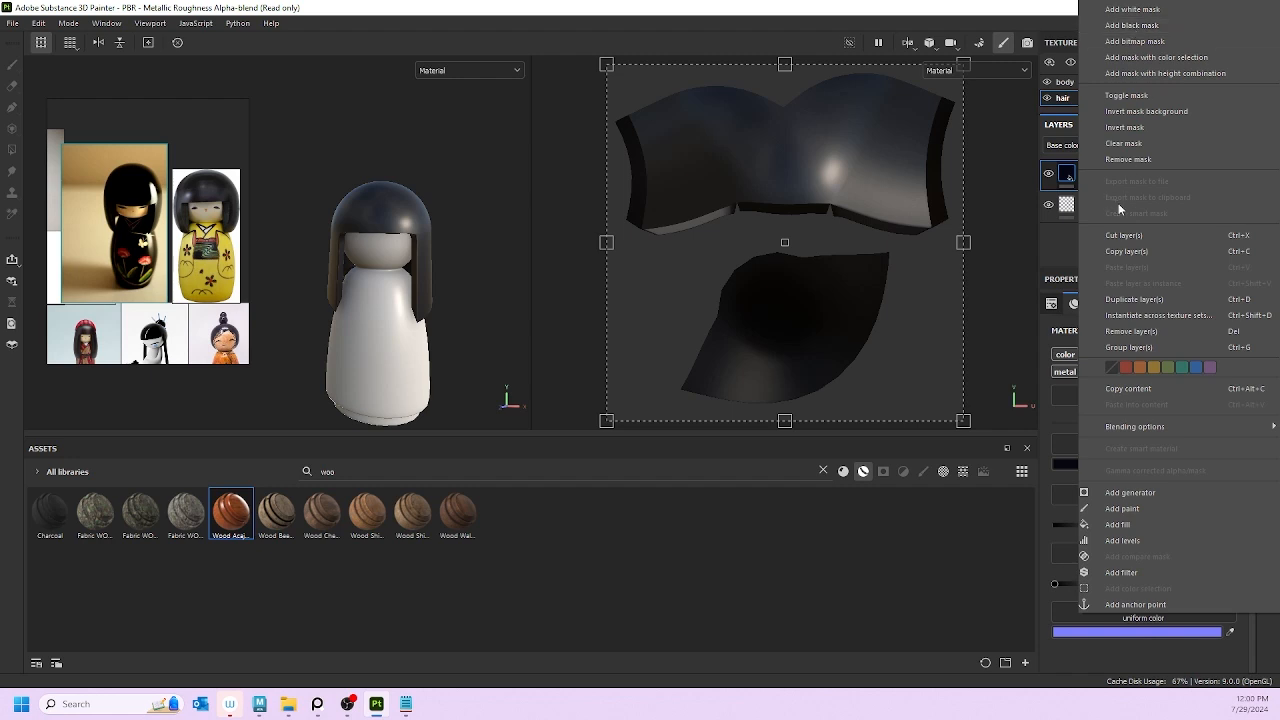
{"action": "left_click", "coordinate": [1058, 250]}
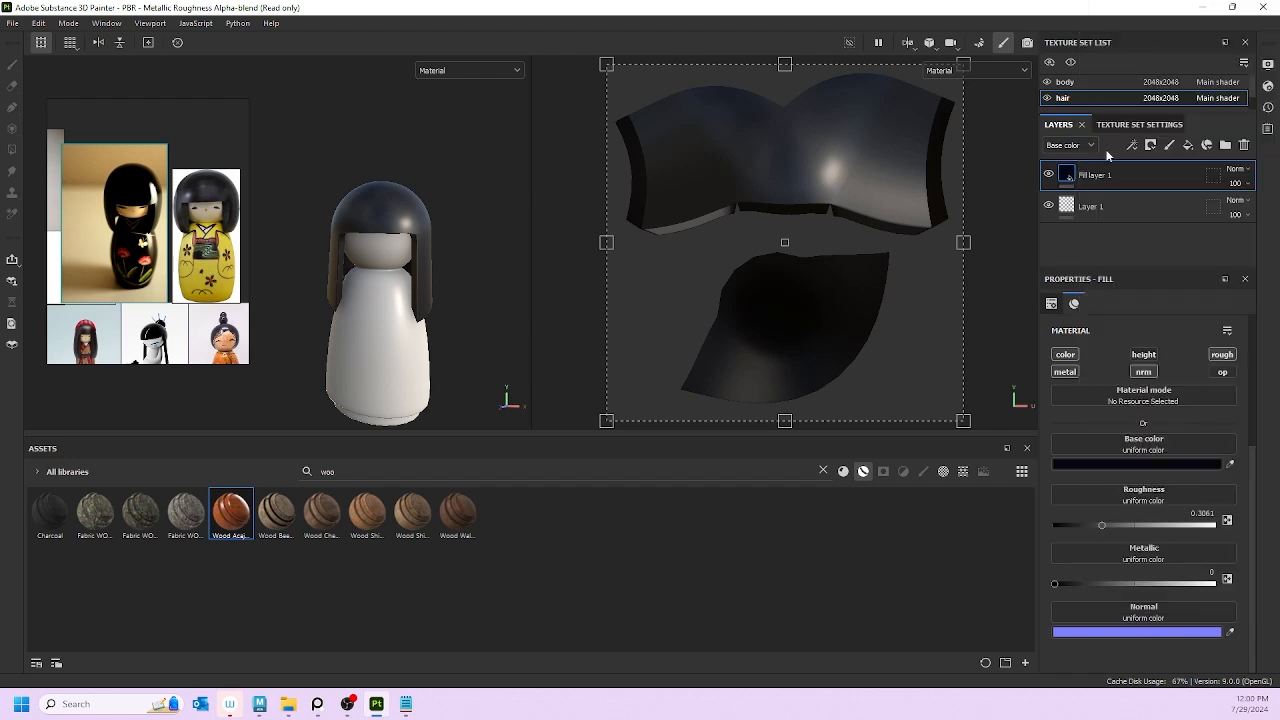
{"action": "left_click", "coordinate": [1188, 145]}
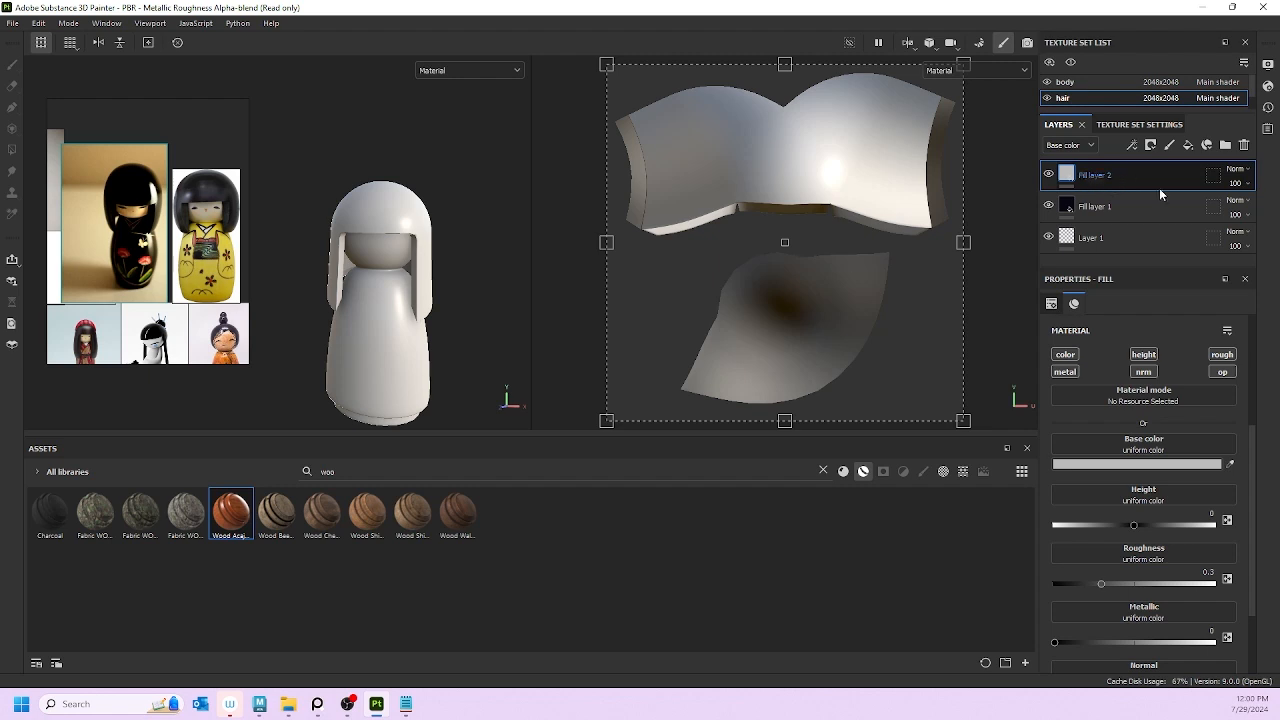
{"action": "left_click", "coordinate": [1127, 464]}
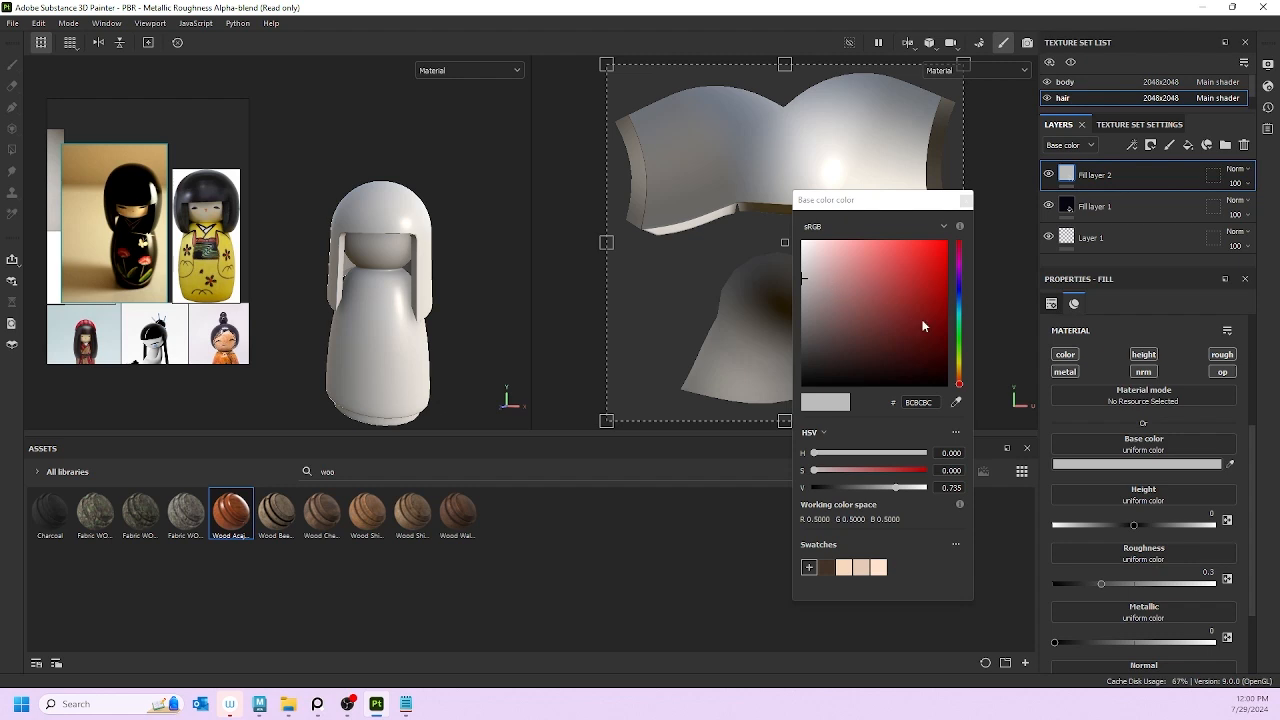
{"action": "mouse_move", "coordinate": [957, 315]}
{"action": "left_mouse_down"}
{"action": "mouse_move", "coordinate": [958, 292]}
{"action": "mouse_move", "coordinate": [959, 321]}
{"action": "left_mouse_up"}
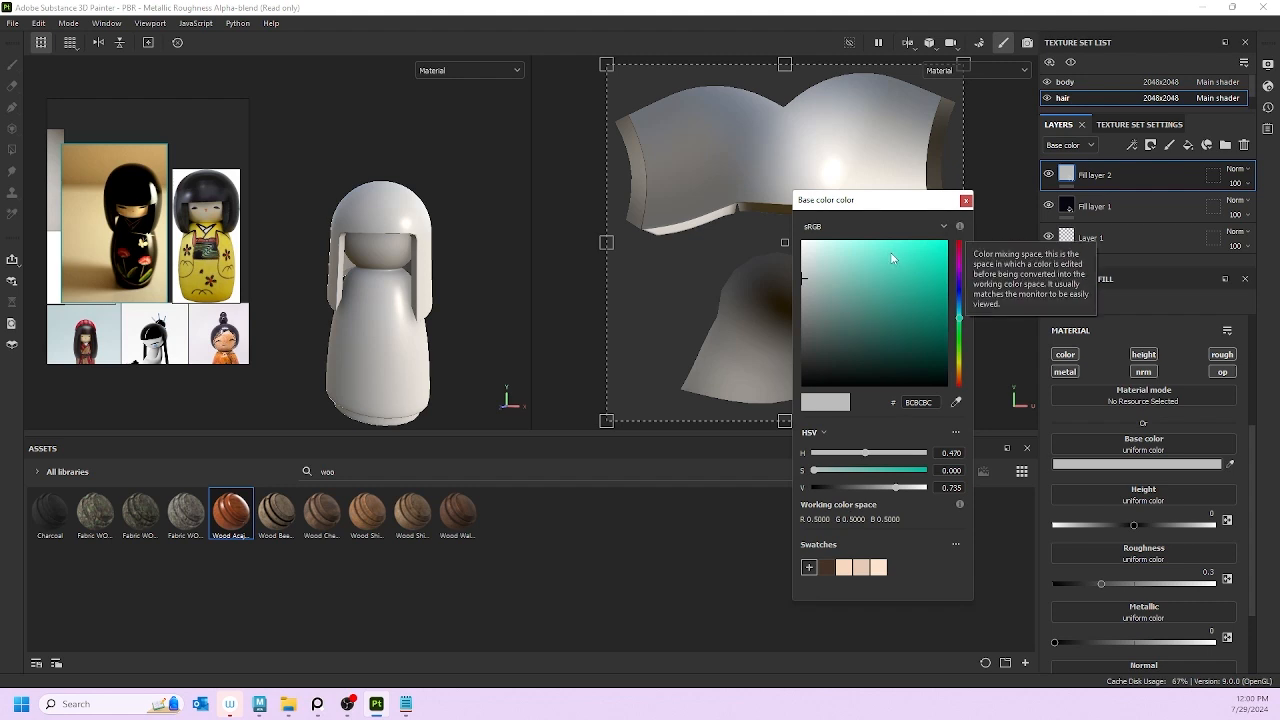
{"action": "left_click_drag", "start_coordinate": [894, 257], "coordinate": [924, 278]}
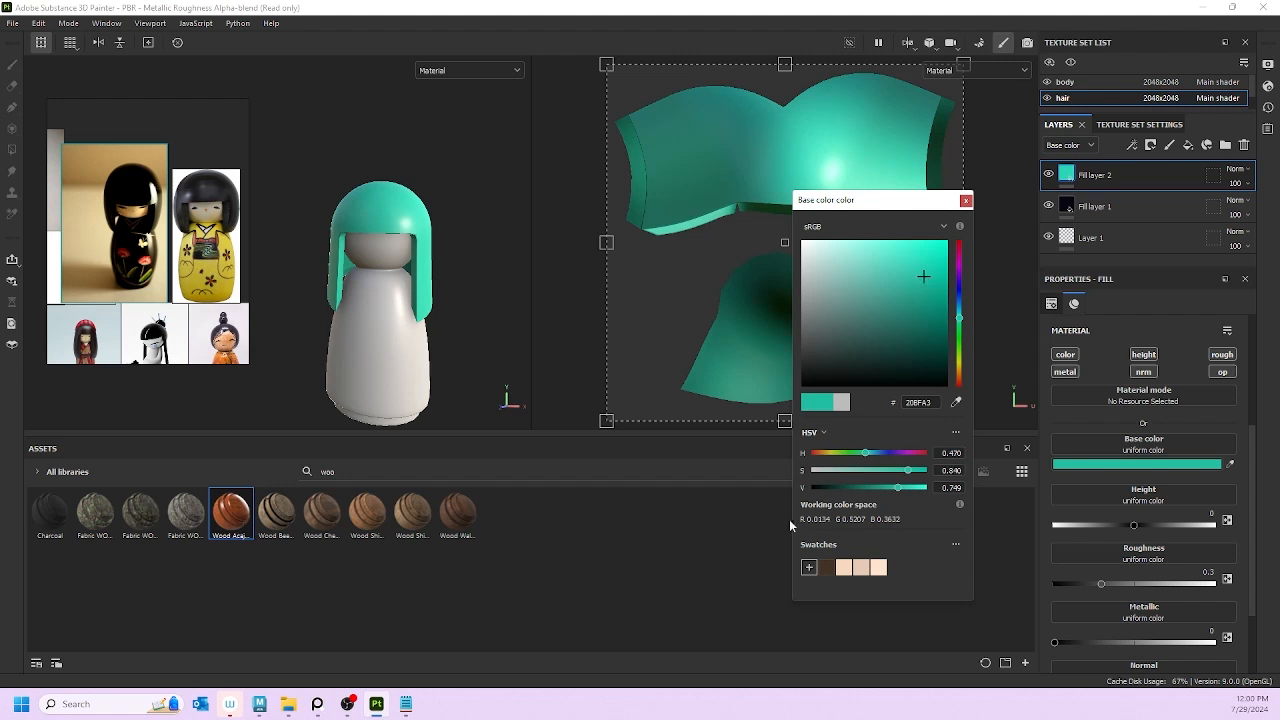
{"action": "left_click", "coordinate": [809, 567]}
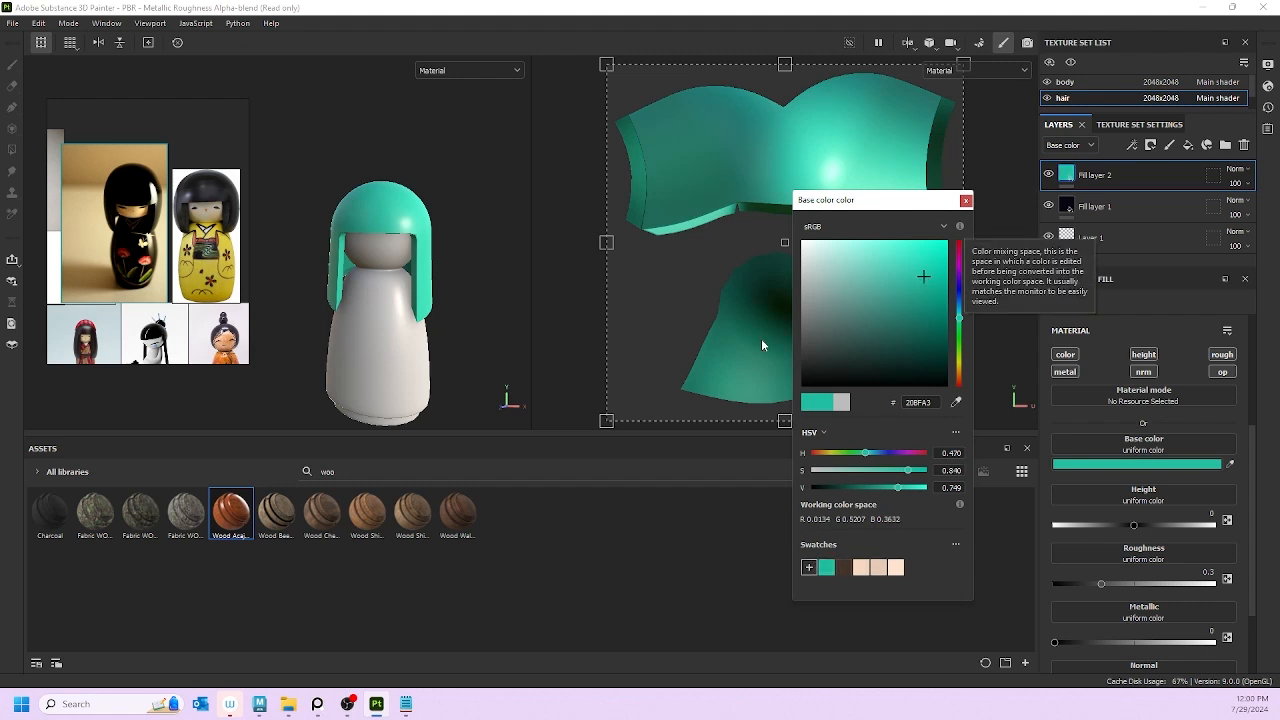
{"action": "left_click", "coordinate": [966, 202]}
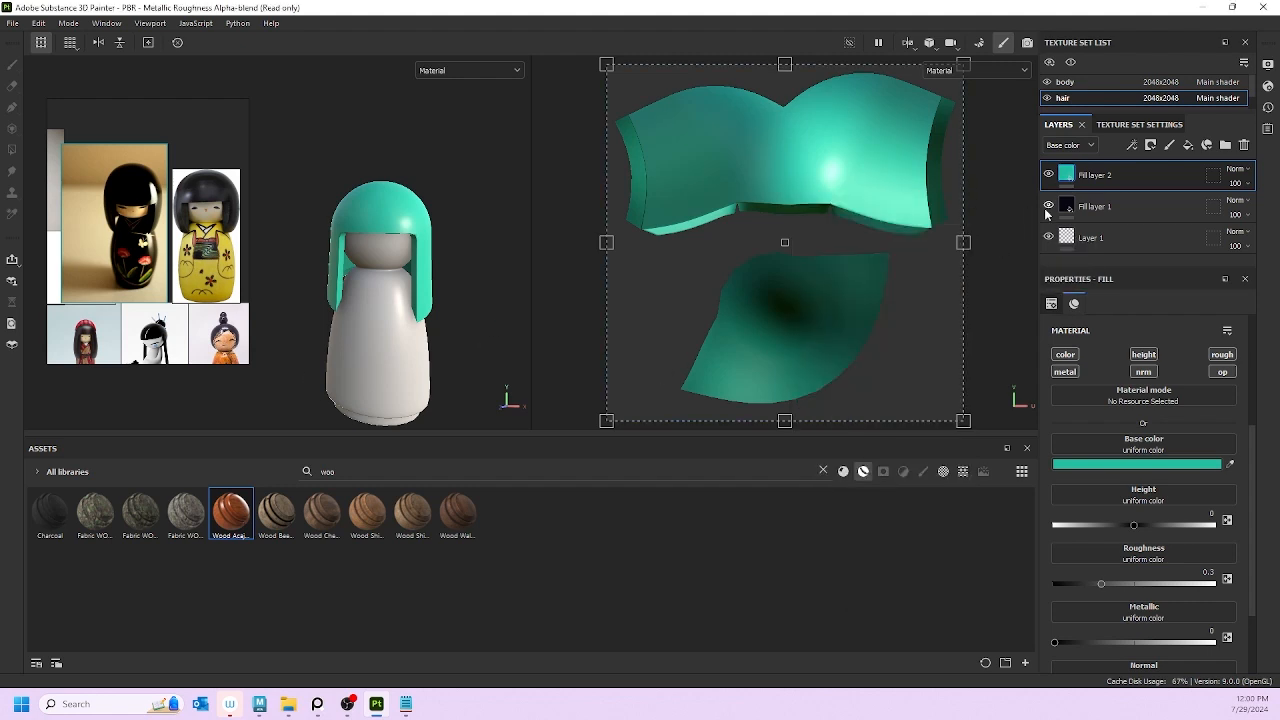
Step: Give the teal fill a black mask with a Blur filter at about 3.08, then select the mask
{"action": "right_click", "coordinate": [1142, 178]}
{"action": "left_click", "coordinate": [1140, 25]}
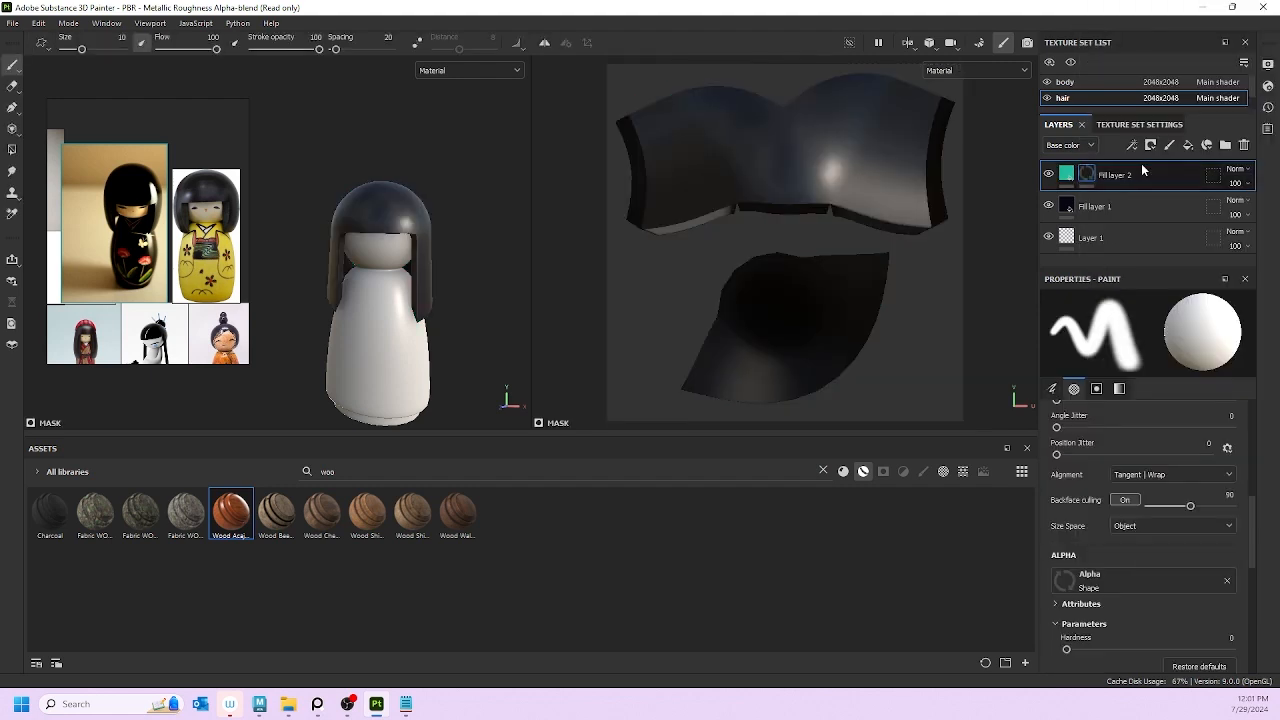
{"action": "right_click", "coordinate": [1080, 182]}
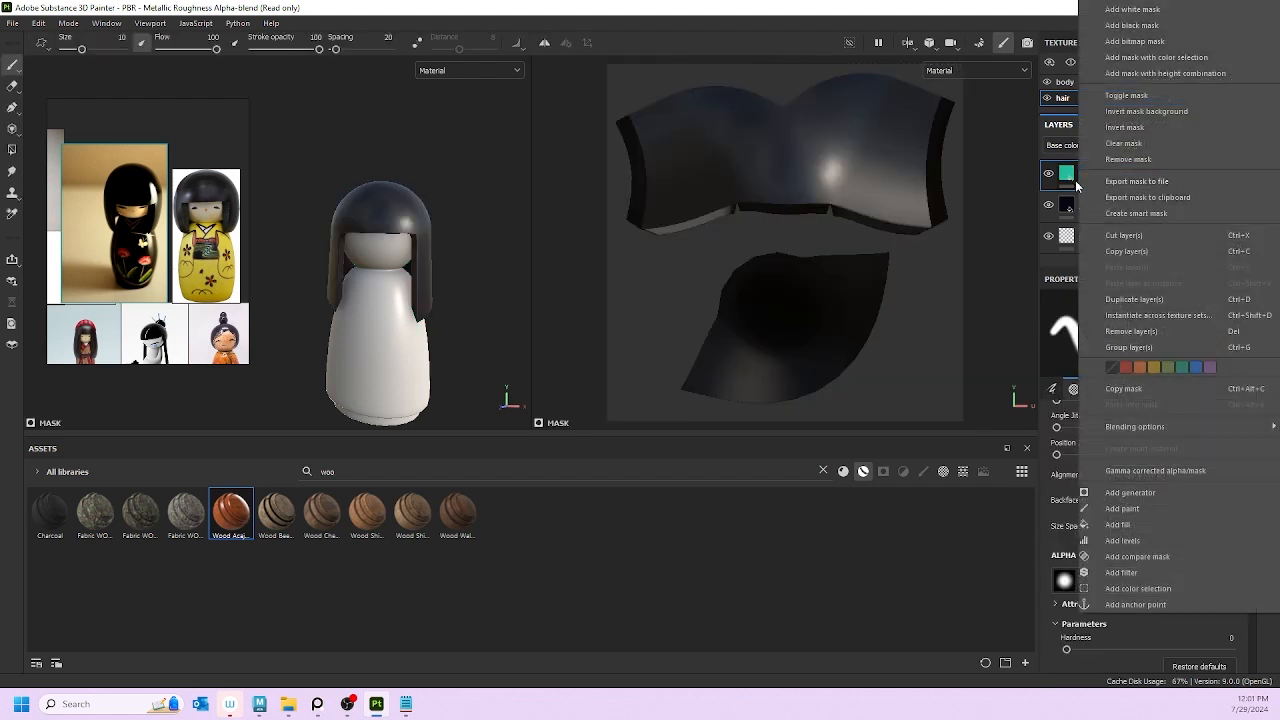
{"action": "left_click", "coordinate": [1130, 574]}
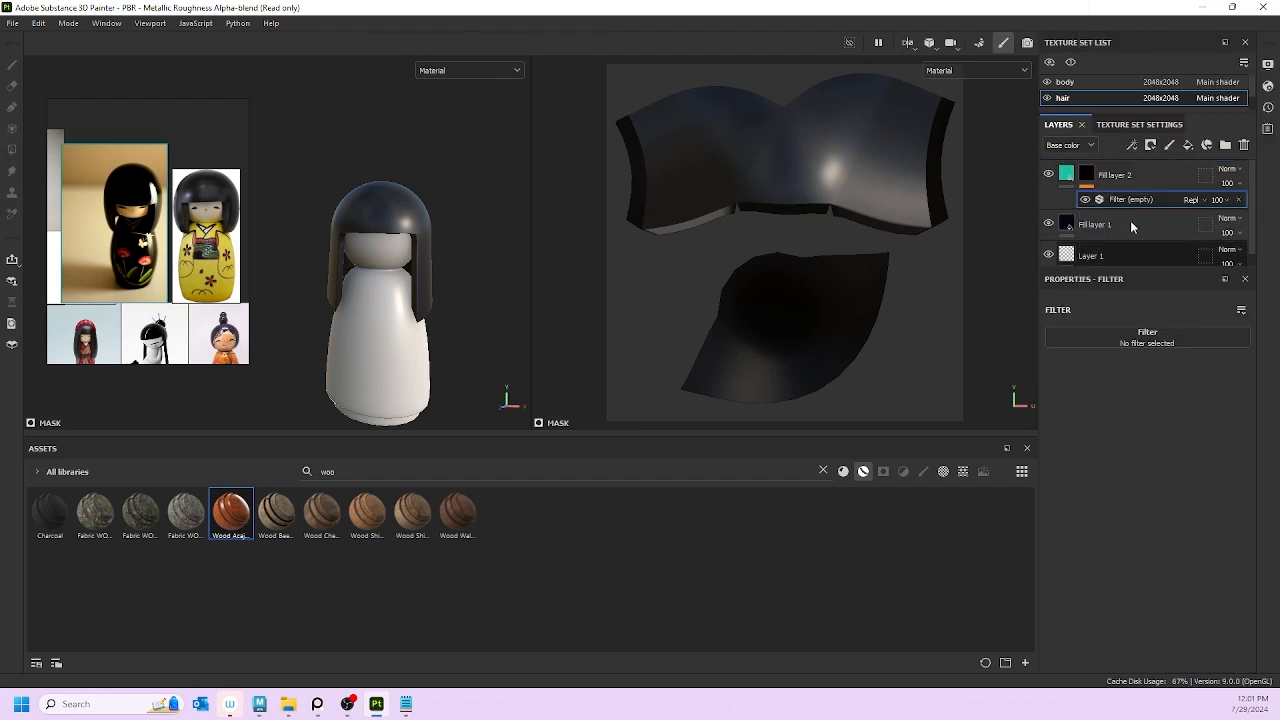
{"action": "left_click", "coordinate": [1185, 337]}
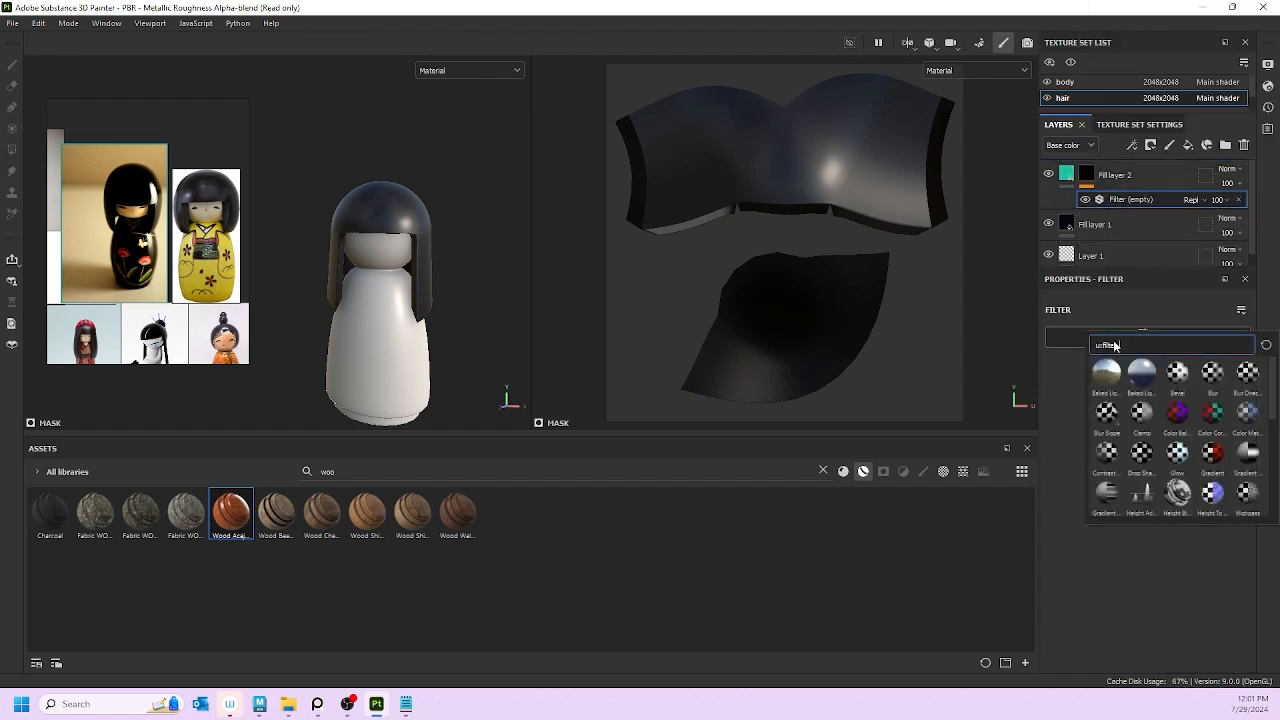
{"action": "left_click", "coordinate": [1213, 374]}
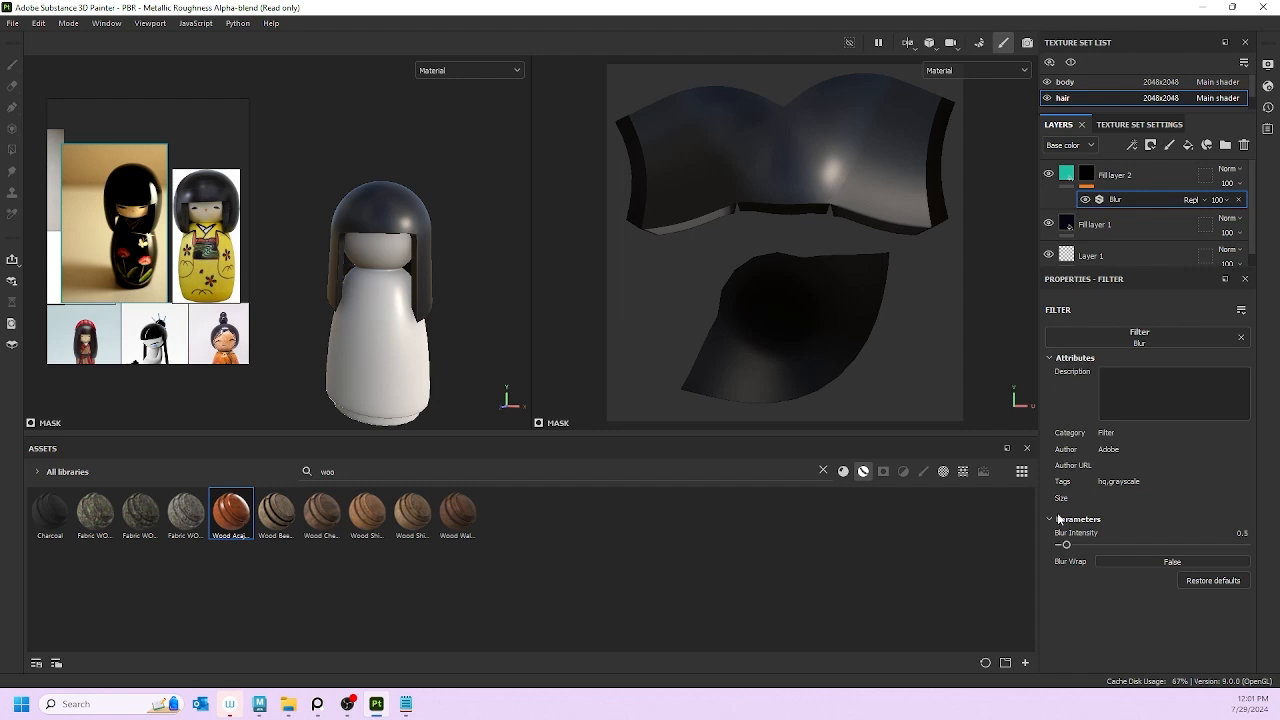
{"action": "left_click_drag", "start_coordinate": [1068, 545], "coordinate": [1096, 545]}
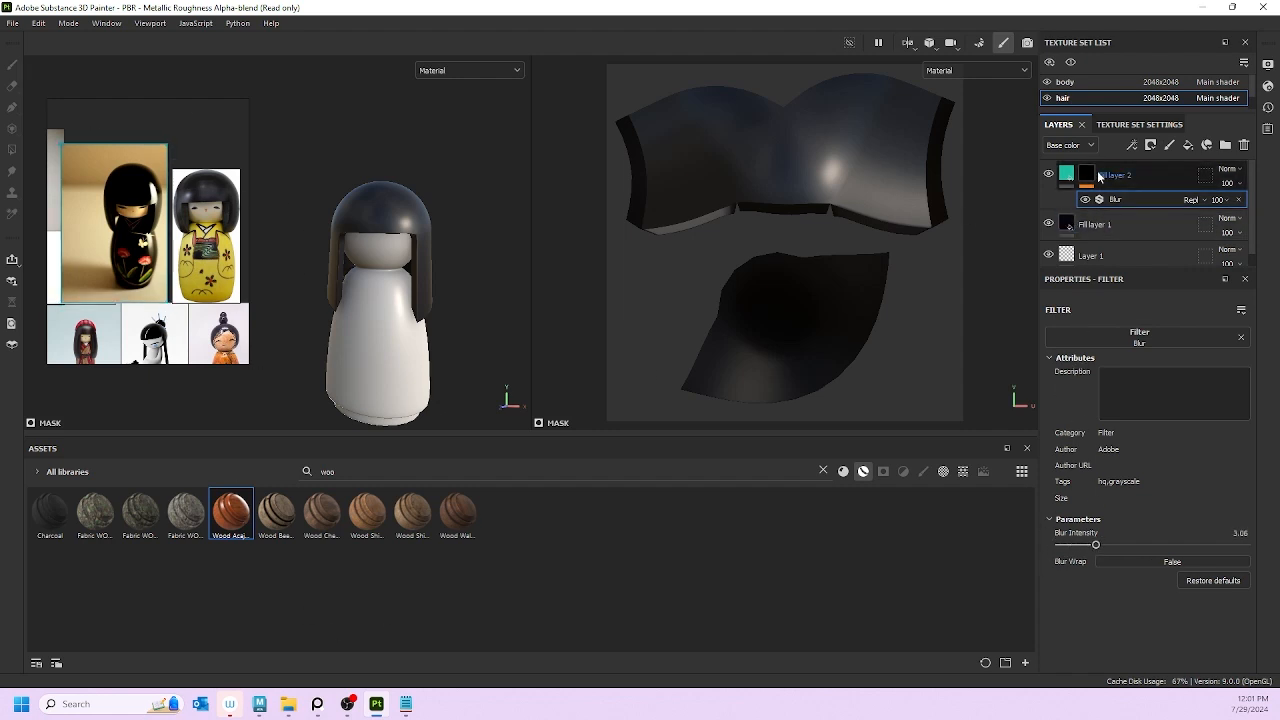
{"action": "left_click", "coordinate": [1106, 176]}
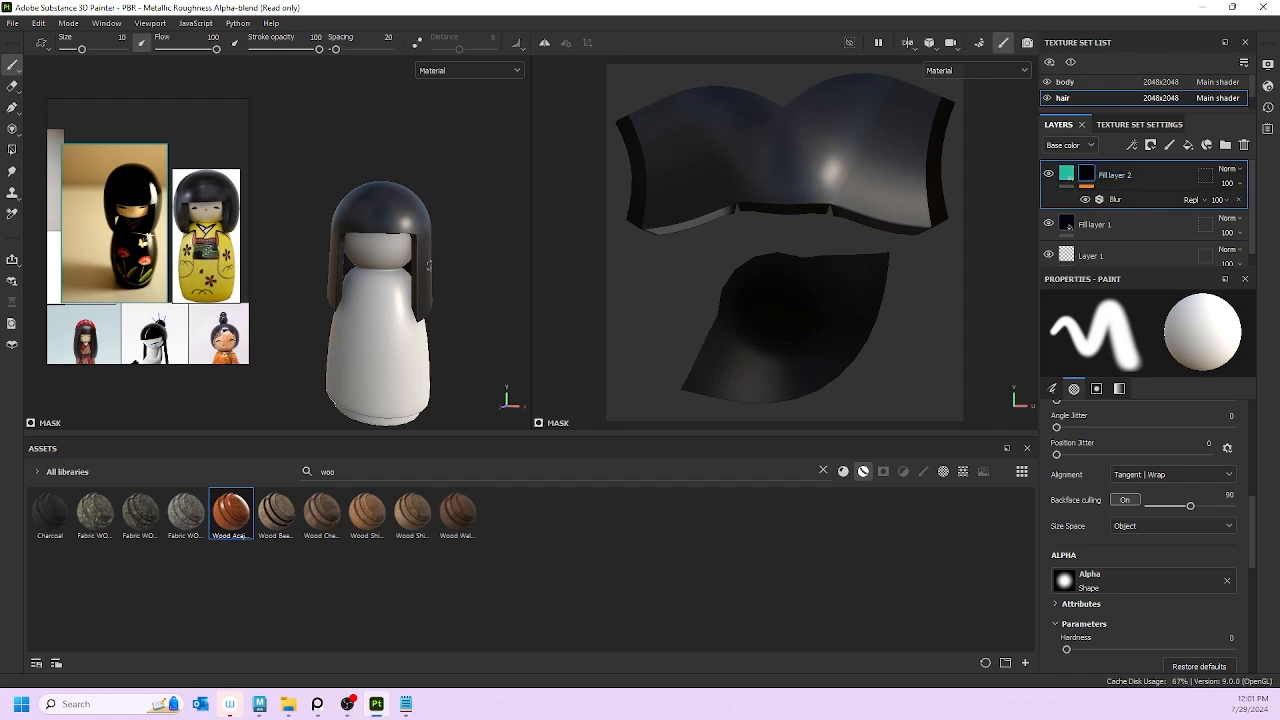
Step: Dab teal on the hair to test the brush and disable pen pressure on size
{"action": "scroll", "coordinate": [431, 300], "scroll_direction": "up", "scroll_amount": 5}
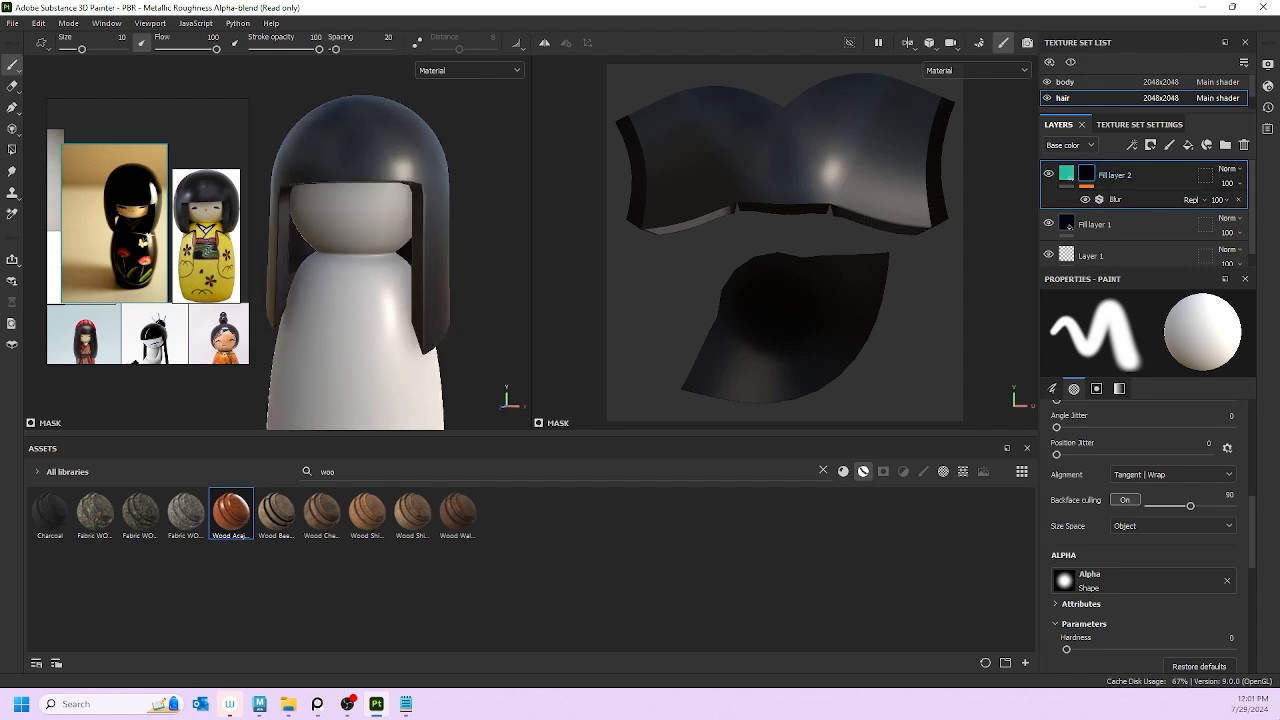
{"action": "scroll", "coordinate": [1157, 450], "scroll_direction": "up", "scroll_amount": 5}
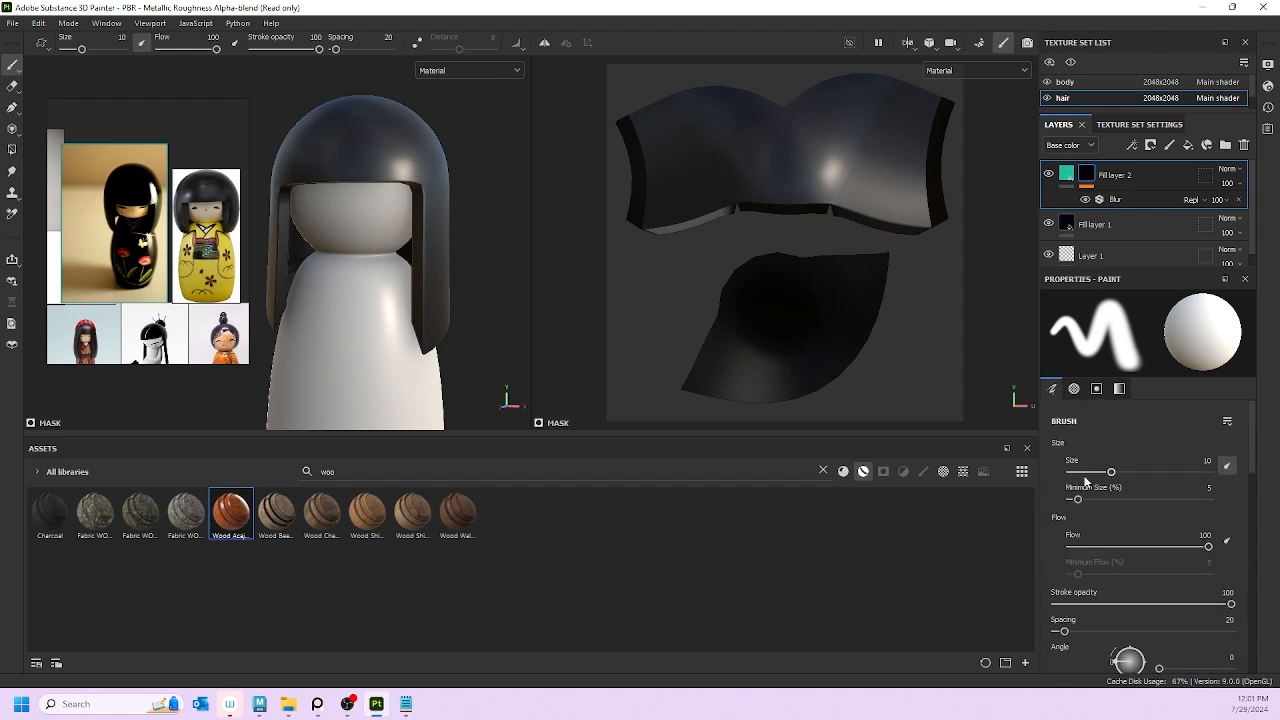
{"action": "scroll", "coordinate": [1163, 488], "scroll_direction": "up", "scroll_amount": 2}
{"action": "left_click", "coordinate": [434, 320]}
{"action": "left_click", "coordinate": [1225, 468]}
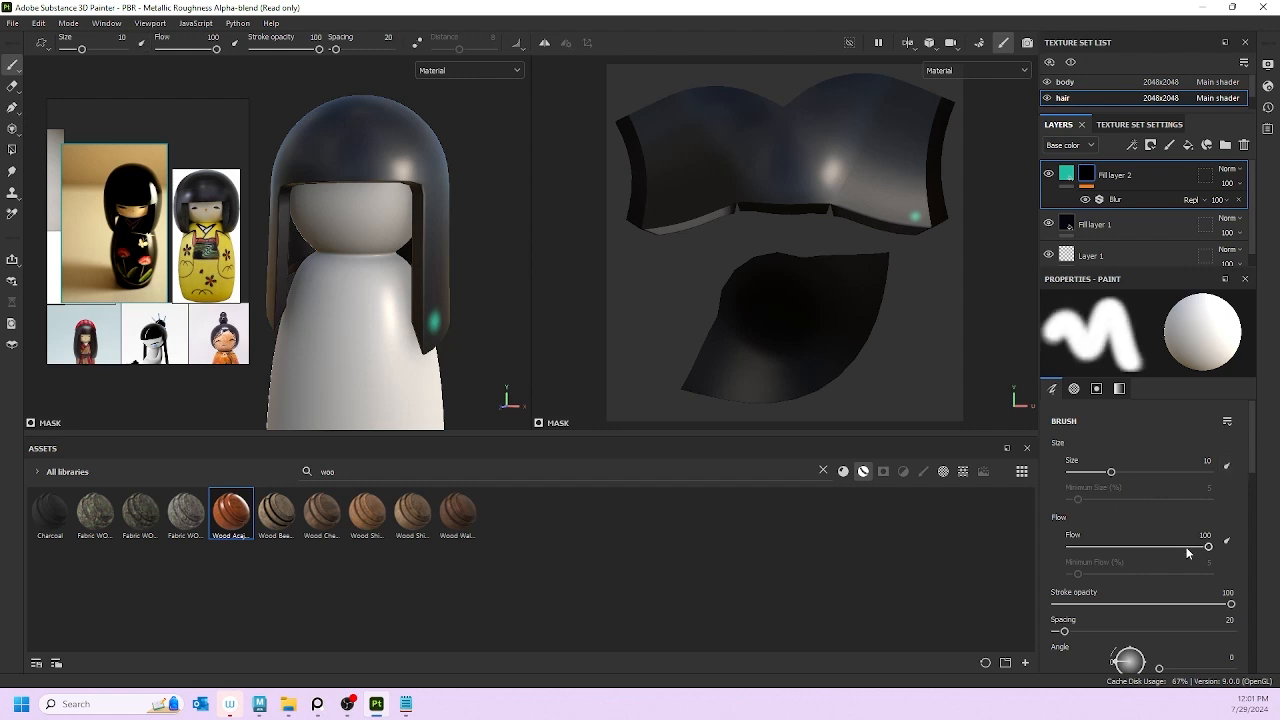
Step: Set the brush to Size 21.54, Flow 8, Stroke opacity 82 and Spacing 10
{"action": "left_click_drag", "start_coordinate": [1208, 549], "coordinate": [1093, 549]}
{"action": "scroll", "coordinate": [1122, 570], "scroll_direction": "down", "scroll_amount": 2}
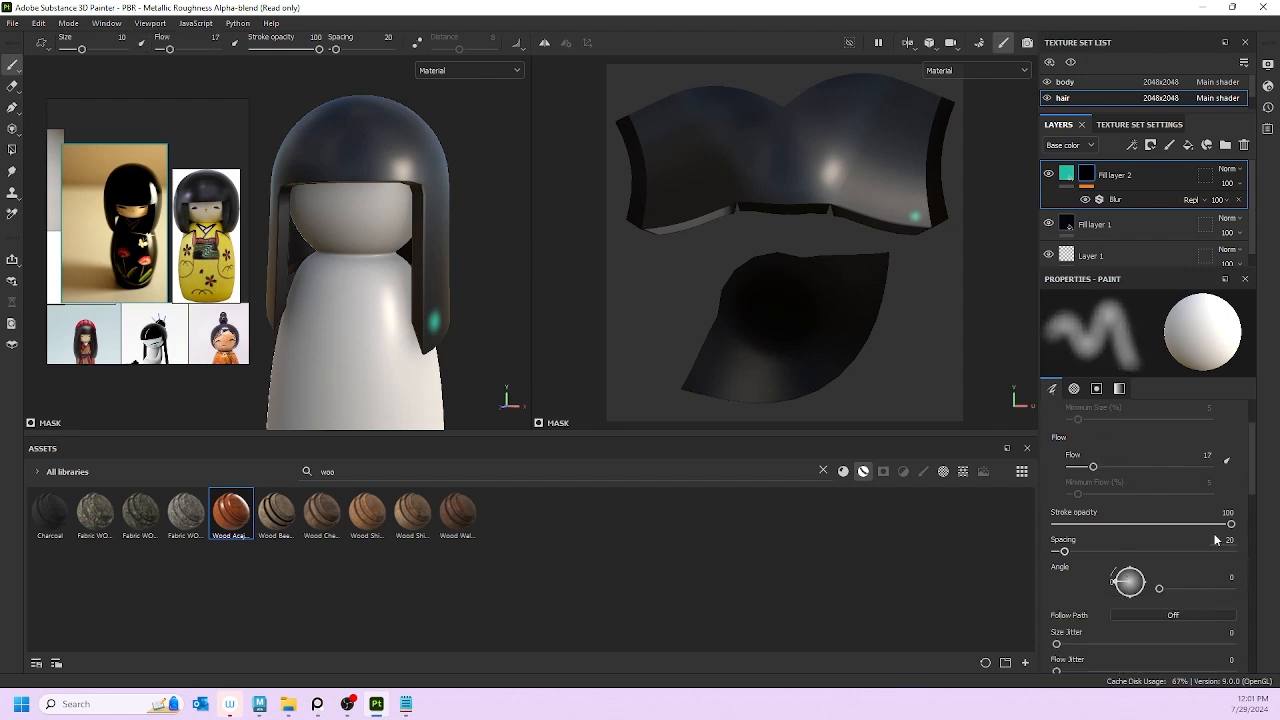
{"action": "mouse_move", "coordinate": [1230, 527]}
{"action": "left_mouse_down"}
{"action": "mouse_move", "coordinate": [1186, 527]}
{"action": "mouse_move", "coordinate": [1229, 527]}
{"action": "mouse_move", "coordinate": [1199, 527]}
{"action": "left_mouse_up"}
{"action": "mouse_move", "coordinate": [1064, 555]}
{"action": "left_mouse_down"}
{"action": "mouse_move", "coordinate": [1085, 555]}
{"action": "mouse_move", "coordinate": [996, 554]}
{"action": "mouse_move", "coordinate": [1062, 554]}
{"action": "left_mouse_up"}
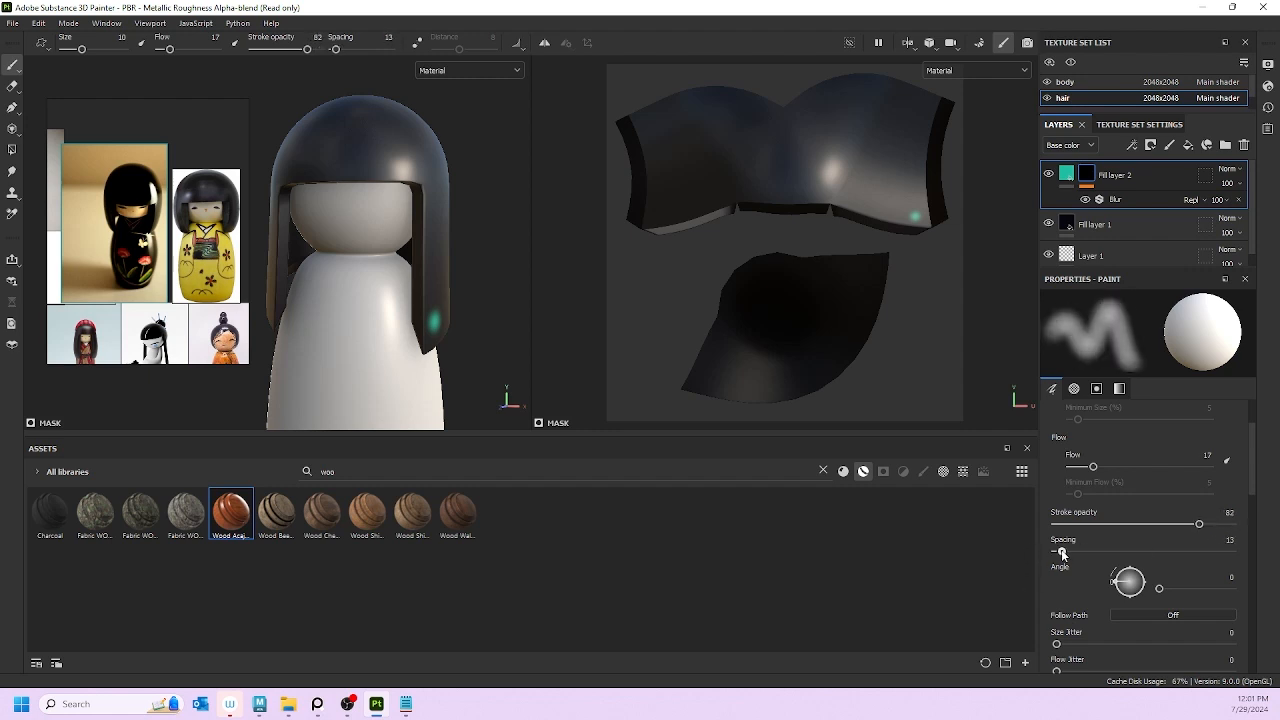
{"action": "scroll", "coordinate": [1100, 560], "scroll_direction": "down", "scroll_amount": 5}
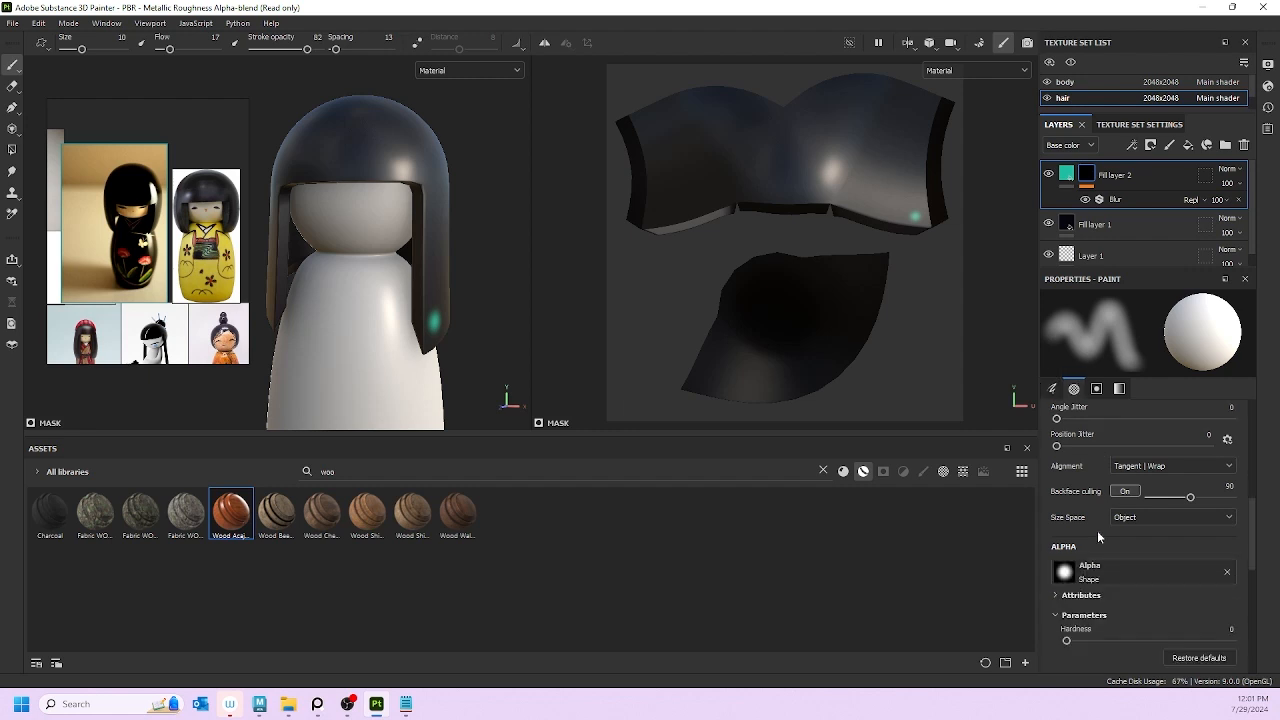
{"action": "scroll", "coordinate": [1098, 538], "scroll_direction": "down", "scroll_amount": 3}
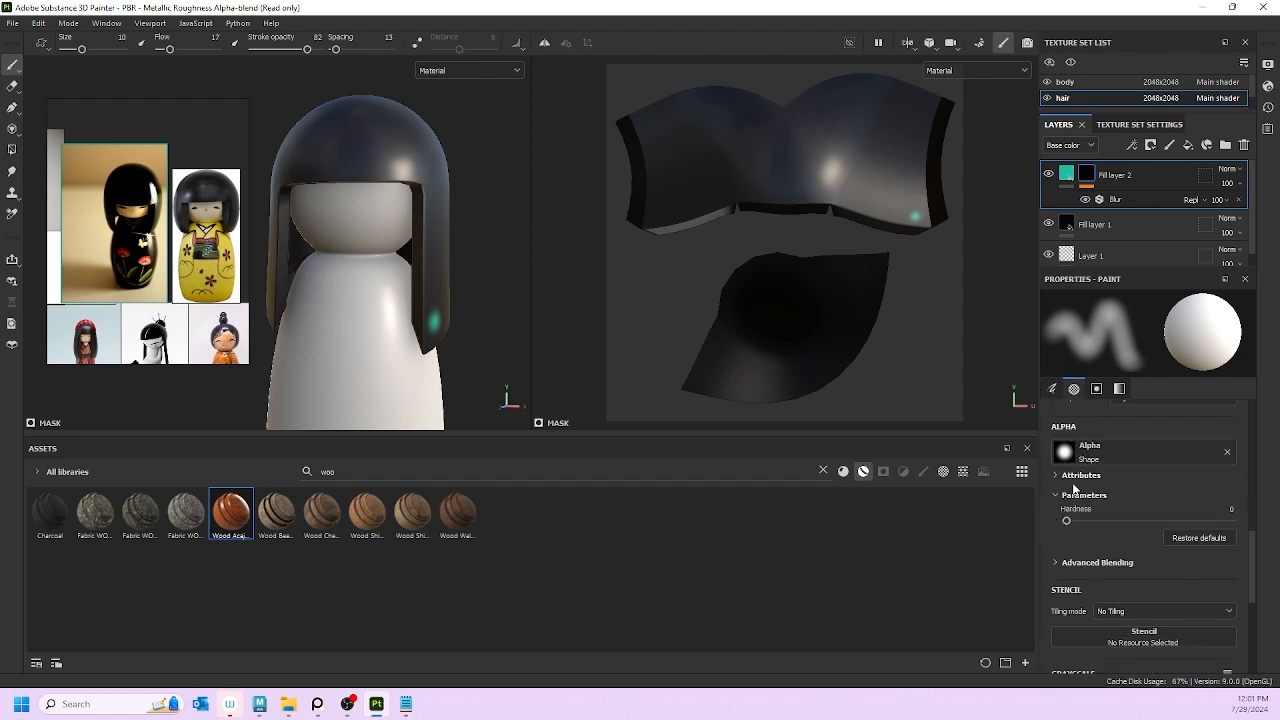
{"action": "scroll", "coordinate": [1075, 487], "scroll_direction": "up", "scroll_amount": 6}
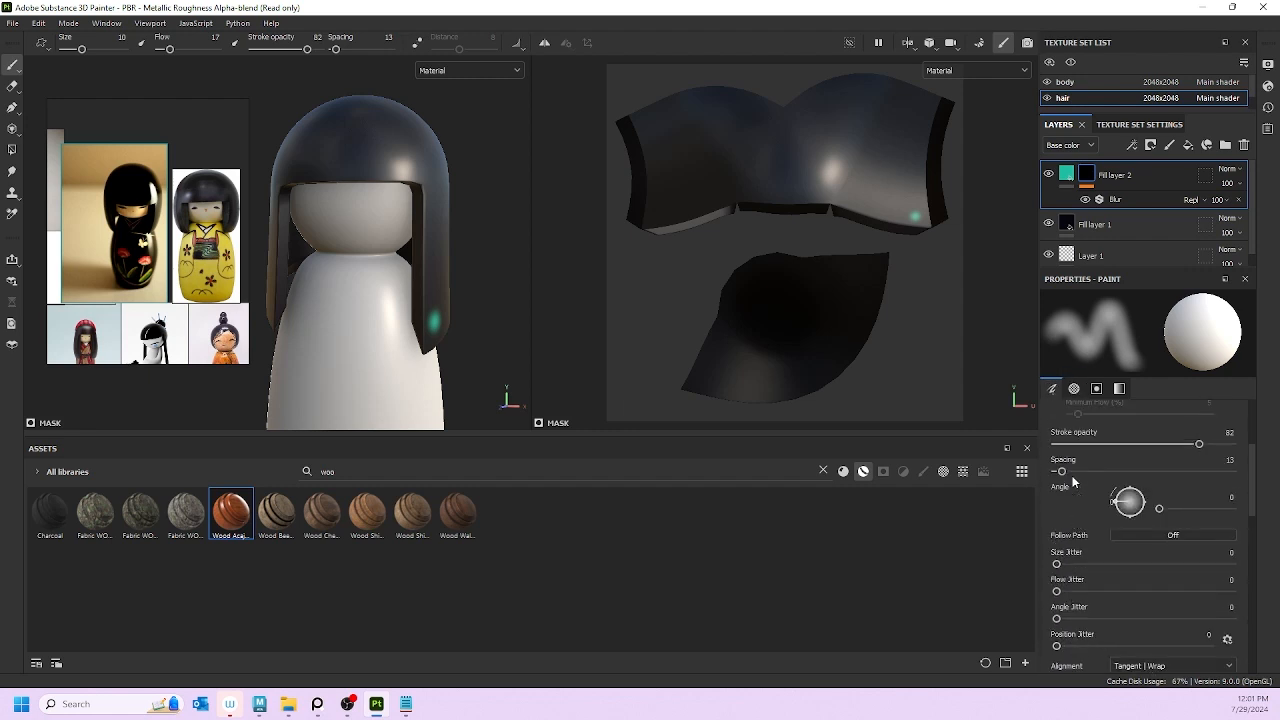
{"action": "left_click_drag", "start_coordinate": [1063, 475], "coordinate": [1134, 474]}
{"action": "scroll", "coordinate": [1144, 462], "scroll_direction": "up", "scroll_amount": 1}
{"action": "scroll", "coordinate": [1160, 524], "scroll_direction": "up", "scroll_amount": 1}
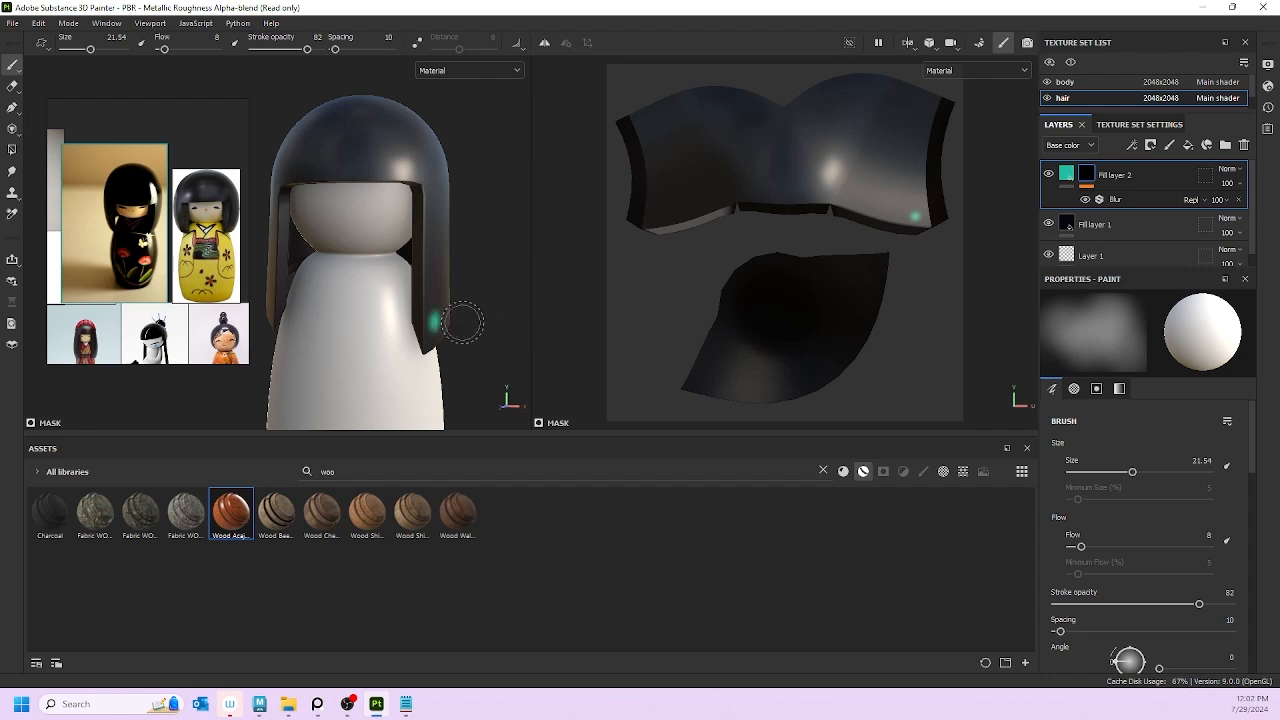
Step: Paint a teal band along the hair's lower edge on the side and back
{"action": "mouse_move", "coordinate": [463, 322]}
{"action": "left_mouse_down", "text": "alt"}
{"action": "mouse_move", "coordinate": [349, 354]}
{"action": "mouse_move", "coordinate": [418, 308]}
{"action": "left_mouse_up", "text": "alt"}
{"action": "mouse_move", "coordinate": [378, 345]}
{"action": "left_mouse_down"}
{"action": "mouse_move", "coordinate": [425, 350]}
{"action": "mouse_move", "coordinate": [408, 352]}
{"action": "mouse_move", "coordinate": [490, 312]}
{"action": "mouse_move", "coordinate": [445, 350]}
{"action": "mouse_move", "coordinate": [318, 366]}
{"action": "left_mouse_up"}
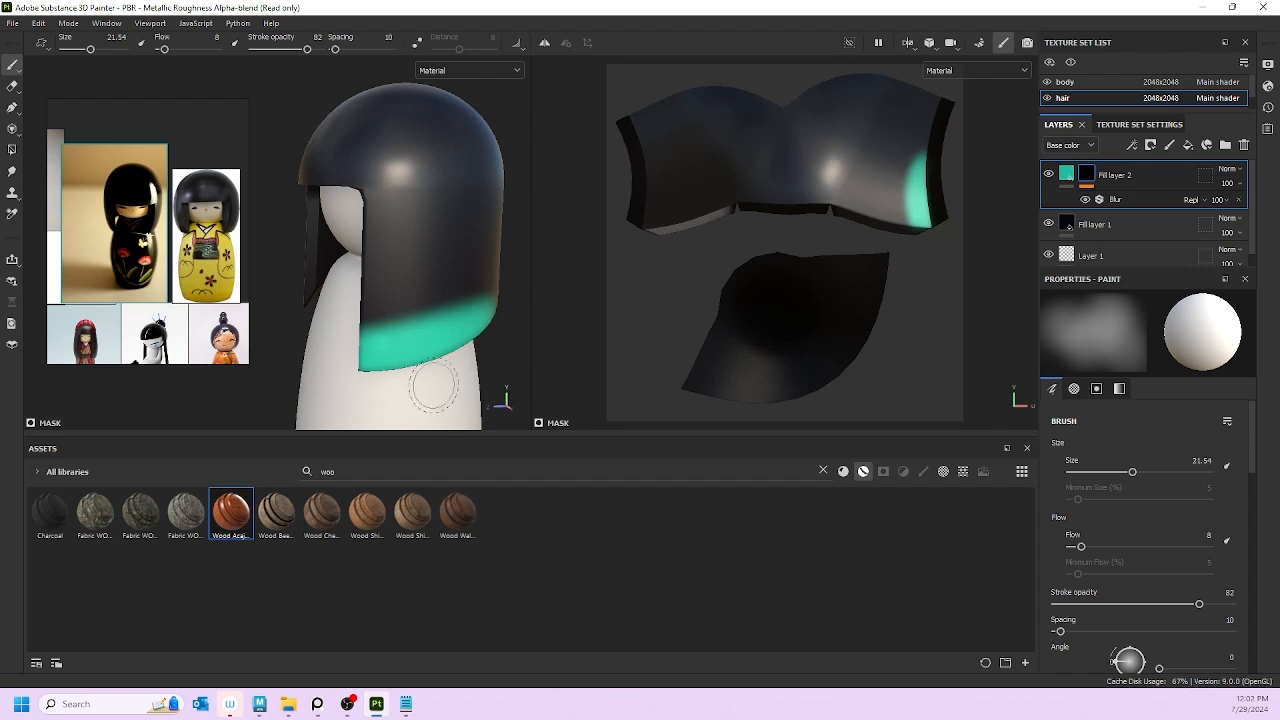
{"action": "mouse_move", "coordinate": [414, 357]}
{"action": "left_mouse_down", "text": "alt"}
{"action": "mouse_move", "coordinate": [443, 357]}
{"action": "mouse_move", "coordinate": [442, 305]}
{"action": "mouse_move", "coordinate": [500, 296]}
{"action": "mouse_move", "coordinate": [490, 290]}
{"action": "left_mouse_up", "text": "alt"}
{"action": "mouse_move", "coordinate": [398, 315]}
{"action": "left_mouse_down"}
{"action": "mouse_move", "coordinate": [308, 330]}
{"action": "mouse_move", "coordinate": [331, 352]}
{"action": "left_mouse_up"}
{"action": "left_click_drag", "start_coordinate": [436, 340], "coordinate": [290, 340], "text": "alt"}
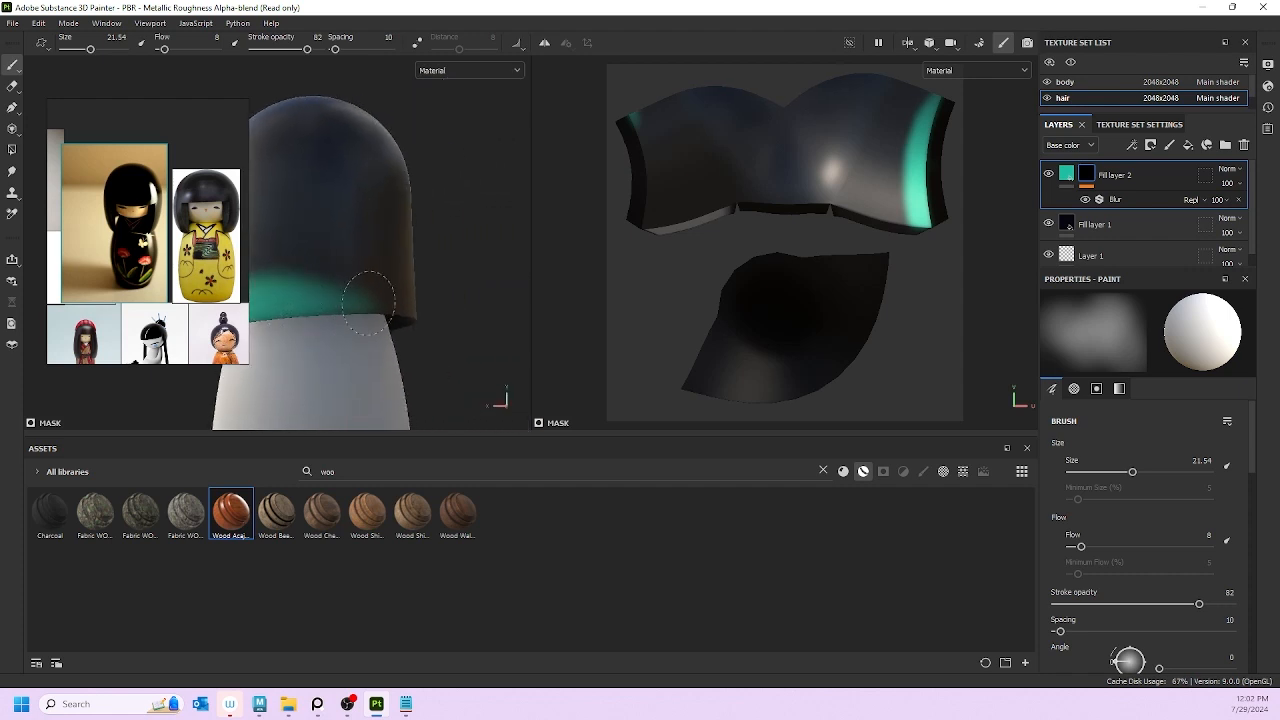
{"action": "mouse_move", "coordinate": [369, 303]}
{"action": "left_mouse_down"}
{"action": "mouse_move", "coordinate": [330, 291]}
{"action": "mouse_move", "coordinate": [380, 272]}
{"action": "mouse_move", "coordinate": [398, 286]}
{"action": "left_mouse_up"}
{"action": "left_click_drag", "start_coordinate": [430, 347], "coordinate": [447, 349], "text": "alt"}
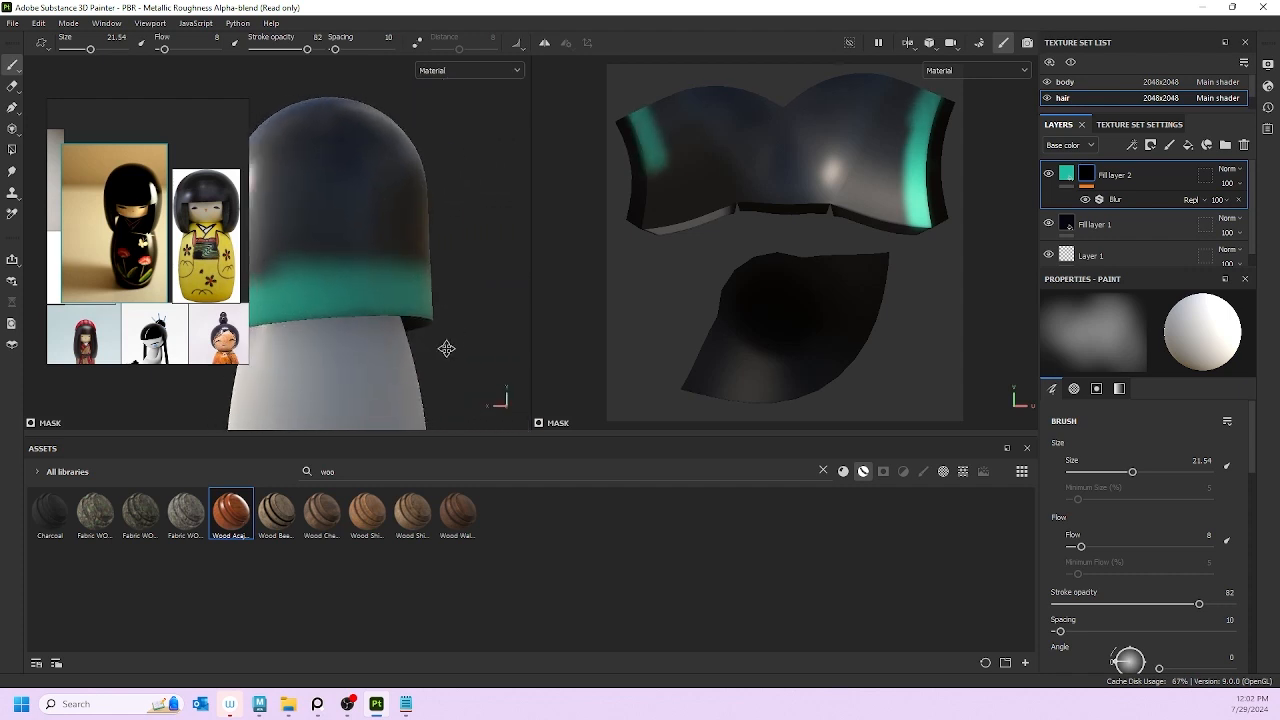
{"action": "middle_click_drag", "start_coordinate": [447, 349], "coordinate": [497, 351], "text": "alt"}
{"action": "left_click_drag", "start_coordinate": [312, 276], "coordinate": [283, 289]}
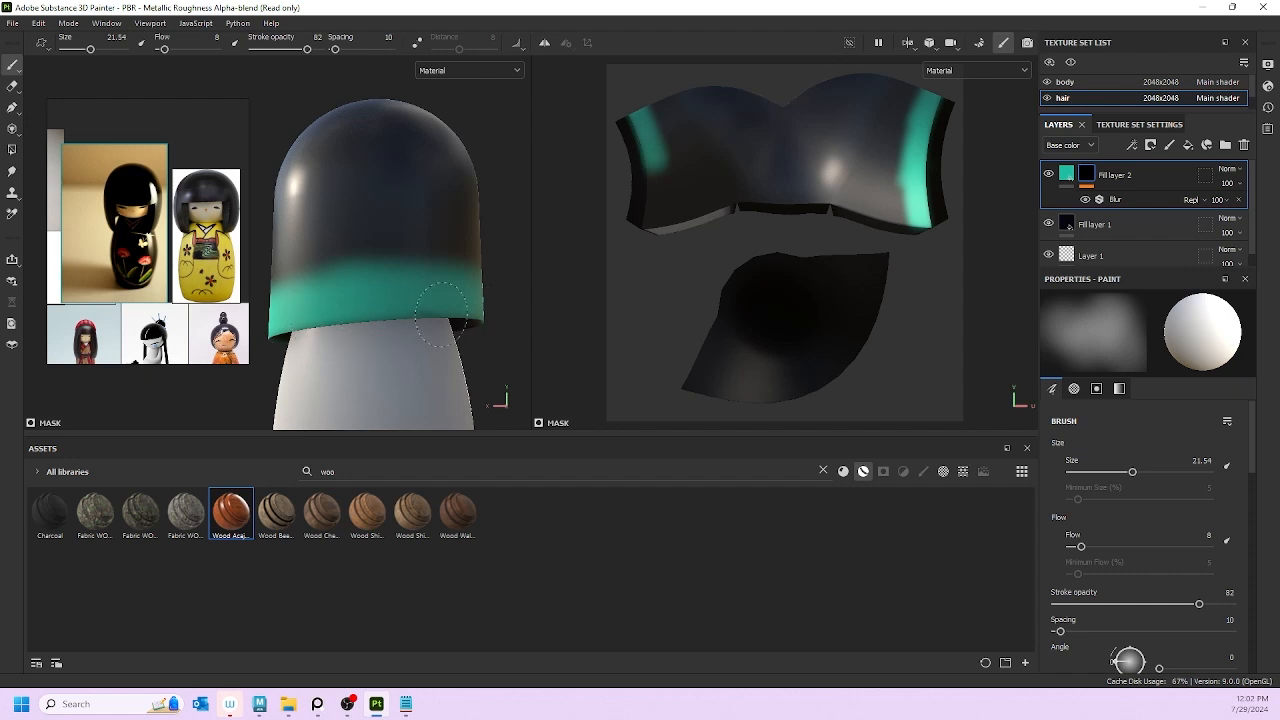
Step: Add teal up the left edge of the hair strand beside the body
{"action": "left_click_drag", "start_coordinate": [352, 328], "coordinate": [408, 343], "text": "alt"}
{"action": "right_click_drag", "start_coordinate": [408, 343], "coordinate": [436, 347], "text": "alt"}
{"action": "left_click_drag", "start_coordinate": [436, 347], "coordinate": [277, 323], "text": "alt"}
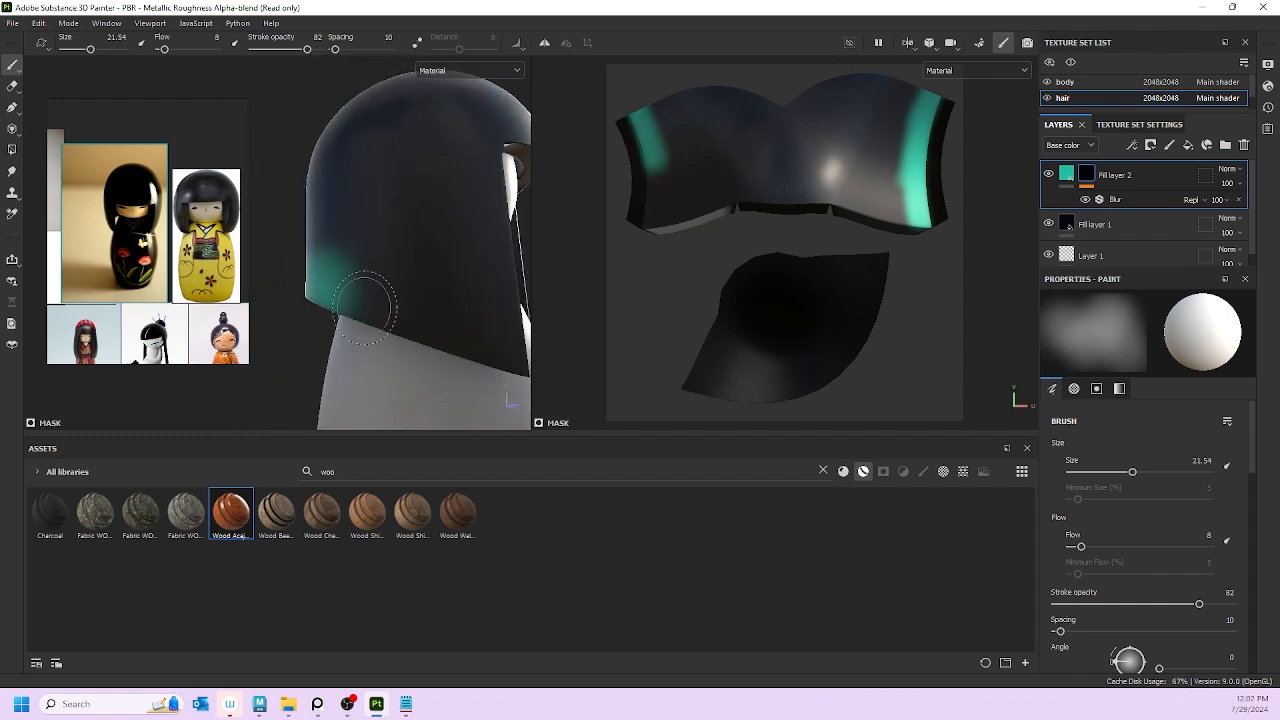
{"action": "mouse_move", "coordinate": [499, 376]}
{"action": "left_mouse_down", "text": "alt"}
{"action": "mouse_move", "coordinate": [394, 314]}
{"action": "mouse_move", "coordinate": [268, 284]}
{"action": "left_mouse_up", "text": "alt"}
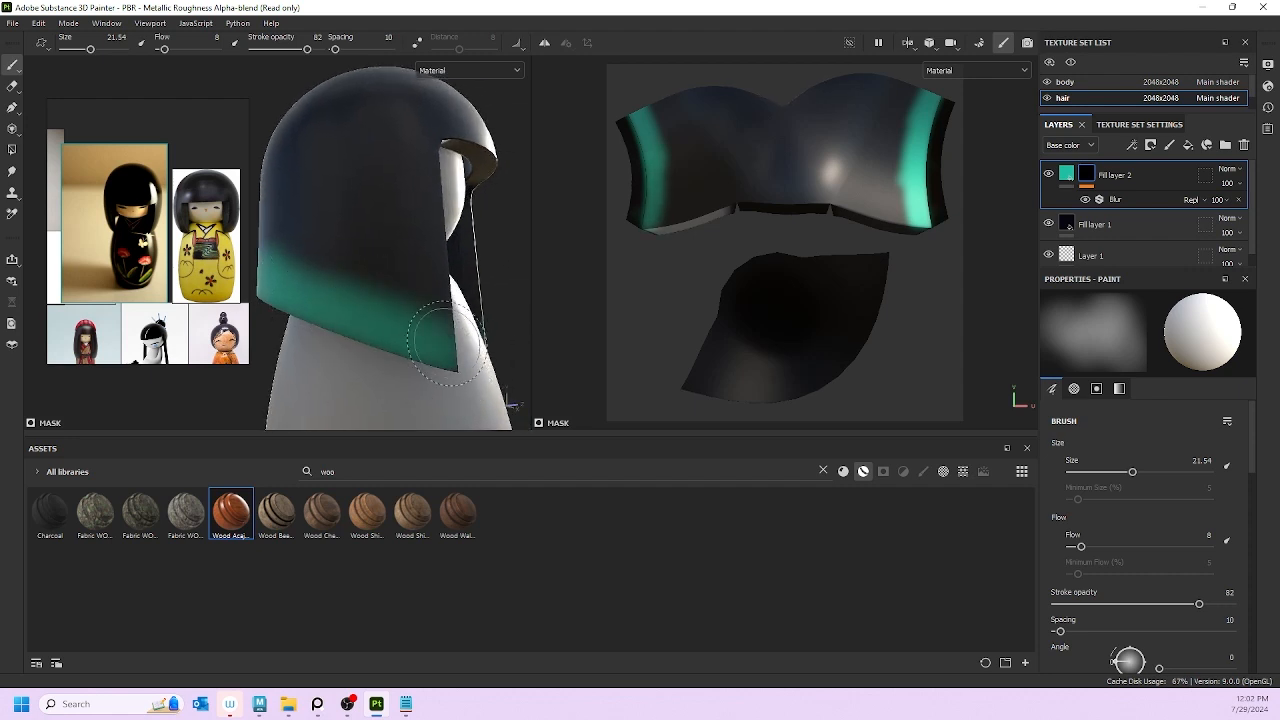
{"action": "left_click_drag", "start_coordinate": [447, 342], "coordinate": [320, 370], "text": "alt"}
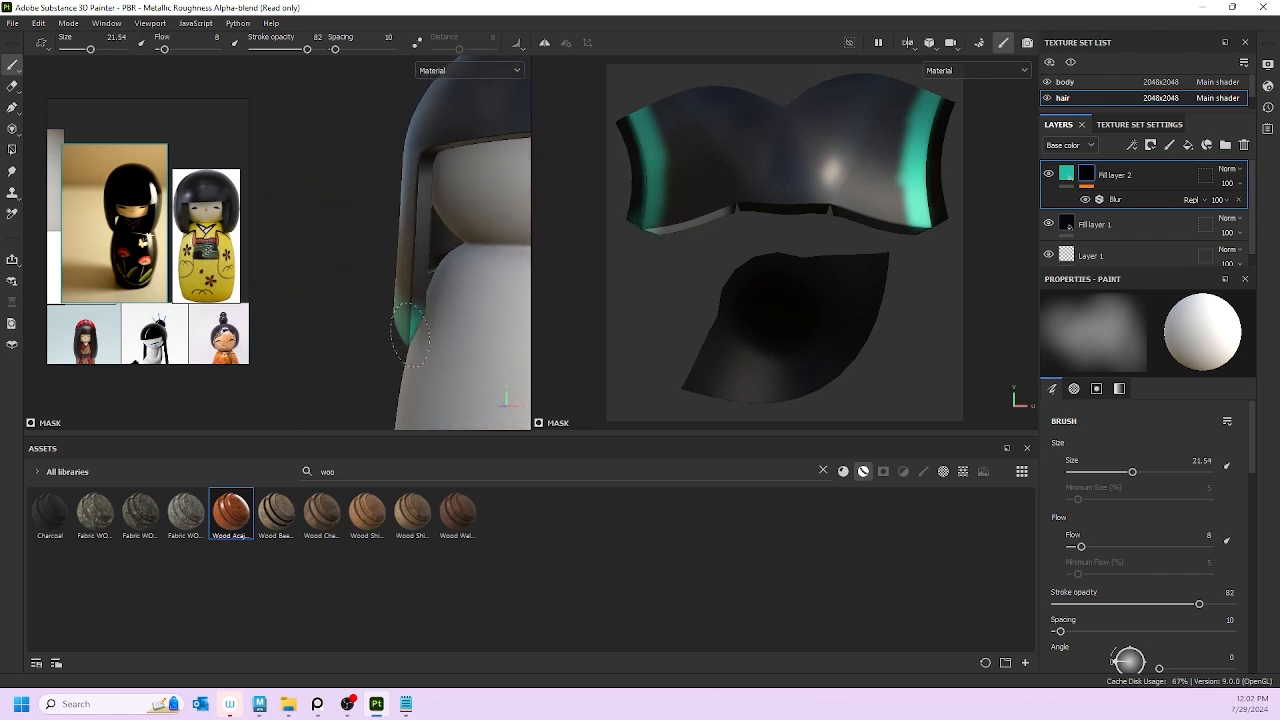
{"action": "left_click_drag", "start_coordinate": [402, 334], "coordinate": [401, 323]}
{"action": "middle_click_drag", "start_coordinate": [454, 315], "coordinate": [277, 346], "text": "alt"}
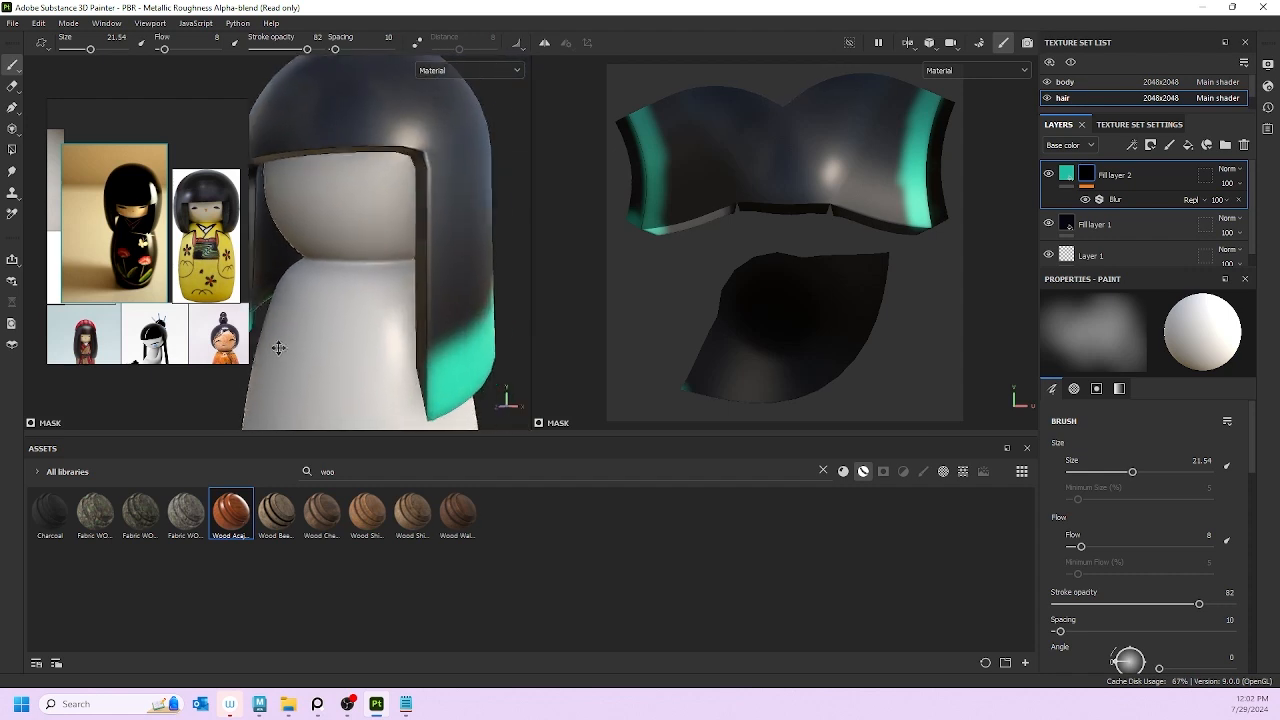
{"action": "left_click_drag", "start_coordinate": [397, 371], "coordinate": [484, 381], "text": "alt"}
{"action": "left_click_drag", "start_coordinate": [441, 343], "coordinate": [428, 332], "text": "alt"}
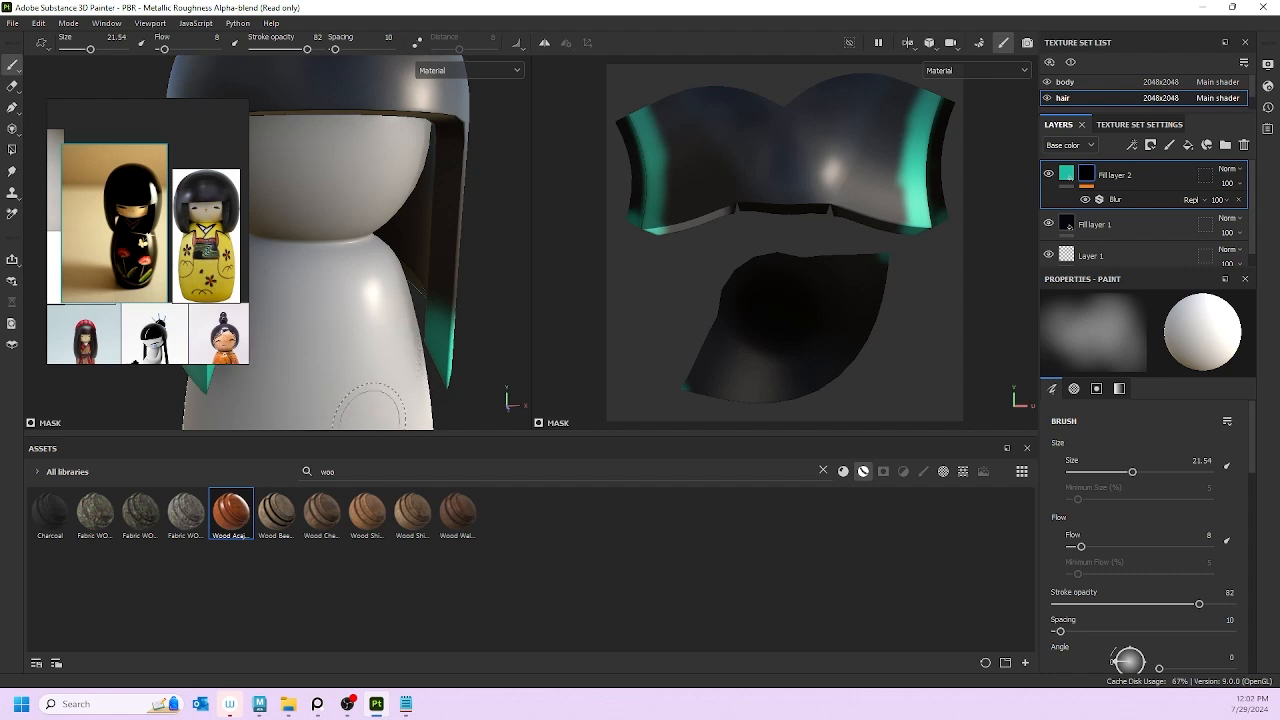
Step: Check the kokeshi reference, then paint teal along the outer edges of the hair UV islands
{"action": "left_click", "coordinate": [110, 220]}
{"action": "key", "text": "alt+Tab"}
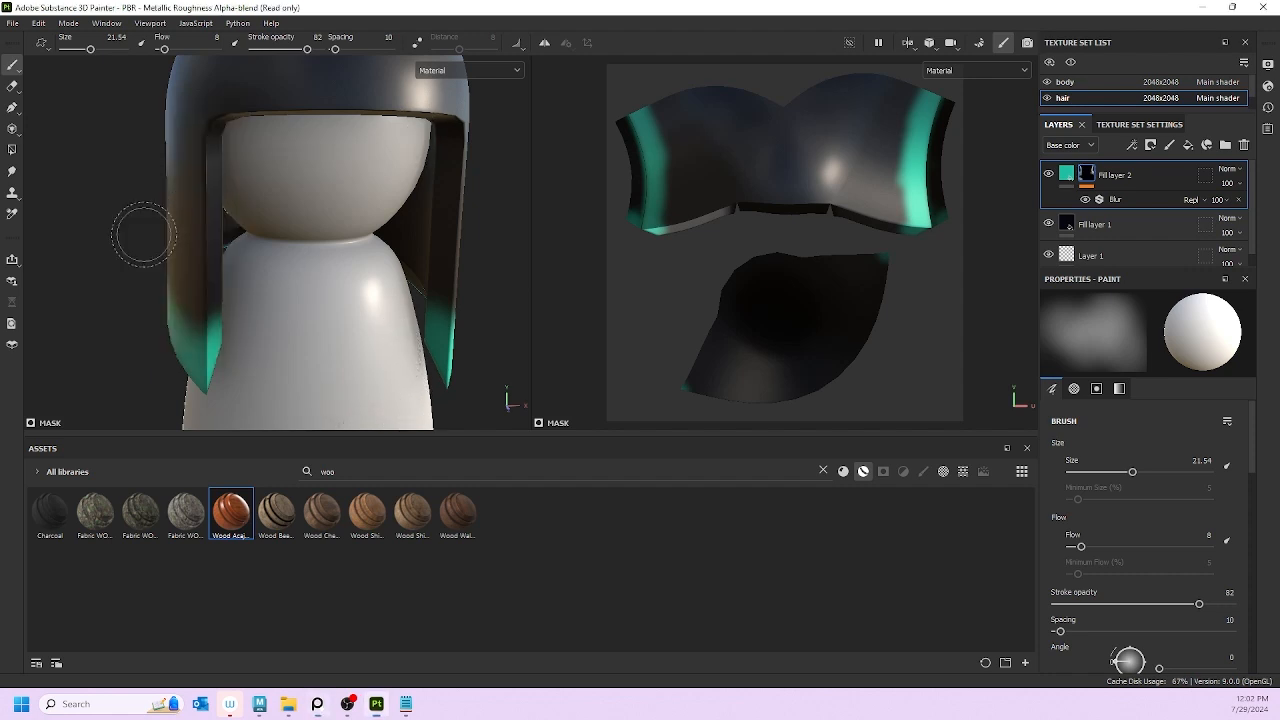
{"action": "scroll", "coordinate": [240, 275], "scroll_direction": "down", "scroll_amount": 4}
{"action": "mouse_move", "coordinate": [276, 255]}
{"action": "left_mouse_down", "text": "alt"}
{"action": "mouse_move", "coordinate": [132, 257]}
{"action": "mouse_move", "coordinate": [600, 252]}
{"action": "mouse_move", "coordinate": [224, 267]}
{"action": "mouse_move", "coordinate": [163, 251]}
{"action": "mouse_move", "coordinate": [171, 238]}
{"action": "left_mouse_up", "text": "alt"}
{"action": "mouse_move", "coordinate": [624, 114]}
{"action": "left_mouse_down"}
{"action": "mouse_move", "coordinate": [636, 200]}
{"action": "mouse_move", "coordinate": [620, 122]}
{"action": "left_mouse_up"}
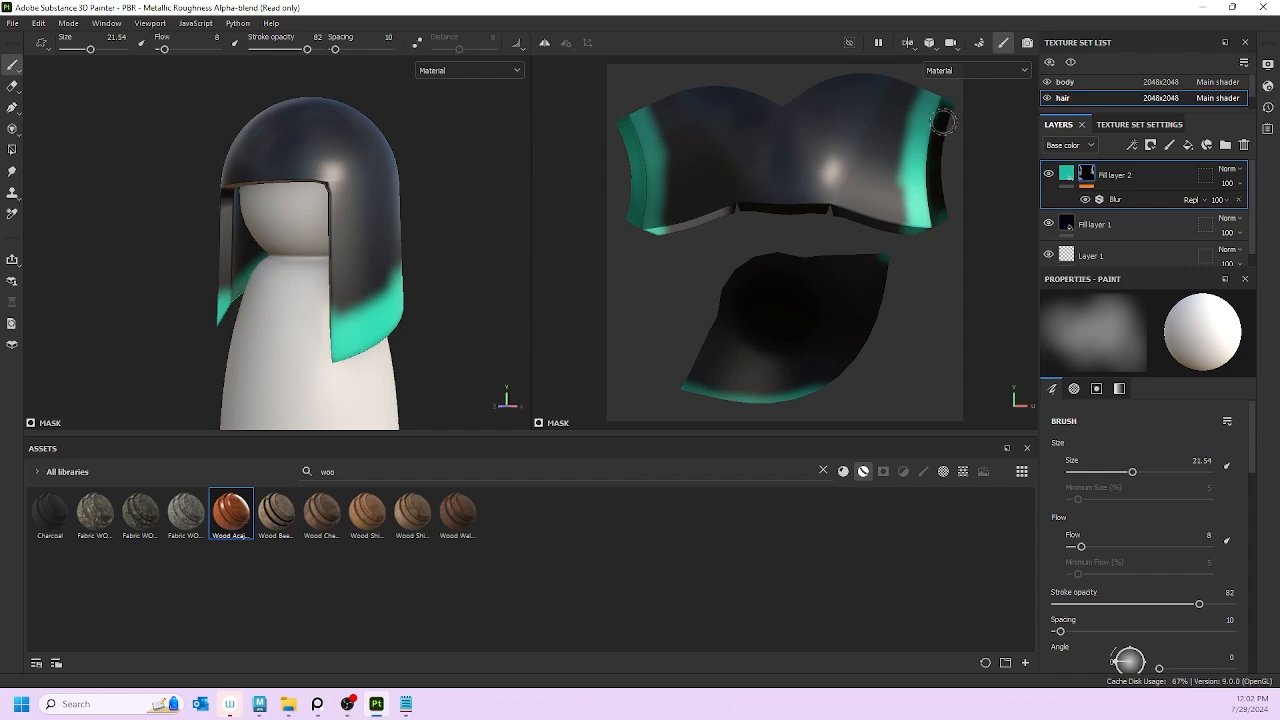
Step: Brighten teal along the right and bottom edges of the hair's UV islands
{"action": "mouse_move", "coordinate": [943, 120]}
{"action": "left_mouse_down"}
{"action": "mouse_move", "coordinate": [944, 140]}
{"action": "mouse_move", "coordinate": [937, 113]}
{"action": "left_mouse_up"}
{"action": "left_click_drag", "start_coordinate": [941, 160], "coordinate": [942, 211]}
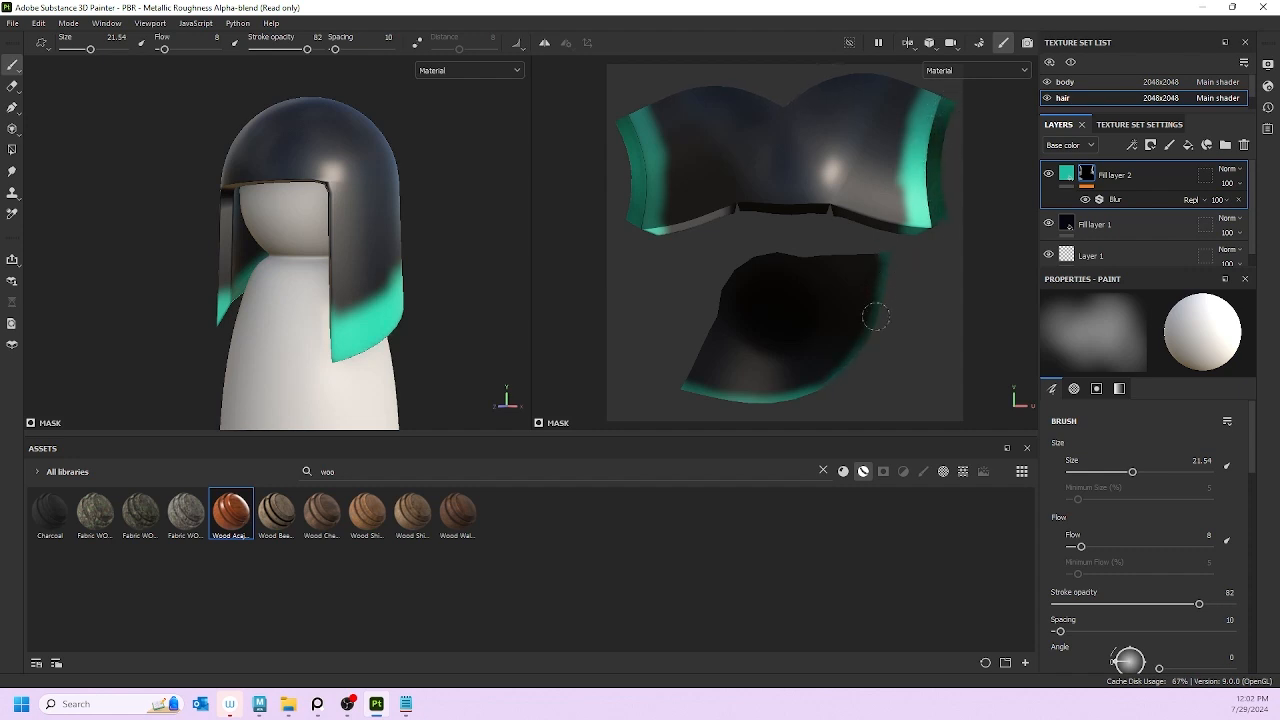
{"action": "mouse_move", "coordinate": [835, 375]}
{"action": "left_mouse_down"}
{"action": "mouse_move", "coordinate": [765, 400]}
{"action": "mouse_move", "coordinate": [680, 365]}
{"action": "mouse_move", "coordinate": [718, 392]}
{"action": "mouse_move", "coordinate": [697, 385]}
{"action": "mouse_move", "coordinate": [790, 392]}
{"action": "mouse_move", "coordinate": [880, 275]}
{"action": "mouse_move", "coordinate": [852, 361]}
{"action": "left_mouse_up"}
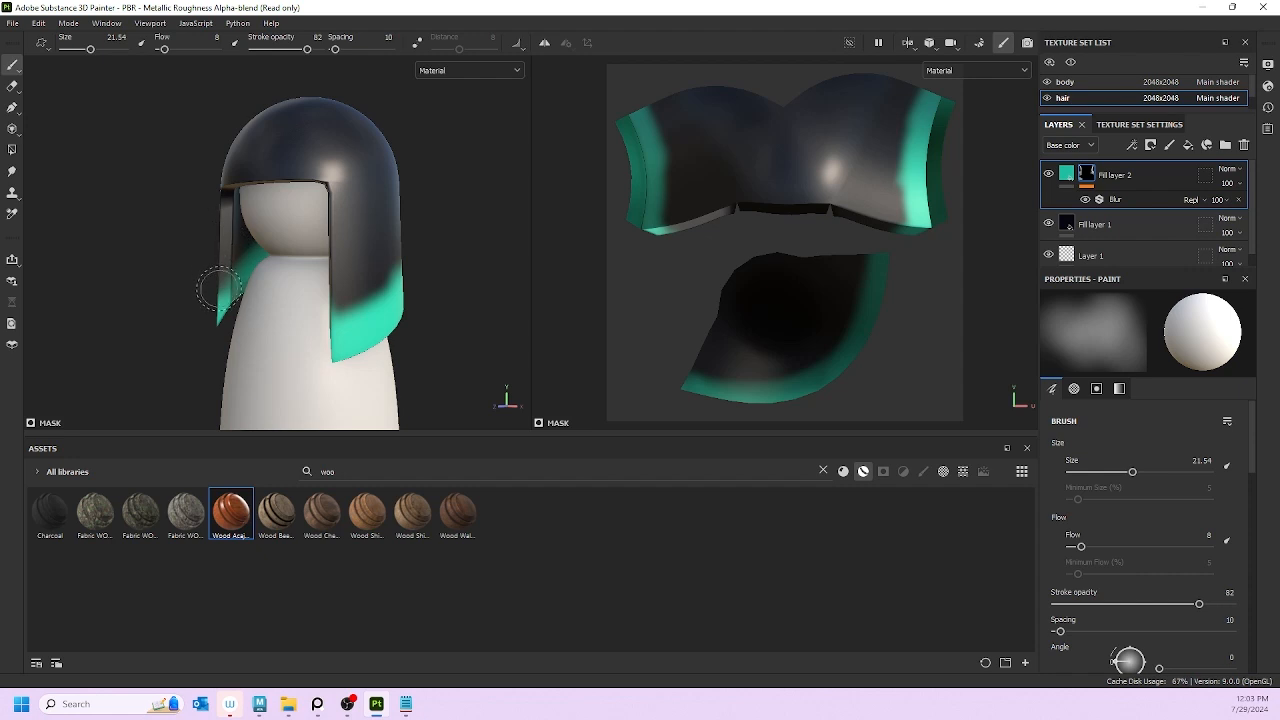
Step: Orbit the doll to confirm teal wraps the lower hair edge and front strands
{"action": "left_click_drag", "start_coordinate": [171, 277], "coordinate": [503, 292], "text": "alt"}
{"action": "scroll", "coordinate": [137, 310], "scroll_direction": "up", "scroll_amount": 5}
{"action": "mouse_move", "coordinate": [238, 291]}
{"action": "left_mouse_down", "text": "alt"}
{"action": "mouse_move", "coordinate": [72, 311]}
{"action": "mouse_move", "coordinate": [263, 286]}
{"action": "mouse_move", "coordinate": [288, 323]}
{"action": "left_mouse_up", "text": "alt"}
{"action": "mouse_move", "coordinate": [291, 270]}
{"action": "left_mouse_down", "text": "alt"}
{"action": "mouse_move", "coordinate": [414, 270]}
{"action": "mouse_move", "coordinate": [401, 184]}
{"action": "mouse_move", "coordinate": [136, 174]}
{"action": "mouse_move", "coordinate": [77, 109]}
{"action": "mouse_move", "coordinate": [12, 150]}
{"action": "mouse_move", "coordinate": [300, 330]}
{"action": "mouse_move", "coordinate": [560, 266]}
{"action": "left_mouse_up", "text": "alt"}
{"action": "middle_click_drag", "start_coordinate": [342, 259], "coordinate": [367, 221], "text": "alt"}
{"action": "left_click_drag", "start_coordinate": [367, 221], "coordinate": [270, 262], "text": "alt"}
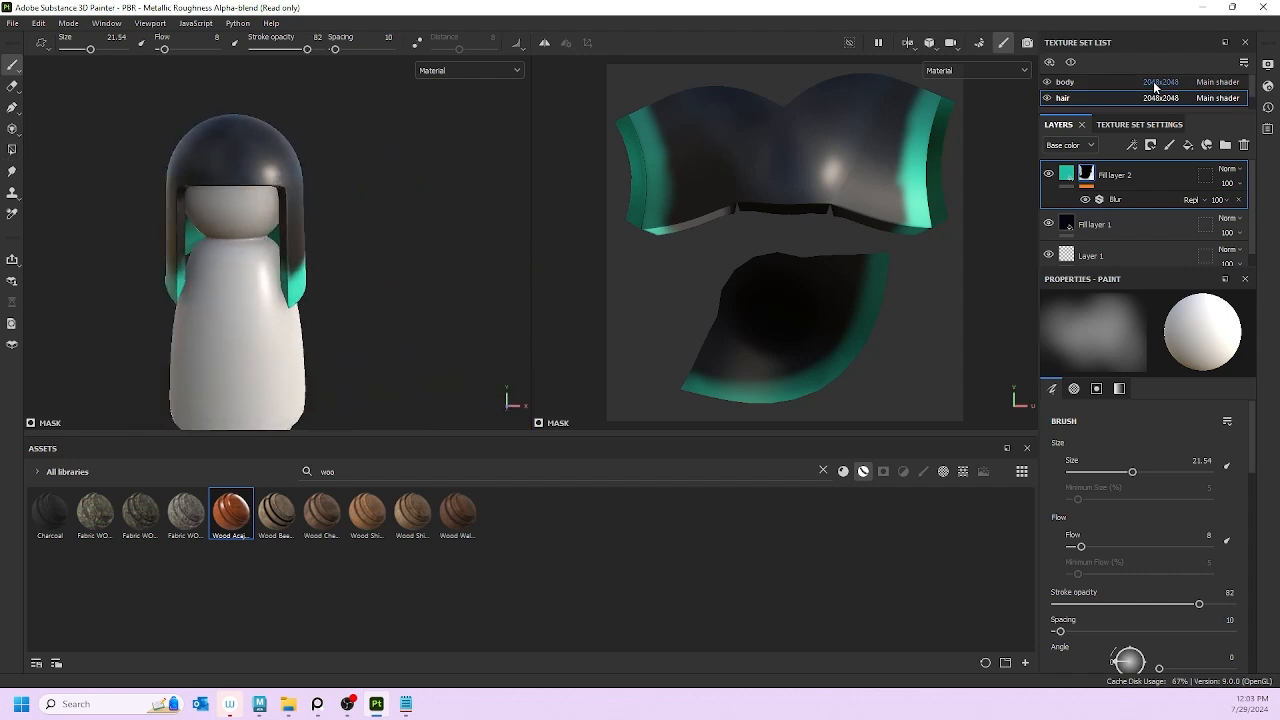
{"action": "left_click", "coordinate": [1114, 200]}
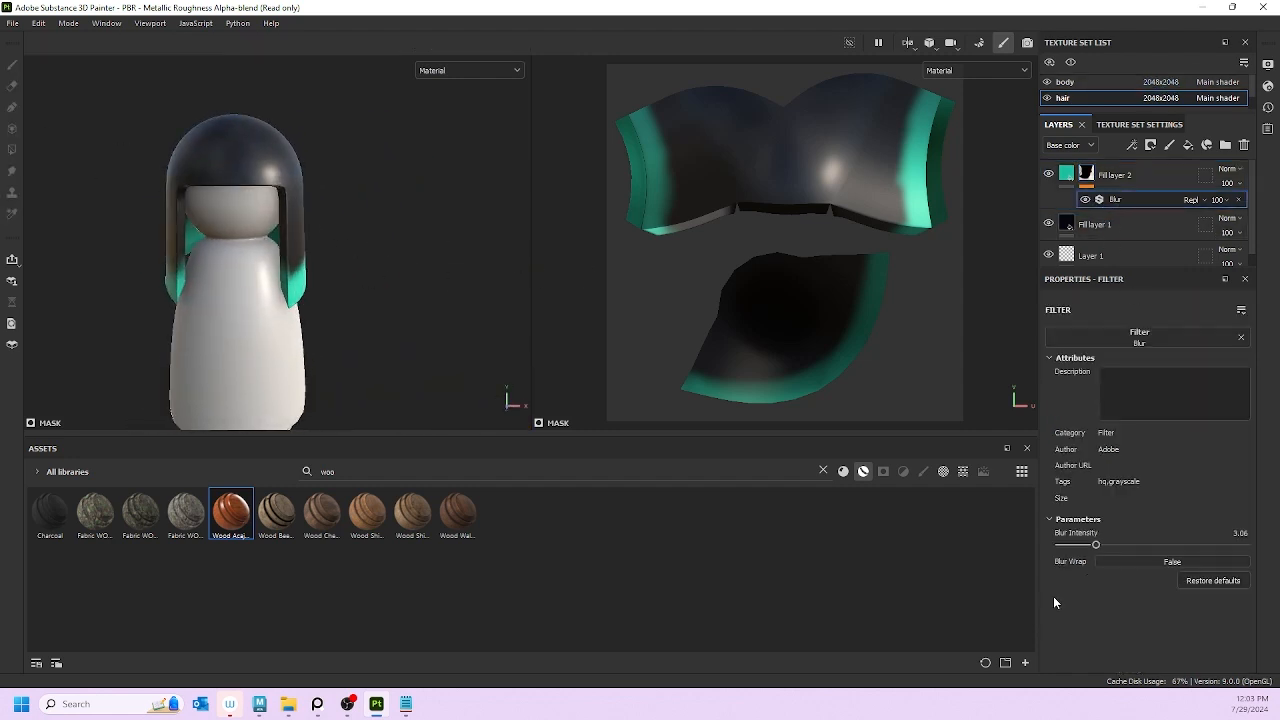
{"action": "left_click_drag", "start_coordinate": [1121, 548], "coordinate": [1244, 548]}
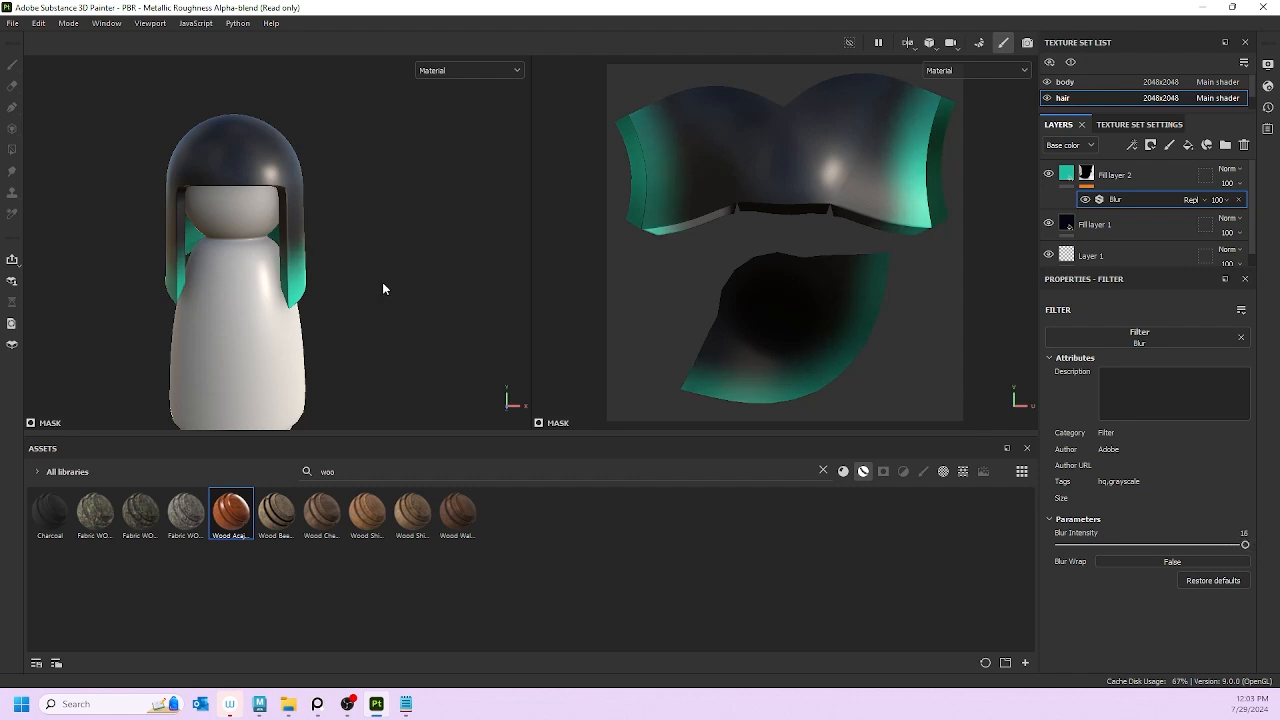
{"action": "left_click_drag", "start_coordinate": [382, 289], "coordinate": [342, 290], "text": "alt"}
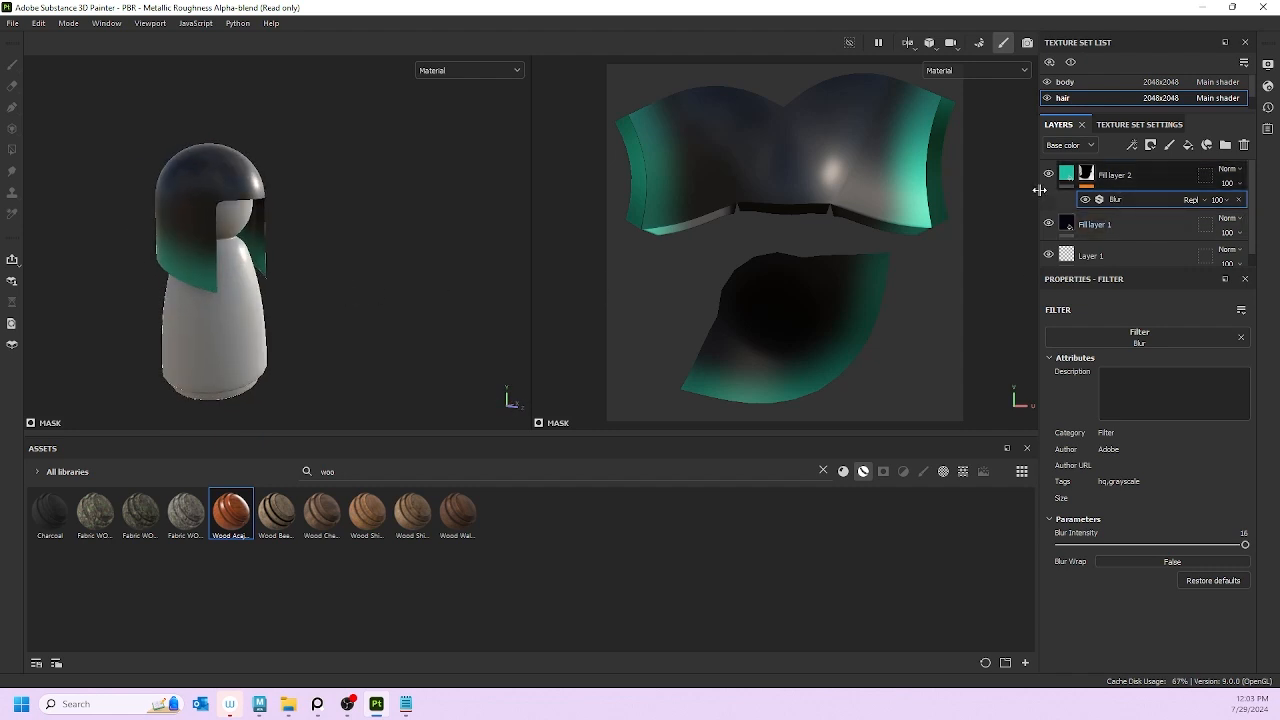
{"action": "scroll", "coordinate": [296, 247], "scroll_direction": "up", "scroll_amount": 2}
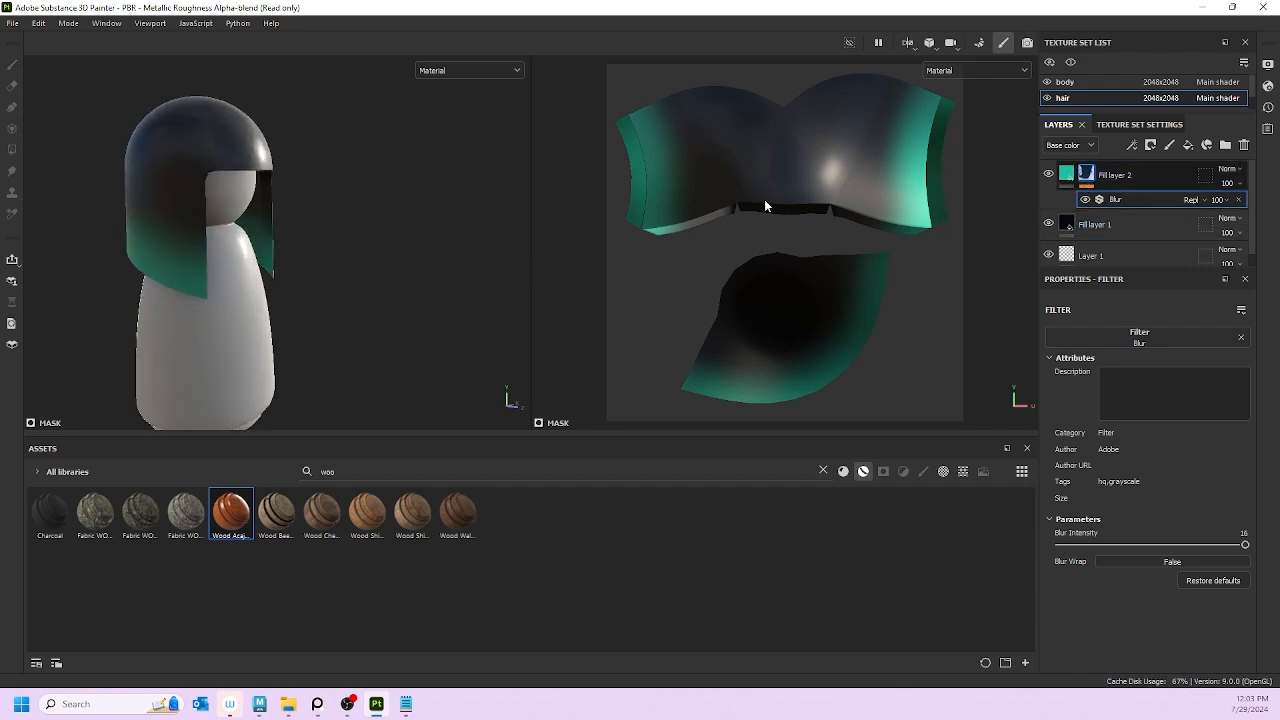
{"action": "key", "text": "1"}
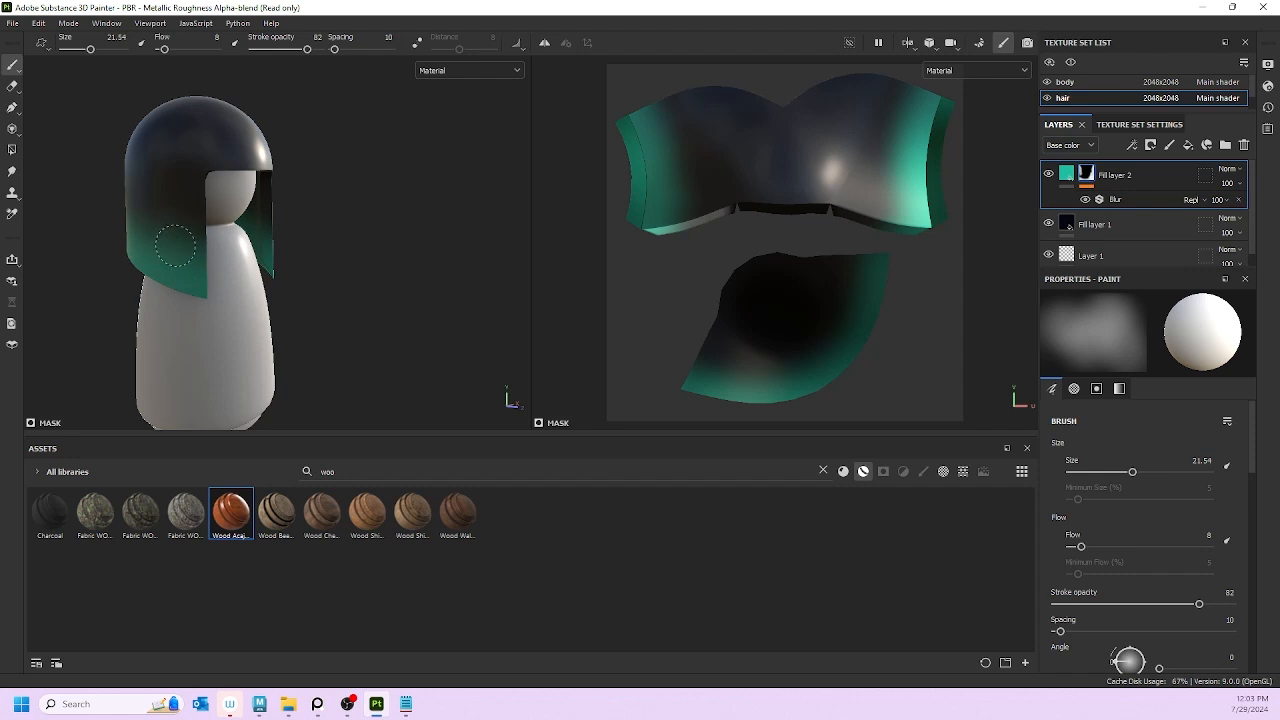
{"action": "mouse_move", "coordinate": [331, 278]}
{"action": "left_mouse_down", "text": "alt"}
{"action": "mouse_move", "coordinate": [230, 317]}
{"action": "mouse_move", "coordinate": [364, 240]}
{"action": "mouse_move", "coordinate": [266, 277]}
{"action": "mouse_move", "coordinate": [243, 271]}
{"action": "mouse_move", "coordinate": [492, 225]}
{"action": "left_mouse_up", "text": "alt"}
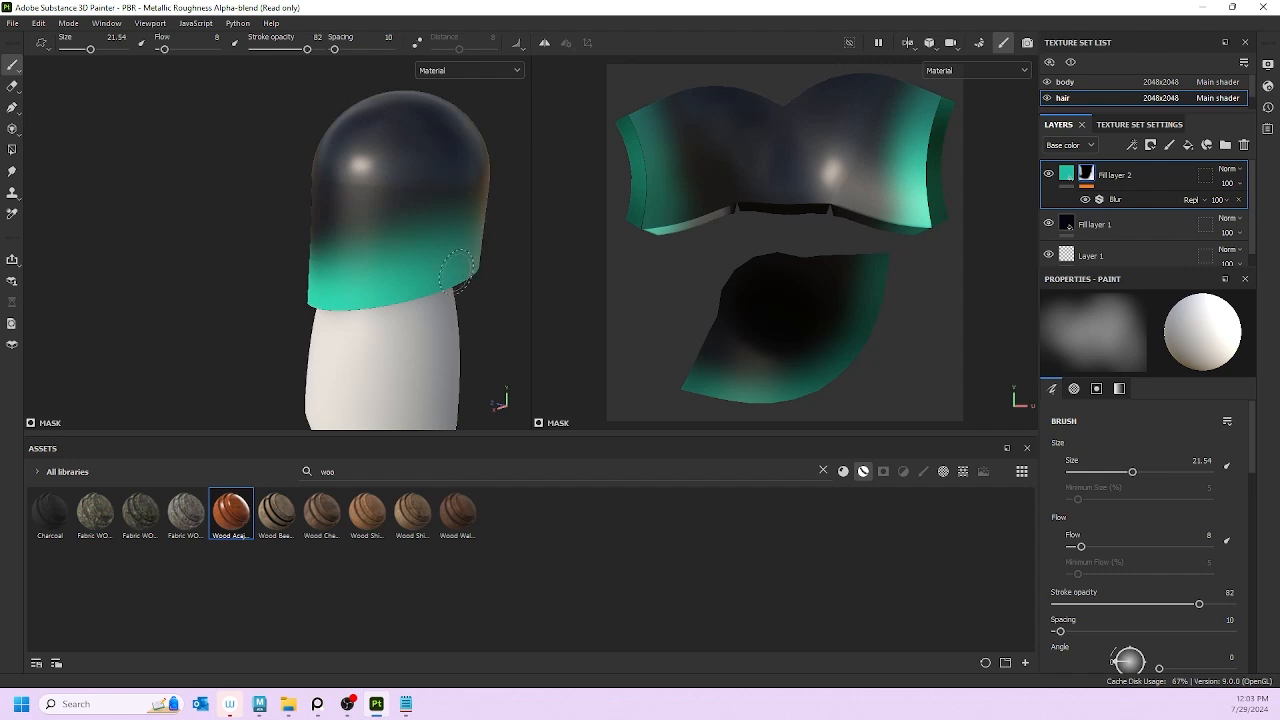
{"action": "key", "text": "ctrl+z"}
{"action": "left_click_drag", "start_coordinate": [322, 273], "coordinate": [428, 268]}
{"action": "left_click_drag", "start_coordinate": [382, 307], "coordinate": [251, 289], "text": "alt"}
{"action": "left_click_drag", "start_coordinate": [371, 284], "coordinate": [236, 286], "text": "alt"}
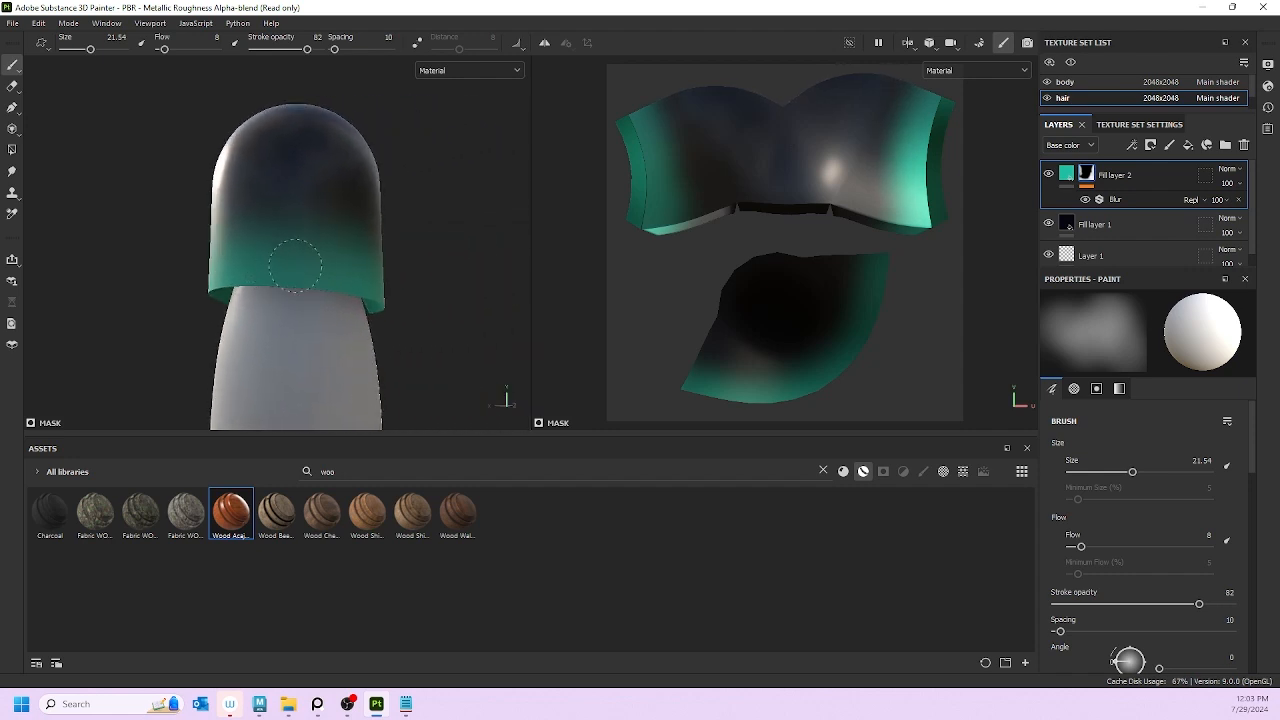
{"action": "left_click_drag", "start_coordinate": [400, 306], "coordinate": [177, 349], "text": "alt"}
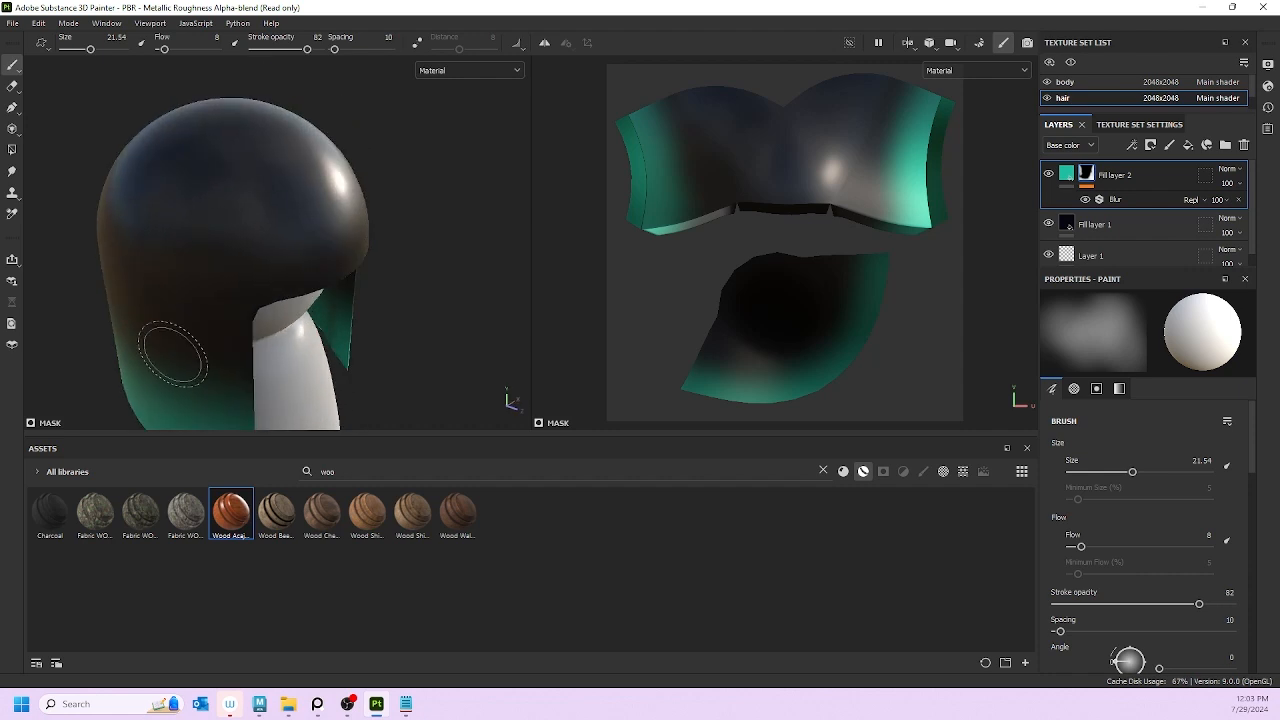
{"action": "scroll", "coordinate": [246, 218], "scroll_direction": "down", "scroll_amount": 5}
{"action": "left_click_drag", "start_coordinate": [336, 269], "coordinate": [223, 229], "text": "alt"}
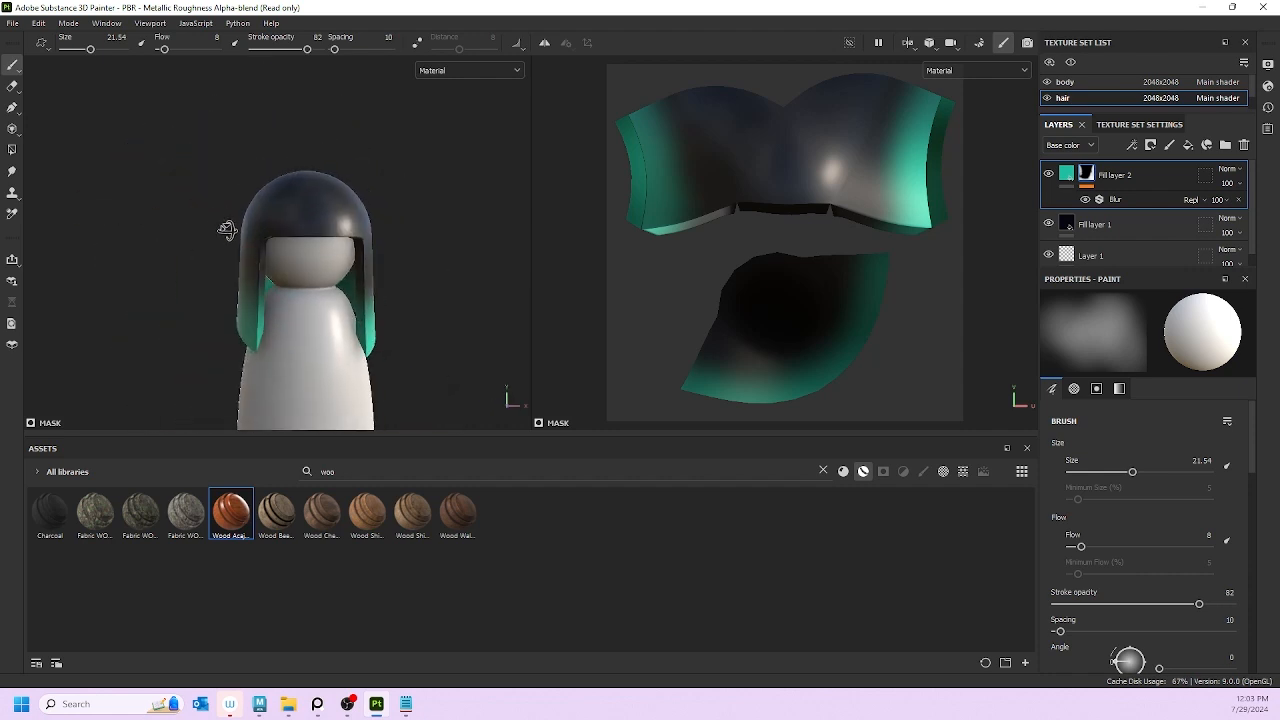
Step: Change Fill layer 2's base colour from saturated teal to a paler, softer mint teal, 8DD5C8
{"action": "left_click", "coordinate": [1065, 175]}
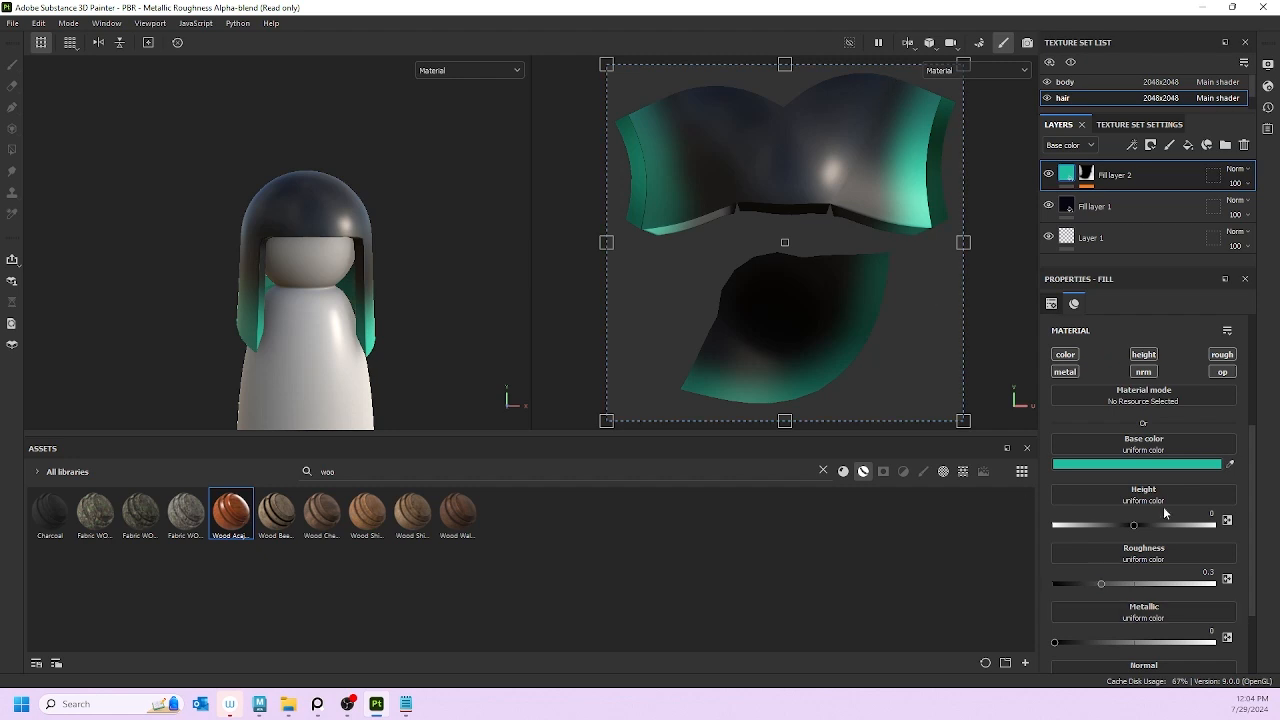
{"action": "left_click", "coordinate": [1102, 465]}
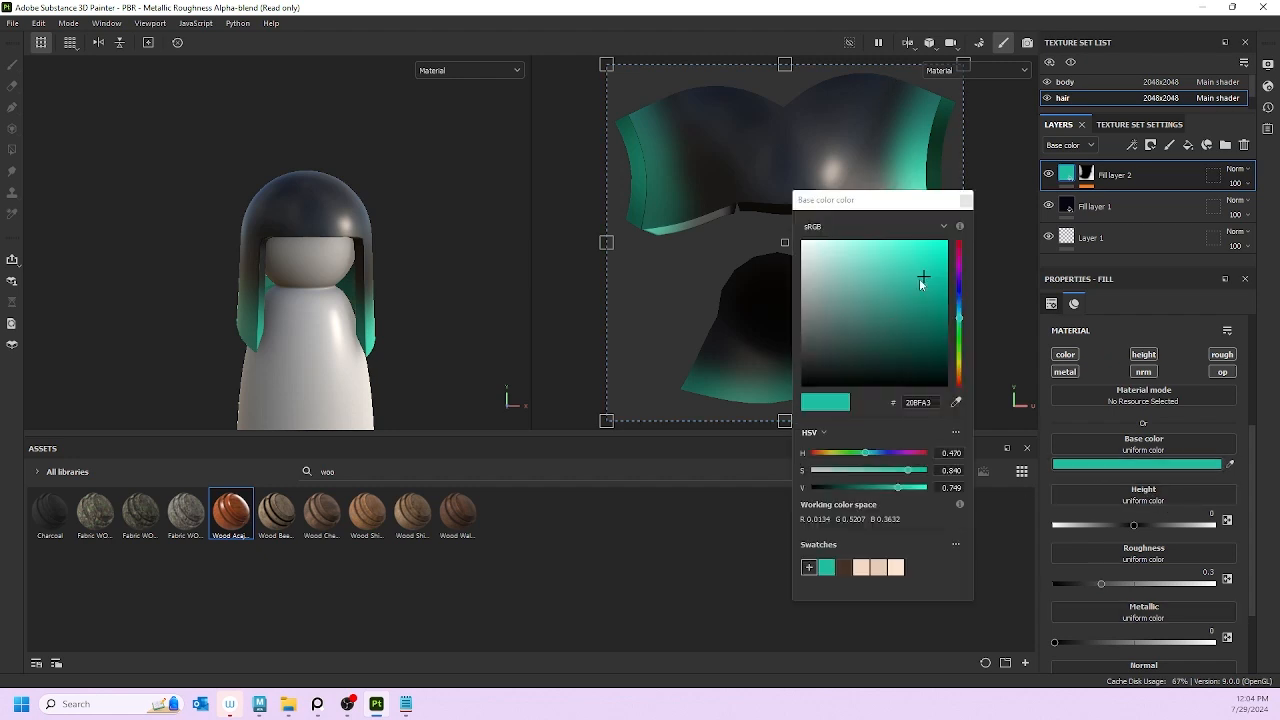
{"action": "left_click_drag", "start_coordinate": [955, 318], "coordinate": [954, 399]}
{"action": "left_click", "coordinate": [1033, 229]}
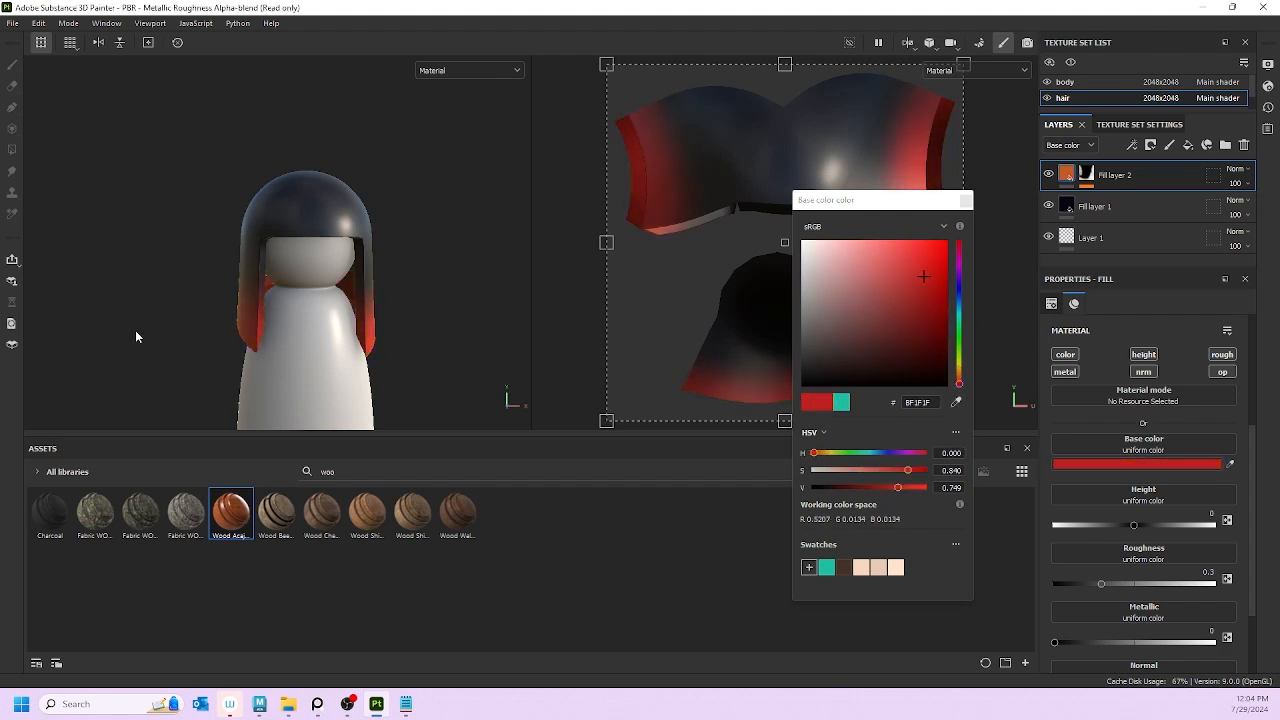
{"action": "left_click_drag", "start_coordinate": [136, 337], "coordinate": [457, 341], "text": "alt"}
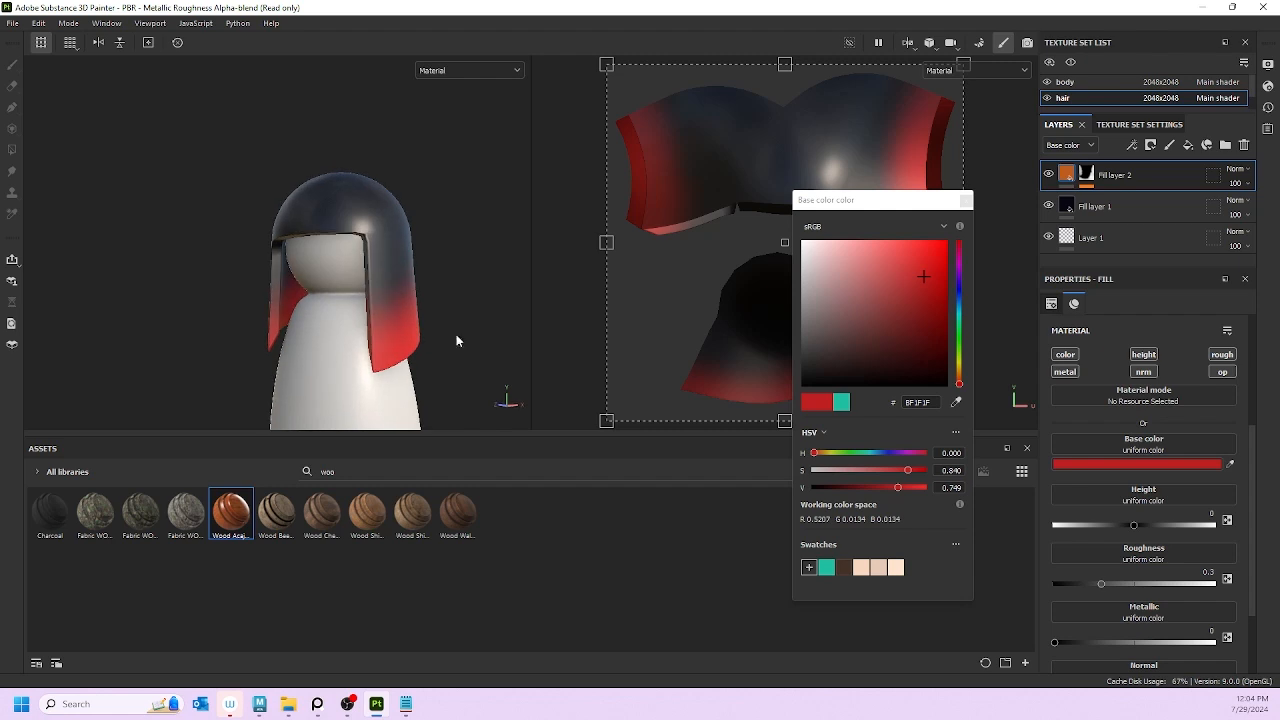
{"action": "left_click_drag", "start_coordinate": [960, 380], "coordinate": [957, 323]}
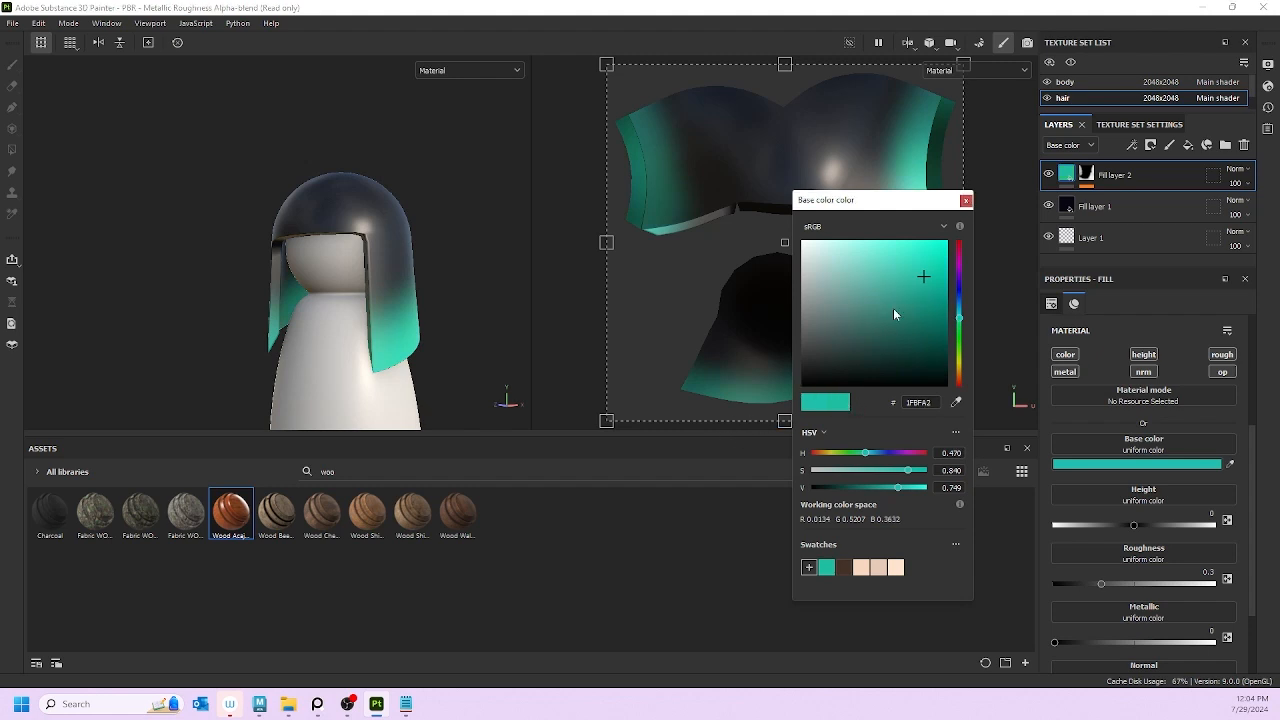
{"action": "left_click_drag", "start_coordinate": [920, 280], "coordinate": [851, 267]}
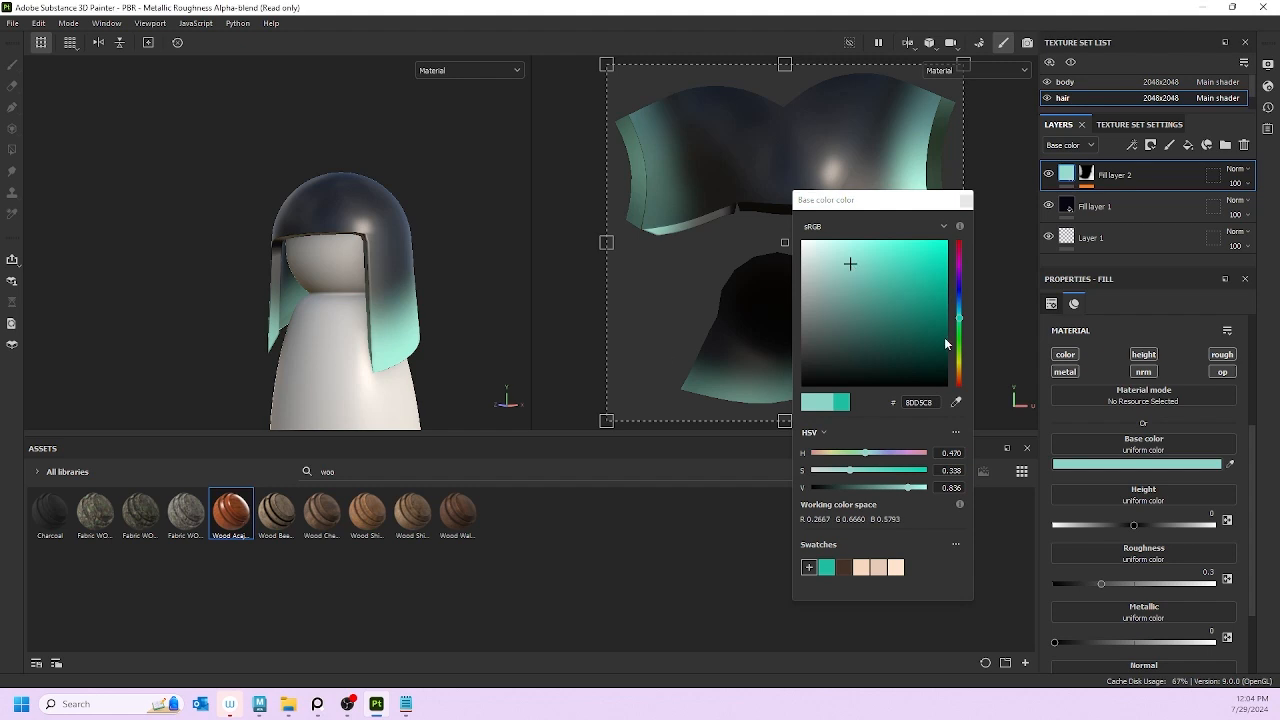
{"action": "left_click_drag", "start_coordinate": [559, 339], "coordinate": [434, 302], "text": "alt"}
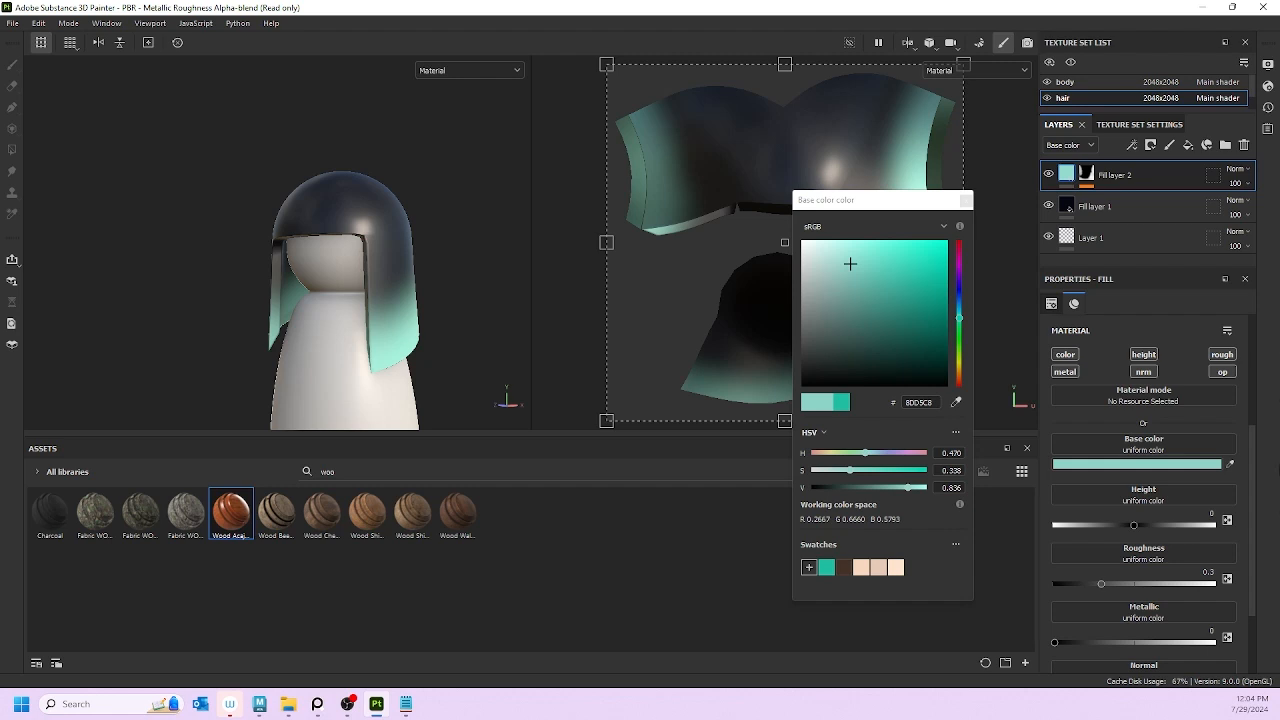
{"action": "left_click", "coordinate": [957, 201]}
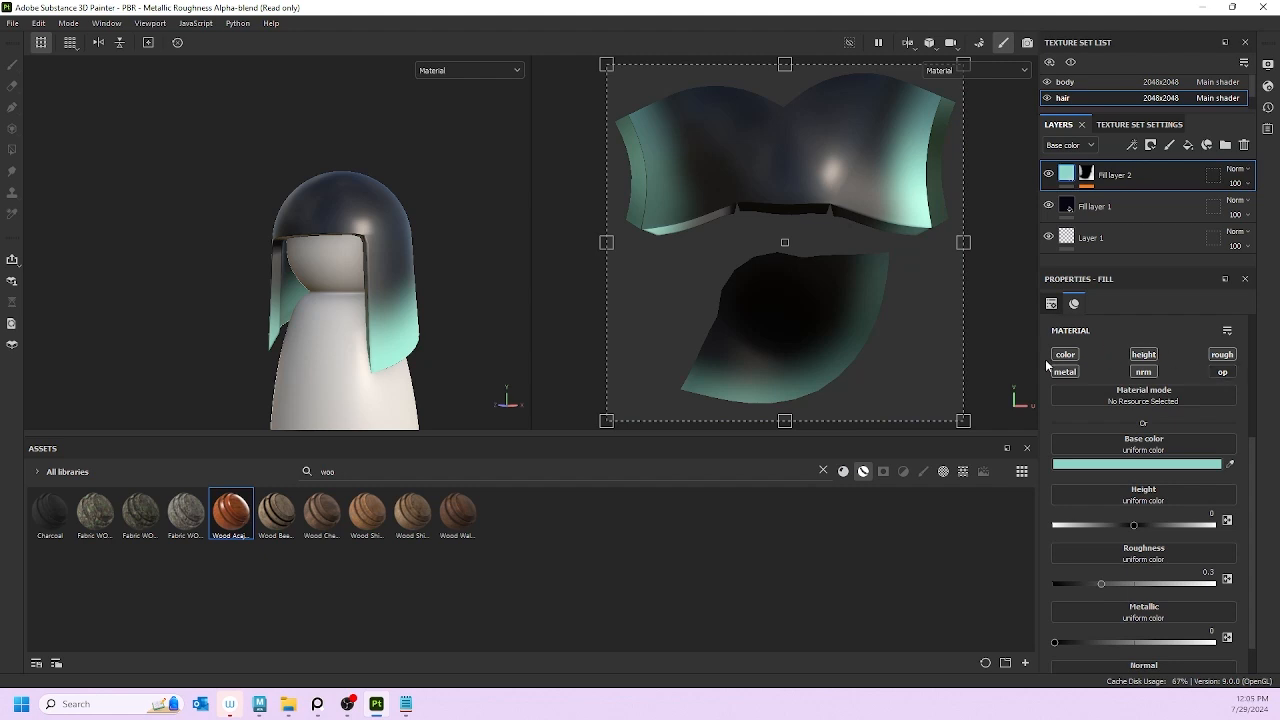
Step: Turn off the height channel on the teal highlight fill, Fill layer 2
{"action": "left_click", "coordinate": [1142, 354]}
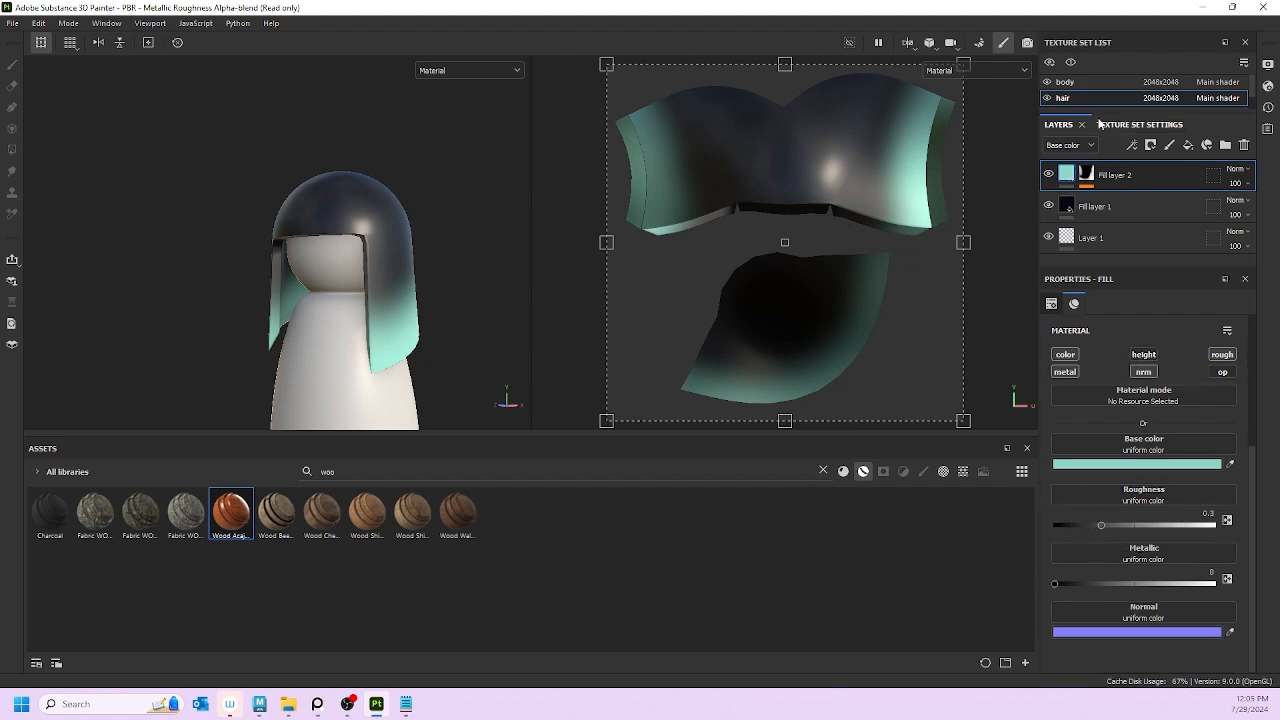
{"action": "left_click", "coordinate": [1117, 206]}
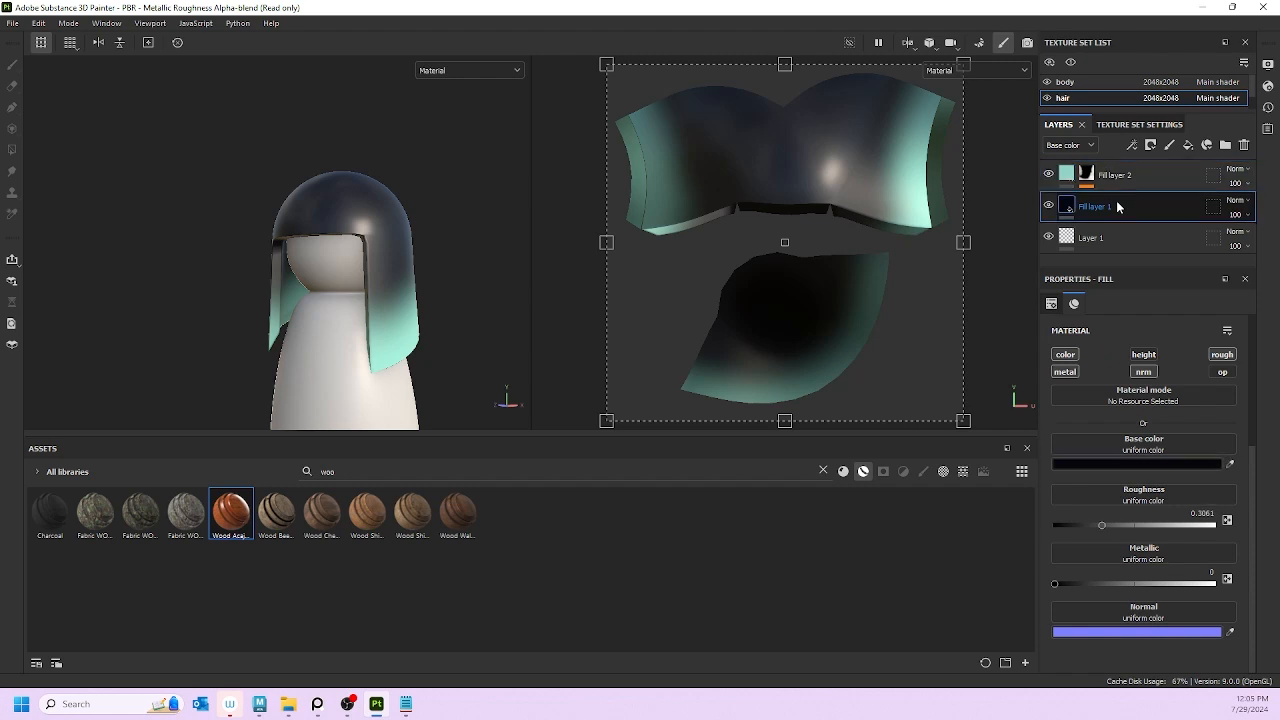
{"action": "double_click", "coordinate": [1195, 512]}
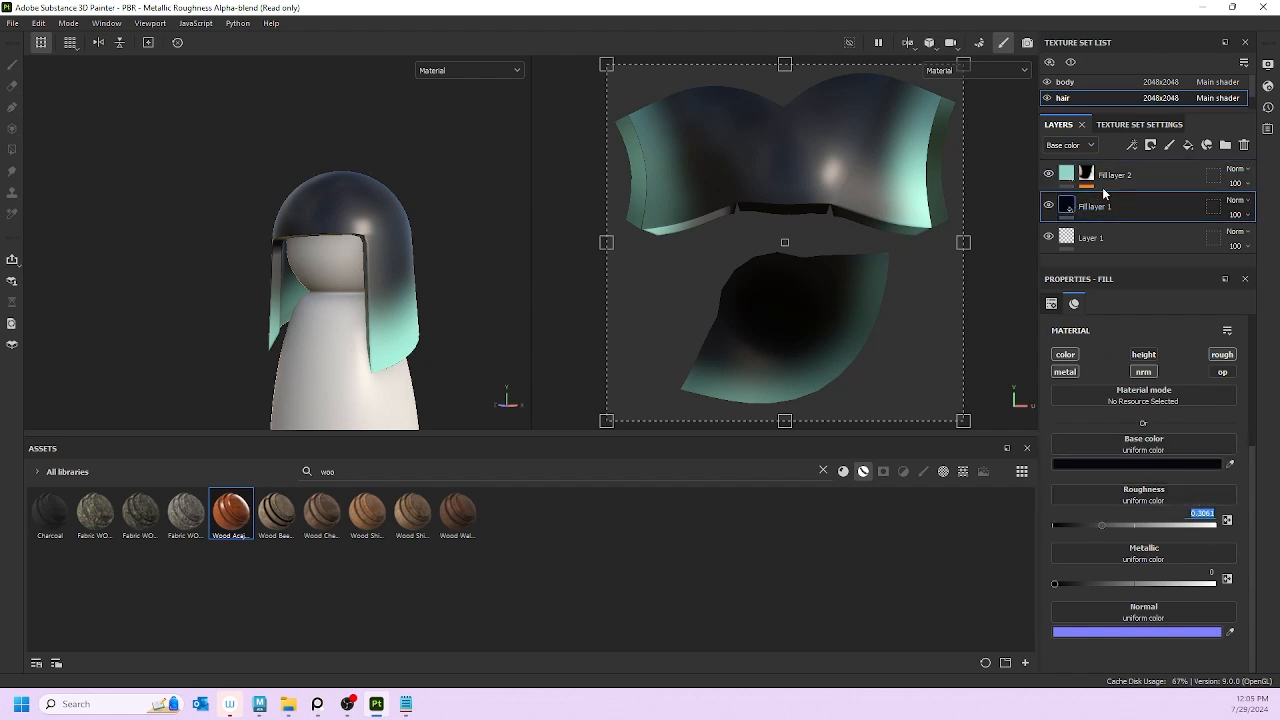
{"action": "left_click", "coordinate": [1139, 168]}
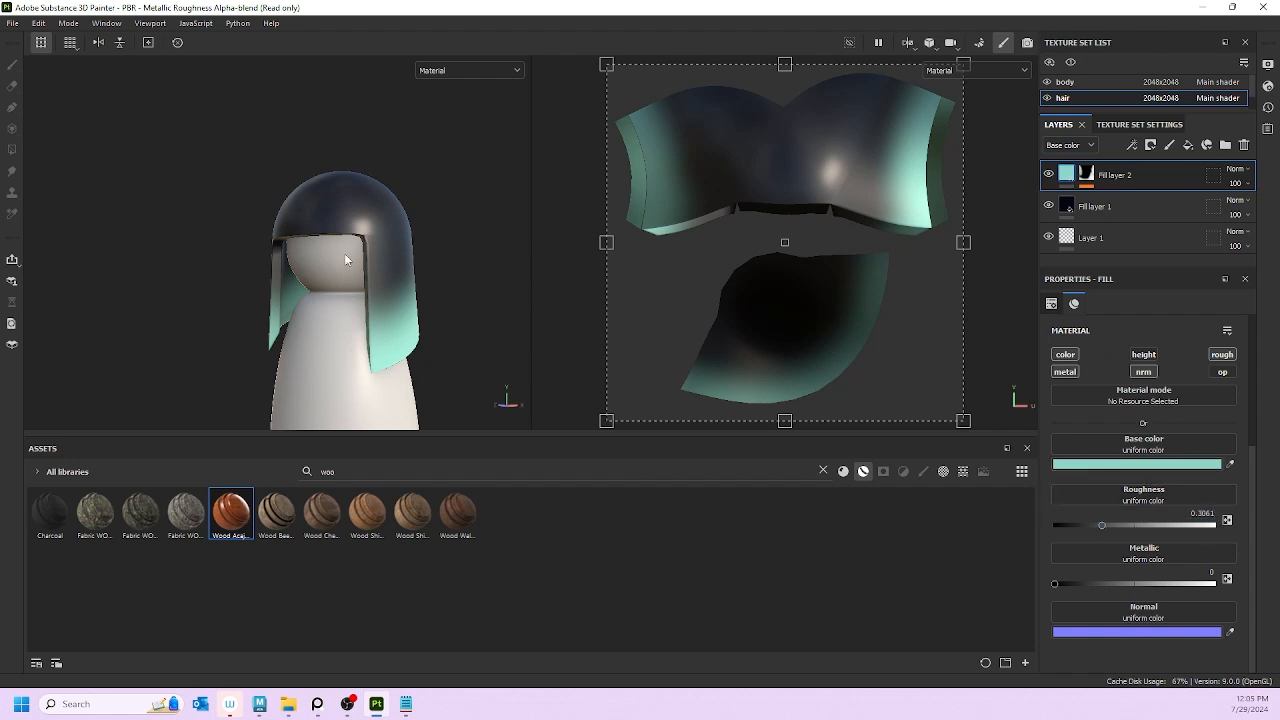
{"action": "mouse_move", "coordinate": [417, 257]}
{"action": "left_mouse_down", "text": "alt"}
{"action": "mouse_move", "coordinate": [229, 271]}
{"action": "mouse_move", "coordinate": [360, 272]}
{"action": "left_mouse_up", "text": "alt"}
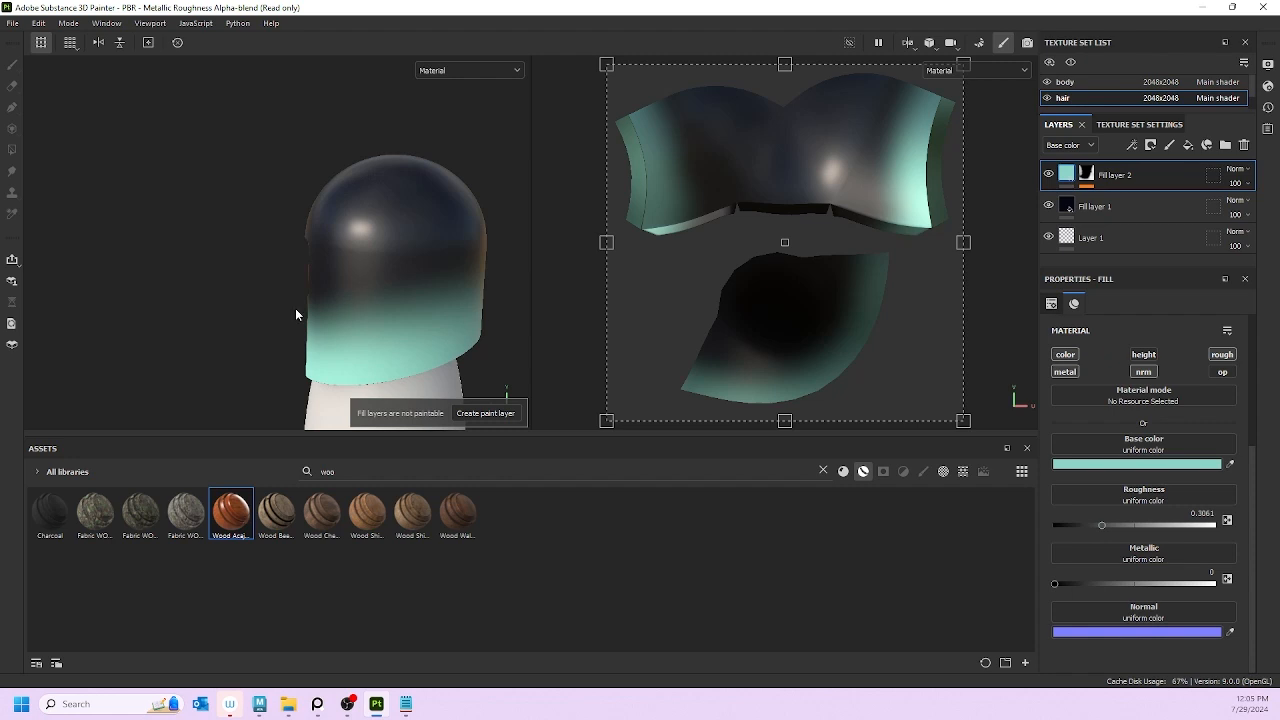
{"action": "mouse_move", "coordinate": [295, 314]}
{"action": "left_mouse_down", "text": "alt"}
{"action": "mouse_move", "coordinate": [117, 274]}
{"action": "mouse_move", "coordinate": [354, 337]}
{"action": "mouse_move", "coordinate": [357, 294]}
{"action": "left_mouse_up", "text": "alt"}
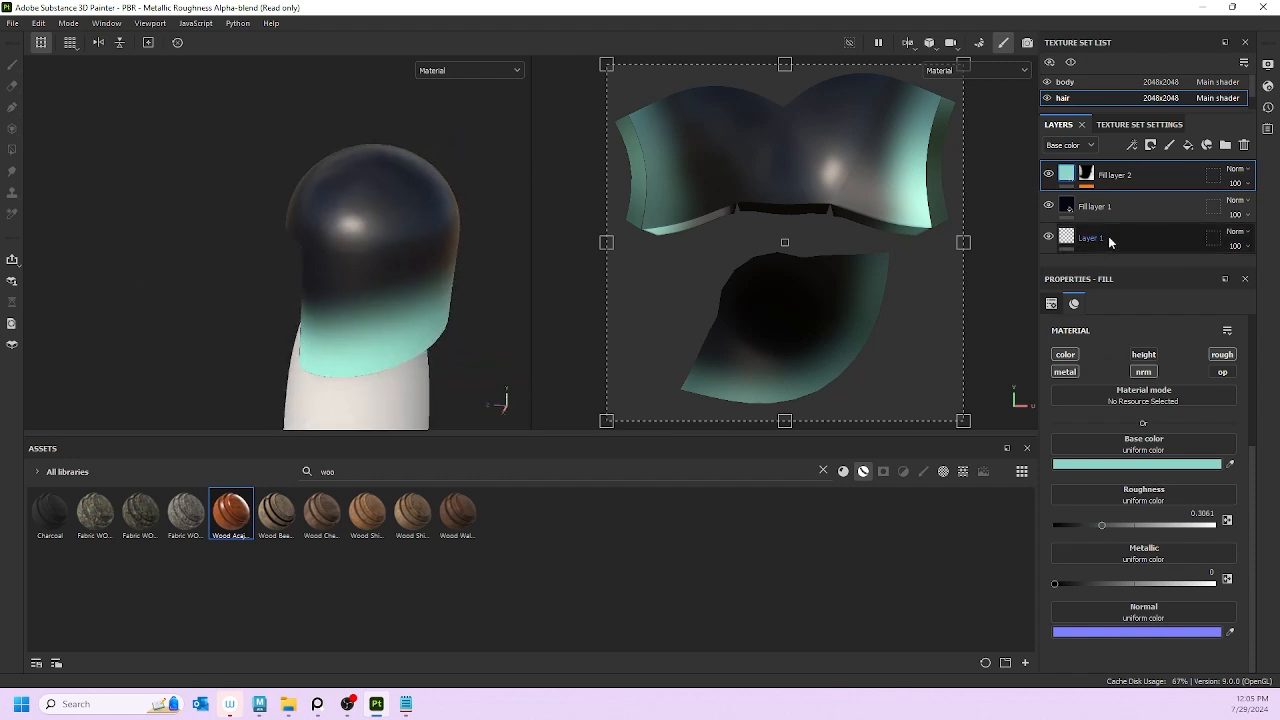
Step: Compare the two hair fills and give Fill layer 2 a metallic value of 0.1306
{"action": "left_click", "coordinate": [1117, 210]}
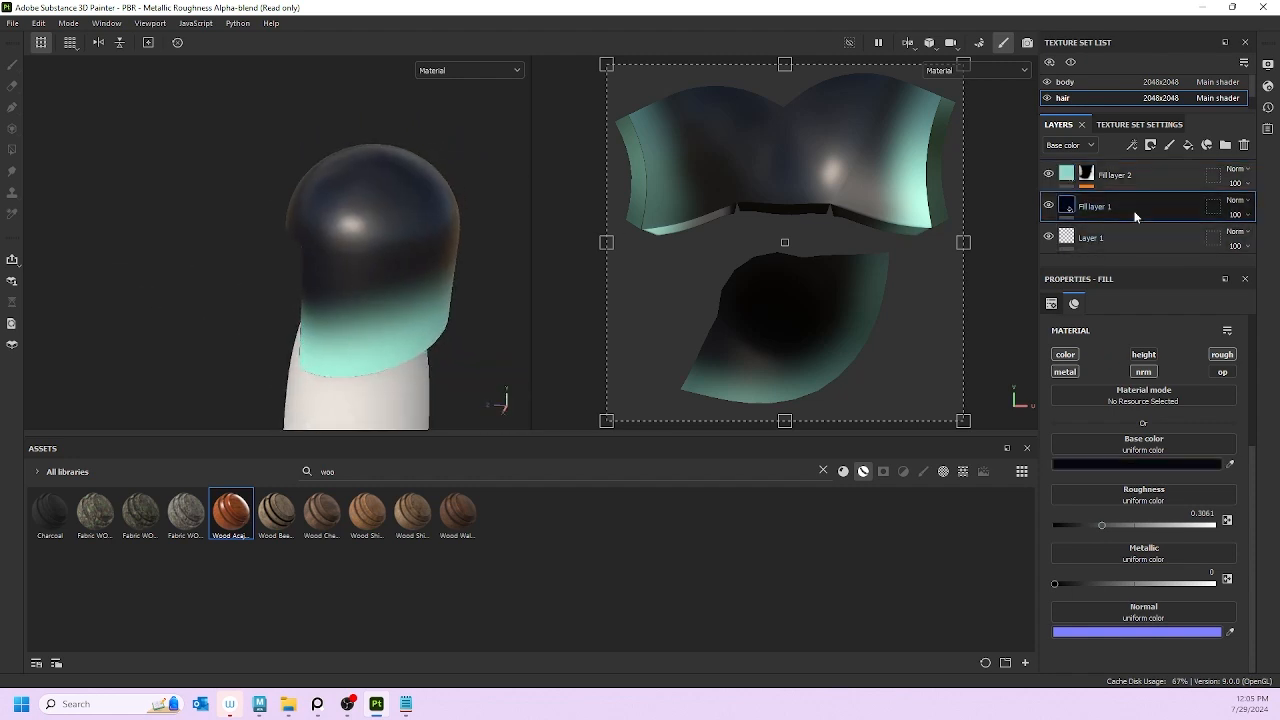
{"action": "left_click", "coordinate": [1136, 178]}
{"action": "left_click", "coordinate": [1120, 207]}
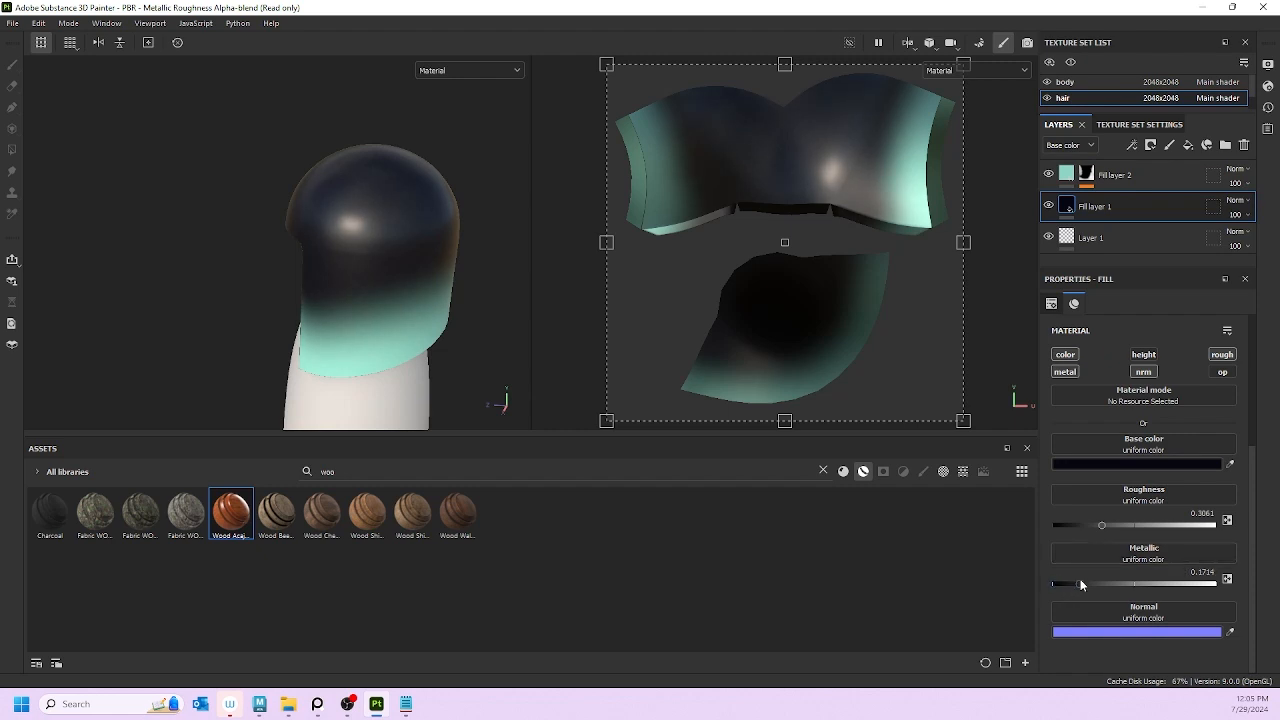
{"action": "left_click_drag", "start_coordinate": [426, 224], "coordinate": [483, 158], "text": "alt"}
{"action": "left_click", "coordinate": [1115, 176]}
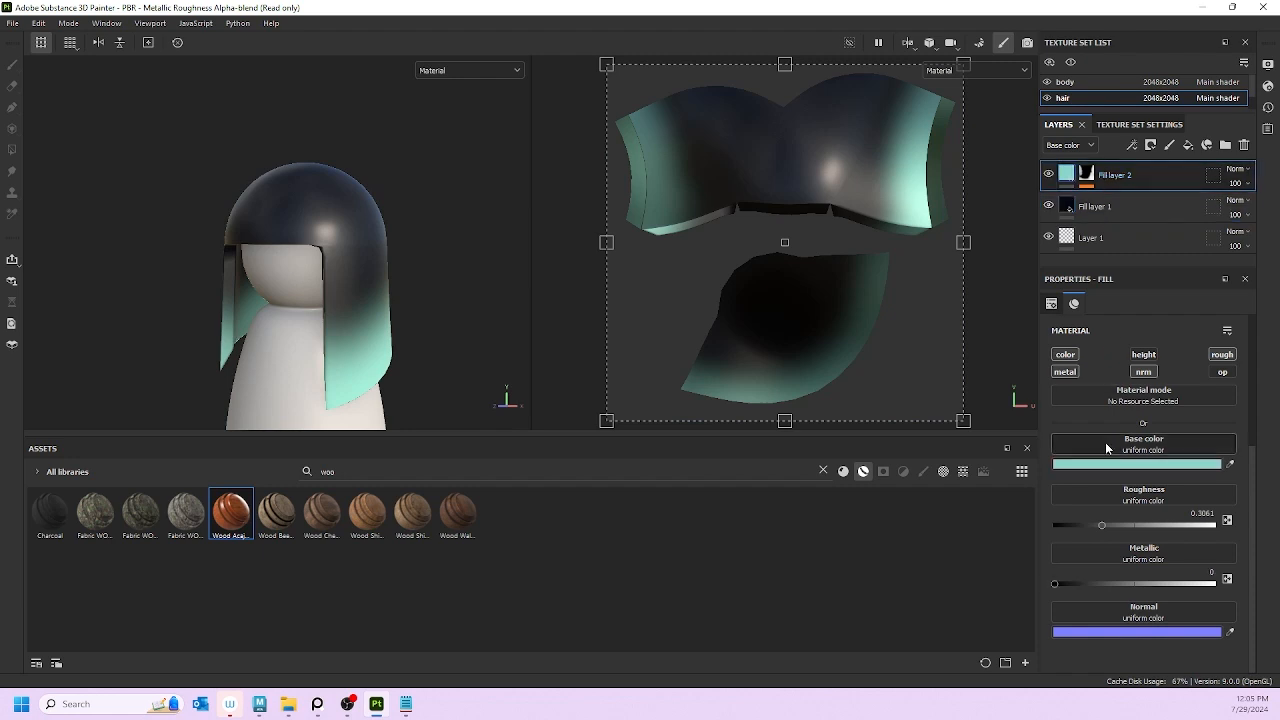
{"action": "left_click_drag", "start_coordinate": [1065, 583], "coordinate": [1073, 583]}
{"action": "left_click_drag", "start_coordinate": [500, 203], "coordinate": [390, 253], "text": "alt"}
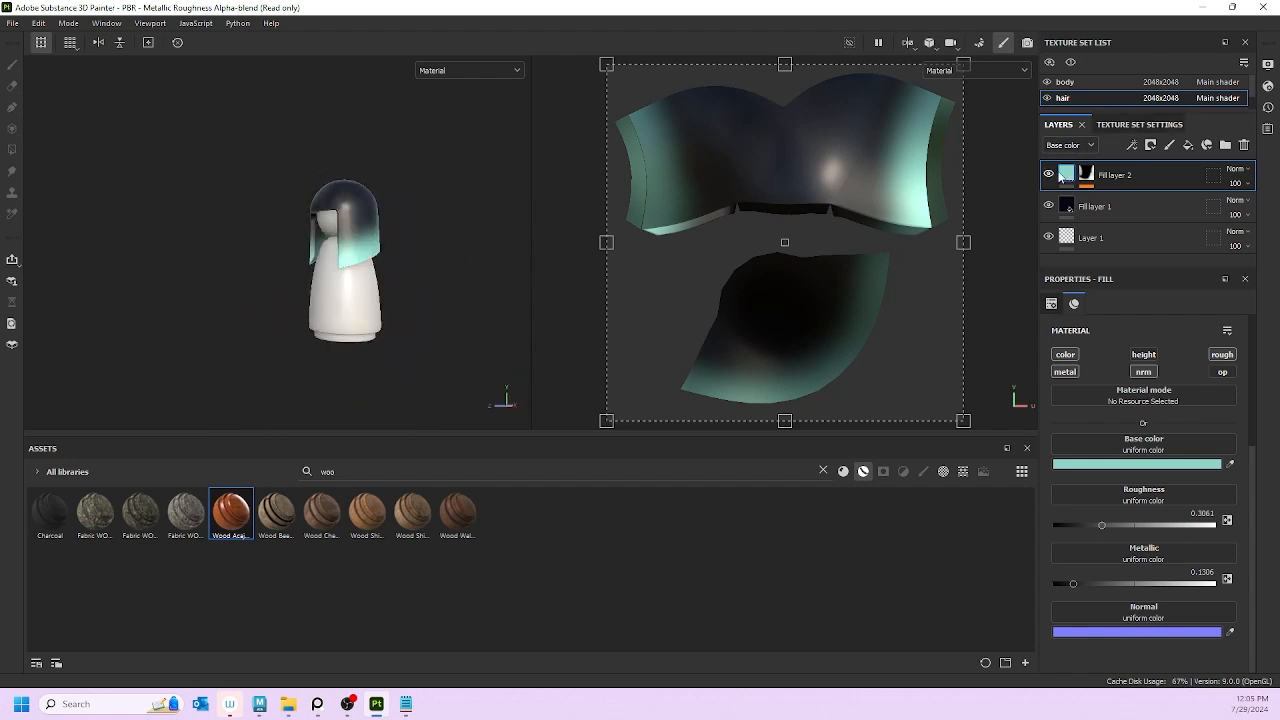
{"action": "left_click", "coordinate": [1123, 458]}
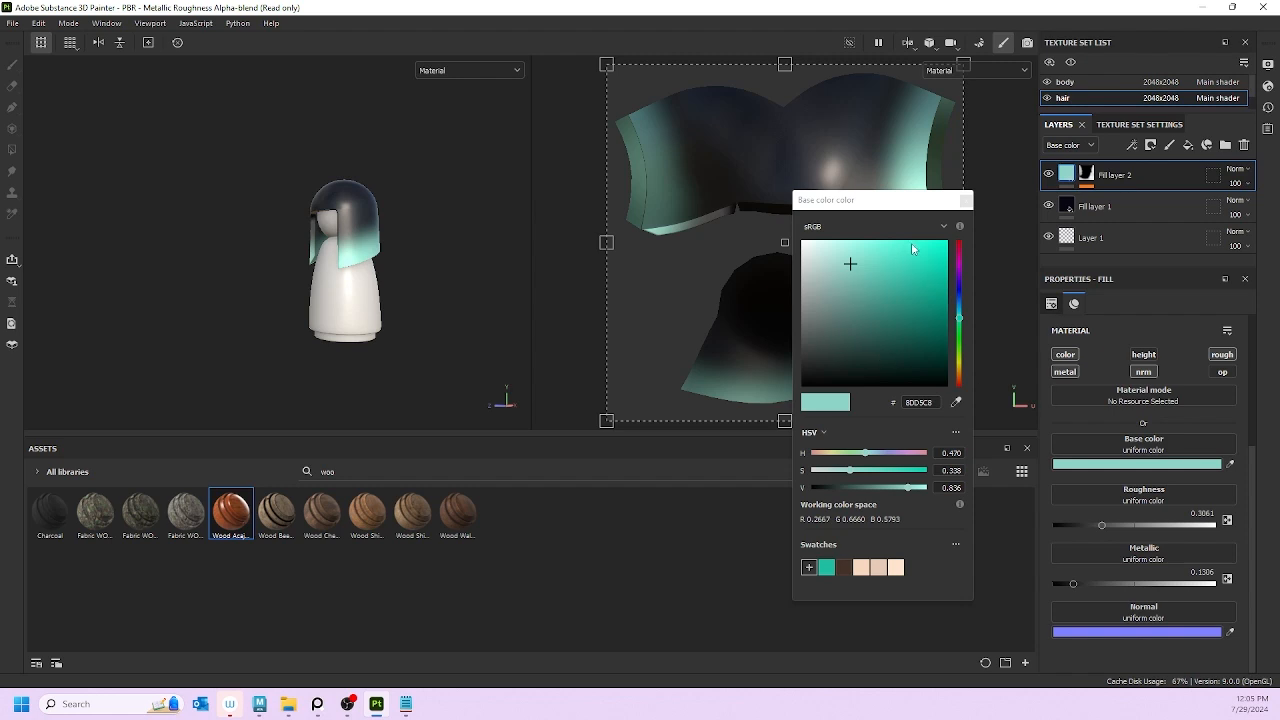
{"action": "left_click", "coordinate": [960, 252]}
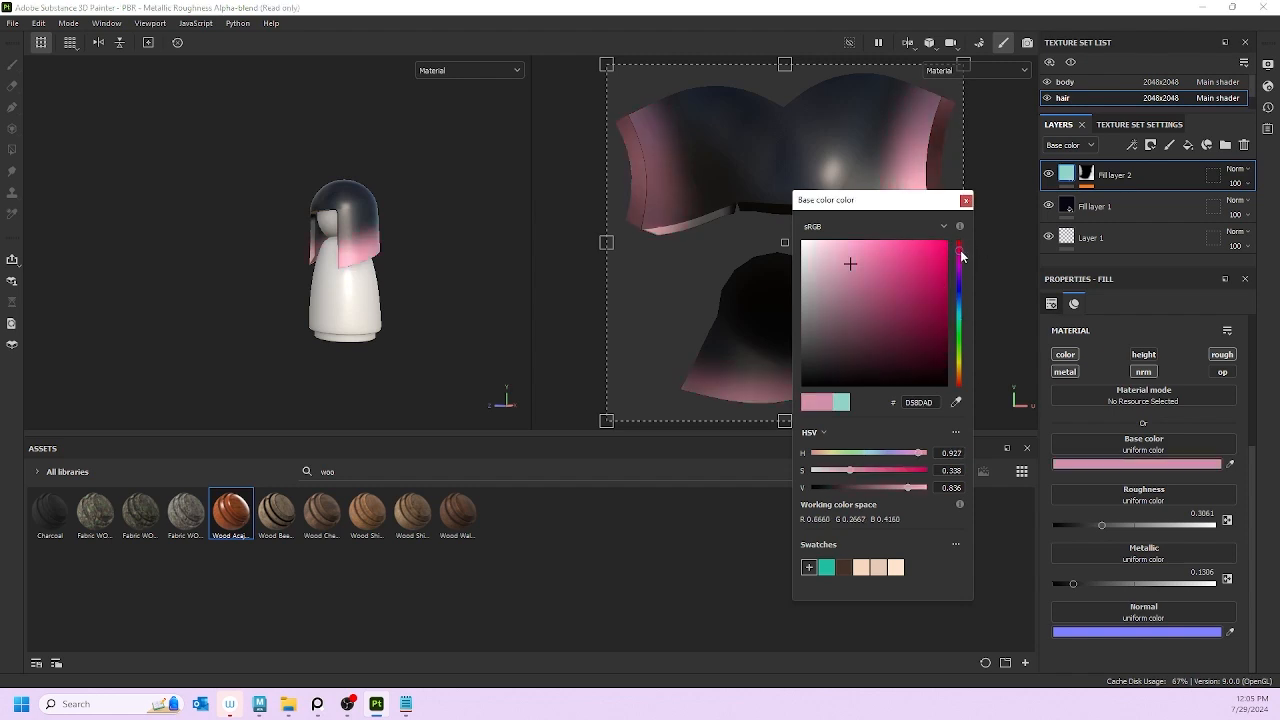
{"action": "left_click_drag", "start_coordinate": [962, 256], "coordinate": [964, 253]}
{"action": "left_click_drag", "start_coordinate": [886, 248], "coordinate": [859, 260]}
{"action": "key", "text": "ctrl+z"}
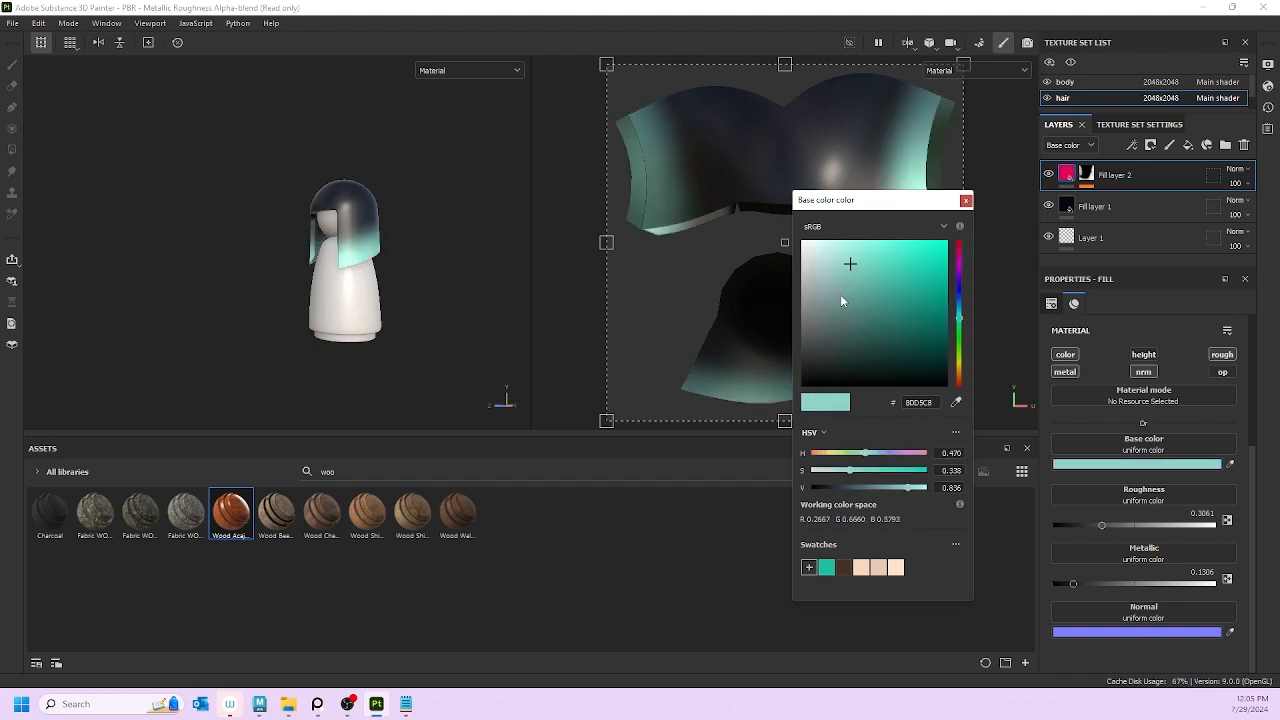
{"action": "left_click_drag", "start_coordinate": [960, 258], "coordinate": [960, 244]}
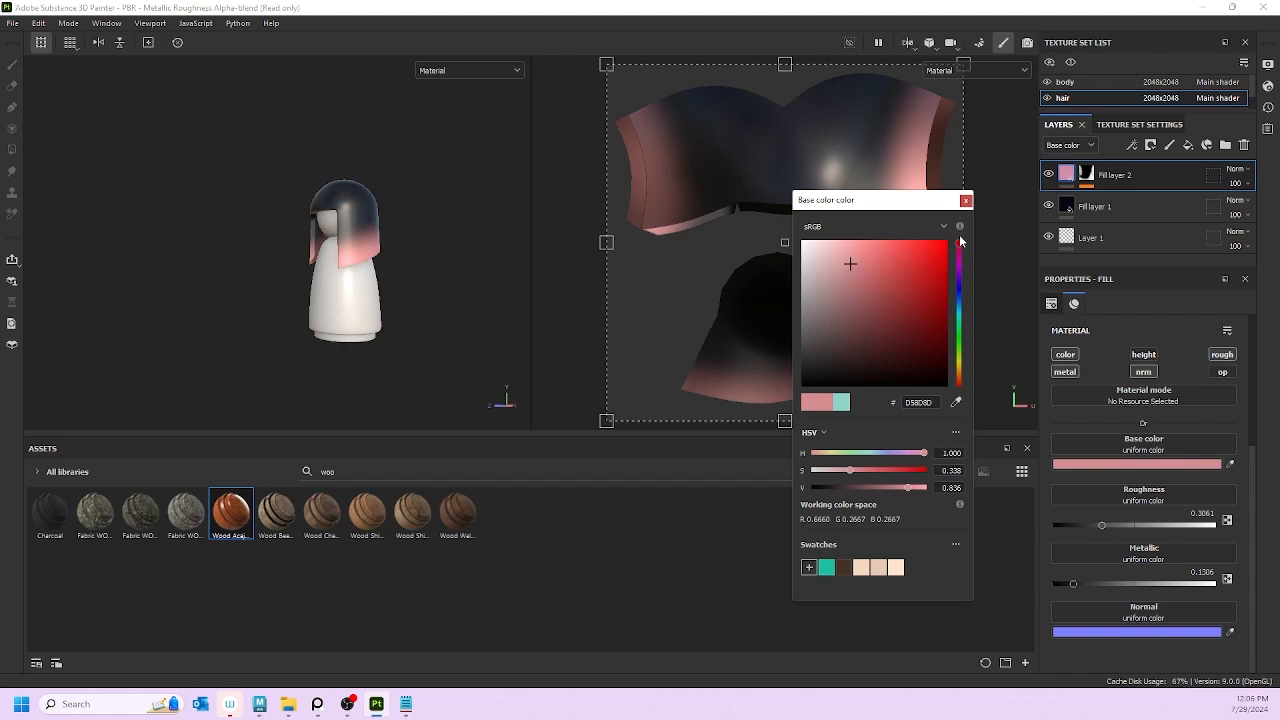
{"action": "key", "text": "ctrl+z"}
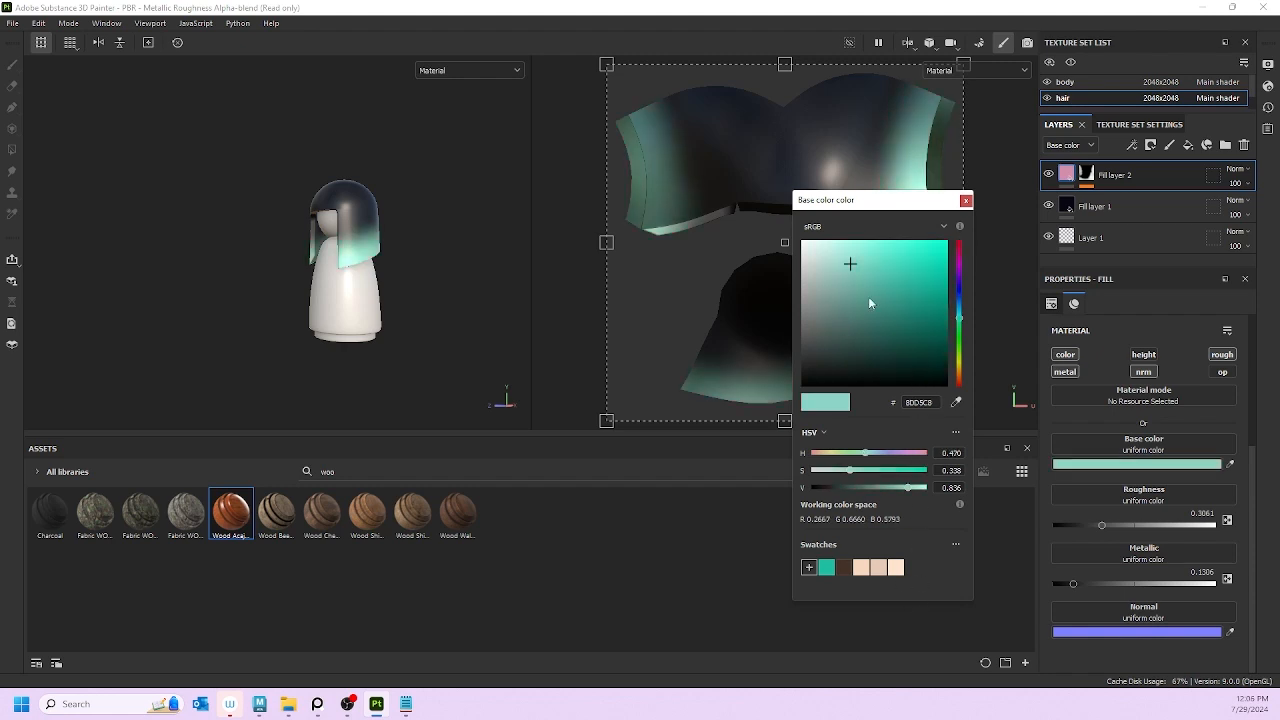
{"action": "left_click", "coordinate": [966, 201]}
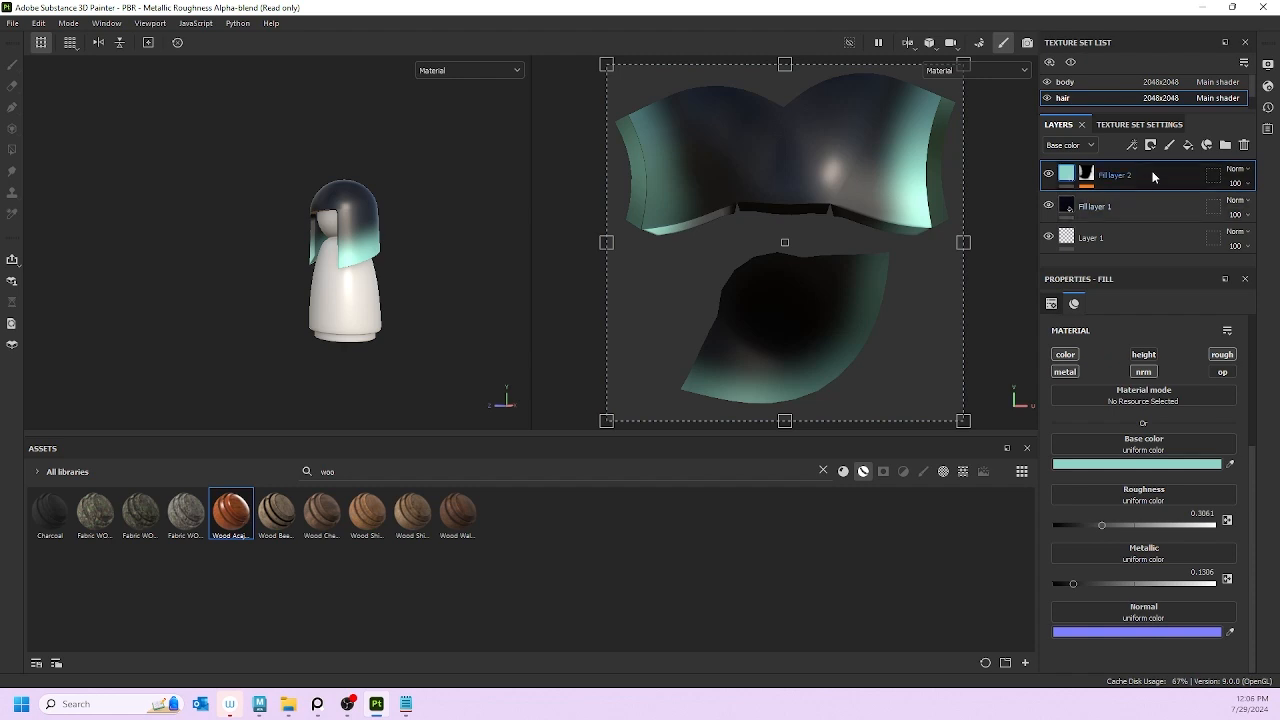
Step: Create a new folder and move Fill layer 1 and Fill layer 2 into it
{"action": "left_click", "coordinate": [1155, 199], "text": "ctrl"}
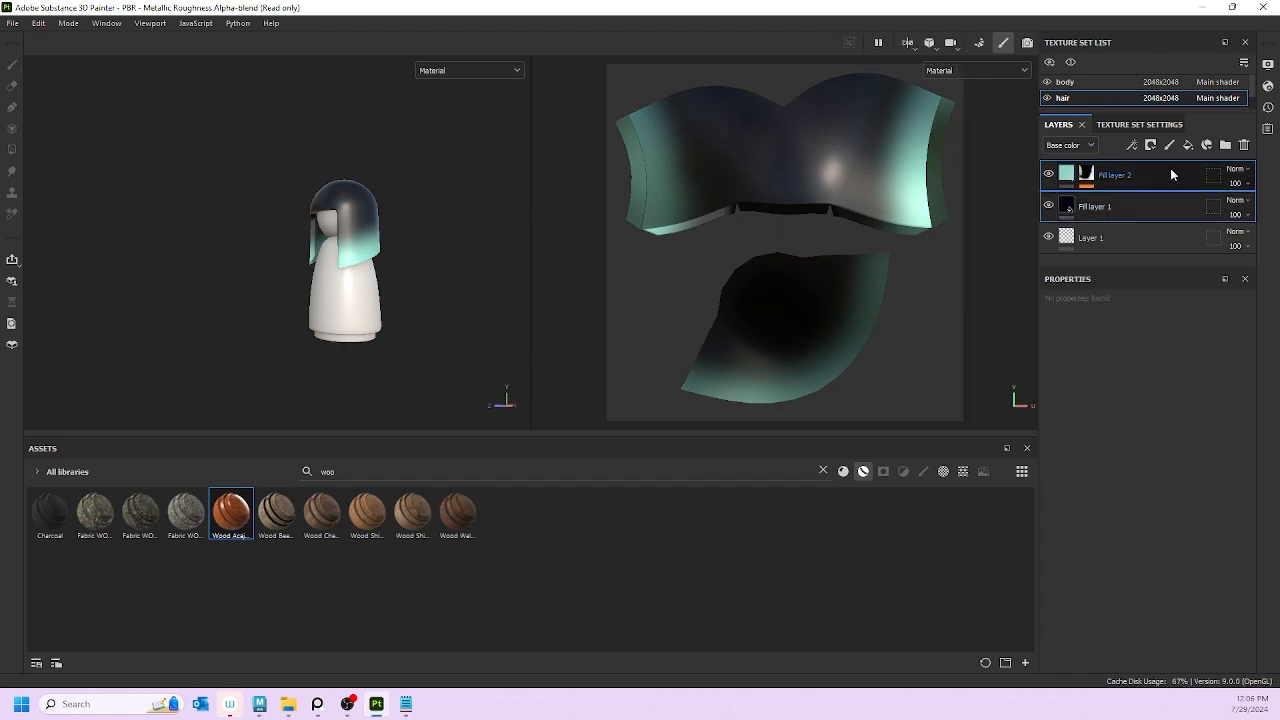
{"action": "left_click", "coordinate": [1225, 145]}
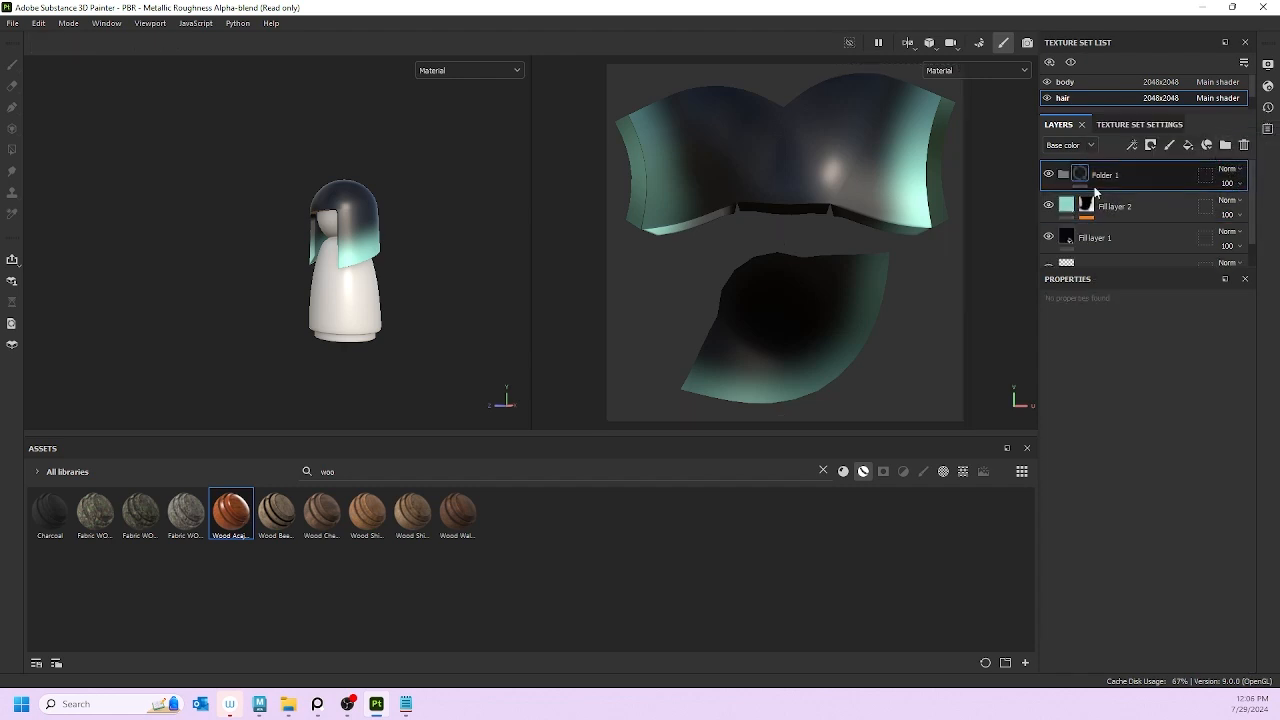
{"action": "left_click", "coordinate": [1160, 206]}
{"action": "left_click", "coordinate": [1157, 226], "text": "ctrl"}
{"action": "left_click_drag", "start_coordinate": [1156, 207], "coordinate": [1070, 176]}
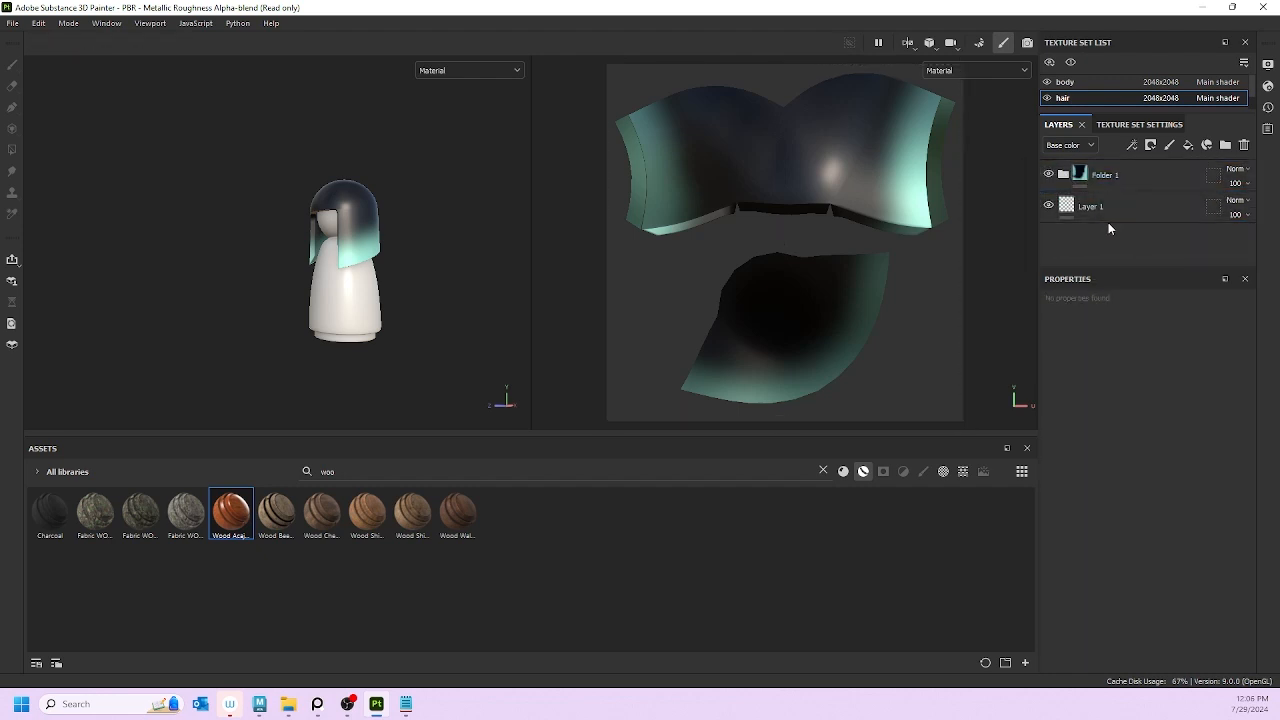
{"action": "scroll", "coordinate": [229, 266], "scroll_direction": "up", "scroll_amount": 5}
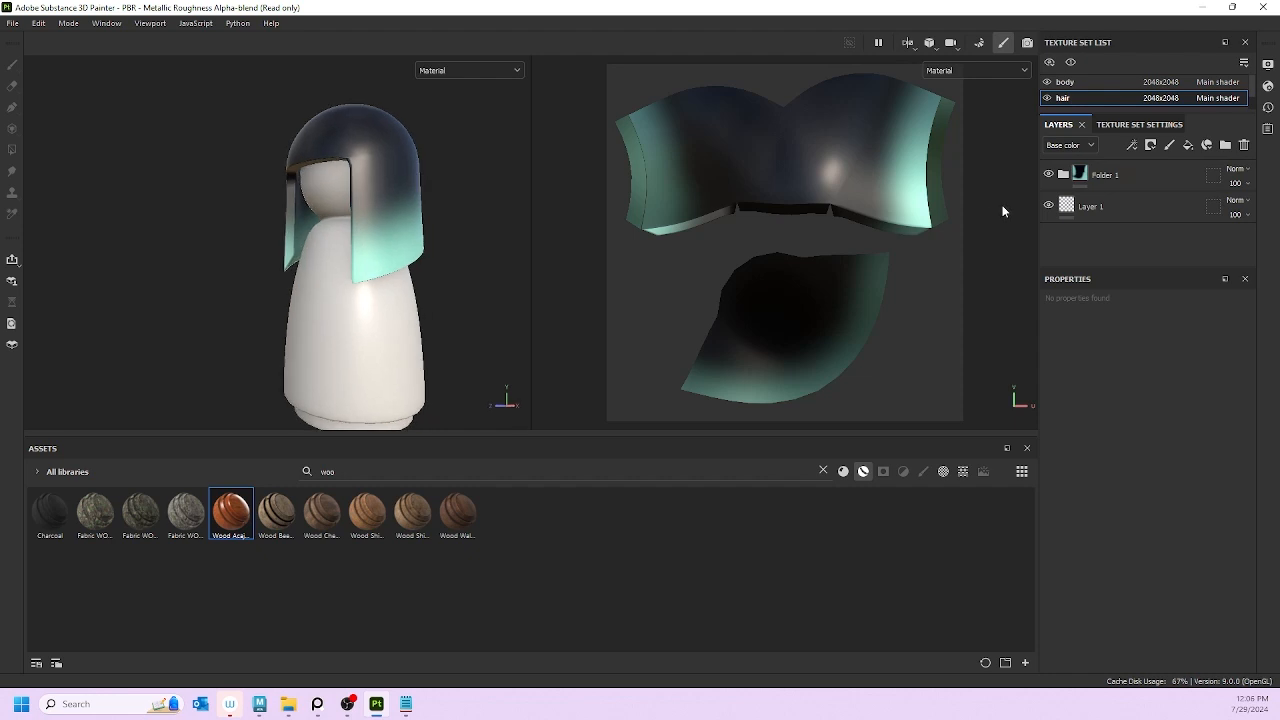
Step: Rename the folder to 'baseHair' and frame the whole doll in view
{"action": "double_click", "coordinate": [1095, 174]}
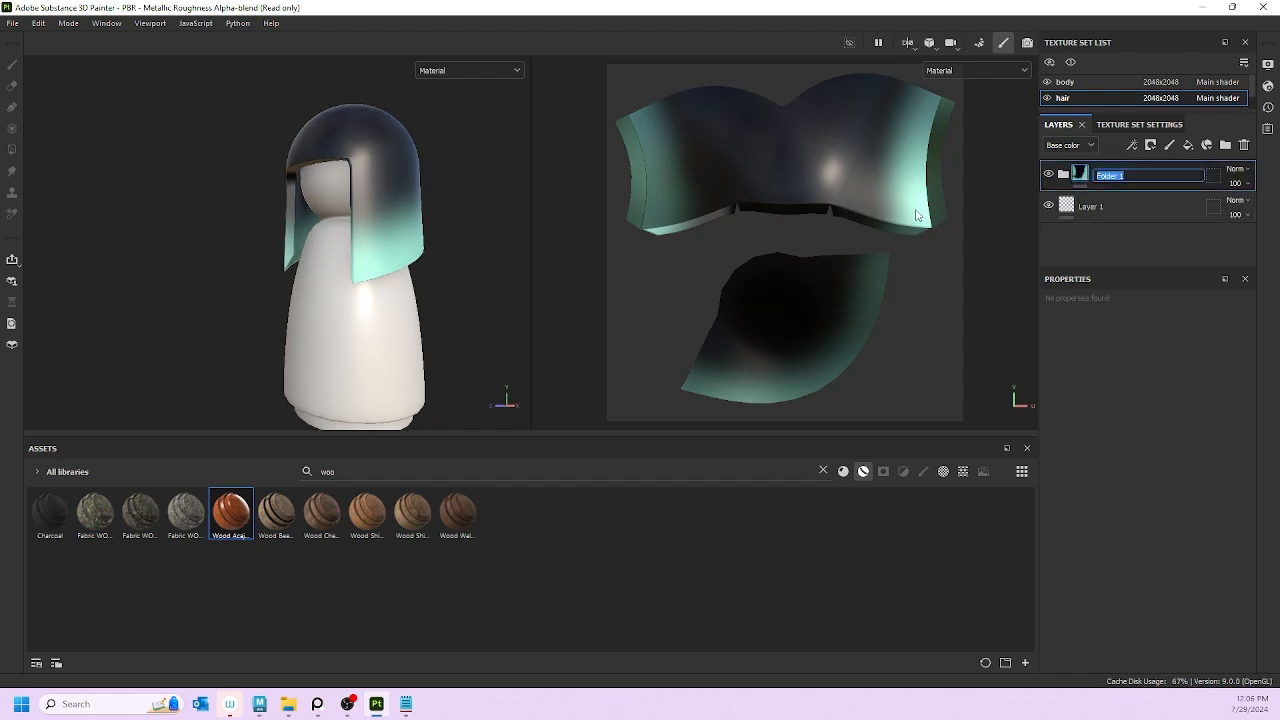
{"action": "type", "text": "baseHair"}
{"action": "key", "text": "Return"}
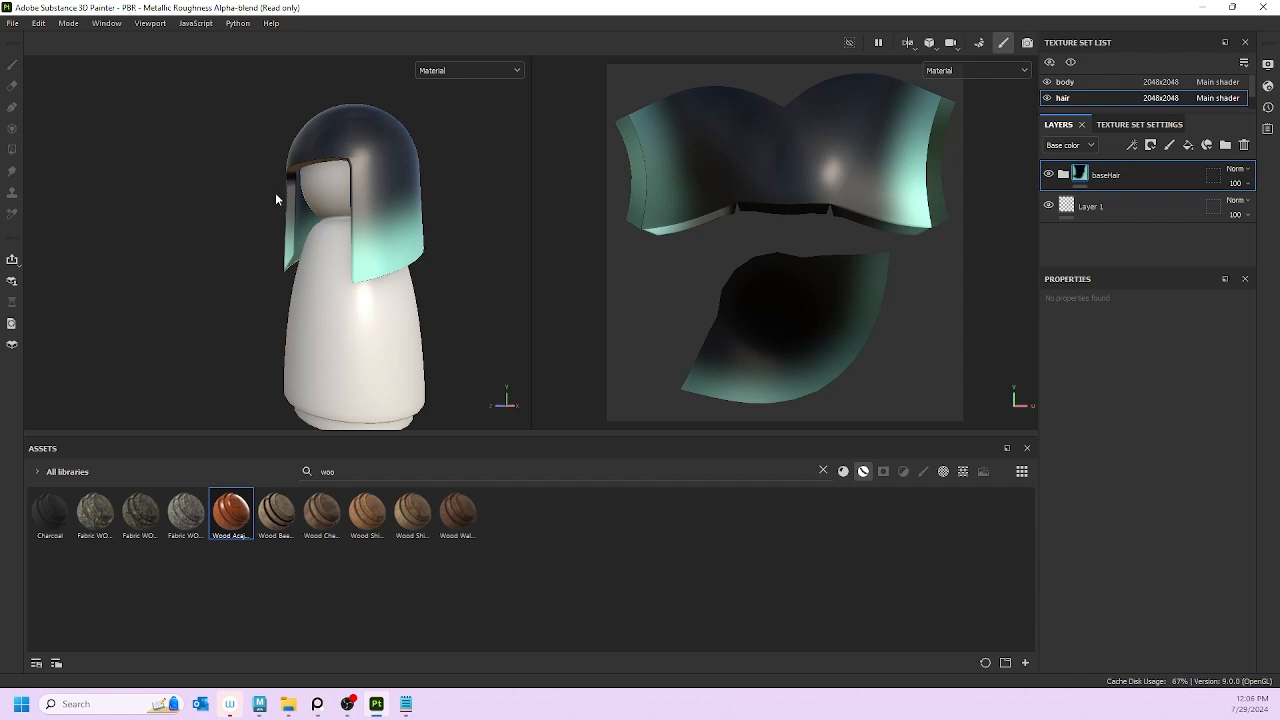
{"action": "left_click_drag", "start_coordinate": [275, 192], "coordinate": [510, 338], "text": "alt"}
{"action": "right_click_drag", "start_coordinate": [510, 338], "coordinate": [389, 311], "text": "alt"}
{"action": "middle_click_drag", "start_coordinate": [356, 276], "coordinate": [441, 297], "text": "alt"}
{"action": "left_click_drag", "start_coordinate": [441, 297], "coordinate": [383, 235], "text": "alt"}
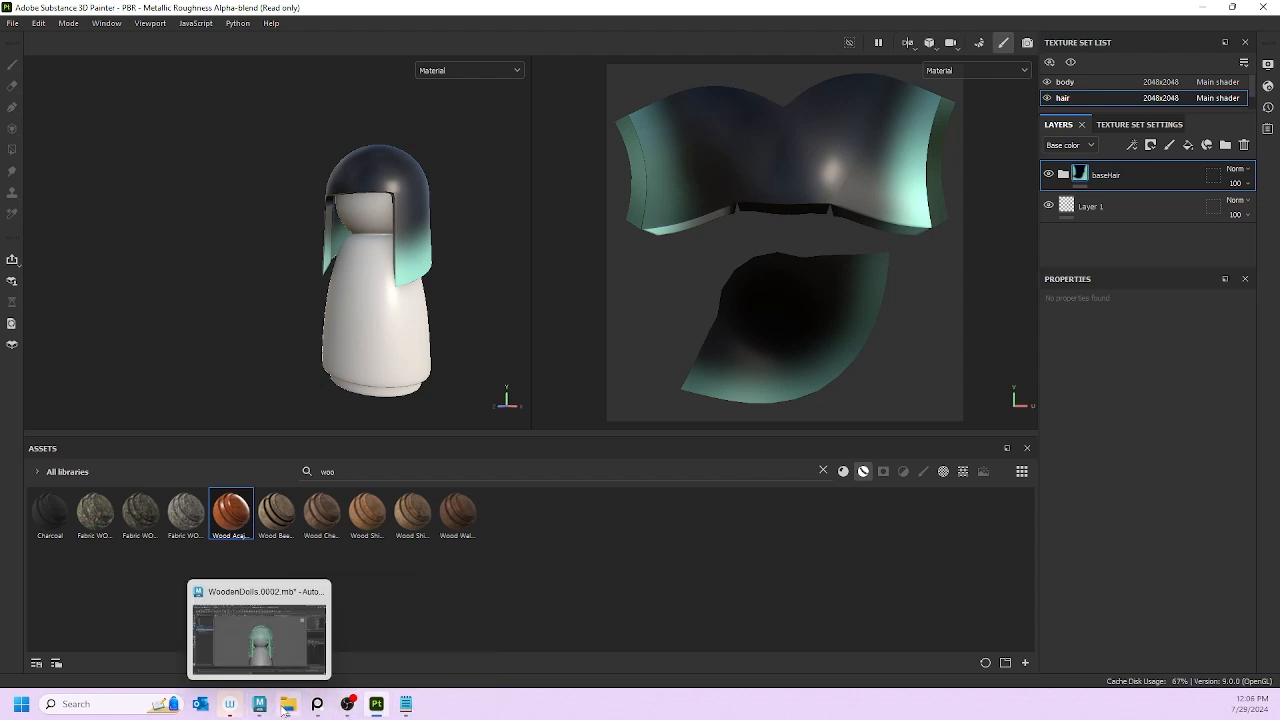
Step: Inspect the black and yellow kokeshi references on the PureRef board, then return to Painter
{"action": "left_click", "coordinate": [317, 704]}
{"action": "scroll", "coordinate": [125, 216], "scroll_direction": "up", "scroll_amount": 3}
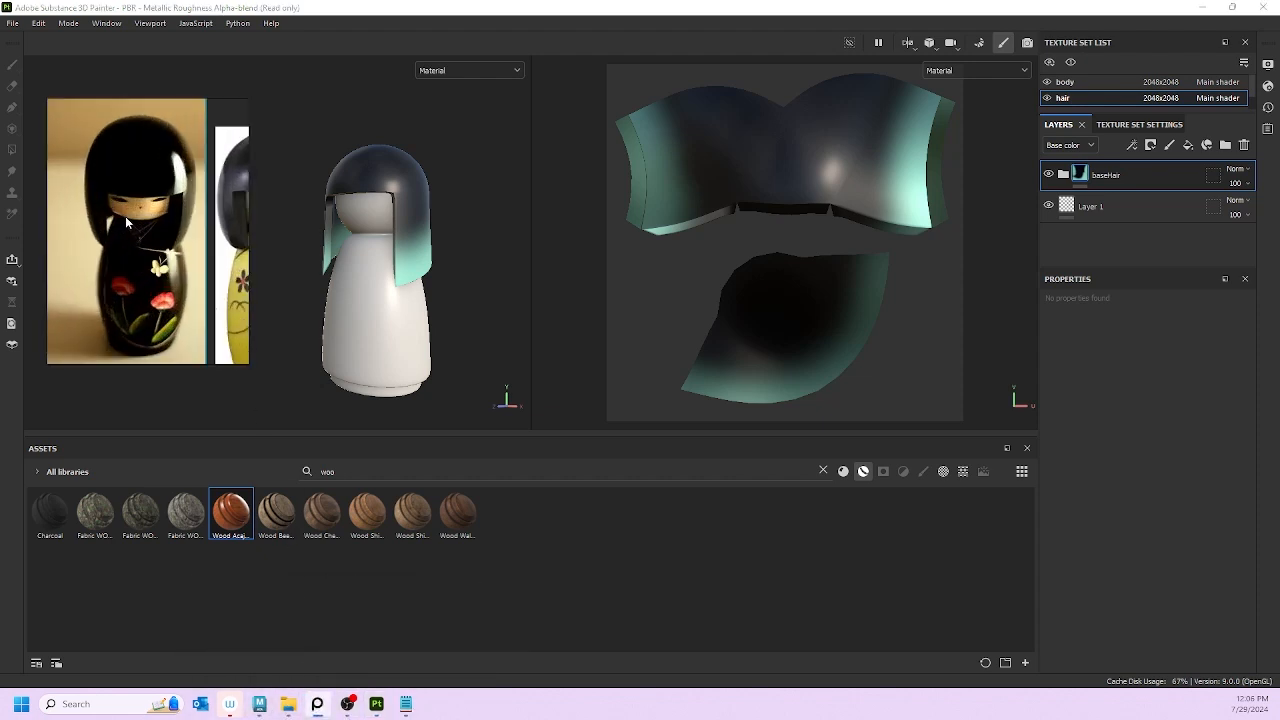
{"action": "scroll", "coordinate": [125, 216], "scroll_direction": "down", "scroll_amount": 2}
{"action": "middle_click_drag", "start_coordinate": [178, 197], "coordinate": [150, 220]}
{"action": "scroll", "coordinate": [185, 231], "scroll_direction": "up", "scroll_amount": 3}
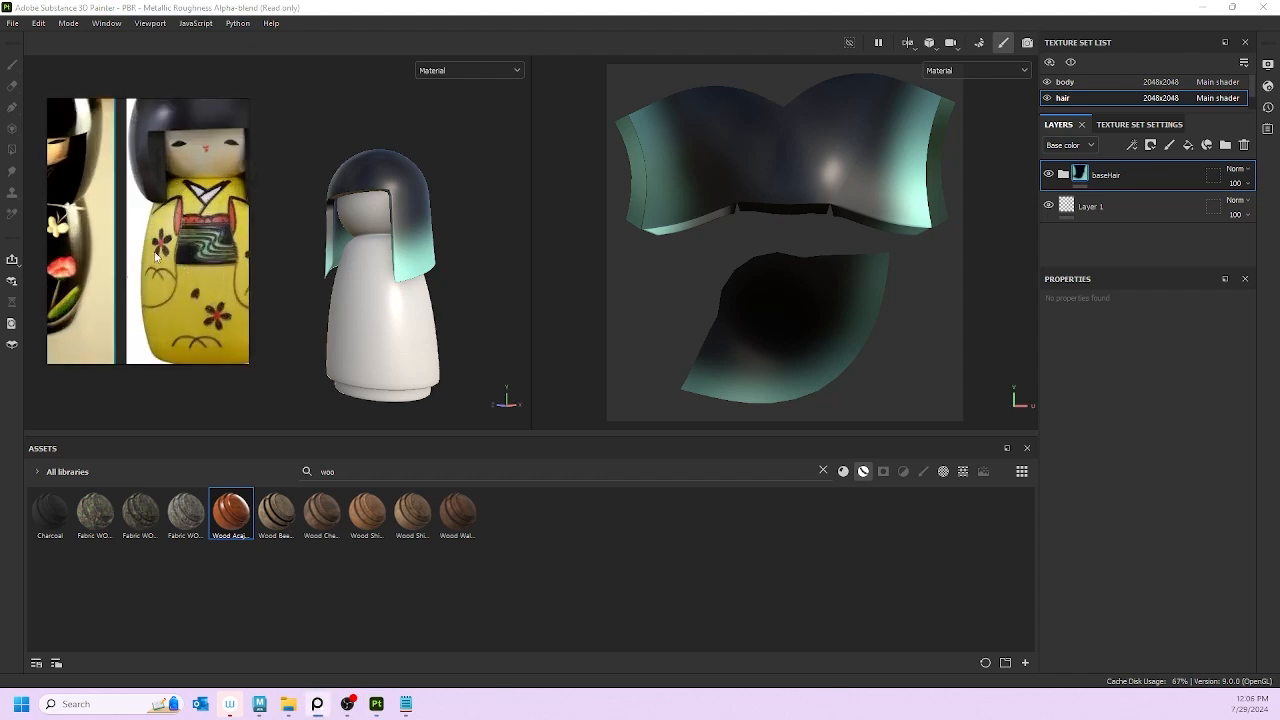
{"action": "scroll", "coordinate": [155, 257], "scroll_direction": "down", "scroll_amount": 4}
{"action": "middle_click_drag", "start_coordinate": [120, 260], "coordinate": [142, 256]}
{"action": "scroll", "coordinate": [141, 256], "scroll_direction": "up", "scroll_amount": 2}
{"action": "scroll", "coordinate": [138, 257], "scroll_direction": "up", "scroll_amount": 1}
{"action": "scroll", "coordinate": [138, 257], "scroll_direction": "down", "scroll_amount": 1}
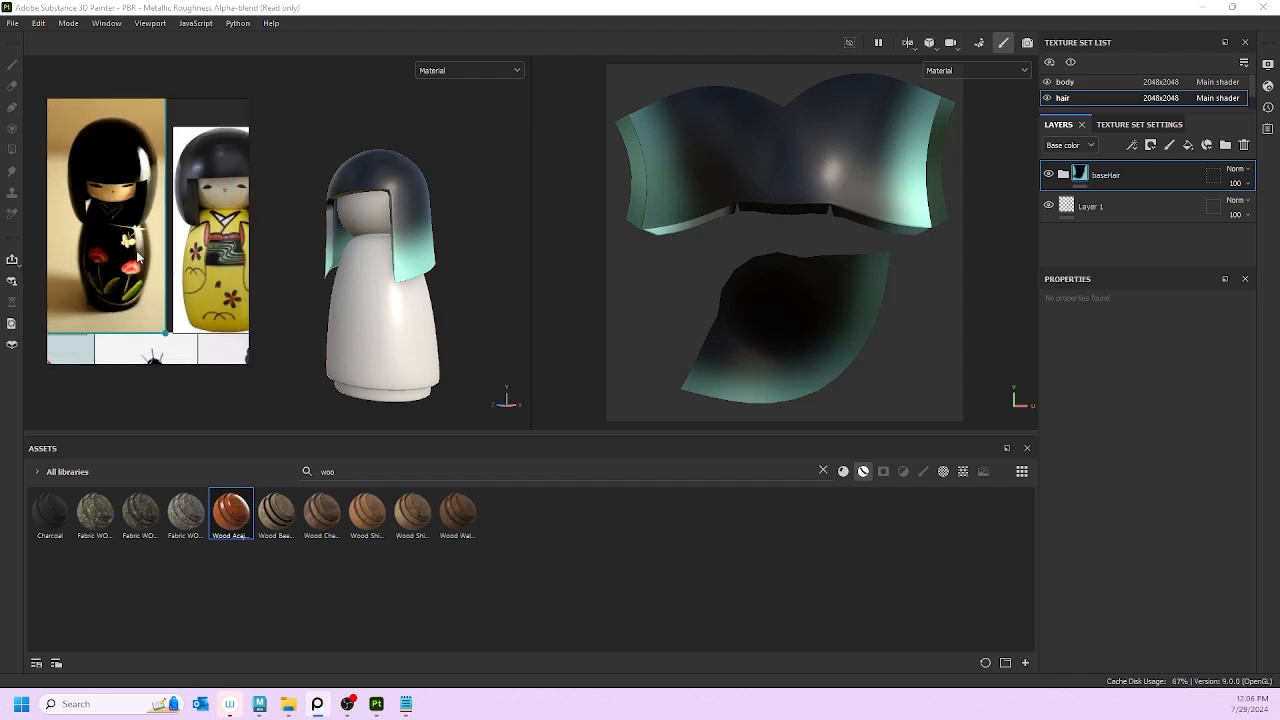
{"action": "key", "text": "alt+Tab"}
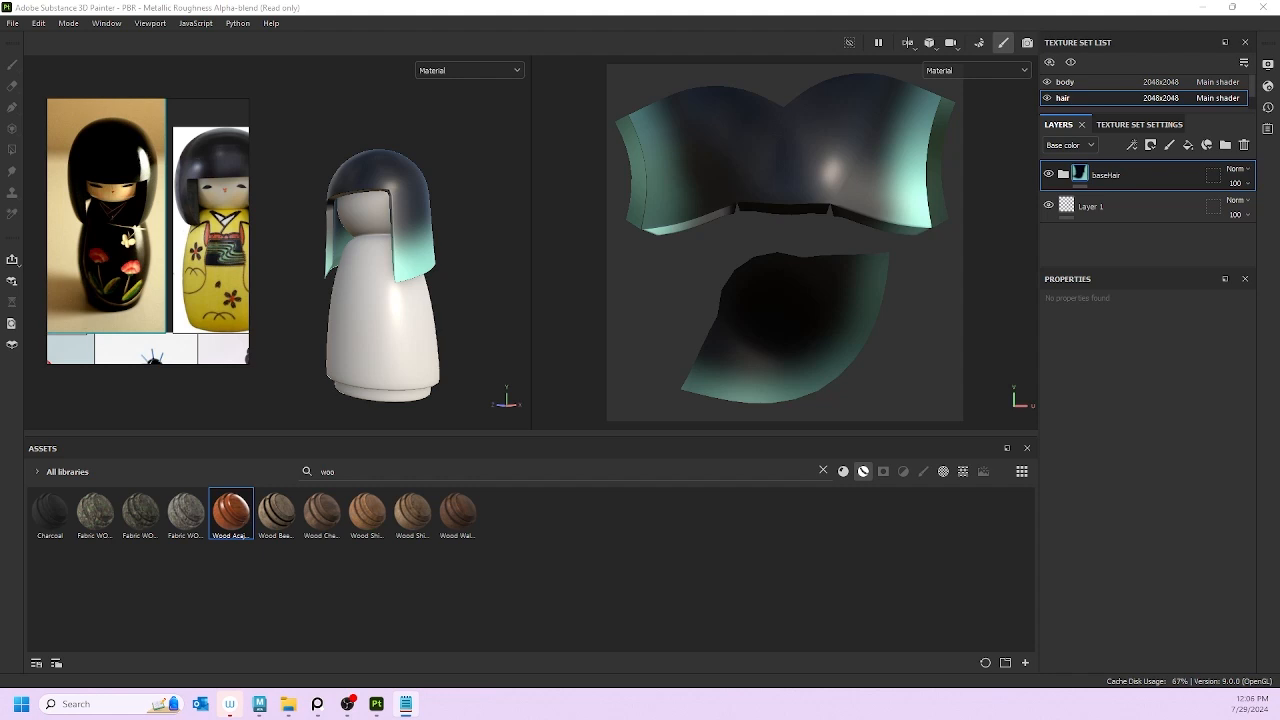
Step: On the body texture set, add a fill layer coloured bright, fully saturated orange-yellow
{"action": "left_click", "coordinate": [1065, 88]}
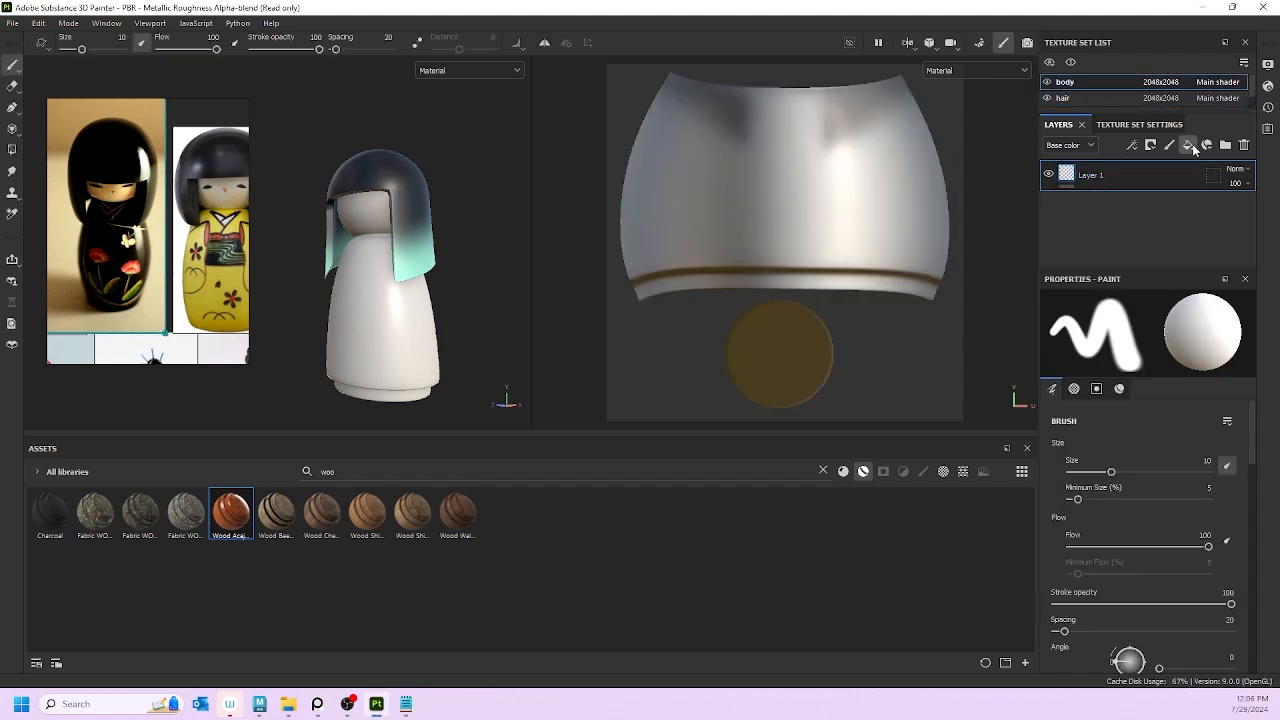
{"action": "left_click", "coordinate": [1189, 146]}
{"action": "left_click", "coordinate": [1137, 464]}
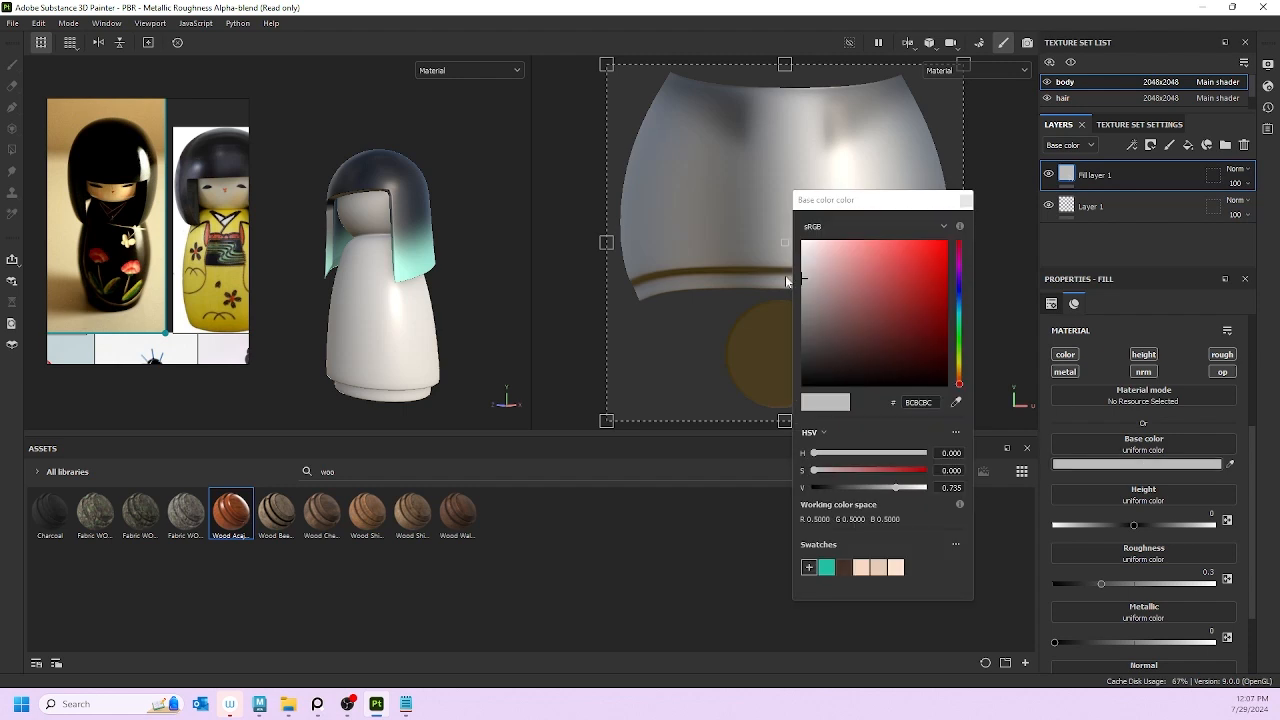
{"action": "left_click_drag", "start_coordinate": [958, 381], "coordinate": [958, 368]}
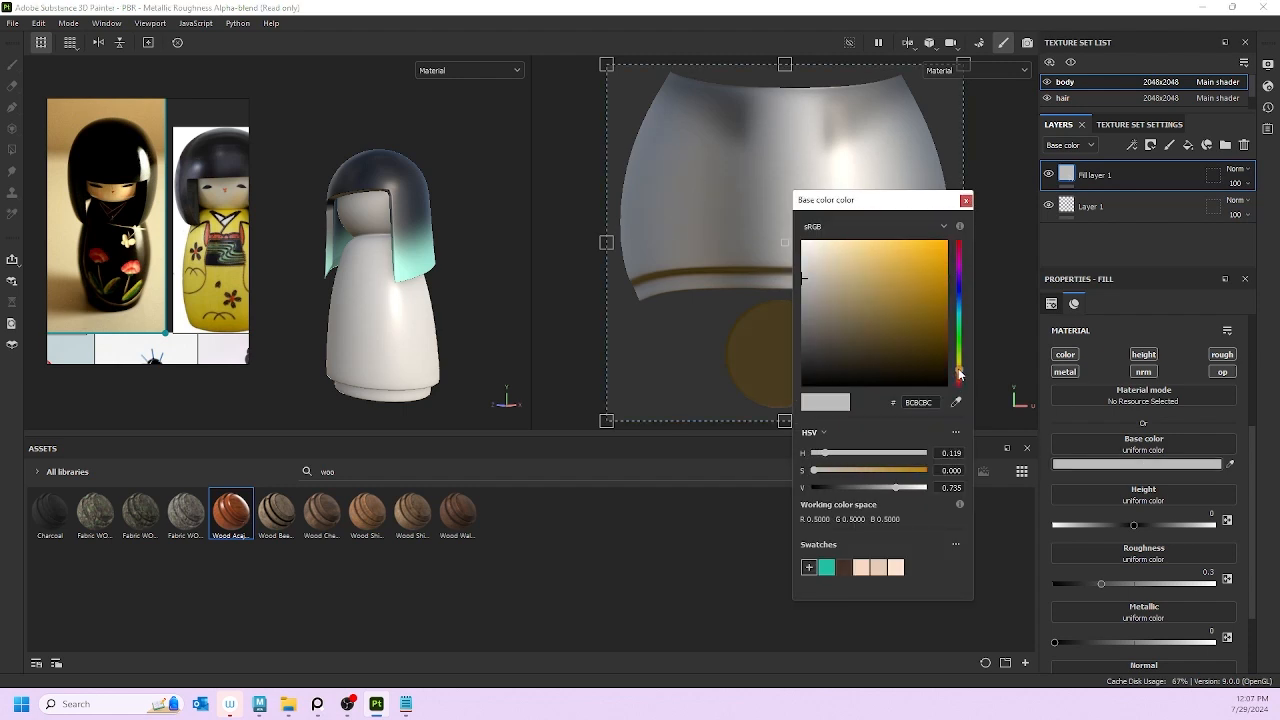
{"action": "left_click_drag", "start_coordinate": [917, 291], "coordinate": [967, 240]}
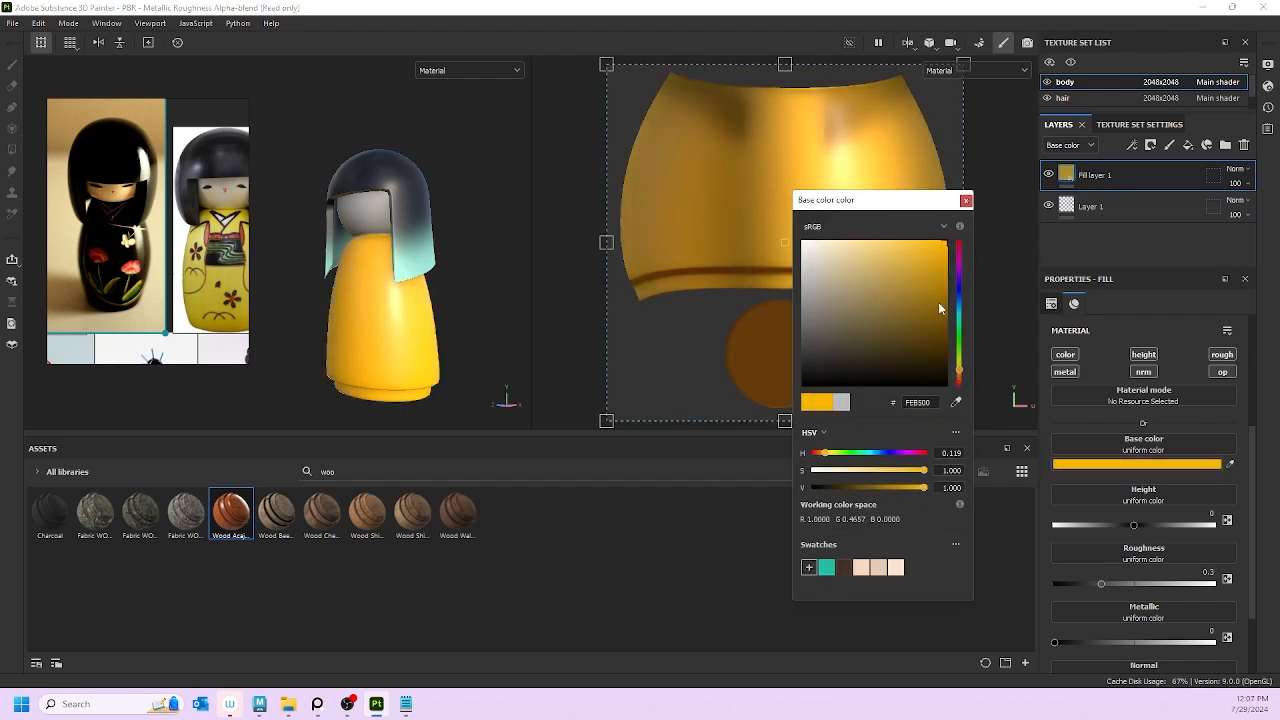
{"action": "left_click", "coordinate": [966, 201]}
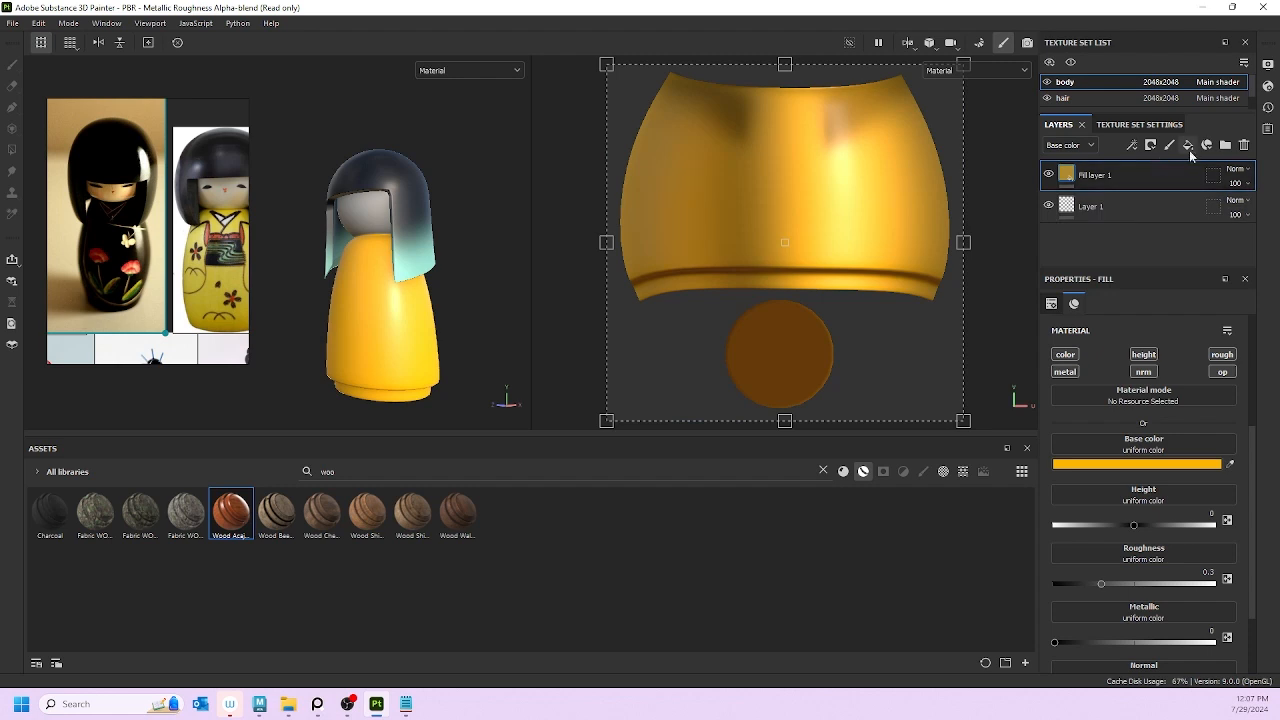
Step: Add a second fill layer above it with a warm off-white base colour
{"action": "left_click", "coordinate": [1189, 146]}
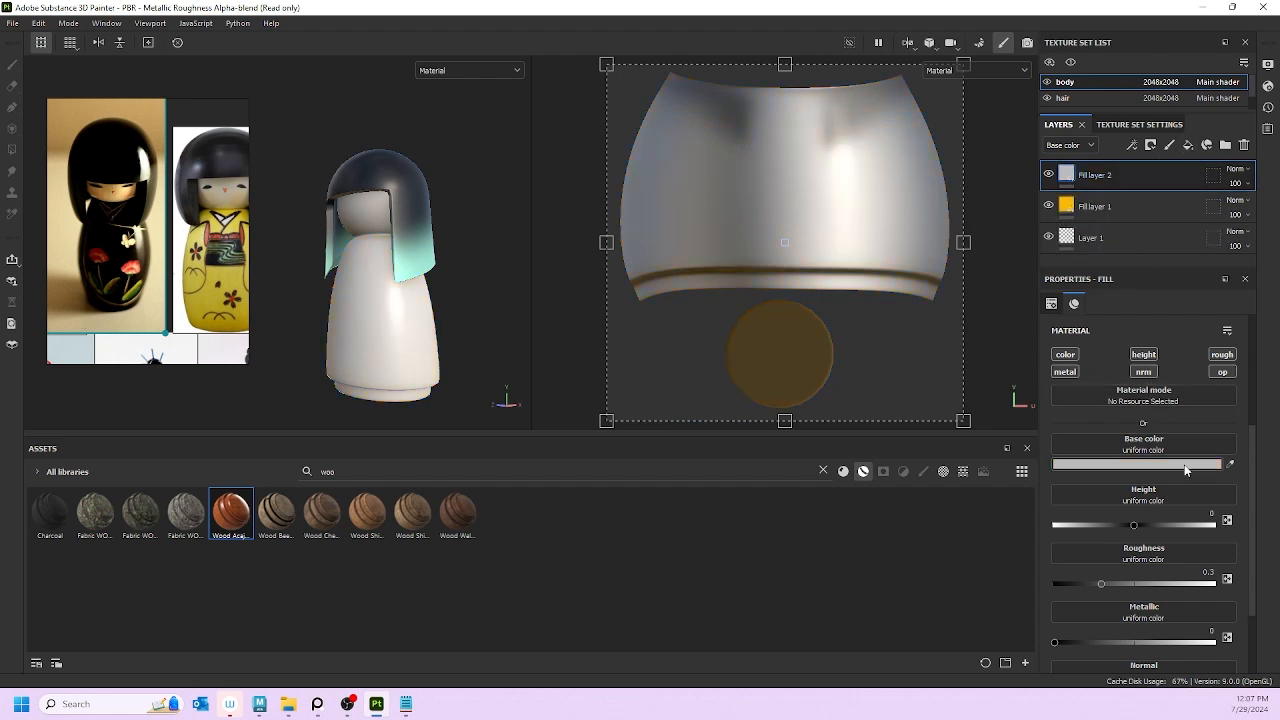
{"action": "left_click", "coordinate": [1137, 464]}
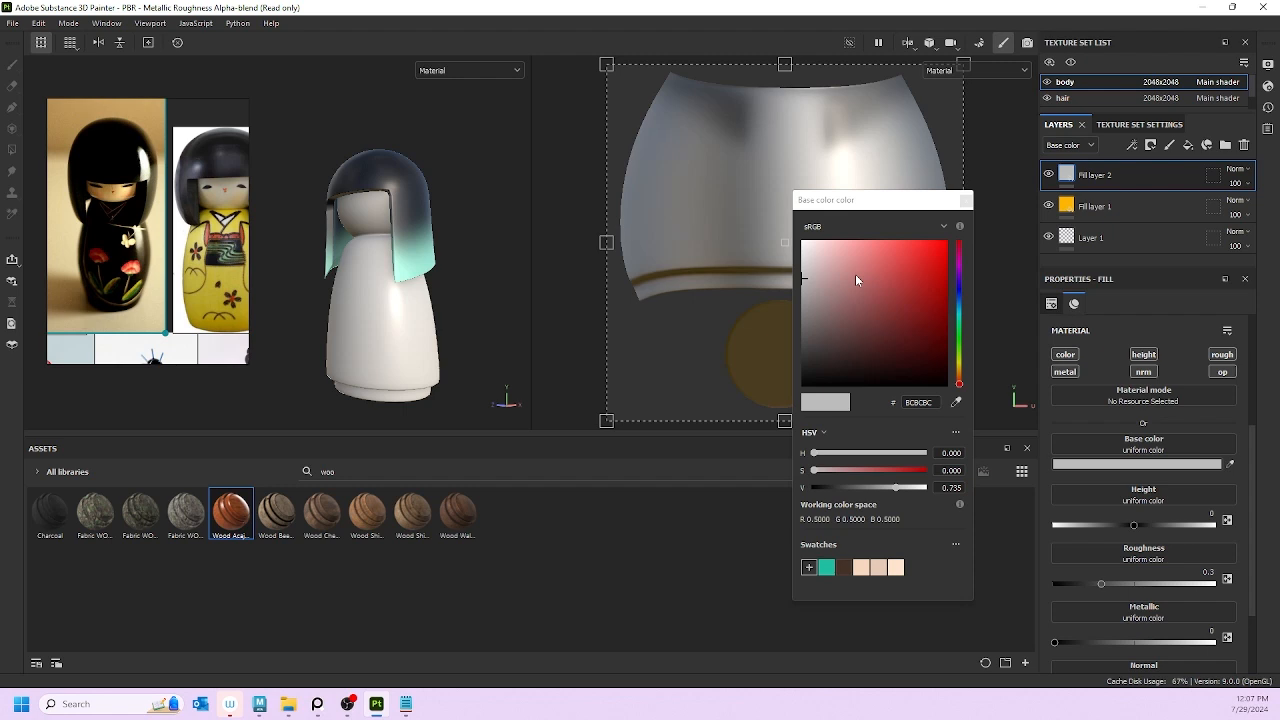
{"action": "left_click", "coordinate": [814, 245]}
{"action": "left_click_drag", "start_coordinate": [814, 247], "coordinate": [806, 254]}
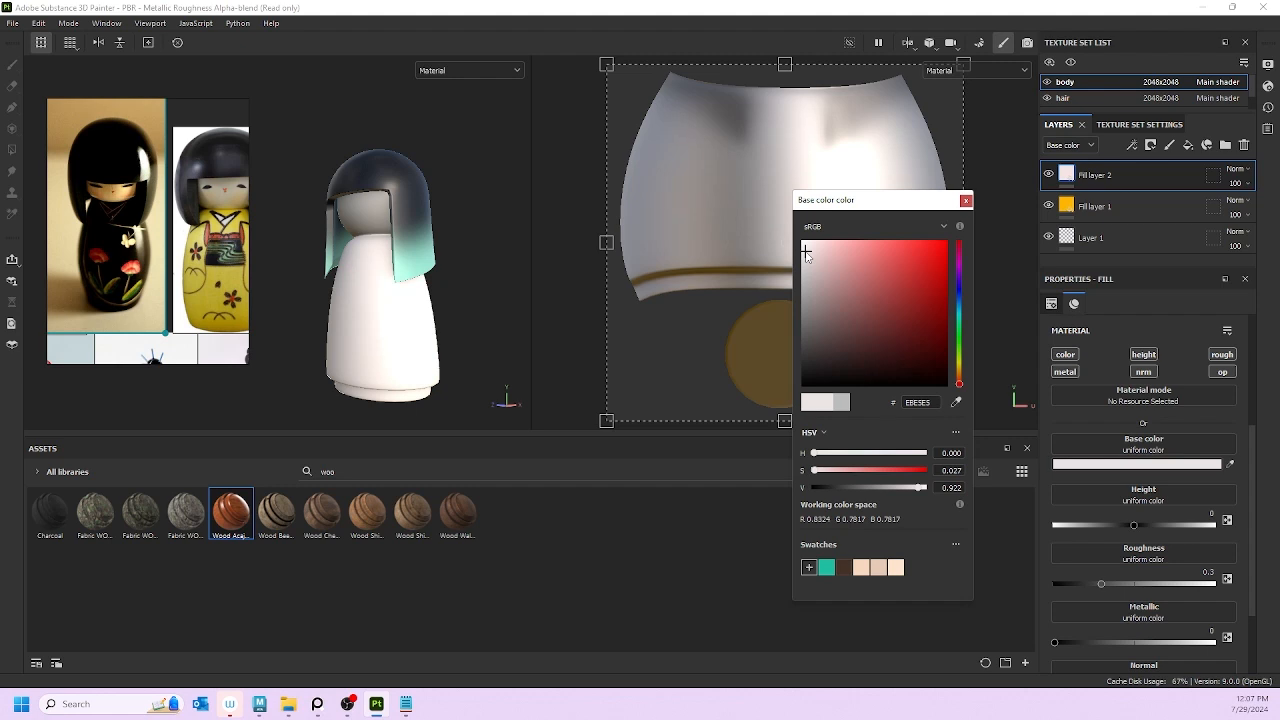
{"action": "left_click_drag", "start_coordinate": [960, 384], "coordinate": [960, 375]}
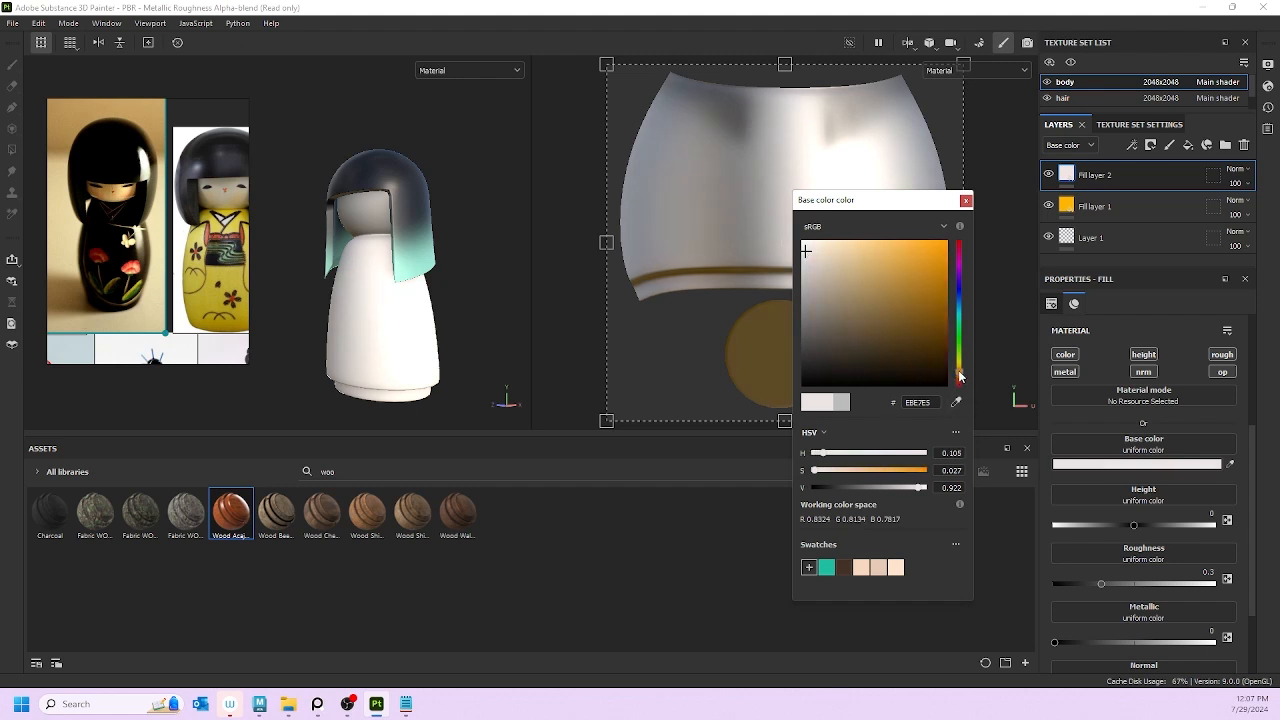
{"action": "left_click", "coordinate": [966, 200]}
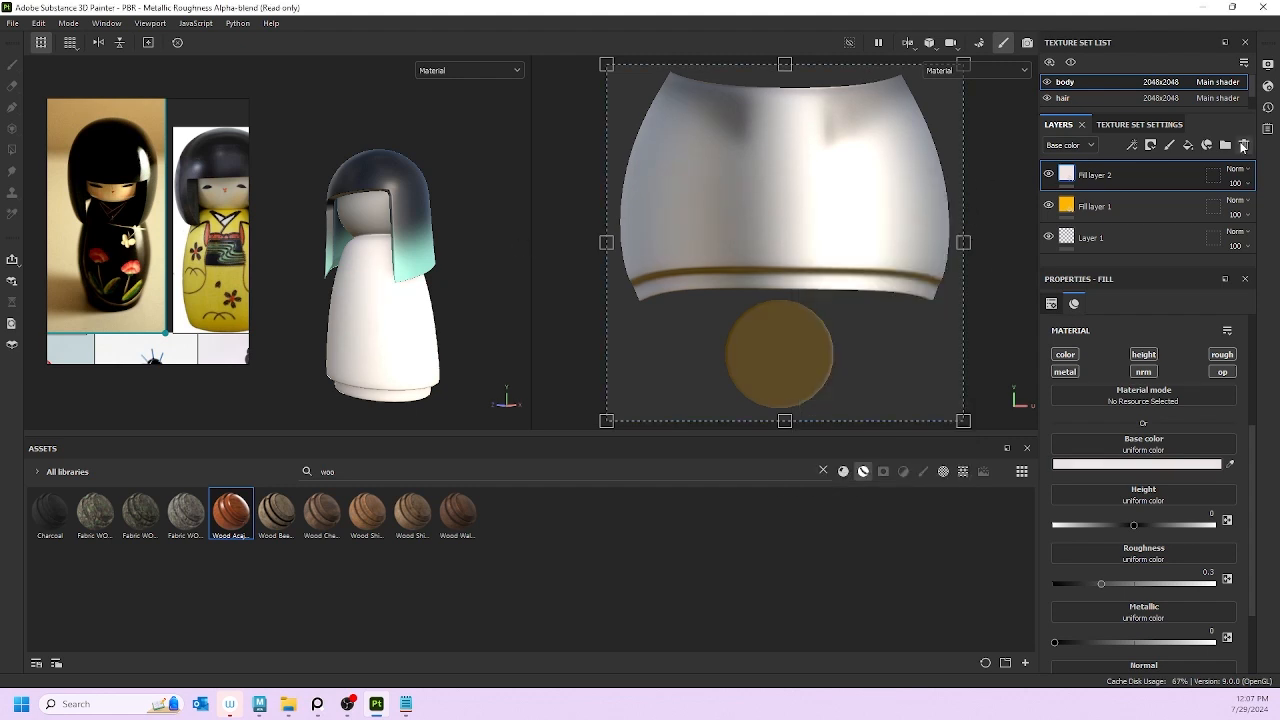
Step: Add Fill layer 3 and move Fill layer 2 beneath Fill layer 1
{"action": "left_click", "coordinate": [1189, 145]}
{"action": "left_click_drag", "start_coordinate": [1112, 205], "coordinate": [1140, 243]}
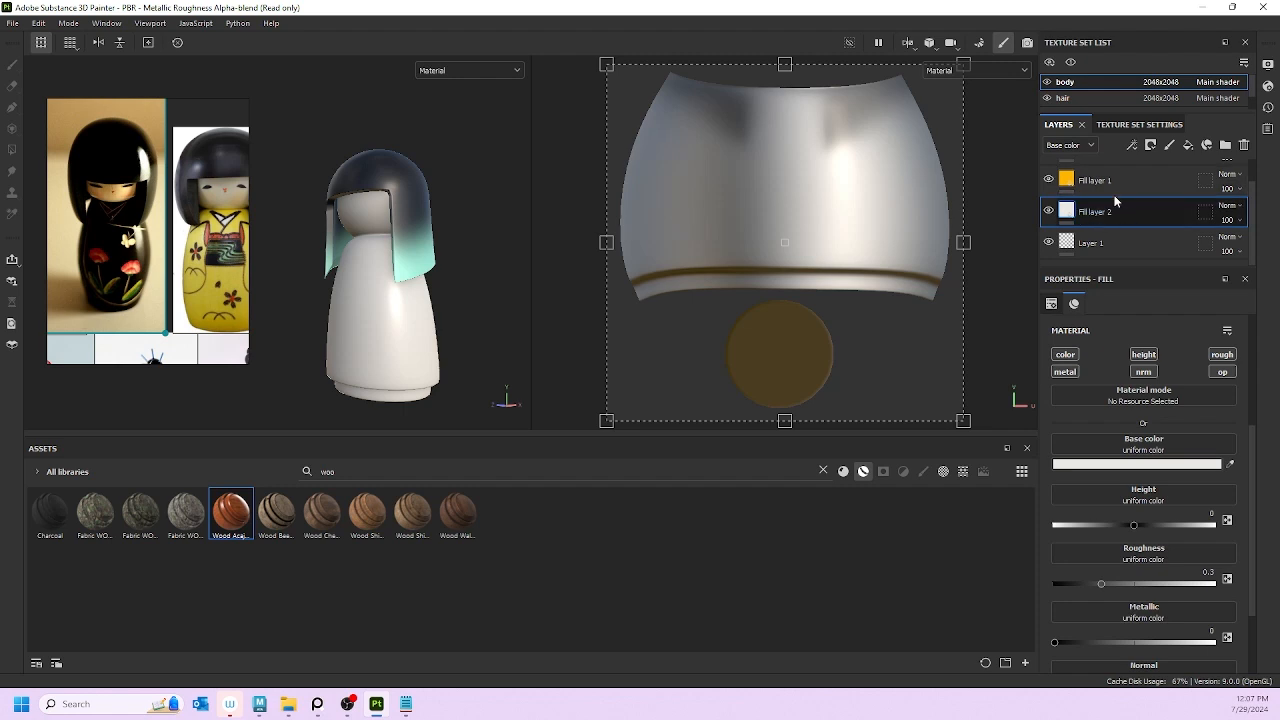
{"action": "scroll", "coordinate": [1114, 248], "scroll_direction": "up", "scroll_amount": 1}
{"action": "scroll", "coordinate": [1115, 250], "scroll_direction": "down", "scroll_amount": 1}
{"action": "scroll", "coordinate": [1104, 236], "scroll_direction": "up", "scroll_amount": 1}
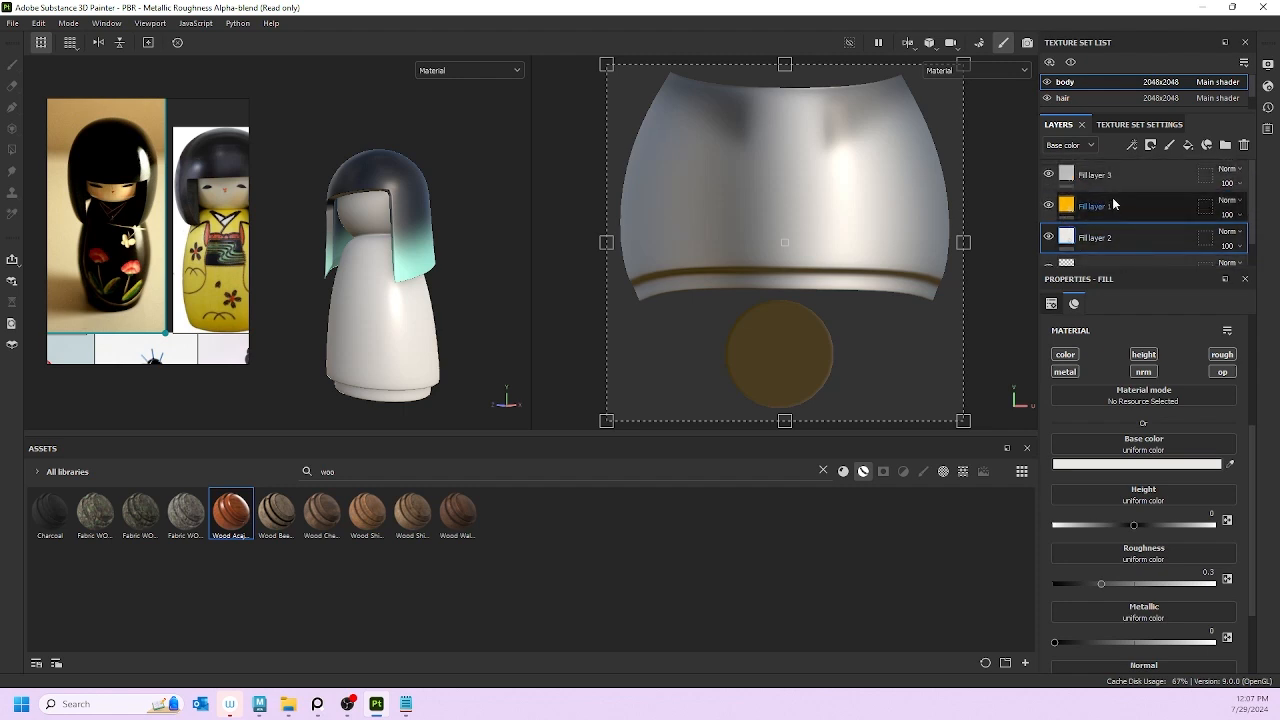
{"action": "left_click", "coordinate": [1105, 206]}
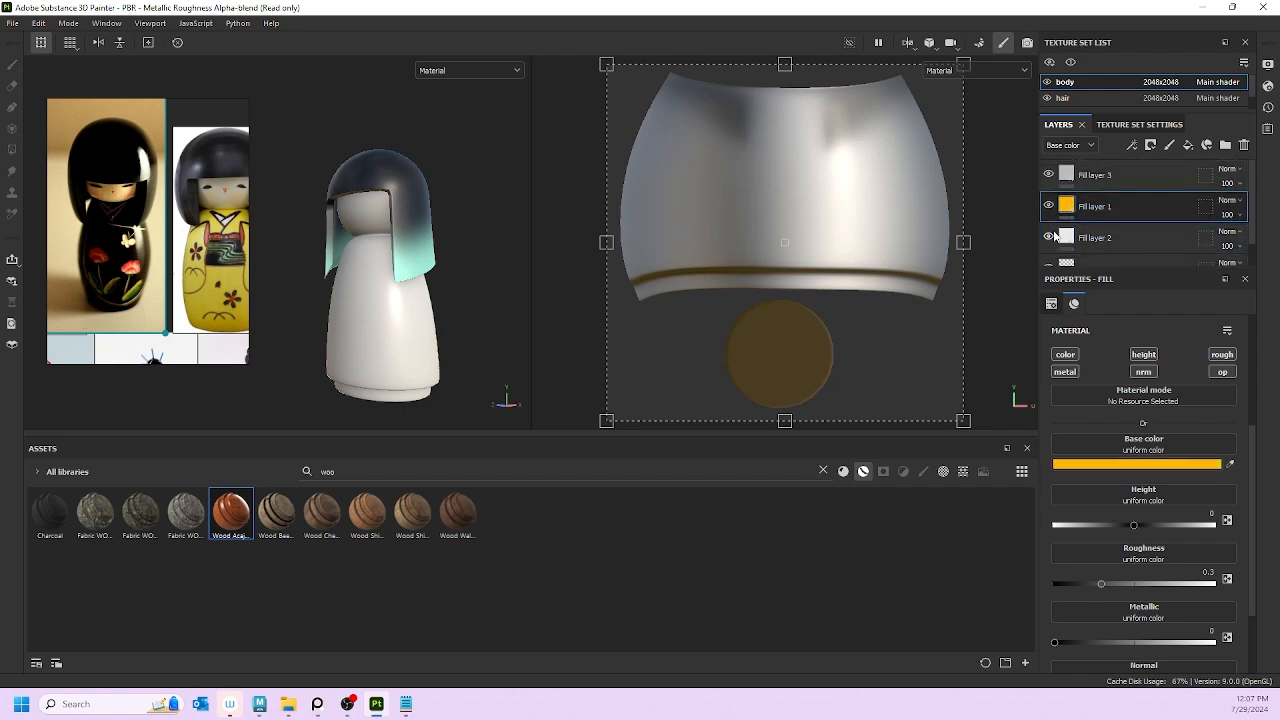
Step: Set Fill layer 3's base colour to bright red
{"action": "left_click", "coordinate": [1120, 178]}
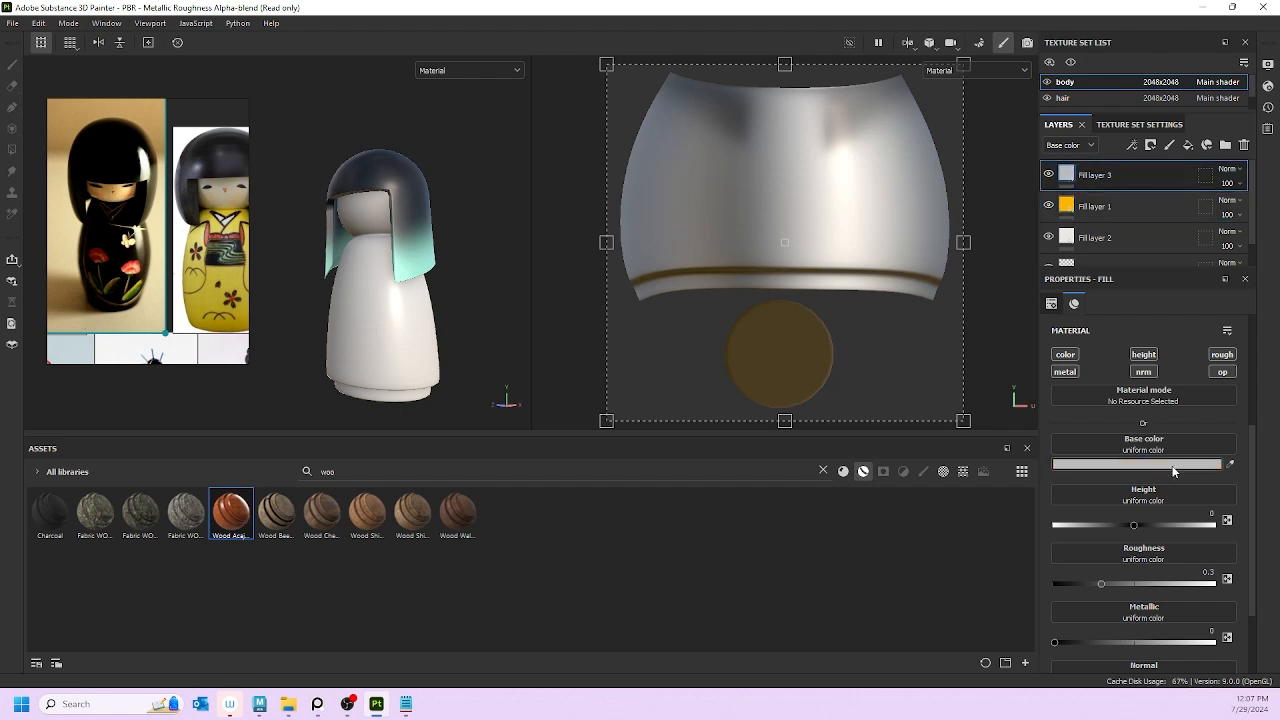
{"action": "left_click", "coordinate": [1137, 463]}
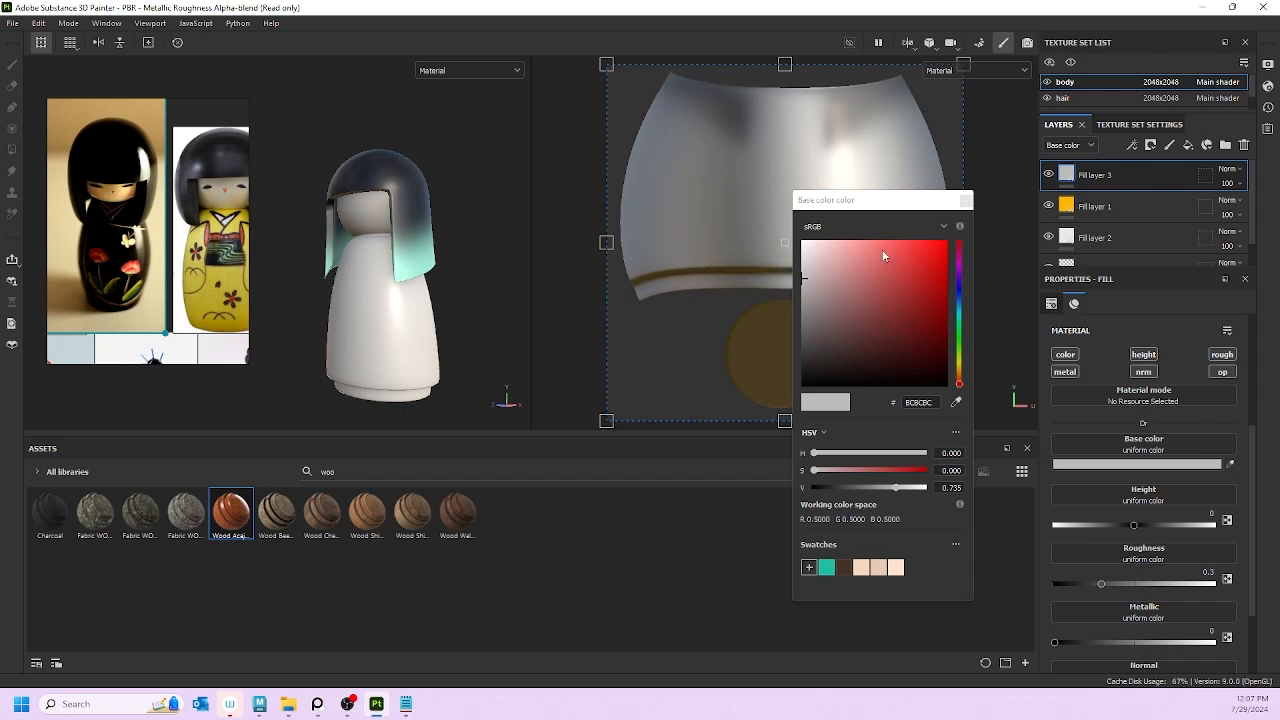
{"action": "mouse_move", "coordinate": [883, 254]}
{"action": "left_mouse_down"}
{"action": "mouse_move", "coordinate": [950, 246]}
{"action": "mouse_move", "coordinate": [944, 262]}
{"action": "mouse_move", "coordinate": [914, 269]}
{"action": "mouse_move", "coordinate": [930, 280]}
{"action": "left_mouse_up"}
{"action": "left_click", "coordinate": [965, 200]}
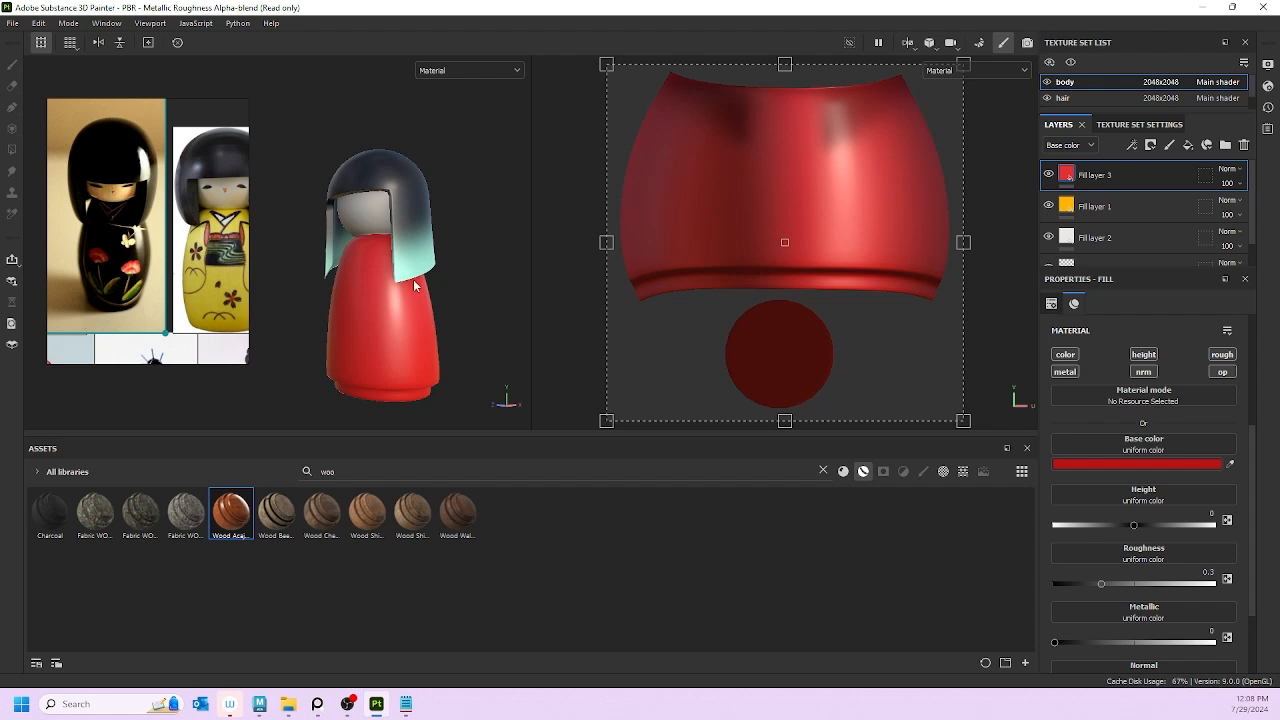
Step: Add Fill layer 4 coloured dark green (1D4827), then add Fill layer 5 above it
{"action": "left_click", "coordinate": [1188, 145]}
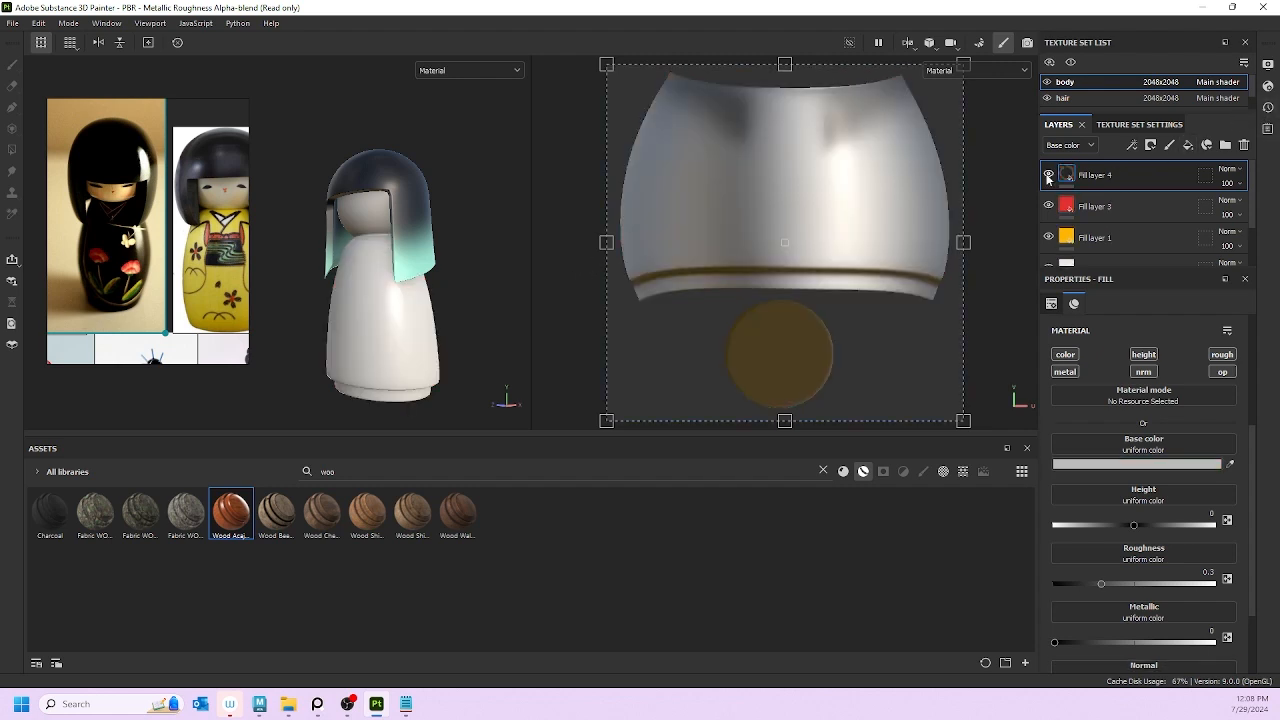
{"action": "left_click", "coordinate": [1150, 464]}
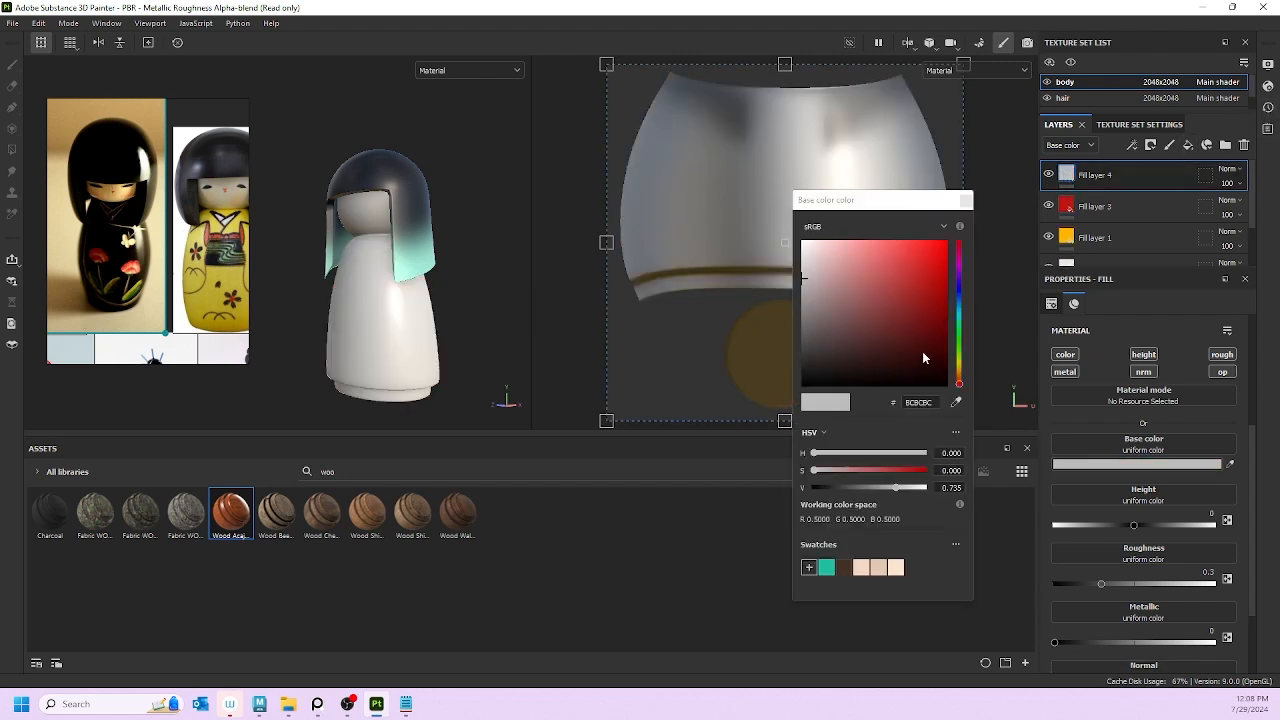
{"action": "left_click", "coordinate": [960, 347]}
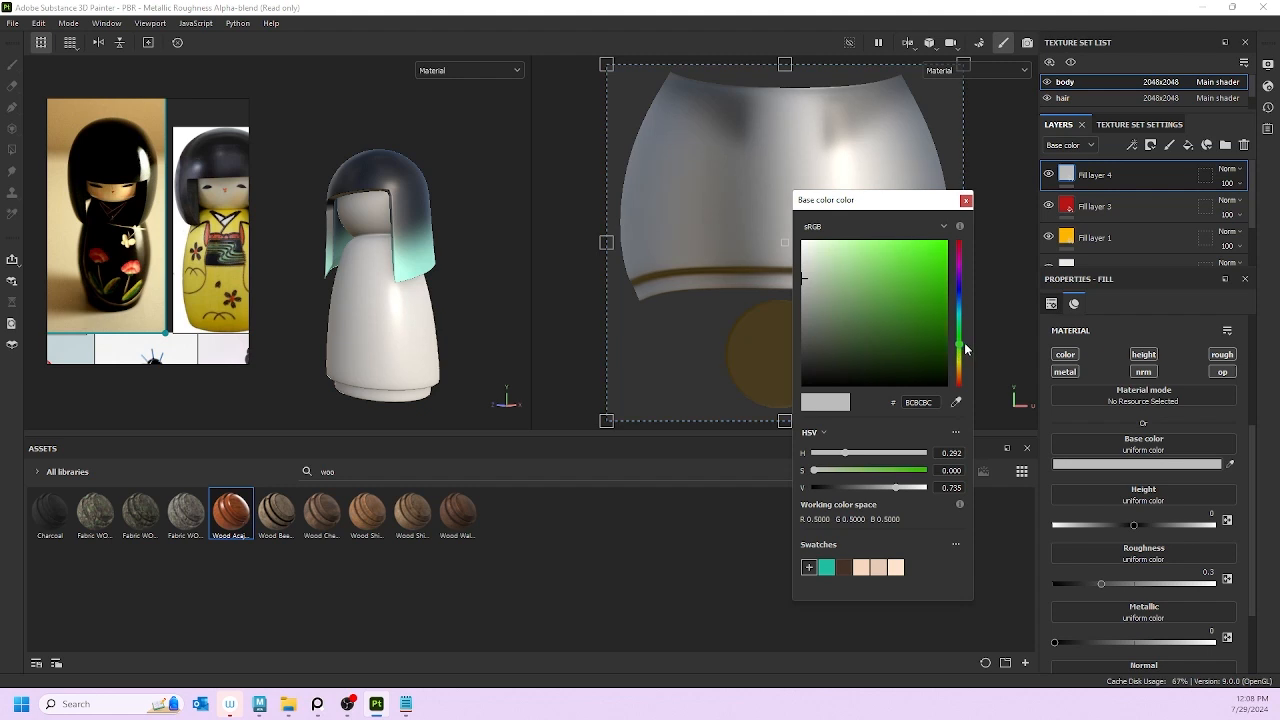
{"action": "mouse_move", "coordinate": [965, 347]}
{"action": "left_mouse_down"}
{"action": "mouse_move", "coordinate": [957, 335]}
{"action": "mouse_move", "coordinate": [891, 349]}
{"action": "left_mouse_up"}
{"action": "left_click", "coordinate": [917, 328]}
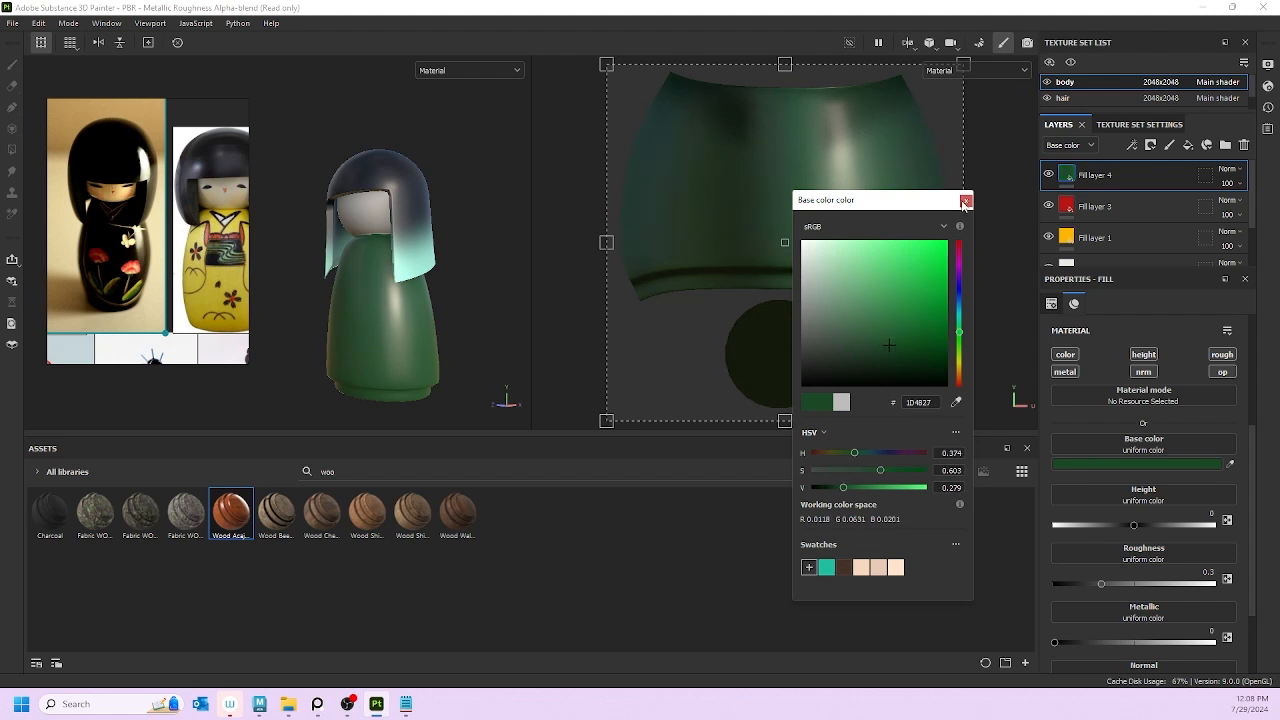
{"action": "left_click", "coordinate": [965, 200]}
{"action": "left_click", "coordinate": [1188, 145]}
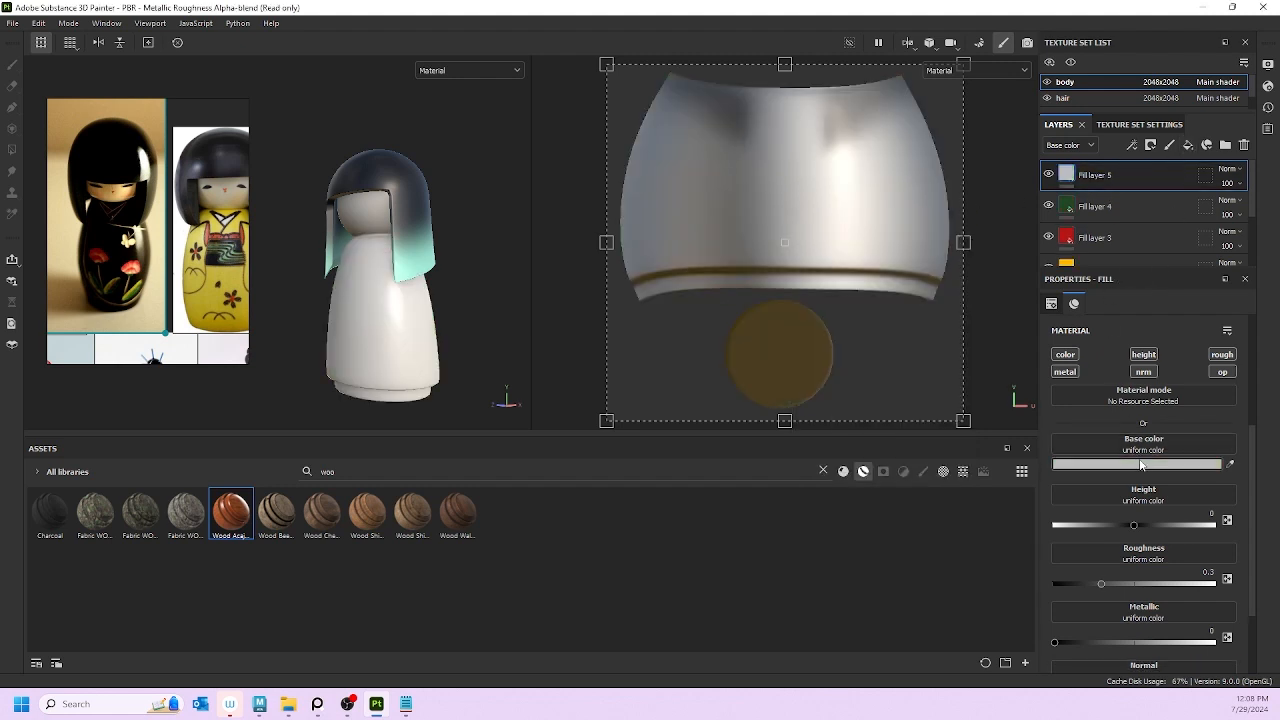
{"action": "left_click", "coordinate": [1143, 464]}
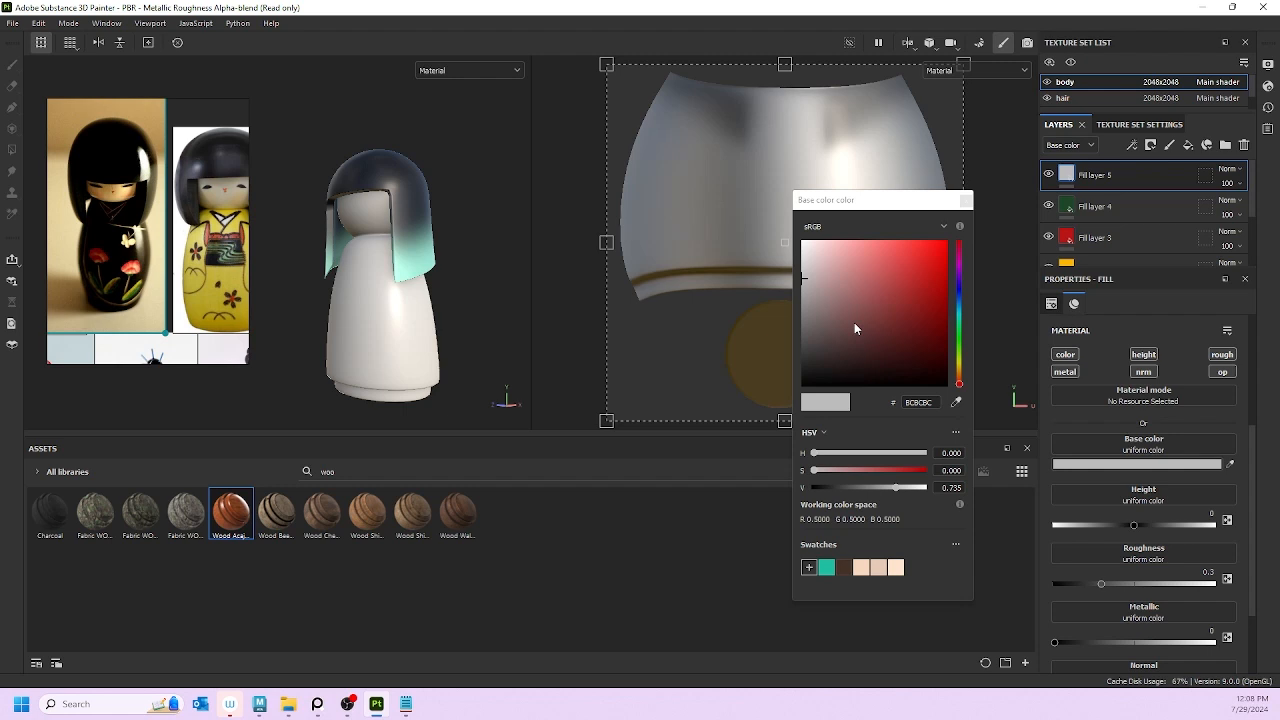
Step: Set the body's Fill layer 5 base colour to teal (1FBFA2)
{"action": "left_click", "coordinate": [826, 568]}
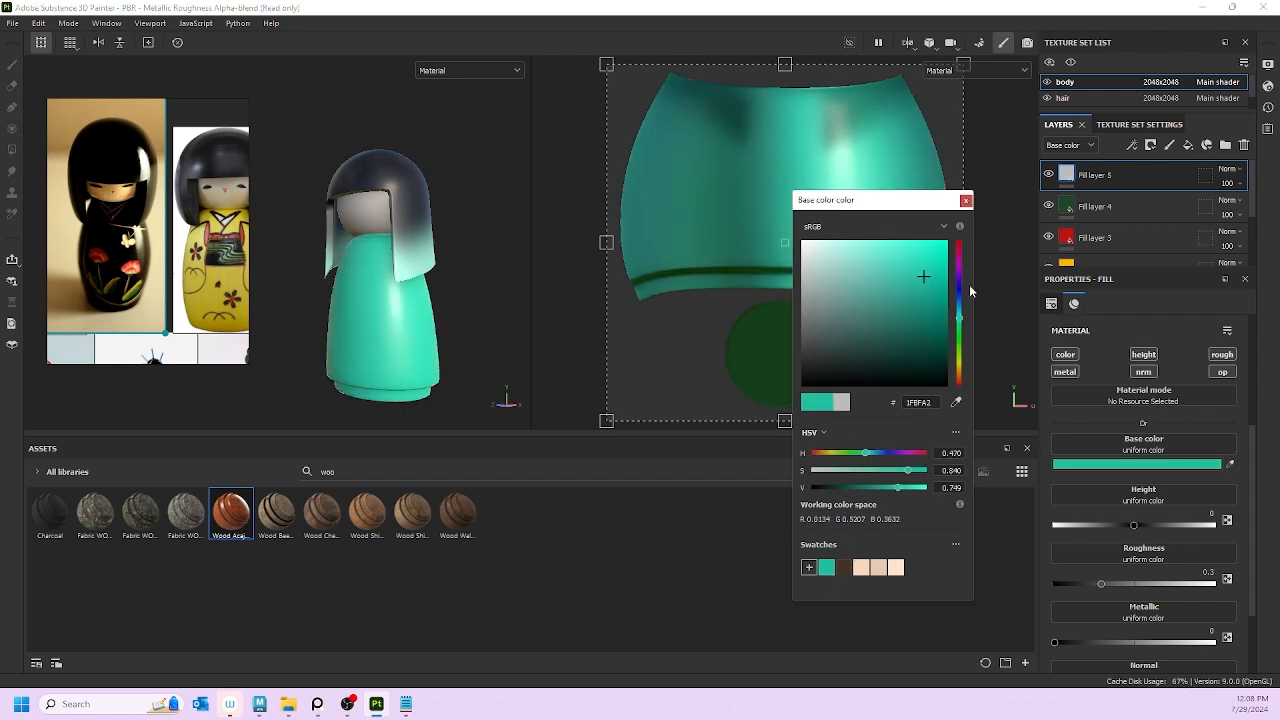
{"action": "left_click", "coordinate": [965, 201]}
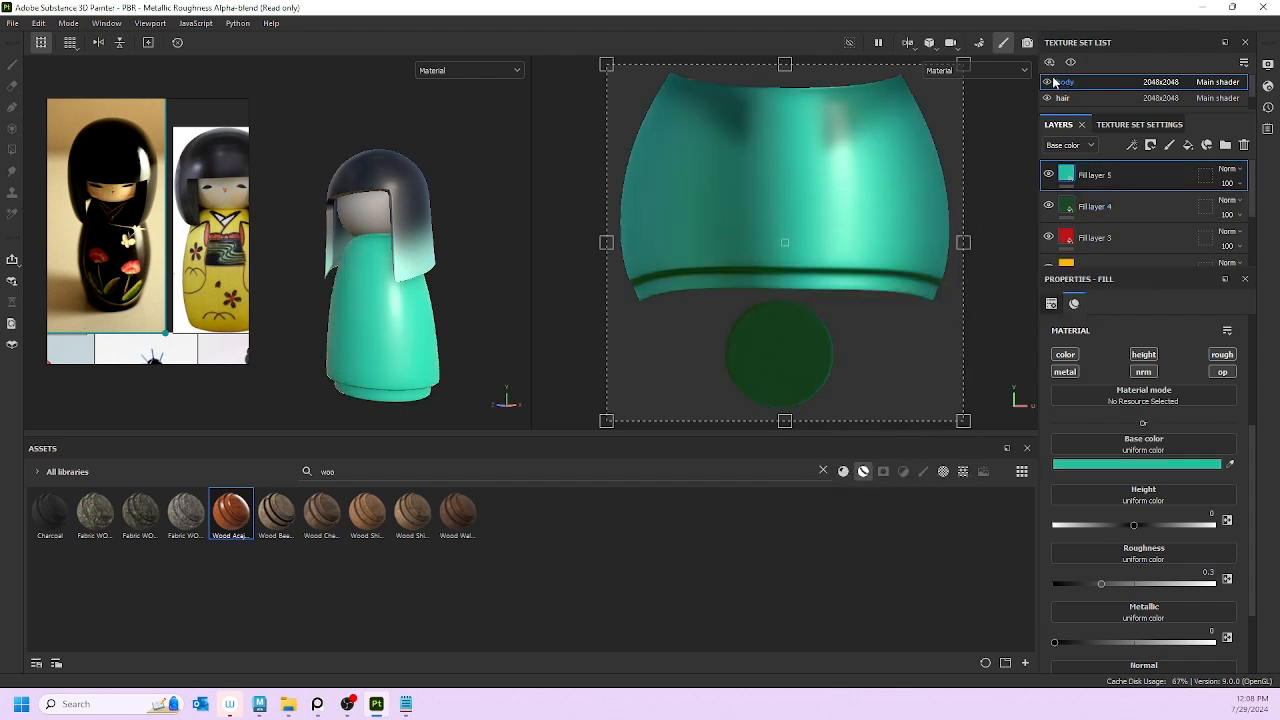
{"action": "scroll", "coordinate": [1112, 212], "scroll_direction": "down", "scroll_amount": 3}
{"action": "scroll", "coordinate": [1112, 212], "scroll_direction": "up", "scroll_amount": 3}
{"action": "scroll", "coordinate": [1067, 95], "scroll_direction": "down", "scroll_amount": 1}
{"action": "scroll", "coordinate": [1067, 95], "scroll_direction": "up", "scroll_amount": 1}
Step: Save the dark navy base colour of the hair's Fill layer 1 as a colour swatch
{"action": "left_click", "coordinate": [1070, 100]}
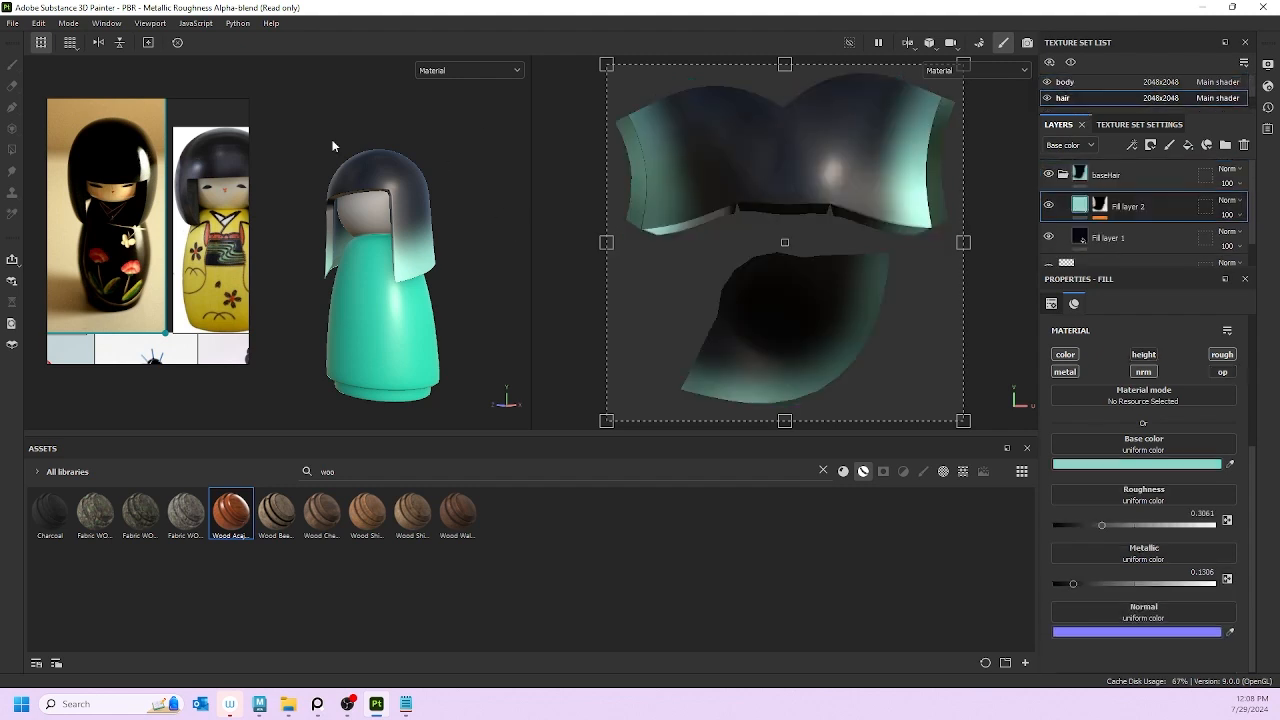
{"action": "left_click", "coordinate": [1140, 238]}
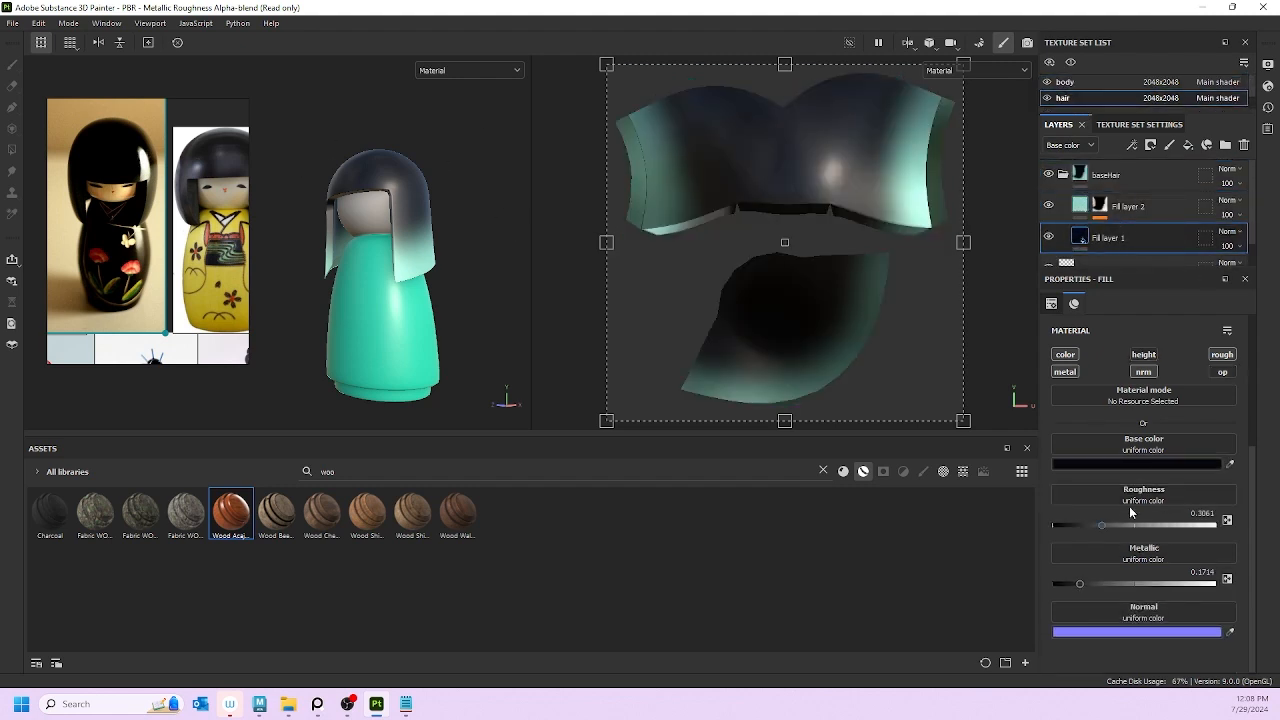
{"action": "left_click", "coordinate": [1120, 465]}
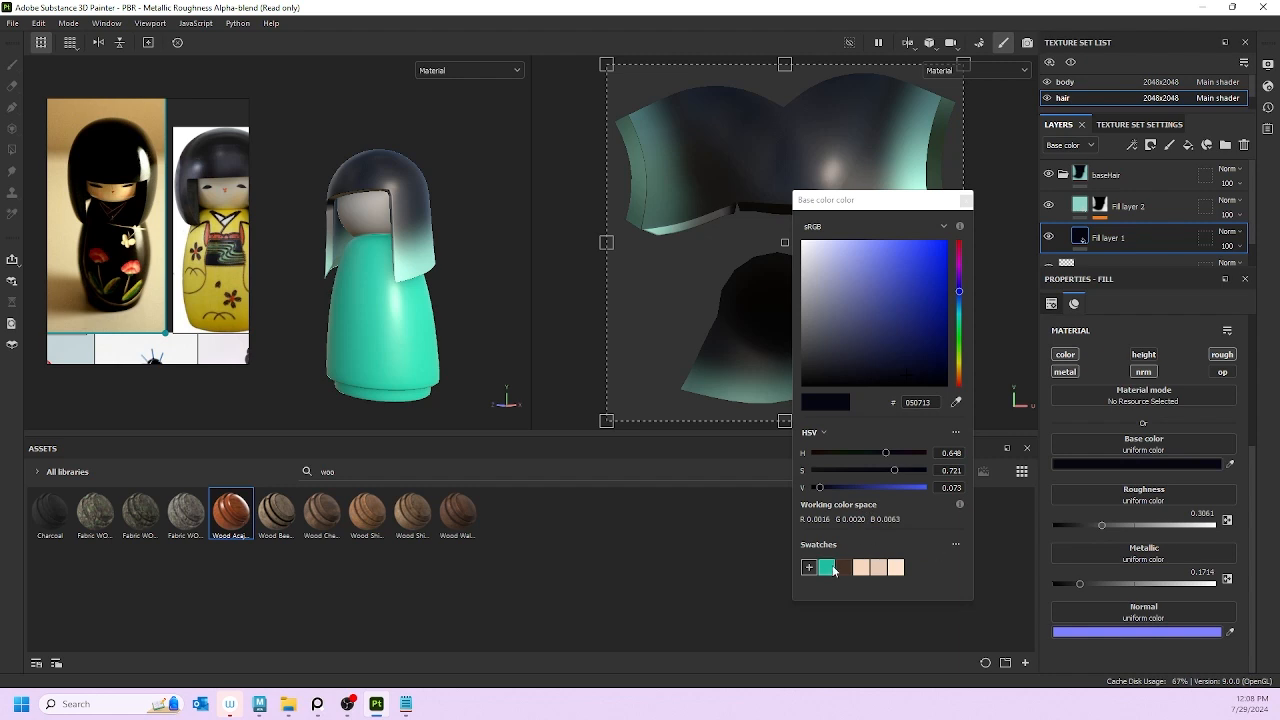
{"action": "left_click", "coordinate": [810, 569]}
{"action": "left_click", "coordinate": [965, 200]}
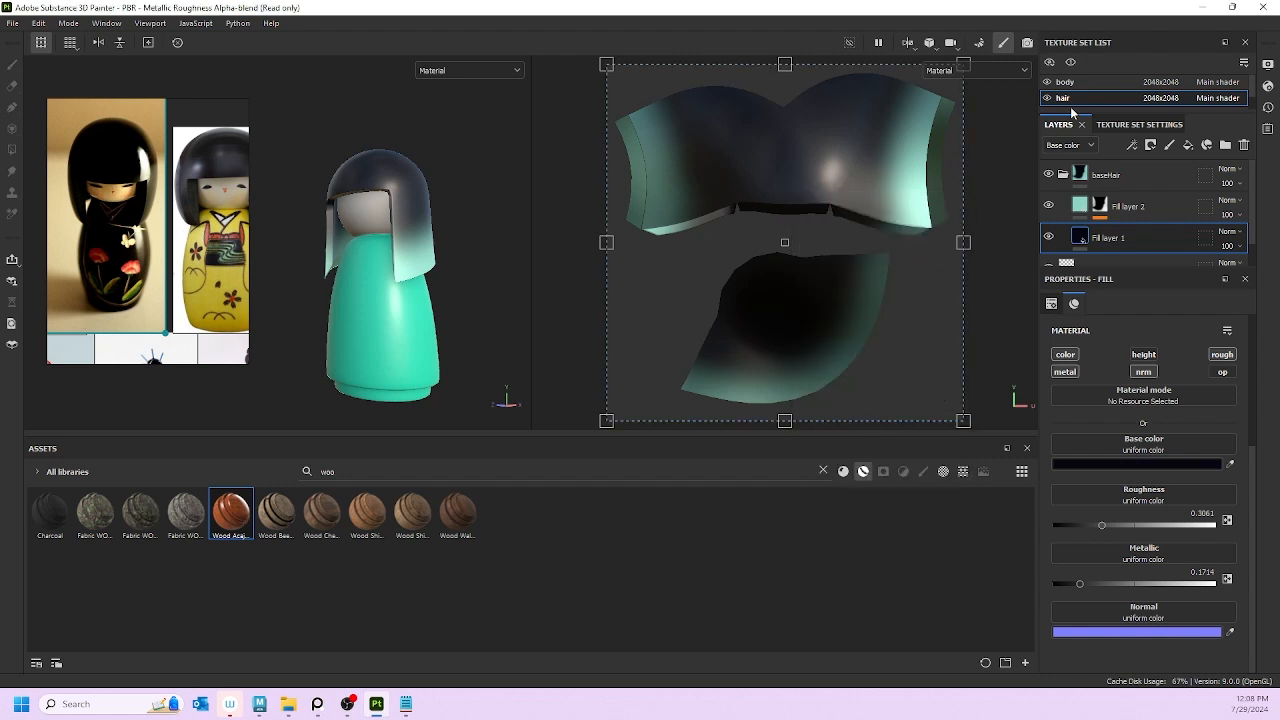
{"action": "left_click", "coordinate": [1068, 82]}
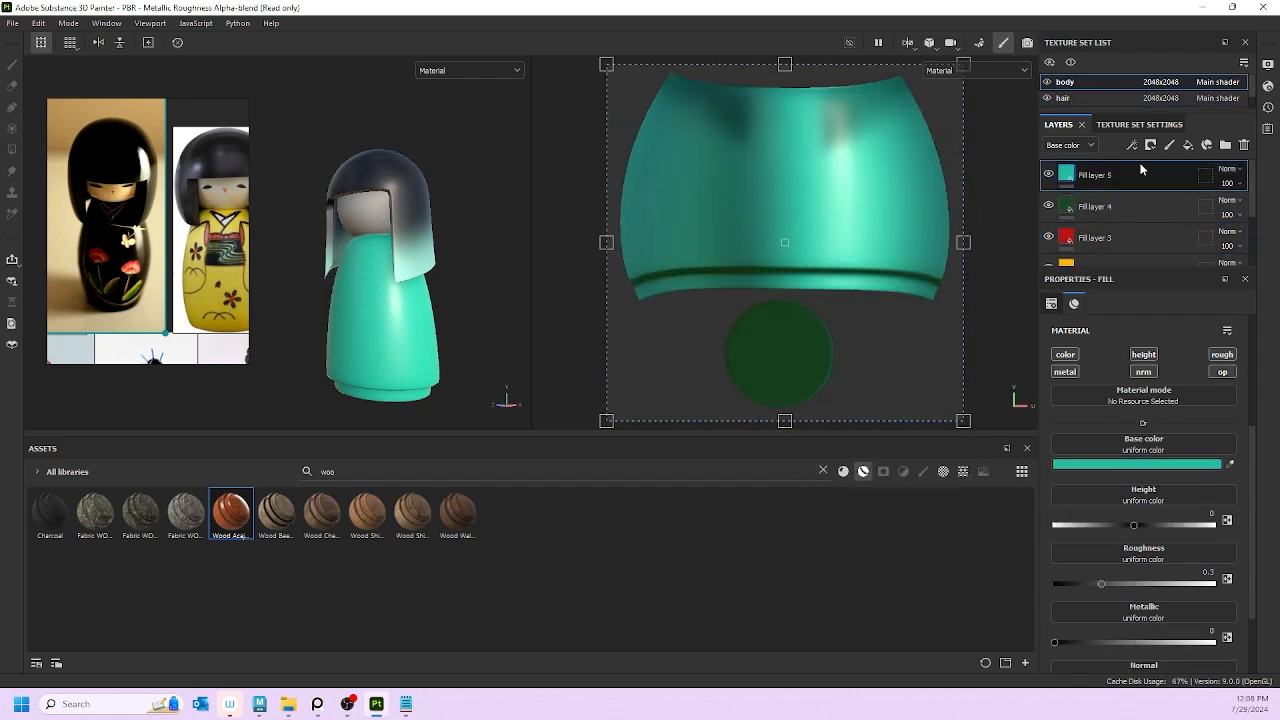
Step: Add Fill layer 6 to the body with the saved dark navy swatch as base colour
{"action": "left_click", "coordinate": [1188, 145]}
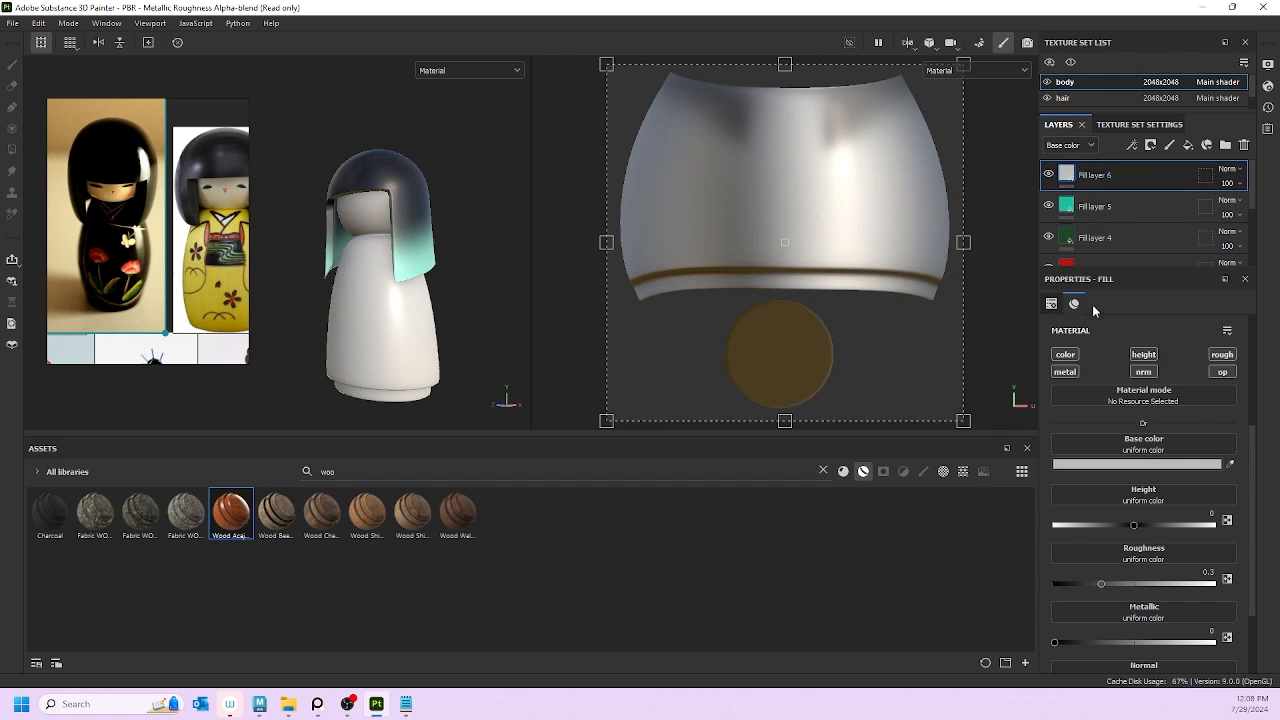
{"action": "left_click", "coordinate": [1106, 460]}
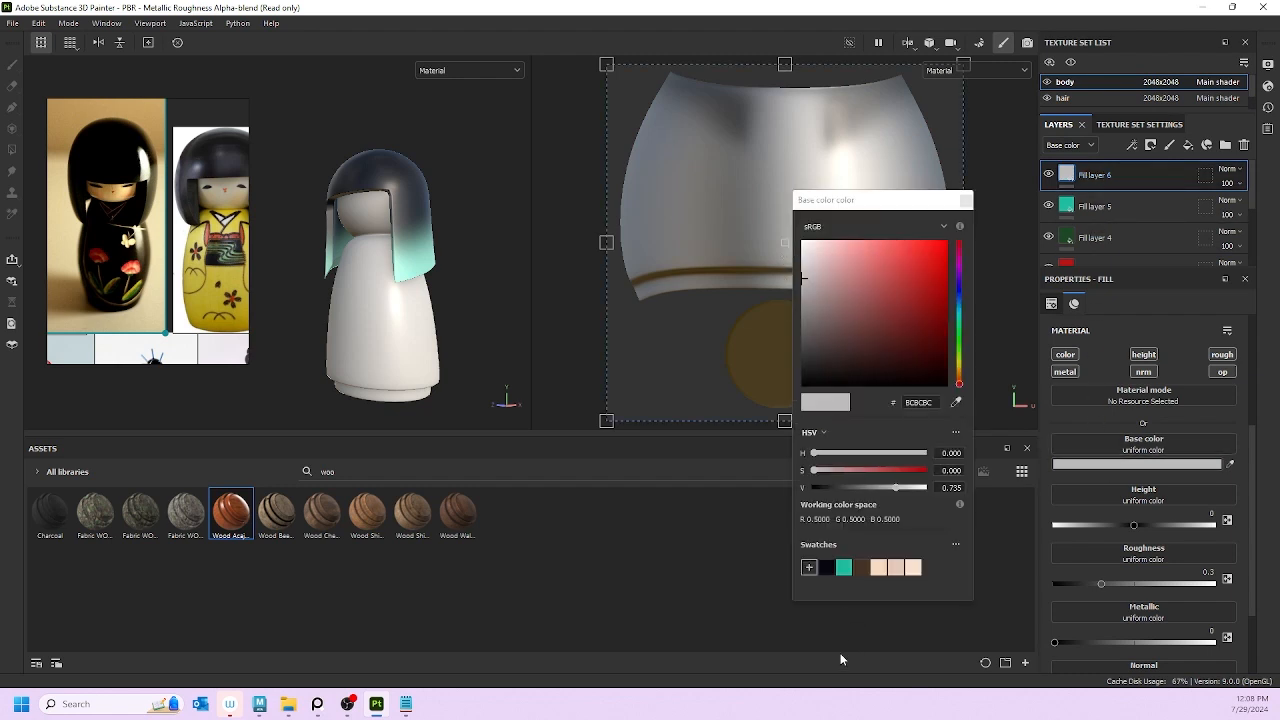
{"action": "left_click", "coordinate": [826, 567]}
{"action": "left_click", "coordinate": [966, 200]}
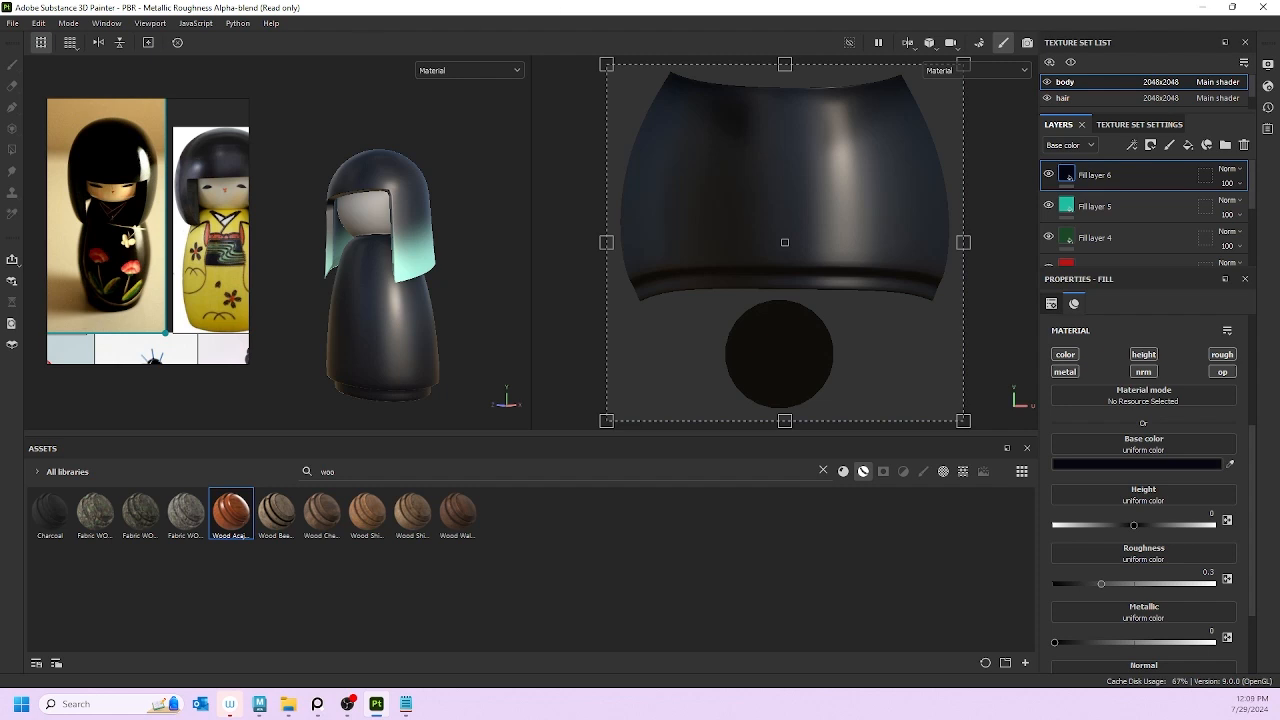
{"action": "right_click_drag", "start_coordinate": [180, 242], "coordinate": [0, 290]}
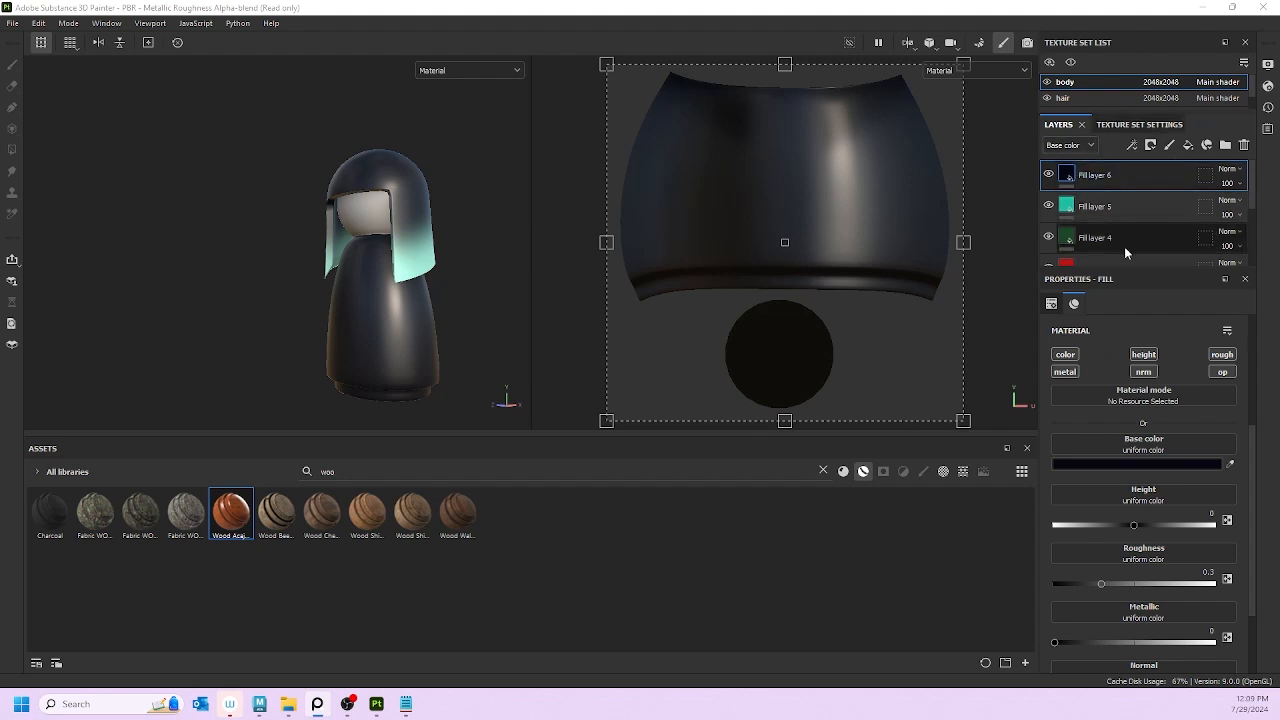
Step: Reorder the layer stack so navy Fill layer 6 sits above teal Fill layer 5
{"action": "scroll", "coordinate": [1147, 180], "scroll_direction": "down", "scroll_amount": 1}
{"action": "scroll", "coordinate": [1147, 175], "scroll_direction": "up", "scroll_amount": 1}
{"action": "left_click_drag", "start_coordinate": [1147, 170], "coordinate": [1165, 250]}
{"action": "scroll", "coordinate": [1164, 253], "scroll_direction": "down", "scroll_amount": 3}
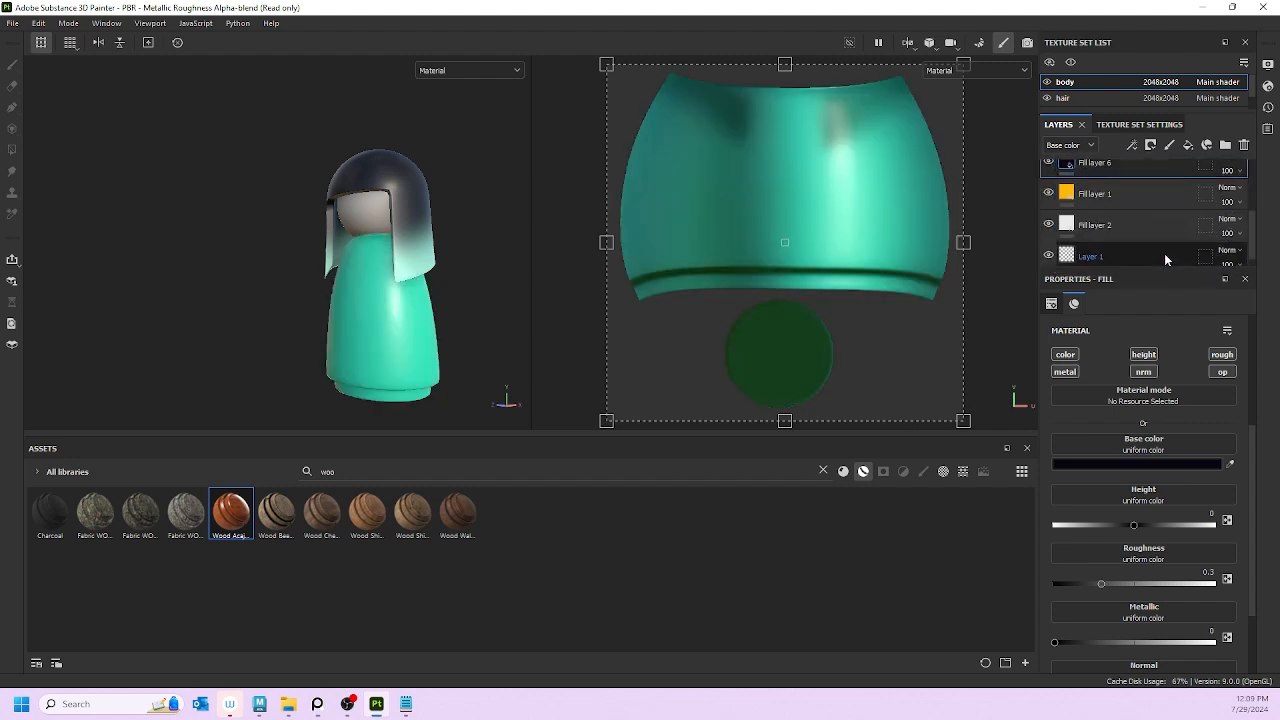
{"action": "scroll", "coordinate": [1155, 190], "scroll_direction": "up", "scroll_amount": 1}
{"action": "left_click_drag", "start_coordinate": [1144, 200], "coordinate": [1140, 244]}
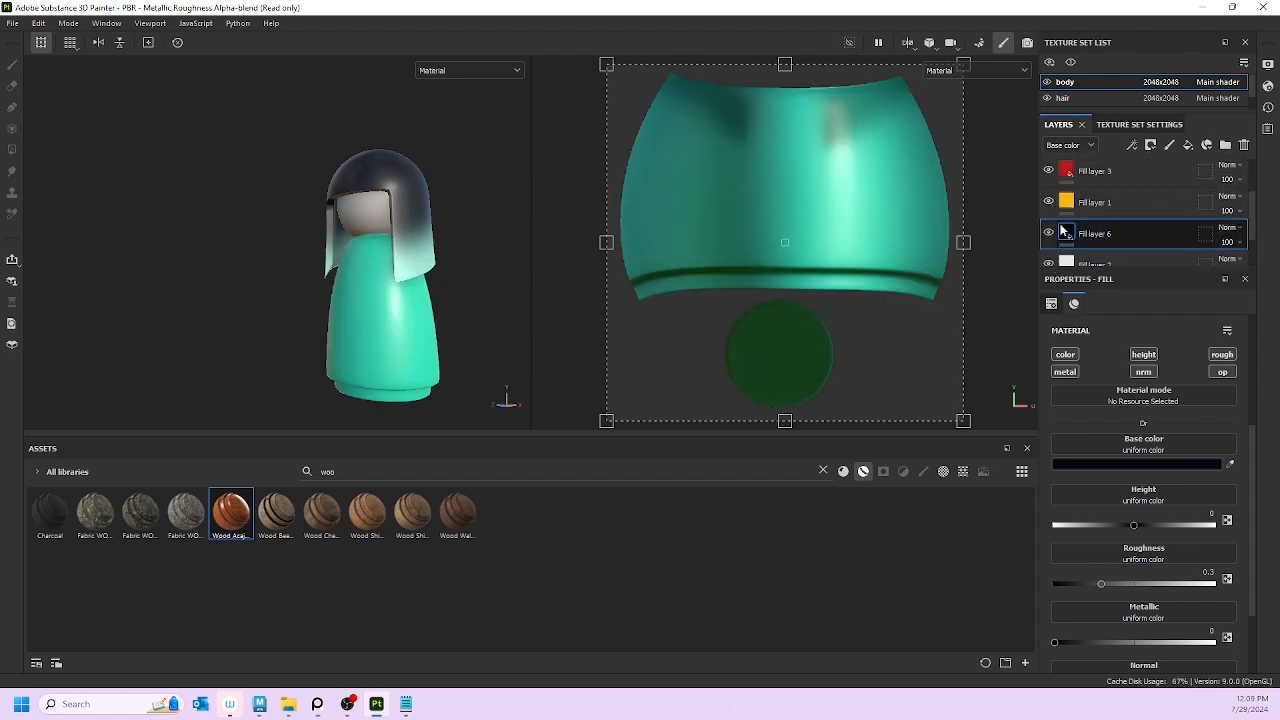
{"action": "scroll", "coordinate": [1054, 208], "scroll_direction": "up", "scroll_amount": 2}
{"action": "left_click", "coordinate": [1048, 174]}
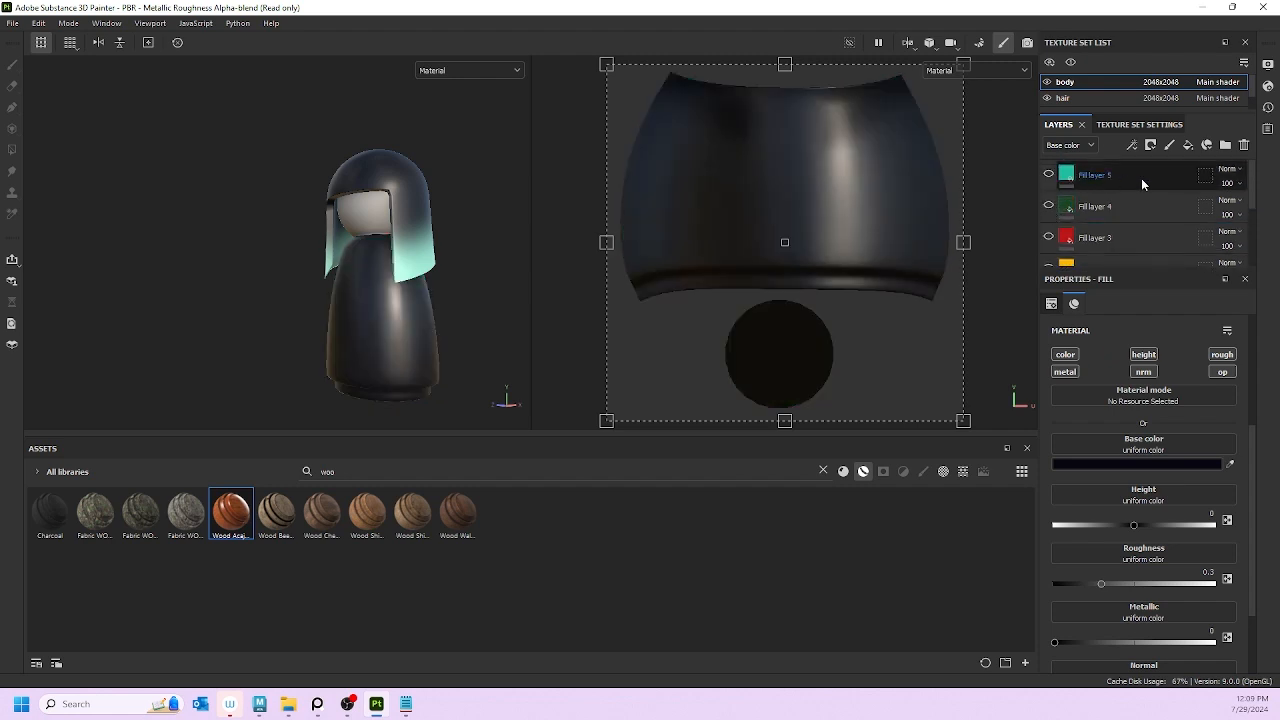
{"action": "left_click_drag", "start_coordinate": [1141, 178], "coordinate": [1153, 250]}
{"action": "scroll", "coordinate": [1149, 204], "scroll_direction": "down", "scroll_amount": 3}
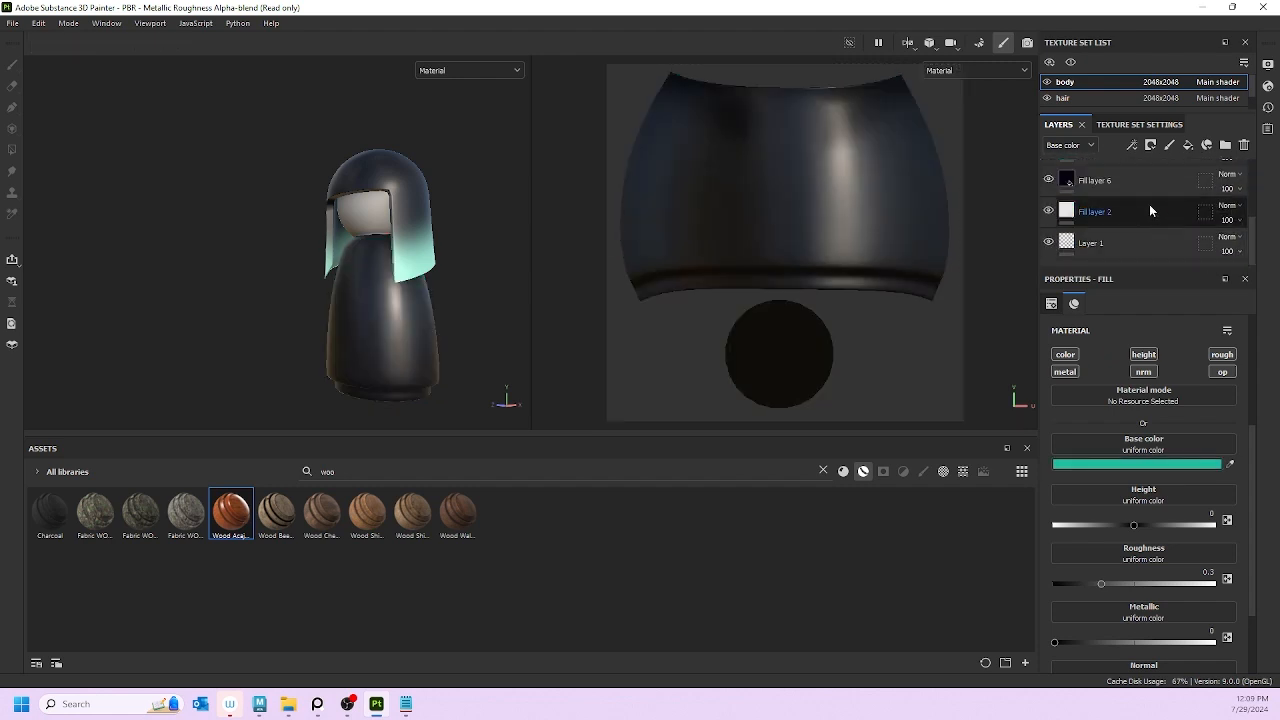
{"action": "scroll", "coordinate": [1142, 178], "scroll_direction": "up", "scroll_amount": 1}
{"action": "left_click_drag", "start_coordinate": [1141, 176], "coordinate": [1145, 248]}
Step: Hide navy Fill layer 6 and raise teal Fill layer 5's height to 0.4286
{"action": "left_click", "coordinate": [1116, 210]}
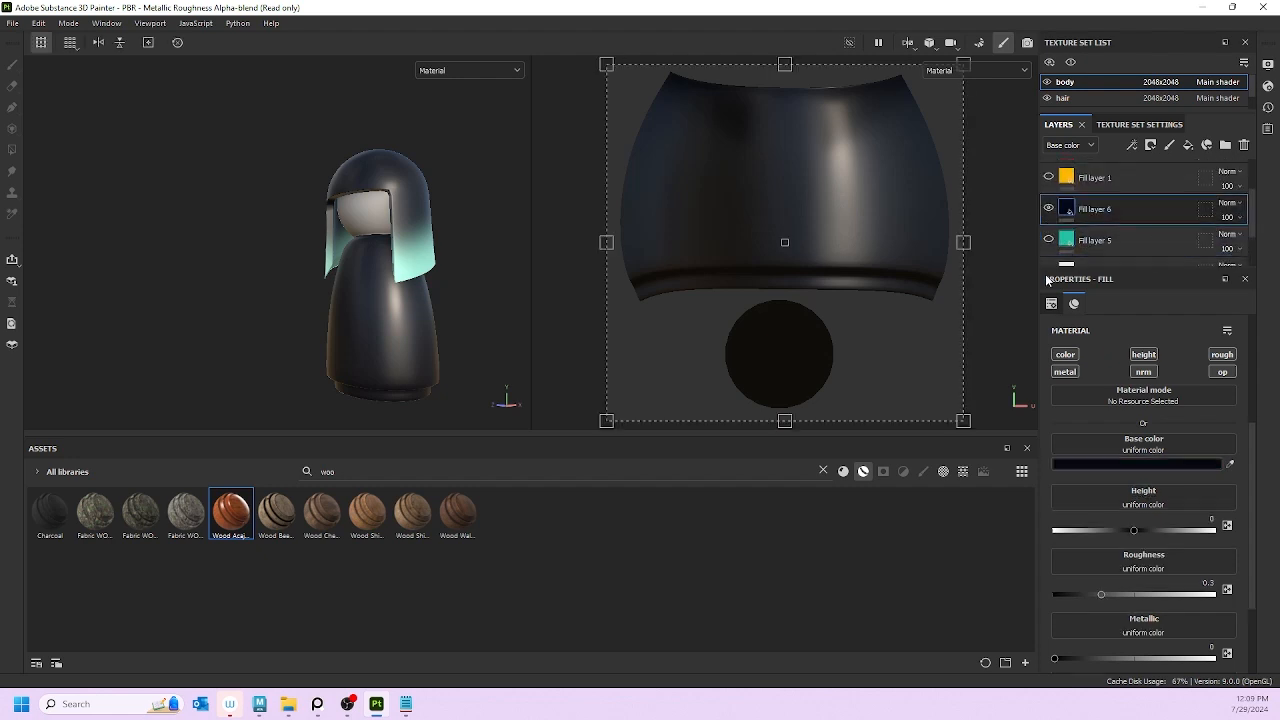
{"action": "scroll", "coordinate": [1093, 241], "scroll_direction": "down", "scroll_amount": 1}
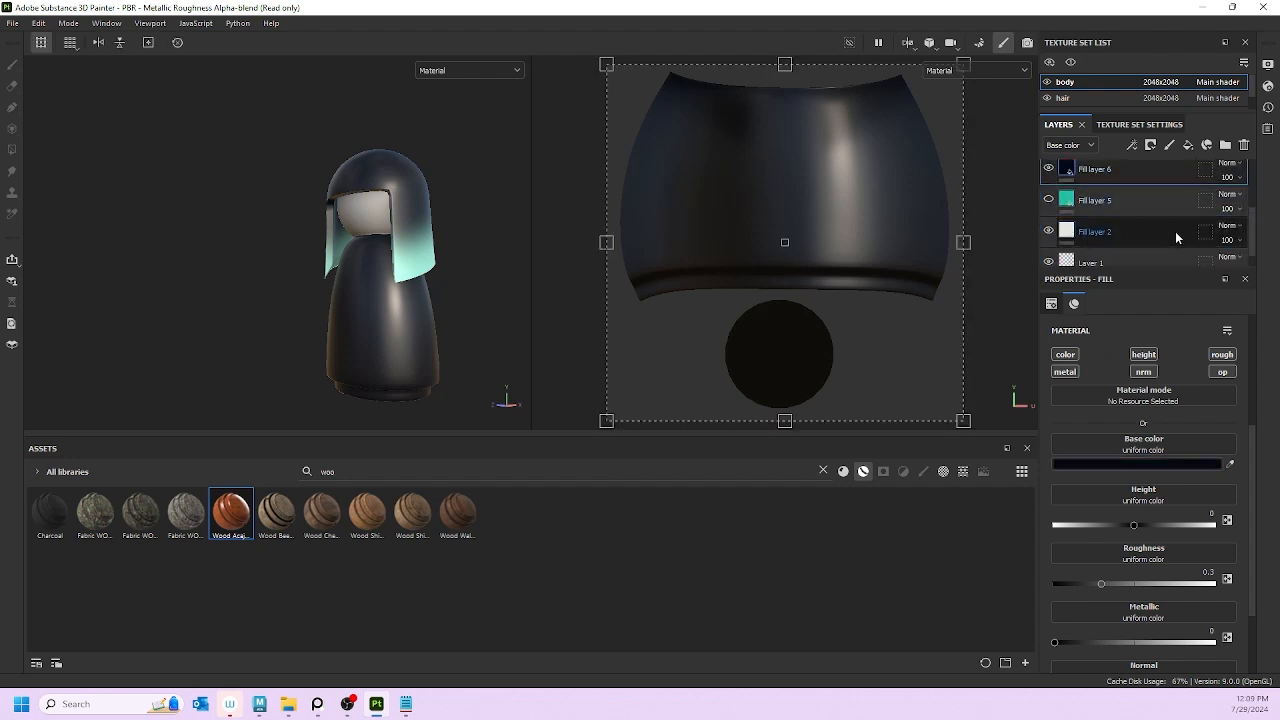
{"action": "scroll", "coordinate": [1060, 190], "scroll_direction": "up", "scroll_amount": 1}
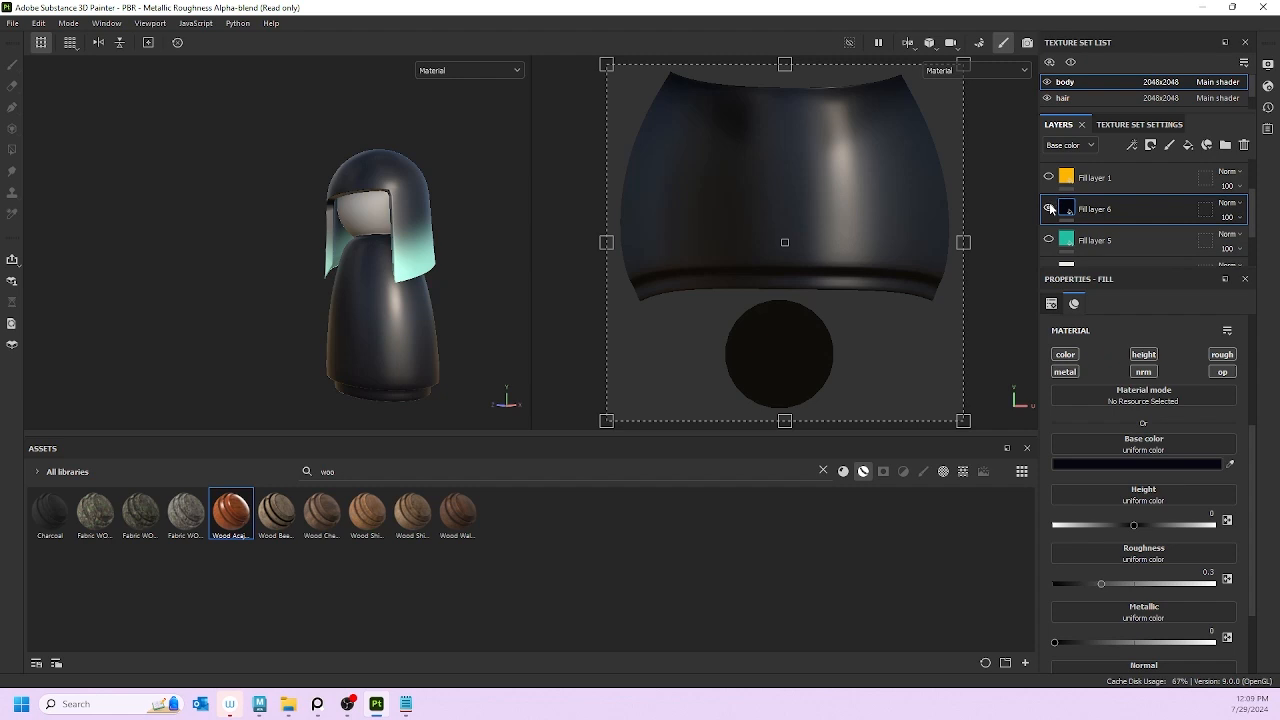
{"action": "left_click", "coordinate": [1048, 208]}
{"action": "scroll", "coordinate": [1080, 207], "scroll_direction": "down", "scroll_amount": 1}
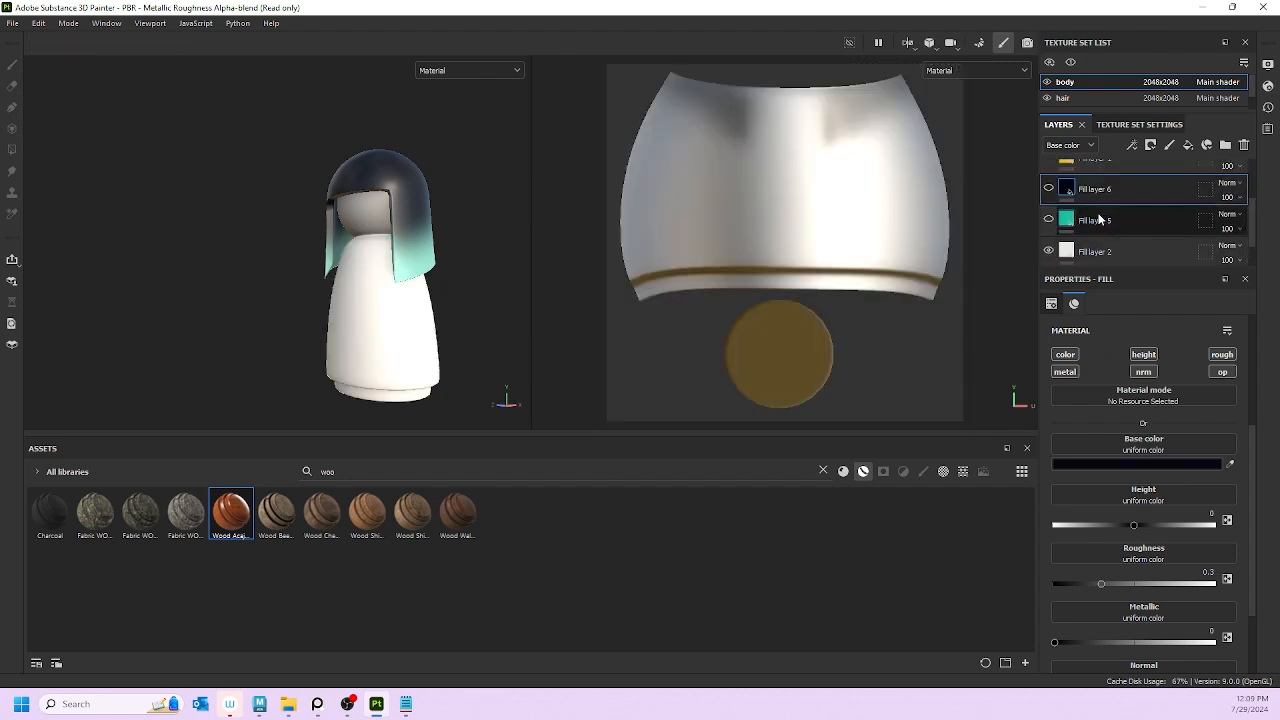
{"action": "left_click", "coordinate": [1098, 220]}
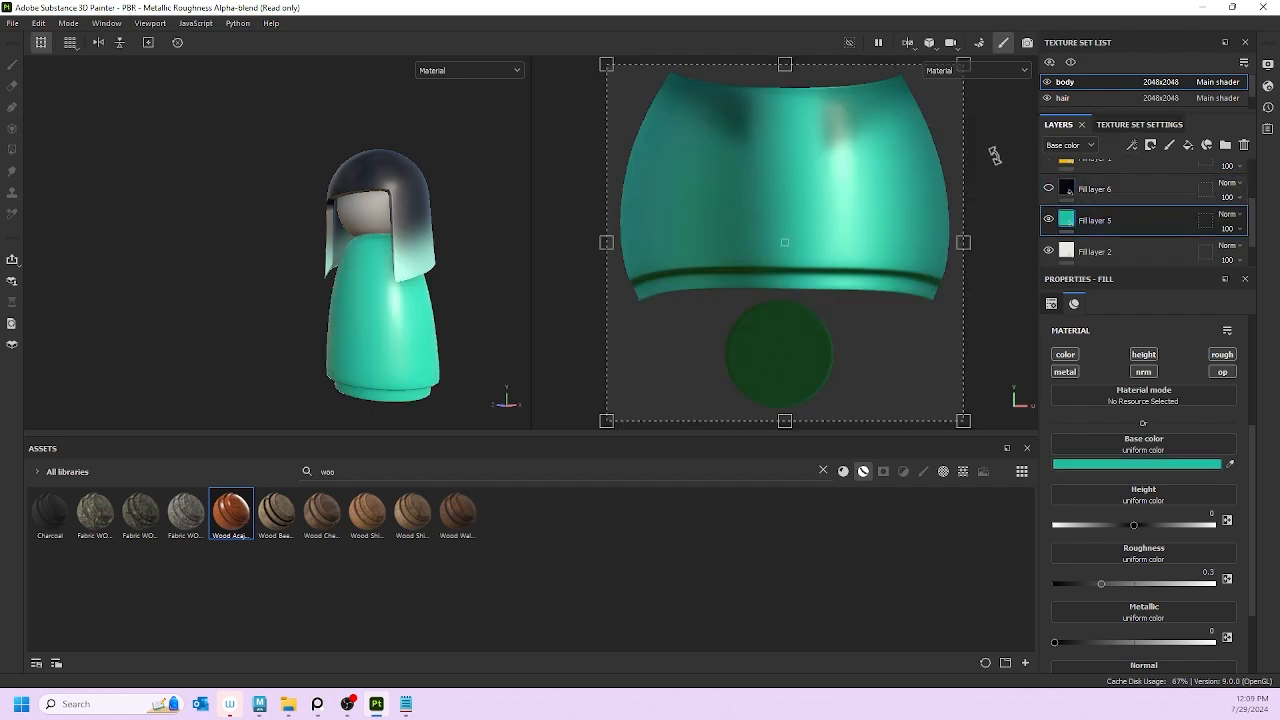
{"action": "left_click", "coordinate": [1048, 219]}
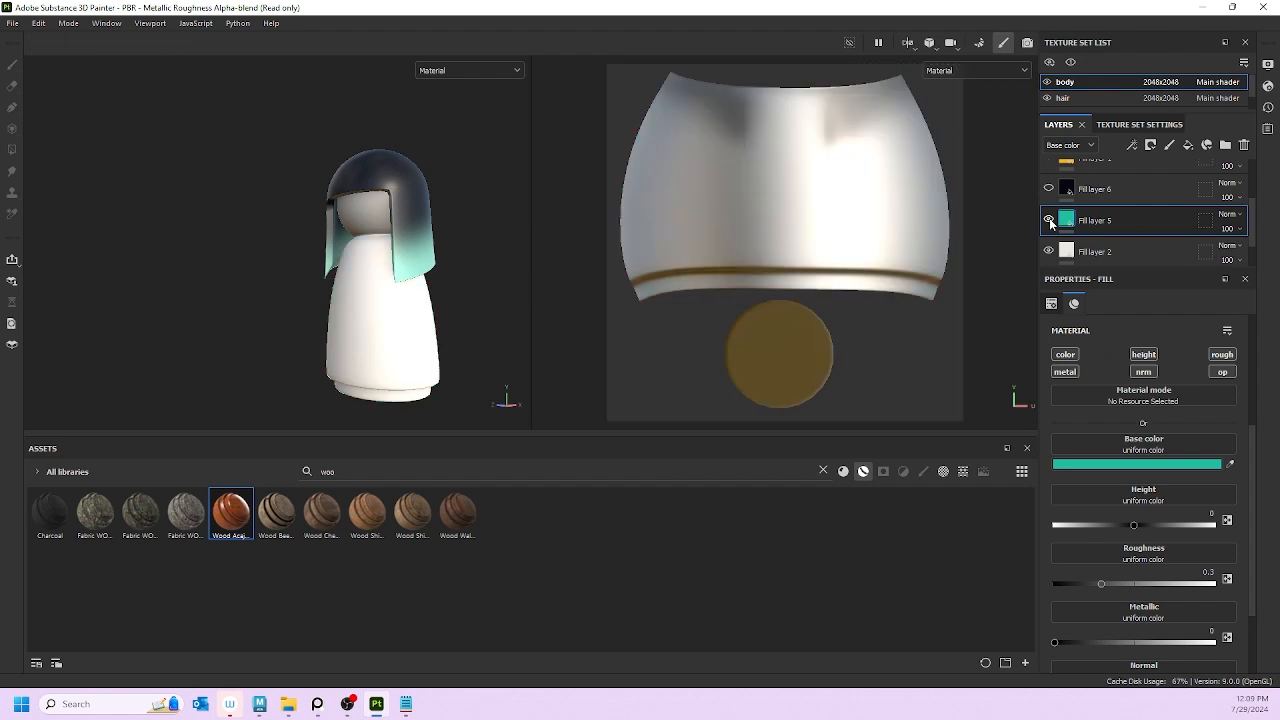
{"action": "left_click", "coordinate": [1048, 219]}
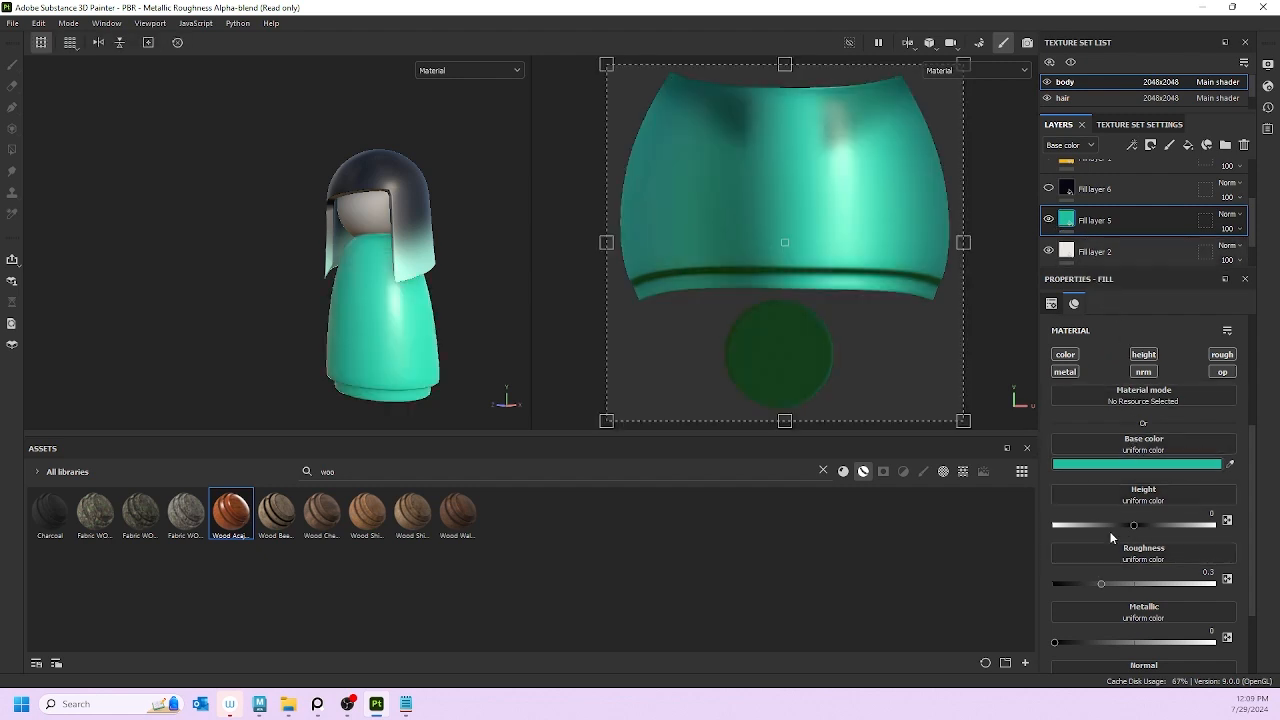
{"action": "left_click_drag", "start_coordinate": [1138, 525], "coordinate": [1170, 532]}
Step: Give Fill layers 5 and 6 black masks and make Fill layer 6 visible again
{"action": "right_click", "coordinate": [1128, 219]}
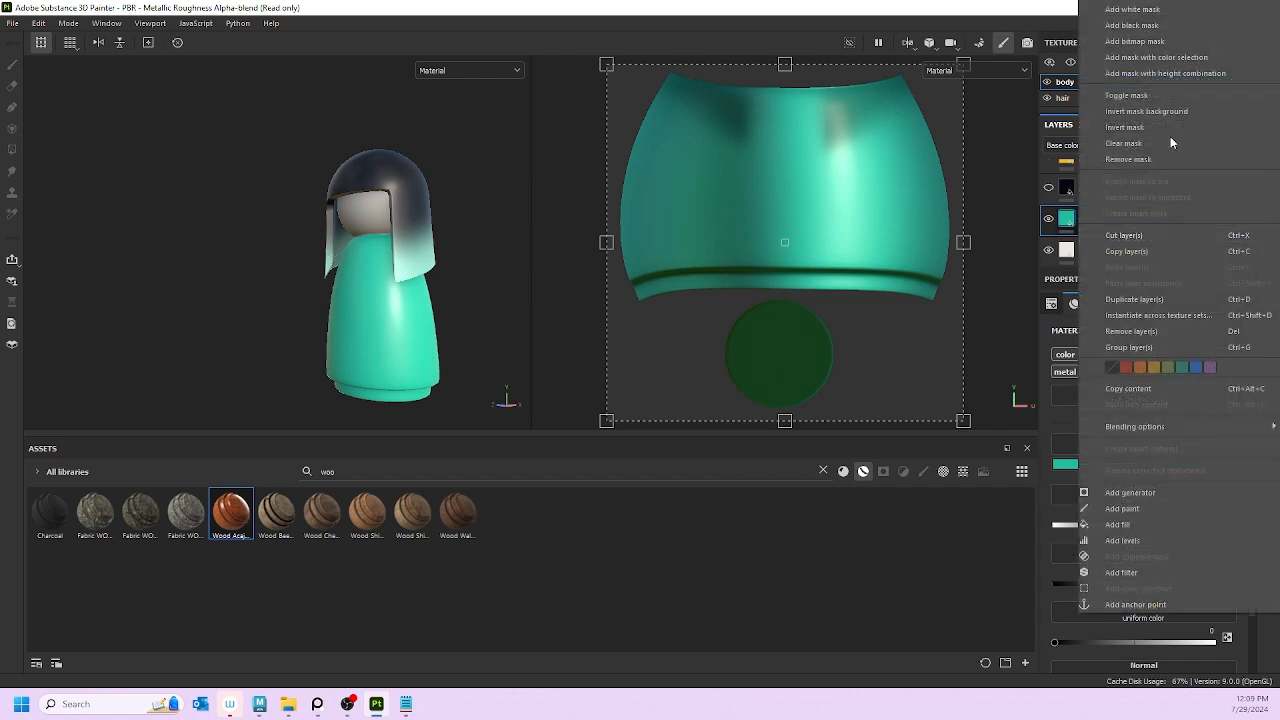
{"action": "left_click", "coordinate": [1134, 26]}
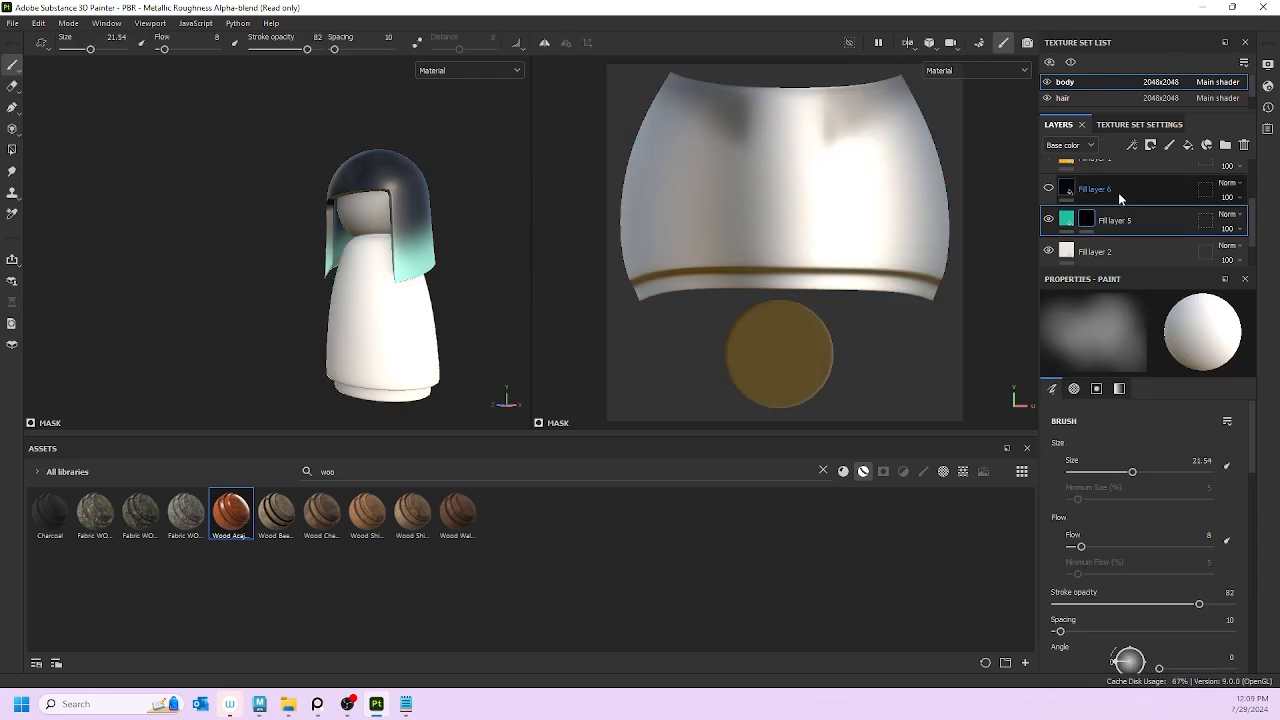
{"action": "left_click", "coordinate": [1126, 188]}
{"action": "left_click", "coordinate": [1047, 189]}
{"action": "right_click", "coordinate": [1133, 192]}
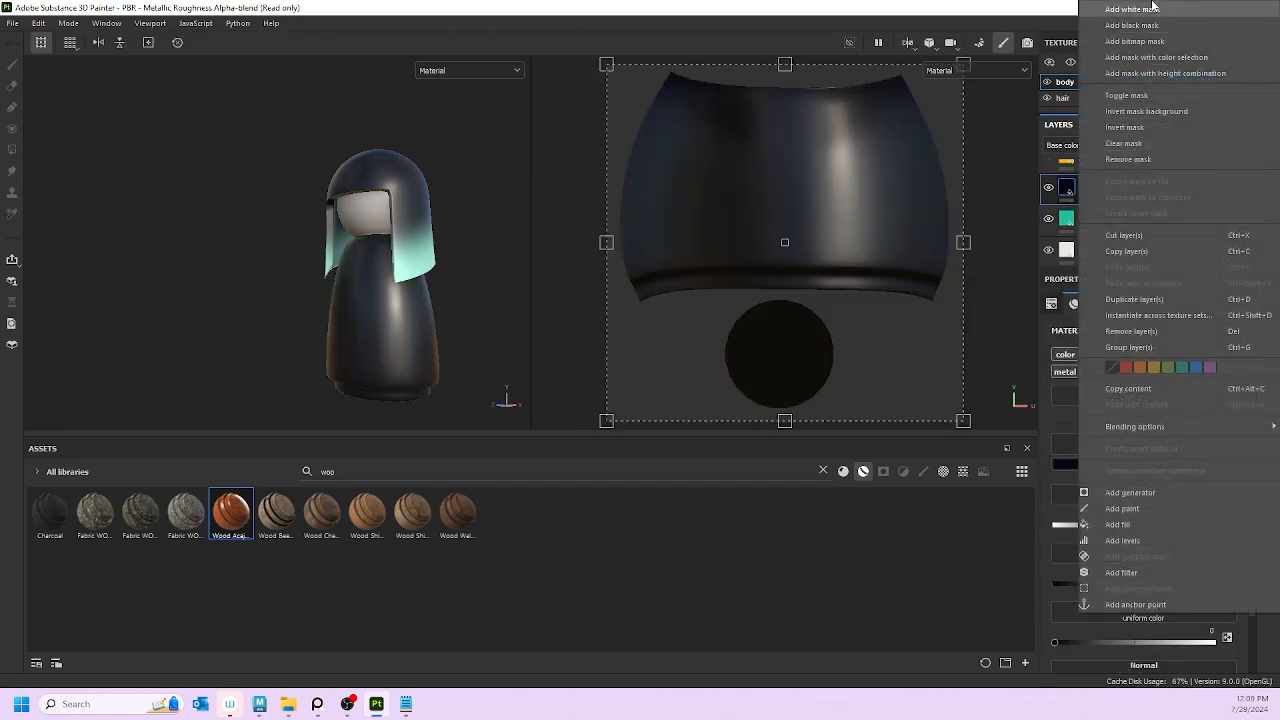
{"action": "left_click", "coordinate": [1148, 26]}
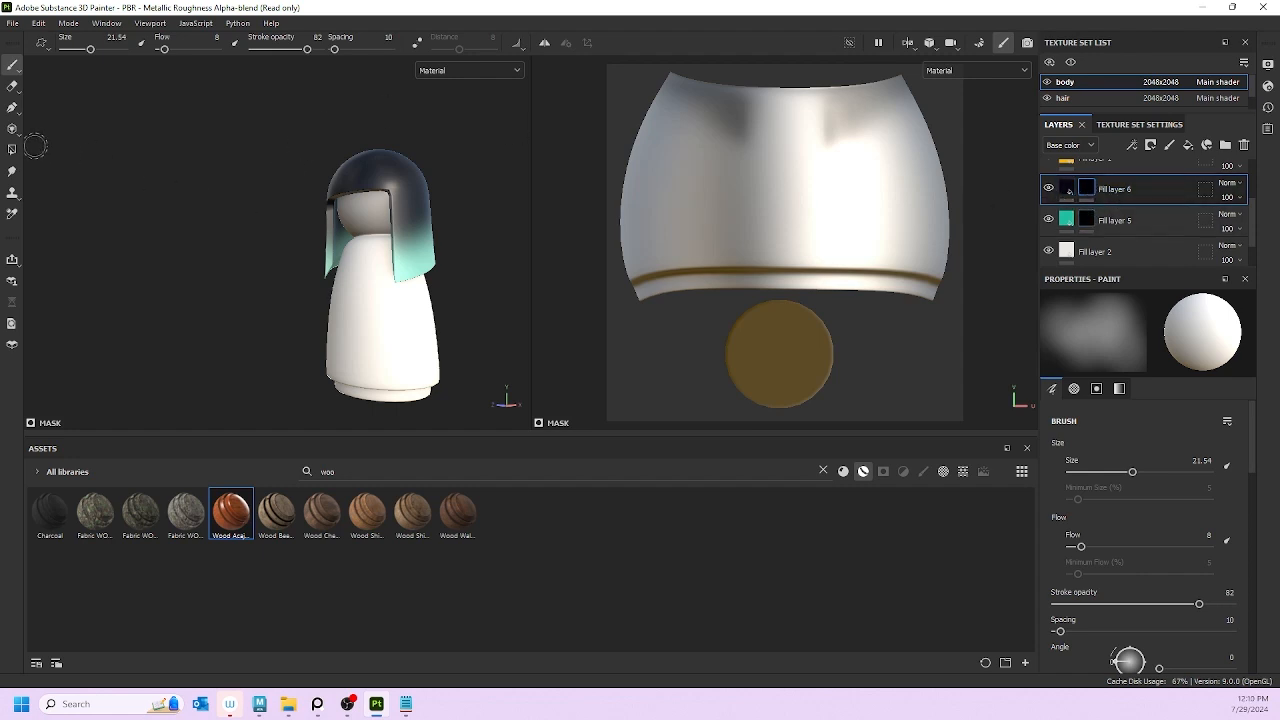
Step: Paint navy into Fill layer 6's mask on the upper chest with brush flow at 100
{"action": "right_click", "coordinate": [1166, 184]}
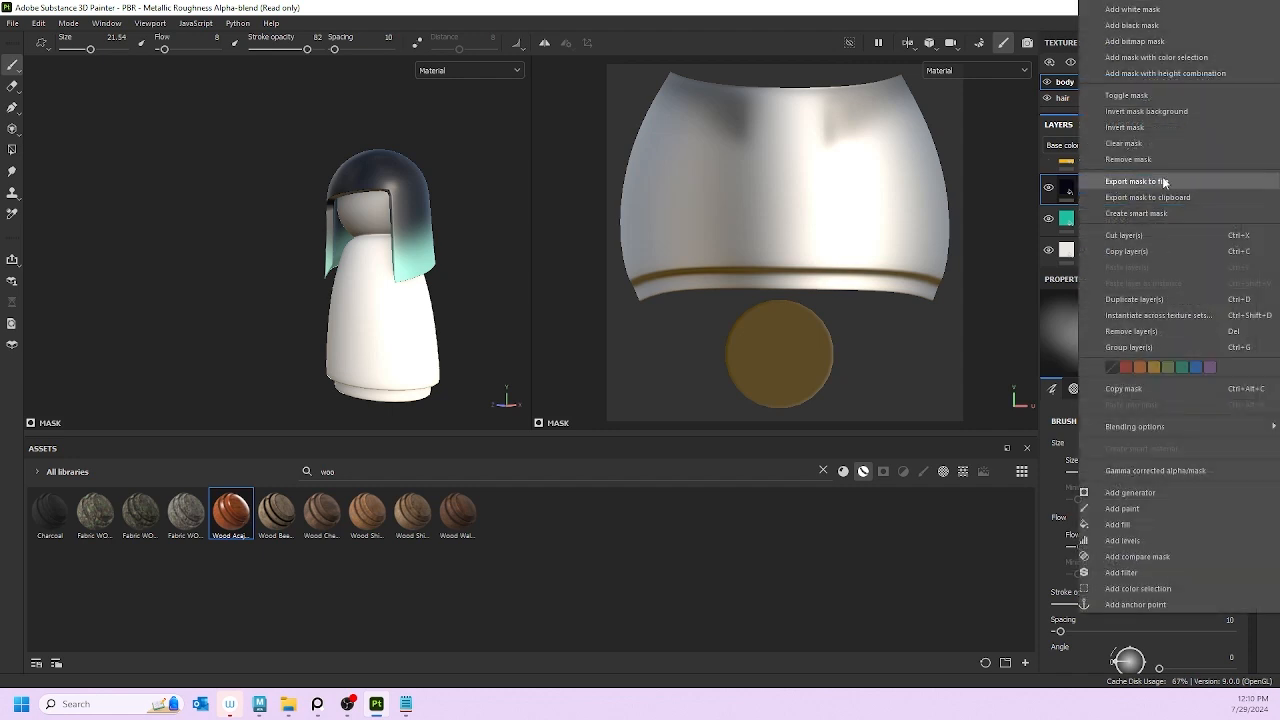
{"action": "left_click", "coordinate": [1070, 188]}
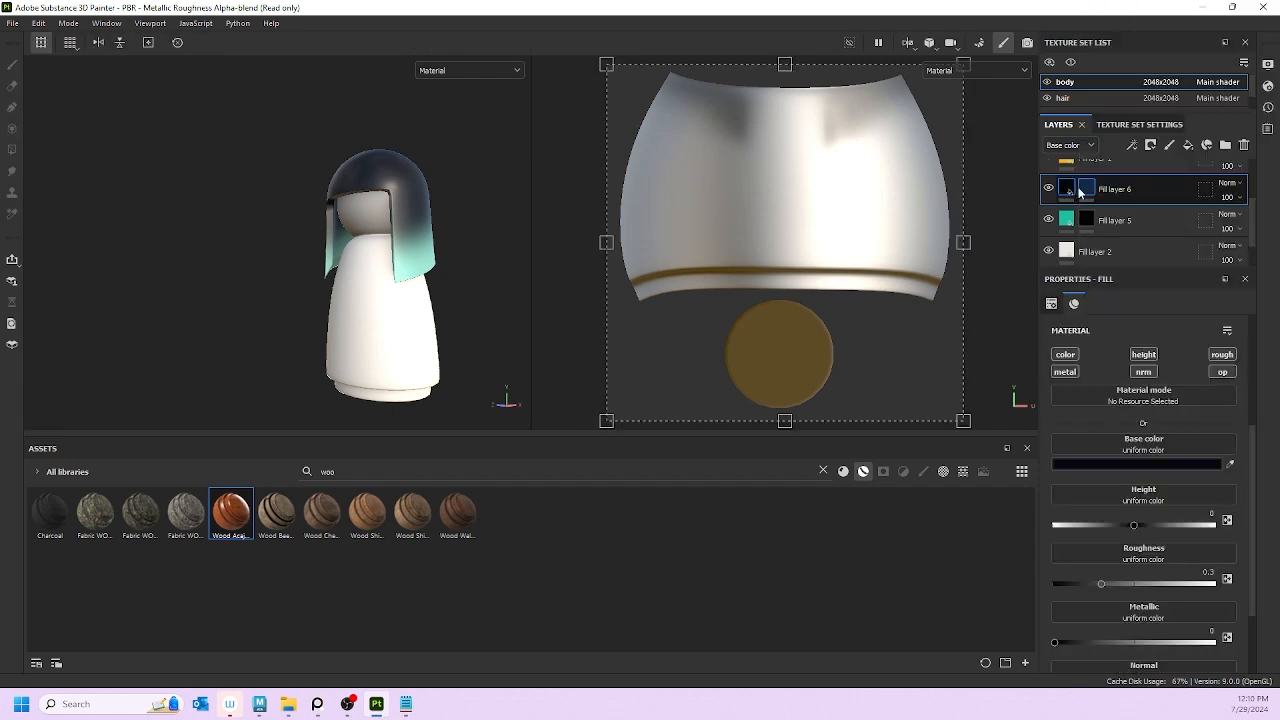
{"action": "left_click", "coordinate": [1081, 190]}
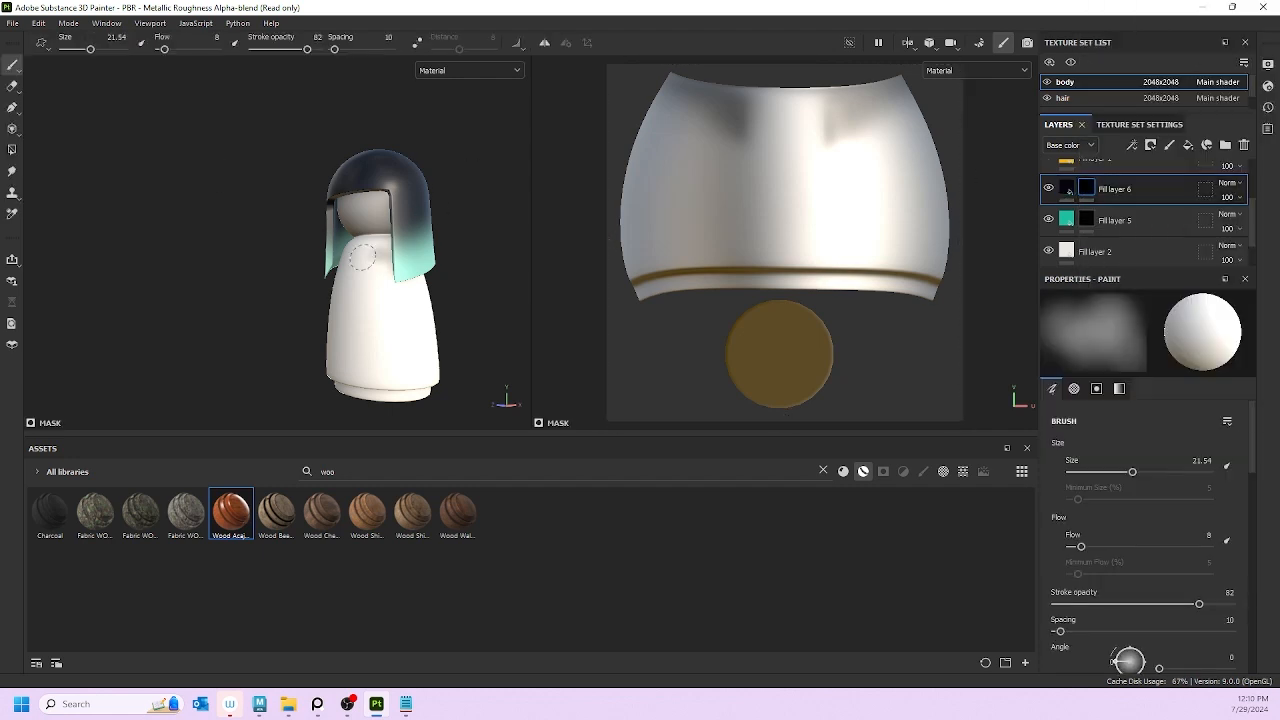
{"action": "mouse_move", "coordinate": [374, 260]}
{"action": "left_mouse_down"}
{"action": "mouse_move", "coordinate": [360, 258]}
{"action": "mouse_move", "coordinate": [380, 260]}
{"action": "left_mouse_up"}
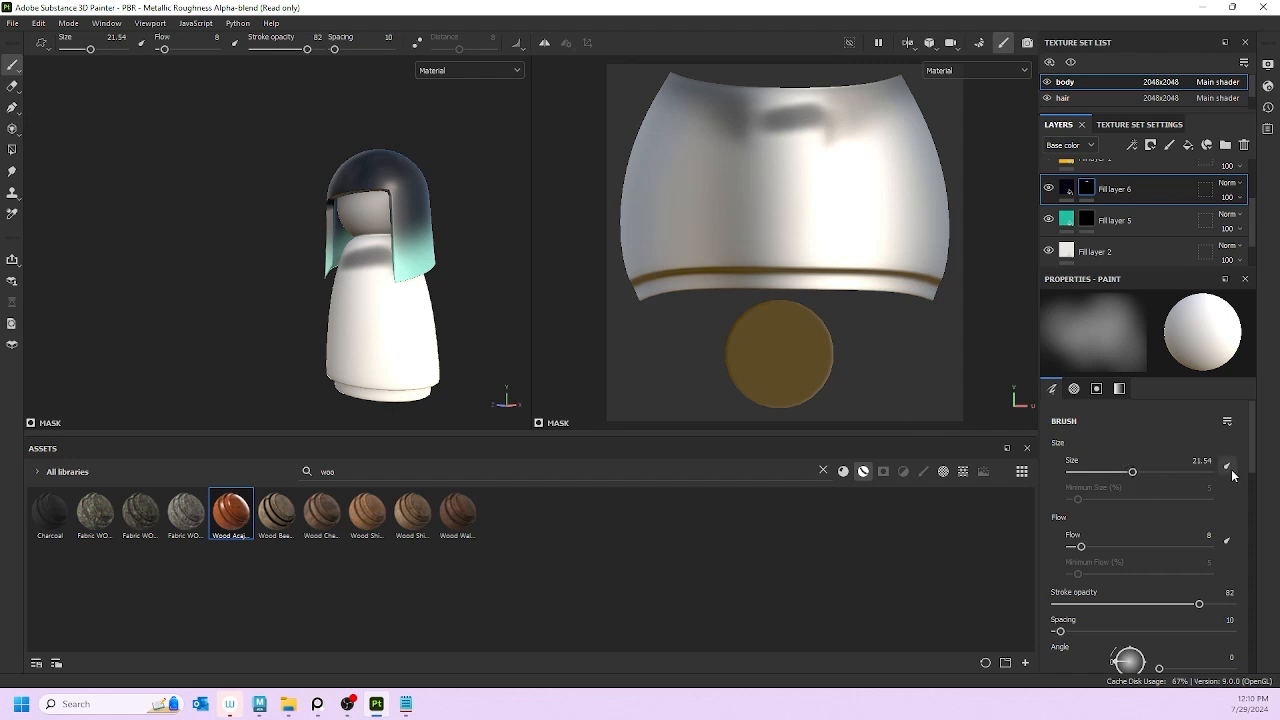
{"action": "scroll", "coordinate": [1101, 530], "scroll_direction": "down", "scroll_amount": 1}
{"action": "left_click_drag", "start_coordinate": [1085, 506], "coordinate": [1208, 507]}
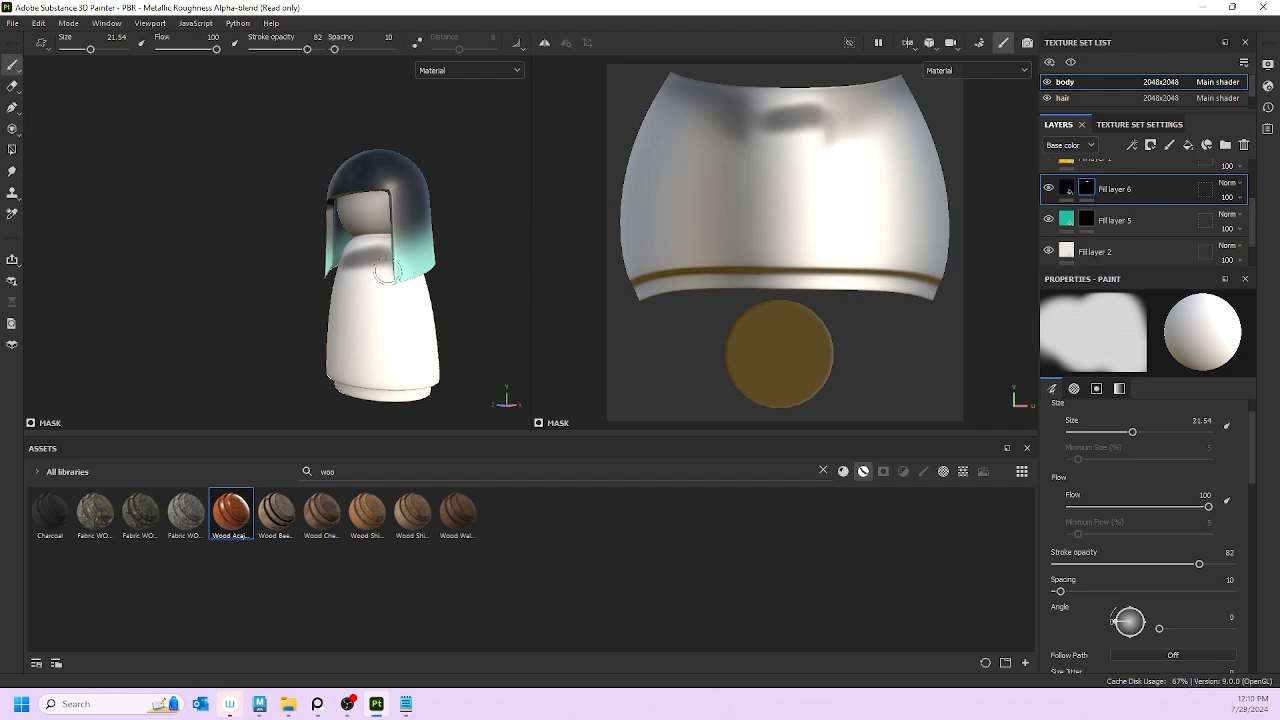
{"action": "mouse_move", "coordinate": [390, 275]}
{"action": "left_mouse_down"}
{"action": "mouse_move", "coordinate": [345, 268]}
{"action": "mouse_move", "coordinate": [375, 258]}
{"action": "mouse_move", "coordinate": [425, 282]}
{"action": "mouse_move", "coordinate": [340, 296]}
{"action": "mouse_move", "coordinate": [430, 290]}
{"action": "left_mouse_up"}
Step: Set stroke opacity to 100 and brush navy across the body and its sides
{"action": "scroll", "coordinate": [1133, 546], "scroll_direction": "down", "scroll_amount": 1}
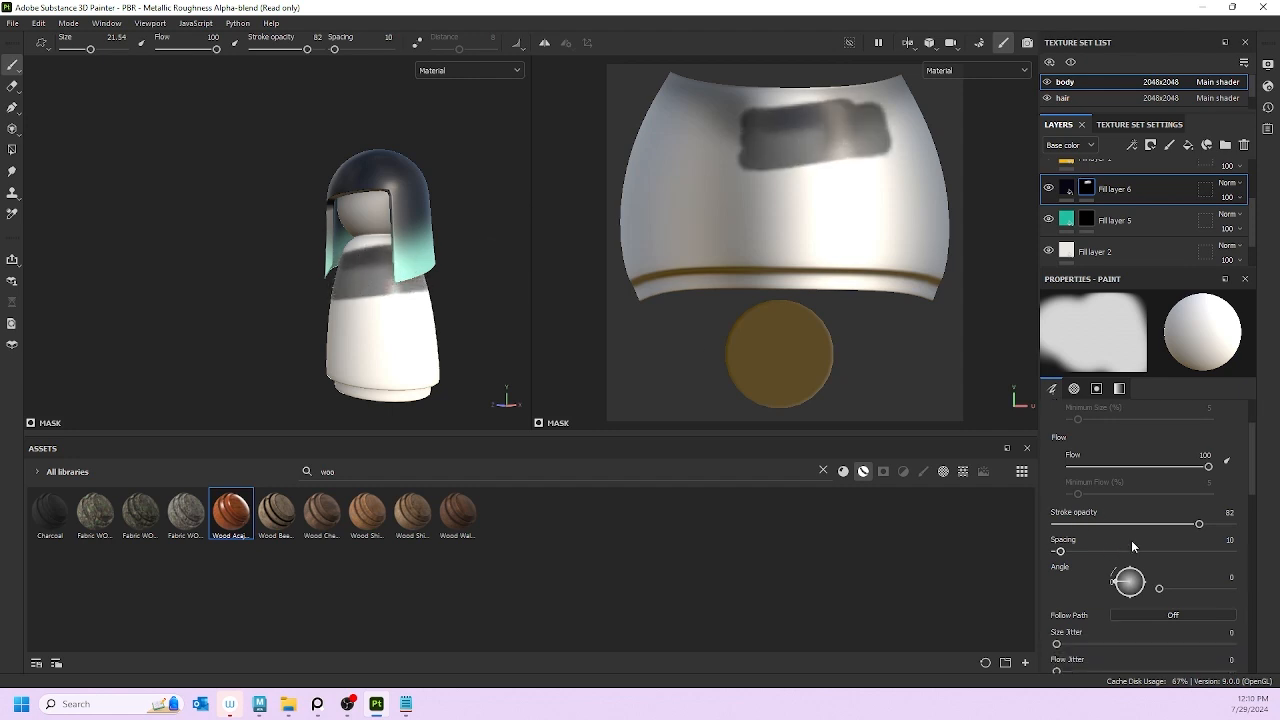
{"action": "left_click_drag", "start_coordinate": [1204, 523], "coordinate": [1234, 523]}
{"action": "mouse_move", "coordinate": [404, 268]}
{"action": "left_mouse_down"}
{"action": "mouse_move", "coordinate": [345, 272]}
{"action": "mouse_move", "coordinate": [390, 250]}
{"action": "mouse_move", "coordinate": [345, 248]}
{"action": "mouse_move", "coordinate": [412, 290]}
{"action": "mouse_move", "coordinate": [345, 300]}
{"action": "mouse_move", "coordinate": [425, 318]}
{"action": "mouse_move", "coordinate": [340, 320]}
{"action": "mouse_move", "coordinate": [430, 330]}
{"action": "mouse_move", "coordinate": [323, 331]}
{"action": "mouse_move", "coordinate": [435, 345]}
{"action": "mouse_move", "coordinate": [323, 306]}
{"action": "left_mouse_up"}
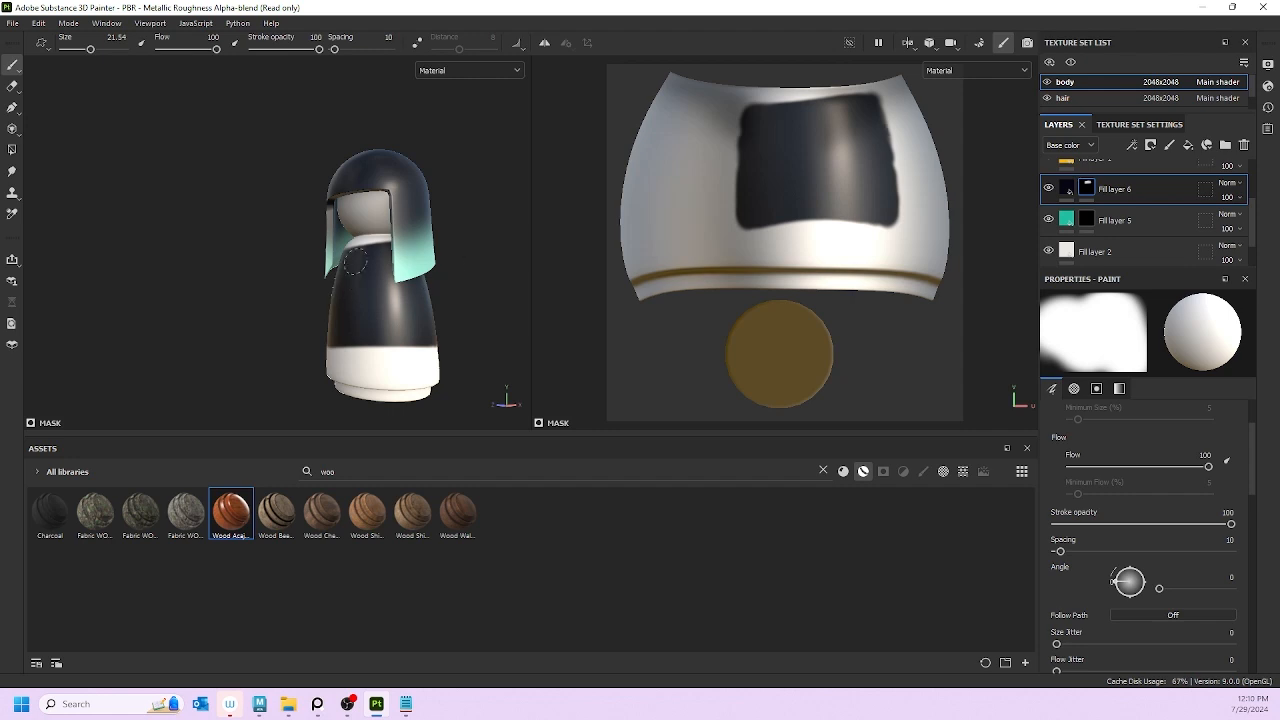
{"action": "left_click_drag", "start_coordinate": [368, 343], "coordinate": [514, 348], "text": "alt"}
{"action": "mouse_move", "coordinate": [329, 302]}
{"action": "left_mouse_down"}
{"action": "mouse_move", "coordinate": [258, 294]}
{"action": "mouse_move", "coordinate": [319, 257]}
{"action": "mouse_move", "coordinate": [266, 326]}
{"action": "mouse_move", "coordinate": [298, 350]}
{"action": "mouse_move", "coordinate": [334, 338]}
{"action": "mouse_move", "coordinate": [394, 349]}
{"action": "mouse_move", "coordinate": [351, 346]}
{"action": "mouse_move", "coordinate": [378, 342]}
{"action": "mouse_move", "coordinate": [366, 333]}
{"action": "left_mouse_up"}
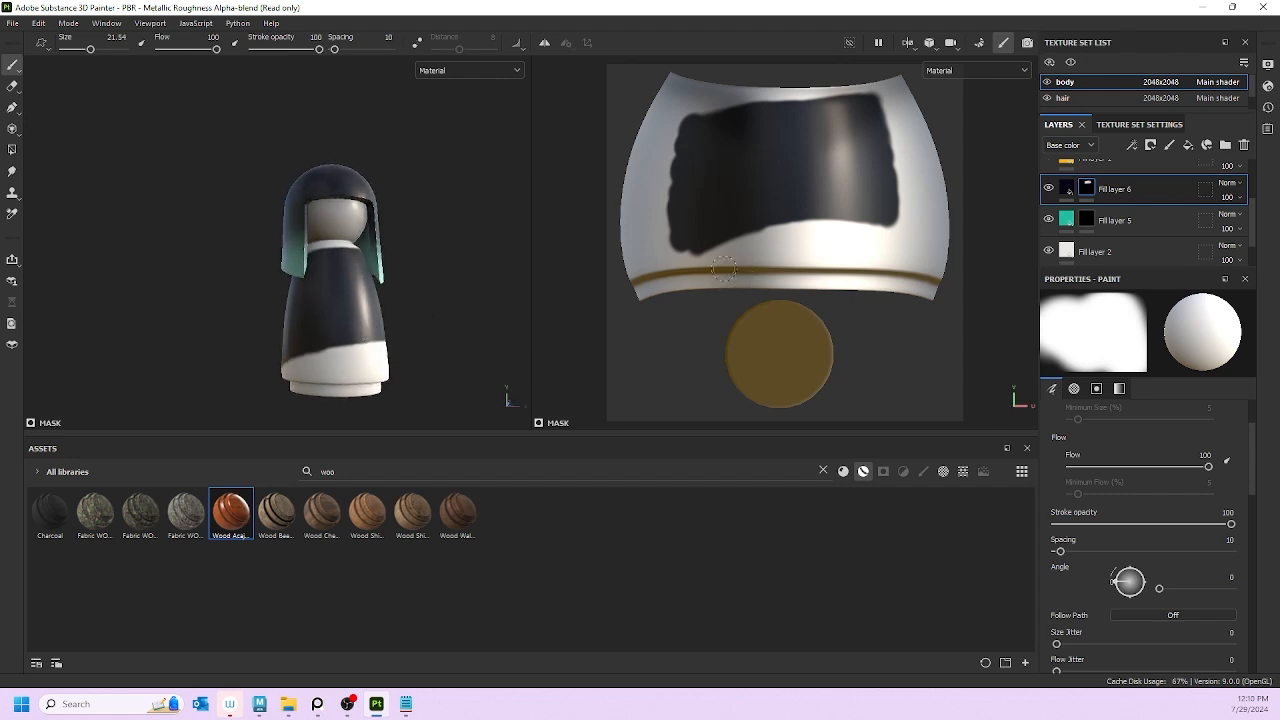
Step: Polygon-fill the doll's upper and lower body UV islands with navy on Fill layer 6's mask
{"action": "left_click", "coordinate": [12, 149]}
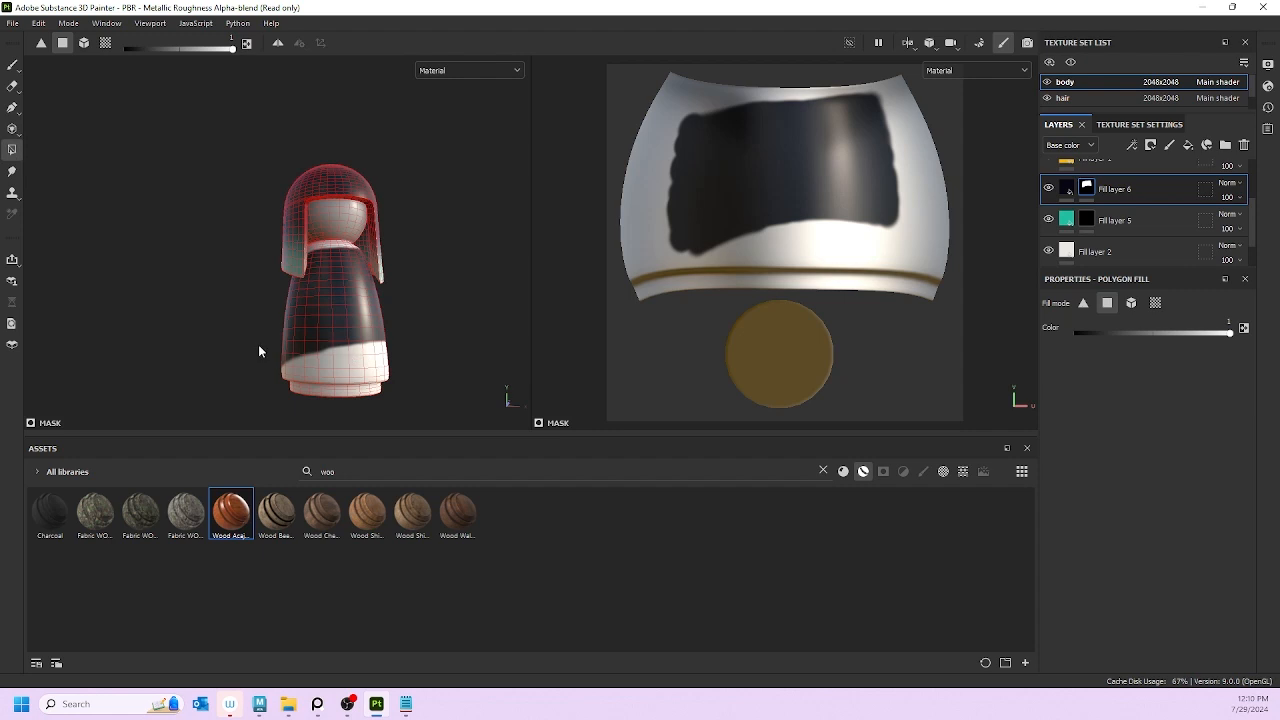
{"action": "left_click_drag", "start_coordinate": [258, 345], "coordinate": [450, 412]}
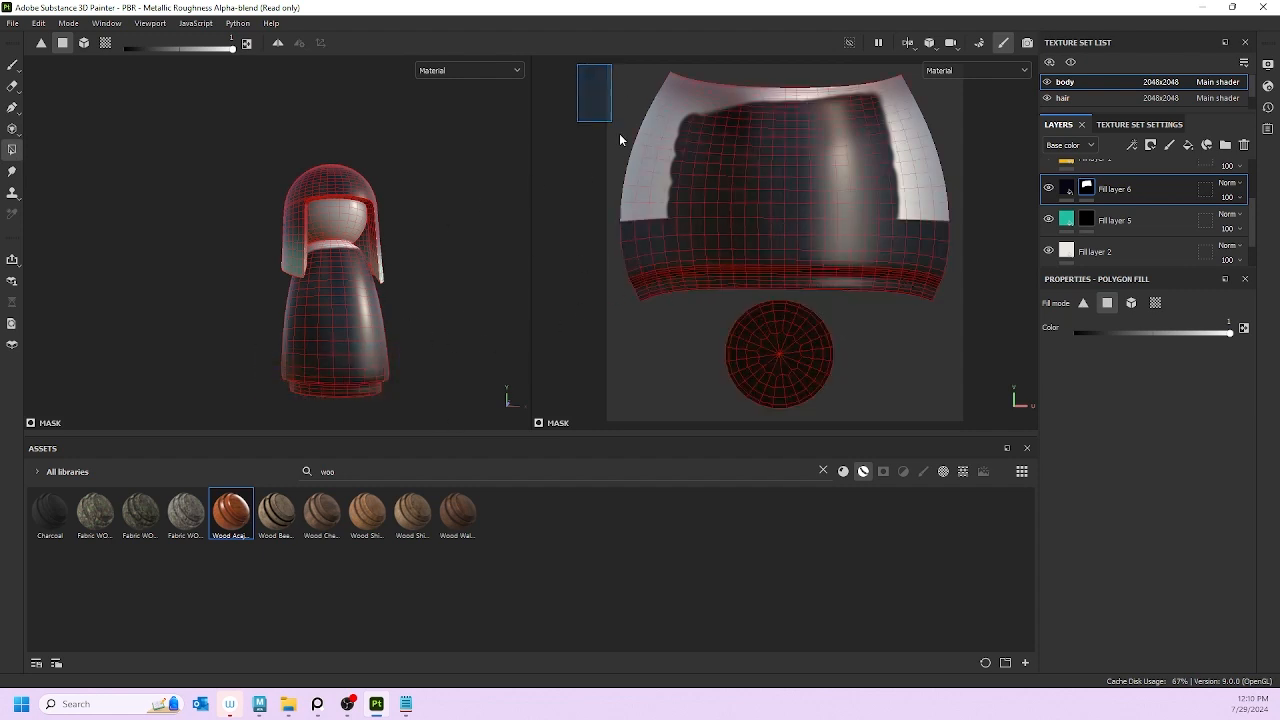
{"action": "left_click_drag", "start_coordinate": [619, 140], "coordinate": [967, 246]}
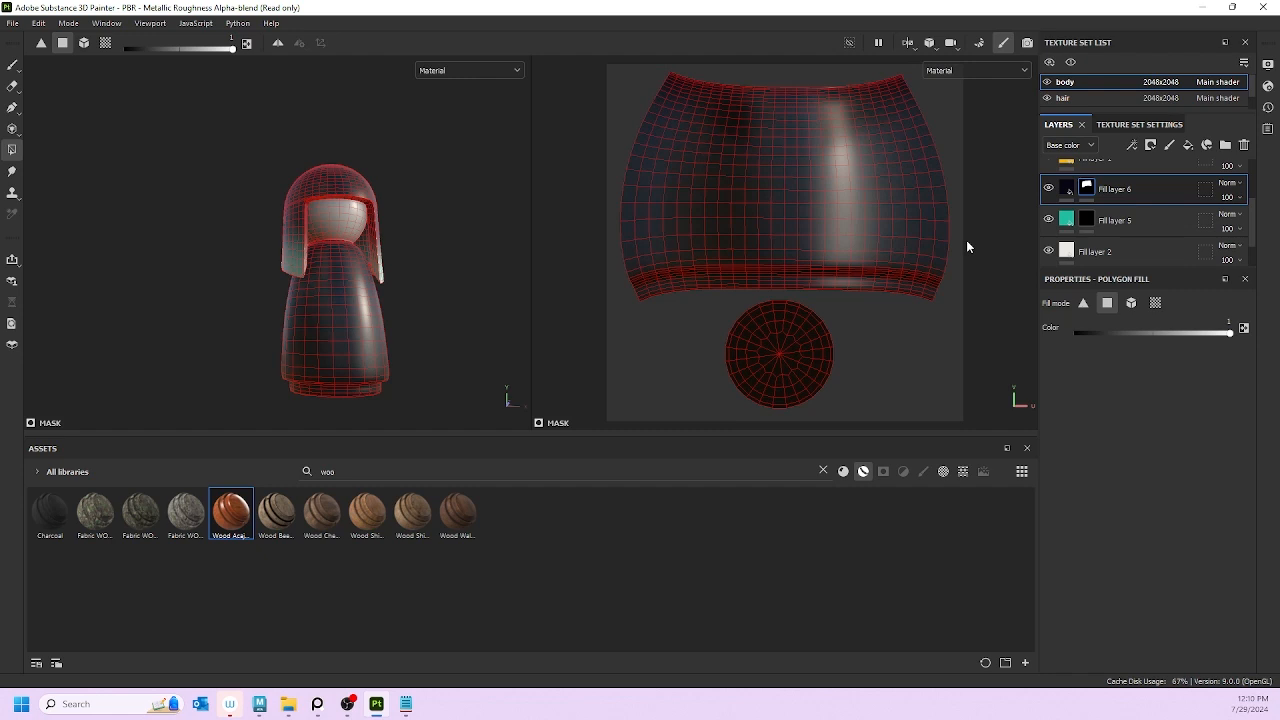
{"action": "left_click_drag", "start_coordinate": [480, 360], "coordinate": [390, 397], "text": "alt"}
{"action": "left_click_drag", "start_coordinate": [197, 254], "coordinate": [500, 402]}
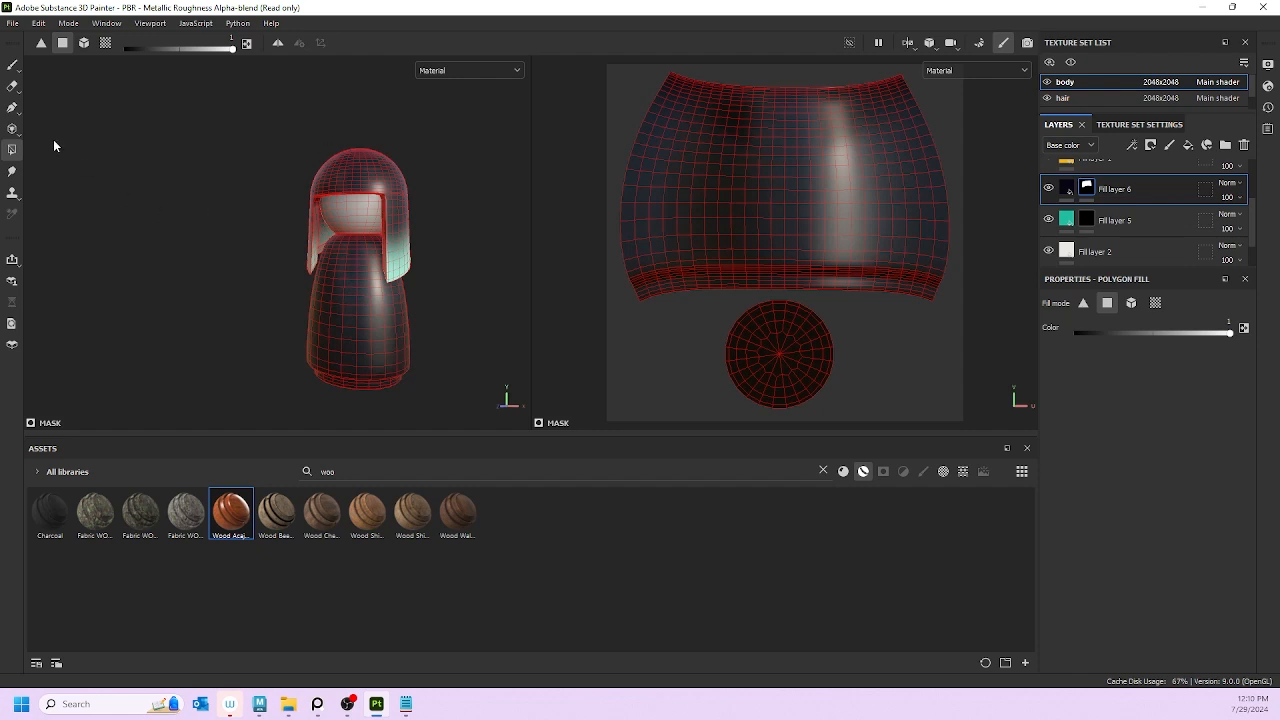
Step: Return to the Paint tool, frame the doll's front, and select the kimono layer's settings
{"action": "left_click", "coordinate": [12, 64]}
{"action": "scroll", "coordinate": [270, 285], "scroll_direction": "up", "scroll_amount": 5}
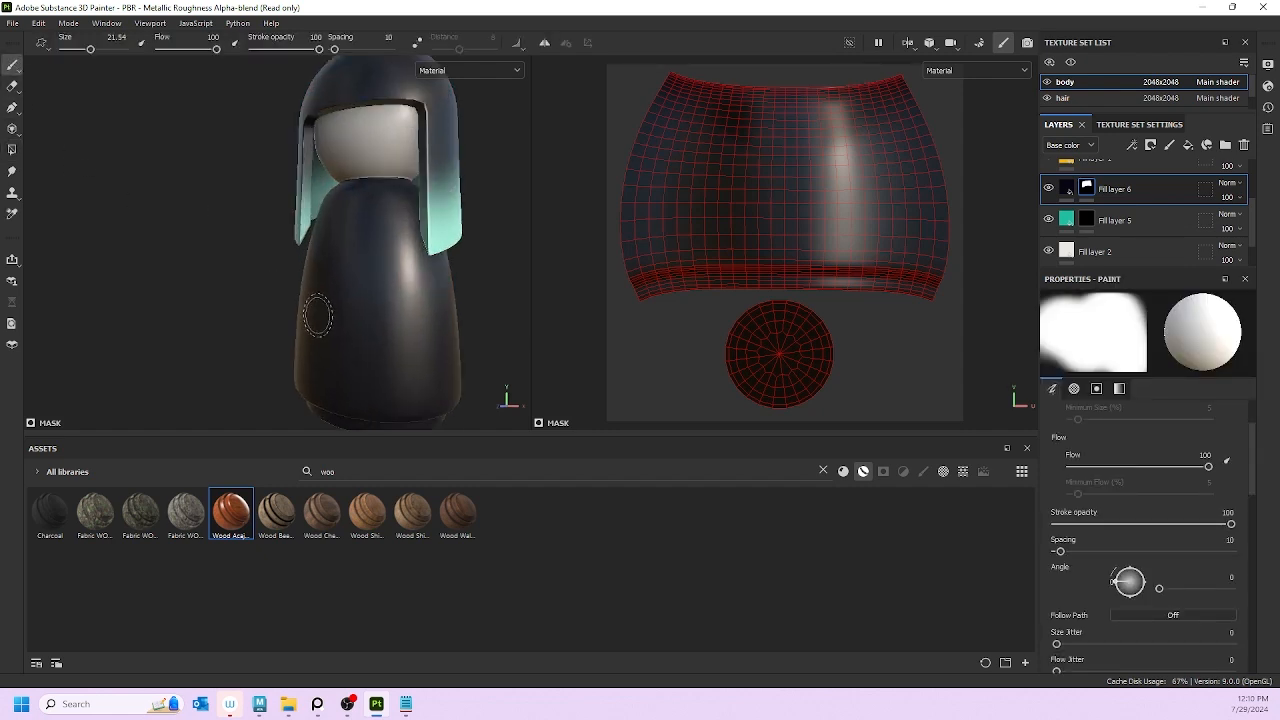
{"action": "left_click_drag", "start_coordinate": [262, 290], "coordinate": [305, 230], "text": "alt"}
{"action": "left_click", "coordinate": [1087, 188]}
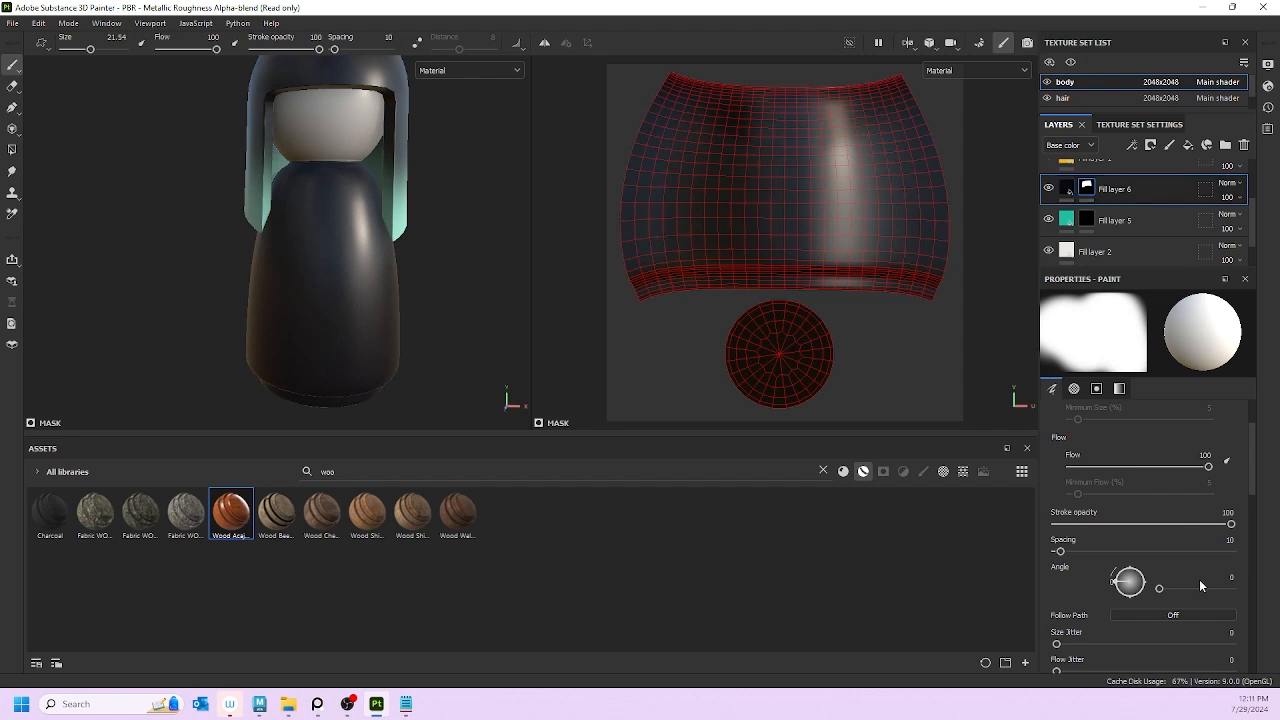
{"action": "scroll", "coordinate": [1199, 579], "scroll_direction": "down", "scroll_amount": 10}
{"action": "scroll", "coordinate": [1080, 570], "scroll_direction": "up", "scroll_amount": 5}
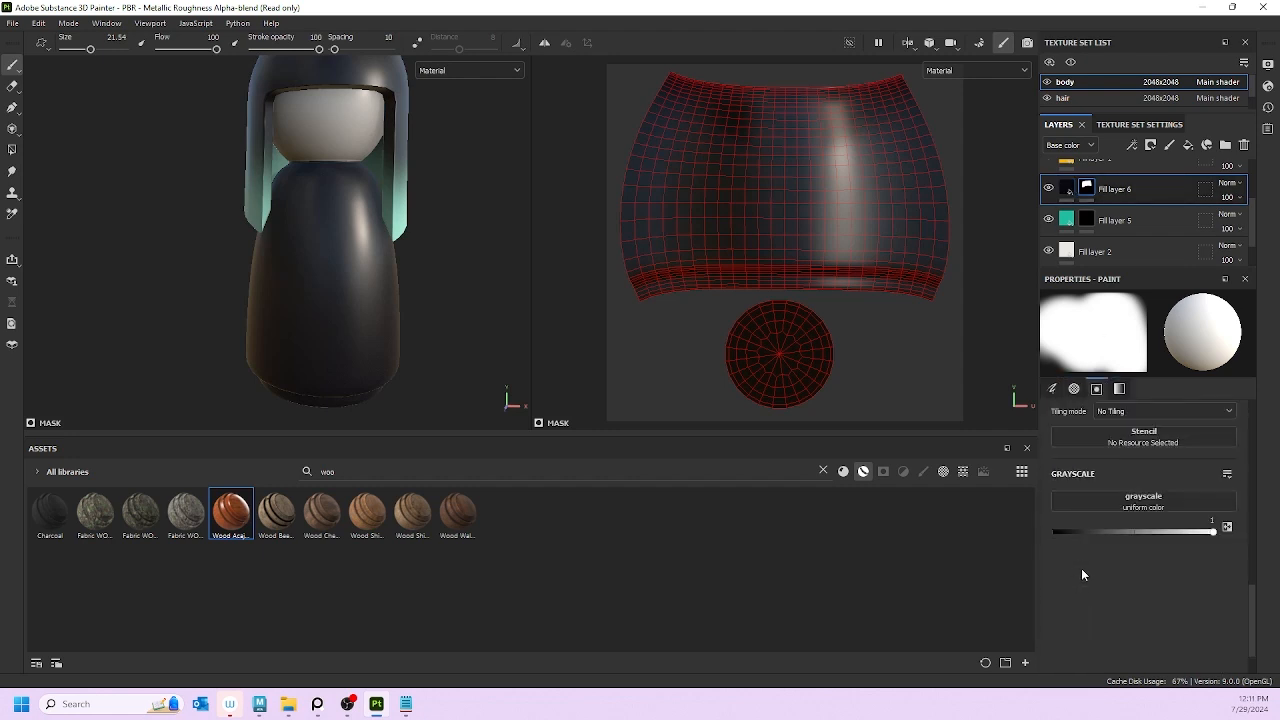
{"action": "left_click", "coordinate": [1066, 188]}
Step: Nudge Fill layer 6's height up to 0.3143
{"action": "scroll", "coordinate": [1090, 550], "scroll_direction": "down", "scroll_amount": 1}
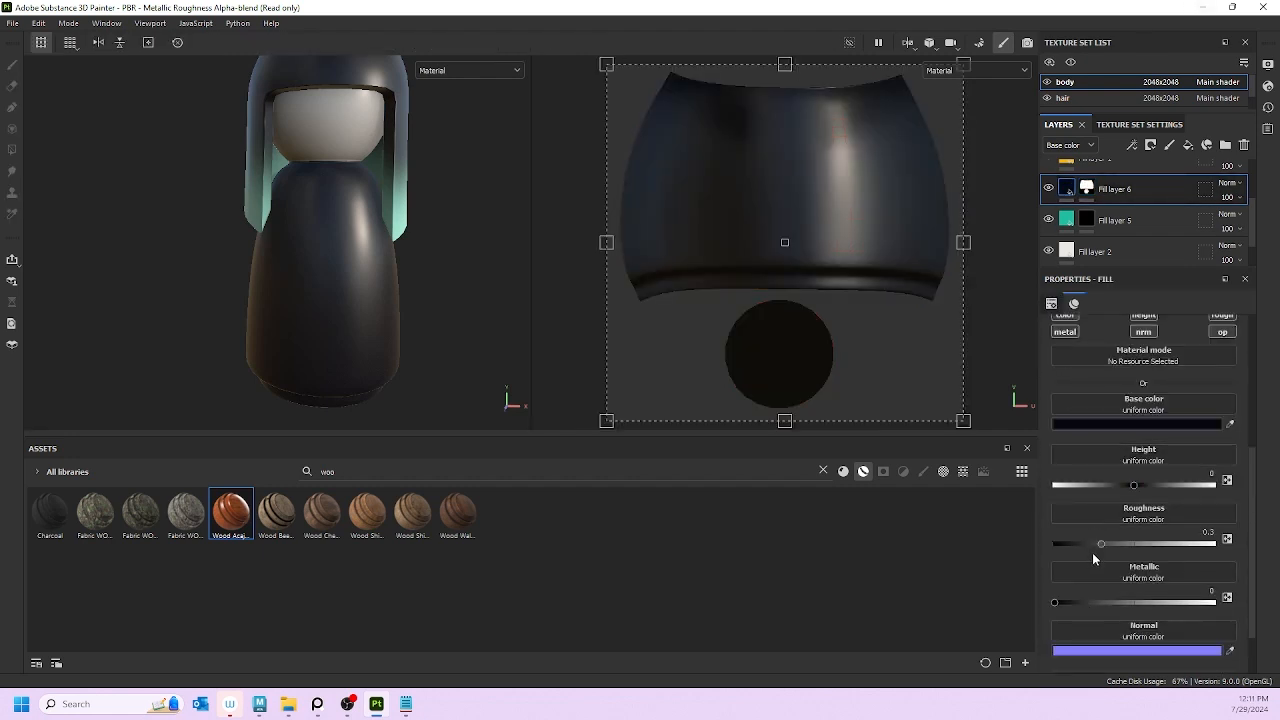
{"action": "left_click_drag", "start_coordinate": [1155, 488], "coordinate": [1159, 486]}
{"action": "scroll", "coordinate": [389, 242], "scroll_direction": "up", "scroll_amount": 5}
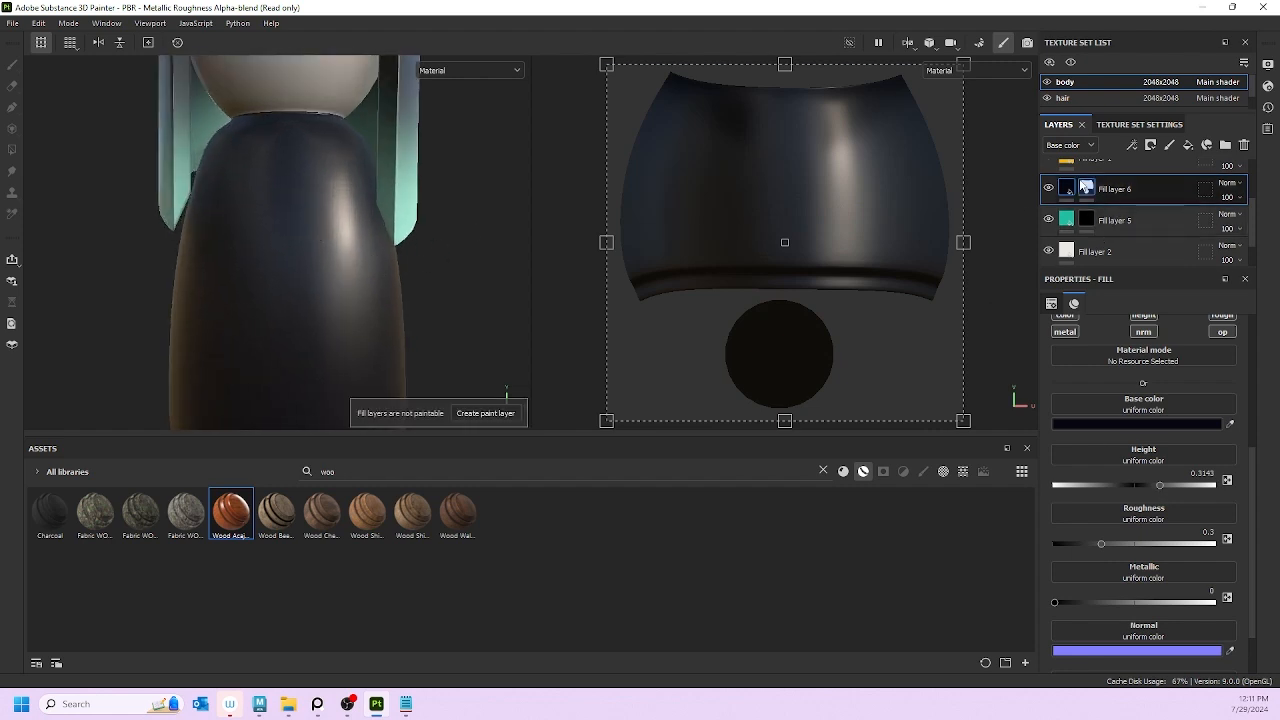
Step: With a small black brush on the mask, paint a thin white curved line down the kimono front
{"action": "left_click", "coordinate": [1087, 188]}
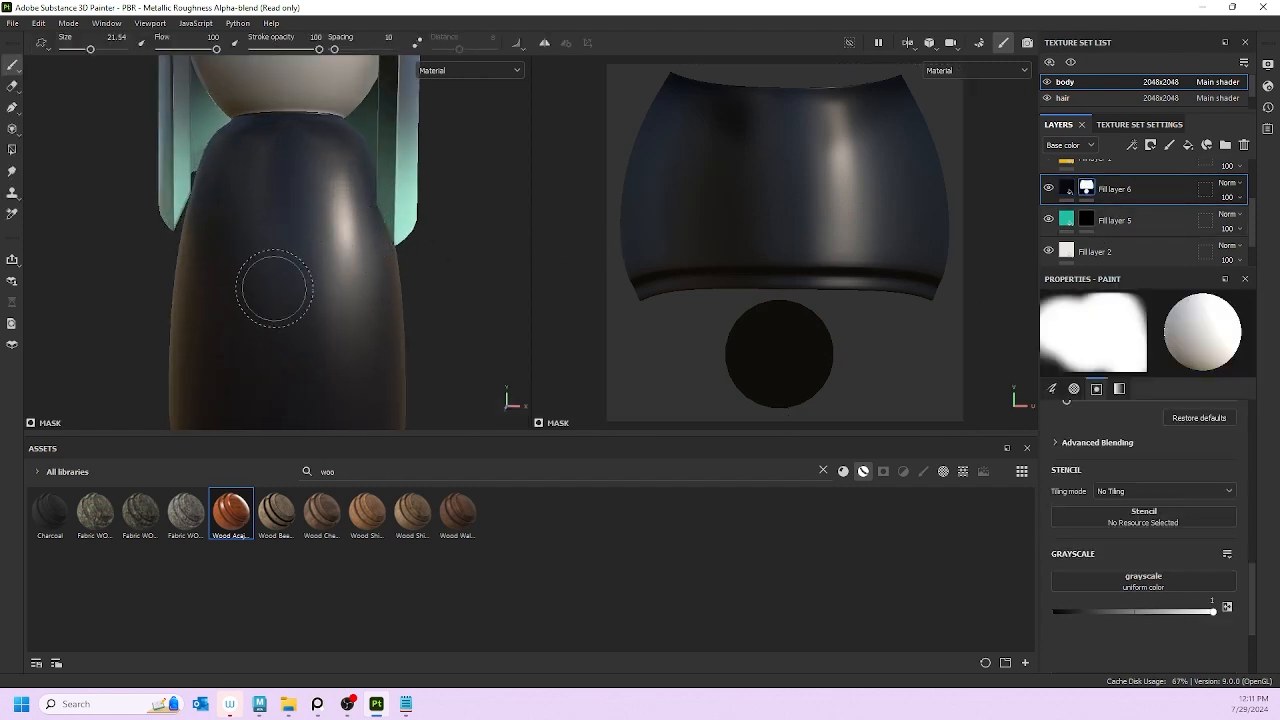
{"action": "mouse_move", "coordinate": [331, 313]}
{"action": "right_mouse_down", "text": "ctrl"}
{"action": "mouse_move", "coordinate": [272, 313]}
{"action": "mouse_move", "coordinate": [316, 313]}
{"action": "mouse_move", "coordinate": [304, 312]}
{"action": "right_mouse_up", "text": "ctrl"}
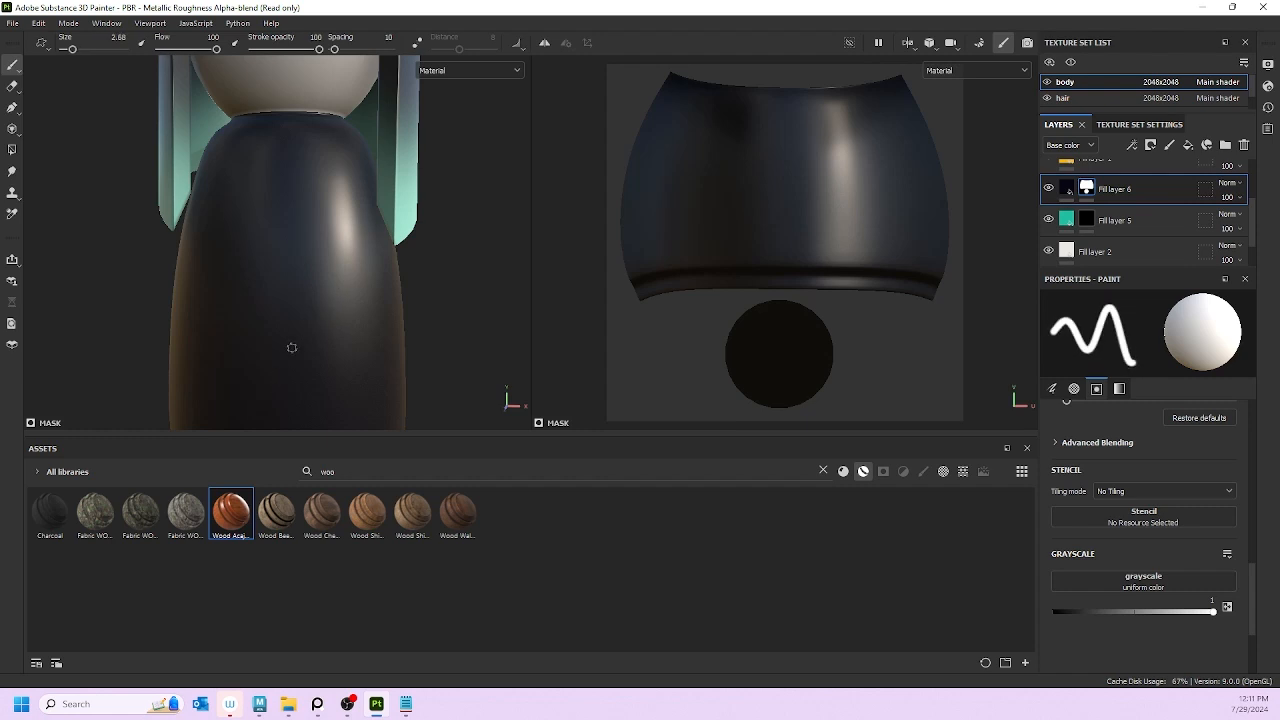
{"action": "key", "text": "x"}
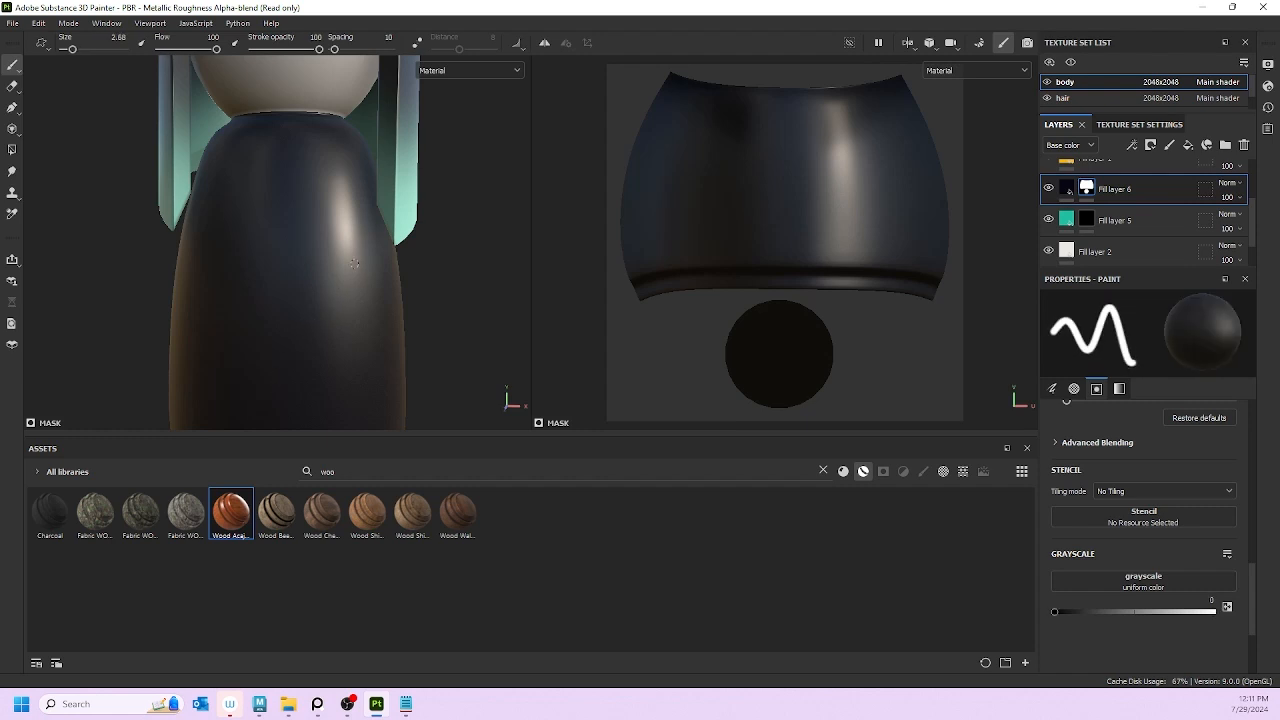
{"action": "left_click_drag", "start_coordinate": [360, 260], "coordinate": [268, 372]}
{"action": "scroll", "coordinate": [190, 251], "scroll_direction": "up", "scroll_amount": 3}
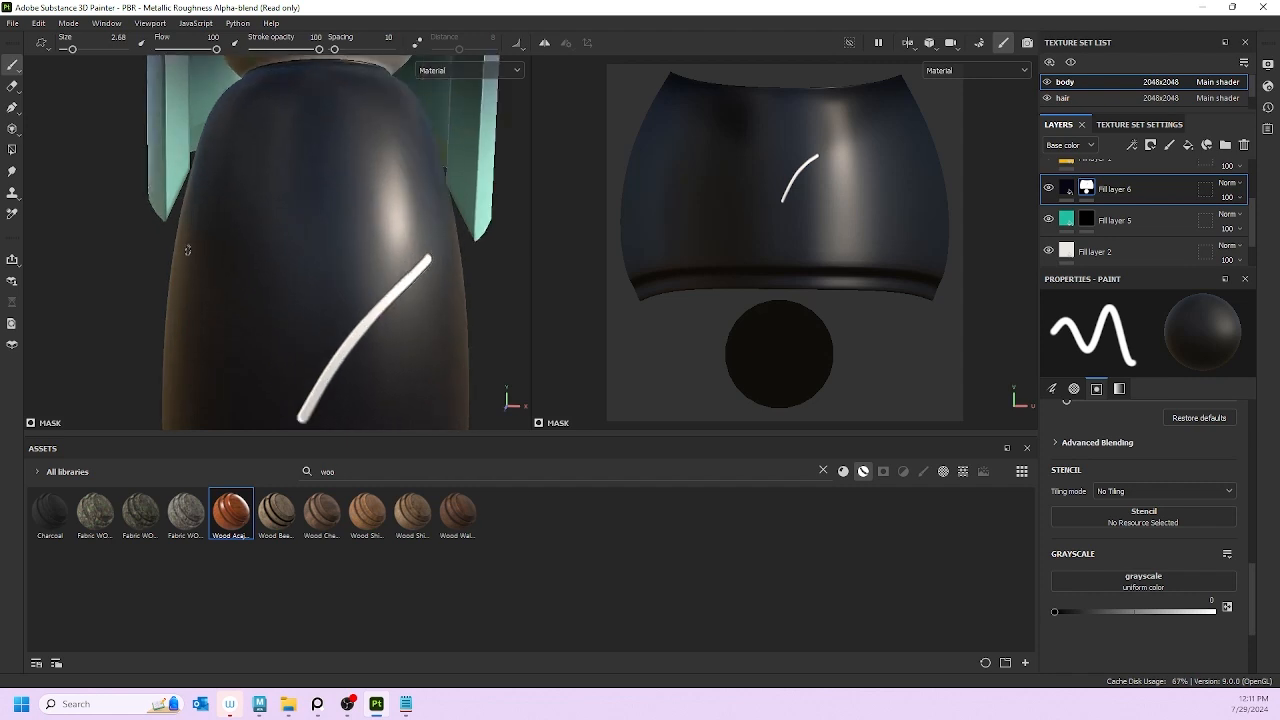
{"action": "left_click_drag", "start_coordinate": [356, 302], "coordinate": [376, 262], "text": "alt"}
{"action": "scroll", "coordinate": [363, 291], "scroll_direction": "down", "scroll_amount": 4}
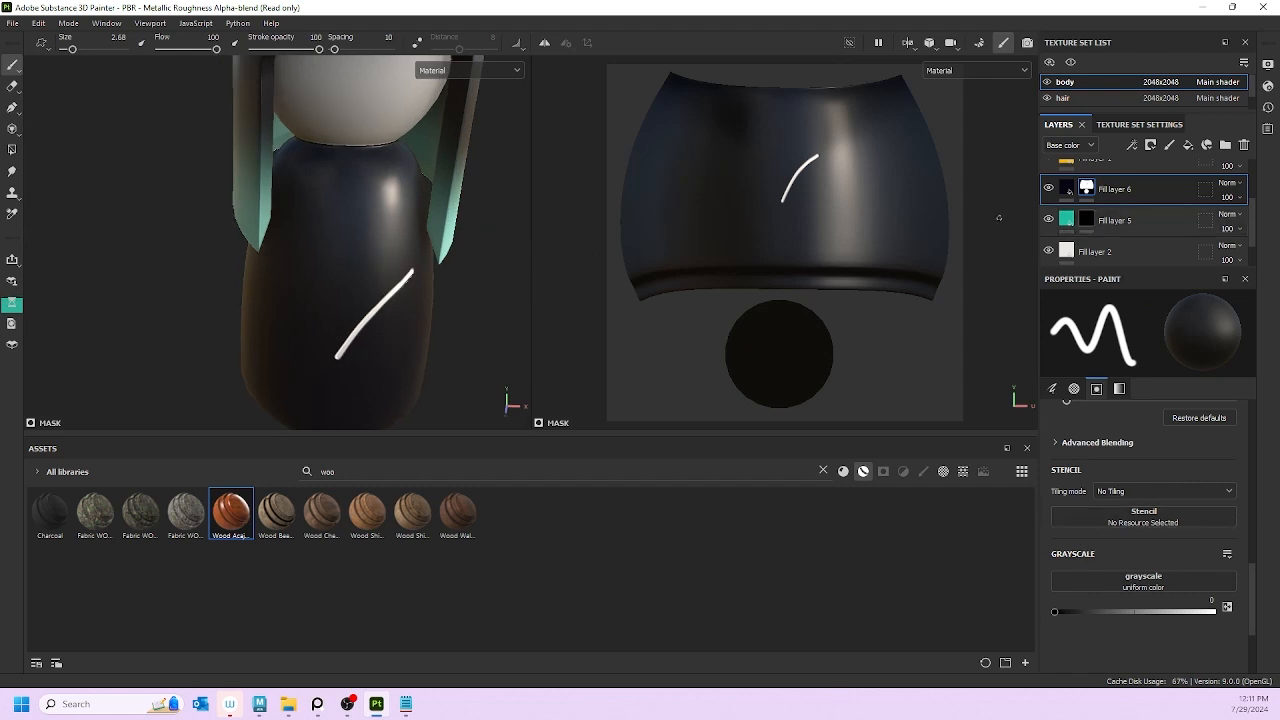
{"action": "left_click", "coordinate": [1064, 189]}
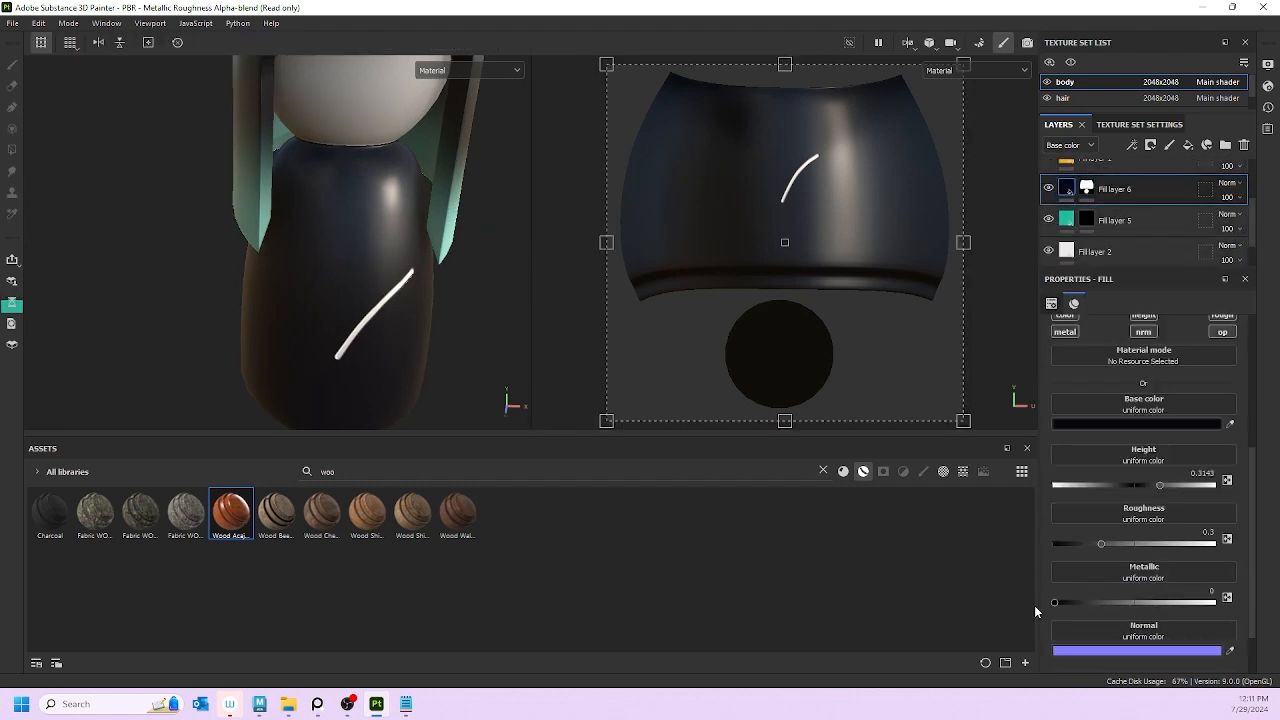
Step: Raise Fill layer 6's height to 0.5837, then try a fine second line and undo it
{"action": "scroll", "coordinate": [1131, 560], "scroll_direction": "down", "scroll_amount": 3}
{"action": "scroll", "coordinate": [1131, 580], "scroll_direction": "up", "scroll_amount": 1}
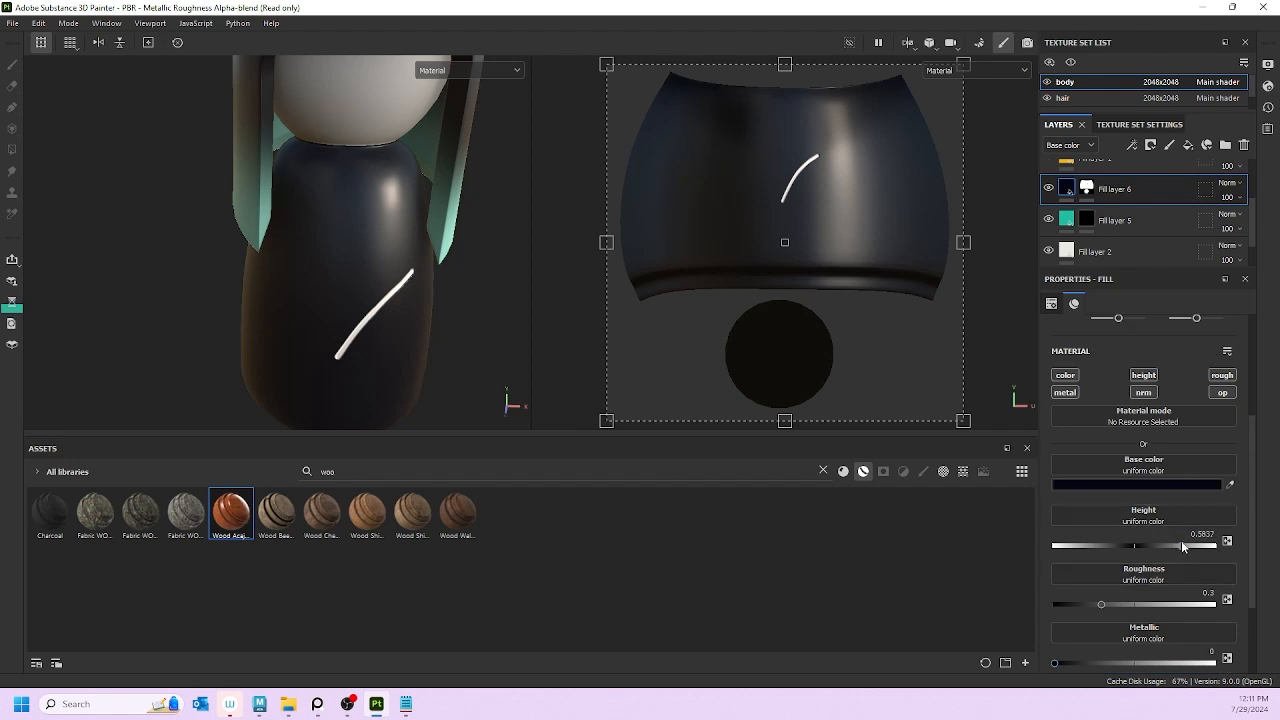
{"action": "scroll", "coordinate": [424, 286], "scroll_direction": "up", "scroll_amount": 5}
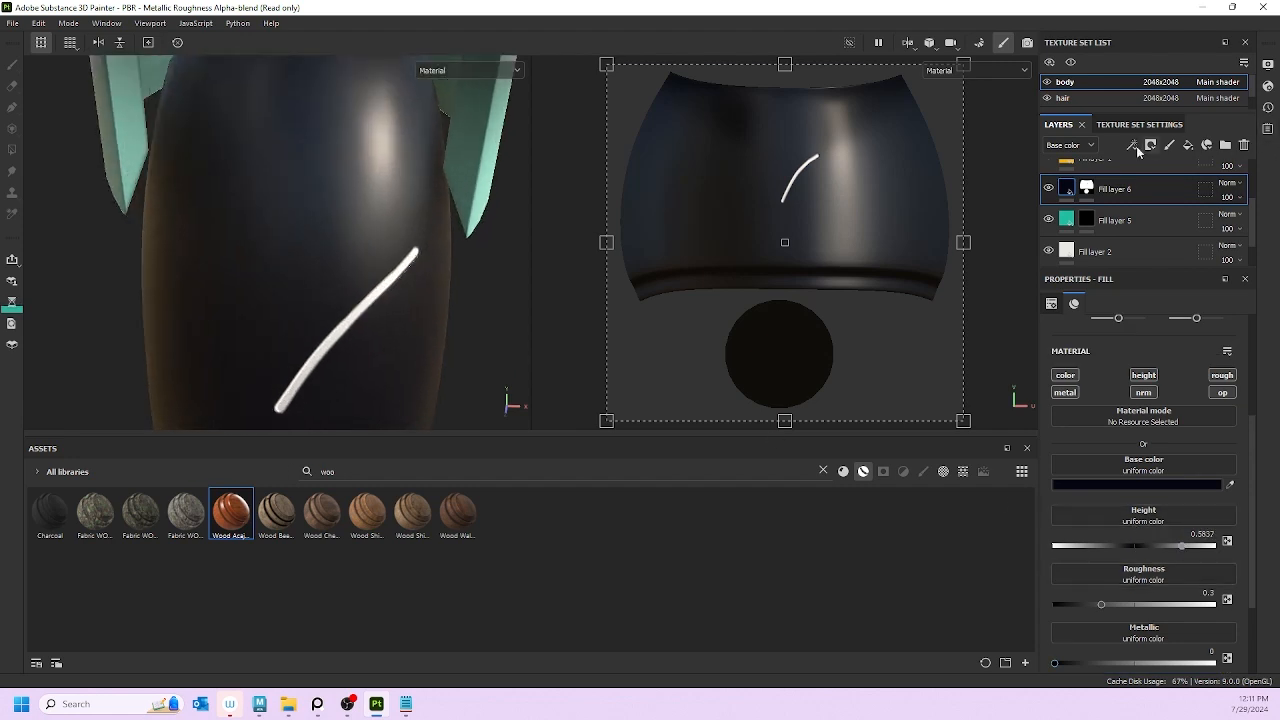
{"action": "left_click", "coordinate": [1087, 188]}
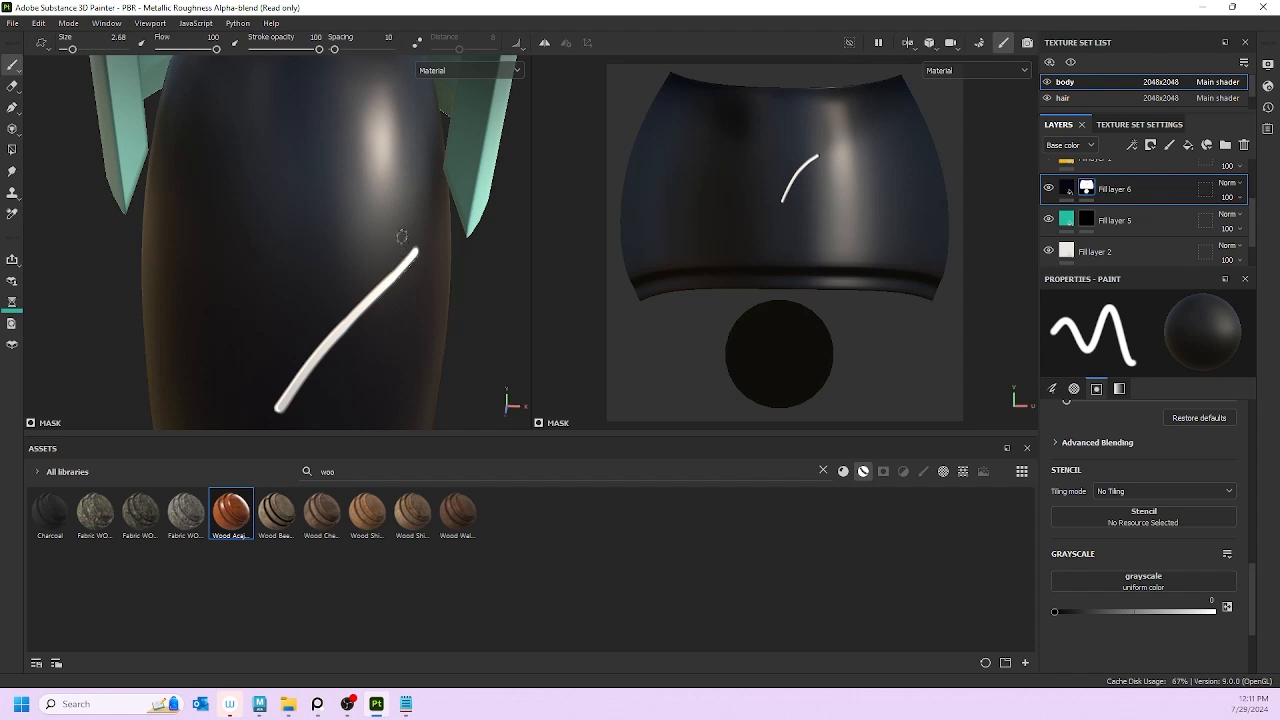
{"action": "key", "text": "bracketleft"}
{"action": "key", "text": "bracketleft"}
{"action": "key", "text": "bracketleft"}
{"action": "key", "text": "bracketleft"}
{"action": "key", "text": "bracketleft"}
{"action": "key", "text": "bracketleft"}
{"action": "key", "text": "bracketleft"}
{"action": "key", "text": "bracketleft"}
{"action": "left_click_drag", "start_coordinate": [409, 224], "coordinate": [304, 320]}
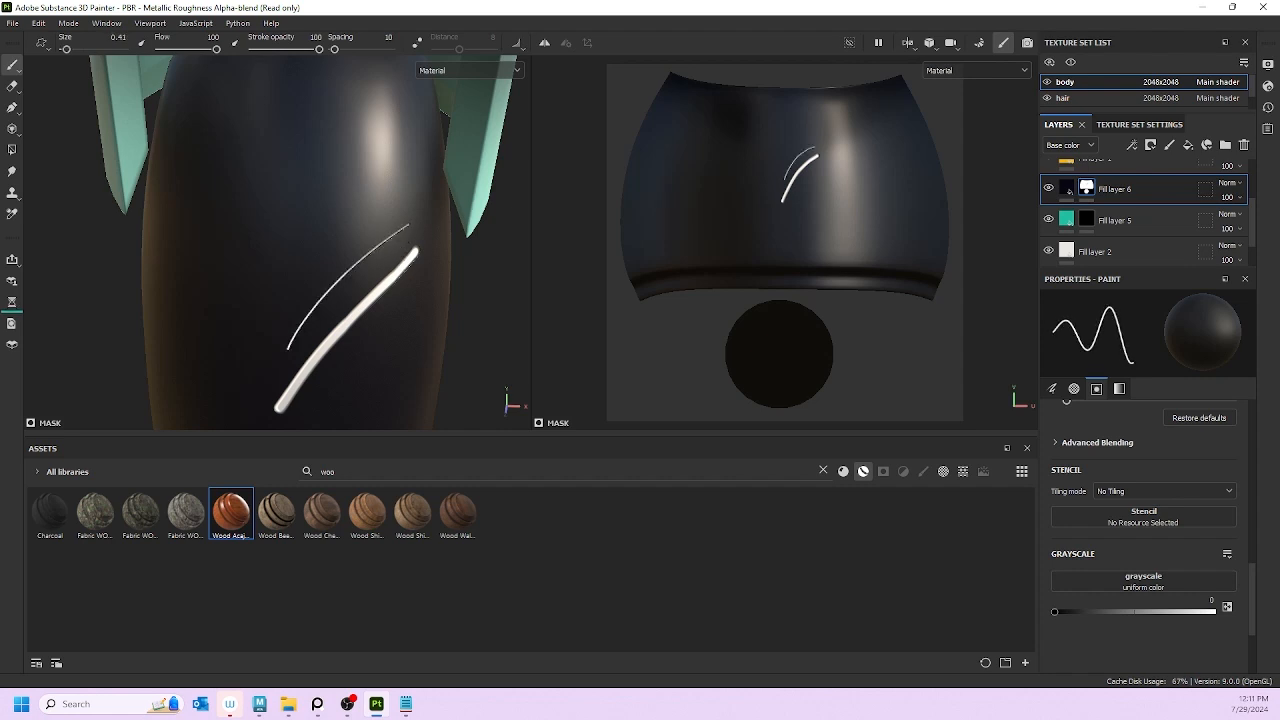
{"action": "key", "text": "ctrl+z"}
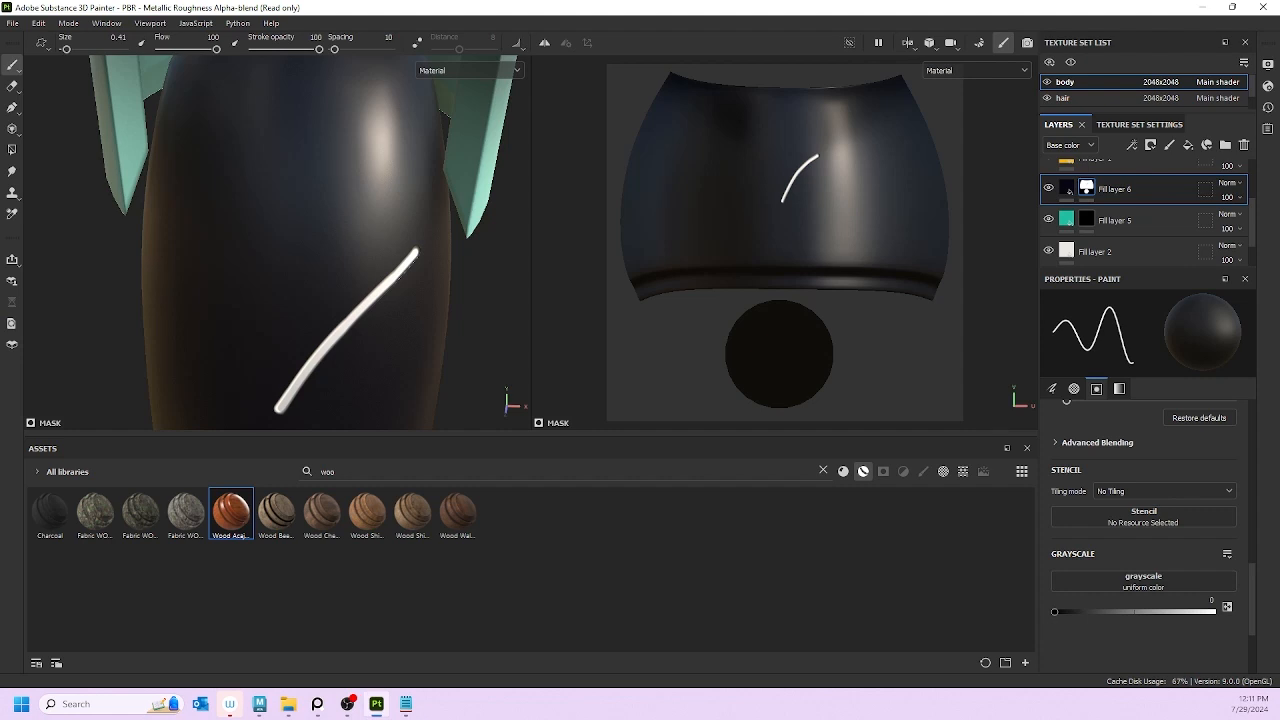
Step: Enlarge the brush and paint a thick white curved stroke across the kimono
{"action": "key", "text": "1"}
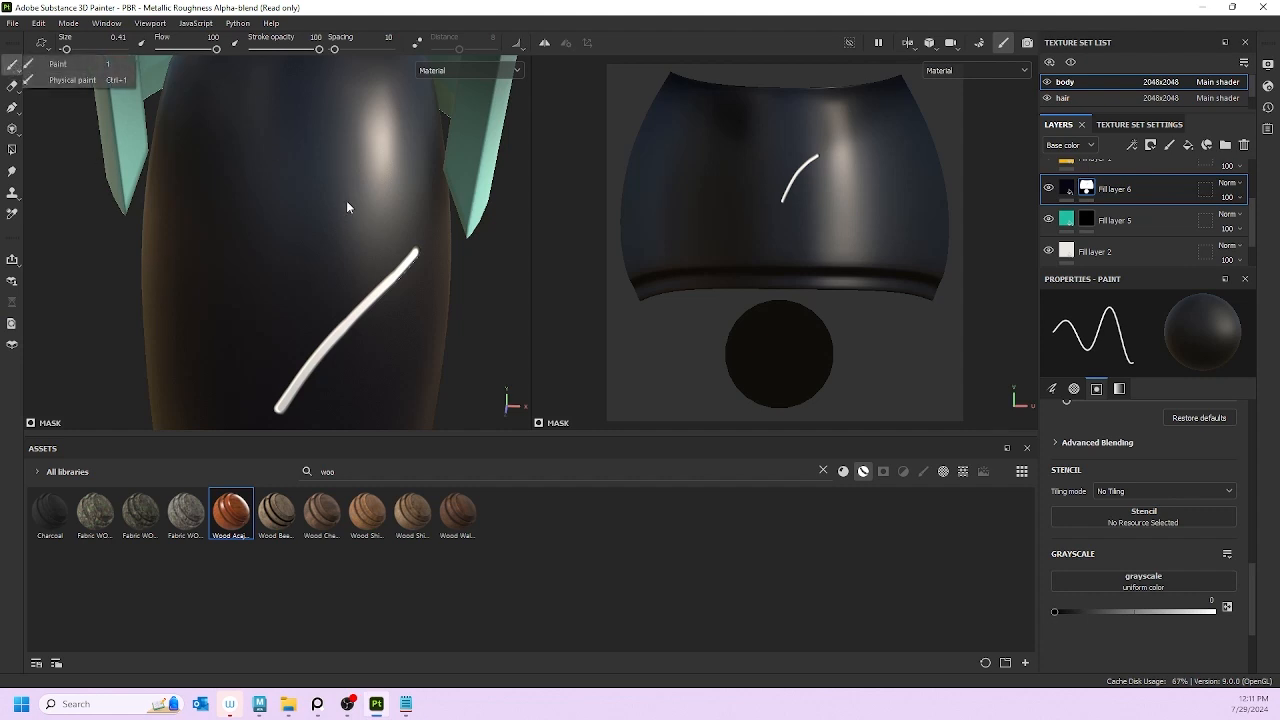
{"action": "key", "text": "bracketright"}
{"action": "key", "text": "bracketright"}
{"action": "key", "text": "bracketright"}
{"action": "key", "text": "bracketright"}
{"action": "left_click", "coordinate": [378, 260]}
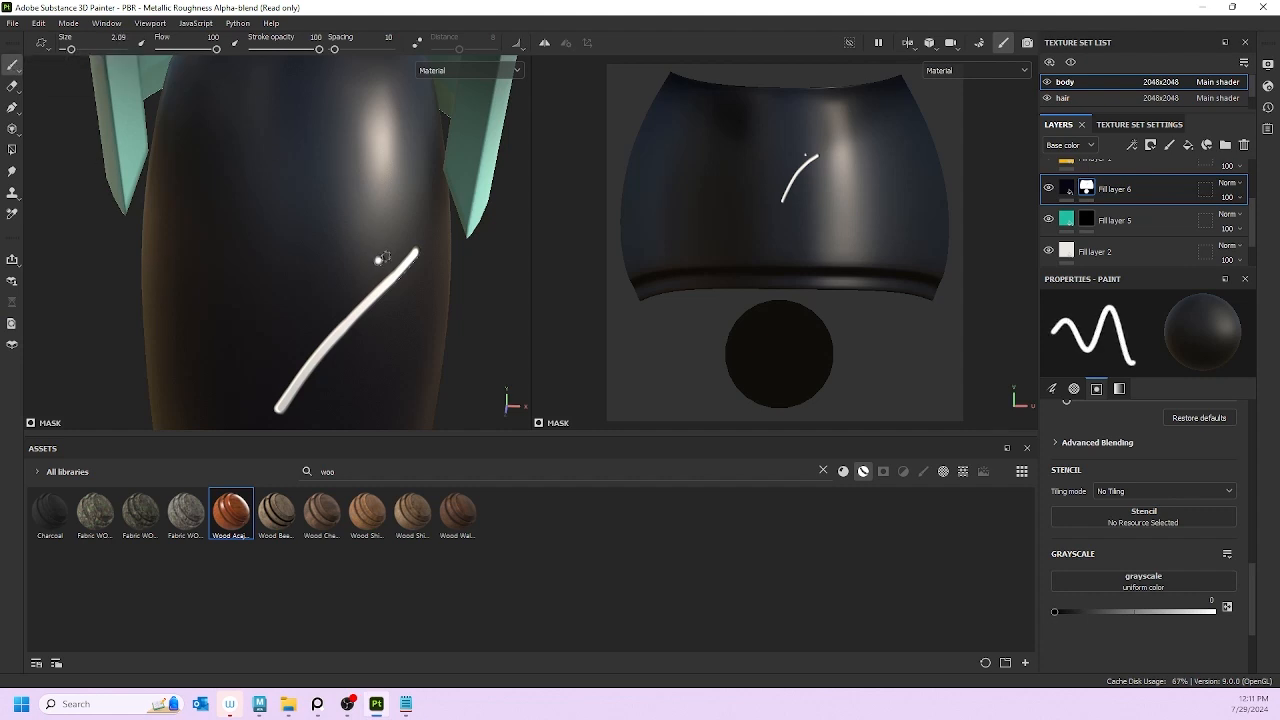
{"action": "key", "text": "bracketright"}
{"action": "key", "text": "bracketright"}
{"action": "key", "text": "bracketright"}
{"action": "key", "text": "bracketright"}
{"action": "left_click_drag", "start_coordinate": [405, 212], "coordinate": [258, 345]}
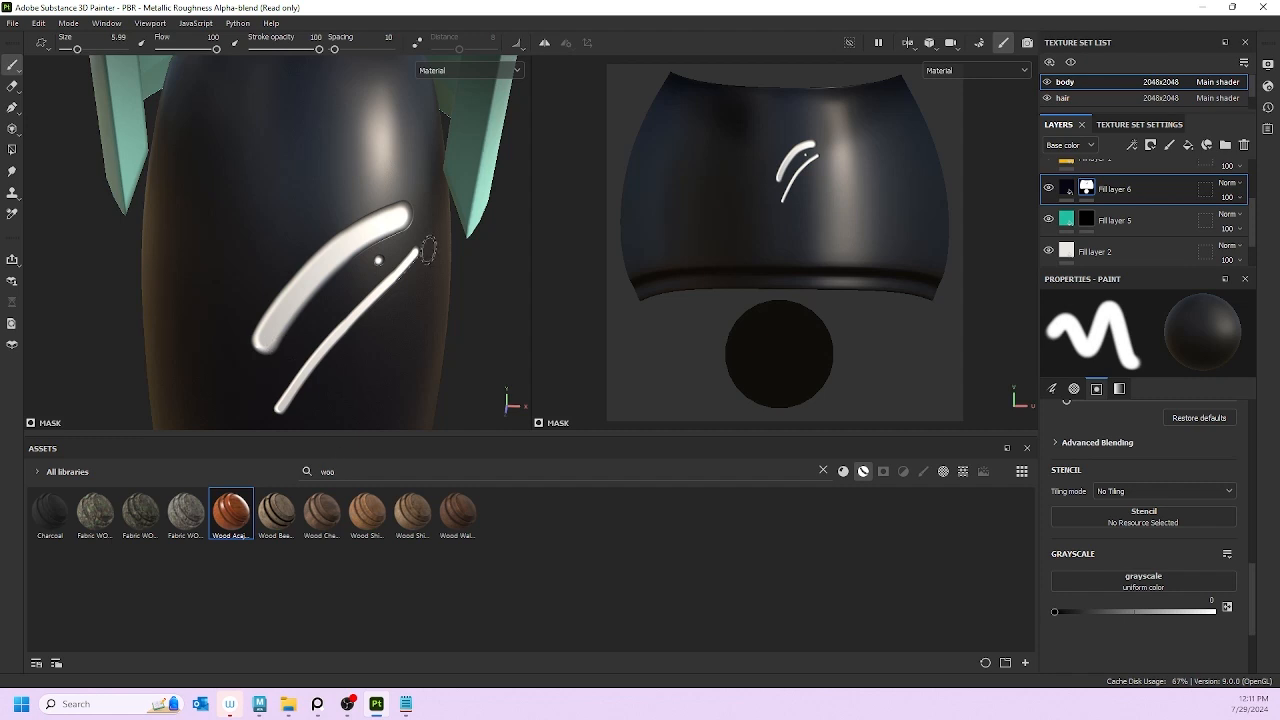
{"action": "mouse_move", "coordinate": [428, 328]}
{"action": "left_mouse_down", "text": "alt"}
{"action": "mouse_move", "coordinate": [280, 329]}
{"action": "mouse_move", "coordinate": [310, 376]}
{"action": "left_mouse_up", "text": "alt"}
Step: Switch to grayscale 1 and paint navy back over all the white strokes
{"action": "key", "text": "x"}
{"action": "mouse_move", "coordinate": [358, 252]}
{"action": "left_mouse_down"}
{"action": "mouse_move", "coordinate": [306, 288]}
{"action": "mouse_move", "coordinate": [279, 350]}
{"action": "left_mouse_up"}
{"action": "mouse_move", "coordinate": [309, 240]}
{"action": "left_mouse_down"}
{"action": "mouse_move", "coordinate": [343, 214]}
{"action": "mouse_move", "coordinate": [303, 357]}
{"action": "mouse_move", "coordinate": [410, 254]}
{"action": "mouse_move", "coordinate": [416, 303]}
{"action": "left_mouse_up"}
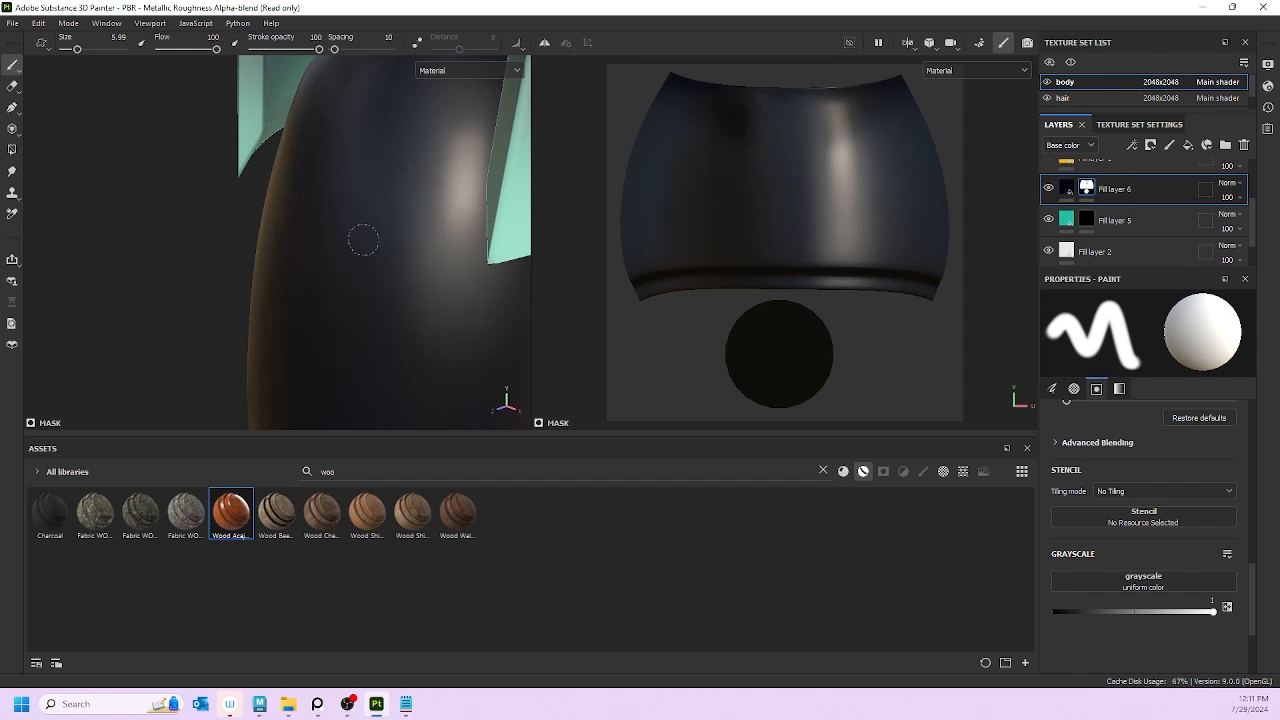
Step: Turn on mirror symmetry with the doll in a frontal view
{"action": "scroll", "coordinate": [406, 86], "scroll_direction": "down", "scroll_amount": 5}
{"action": "left_click_drag", "start_coordinate": [403, 209], "coordinate": [272, 166], "text": "alt"}
{"action": "left_click", "coordinate": [544, 43]}
{"action": "left_click_drag", "start_coordinate": [306, 333], "coordinate": [307, 302], "text": "alt"}
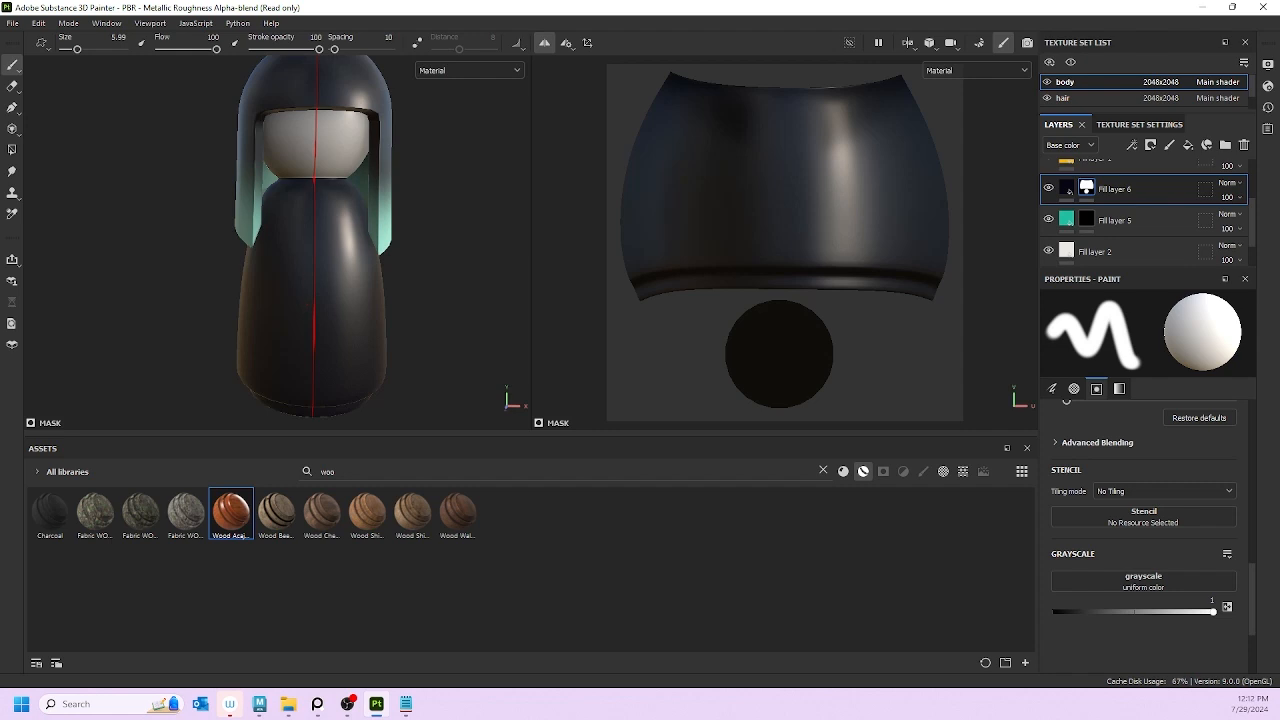
{"action": "scroll", "coordinate": [328, 280], "scroll_direction": "up", "scroll_amount": 5}
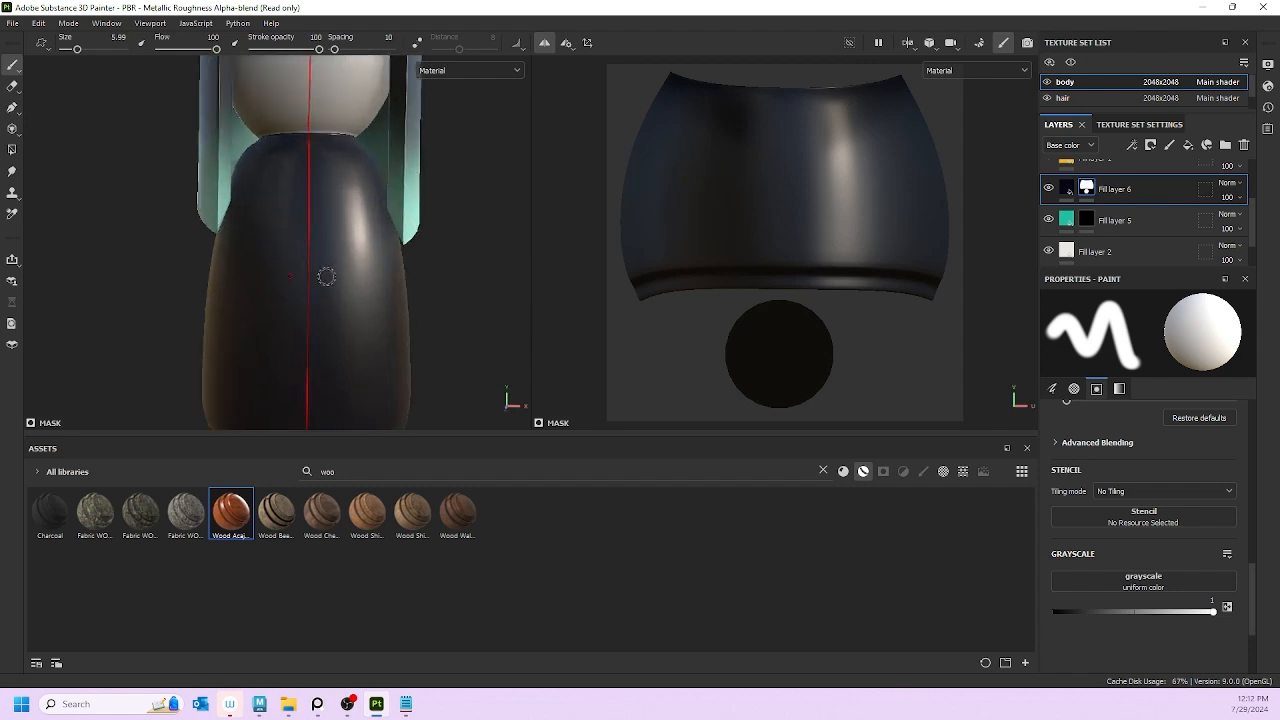
{"action": "scroll", "coordinate": [349, 235], "scroll_direction": "up", "scroll_amount": 2}
Step: Shift the doll higher in the view and bring the reference photo board over the workspace
{"action": "left_click_drag", "start_coordinate": [354, 196], "coordinate": [350, 236], "text": "alt"}
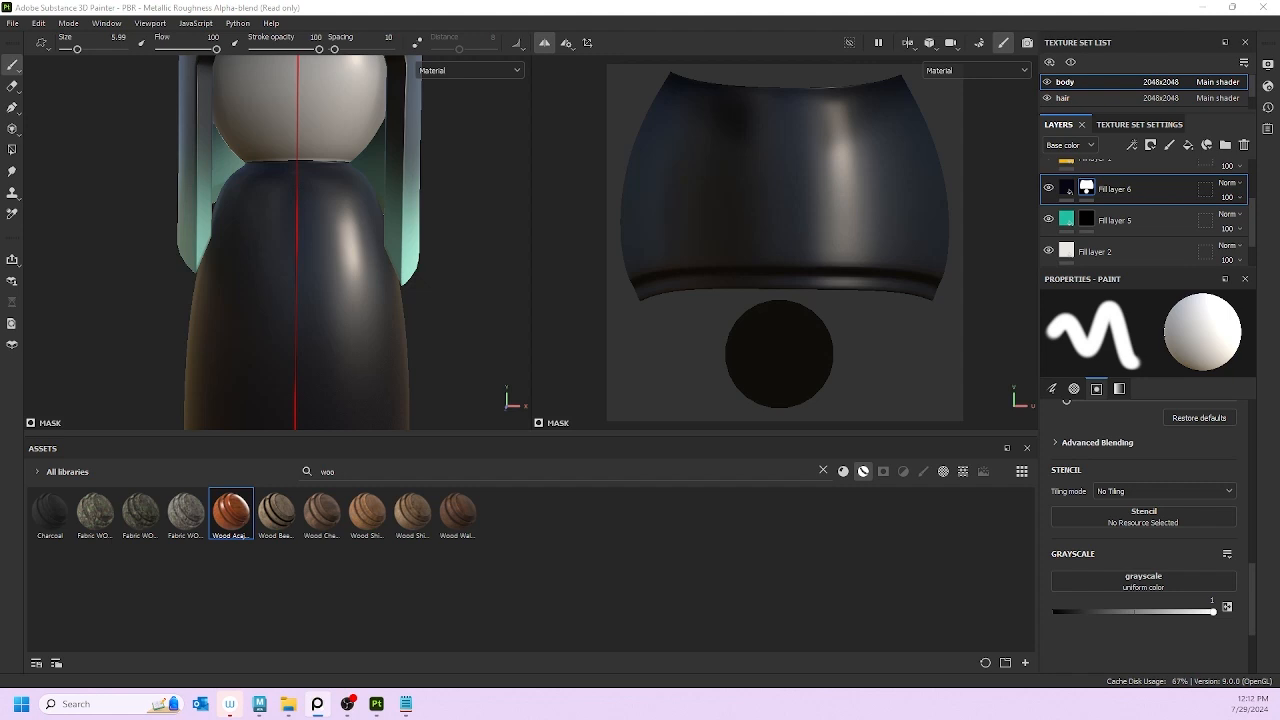
{"action": "scroll", "coordinate": [357, 223], "scroll_direction": "down", "scroll_amount": 1}
{"action": "middle_click_drag", "start_coordinate": [327, 258], "coordinate": [330, 219], "text": "alt"}
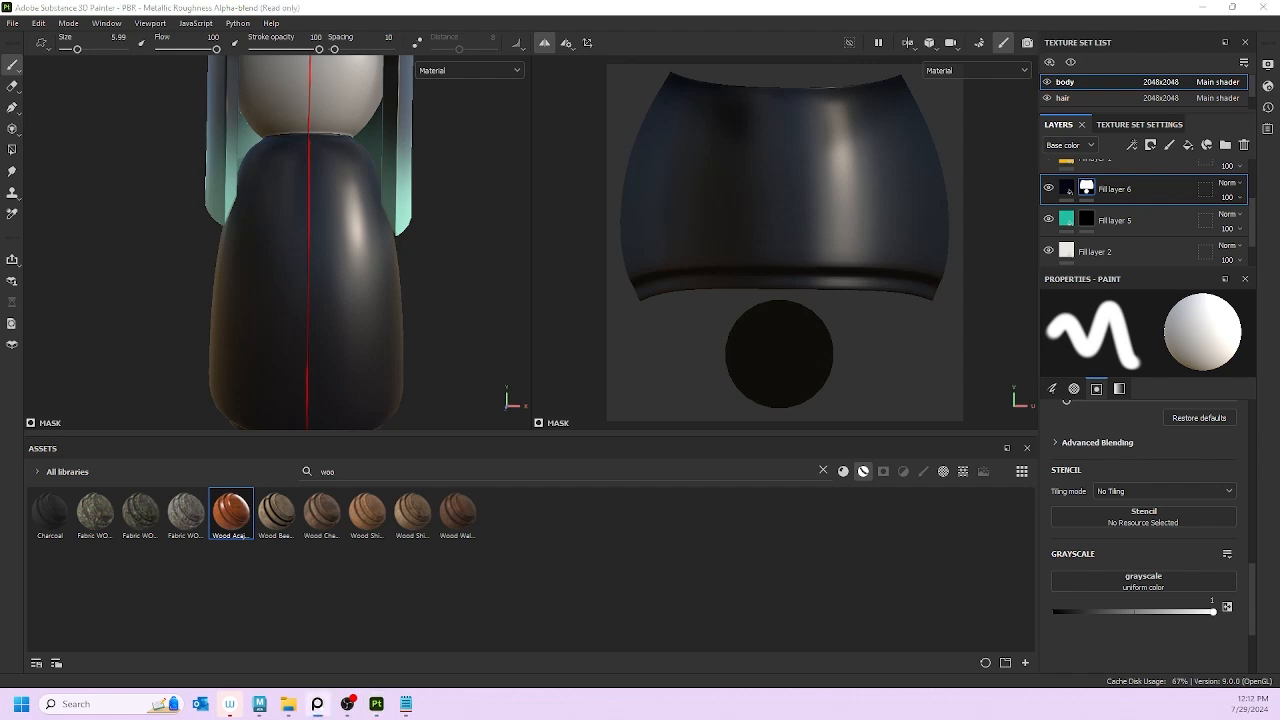
{"action": "mouse_move", "coordinate": [0, 435]}
{"action": "right_mouse_down"}
{"action": "mouse_move", "coordinate": [541, 447]}
{"action": "mouse_move", "coordinate": [667, 190]}
{"action": "mouse_move", "coordinate": [597, 229]}
{"action": "mouse_move", "coordinate": [695, 552]}
{"action": "mouse_move", "coordinate": [838, 495]}
{"action": "right_mouse_up"}
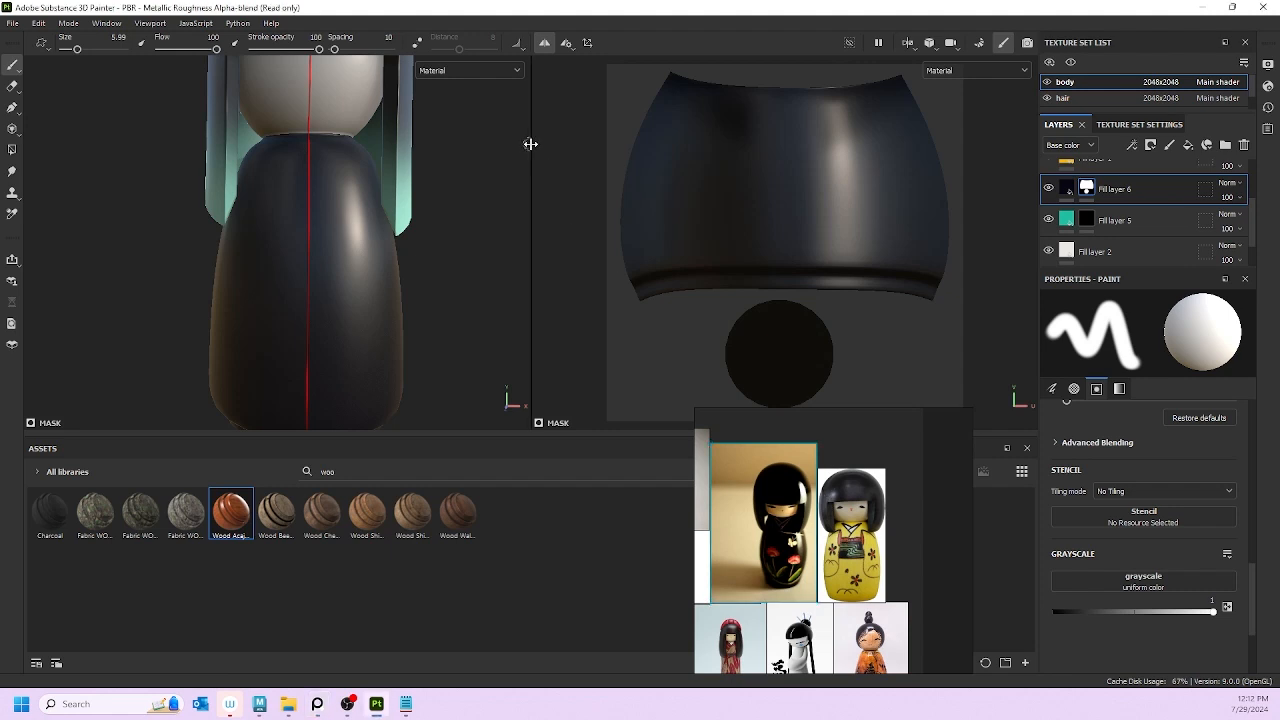
Step: Widen and heighten the 3D view and move the reference photos over the UV view
{"action": "left_click_drag", "start_coordinate": [530, 144], "coordinate": [680, 169]}
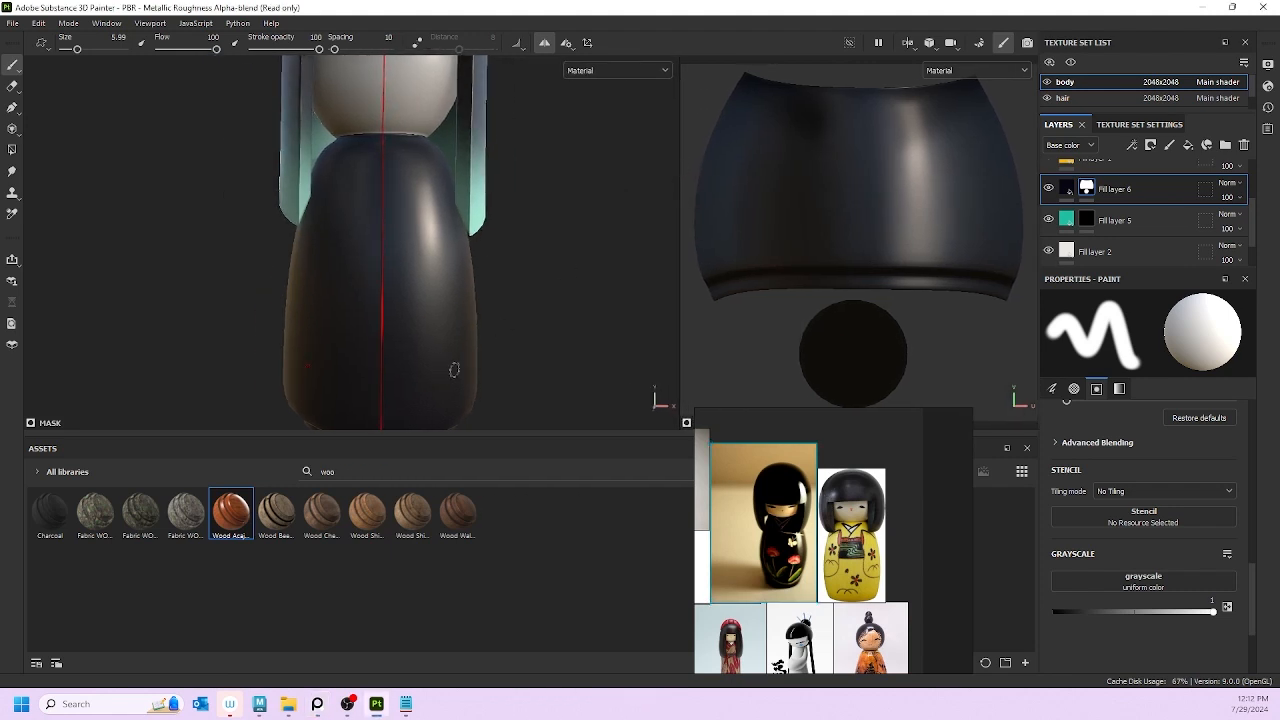
{"action": "scroll", "coordinate": [509, 270], "scroll_direction": "down", "scroll_amount": 1}
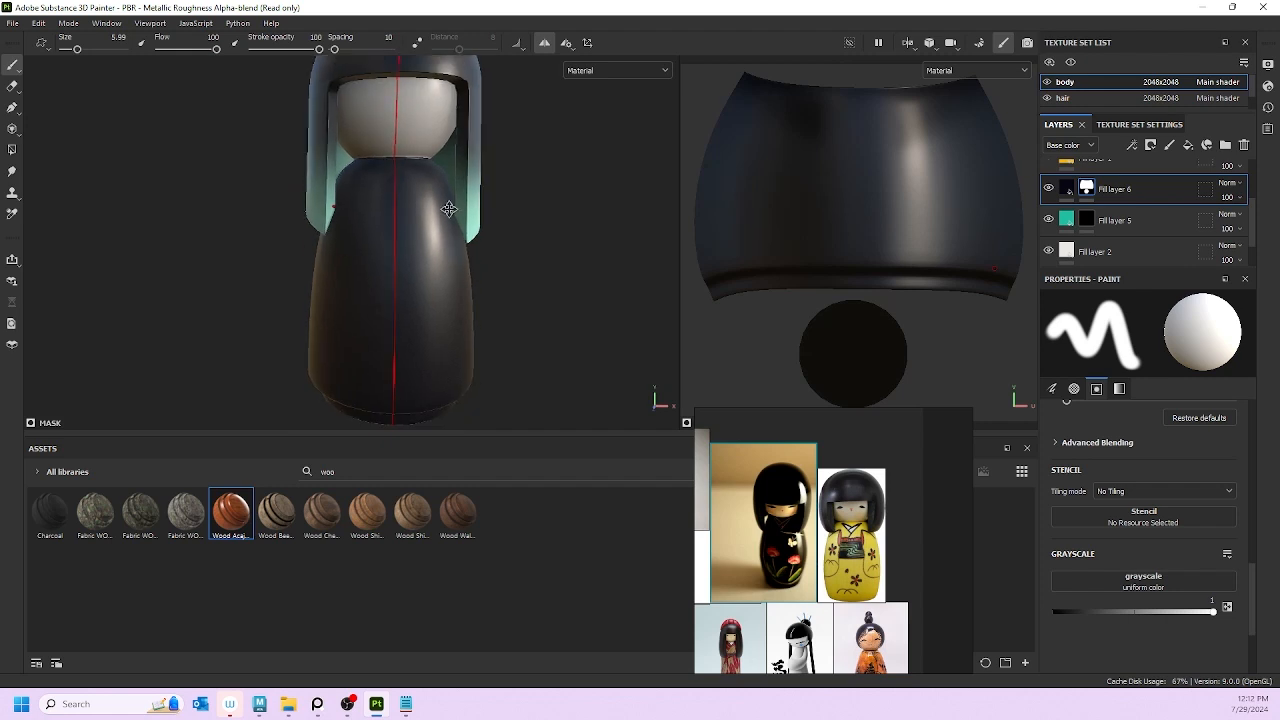
{"action": "middle_click_drag", "start_coordinate": [509, 270], "coordinate": [446, 285], "text": "alt"}
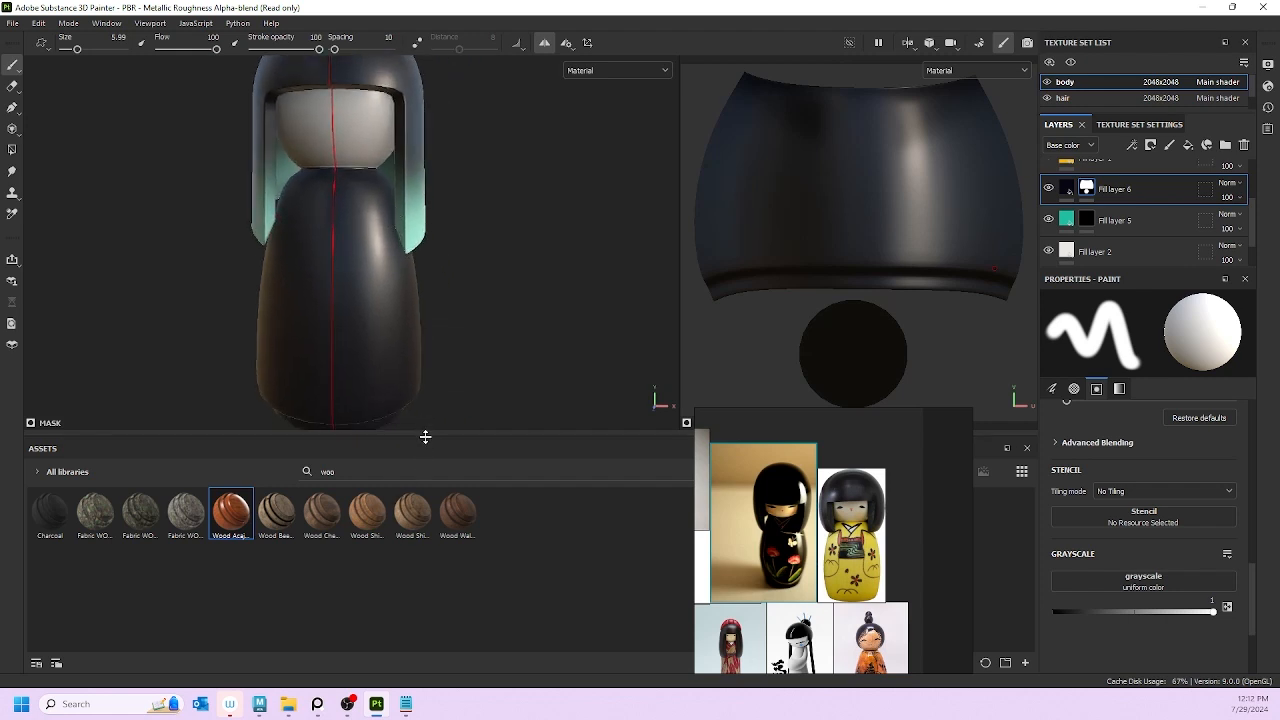
{"action": "left_click_drag", "start_coordinate": [425, 436], "coordinate": [428, 507]}
{"action": "left_click_drag", "start_coordinate": [480, 325], "coordinate": [517, 275], "text": "alt"}
{"action": "left_click_drag", "start_coordinate": [793, 487], "coordinate": [809, 359]}
{"action": "scroll", "coordinate": [1102, 505], "scroll_direction": "up", "scroll_amount": 10}
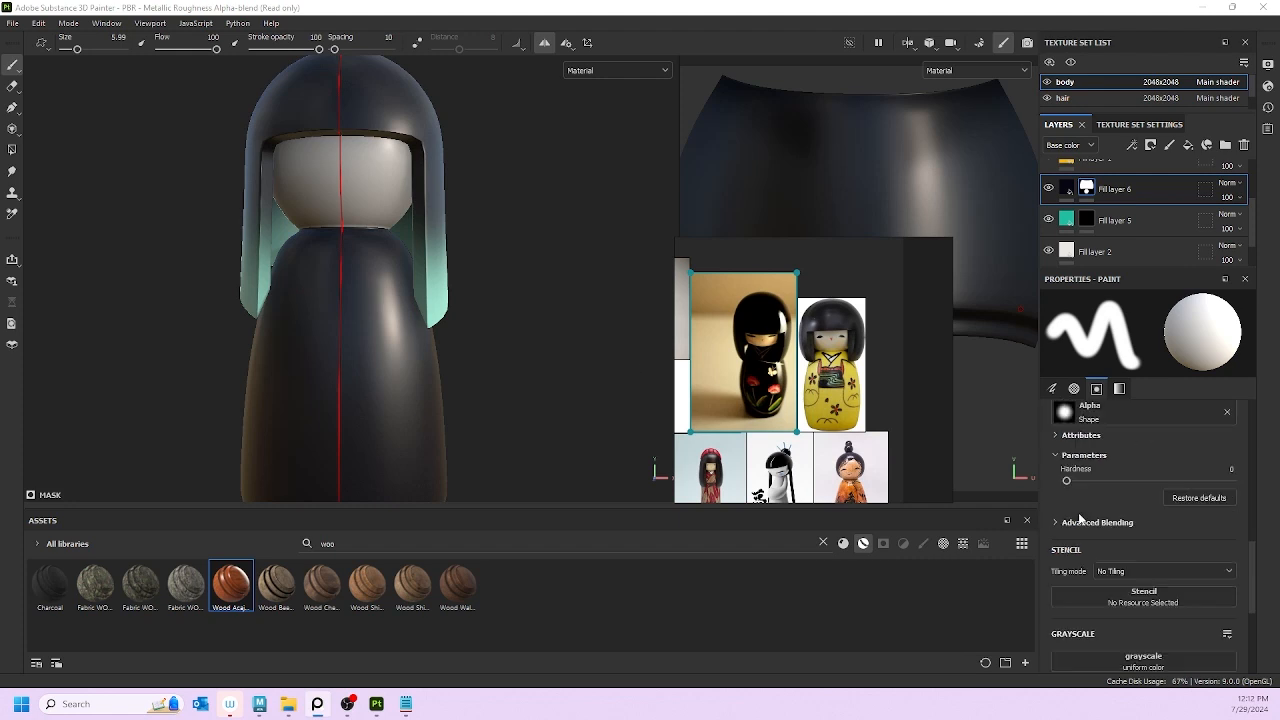
{"action": "scroll", "coordinate": [1104, 507], "scroll_direction": "up", "scroll_amount": 2}
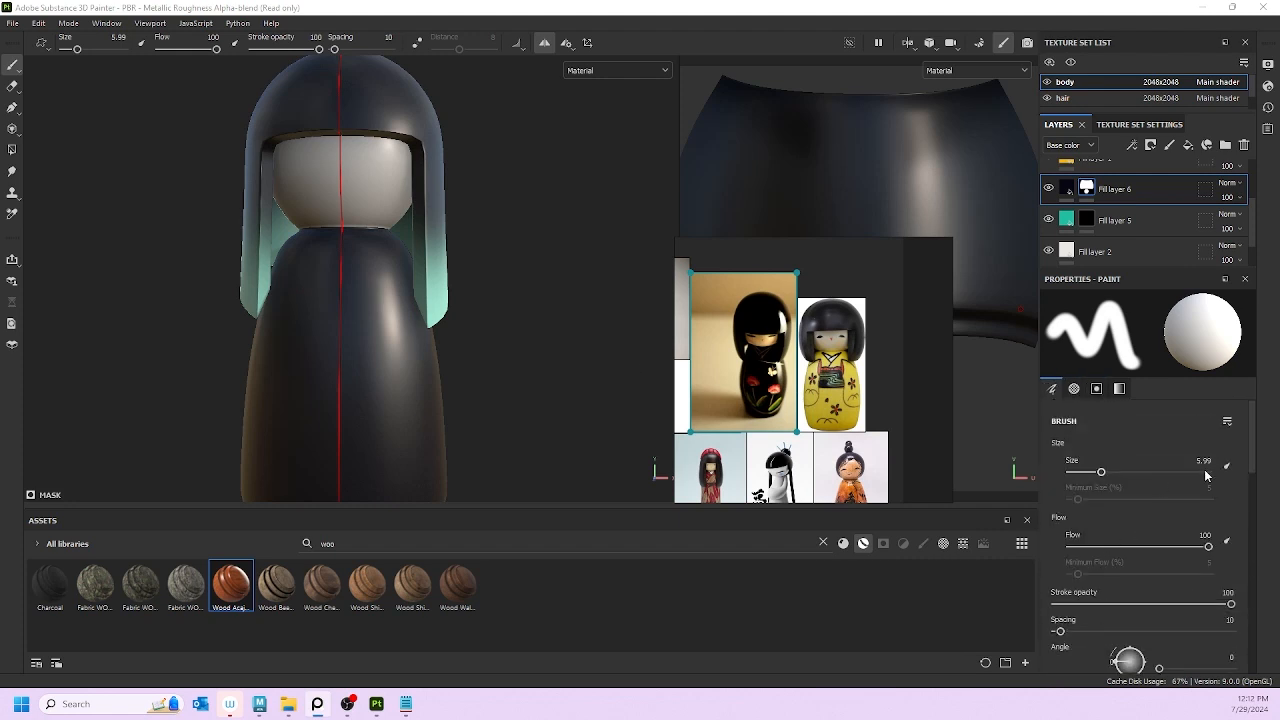
Step: Make brush flow follow pen pressure and open the brush cursor display options
{"action": "left_click", "coordinate": [1228, 540]}
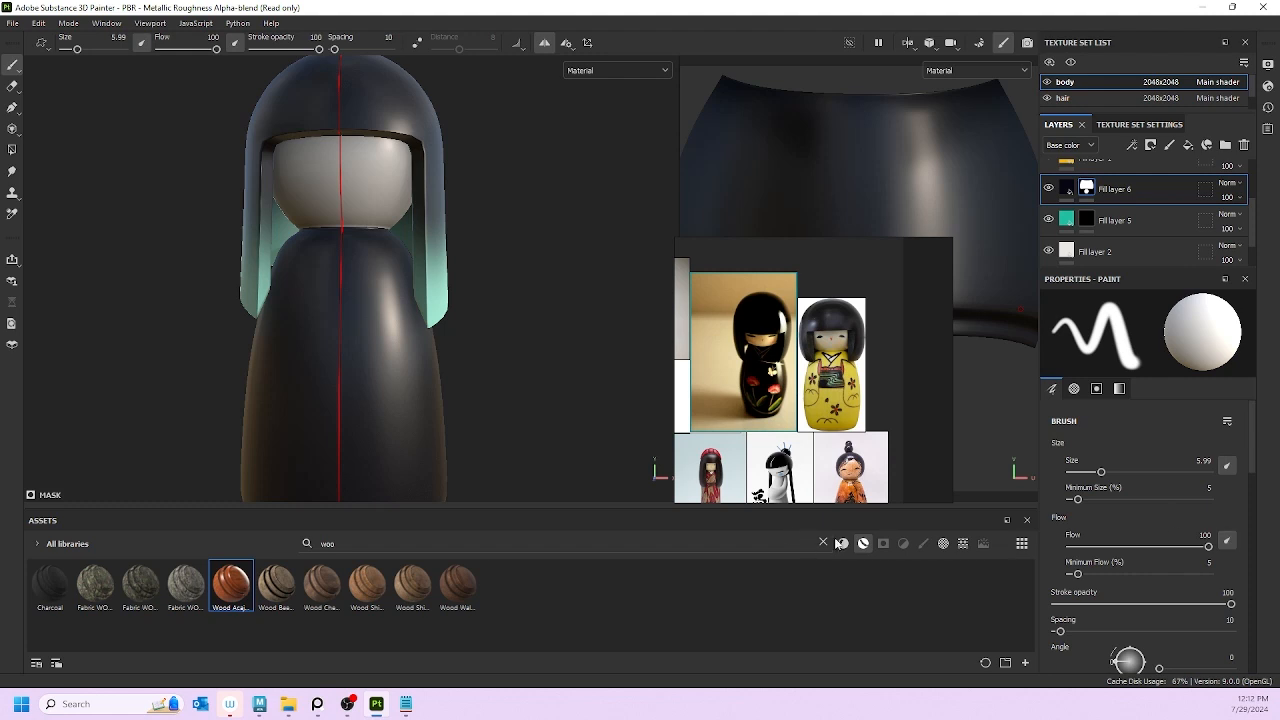
{"action": "scroll", "coordinate": [1141, 540], "scroll_direction": "down", "scroll_amount": 1}
{"action": "scroll", "coordinate": [1128, 533], "scroll_direction": "up", "scroll_amount": 1}
{"action": "left_click", "coordinate": [46, 50]}
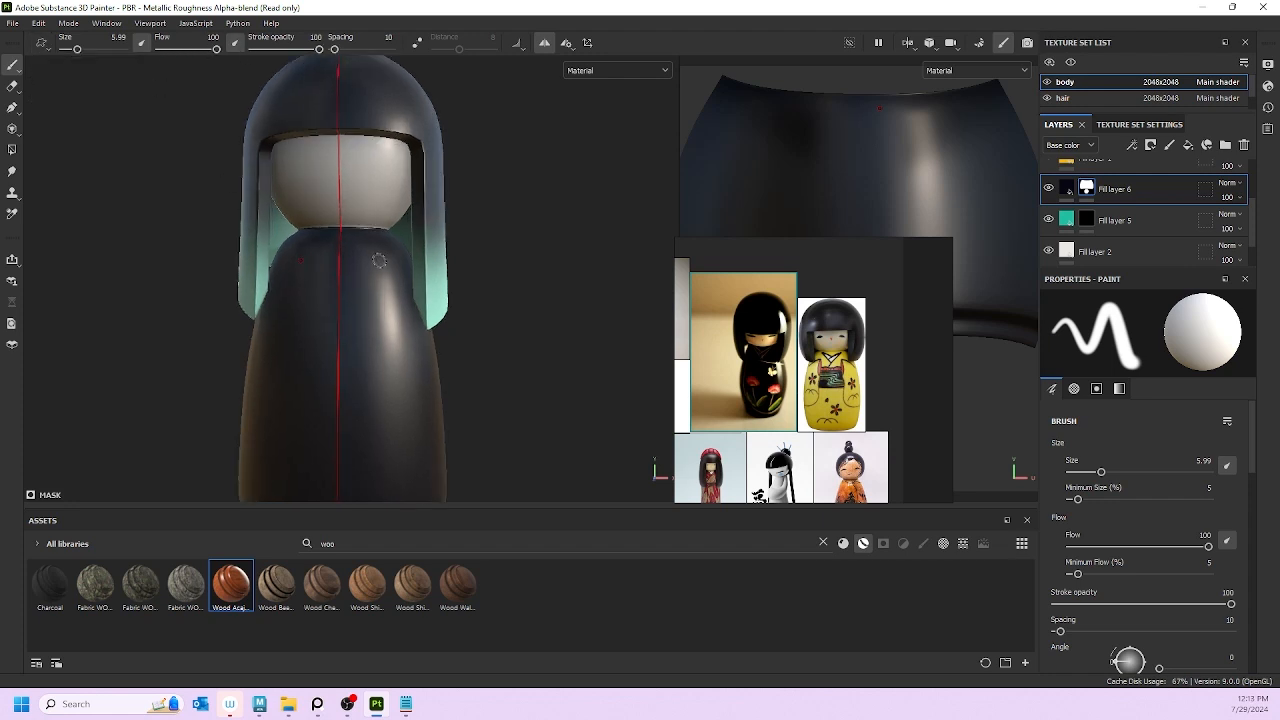
{"action": "scroll", "coordinate": [866, 370], "scroll_direction": "up", "scroll_amount": 3}
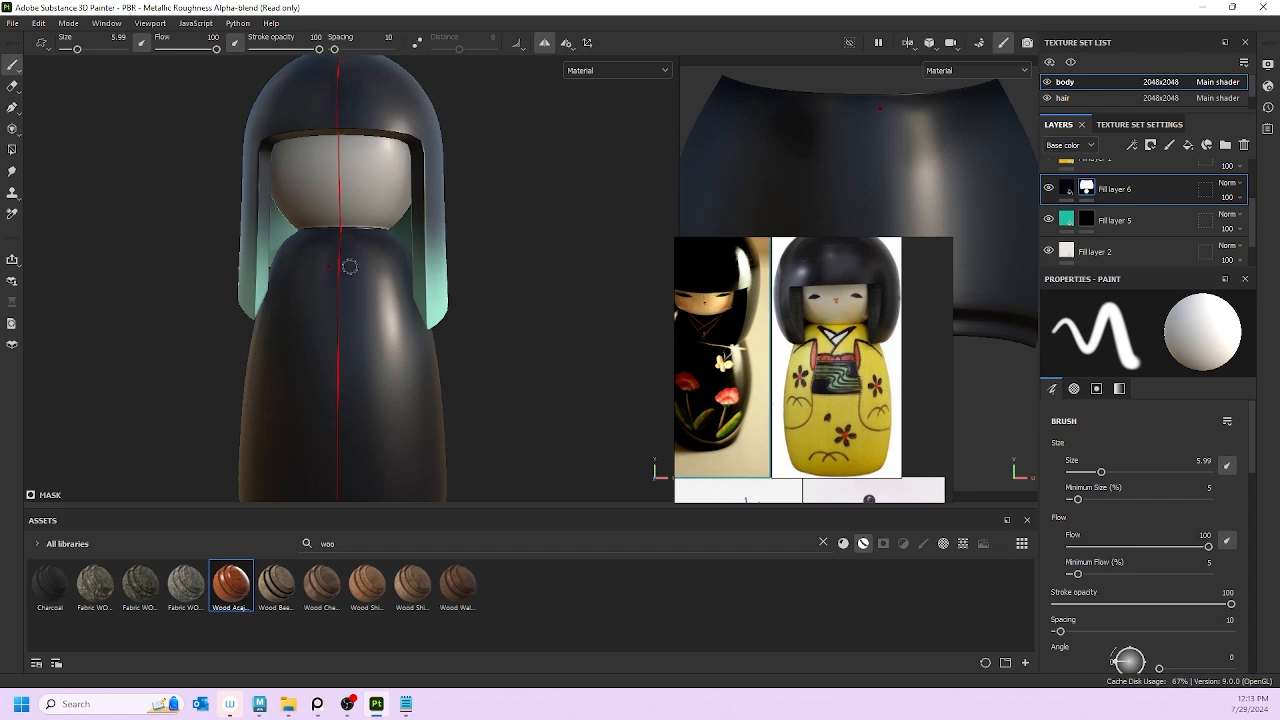
Step: Shrink the brush to 2.71, switch to white, and try a mirrored chest curve, then undo it
{"action": "key", "text": "bracketright"}
{"action": "key", "text": "bracketleft"}
{"action": "key", "text": "bracketleft"}
{"action": "key", "text": "bracketleft"}
{"action": "key", "text": "bracketleft"}
{"action": "key", "text": "bracketleft"}
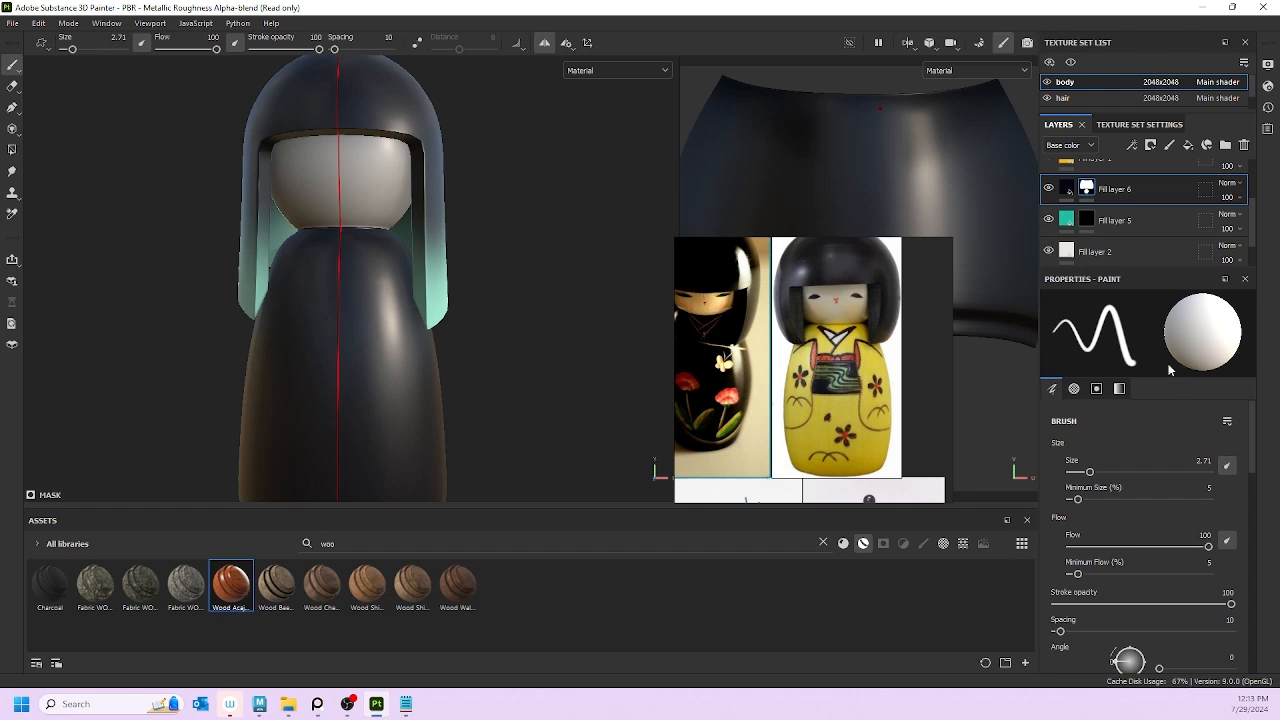
{"action": "key", "text": "x"}
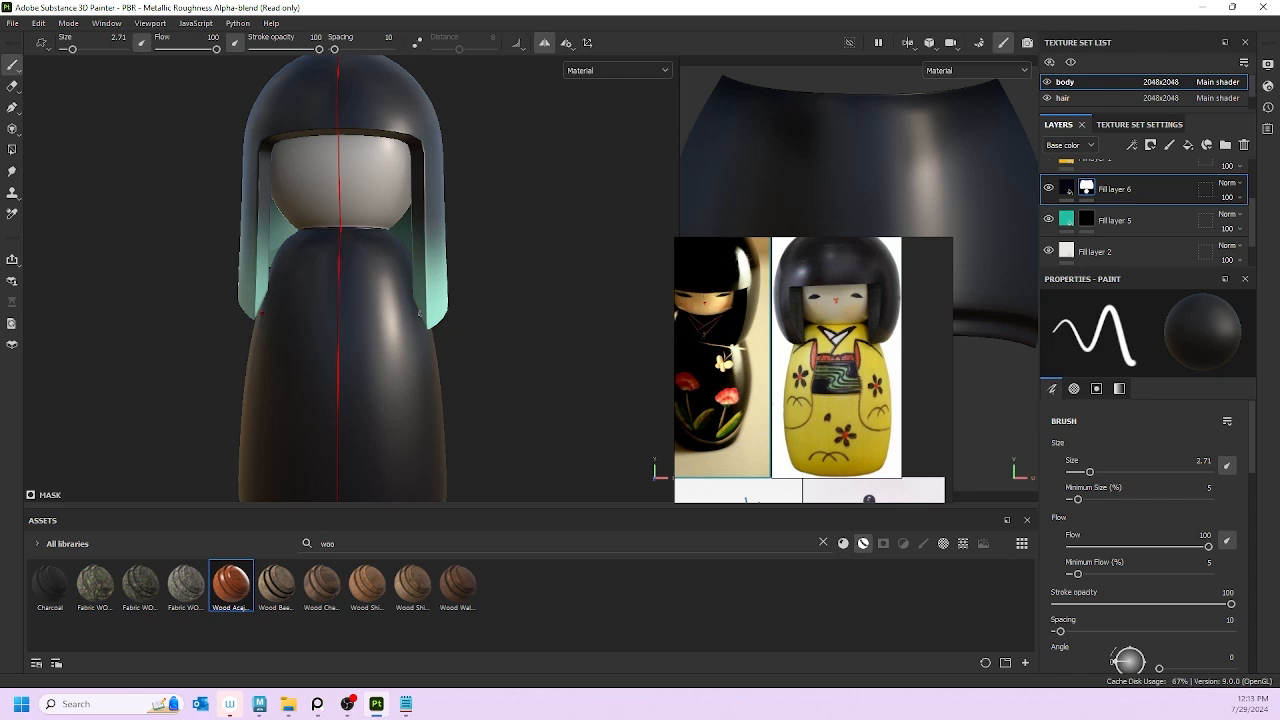
{"action": "left_click_drag", "start_coordinate": [356, 289], "coordinate": [427, 338]}
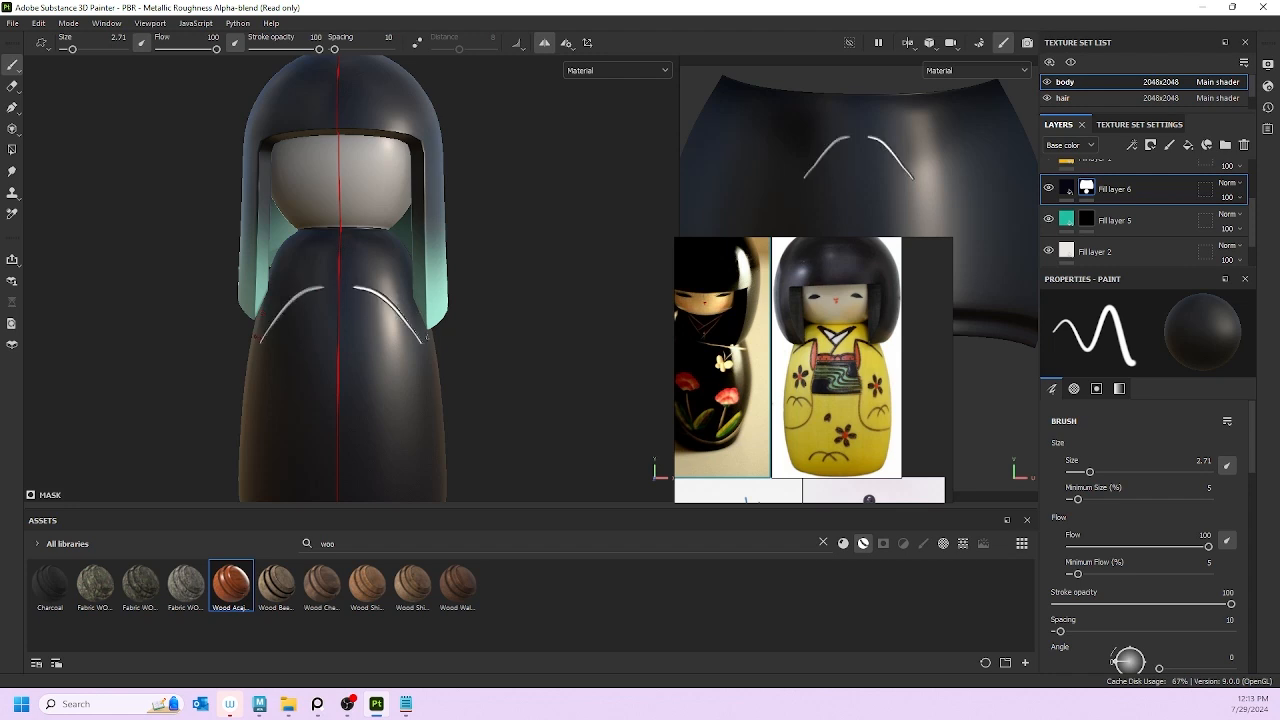
{"action": "key", "text": "ctrl+z"}
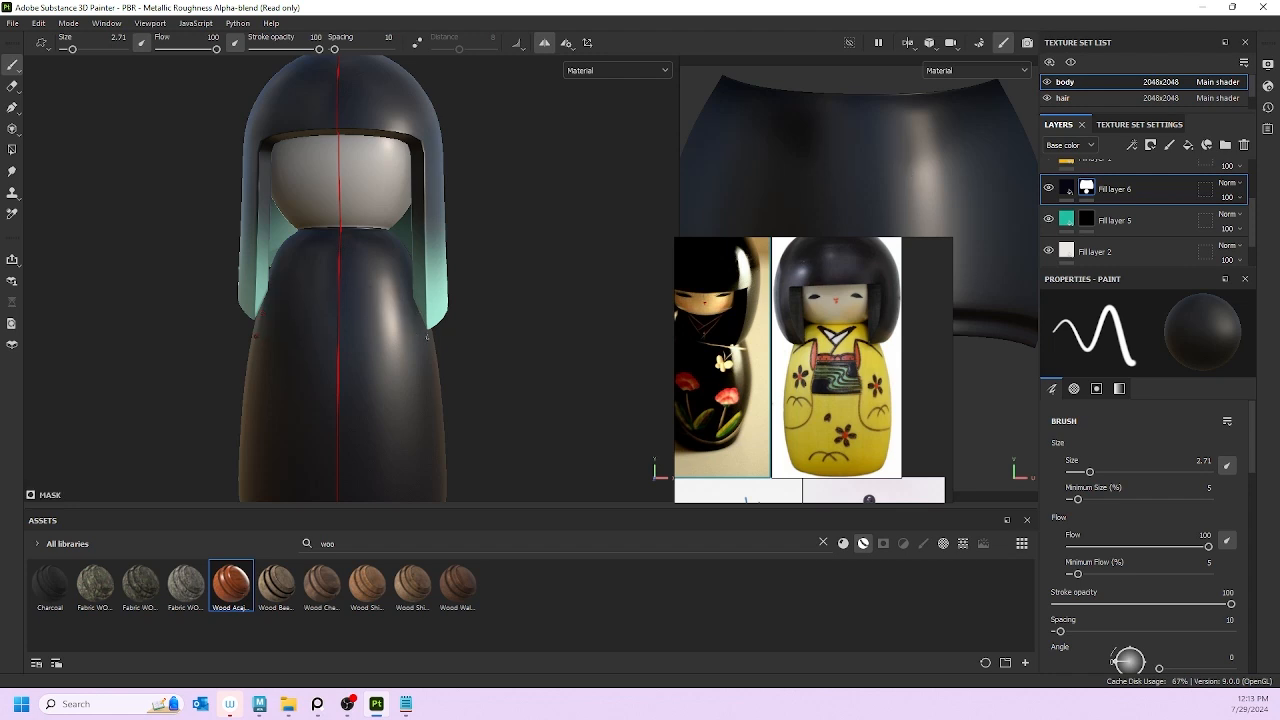
Step: At brush size 1.09, paint mirrored thin white lines down the body, trying and undoing a top hook
{"action": "right_click_drag", "start_coordinate": [382, 285], "coordinate": [369, 285], "text": "ctrl"}
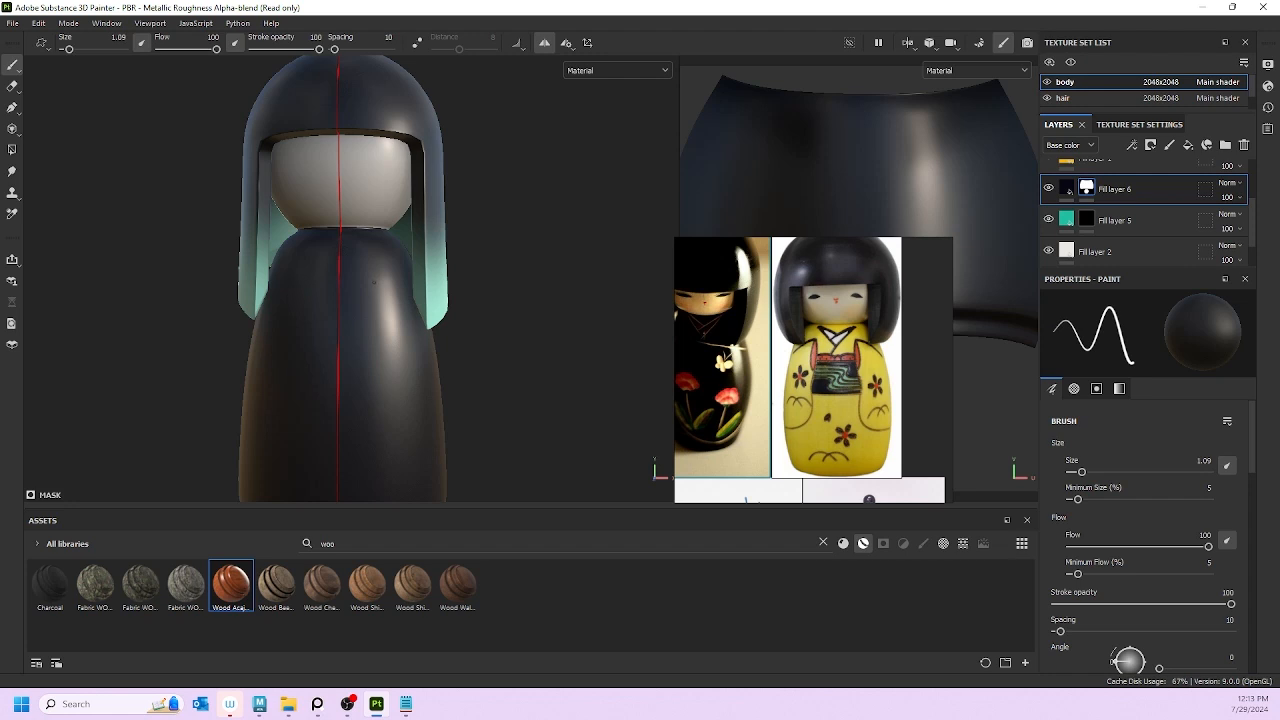
{"action": "left_click_drag", "start_coordinate": [374, 284], "coordinate": [385, 345]}
{"action": "key", "text": "ctrl+z"}
{"action": "left_click_drag", "start_coordinate": [377, 284], "coordinate": [397, 358]}
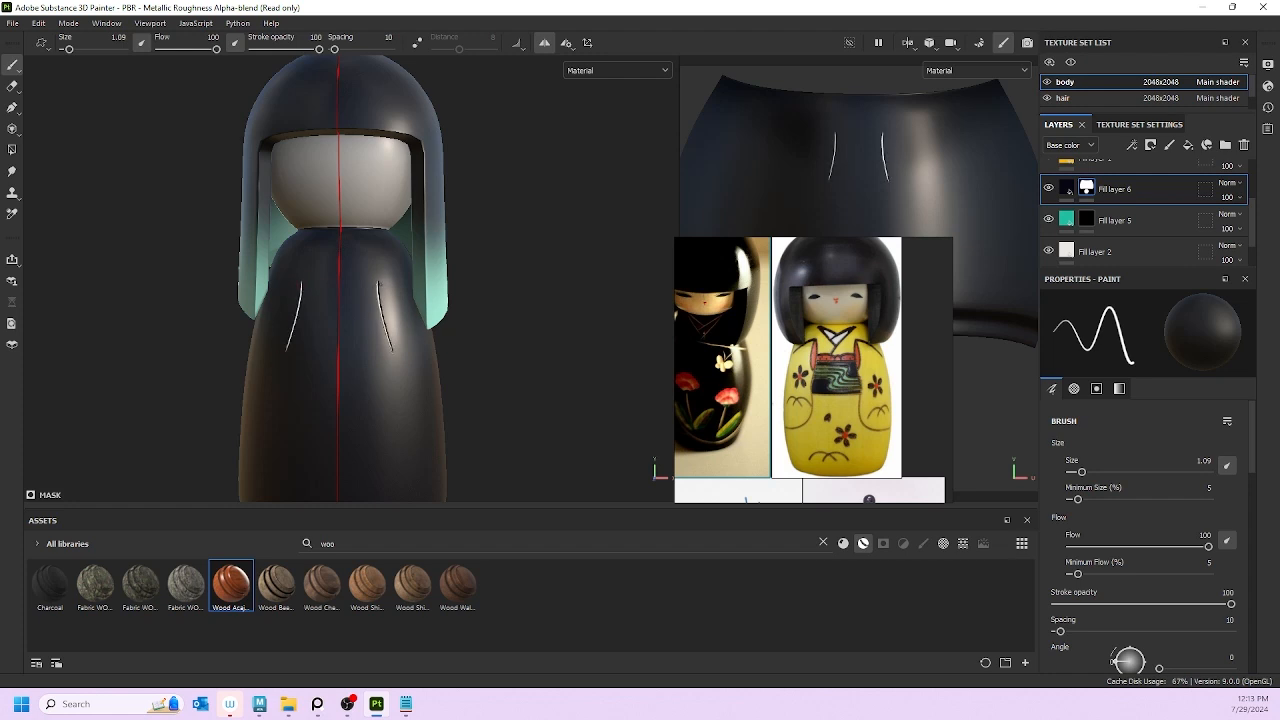
{"action": "left_click_drag", "start_coordinate": [378, 292], "coordinate": [389, 290]}
{"action": "left_click_drag", "start_coordinate": [401, 352], "coordinate": [370, 380], "text": "alt"}
{"action": "key", "text": "ctrl+z"}
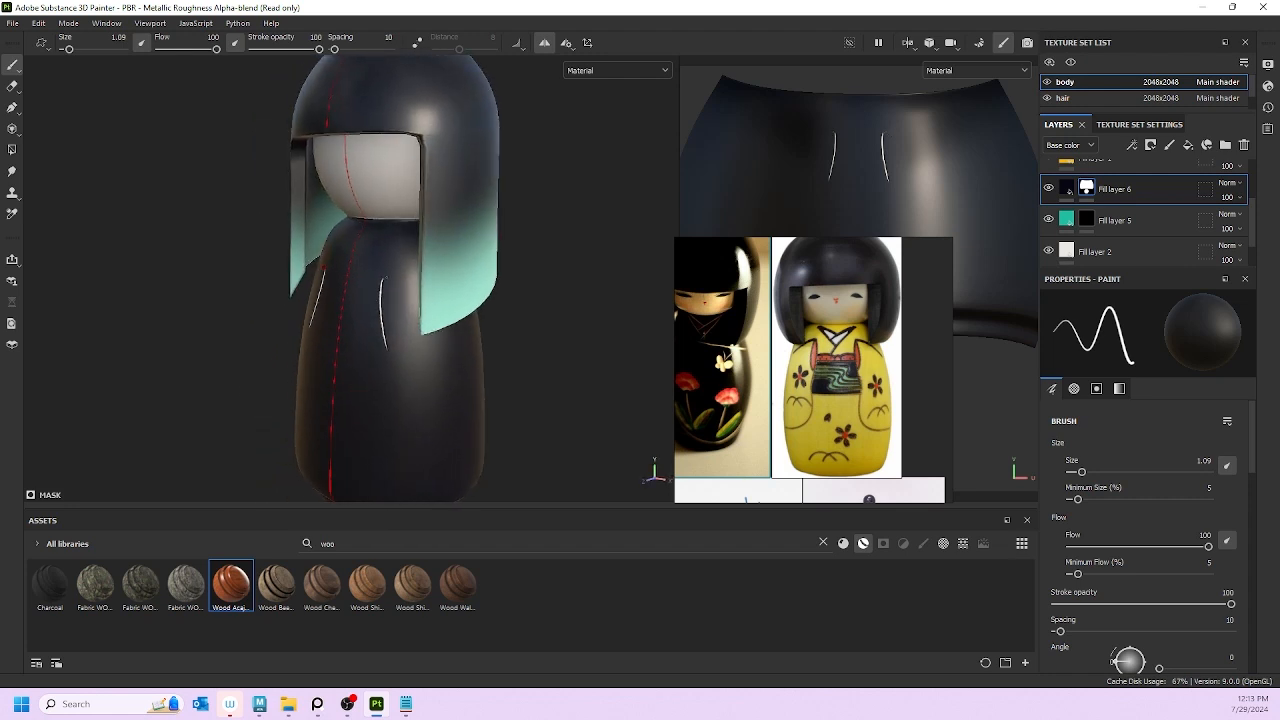
{"action": "left_click_drag", "start_coordinate": [381, 283], "coordinate": [419, 283]}
{"action": "key", "text": "ctrl+z"}
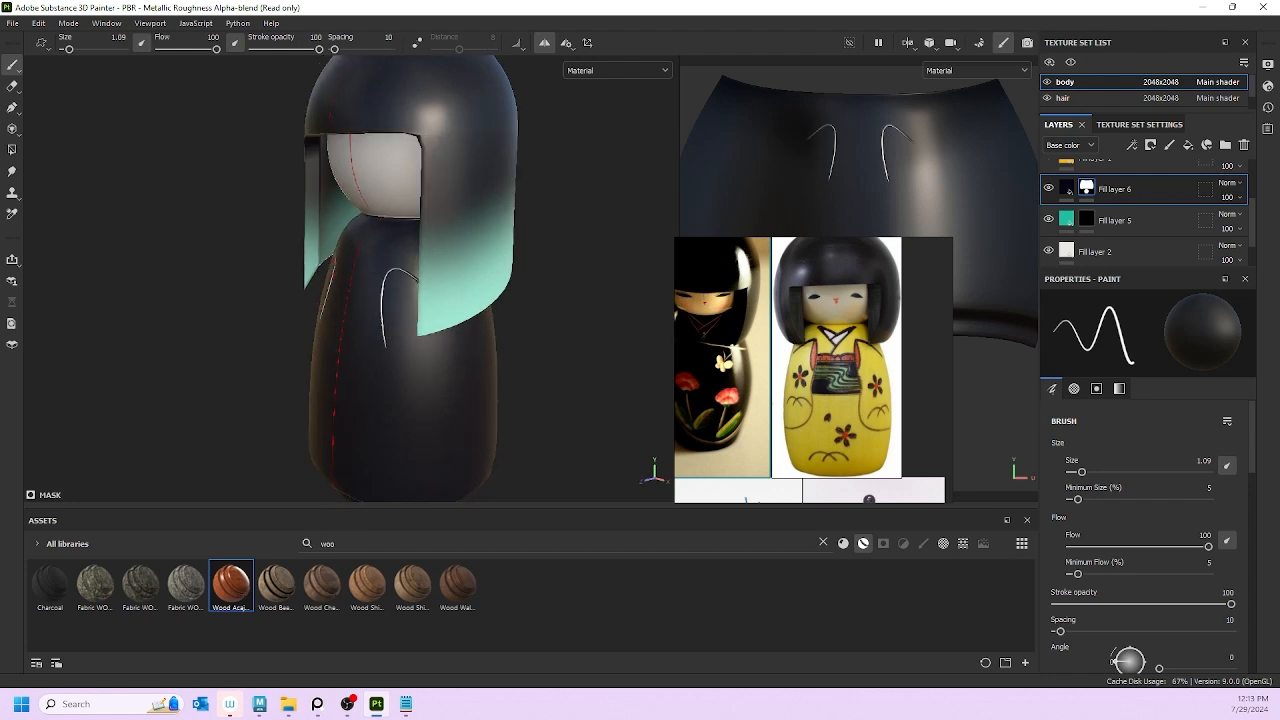
Step: Undo the hook stroke and the lines' top segments, then paint a short arc atop both body lines
{"action": "key", "text": "ctrl+z"}
{"action": "mouse_move", "coordinate": [452, 425]}
{"action": "left_mouse_down", "text": "alt"}
{"action": "mouse_move", "coordinate": [540, 431]}
{"action": "mouse_move", "coordinate": [573, 419]}
{"action": "mouse_move", "coordinate": [481, 336]}
{"action": "left_mouse_up", "text": "alt"}
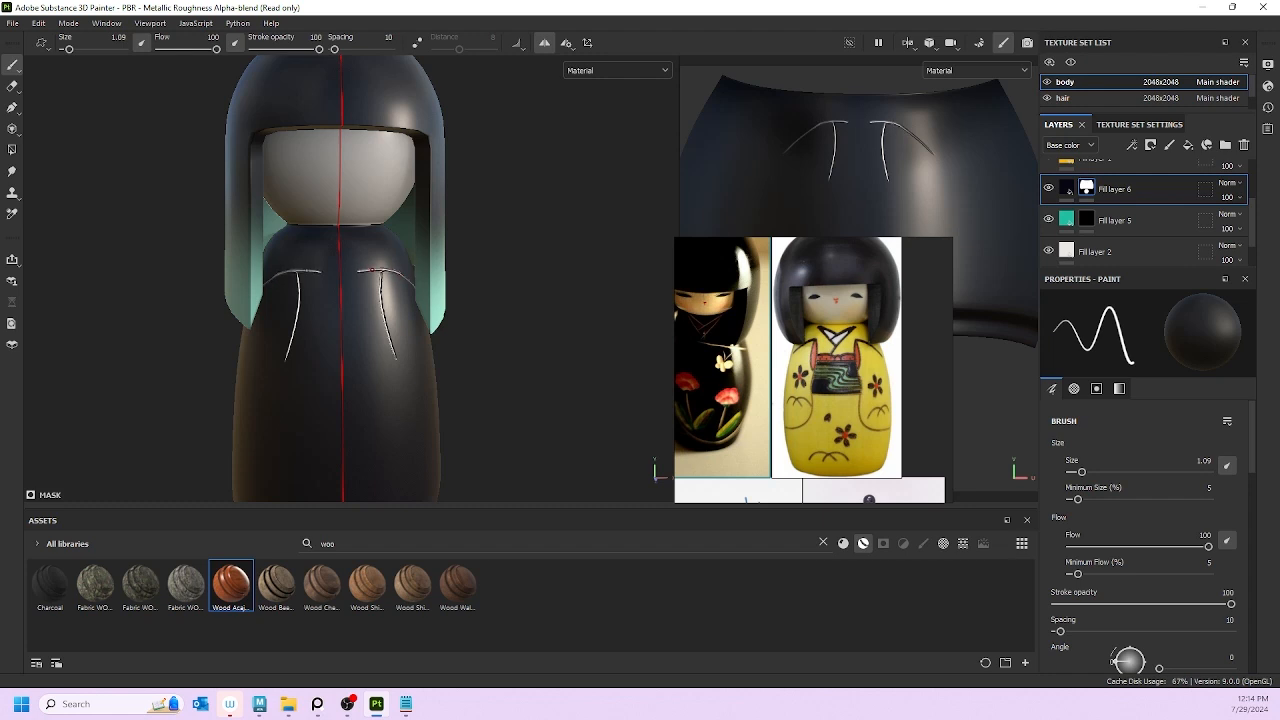
{"action": "key", "text": "ctrl+z"}
{"action": "mouse_move", "coordinate": [364, 284]}
{"action": "left_mouse_down"}
{"action": "mouse_move", "coordinate": [374, 274]}
{"action": "mouse_move", "coordinate": [372, 394]}
{"action": "mouse_move", "coordinate": [393, 430]}
{"action": "left_mouse_up"}
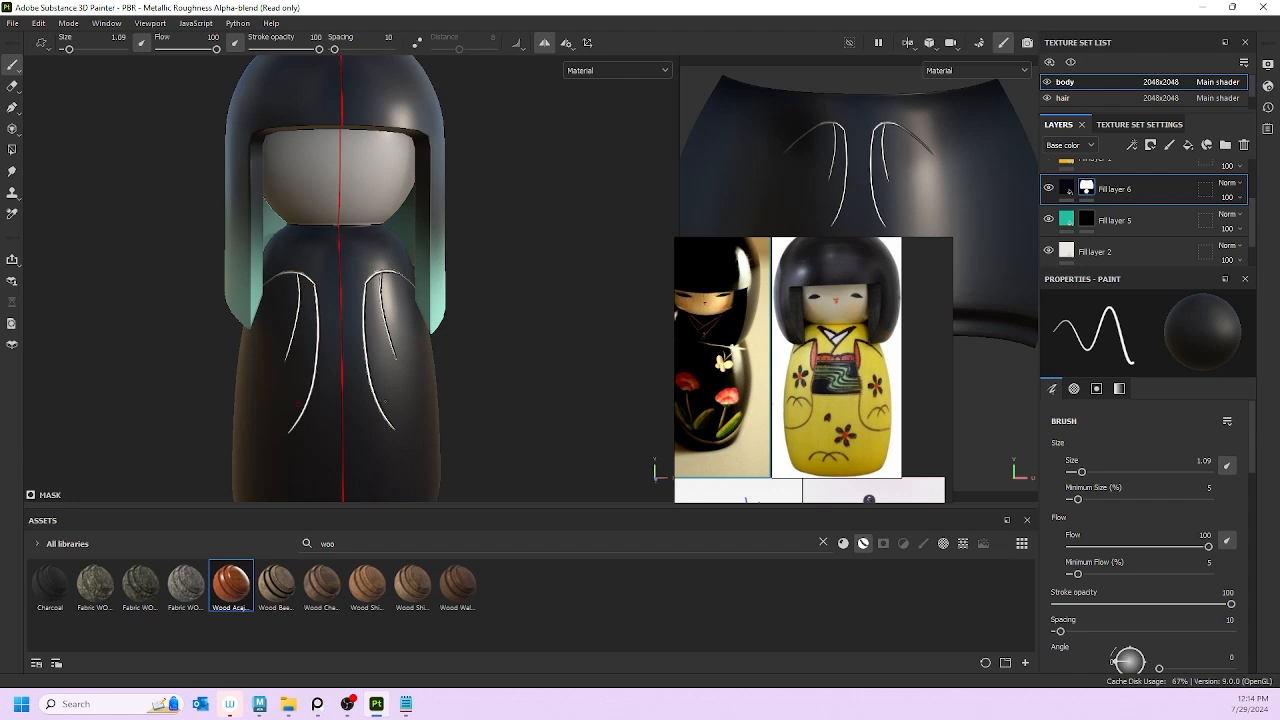
Step: Turn the doll toward a side view and browse the reference board for more kokeshi photos
{"action": "mouse_move", "coordinate": [298, 402]}
{"action": "left_mouse_down", "text": "alt"}
{"action": "mouse_move", "coordinate": [343, 400]}
{"action": "mouse_move", "coordinate": [271, 399]}
{"action": "mouse_move", "coordinate": [285, 400]}
{"action": "left_mouse_up", "text": "alt"}
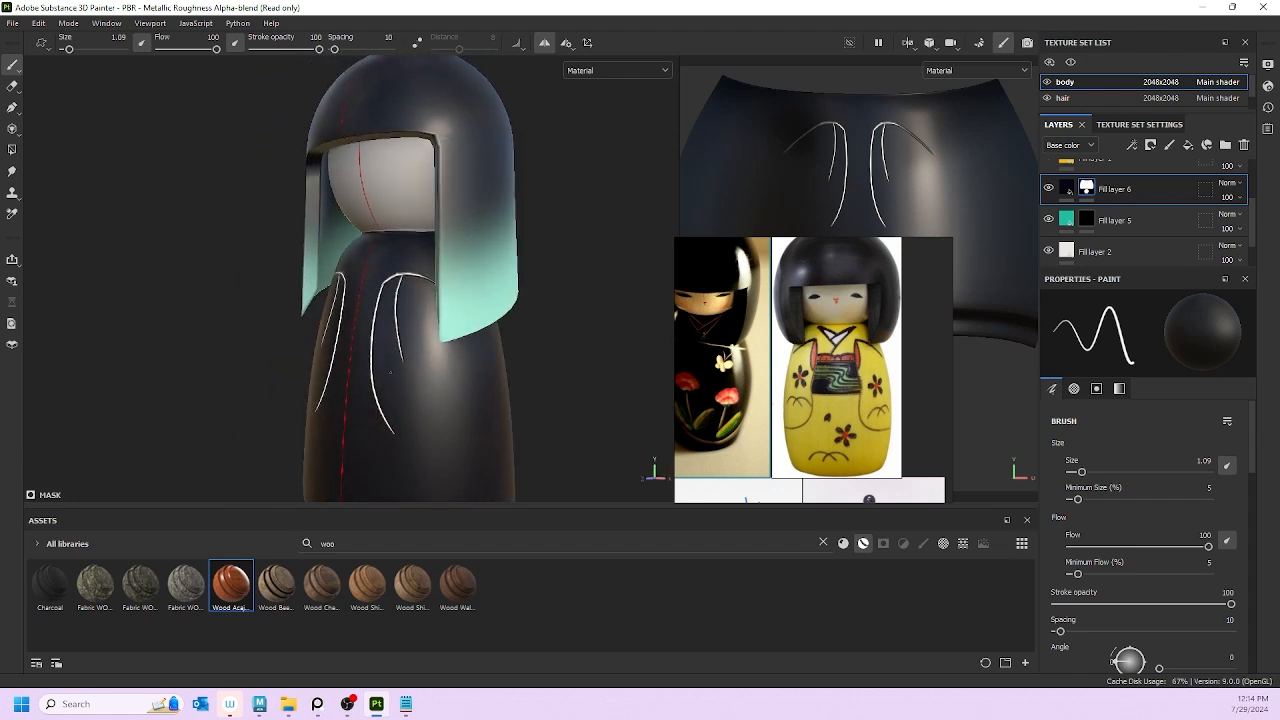
{"action": "scroll", "coordinate": [848, 360], "scroll_direction": "down", "scroll_amount": 4}
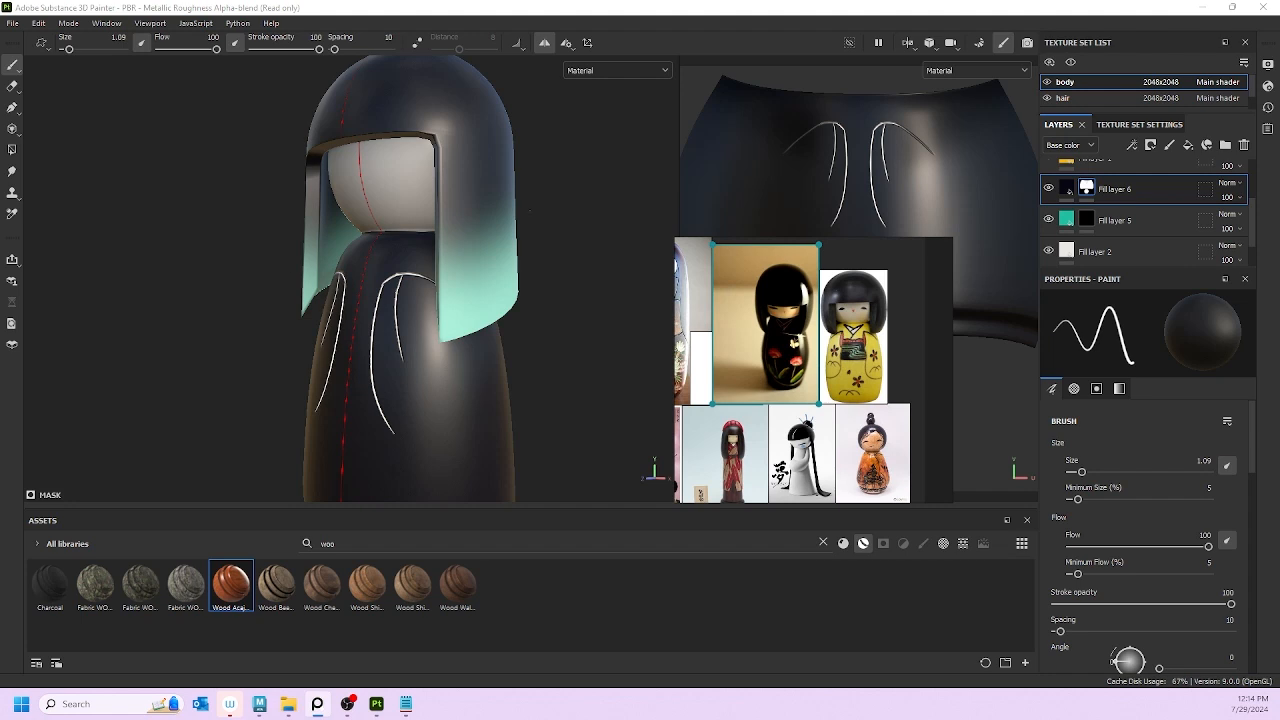
{"action": "scroll", "coordinate": [811, 347], "scroll_direction": "down", "scroll_amount": 4}
{"action": "middle_click_drag", "start_coordinate": [797, 354], "coordinate": [843, 299]}
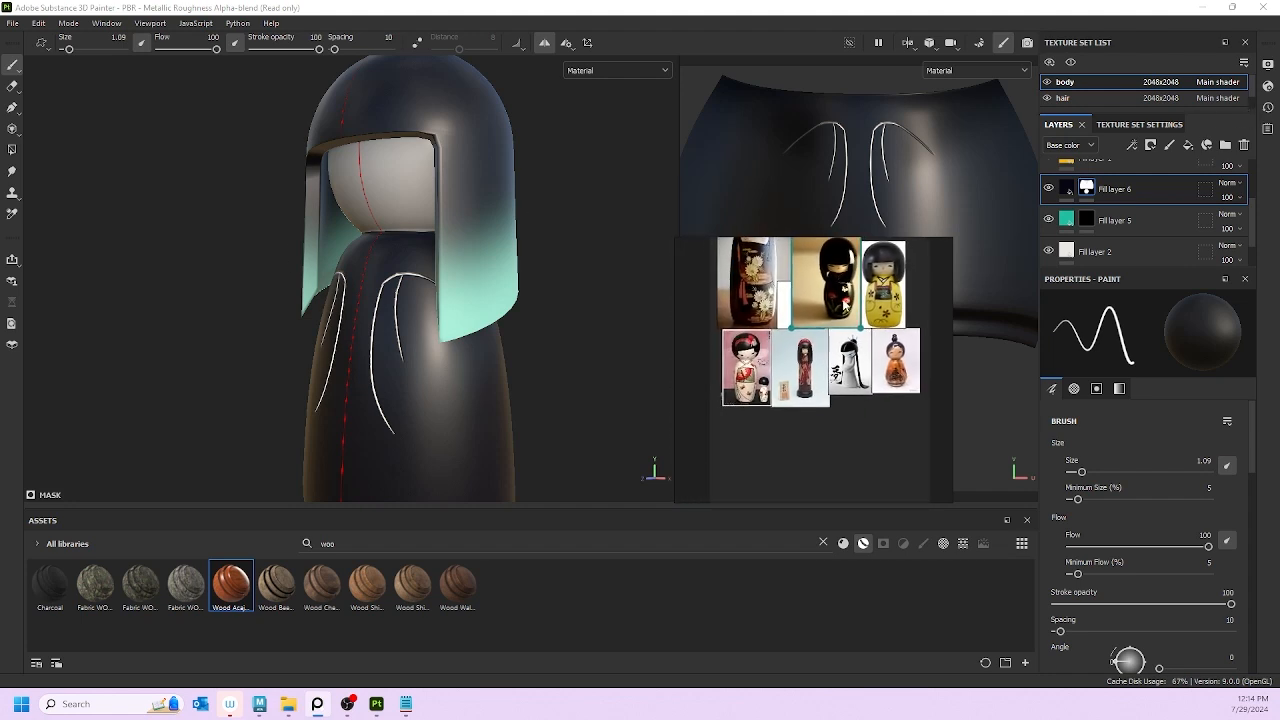
{"action": "scroll", "coordinate": [810, 370], "scroll_direction": "up", "scroll_amount": 4}
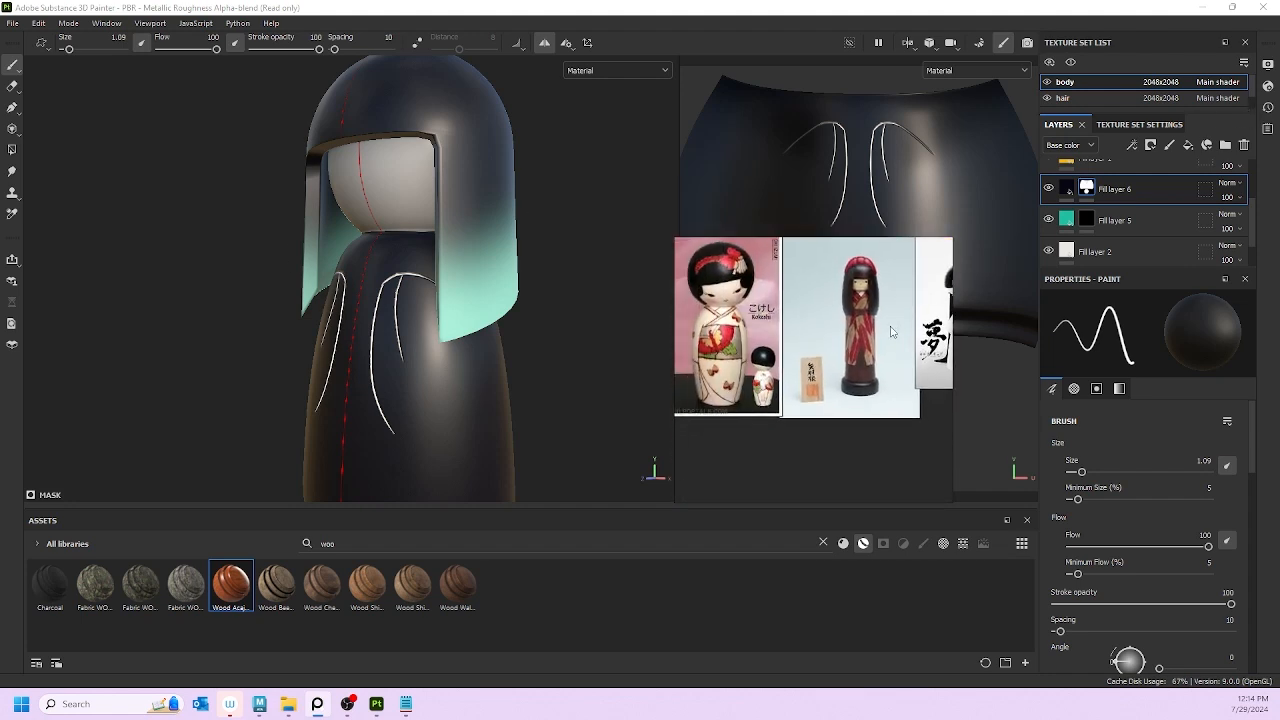
{"action": "middle_click_drag", "start_coordinate": [891, 332], "coordinate": [685, 468]}
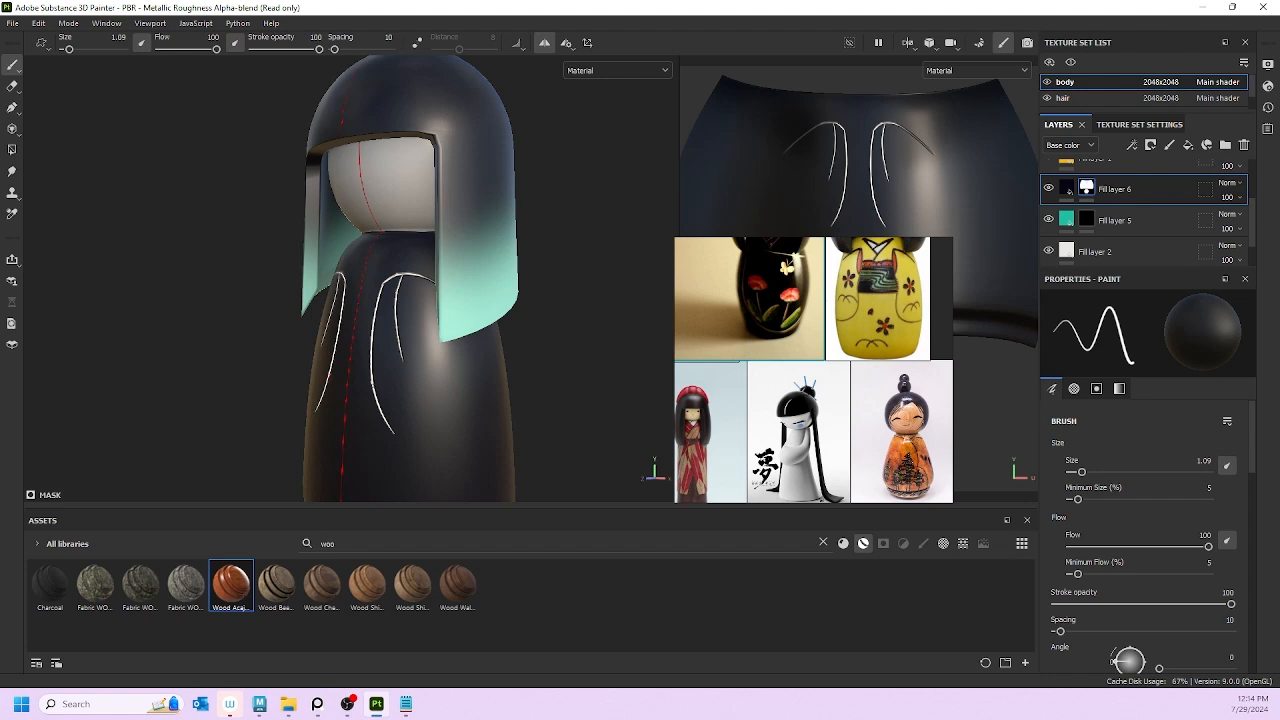
Step: Paint another mirrored white curve down the side of the body
{"action": "left_click_drag", "start_coordinate": [375, 393], "coordinate": [469, 486]}
{"action": "scroll", "coordinate": [470, 240], "scroll_direction": "down", "scroll_amount": 2}
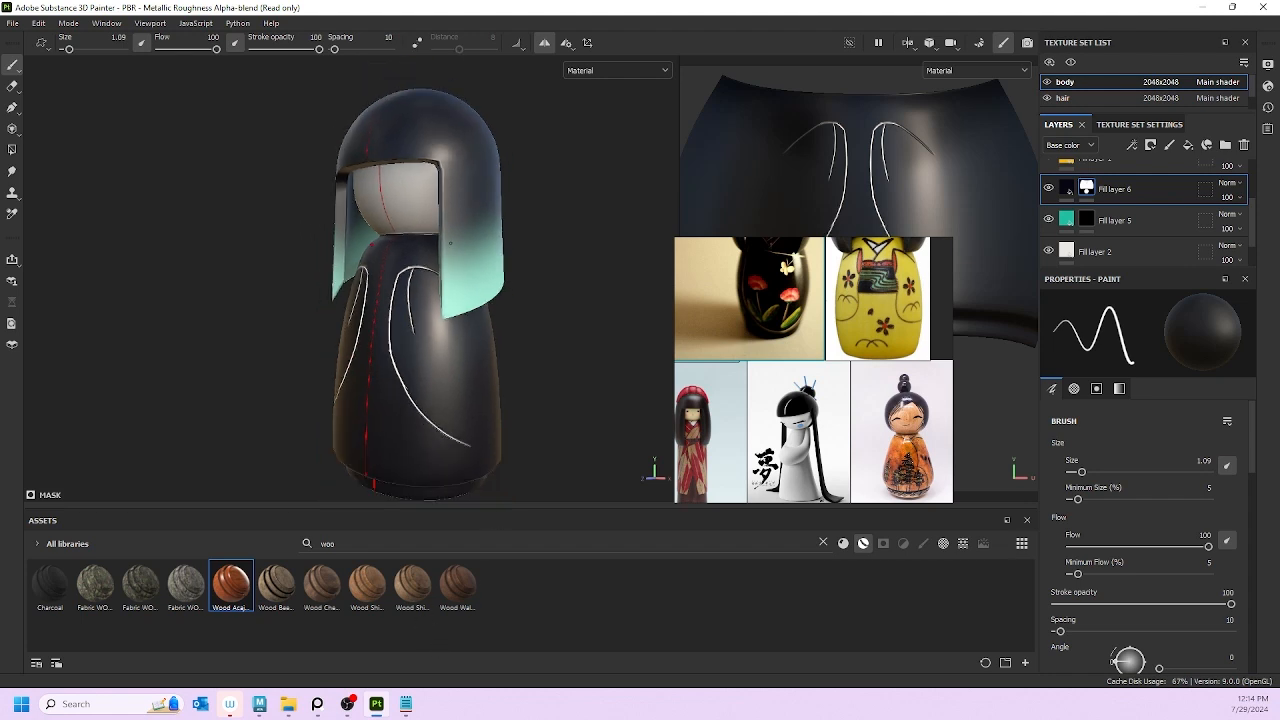
{"action": "left_click_drag", "start_coordinate": [469, 260], "coordinate": [502, 275], "text": "alt"}
{"action": "middle_click_drag", "start_coordinate": [502, 275], "coordinate": [449, 183], "text": "alt"}
{"action": "mouse_move", "coordinate": [422, 378]}
{"action": "left_mouse_down", "text": "alt"}
{"action": "mouse_move", "coordinate": [329, 299]}
{"action": "mouse_move", "coordinate": [401, 302]}
{"action": "mouse_move", "coordinate": [297, 297]}
{"action": "mouse_move", "coordinate": [422, 280]}
{"action": "left_mouse_up", "text": "alt"}
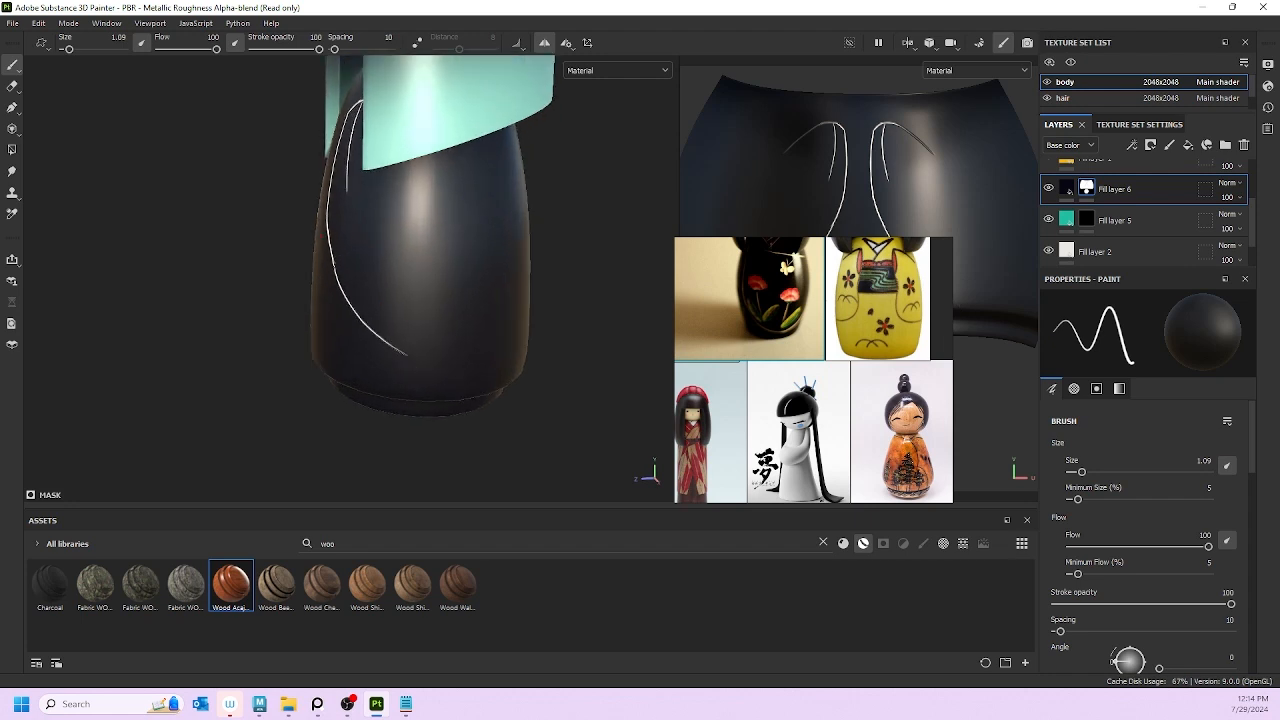
Step: Extend the white curve down to the body's lower base and inspect it from several angles
{"action": "mouse_move", "coordinate": [332, 257]}
{"action": "left_mouse_down"}
{"action": "mouse_move", "coordinate": [358, 318]}
{"action": "mouse_move", "coordinate": [424, 374]}
{"action": "mouse_move", "coordinate": [486, 395]}
{"action": "left_mouse_up"}
{"action": "left_click_drag", "start_coordinate": [401, 304], "coordinate": [480, 330], "text": "alt"}
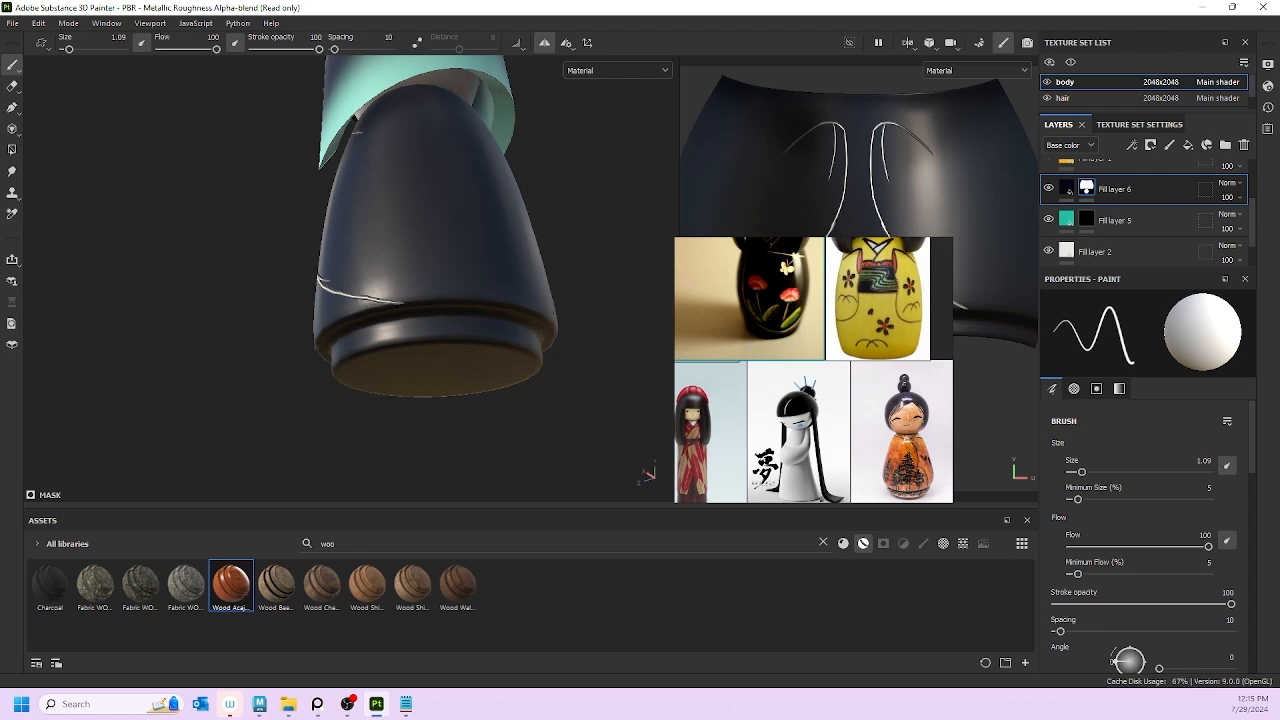
{"action": "mouse_move", "coordinate": [445, 286]}
{"action": "left_mouse_down", "text": "alt"}
{"action": "mouse_move", "coordinate": [451, 414]}
{"action": "mouse_move", "coordinate": [397, 225]}
{"action": "left_mouse_up", "text": "alt"}
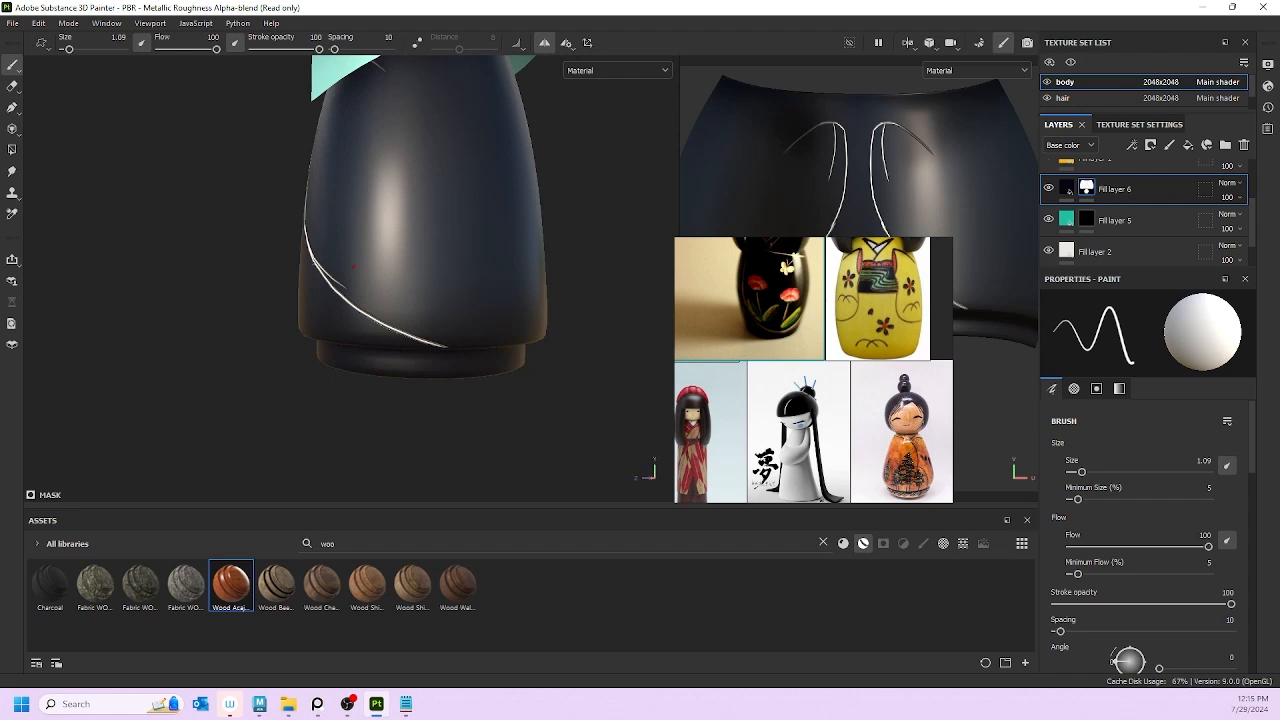
{"action": "scroll", "coordinate": [324, 240], "scroll_direction": "up", "scroll_amount": 5}
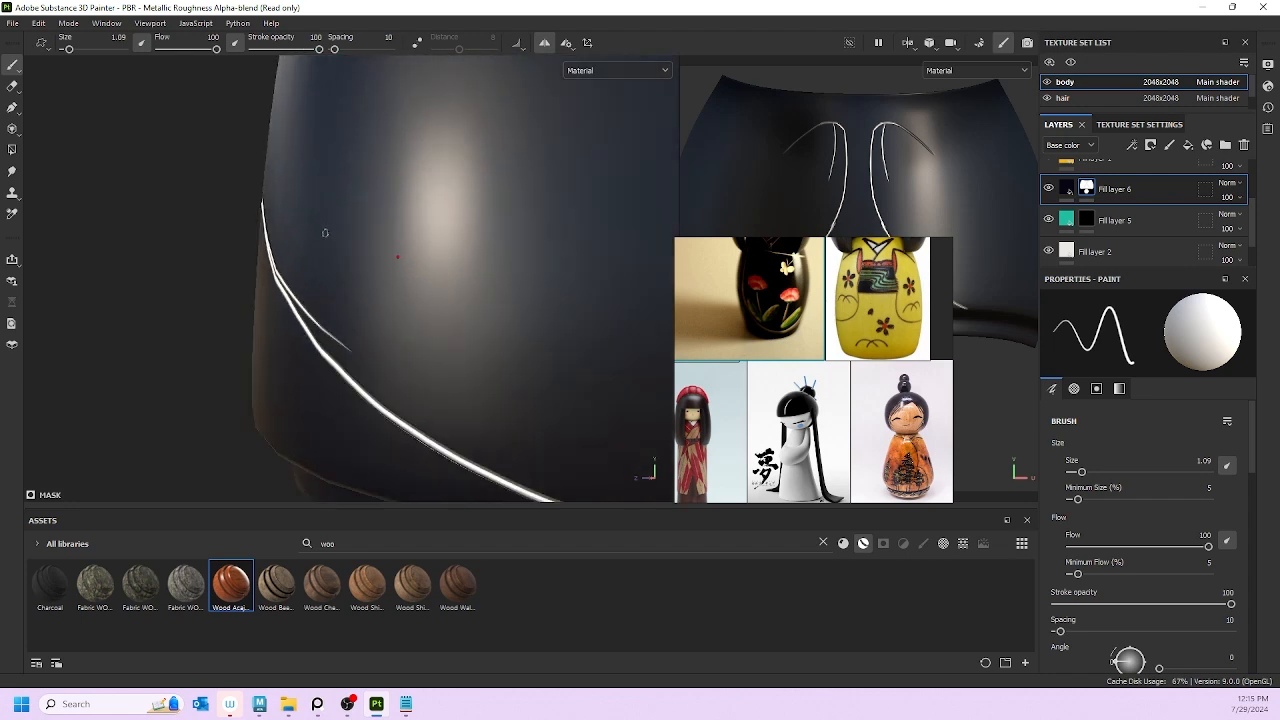
{"action": "mouse_move", "coordinate": [319, 260]}
{"action": "left_mouse_down", "text": "alt"}
{"action": "mouse_move", "coordinate": [249, 230]}
{"action": "mouse_move", "coordinate": [318, 324]}
{"action": "mouse_move", "coordinate": [285, 285]}
{"action": "mouse_move", "coordinate": [373, 348]}
{"action": "mouse_move", "coordinate": [347, 330]}
{"action": "mouse_move", "coordinate": [306, 222]}
{"action": "mouse_move", "coordinate": [262, 239]}
{"action": "mouse_move", "coordinate": [252, 258]}
{"action": "mouse_move", "coordinate": [358, 350]}
{"action": "left_mouse_up", "text": "alt"}
Step: Remove the thick white stroke and repaint the side line more smoothly
{"action": "key", "text": "ctrl+z"}
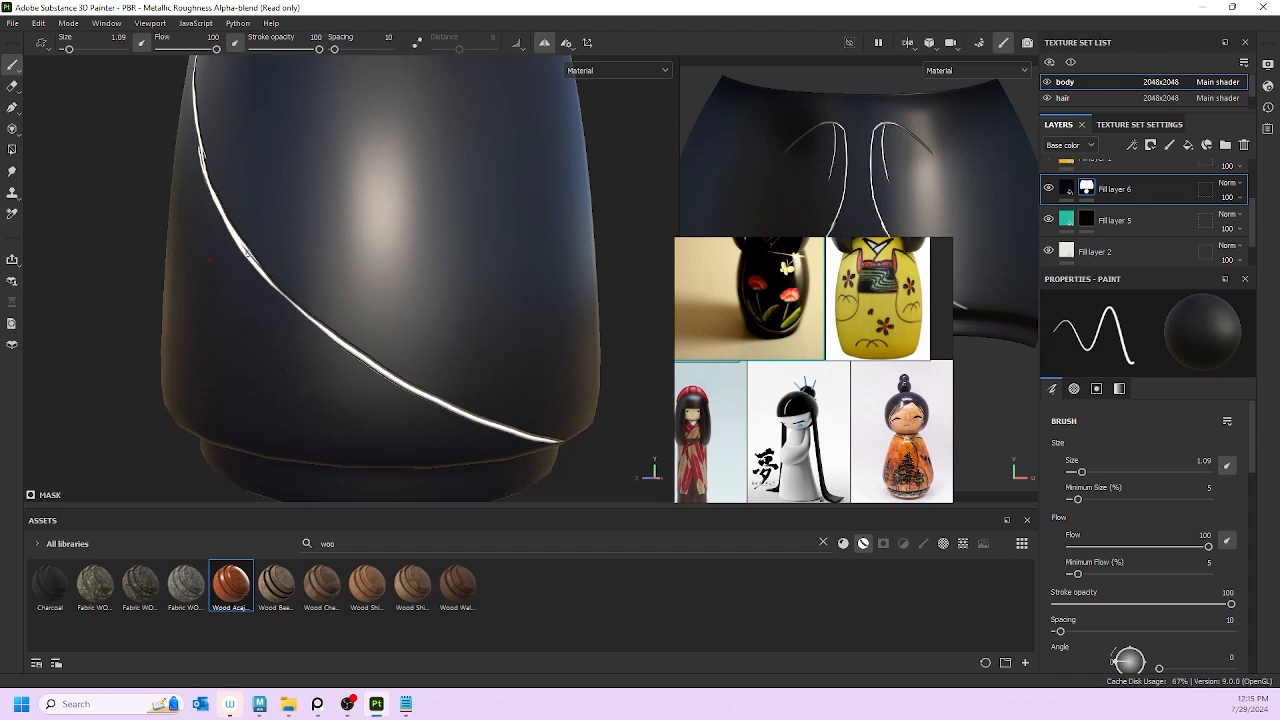
{"action": "key", "text": "ctrl+y"}
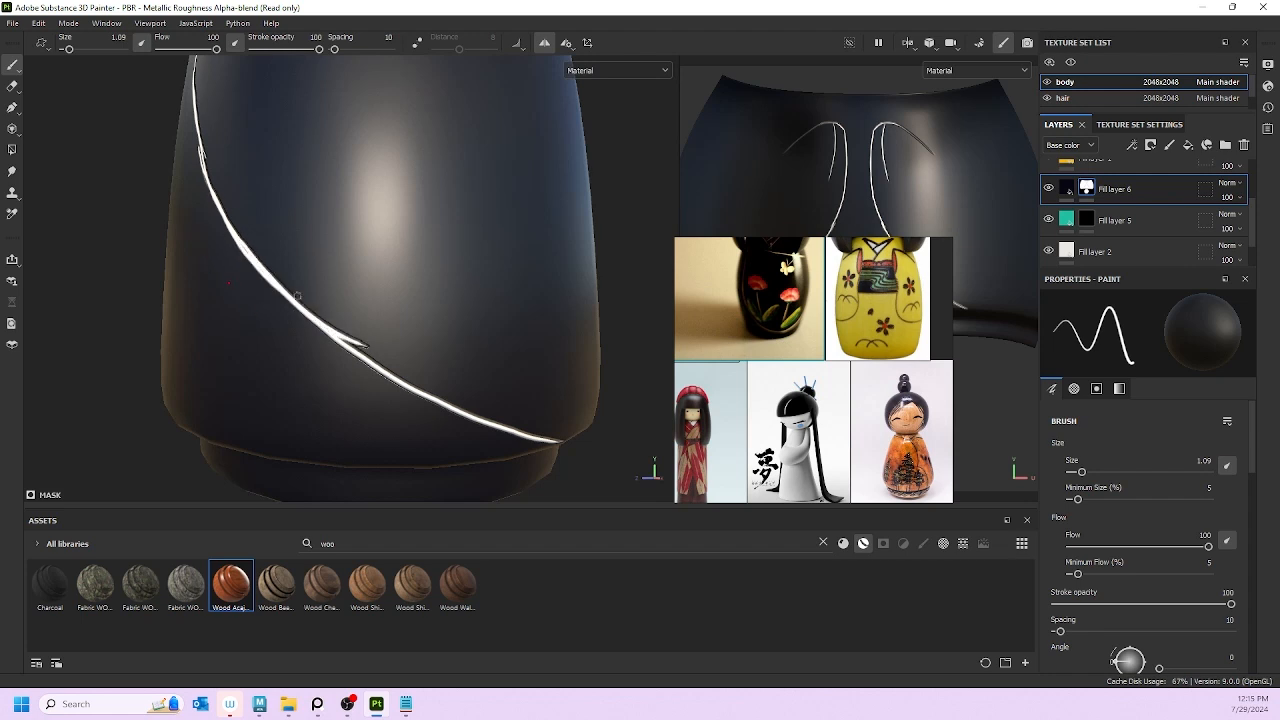
{"action": "key", "text": "ctrl+z"}
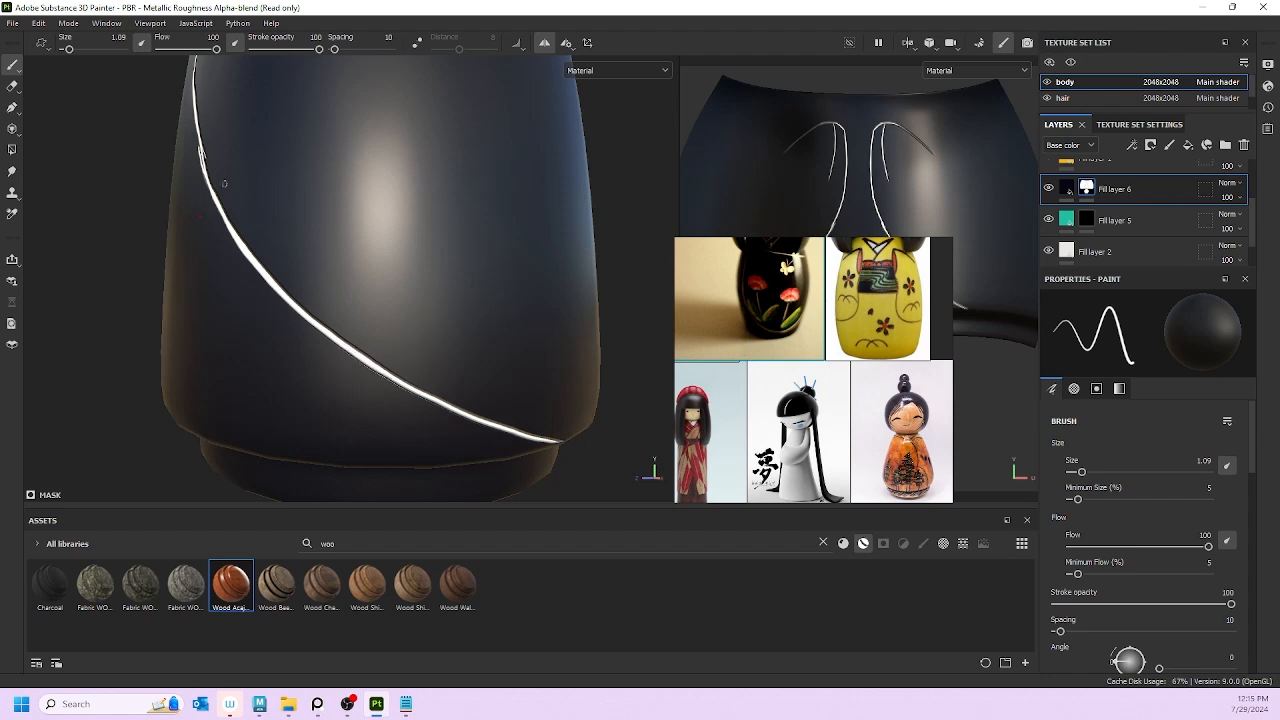
{"action": "mouse_move", "coordinate": [224, 184]}
{"action": "left_mouse_down", "text": "alt"}
{"action": "mouse_move", "coordinate": [231, 167]}
{"action": "mouse_move", "coordinate": [275, 273]}
{"action": "left_mouse_up", "text": "alt"}
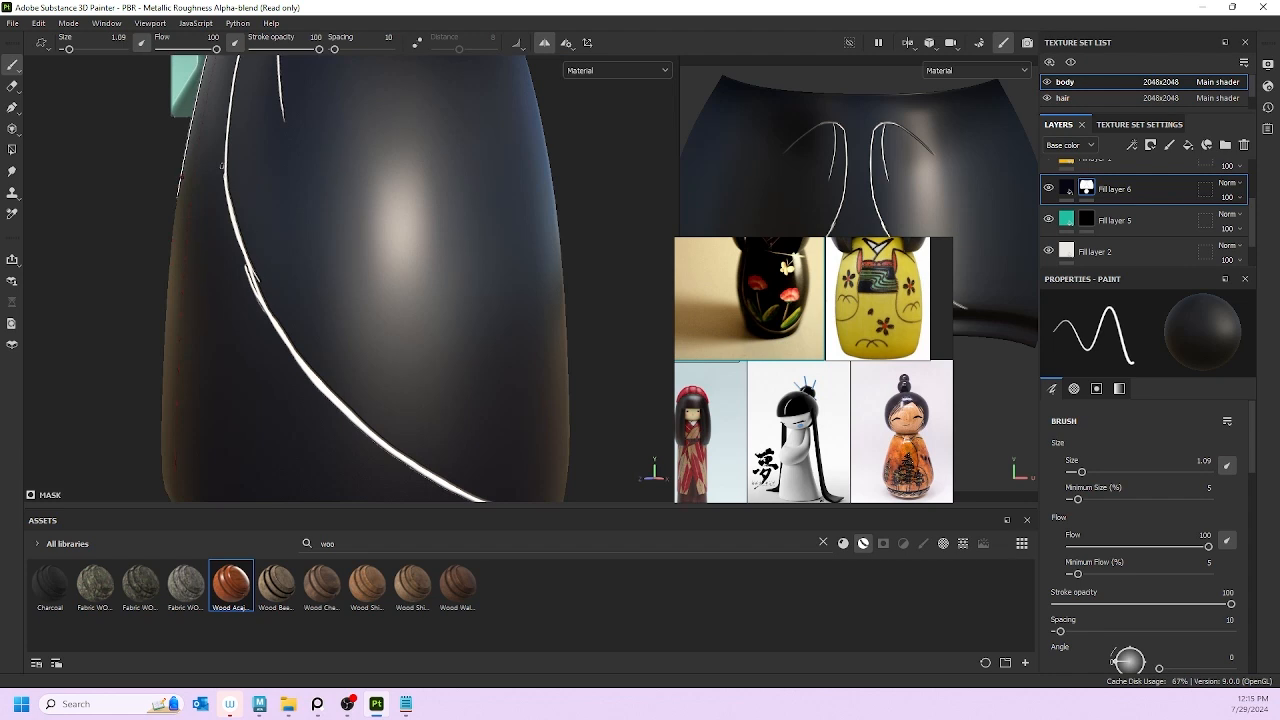
{"action": "left_click_drag", "start_coordinate": [225, 172], "coordinate": [270, 312]}
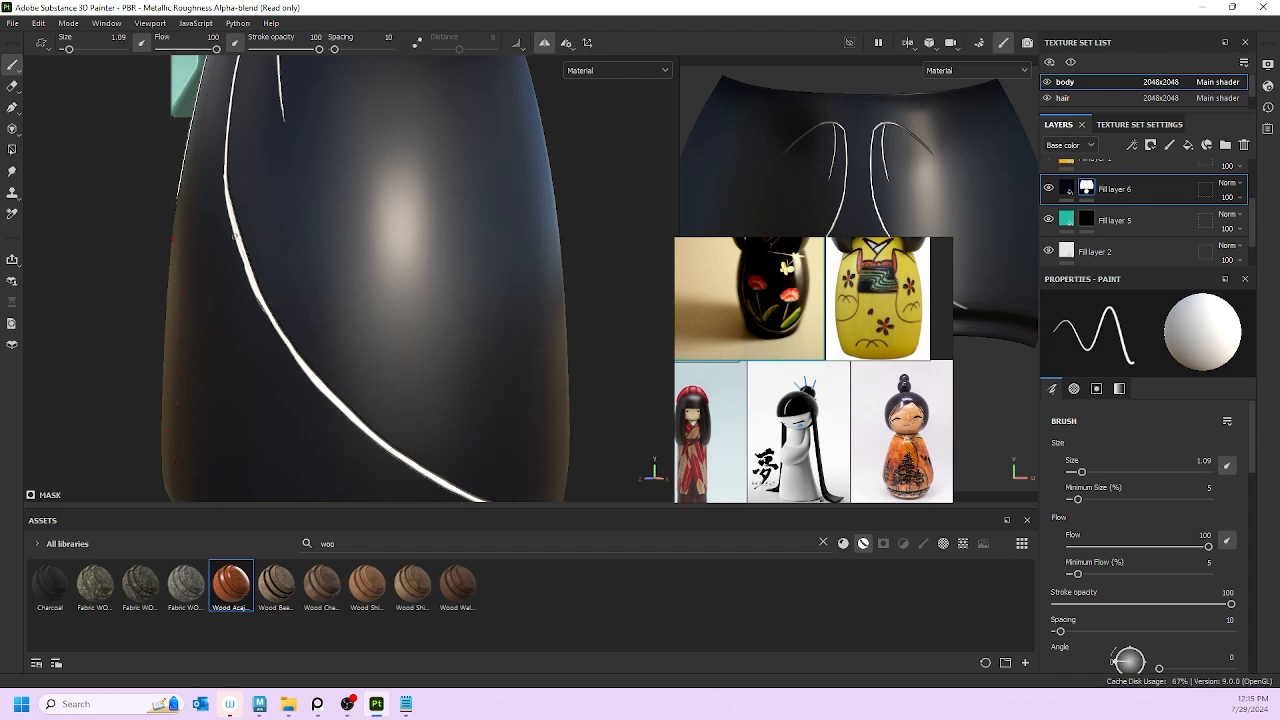
Step: Thin the line's edge with dark paint, then repaint the lower section brighter and thicker
{"action": "left_click_drag", "start_coordinate": [237, 238], "coordinate": [274, 314]}
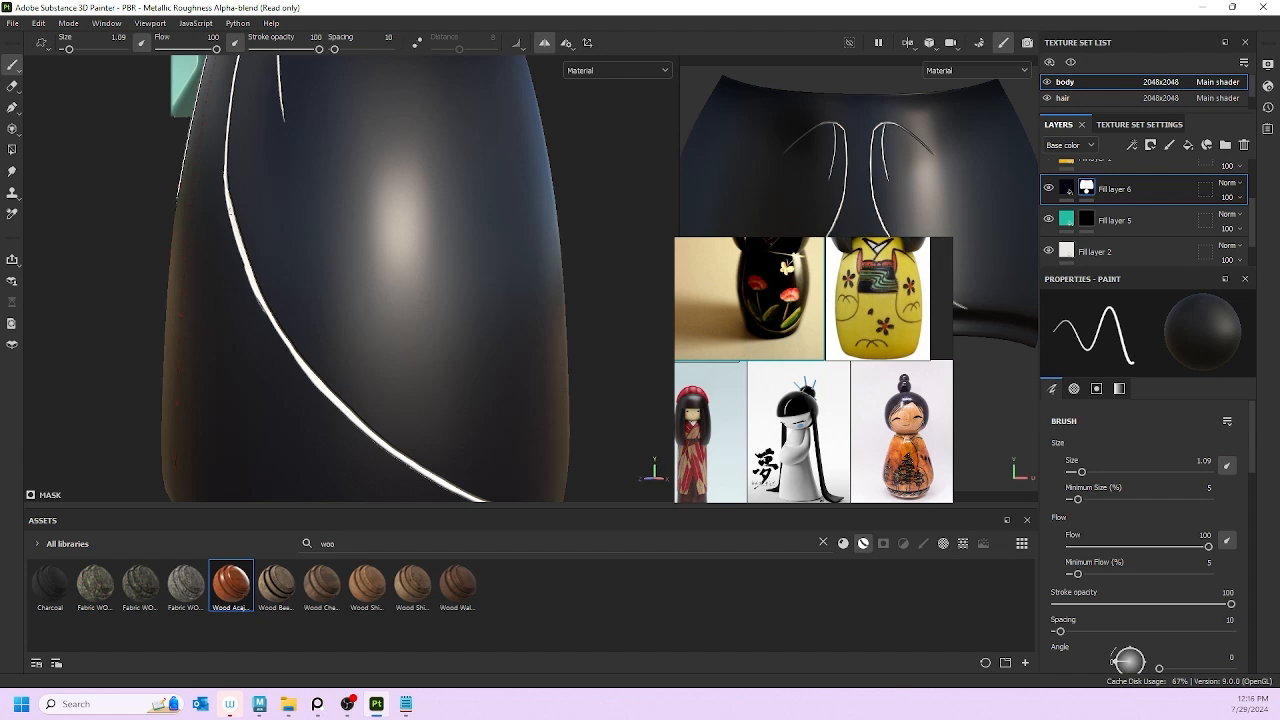
{"action": "left_click_drag", "start_coordinate": [227, 204], "coordinate": [290, 352]}
{"action": "left_click_drag", "start_coordinate": [255, 291], "coordinate": [289, 352]}
{"action": "key", "text": "ctrl+z"}
{"action": "left_click_drag", "start_coordinate": [265, 309], "coordinate": [312, 391]}
{"action": "left_click_drag", "start_coordinate": [305, 255], "coordinate": [430, 262], "text": "alt"}
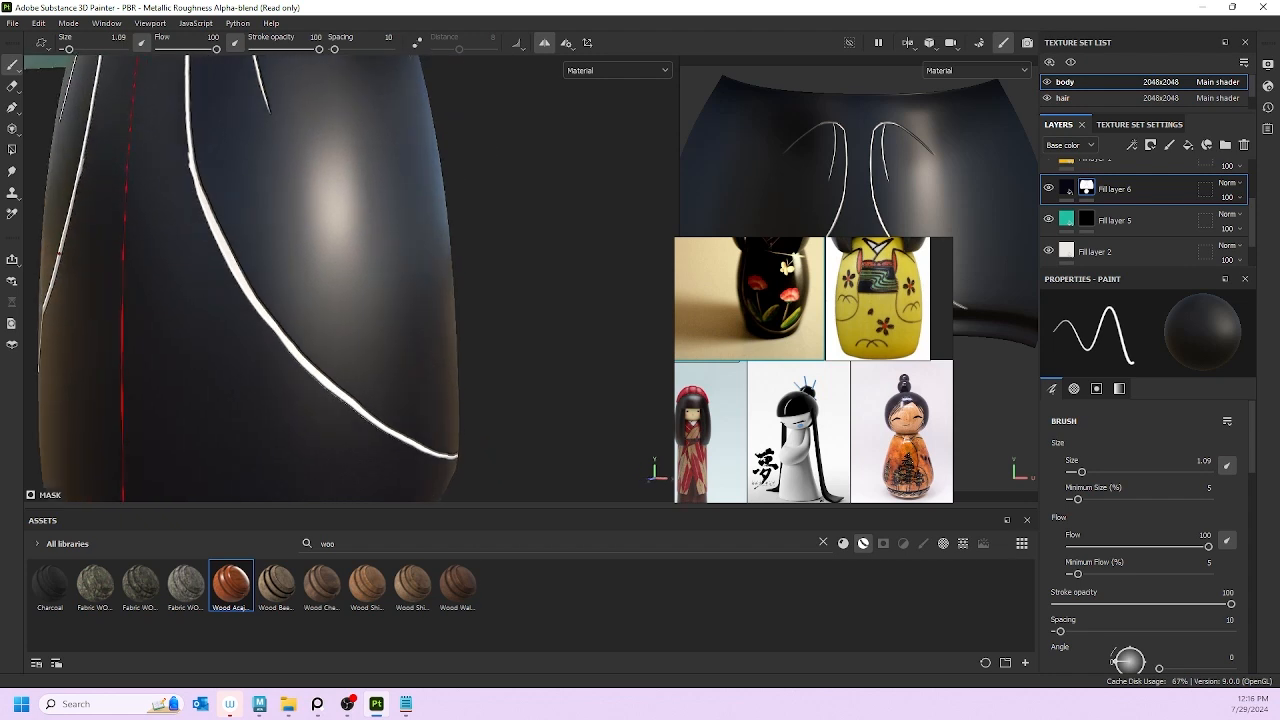
Step: Retrace the right front white line downward with mirrored paint
{"action": "left_click_drag", "start_coordinate": [264, 234], "coordinate": [365, 422], "text": "alt"}
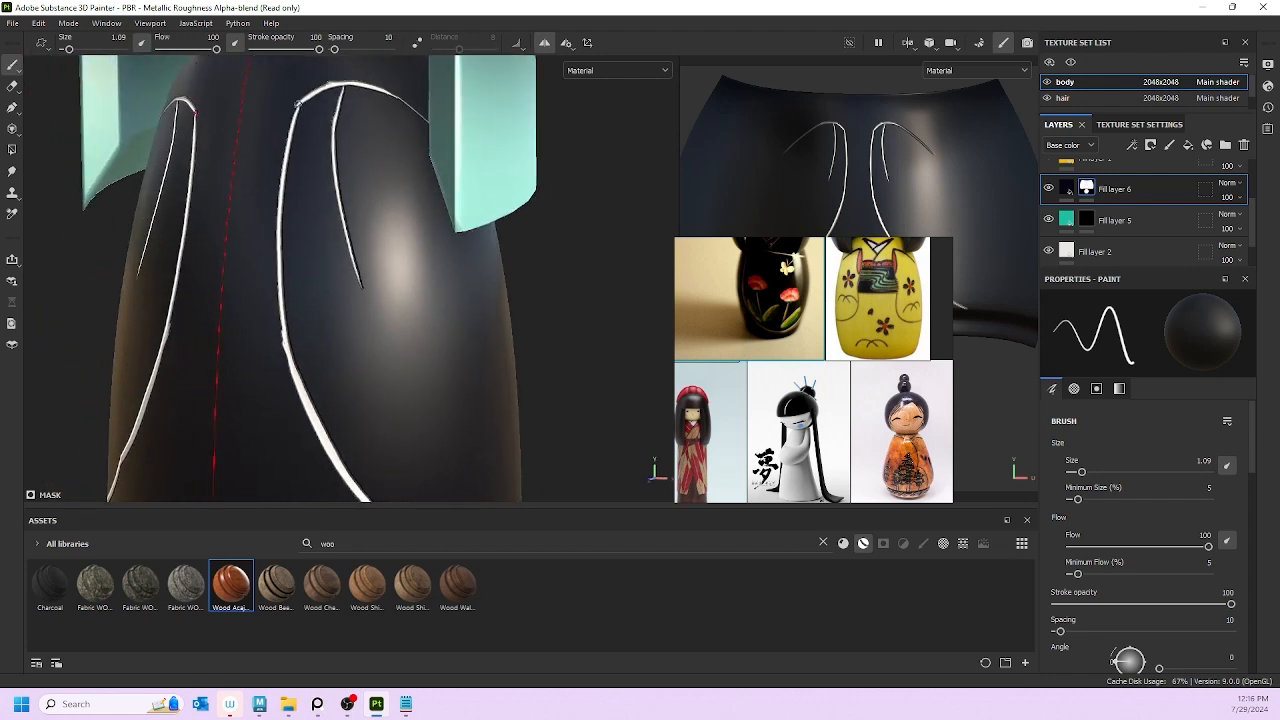
{"action": "left_click_drag", "start_coordinate": [292, 116], "coordinate": [281, 306]}
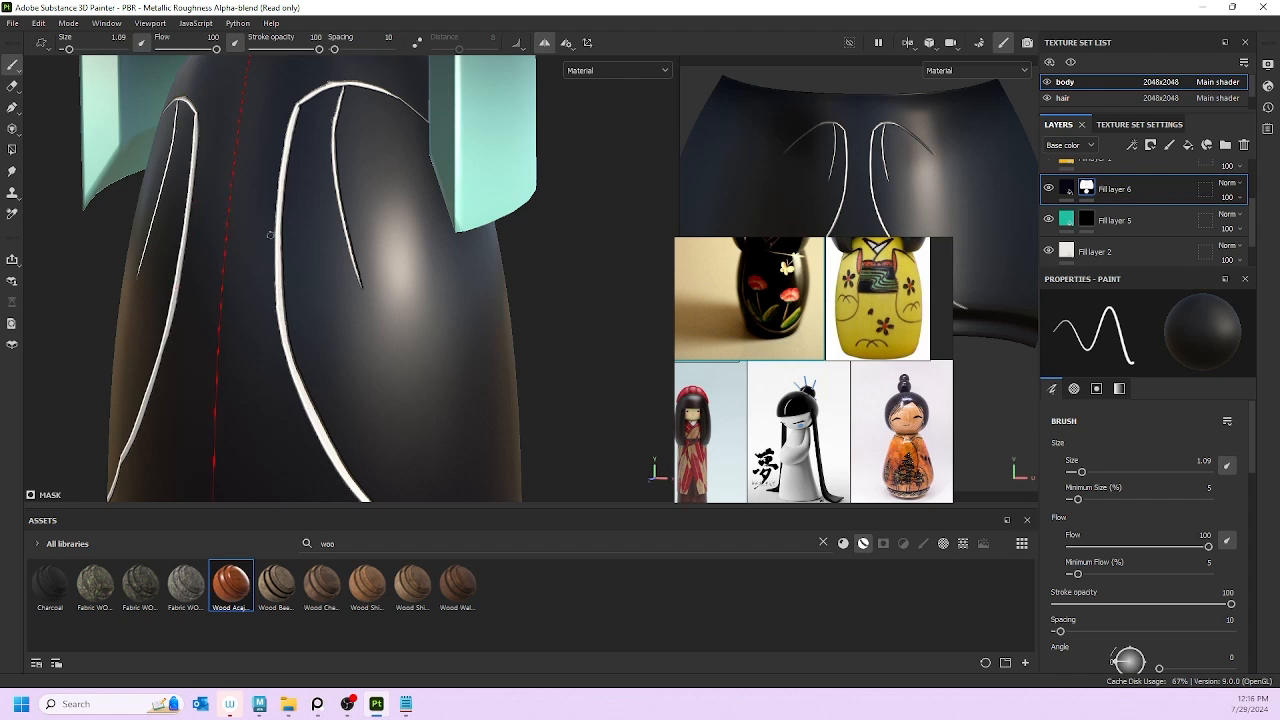
{"action": "left_click_drag", "start_coordinate": [276, 269], "coordinate": [288, 362]}
Step: Browse the reference board to the flower-painted kokeshi's face and torso
{"action": "left_click_drag", "start_coordinate": [328, 353], "coordinate": [407, 365], "text": "alt"}
{"action": "scroll", "coordinate": [238, 258], "scroll_direction": "down", "scroll_amount": 10}
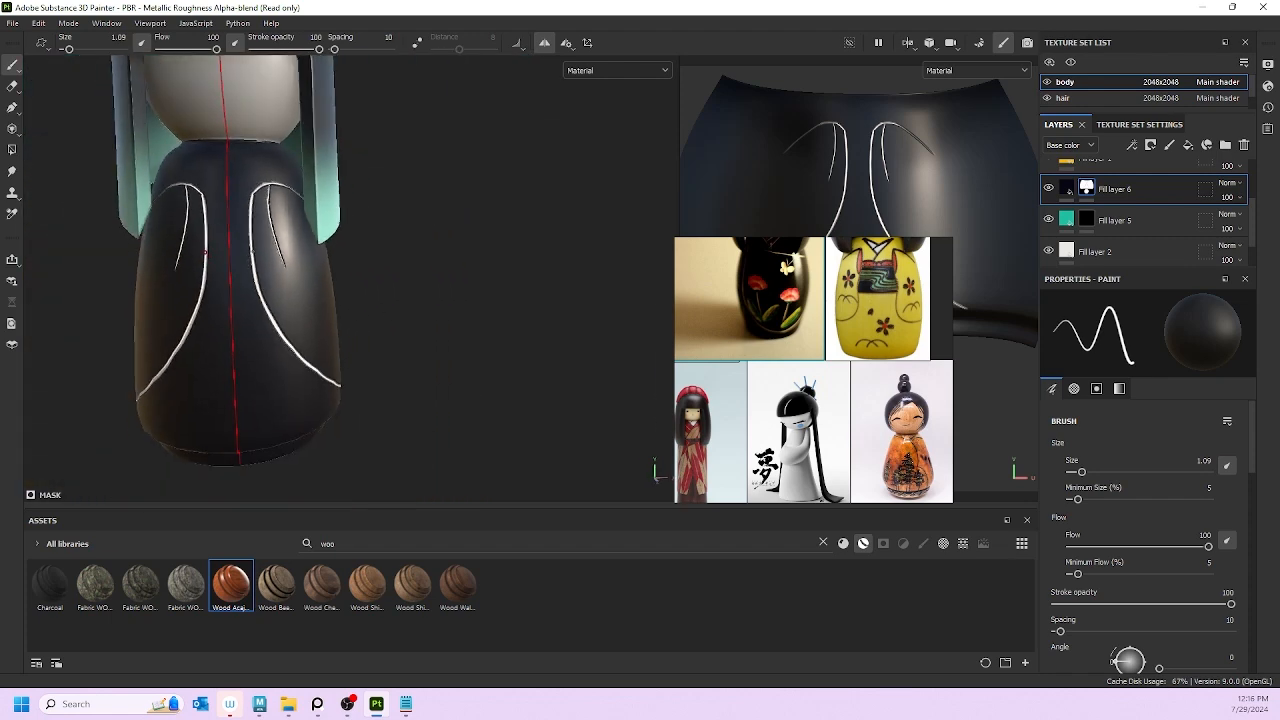
{"action": "mouse_move", "coordinate": [323, 228]}
{"action": "left_mouse_down", "text": "alt"}
{"action": "mouse_move", "coordinate": [81, 232]}
{"action": "mouse_move", "coordinate": [213, 230]}
{"action": "mouse_move", "coordinate": [238, 214]}
{"action": "mouse_move", "coordinate": [235, 185]}
{"action": "mouse_move", "coordinate": [258, 180]}
{"action": "mouse_move", "coordinate": [213, 251]}
{"action": "mouse_move", "coordinate": [212, 236]}
{"action": "left_mouse_up", "text": "alt"}
{"action": "scroll", "coordinate": [213, 230], "scroll_direction": "up", "scroll_amount": 5}
{"action": "scroll", "coordinate": [235, 185], "scroll_direction": "up", "scroll_amount": 3}
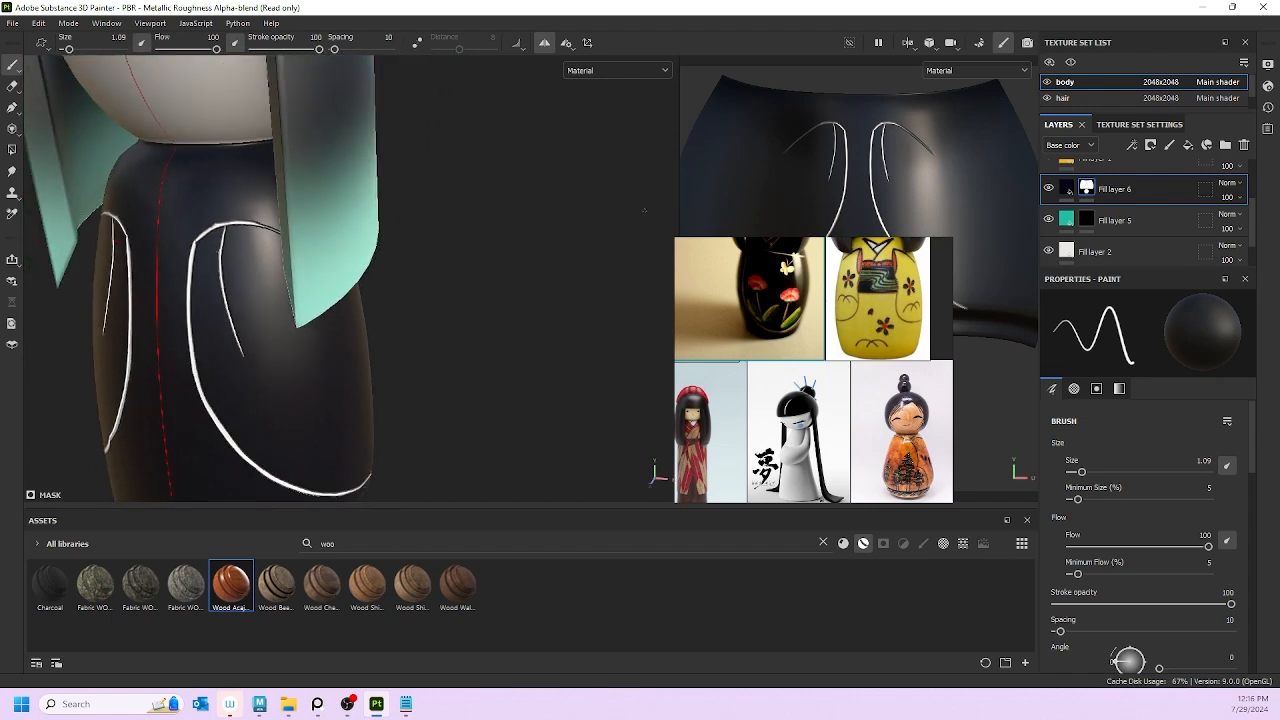
{"action": "scroll", "coordinate": [855, 345], "scroll_direction": "down", "scroll_amount": 2}
{"action": "scroll", "coordinate": [843, 383], "scroll_direction": "up", "scroll_amount": 5}
{"action": "middle_click_drag", "start_coordinate": [847, 393], "coordinate": [1004, 343]}
{"action": "middle_click_drag", "start_coordinate": [770, 362], "coordinate": [920, 376]}
{"action": "mouse_move", "coordinate": [828, 264]}
{"action": "middle_mouse_down"}
{"action": "mouse_move", "coordinate": [820, 463]}
{"action": "mouse_move", "coordinate": [788, 571]}
{"action": "middle_mouse_up"}
{"action": "mouse_move", "coordinate": [775, 242]}
{"action": "middle_mouse_down"}
{"action": "mouse_move", "coordinate": [760, 292]}
{"action": "mouse_move", "coordinate": [791, 358]}
{"action": "middle_mouse_up"}
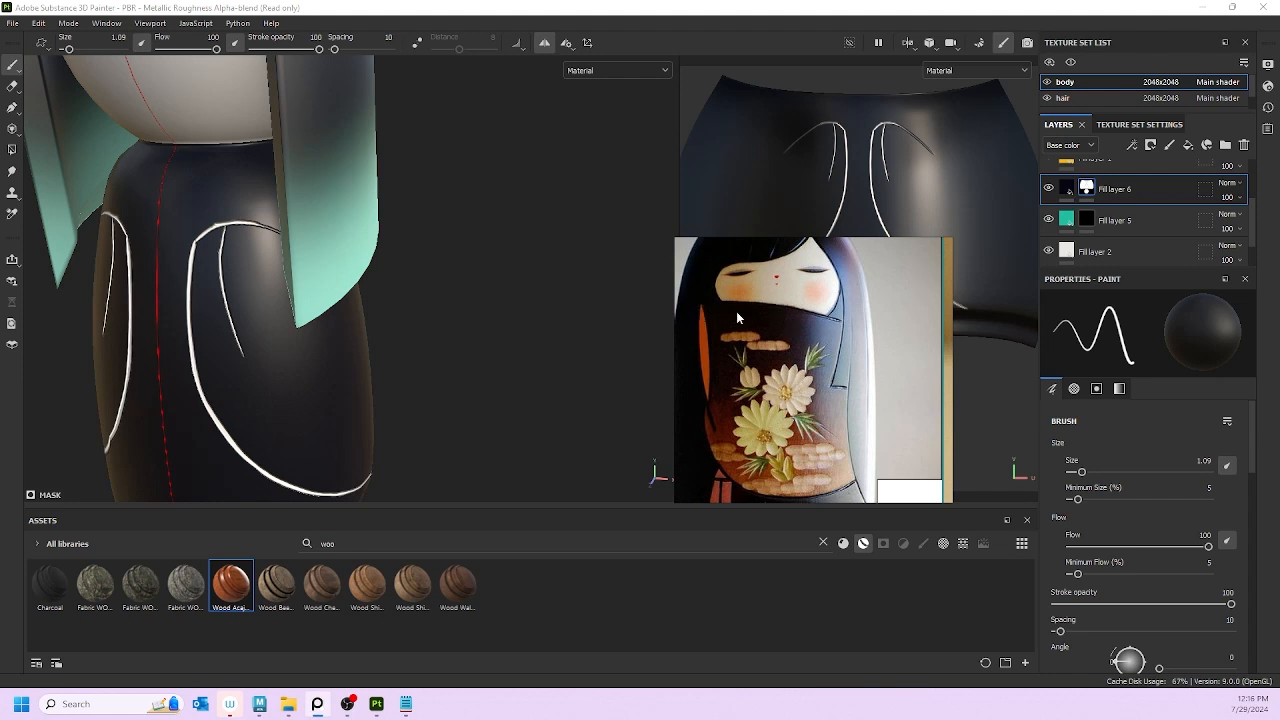
{"action": "scroll", "coordinate": [166, 269], "scroll_direction": "up", "scroll_amount": 1}
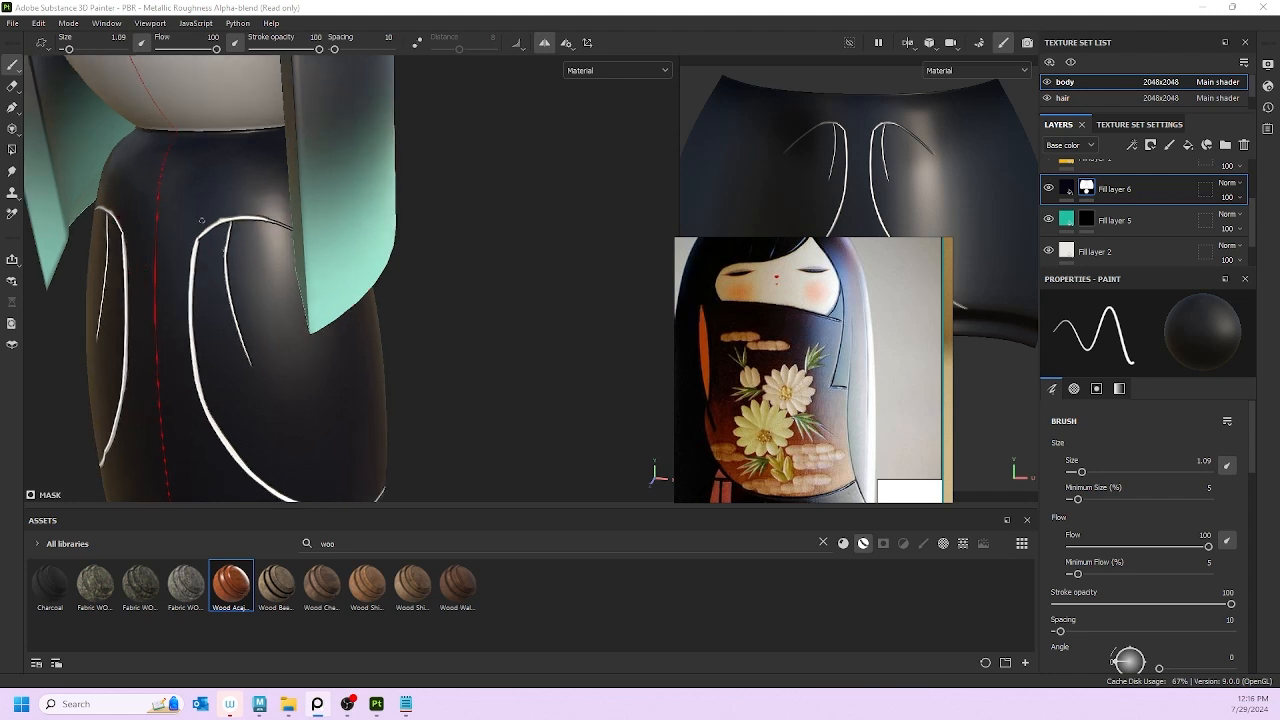
Step: Paint a short mirrored front stroke and extend the lapel's inner edge slightly longer
{"action": "mouse_move", "coordinate": [201, 207]}
{"action": "left_mouse_down"}
{"action": "mouse_move", "coordinate": [197, 247]}
{"action": "mouse_move", "coordinate": [224, 212]}
{"action": "mouse_move", "coordinate": [292, 224]}
{"action": "left_mouse_up"}
{"action": "left_click_drag", "start_coordinate": [321, 284], "coordinate": [360, 286], "text": "alt"}
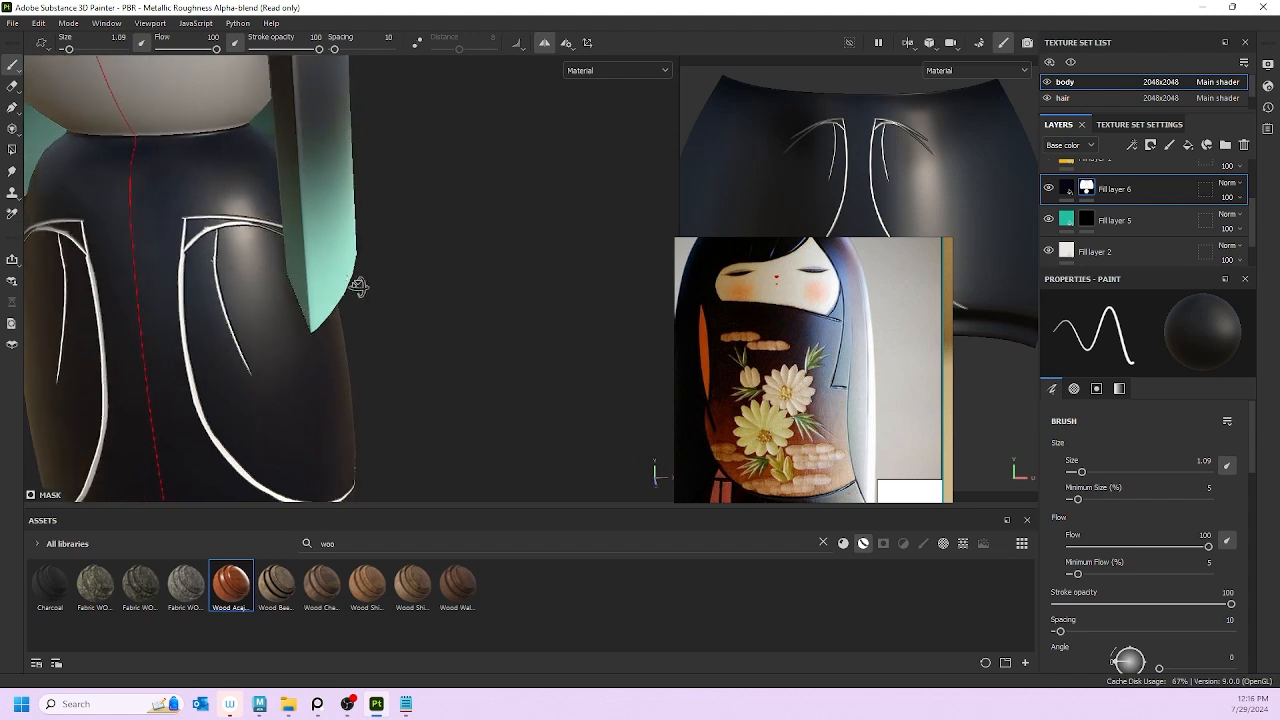
{"action": "left_click_drag", "start_coordinate": [185, 217], "coordinate": [181, 269]}
{"action": "key", "text": "ctrl+z"}
{"action": "left_click_drag", "start_coordinate": [184, 219], "coordinate": [181, 289]}
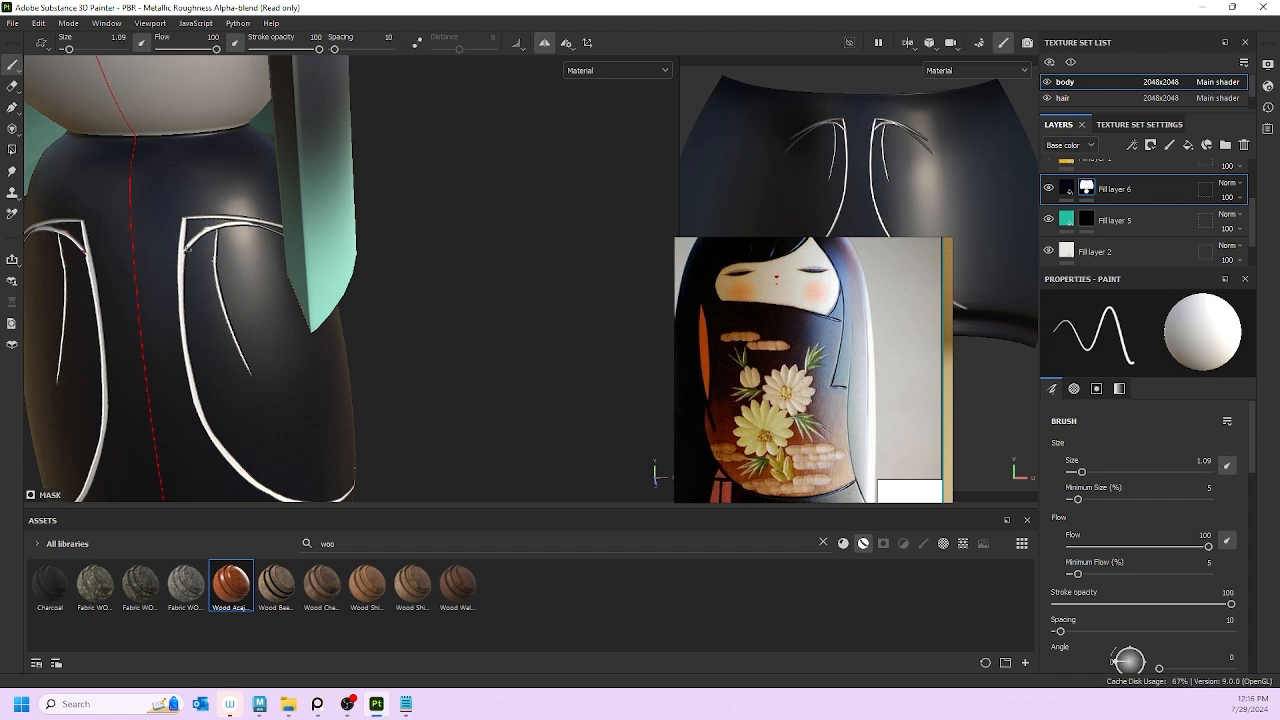
Step: Erase the curved tips of the lapel lines
{"action": "left_click_drag", "start_coordinate": [187, 229], "coordinate": [186, 282]}
{"action": "key", "text": "ctrl+z"}
{"action": "mouse_move", "coordinate": [203, 234]}
{"action": "left_mouse_down"}
{"action": "mouse_move", "coordinate": [192, 245]}
{"action": "mouse_move", "coordinate": [230, 228]}
{"action": "mouse_move", "coordinate": [274, 231]}
{"action": "mouse_move", "coordinate": [216, 252]}
{"action": "mouse_move", "coordinate": [246, 364]}
{"action": "left_mouse_up"}
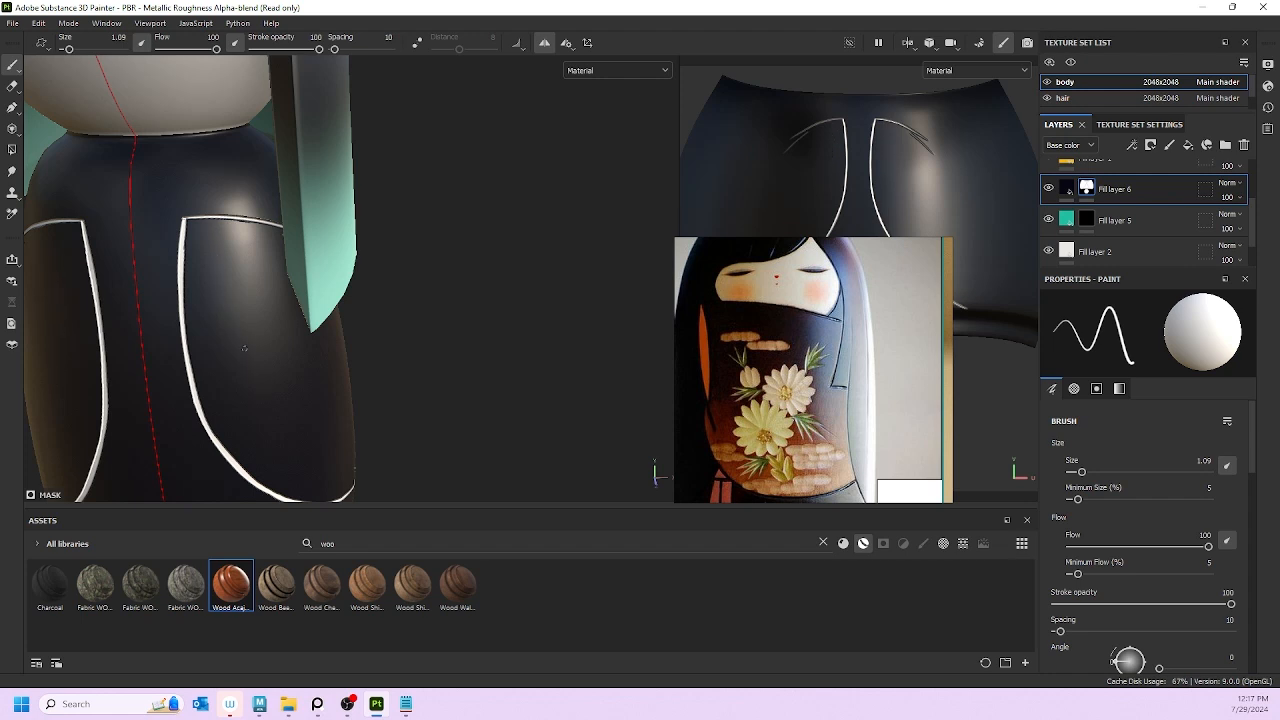
{"action": "scroll", "coordinate": [269, 432], "scroll_direction": "down", "scroll_amount": 10}
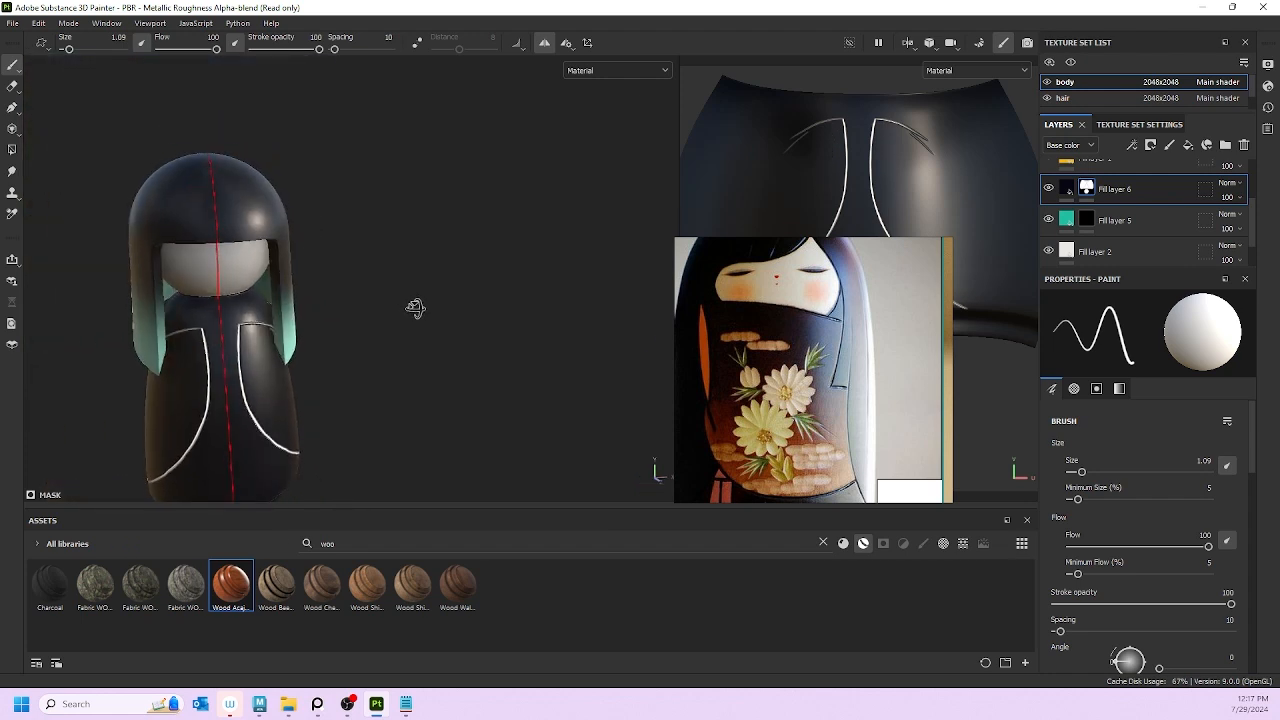
Step: Hide the hair texture set and paint out the stray lower line at brush size 3.41
{"action": "left_click_drag", "start_coordinate": [299, 323], "coordinate": [178, 311], "text": "alt"}
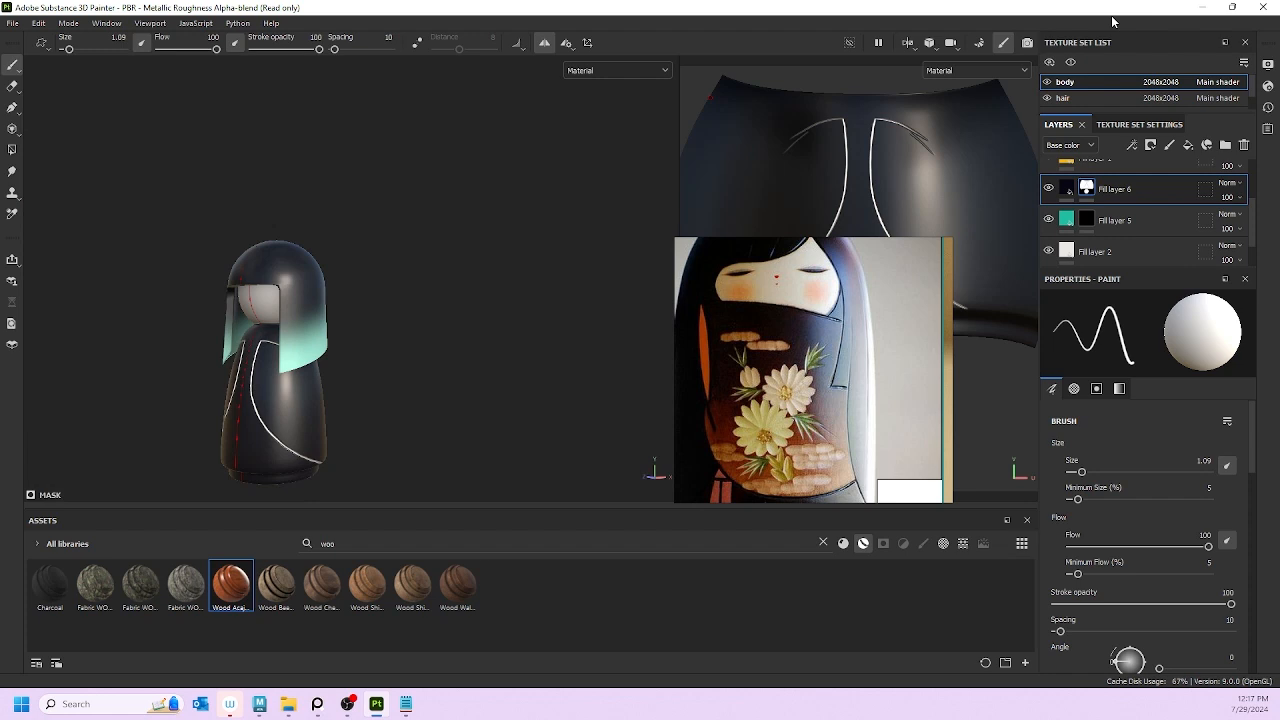
{"action": "left_click", "coordinate": [1048, 98]}
{"action": "scroll", "coordinate": [280, 320], "scroll_direction": "up", "scroll_amount": 5}
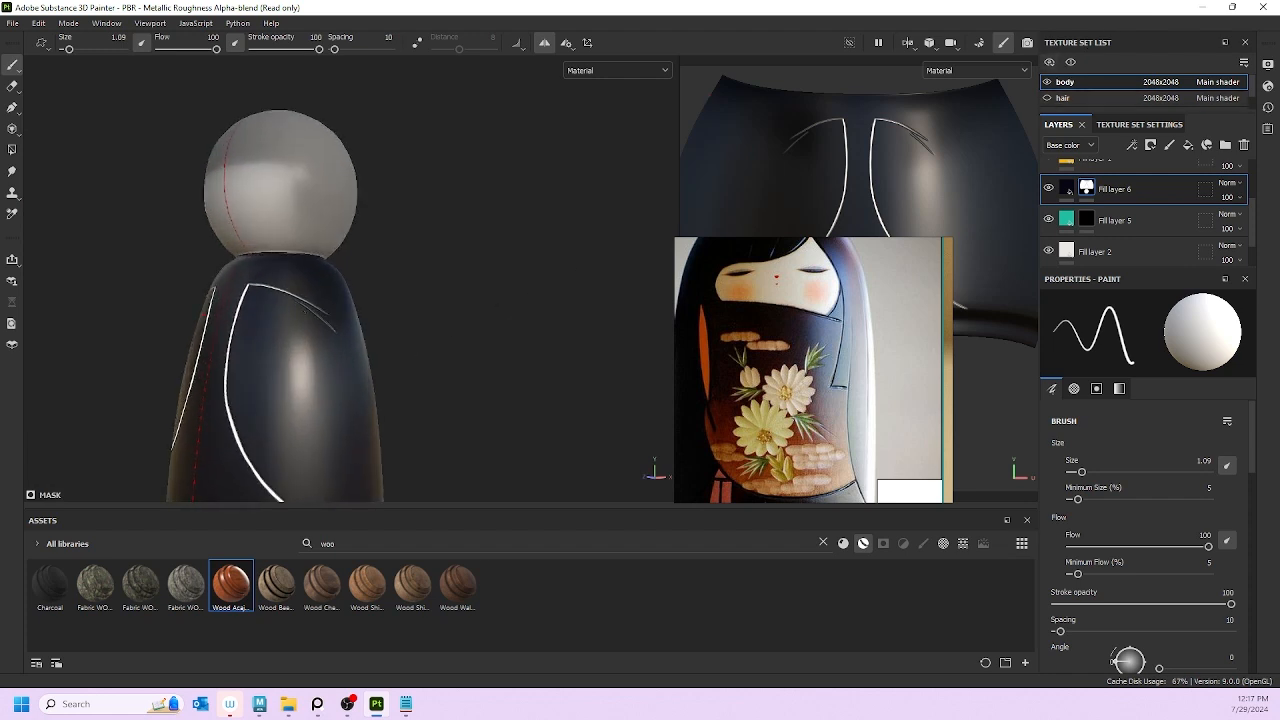
{"action": "key", "text": "bracketright"}
{"action": "key", "text": "bracketright"}
{"action": "key", "text": "bracketright"}
{"action": "key", "text": "bracketright"}
{"action": "key", "text": "bracketright"}
{"action": "key", "text": "bracketright"}
{"action": "key", "text": "bracketright"}
{"action": "left_click_drag", "start_coordinate": [302, 307], "coordinate": [336, 332]}
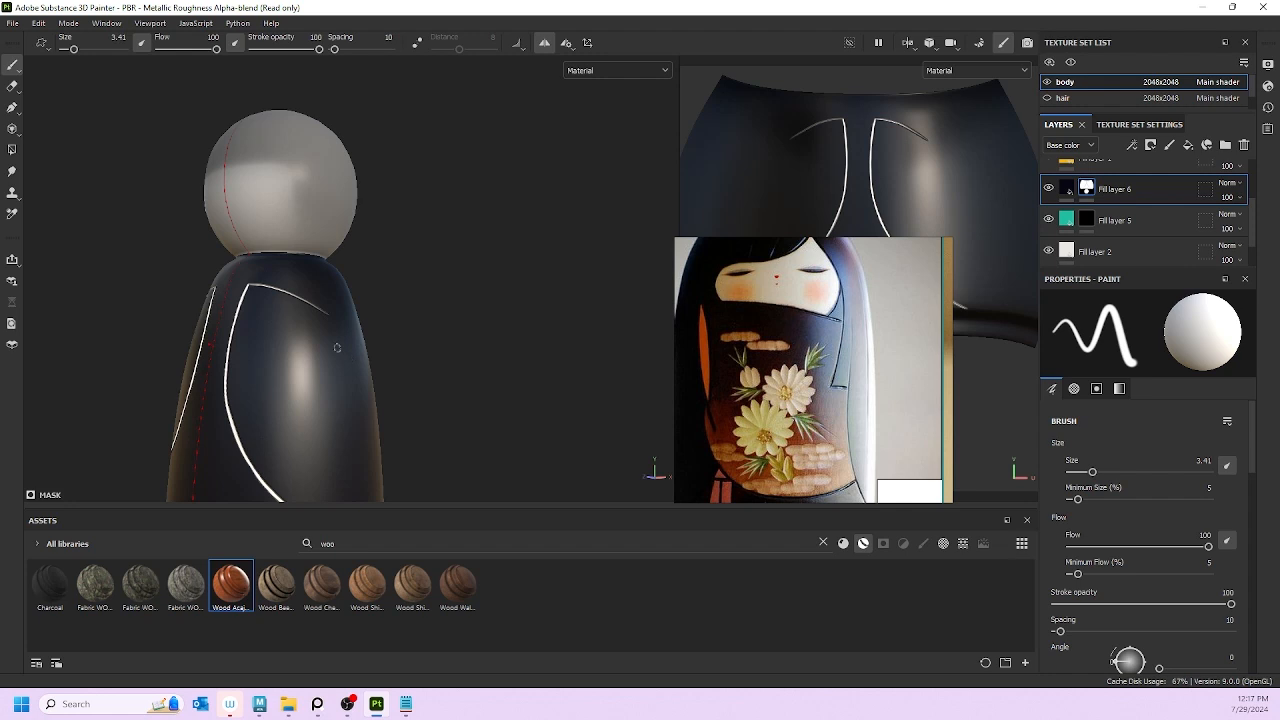
{"action": "key", "text": "x"}
{"action": "scroll", "coordinate": [300, 281], "scroll_direction": "up", "scroll_amount": 4}
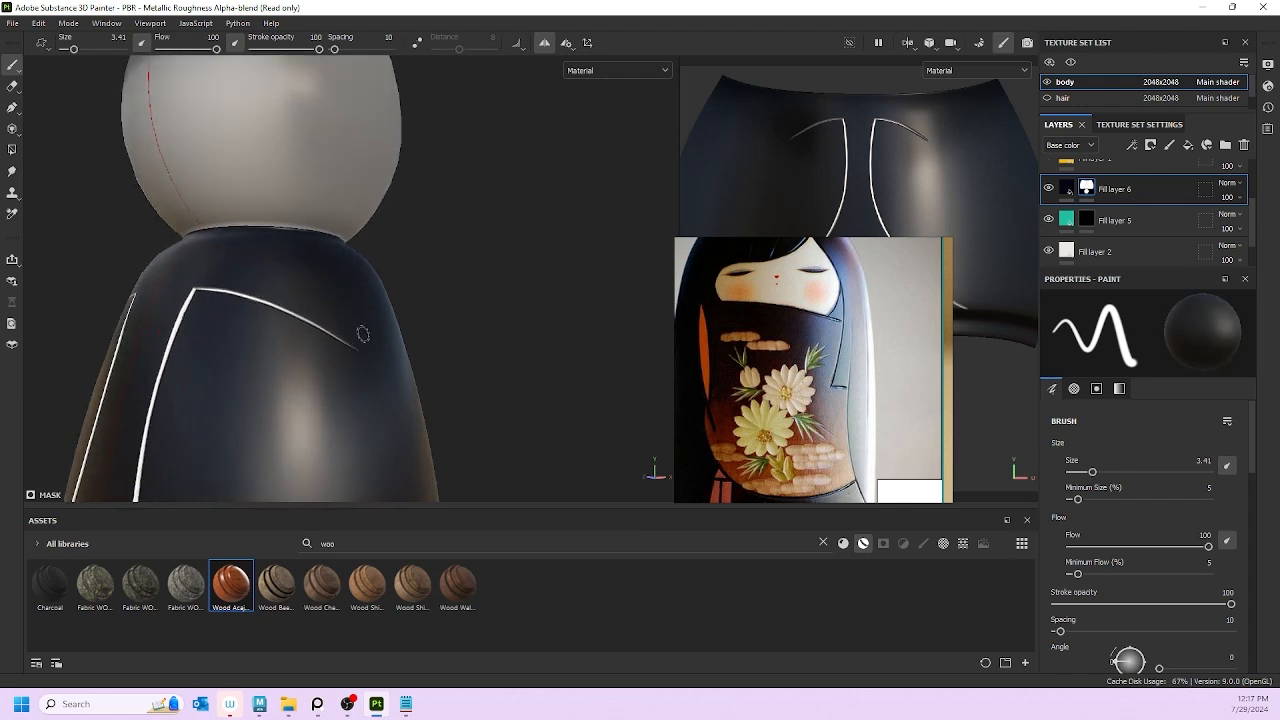
{"action": "mouse_move", "coordinate": [374, 334]}
{"action": "left_mouse_down", "text": "alt"}
{"action": "mouse_move", "coordinate": [360, 349]}
{"action": "mouse_move", "coordinate": [328, 317]}
{"action": "left_mouse_up", "text": "alt"}
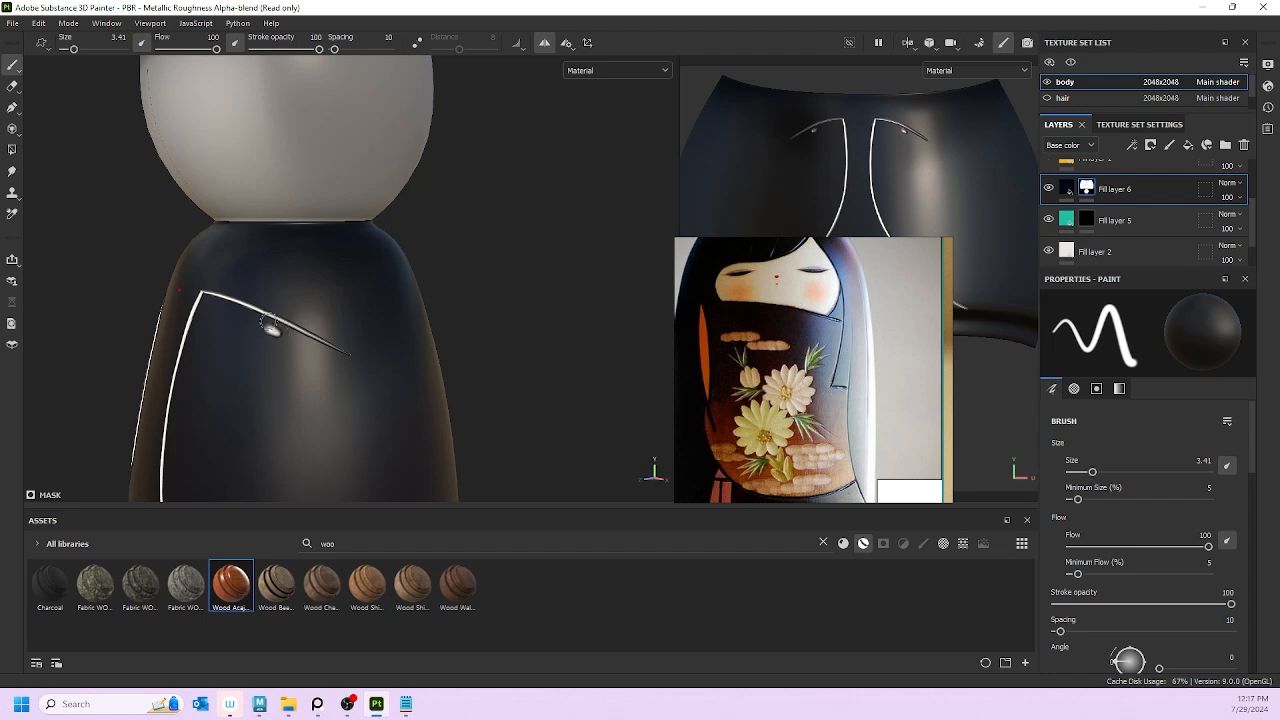
{"action": "key", "text": "ctrl+z"}
Step: At brush size 1.09, extend the white line's tip on the garment
{"action": "key", "text": "bracketleft"}
{"action": "key", "text": "bracketleft"}
{"action": "key", "text": "bracketleft"}
{"action": "key", "text": "bracketleft"}
{"action": "key", "text": "bracketleft"}
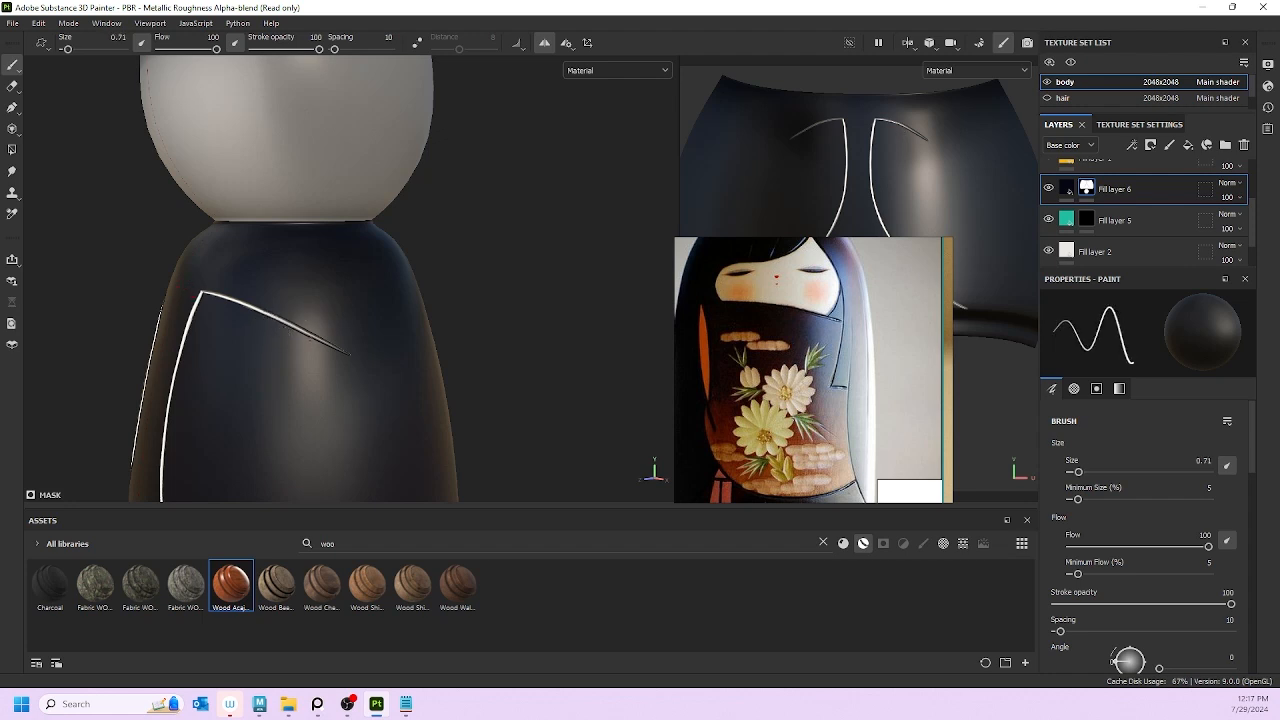
{"action": "left_click_drag", "start_coordinate": [348, 354], "coordinate": [389, 383]}
{"action": "key", "text": "ctrl+z"}
{"action": "key", "text": "ctrl+z"}
{"action": "key", "text": "ctrl+y"}
{"action": "scroll", "coordinate": [281, 313], "scroll_direction": "down", "scroll_amount": 5}
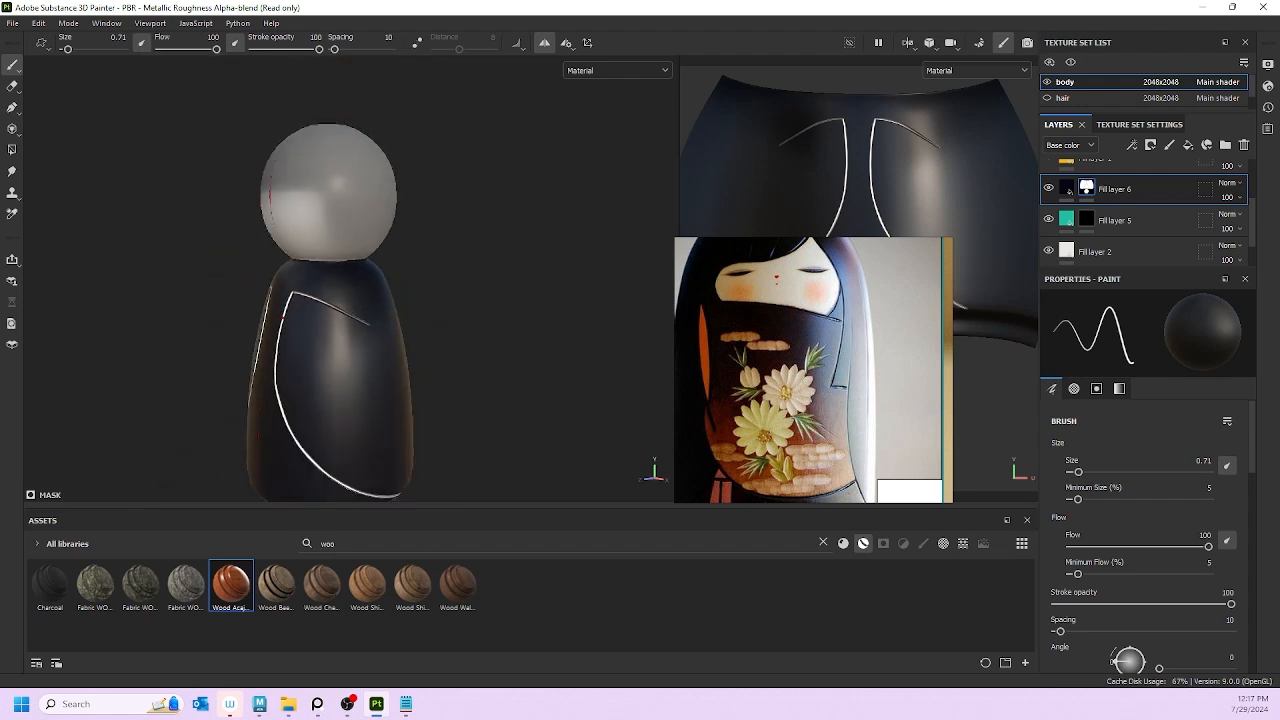
{"action": "left_click_drag", "start_coordinate": [283, 317], "coordinate": [552, 347], "text": "alt"}
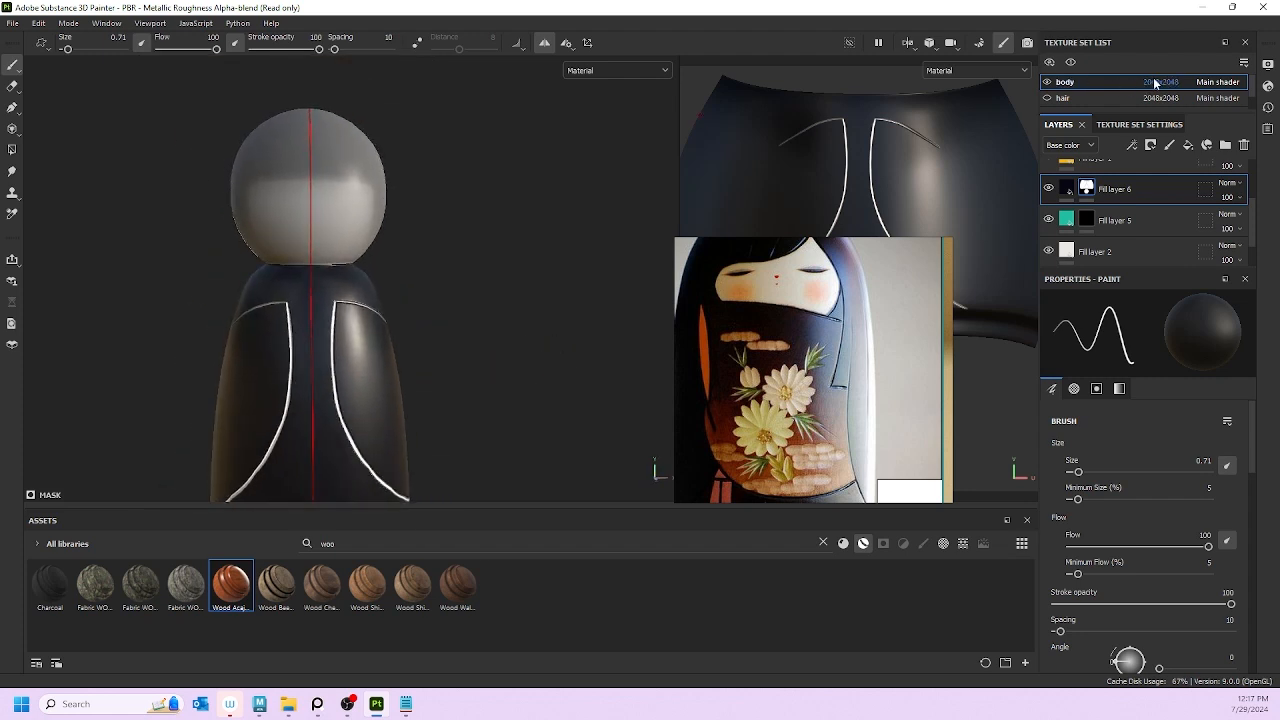
Step: Show the hair again, orbit to a side view, and browse references to the yellow kimono doll photo
{"action": "left_click", "coordinate": [1048, 98]}
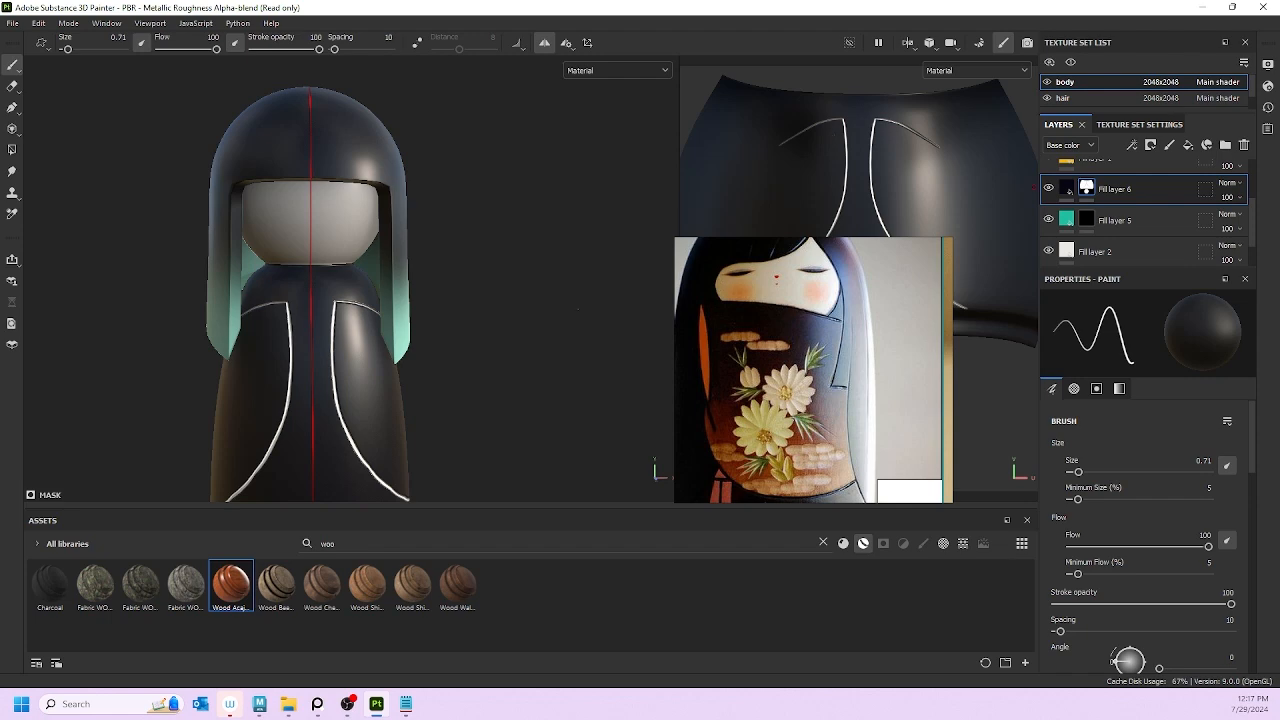
{"action": "scroll", "coordinate": [405, 315], "scroll_direction": "up", "scroll_amount": 3}
{"action": "scroll", "coordinate": [407, 308], "scroll_direction": "down", "scroll_amount": 2}
{"action": "left_click_drag", "start_coordinate": [409, 306], "coordinate": [300, 296], "text": "alt"}
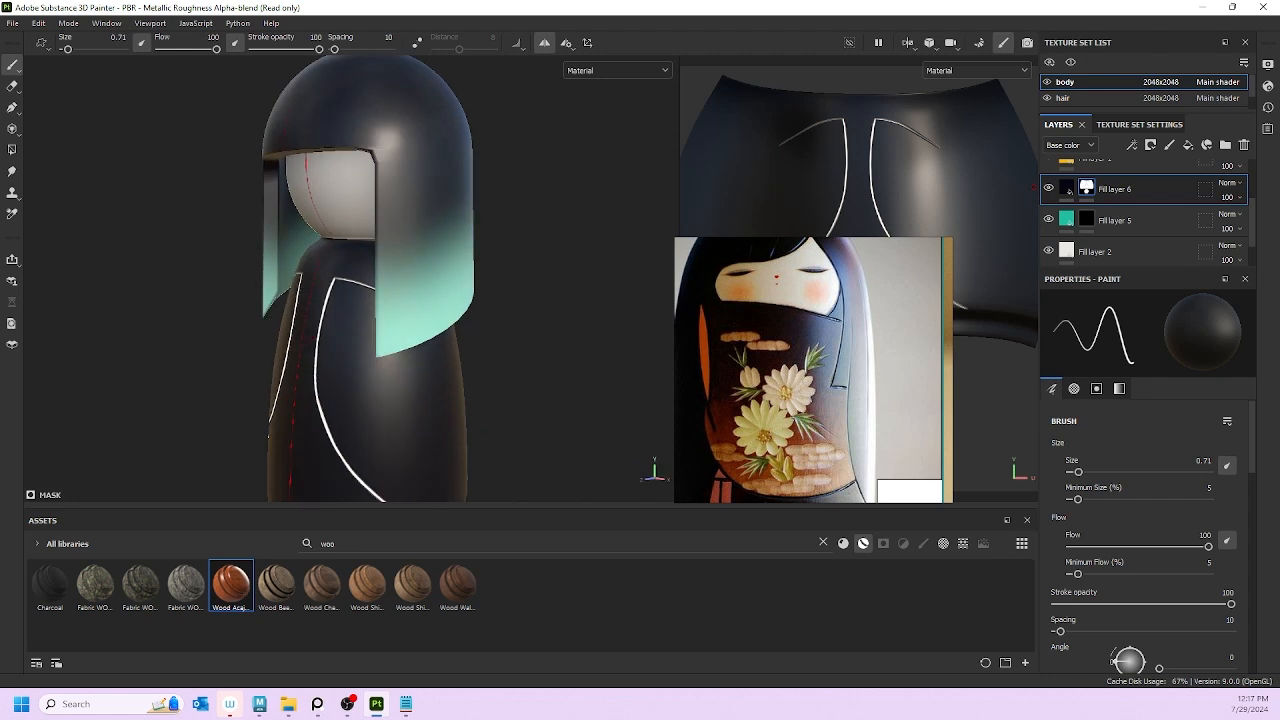
{"action": "scroll", "coordinate": [303, 298], "scroll_direction": "down", "scroll_amount": 2}
{"action": "scroll", "coordinate": [404, 216], "scroll_direction": "down", "scroll_amount": 3}
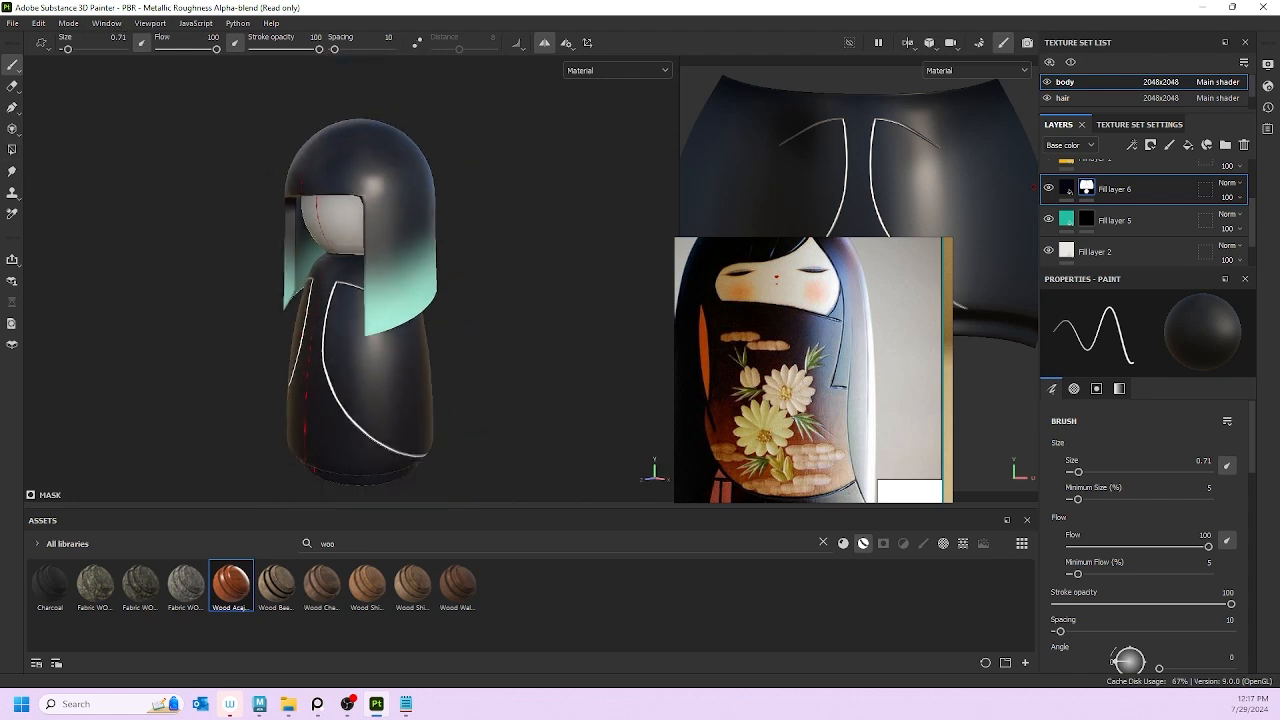
{"action": "mouse_move", "coordinate": [406, 217]}
{"action": "left_mouse_down", "text": "alt"}
{"action": "mouse_move", "coordinate": [205, 208]}
{"action": "mouse_move", "coordinate": [474, 210]}
{"action": "left_mouse_up", "text": "alt"}
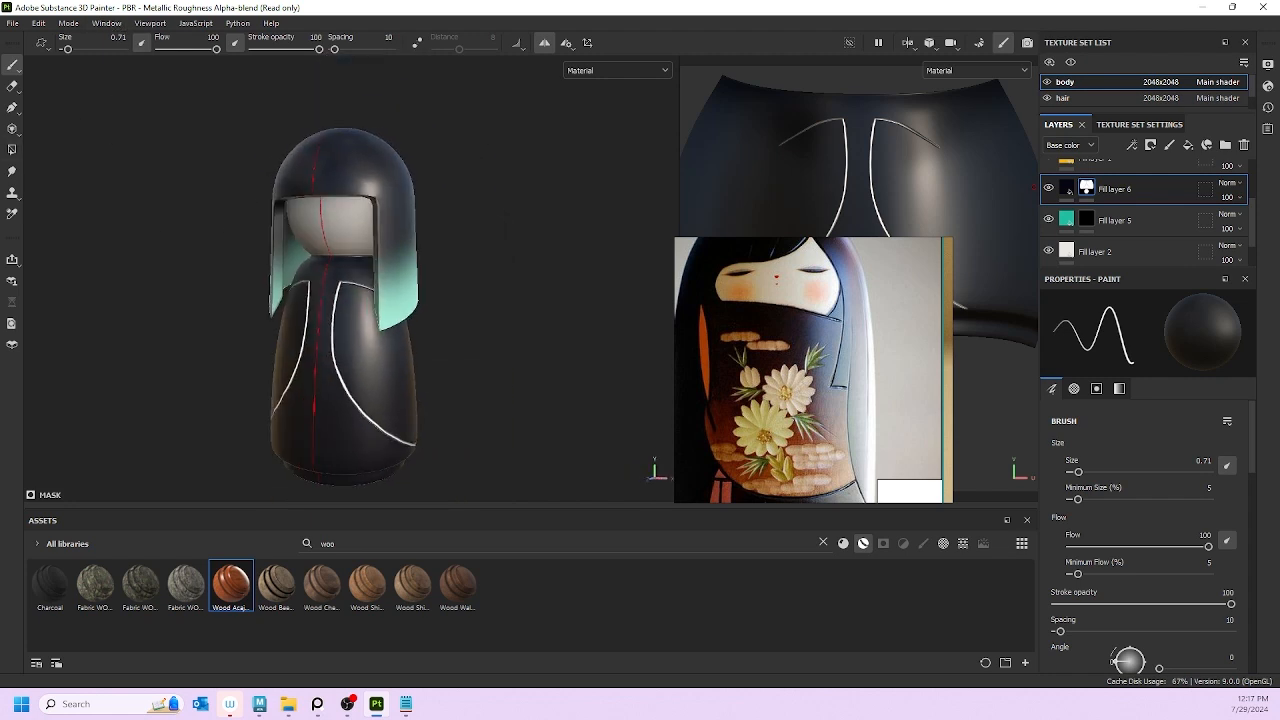
{"action": "scroll", "coordinate": [839, 305], "scroll_direction": "down", "scroll_amount": 5}
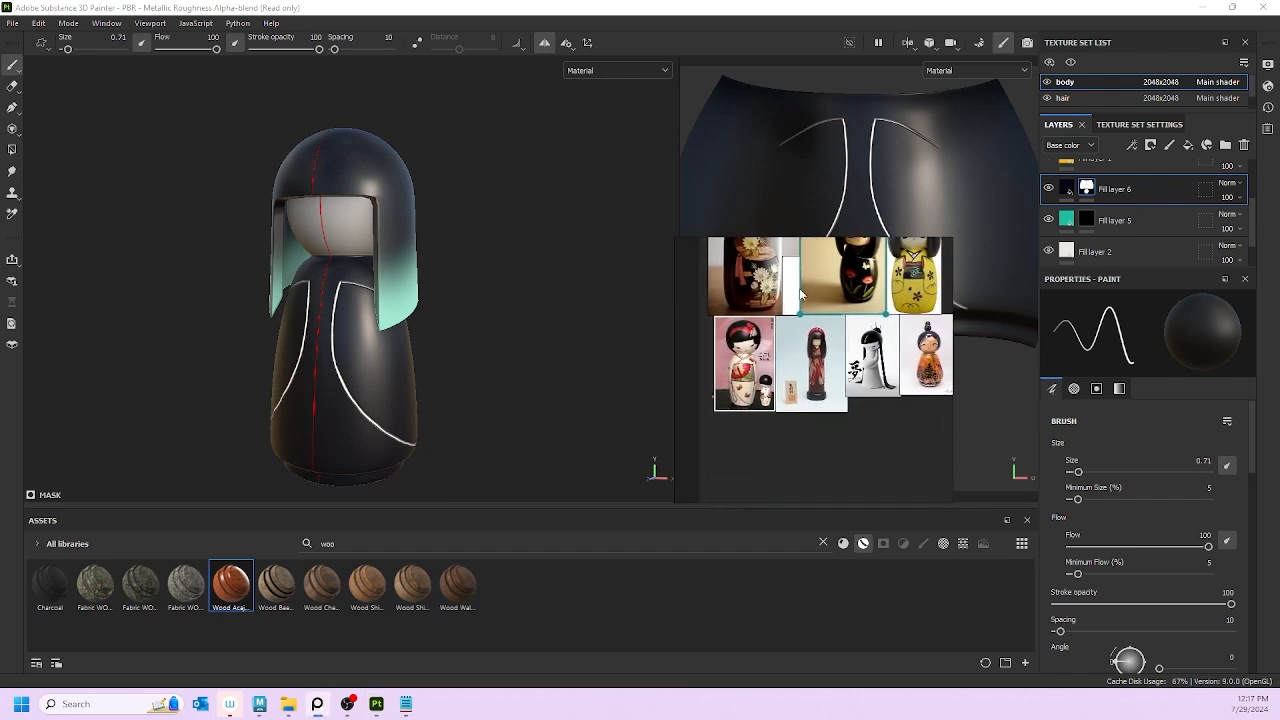
{"action": "scroll", "coordinate": [838, 364], "scroll_direction": "up", "scroll_amount": 4}
{"action": "scroll", "coordinate": [848, 364], "scroll_direction": "up", "scroll_amount": 1}
{"action": "middle_click_drag", "start_coordinate": [876, 364], "coordinate": [682, 386]}
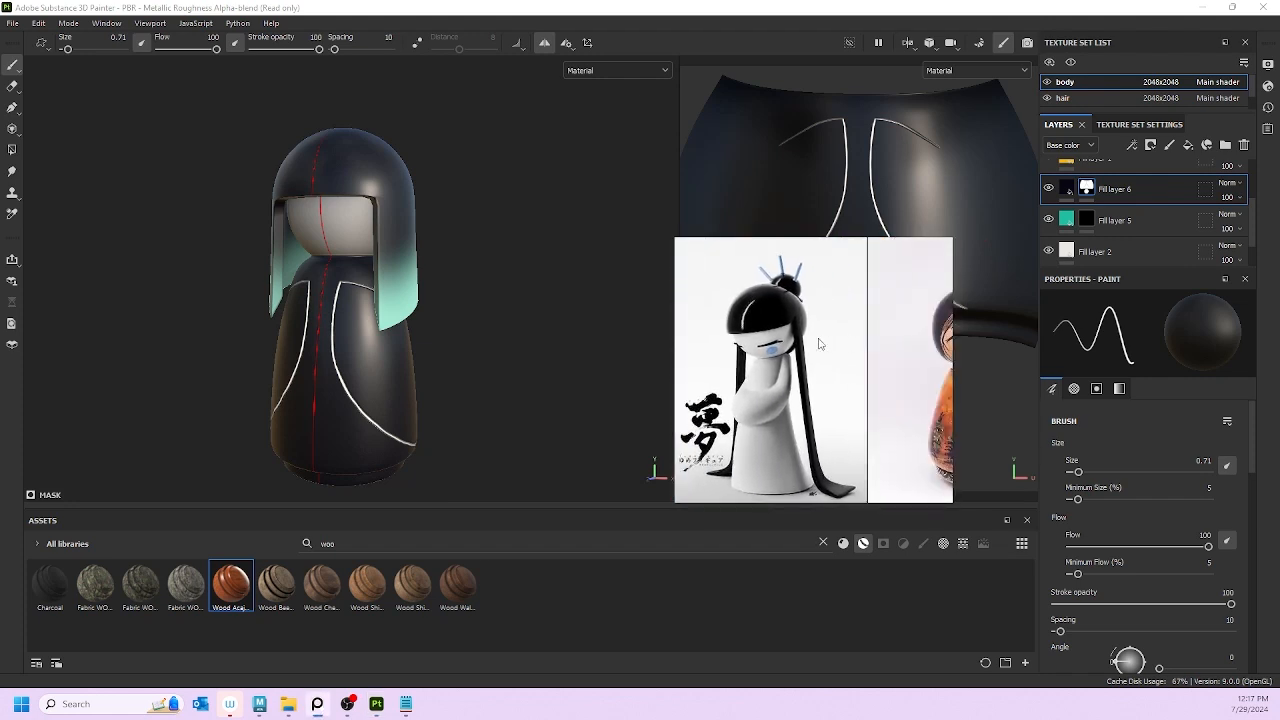
{"action": "mouse_move", "coordinate": [826, 344]}
{"action": "middle_mouse_down"}
{"action": "mouse_move", "coordinate": [702, 344]}
{"action": "mouse_move", "coordinate": [719, 411]}
{"action": "middle_mouse_up"}
{"action": "mouse_move", "coordinate": [842, 292]}
{"action": "middle_mouse_down"}
{"action": "mouse_move", "coordinate": [831, 410]}
{"action": "mouse_move", "coordinate": [854, 370]}
{"action": "middle_mouse_up"}
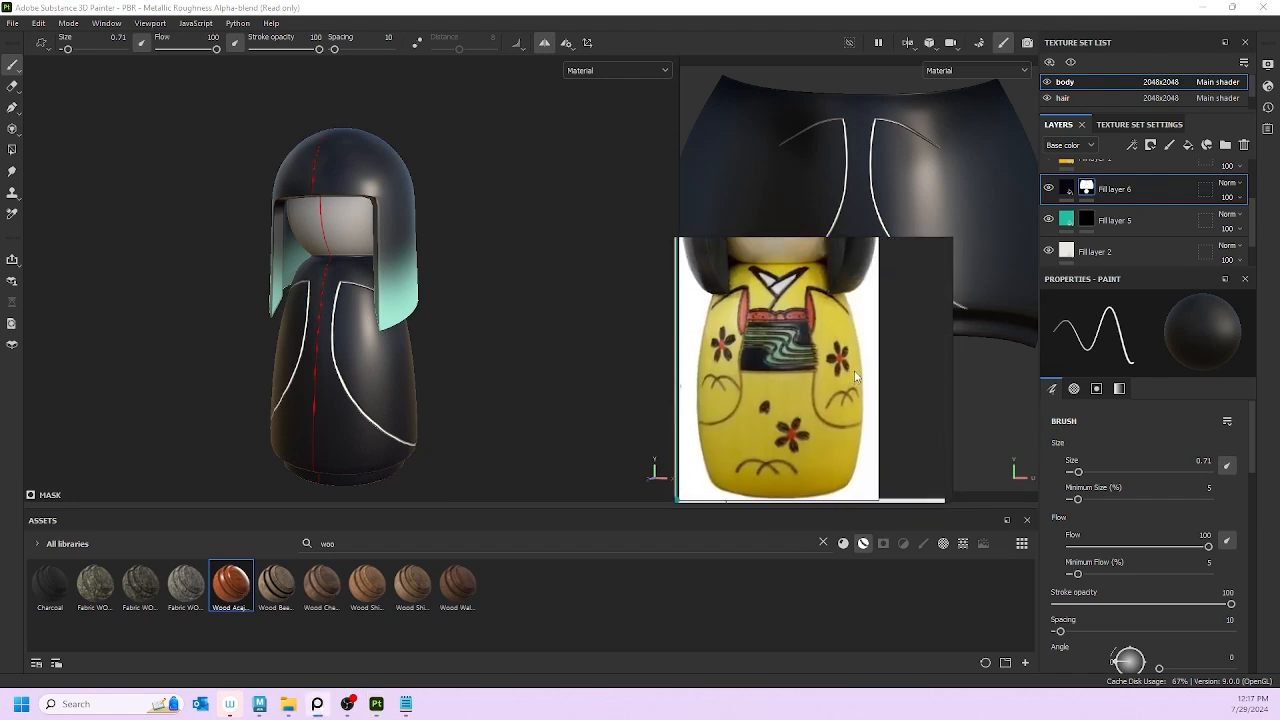
{"action": "scroll", "coordinate": [366, 346], "scroll_direction": "up", "scroll_amount": 4}
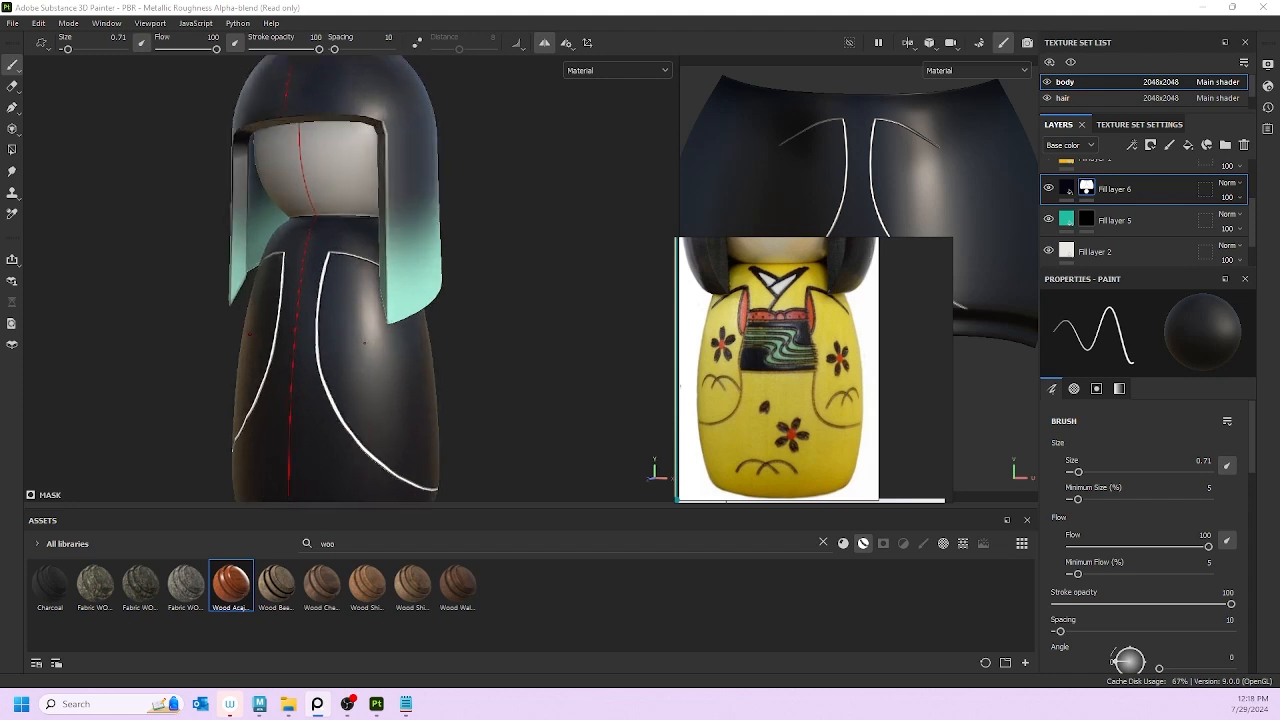
Step: Hide the hair and paint a short curved white stroke on the doll's side
{"action": "left_click", "coordinate": [1047, 98]}
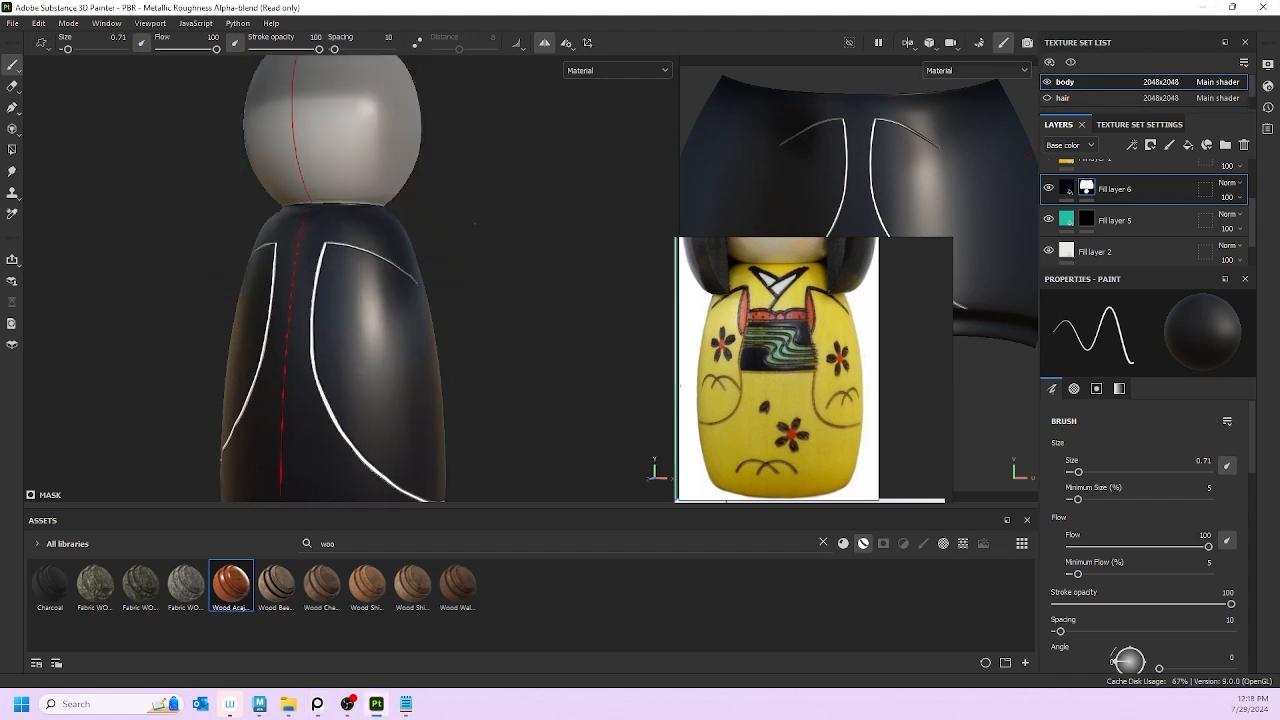
{"action": "left_click_drag", "start_coordinate": [510, 220], "coordinate": [318, 226], "text": "alt"}
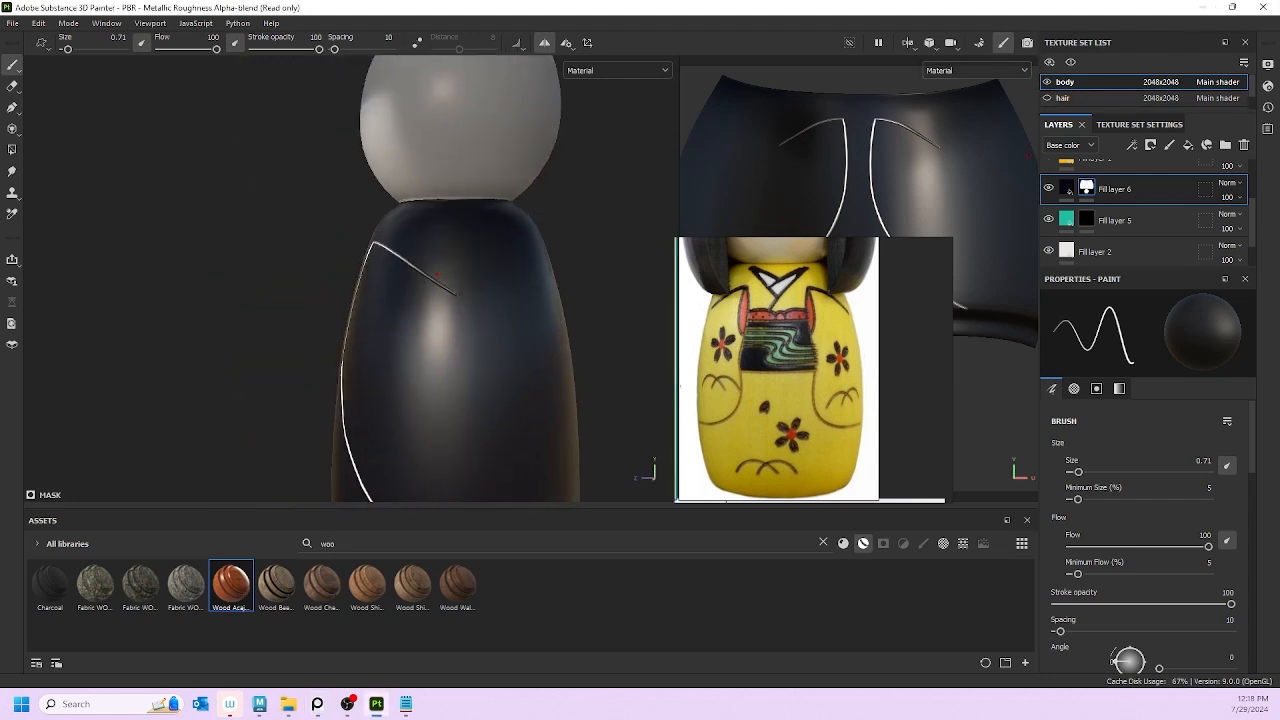
{"action": "mouse_move", "coordinate": [450, 288]}
{"action": "left_mouse_down"}
{"action": "mouse_move", "coordinate": [487, 312]}
{"action": "mouse_move", "coordinate": [518, 298]}
{"action": "left_mouse_up"}
{"action": "scroll", "coordinate": [469, 341], "scroll_direction": "down", "scroll_amount": 6}
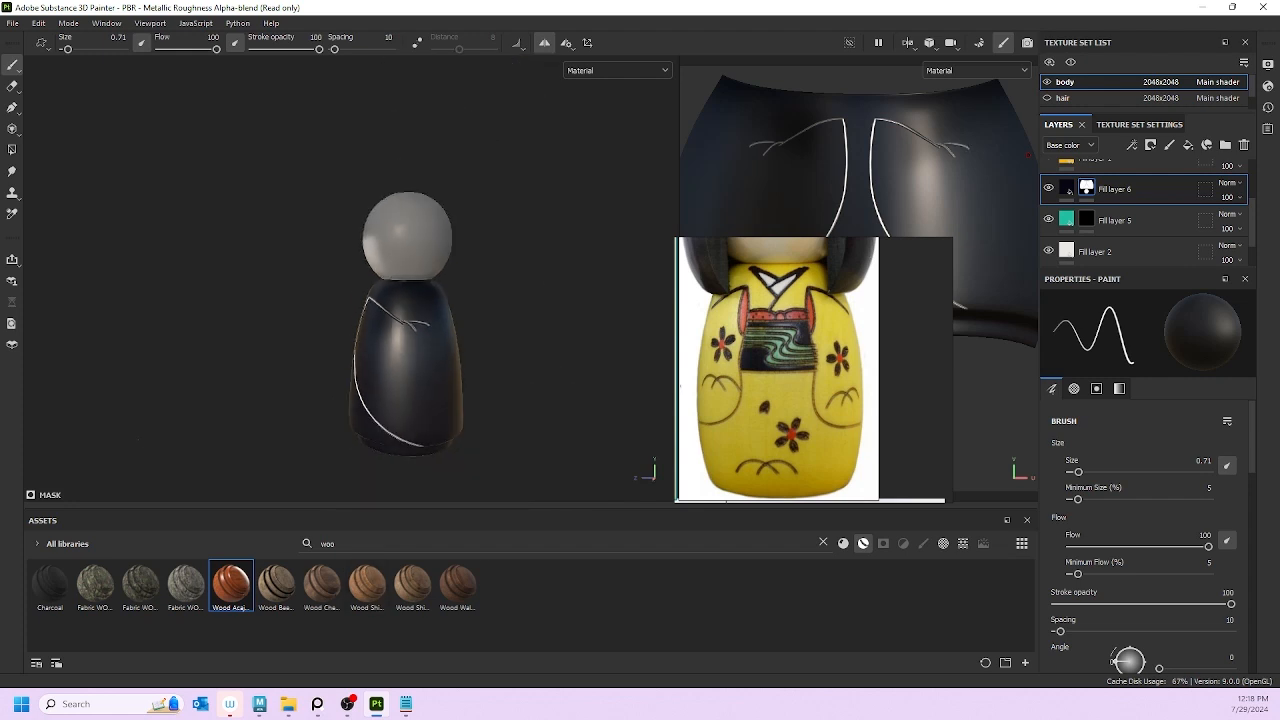
Step: Unhide the hair and paint a mirrored horizontal white line across the waist
{"action": "left_click_drag", "start_coordinate": [219, 396], "coordinate": [701, 338], "text": "alt"}
{"action": "left_click", "coordinate": [1047, 98]}
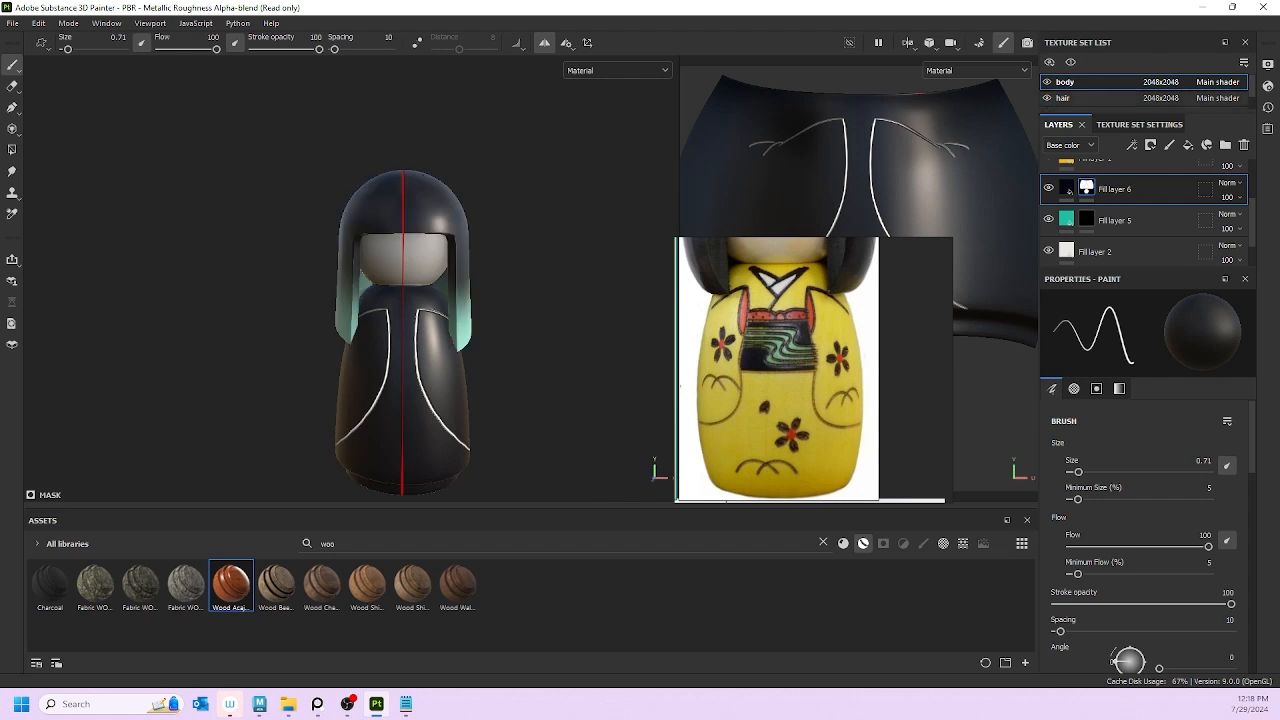
{"action": "mouse_move", "coordinate": [340, 236]}
{"action": "left_mouse_down", "text": "alt"}
{"action": "mouse_move", "coordinate": [587, 240]}
{"action": "mouse_move", "coordinate": [100, 226]}
{"action": "mouse_move", "coordinate": [352, 234]}
{"action": "left_mouse_up", "text": "alt"}
{"action": "scroll", "coordinate": [380, 290], "scroll_direction": "down", "scroll_amount": 1}
{"action": "scroll", "coordinate": [395, 320], "scroll_direction": "up", "scroll_amount": 5}
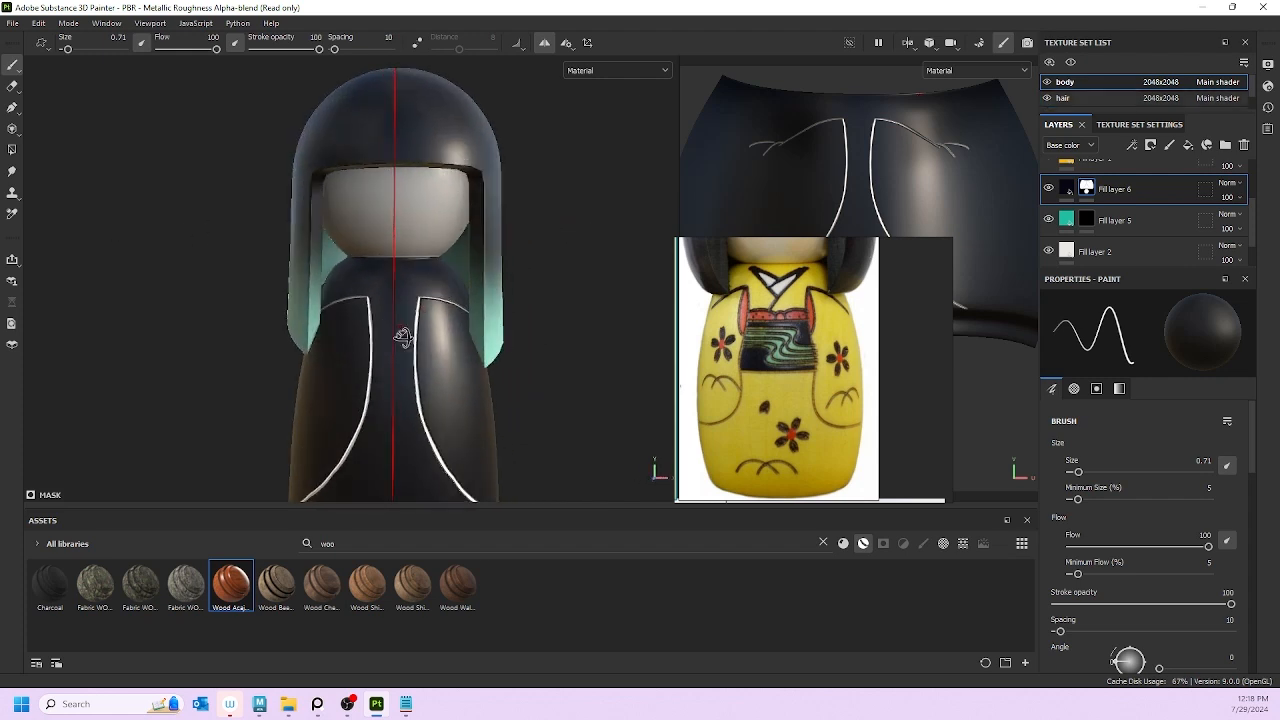
{"action": "left_click_drag", "start_coordinate": [403, 337], "coordinate": [390, 269], "text": "alt"}
{"action": "scroll", "coordinate": [390, 269], "scroll_direction": "up", "scroll_amount": 3}
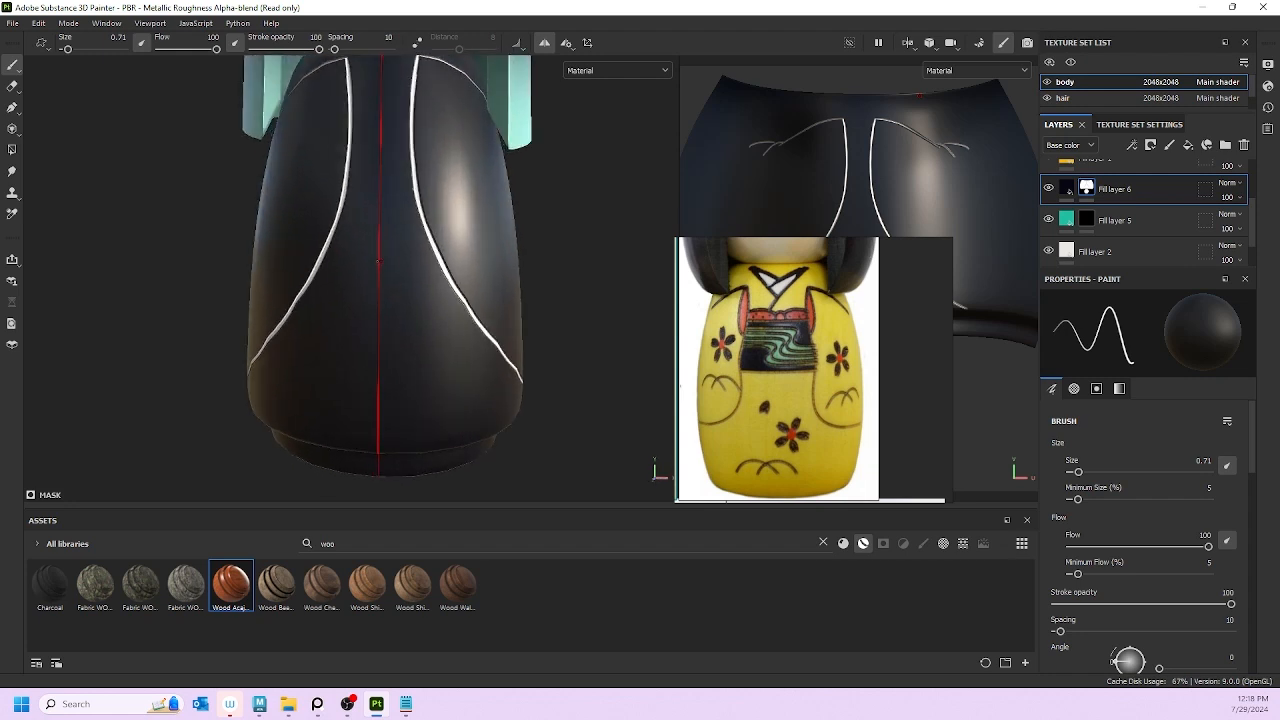
{"action": "middle_click_drag", "start_coordinate": [346, 186], "coordinate": [344, 302], "text": "alt"}
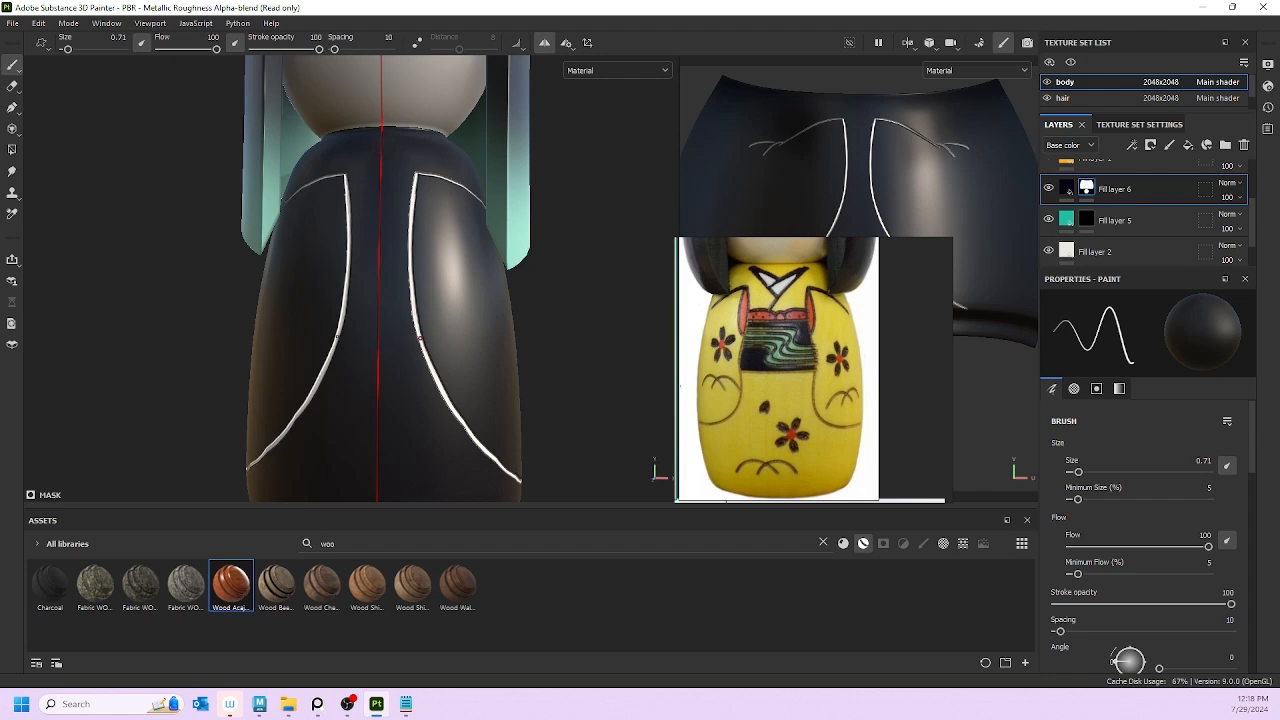
{"action": "left_click_drag", "start_coordinate": [338, 345], "coordinate": [378, 349]}
Step: Redraw the waist band's lower edge from its right and left ends, undoing uneven strokes
{"action": "key", "text": "ctrl+z"}
{"action": "key", "text": "ctrl+z"}
{"action": "key", "text": "ctrl+z"}
{"action": "scroll", "coordinate": [400, 280], "scroll_direction": "up", "scroll_amount": 3}
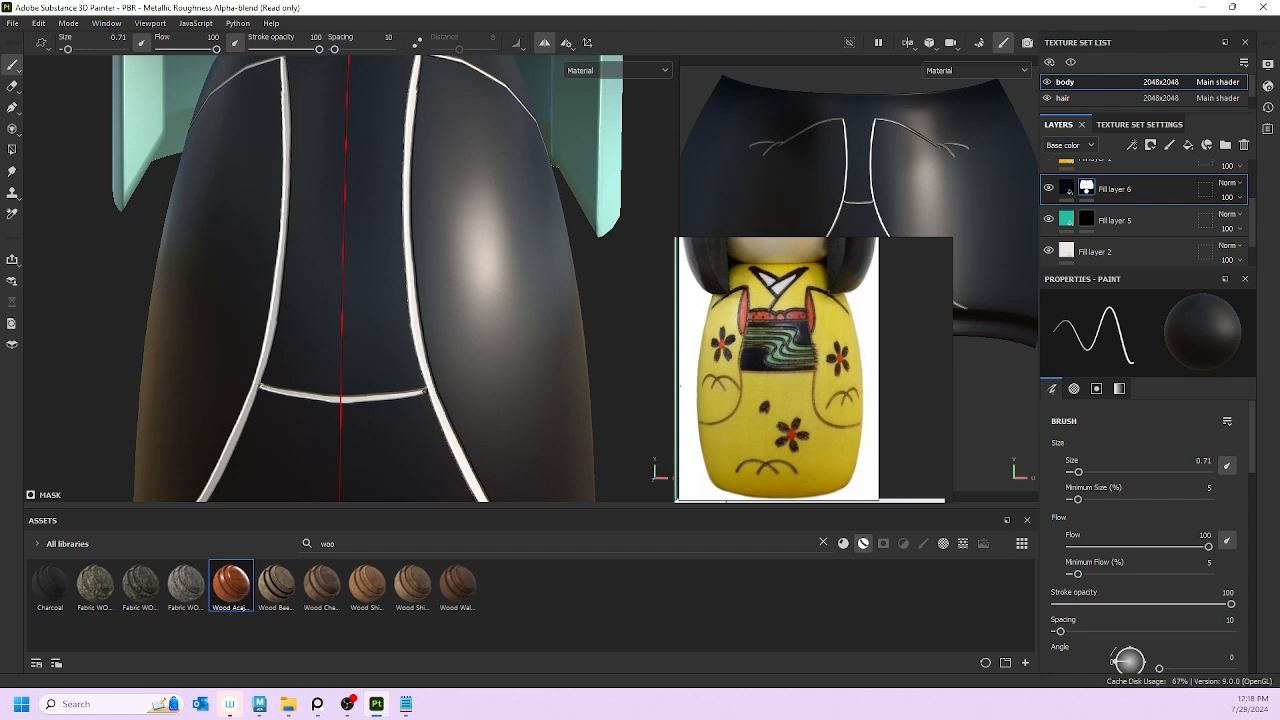
{"action": "key", "text": "x"}
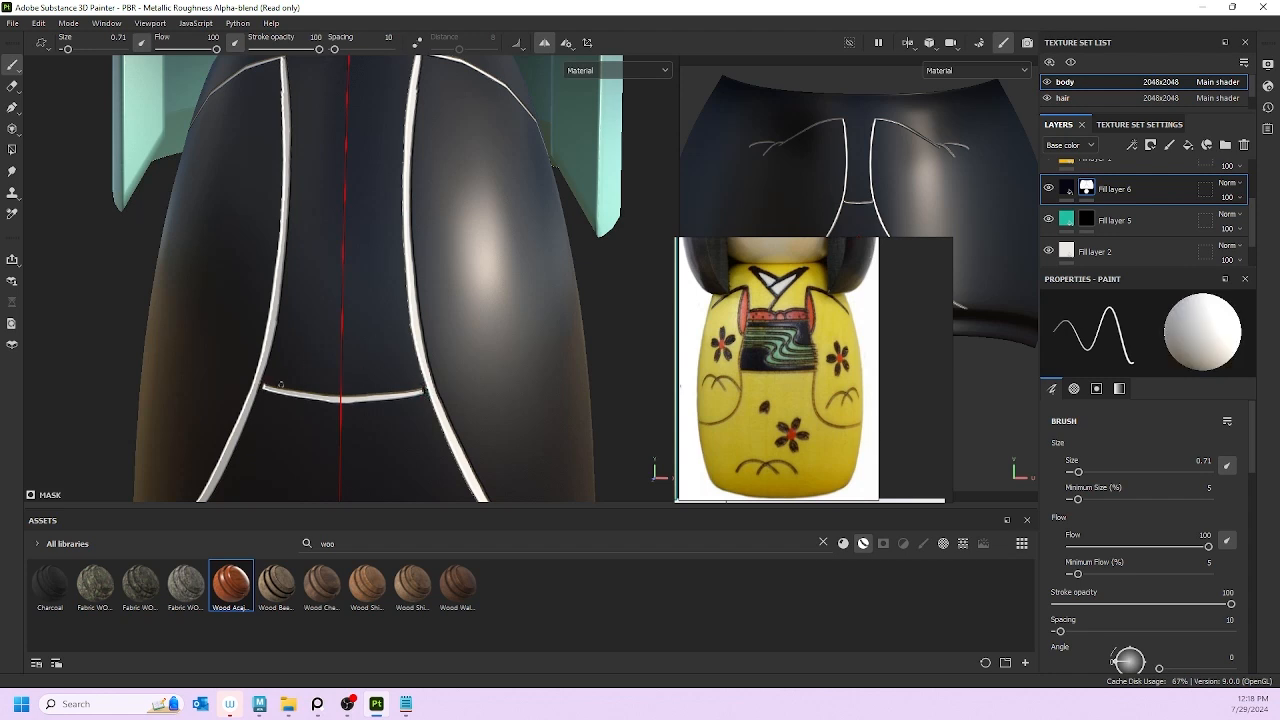
{"action": "key", "text": "x"}
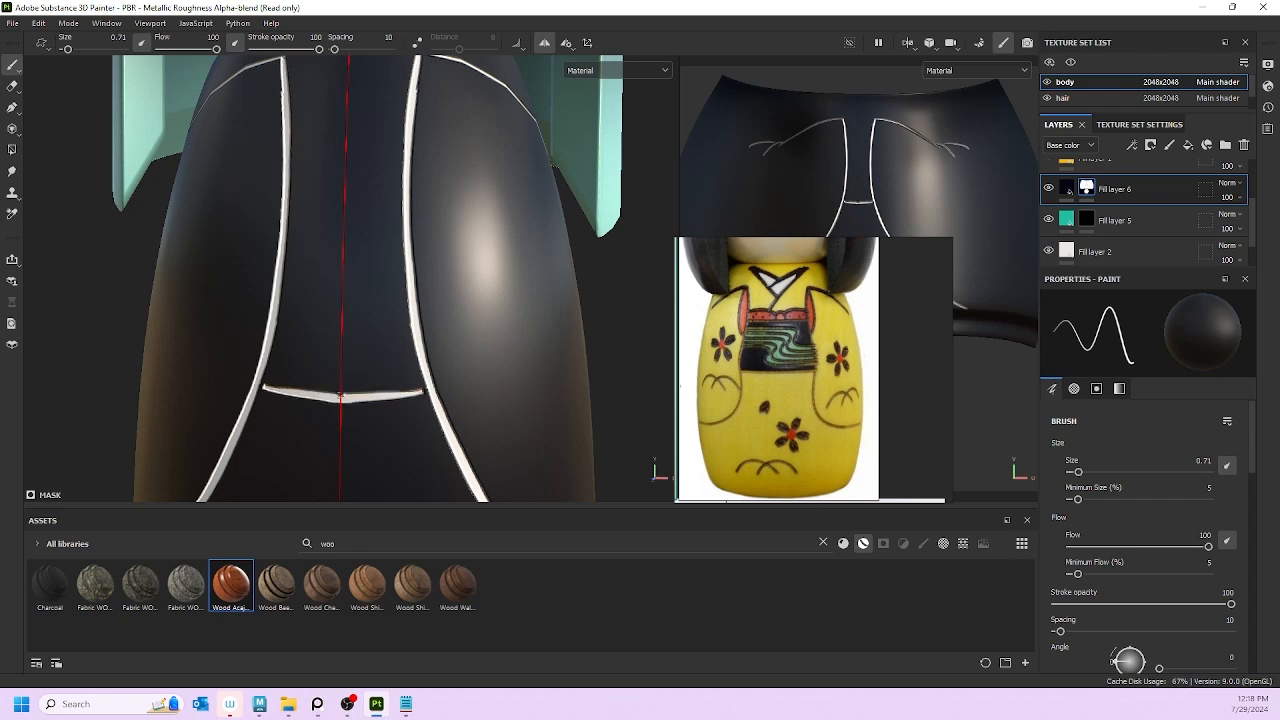
{"action": "key", "text": "ctrl+z"}
{"action": "mouse_move", "coordinate": [421, 394]}
{"action": "left_mouse_down"}
{"action": "mouse_move", "coordinate": [358, 400]}
{"action": "mouse_move", "coordinate": [371, 400]}
{"action": "left_mouse_up"}
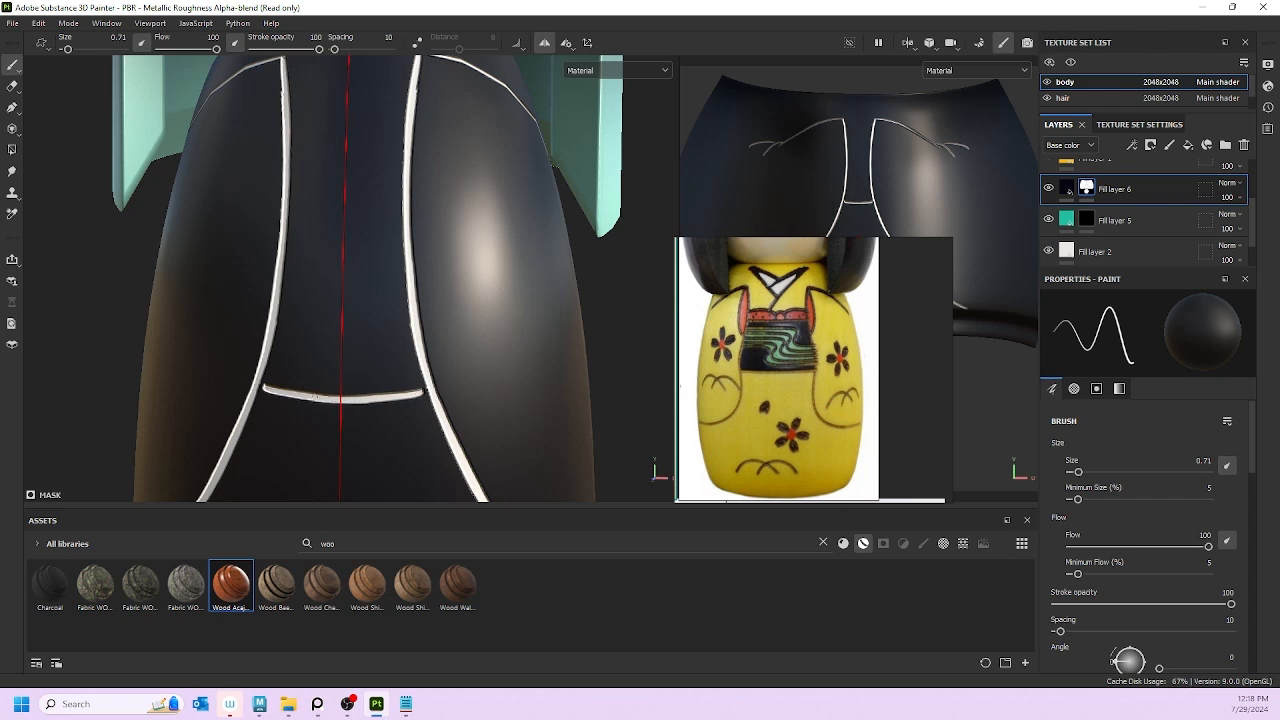
{"action": "left_click_drag", "start_coordinate": [416, 395], "coordinate": [362, 400]}
{"action": "key", "text": "ctrl+z"}
{"action": "left_click_drag", "start_coordinate": [419, 394], "coordinate": [349, 402]}
{"action": "key", "text": "ctrl+z"}
{"action": "left_click_drag", "start_coordinate": [268, 392], "coordinate": [330, 399]}
Step: Try thin white lines across and below the waist at brush size 0.1, undoing both
{"action": "scroll", "coordinate": [486, 407], "scroll_direction": "down", "scroll_amount": 5}
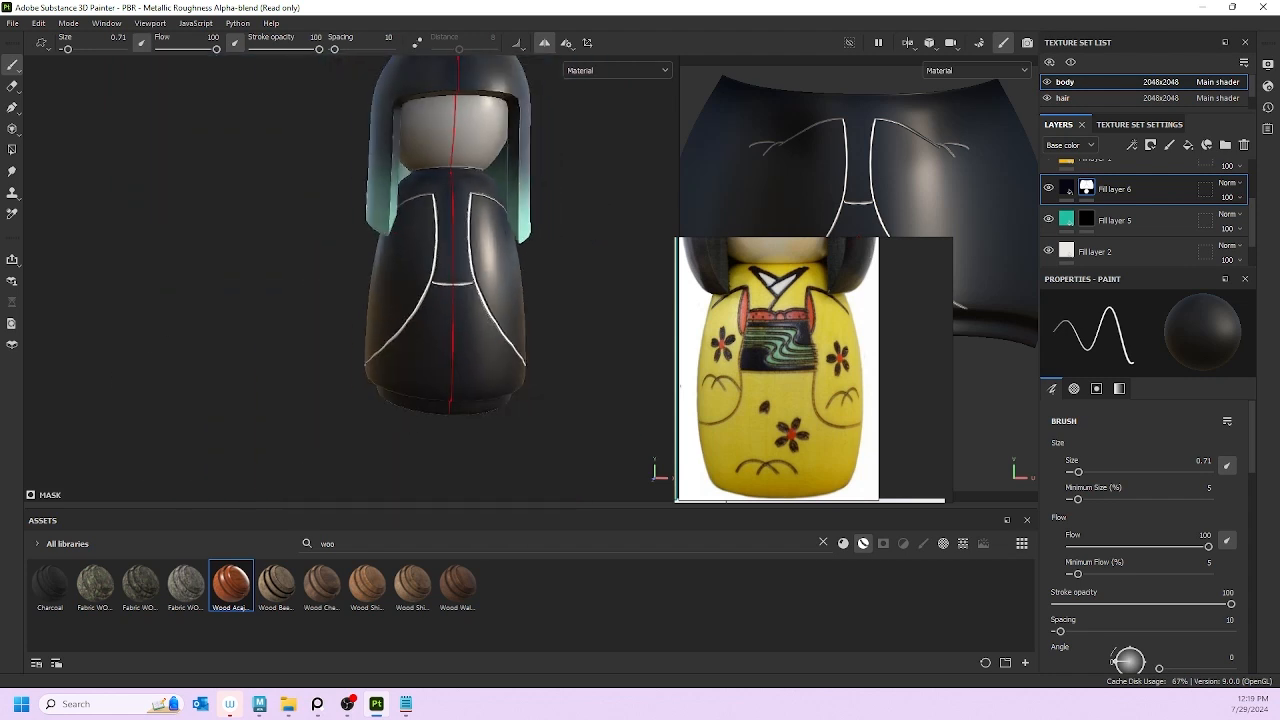
{"action": "scroll", "coordinate": [601, 212], "scroll_direction": "up", "scroll_amount": 5}
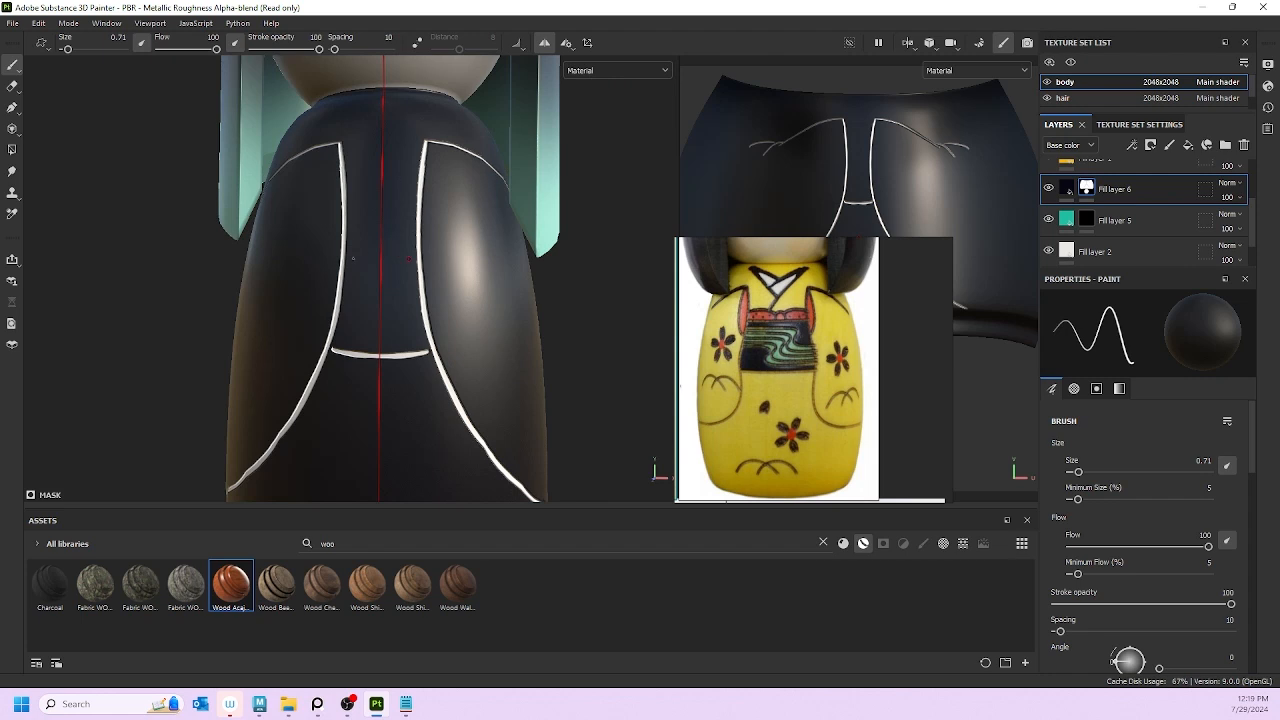
{"action": "left_click_drag", "start_coordinate": [343, 257], "coordinate": [410, 265]}
{"action": "scroll", "coordinate": [434, 251], "scroll_direction": "down", "scroll_amount": 4}
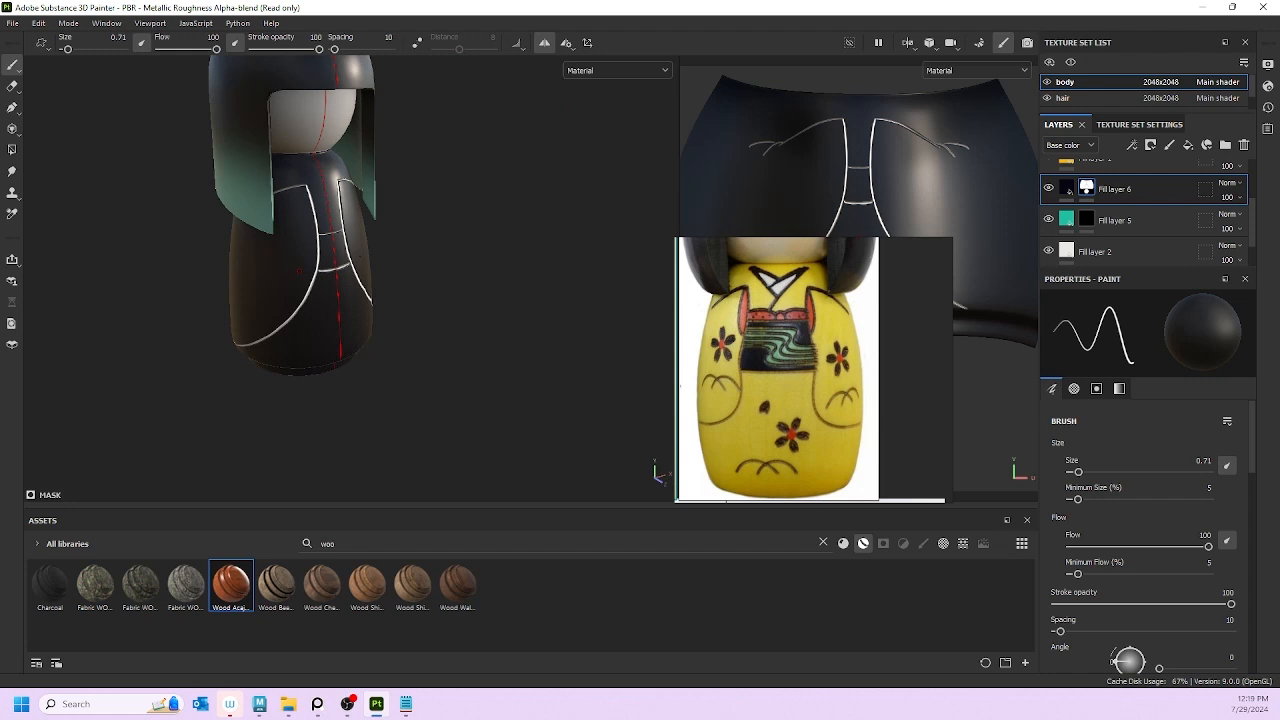
{"action": "scroll", "coordinate": [298, 270], "scroll_direction": "up", "scroll_amount": 5}
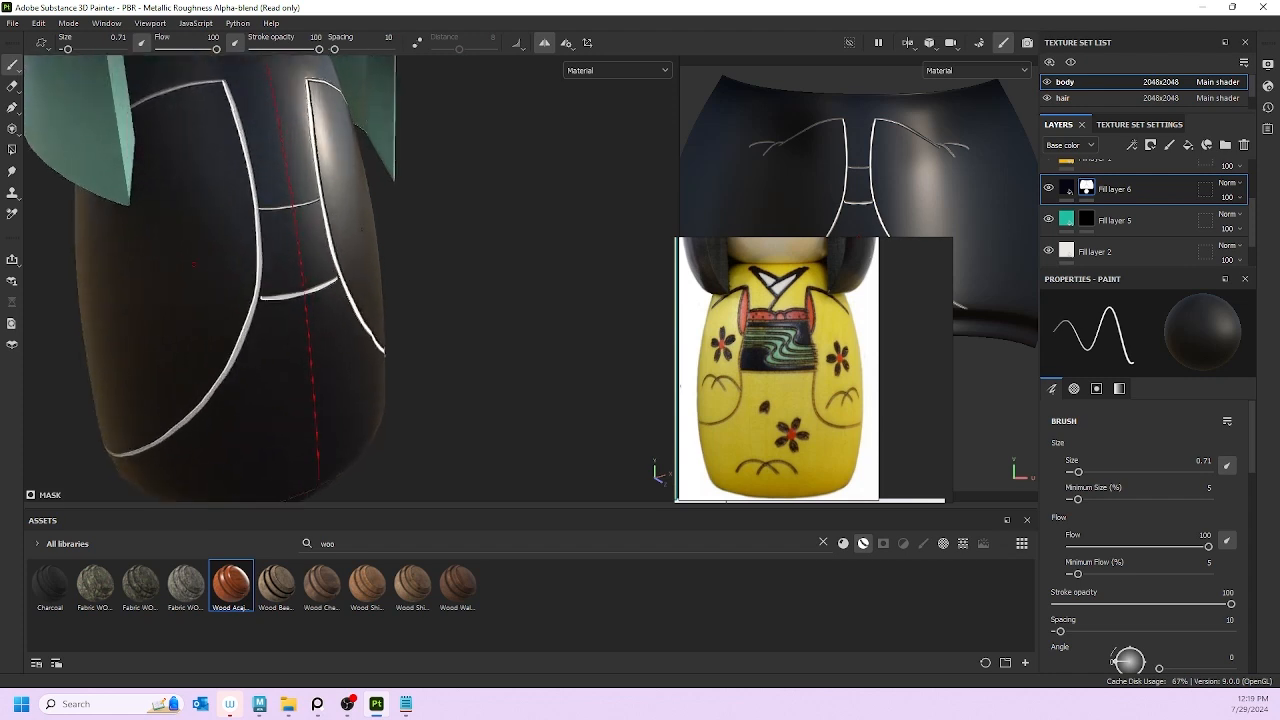
{"action": "scroll", "coordinate": [367, 222], "scroll_direction": "down", "scroll_amount": 5}
{"action": "left_click_drag", "start_coordinate": [394, 240], "coordinate": [360, 243], "text": "alt"}
{"action": "scroll", "coordinate": [343, 218], "scroll_direction": "up", "scroll_amount": 3}
{"action": "key", "text": "bracketleft"}
{"action": "middle_click_drag", "start_coordinate": [345, 147], "coordinate": [344, 187], "text": "alt"}
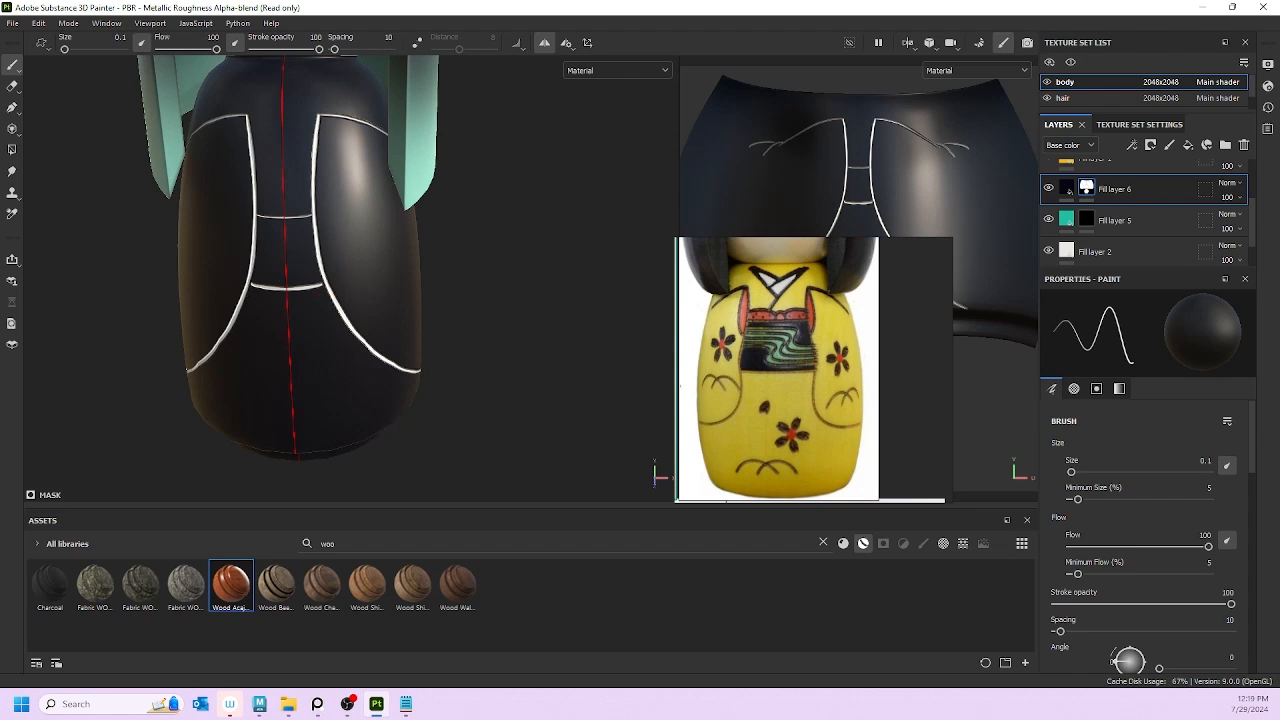
{"action": "key", "text": "ctrl+z"}
{"action": "left_click_drag", "start_coordinate": [249, 293], "coordinate": [286, 298]}
{"action": "key", "text": "ctrl+z"}
Step: At brush size 0.52, test a thin white line across the body and undo it
{"action": "key", "text": "bracketright"}
{"action": "key", "text": "bracketright"}
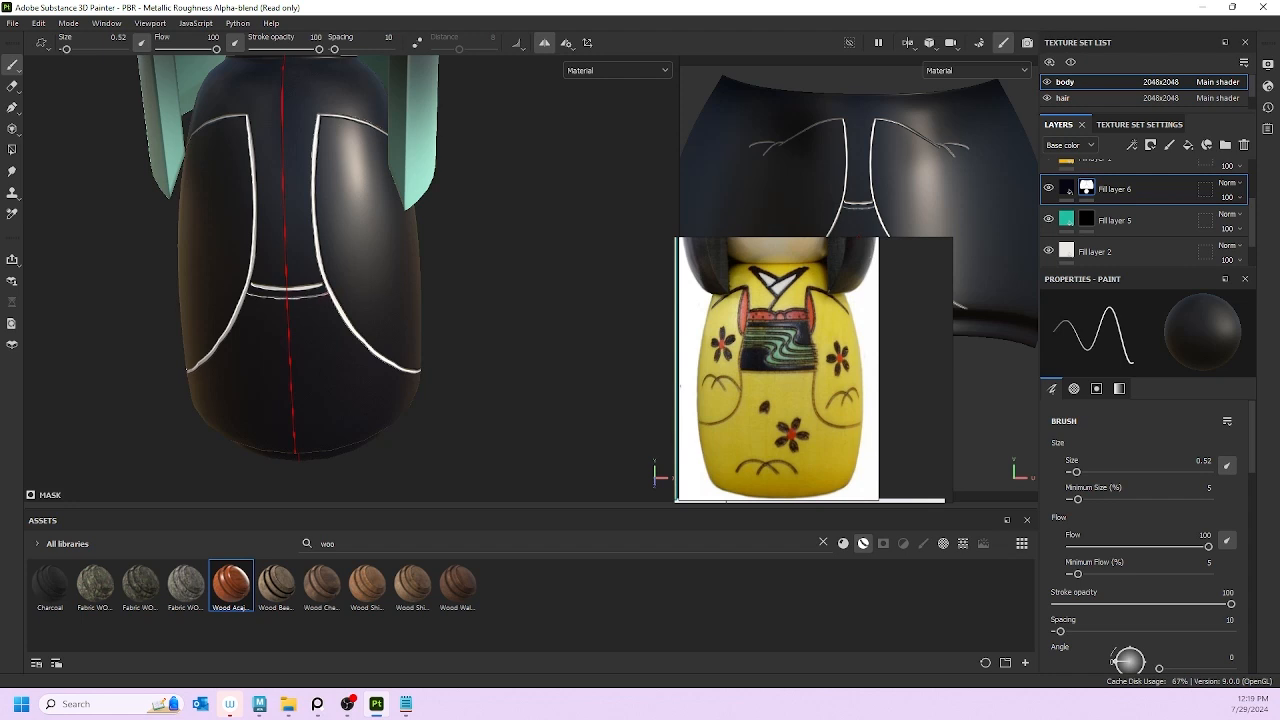
{"action": "scroll", "coordinate": [273, 251], "scroll_direction": "down", "scroll_amount": 5}
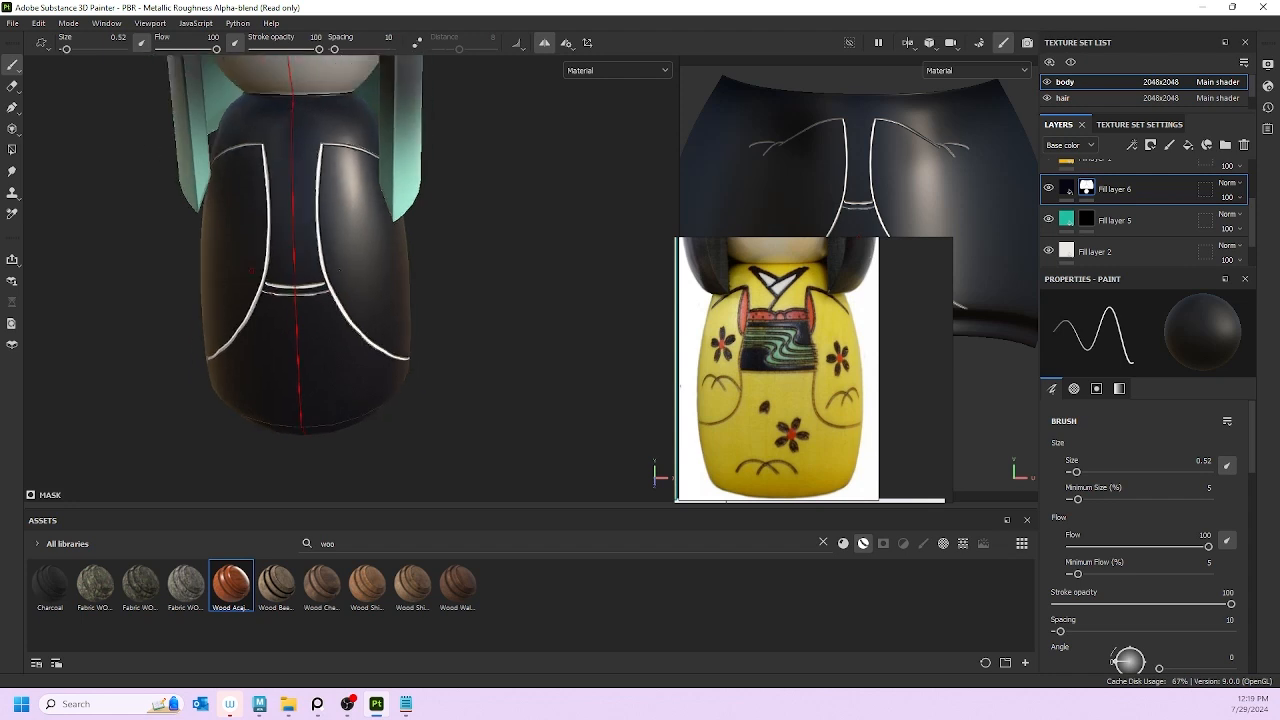
{"action": "scroll", "coordinate": [298, 221], "scroll_direction": "down", "scroll_amount": 3}
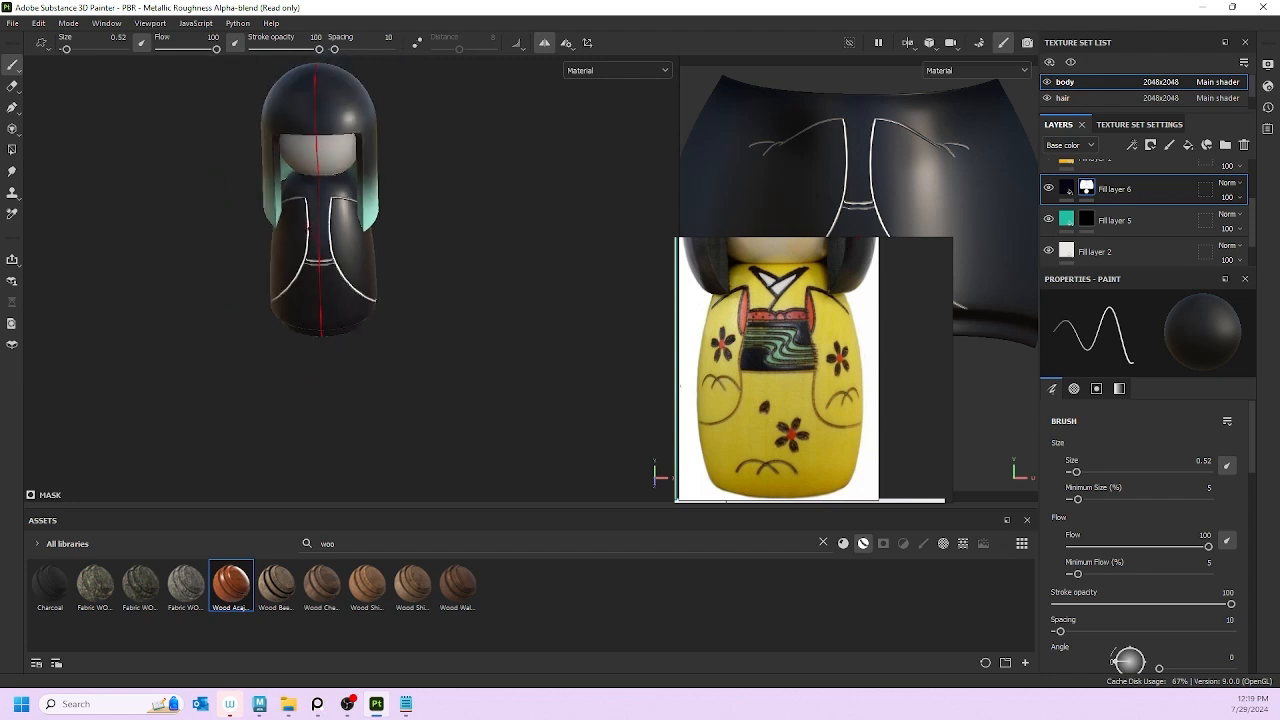
{"action": "mouse_move", "coordinate": [300, 223]}
{"action": "left_mouse_down", "text": "alt"}
{"action": "mouse_move", "coordinate": [463, 240]}
{"action": "mouse_move", "coordinate": [254, 204]}
{"action": "mouse_move", "coordinate": [284, 210]}
{"action": "left_mouse_up", "text": "alt"}
{"action": "scroll", "coordinate": [322, 219], "scroll_direction": "up", "scroll_amount": 4}
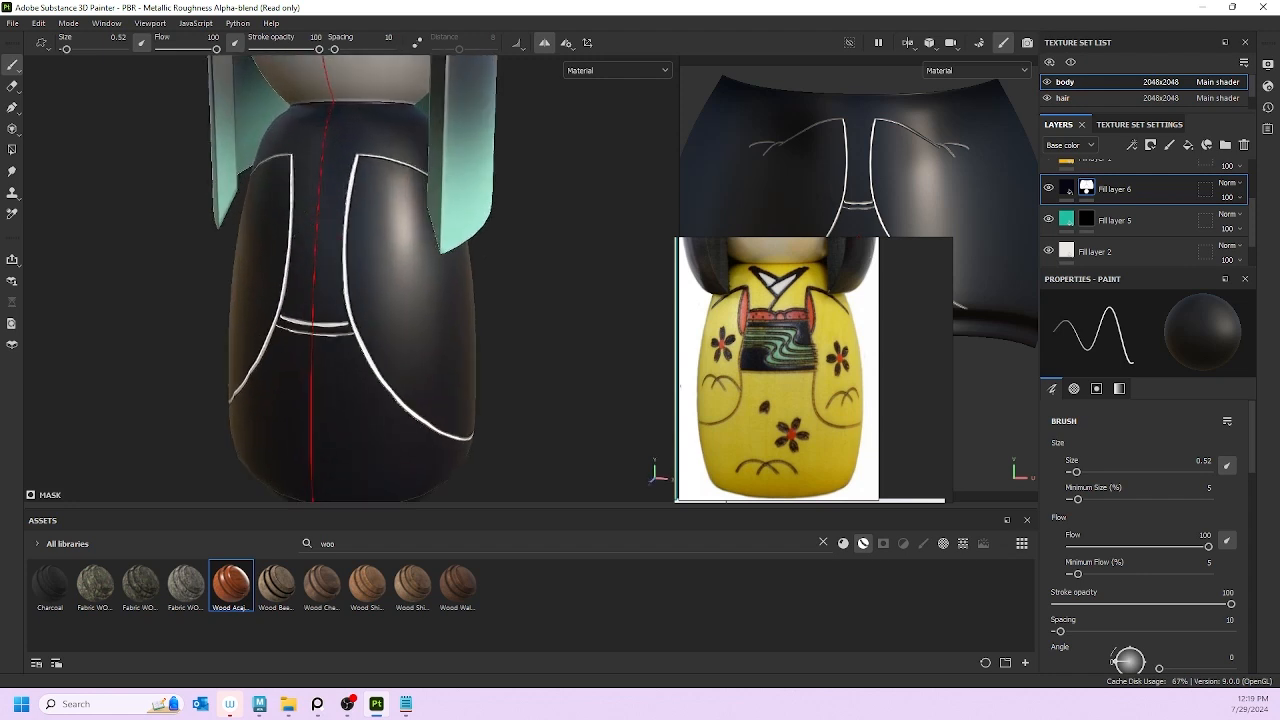
{"action": "left_click_drag", "start_coordinate": [291, 233], "coordinate": [344, 240]}
{"action": "key", "text": "ctrl+z"}
{"action": "key", "text": "ctrl+z"}
{"action": "key", "text": "ctrl+z"}
{"action": "key", "text": "ctrl+z"}
Step: Remove the upper stroke and paint the lower white stripe from its left end beneath the waist band
{"action": "left_click_drag", "start_coordinate": [278, 308], "coordinate": [382, 302], "text": "alt"}
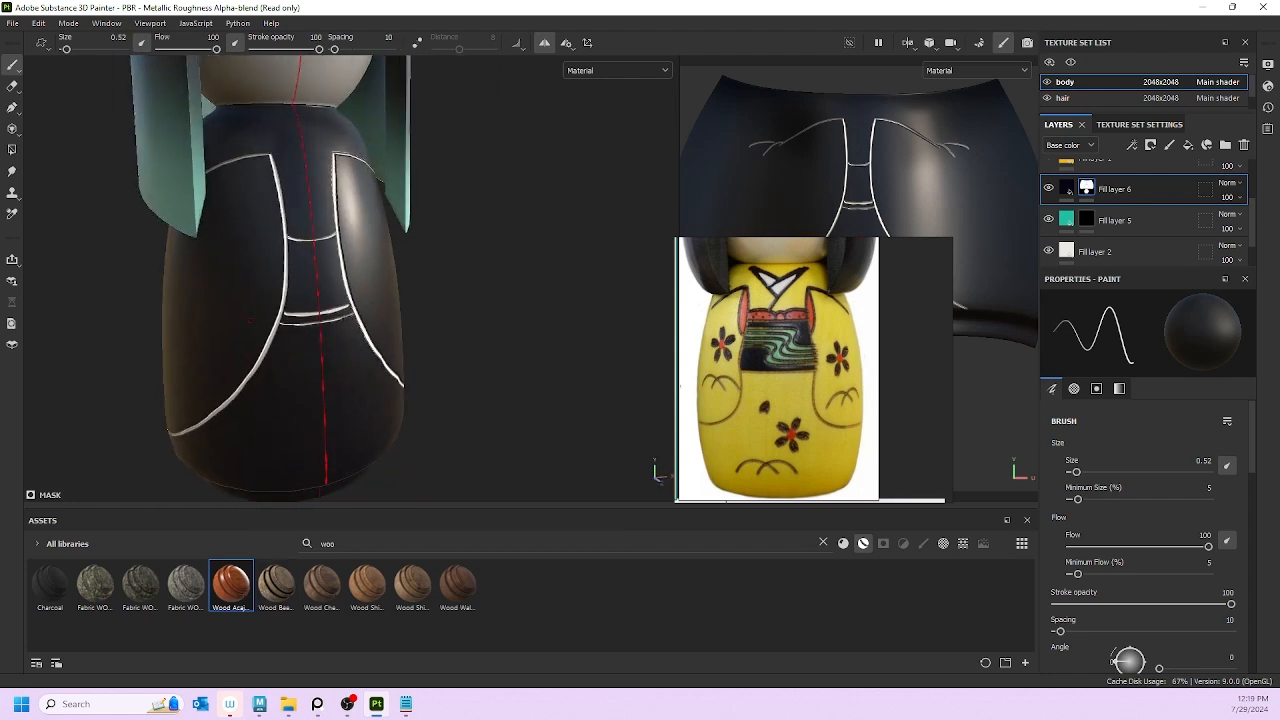
{"action": "scroll", "coordinate": [352, 226], "scroll_direction": "up", "scroll_amount": 4}
{"action": "key", "text": "ctrl+z"}
{"action": "left_click_drag", "start_coordinate": [315, 245], "coordinate": [383, 281], "text": "alt"}
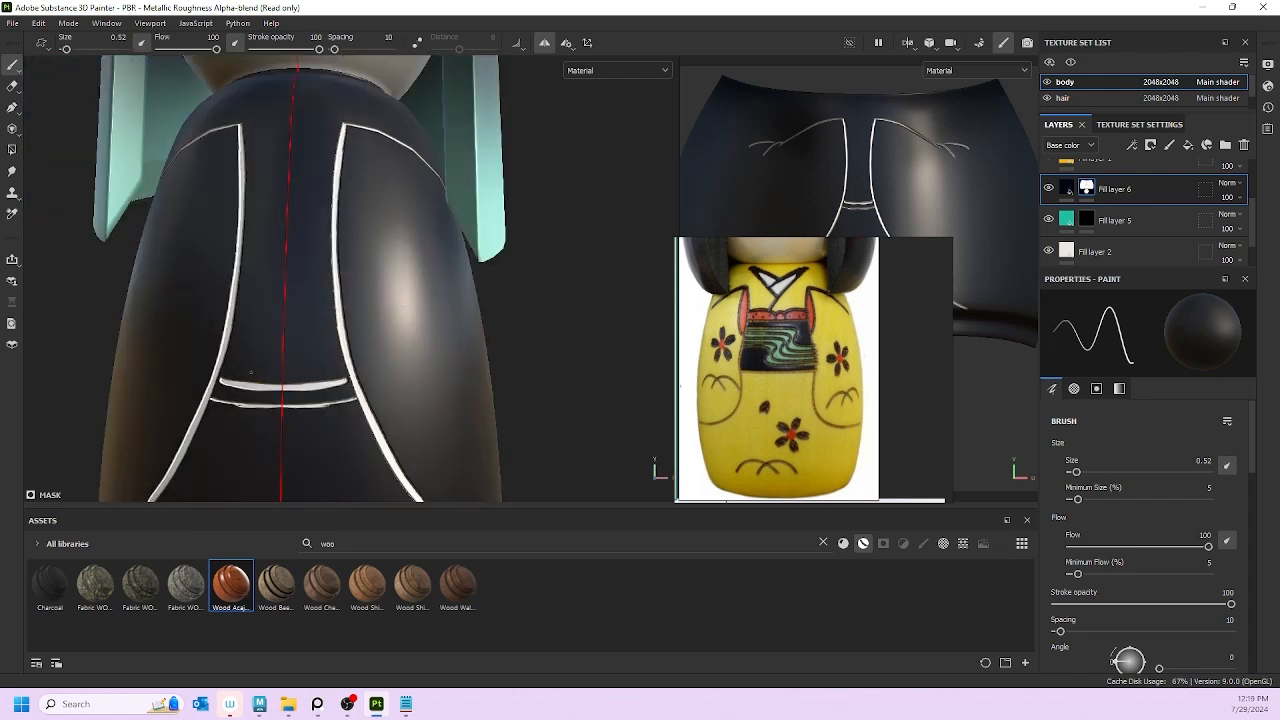
{"action": "left_click_drag", "start_coordinate": [210, 400], "coordinate": [280, 406]}
{"action": "right_click_drag", "start_coordinate": [757, 321], "coordinate": [495, 420]}
{"action": "scroll", "coordinate": [938, 173], "scroll_direction": "up", "scroll_amount": 6}
{"action": "scroll", "coordinate": [737, 220], "scroll_direction": "up", "scroll_amount": 4}
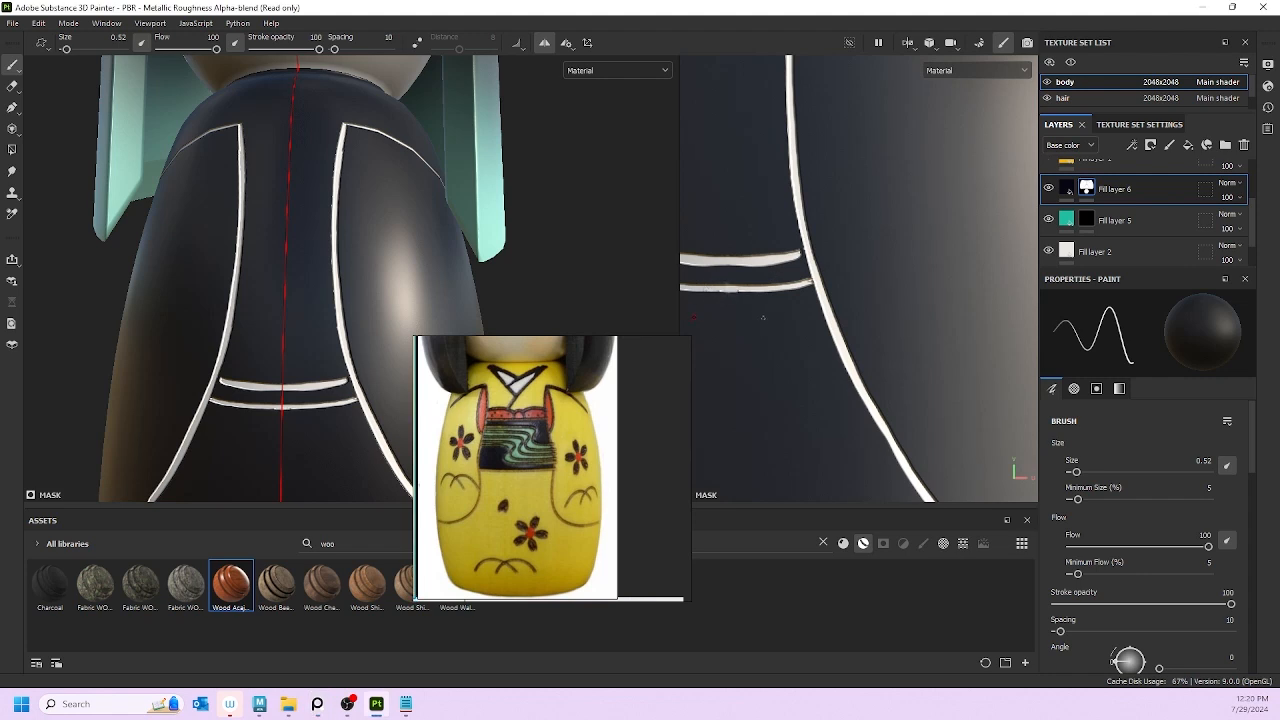
Step: Brighten the bottom edge of the lower white stripe near the kimono hem
{"action": "middle_click_drag", "start_coordinate": [760, 320], "coordinate": [846, 318]}
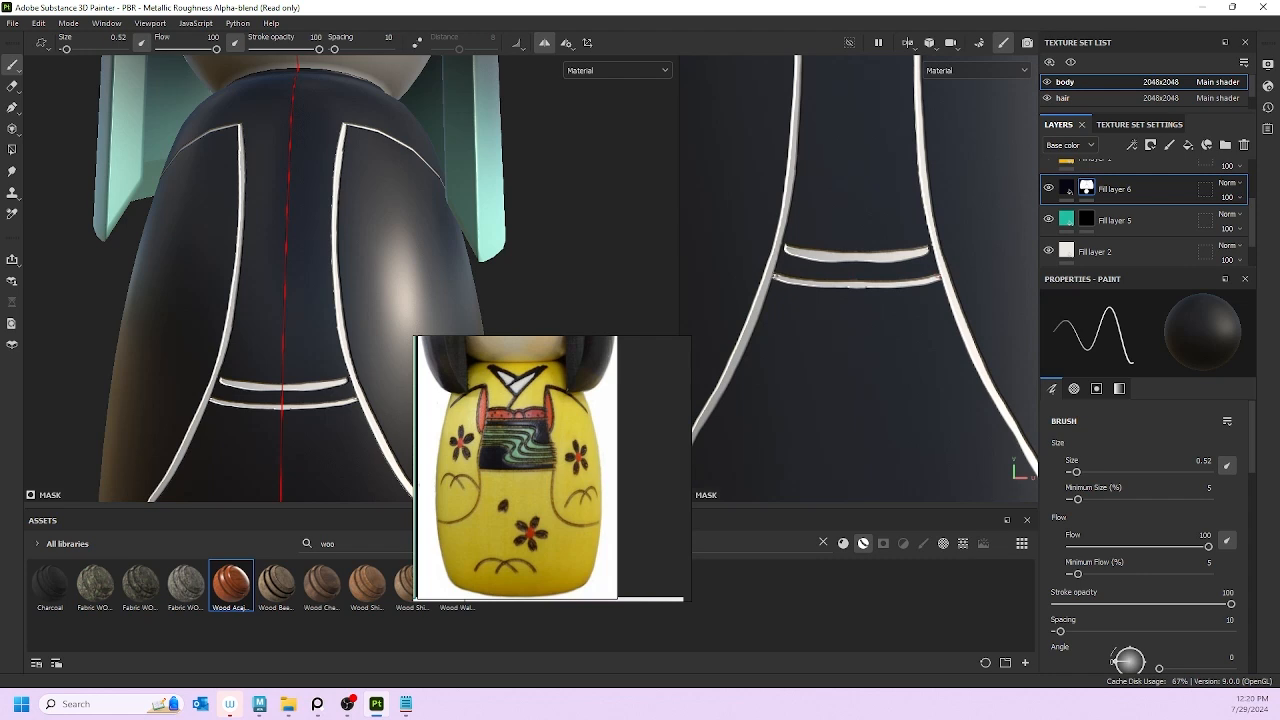
{"action": "left_click_drag", "start_coordinate": [829, 285], "coordinate": [859, 285]}
{"action": "scroll", "coordinate": [778, 400], "scroll_direction": "down", "scroll_amount": 7}
{"action": "scroll", "coordinate": [771, 339], "scroll_direction": "up", "scroll_amount": 5}
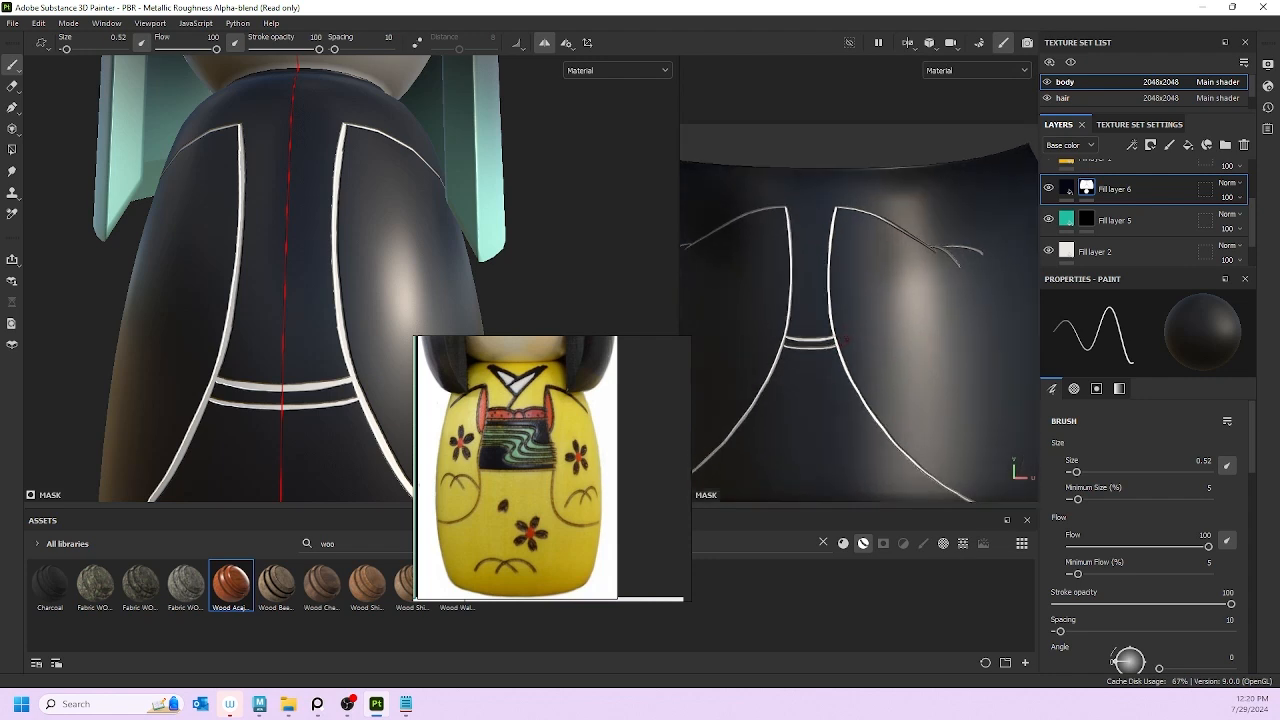
{"action": "scroll", "coordinate": [768, 340], "scroll_direction": "up", "scroll_amount": 2}
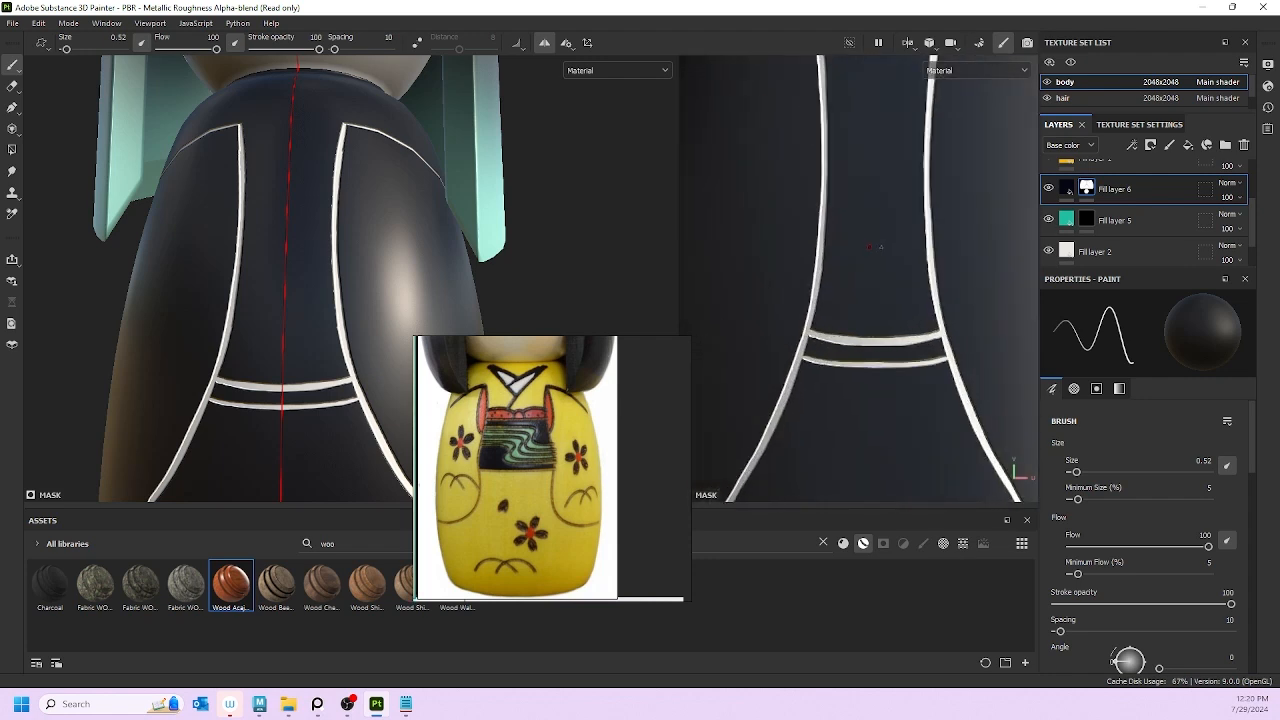
Step: Pan to the upper curved lines and orbit the doll to a more frontal view
{"action": "middle_click_drag", "start_coordinate": [883, 269], "coordinate": [897, 396]}
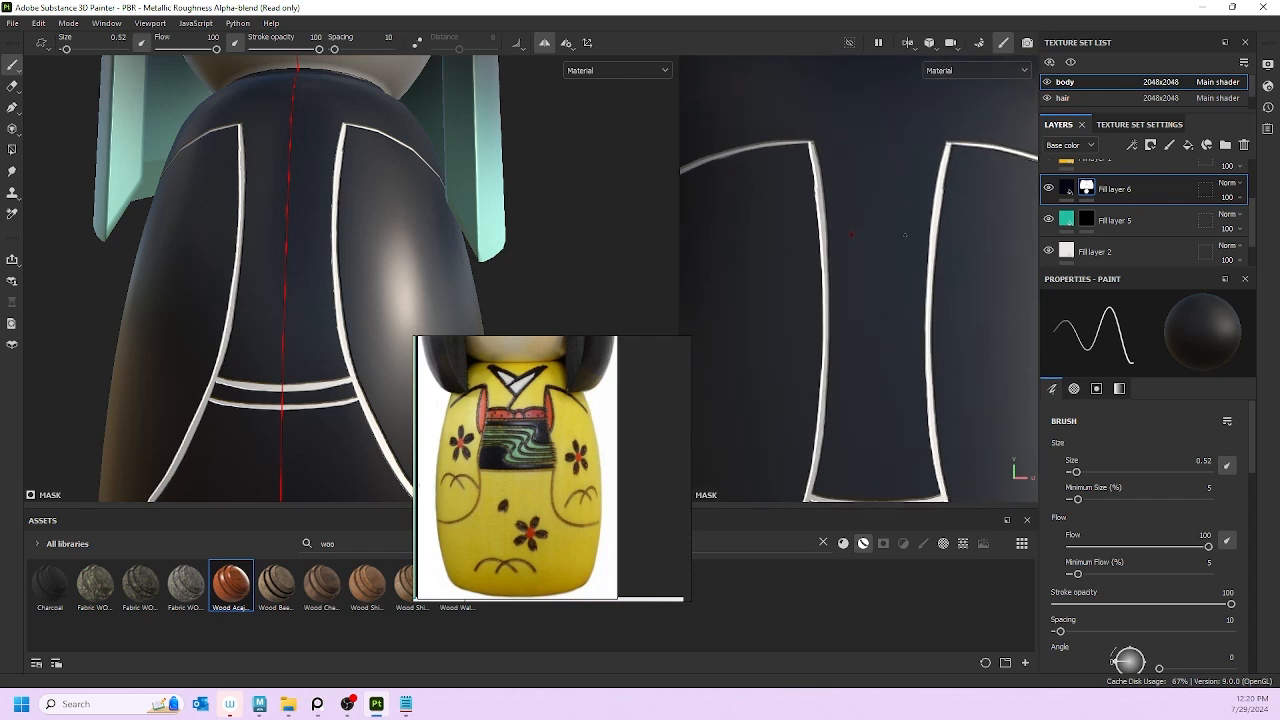
{"action": "mouse_move", "coordinate": [885, 283]}
{"action": "middle_mouse_down", "text": "alt"}
{"action": "mouse_move", "coordinate": [886, 249]}
{"action": "mouse_move", "coordinate": [869, 237]}
{"action": "mouse_move", "coordinate": [852, 379]}
{"action": "mouse_move", "coordinate": [851, 280]}
{"action": "mouse_move", "coordinate": [885, 265]}
{"action": "middle_mouse_up", "text": "alt"}
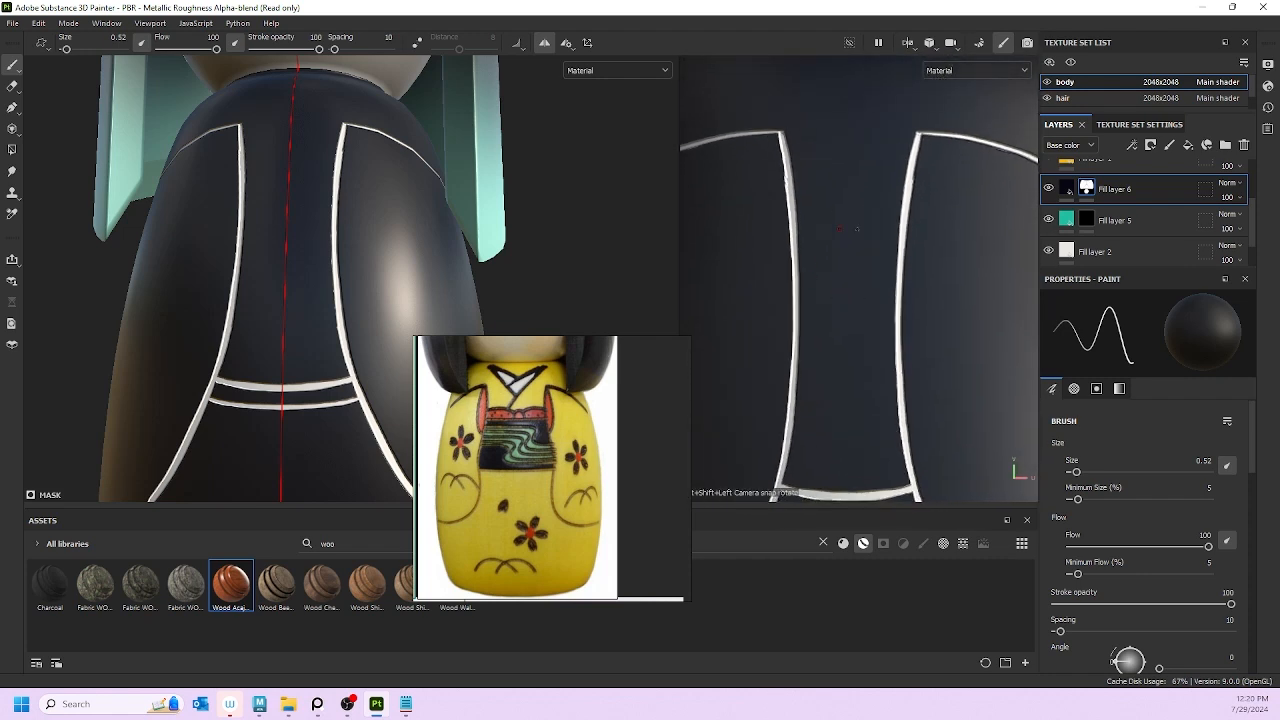
{"action": "mouse_move", "coordinate": [295, 335]}
{"action": "left_mouse_down", "text": "alt"}
{"action": "mouse_move", "coordinate": [306, 426]}
{"action": "mouse_move", "coordinate": [309, 410]}
{"action": "left_mouse_up", "text": "alt"}
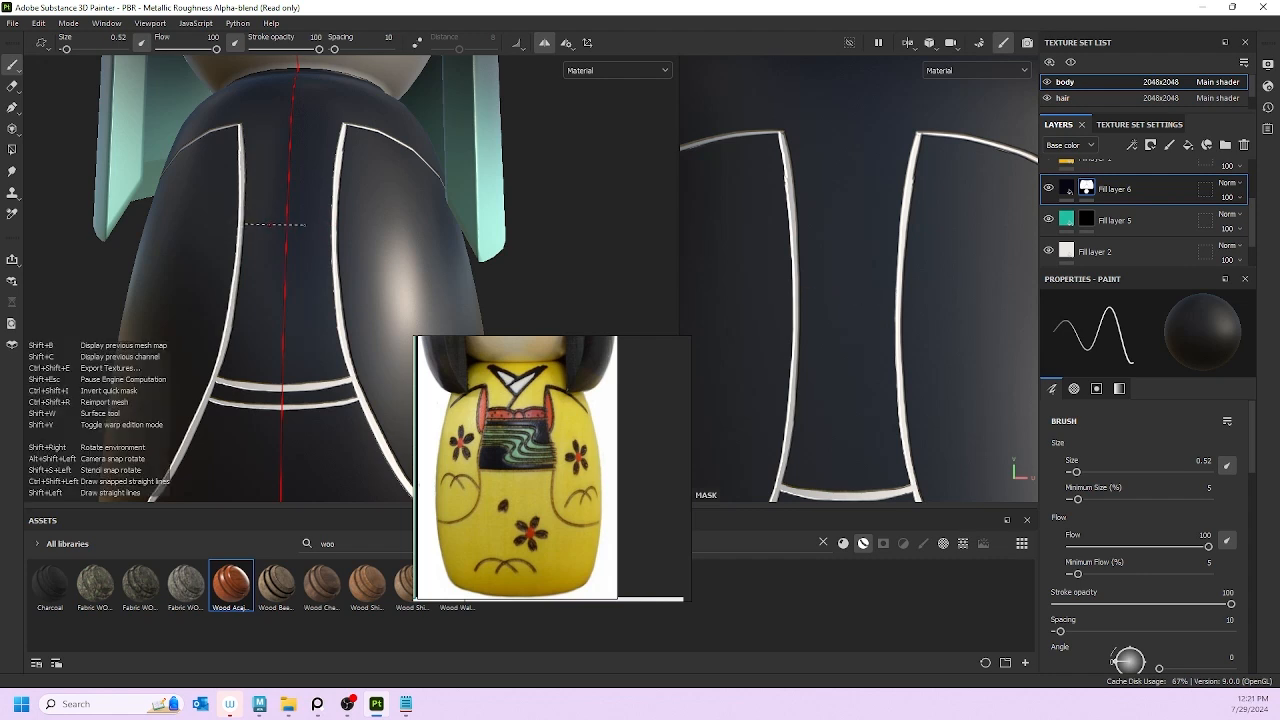
Step: Paint a straight white line between the two curved outlines at brush size 1.75
{"action": "left_click", "coordinate": [332, 225], "text": "shift"}
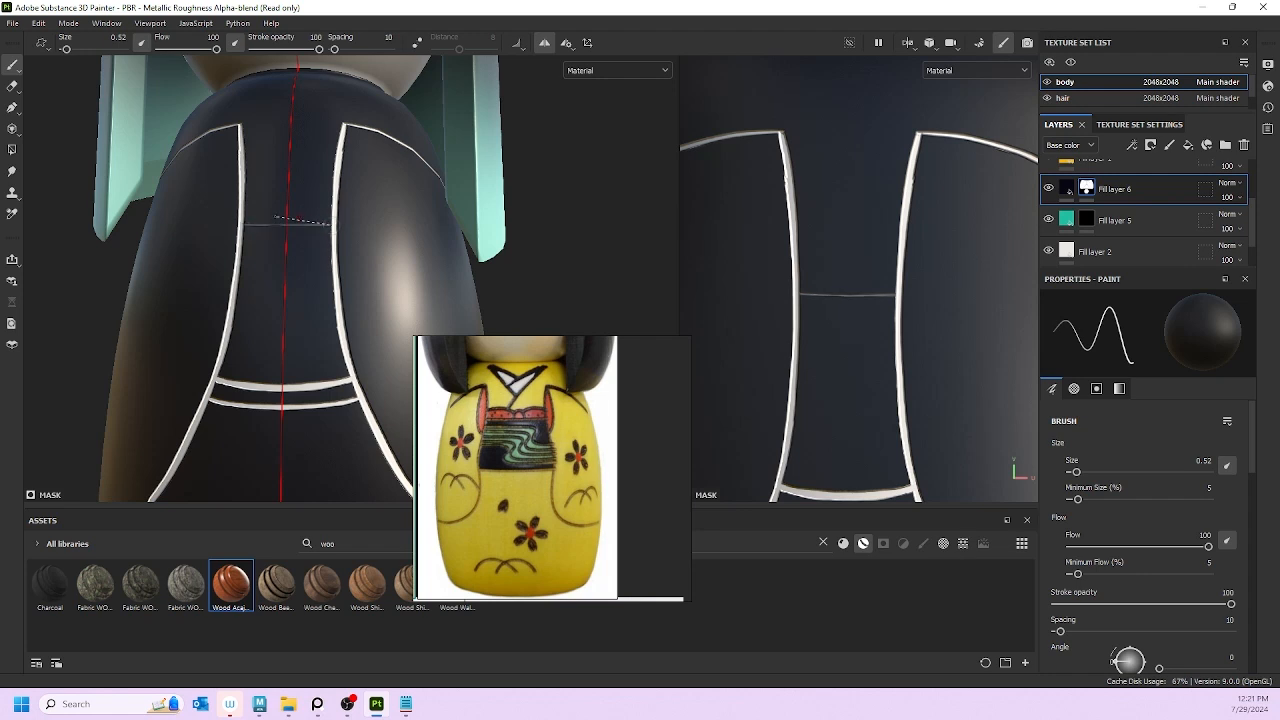
{"action": "key", "text": "bracketright"}
{"action": "key", "text": "bracketright"}
{"action": "key", "text": "bracketright"}
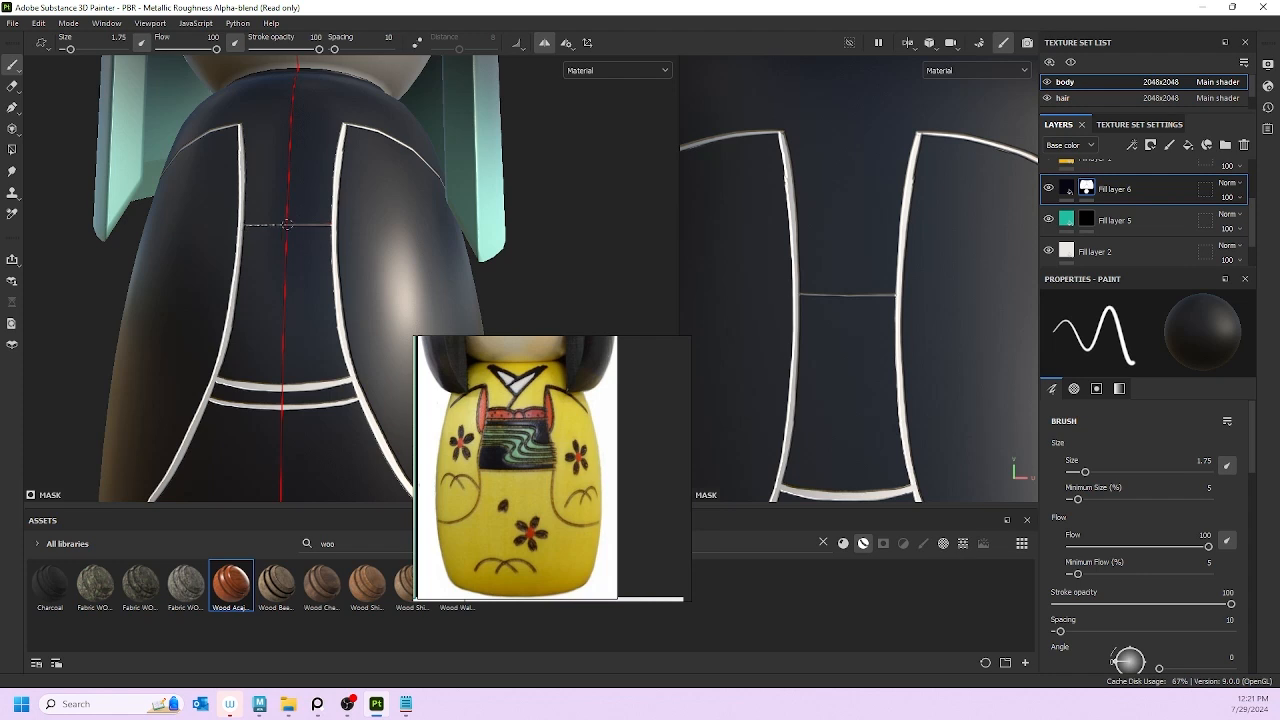
{"action": "left_click", "coordinate": [330, 226], "text": "shift"}
{"action": "left_click", "coordinate": [244, 226], "text": "shift"}
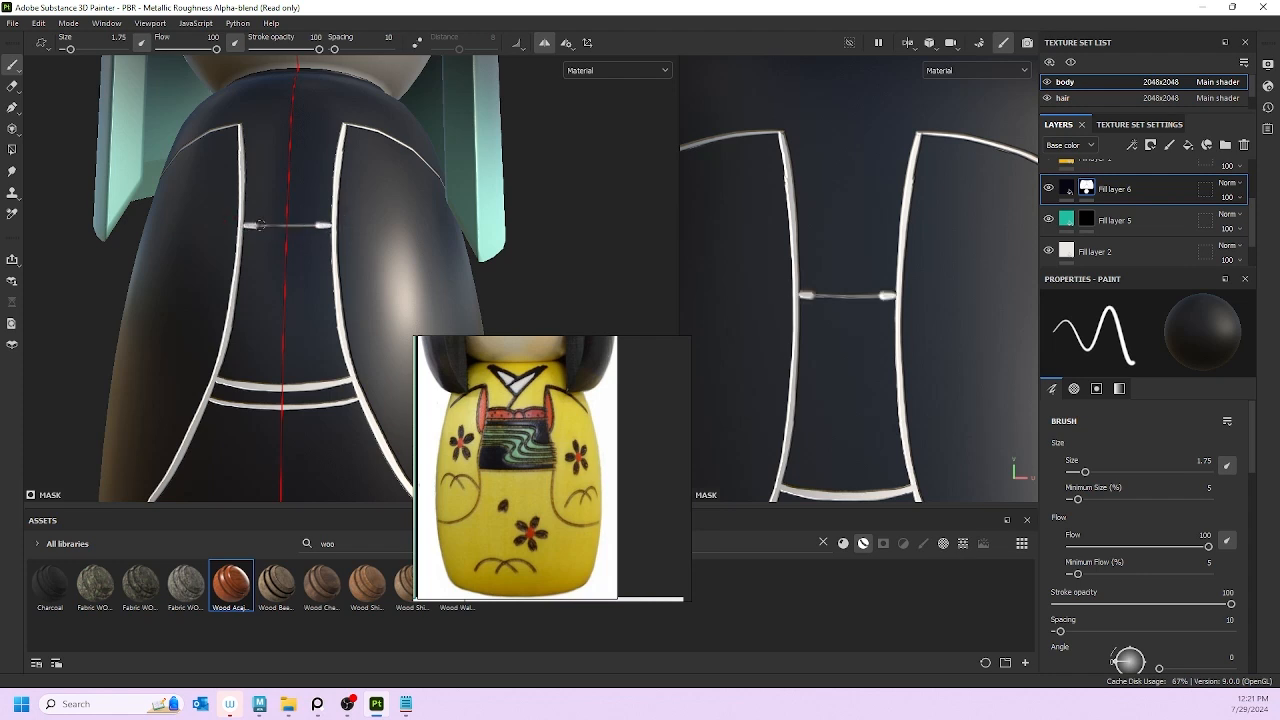
Step: Undo the thick line and repaint it with brush size 0.85, brightening its middle
{"action": "key", "text": "ctrl+z"}
{"action": "key", "text": "bracketleft"}
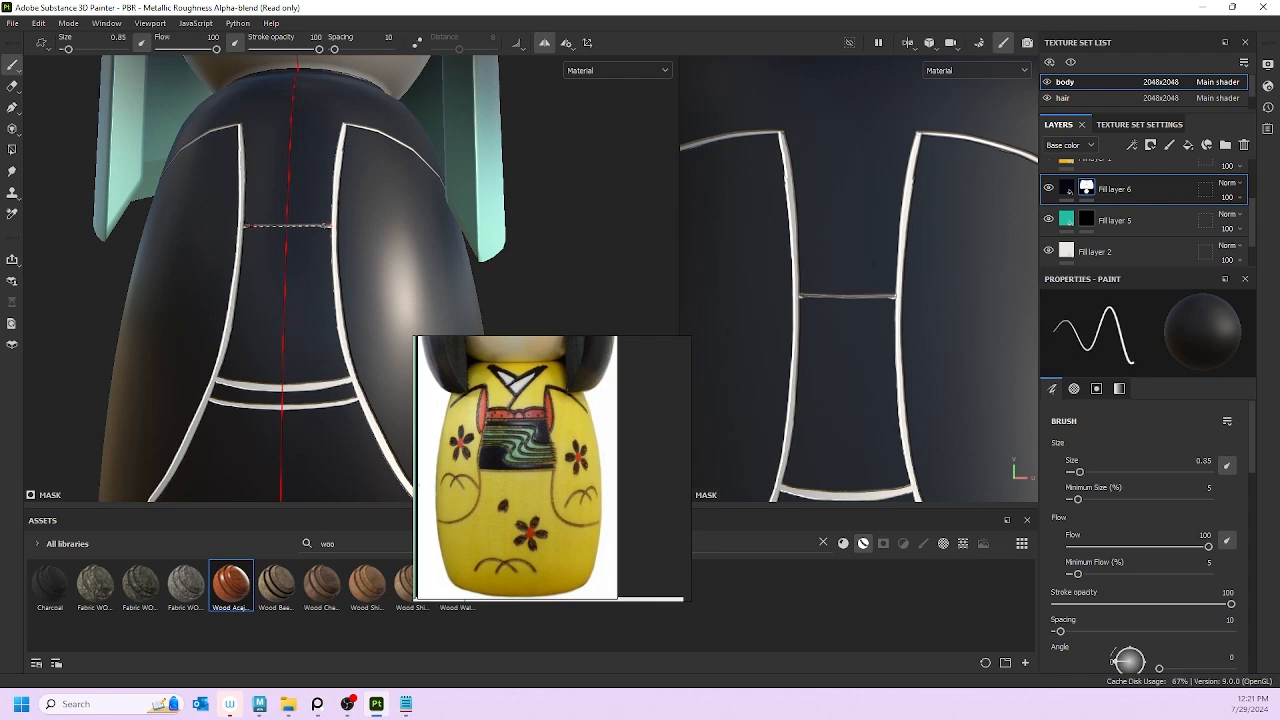
{"action": "left_click", "coordinate": [245, 226], "text": "shift"}
{"action": "mouse_move", "coordinate": [244, 226]}
{"action": "left_mouse_down"}
{"action": "mouse_move", "coordinate": [286, 227]}
{"action": "mouse_move", "coordinate": [247, 226]}
{"action": "left_mouse_up"}
{"action": "left_click_drag", "start_coordinate": [328, 227], "coordinate": [304, 227]}
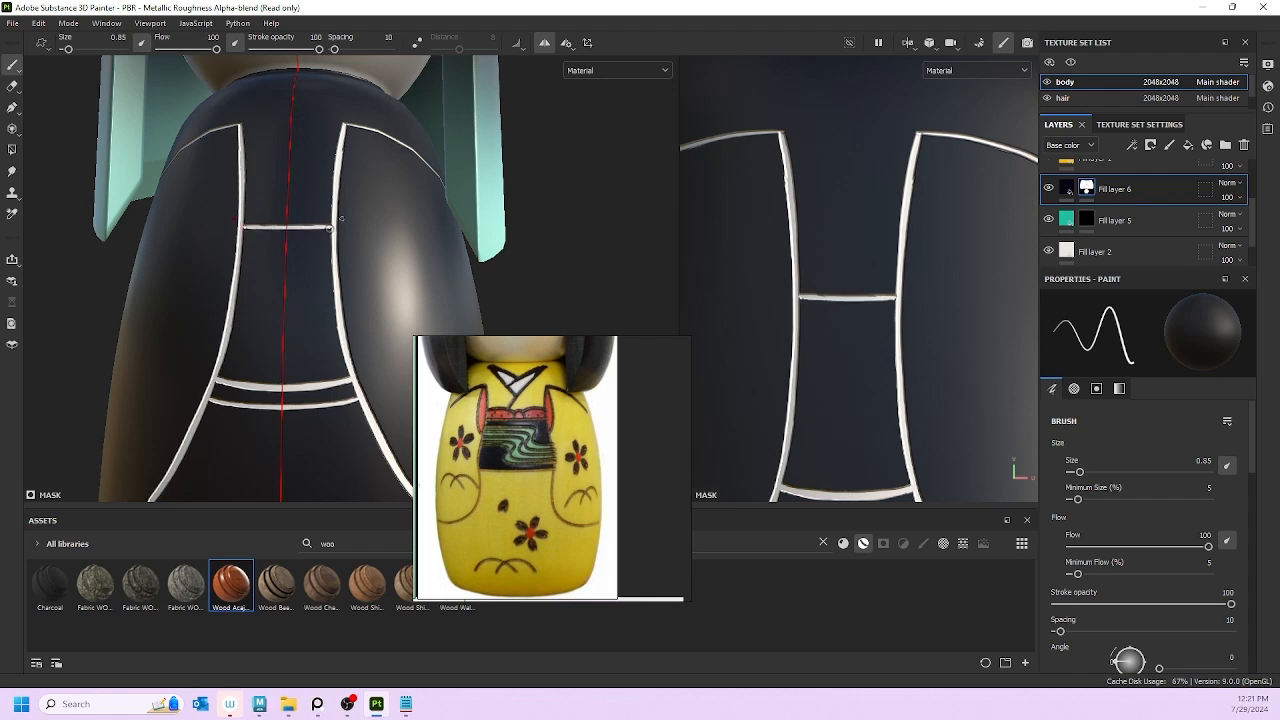
{"action": "scroll", "coordinate": [363, 173], "scroll_direction": "down", "scroll_amount": 8}
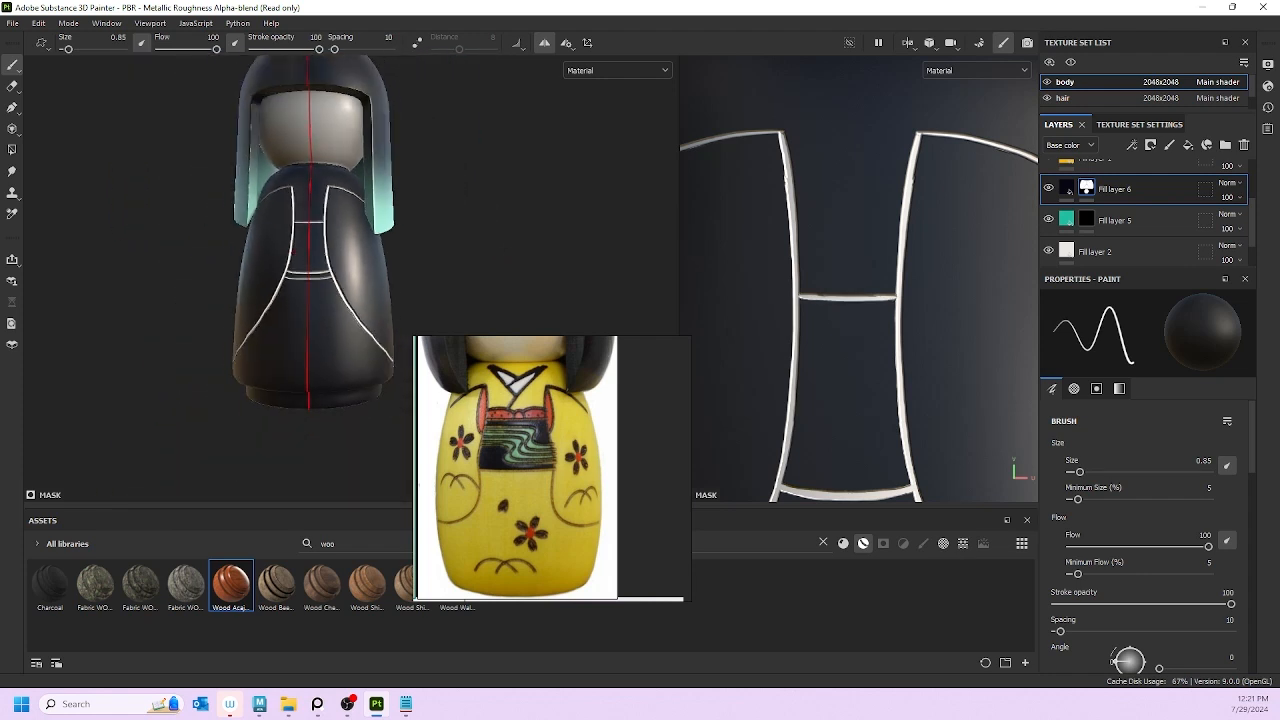
{"action": "left_click_drag", "start_coordinate": [422, 285], "coordinate": [456, 316], "text": "alt"}
{"action": "scroll", "coordinate": [288, 255], "scroll_direction": "up", "scroll_amount": 4}
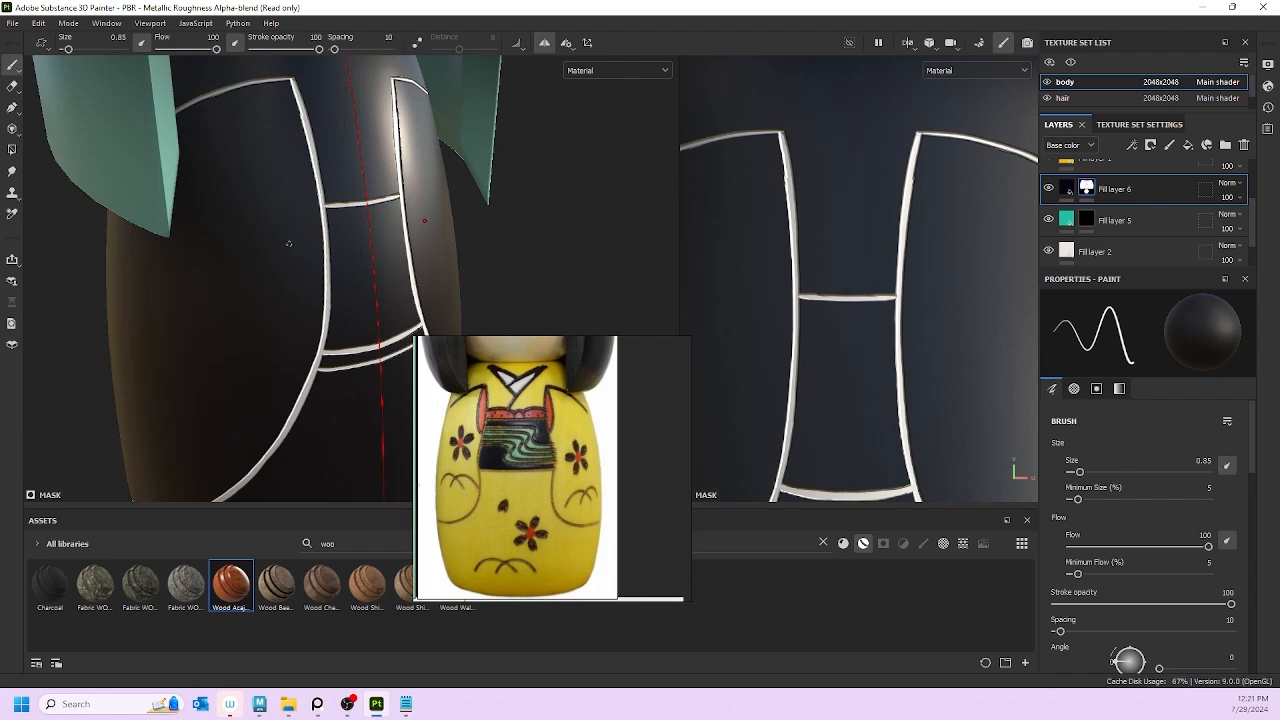
{"action": "left_click_drag", "start_coordinate": [293, 242], "coordinate": [385, 234], "text": "alt"}
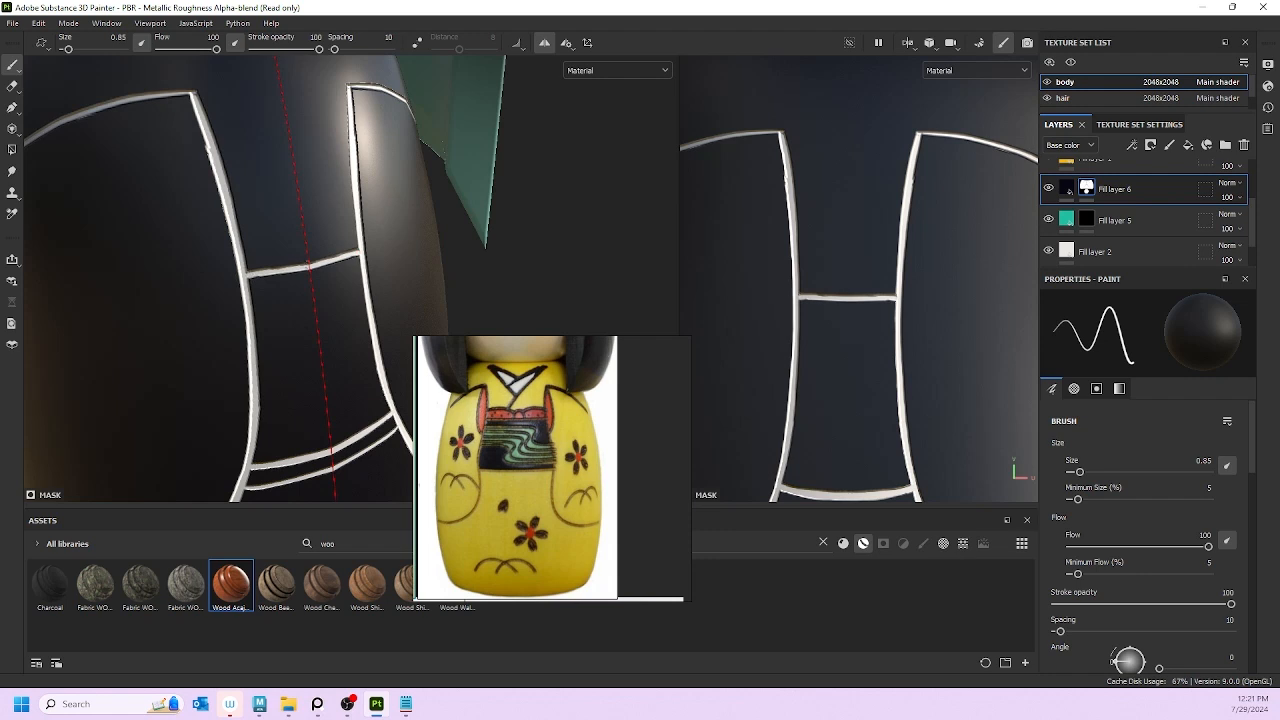
{"action": "left_click", "coordinate": [251, 273], "text": "shift"}
{"action": "left_click_drag", "start_coordinate": [250, 272], "coordinate": [352, 252]}
{"action": "key", "text": "ctrl+z"}
{"action": "right_click_drag", "start_coordinate": [350, 200], "coordinate": [242, 266], "text": "alt"}
{"action": "left_click_drag", "start_coordinate": [242, 266], "coordinate": [283, 240], "text": "alt"}
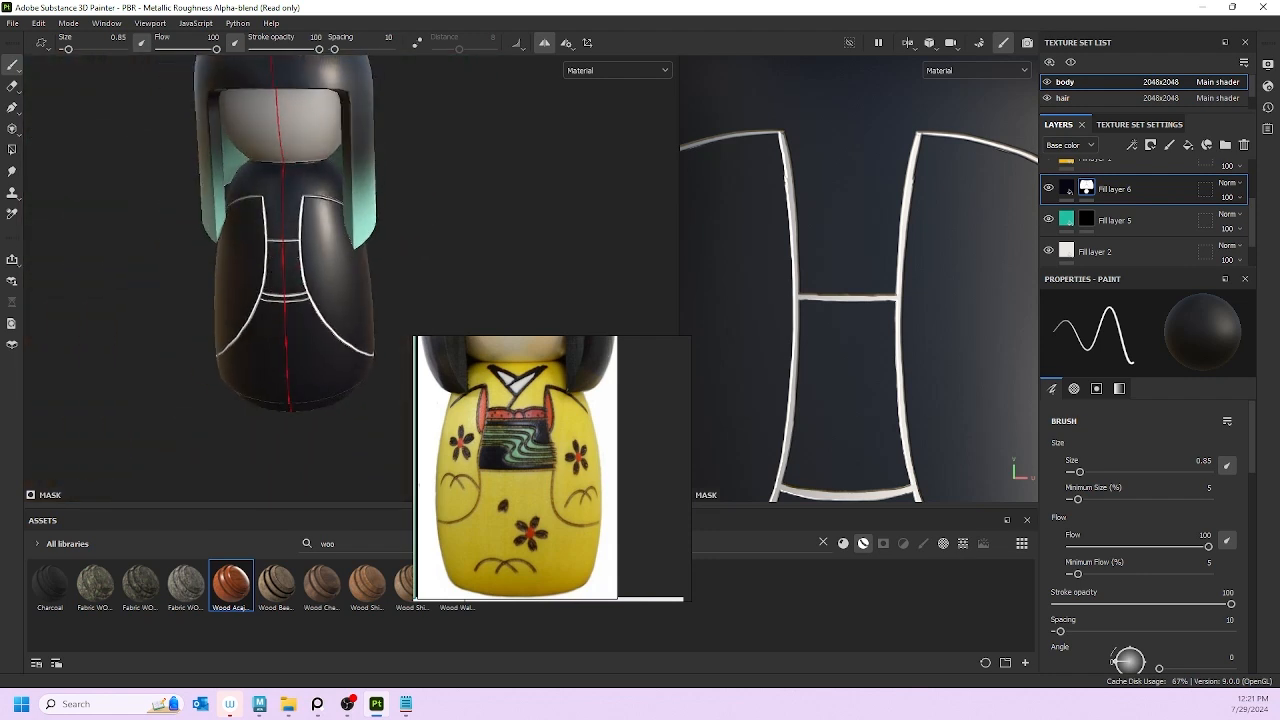
{"action": "right_click_drag", "start_coordinate": [325, 225], "coordinate": [280, 252], "text": "alt"}
{"action": "left_click_drag", "start_coordinate": [280, 252], "coordinate": [180, 251], "text": "alt"}
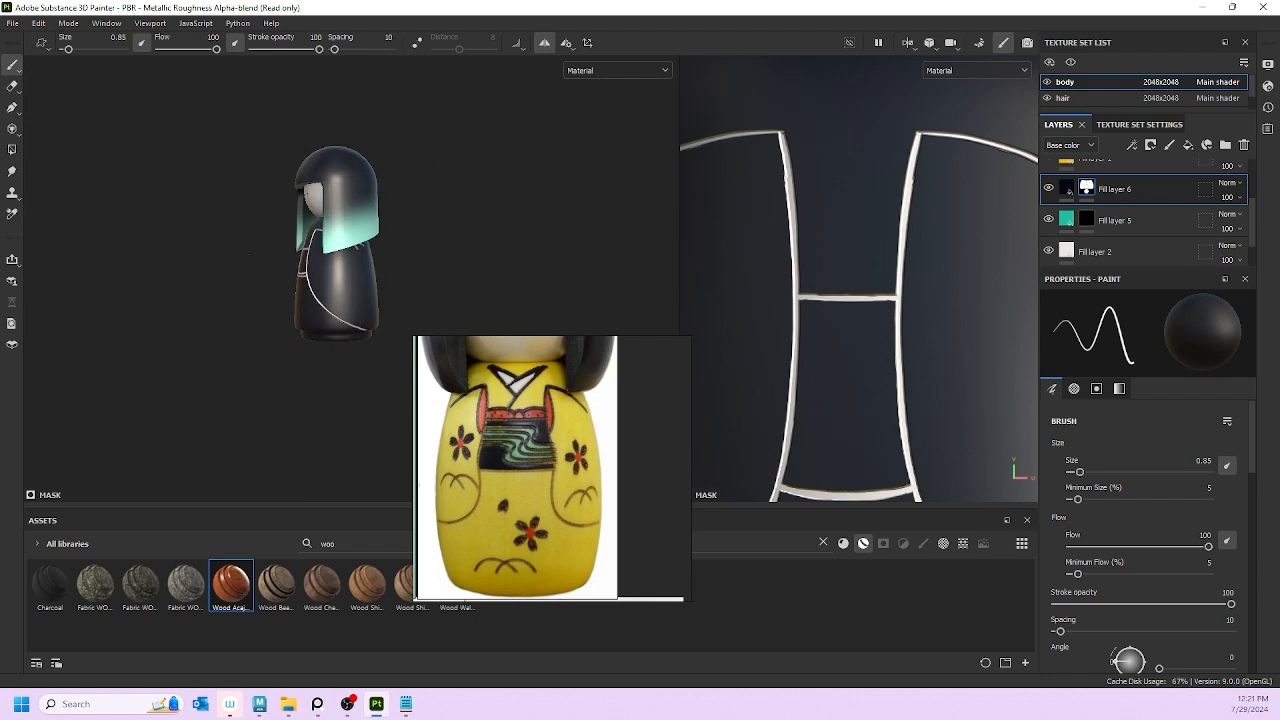
{"action": "right_click_drag", "start_coordinate": [180, 251], "coordinate": [325, 262], "text": "alt"}
{"action": "left_click_drag", "start_coordinate": [325, 262], "coordinate": [290, 312], "text": "alt"}
{"action": "right_click_drag", "start_coordinate": [290, 312], "coordinate": [351, 322], "text": "alt"}
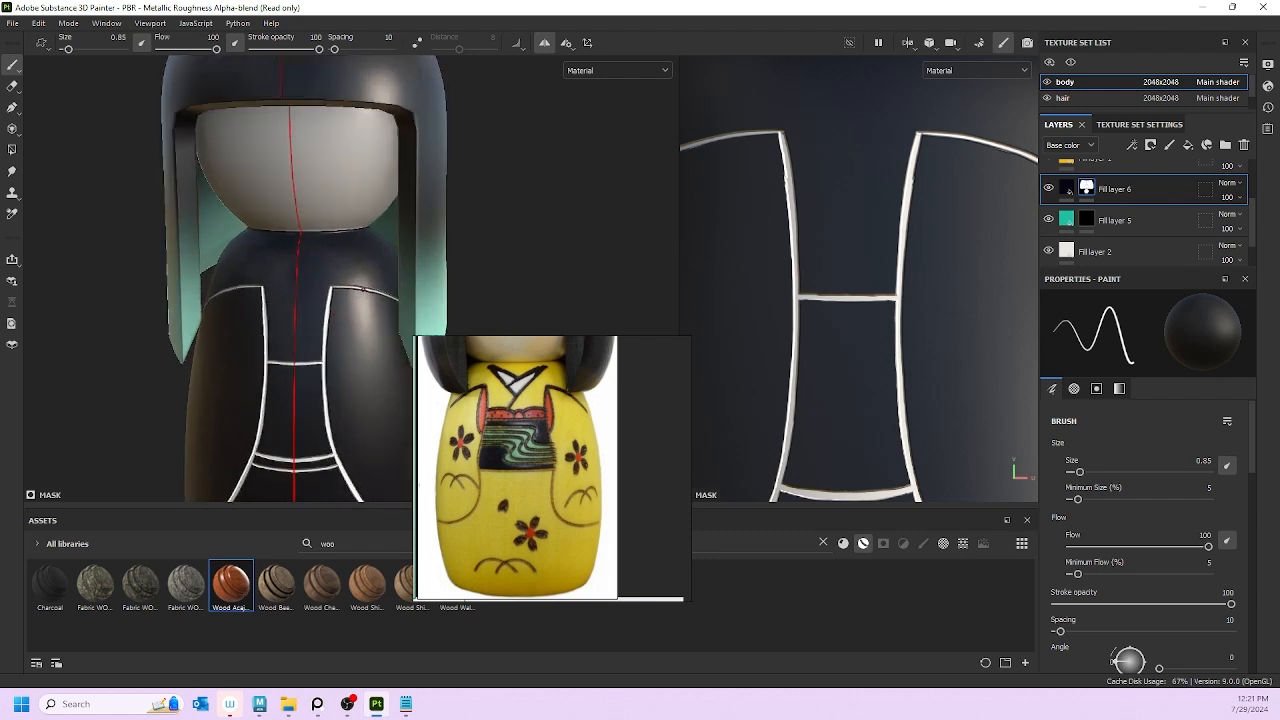
{"action": "scroll", "coordinate": [196, 328], "scroll_direction": "up", "scroll_amount": 3}
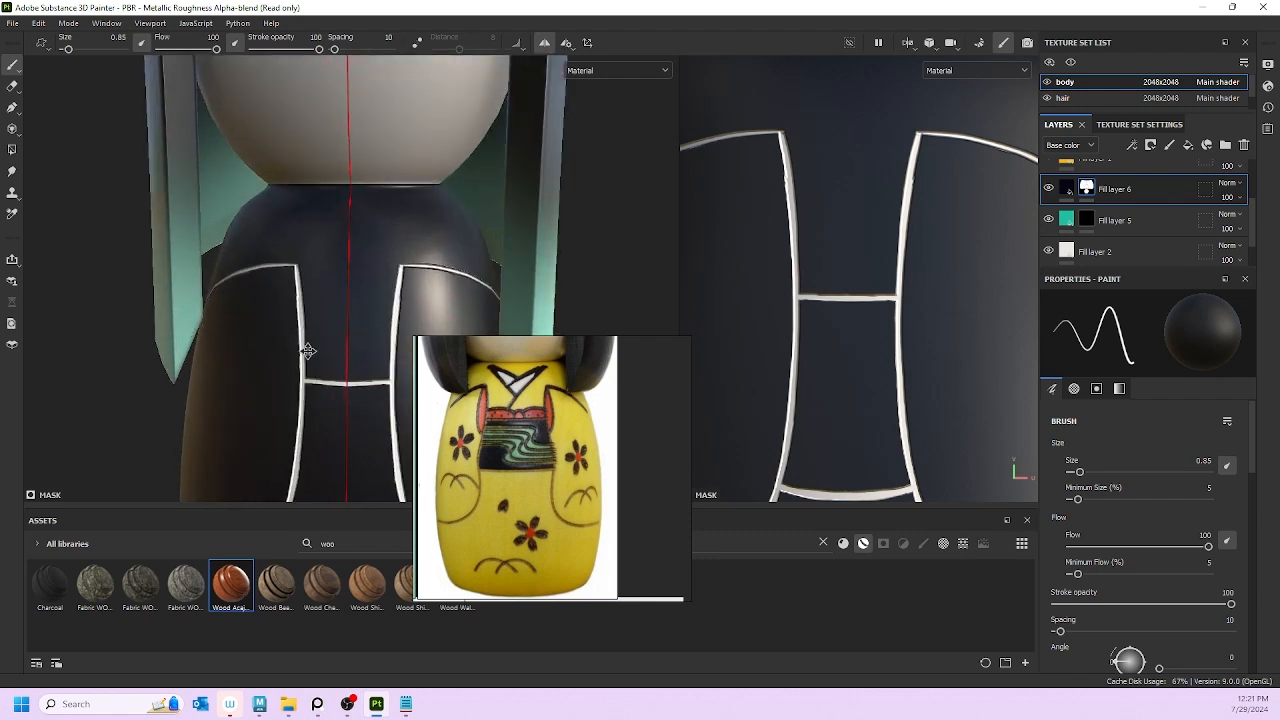
{"action": "middle_click_drag", "start_coordinate": [308, 351], "coordinate": [197, 317], "text": "alt"}
{"action": "scroll", "coordinate": [552, 447], "scroll_direction": "down", "scroll_amount": 4}
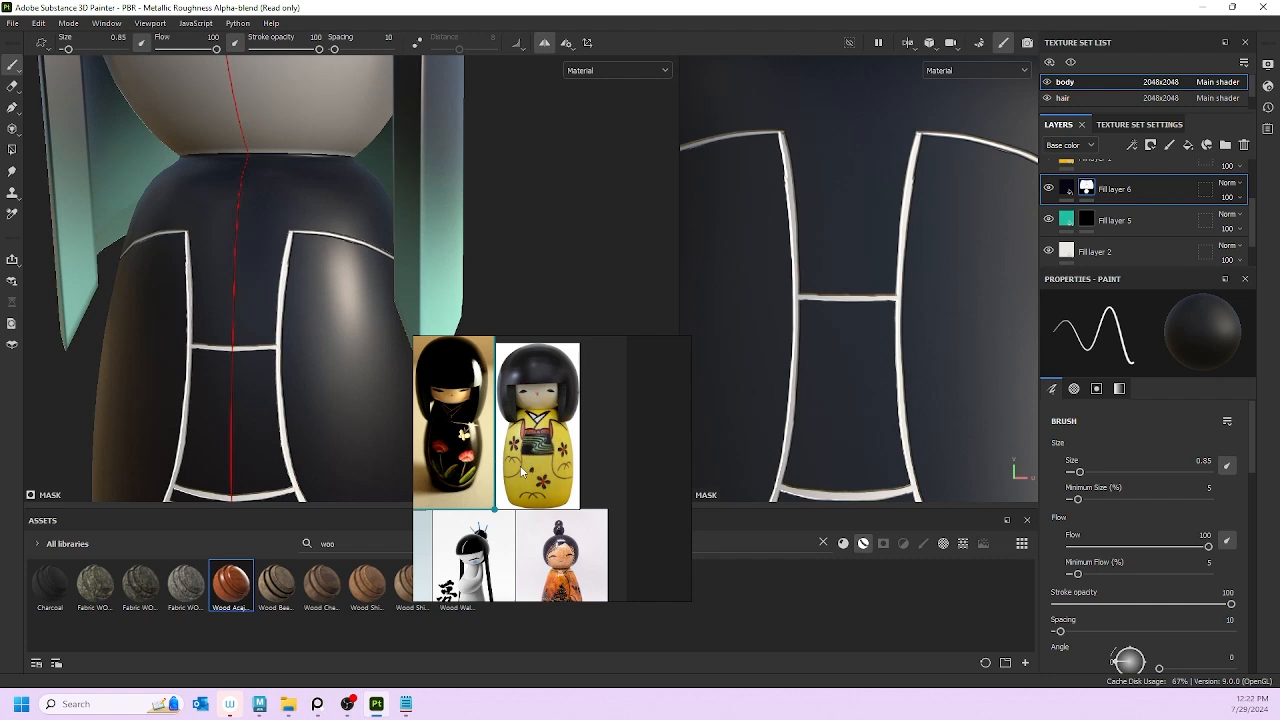
{"action": "middle_click_drag", "start_coordinate": [530, 463], "coordinate": [677, 392]}
{"action": "scroll", "coordinate": [549, 496], "scroll_direction": "up", "scroll_amount": 5}
{"action": "middle_click_drag", "start_coordinate": [513, 523], "coordinate": [773, 411]}
{"action": "middle_click_drag", "start_coordinate": [587, 447], "coordinate": [500, 371]}
{"action": "scroll", "coordinate": [611, 539], "scroll_direction": "down", "scroll_amount": 3}
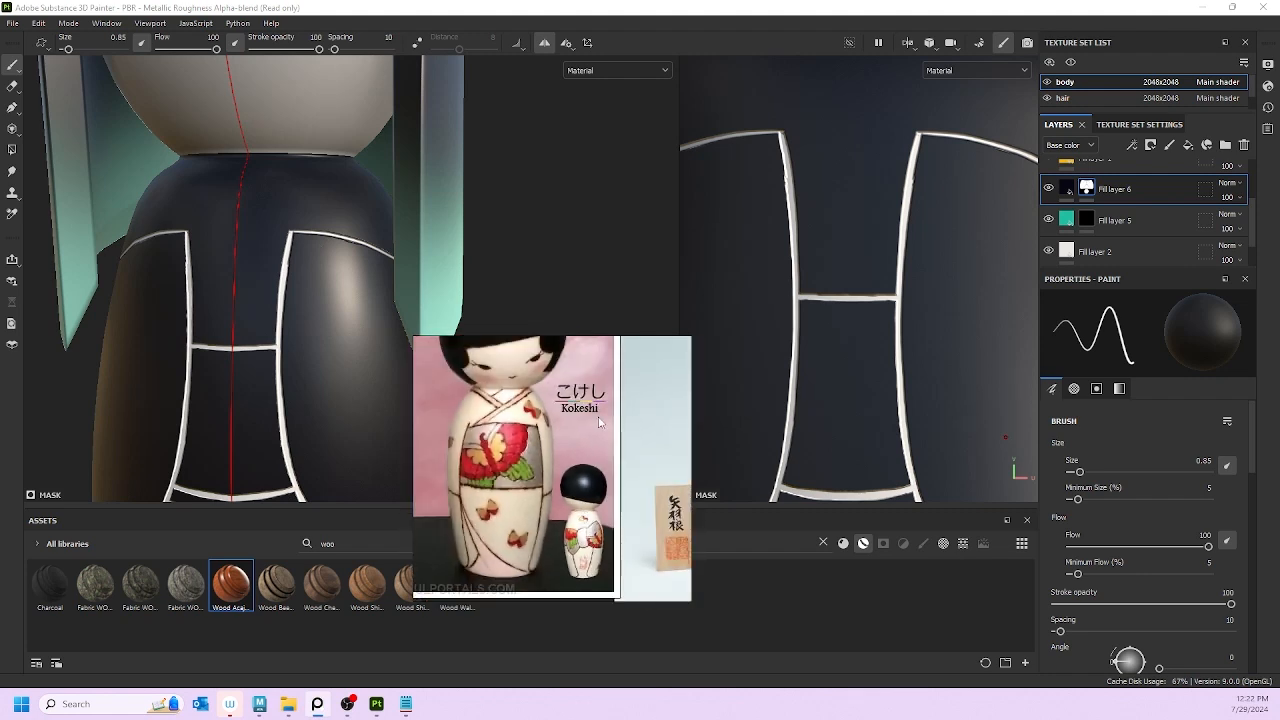
{"action": "middle_click_drag", "start_coordinate": [606, 420], "coordinate": [385, 500]}
{"action": "middle_click_drag", "start_coordinate": [600, 360], "coordinate": [586, 475]}
{"action": "middle_click_drag", "start_coordinate": [670, 342], "coordinate": [600, 422]}
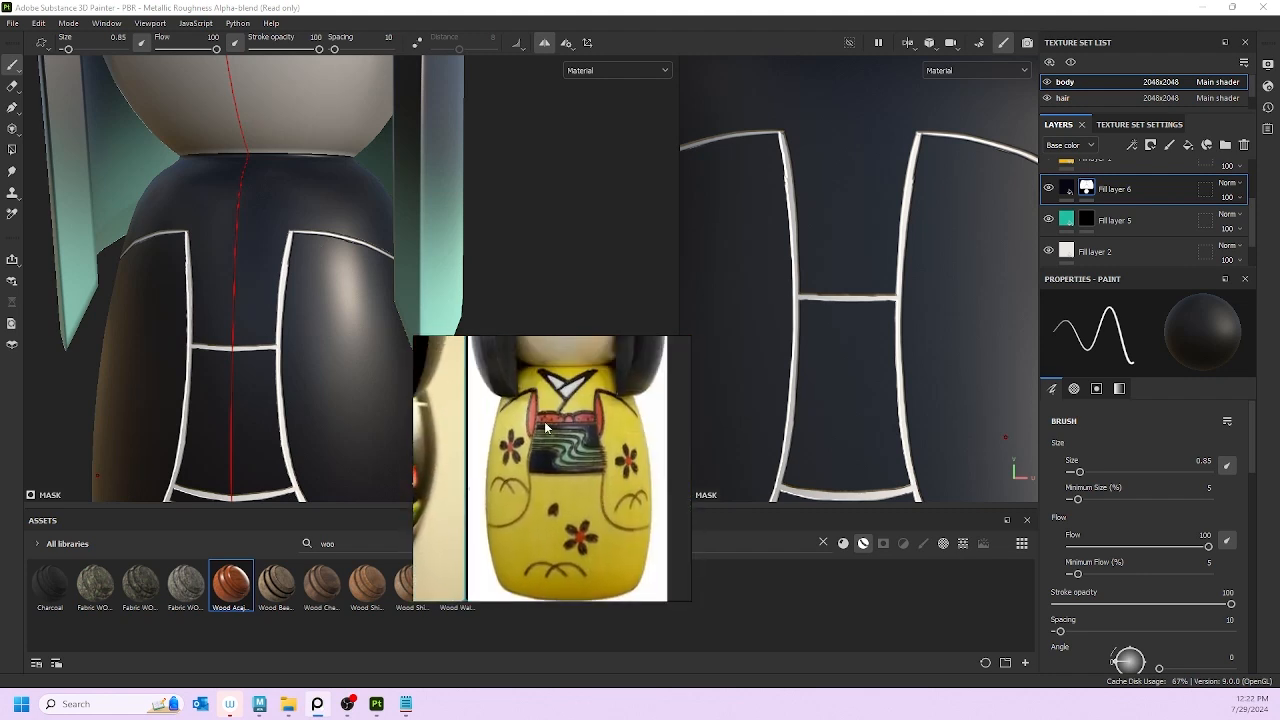
{"action": "middle_click_drag", "start_coordinate": [445, 555], "coordinate": [526, 468]}
{"action": "middle_click_drag", "start_coordinate": [624, 385], "coordinate": [622, 442]}
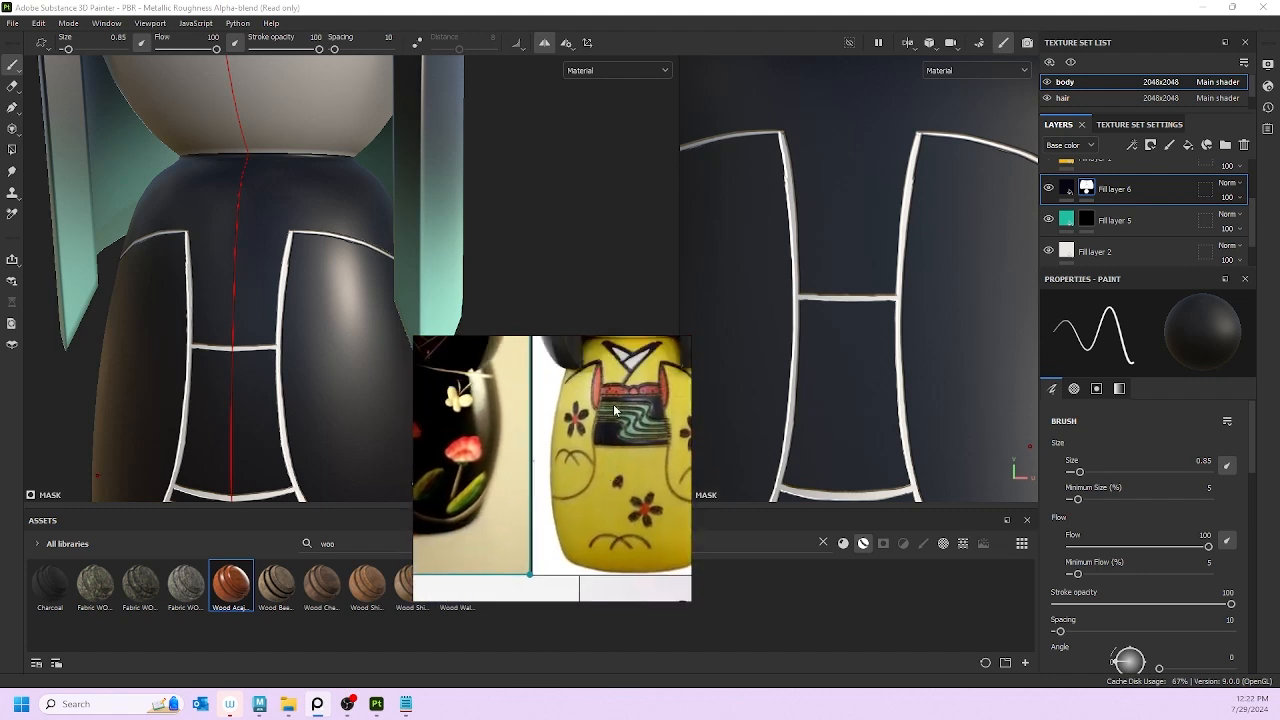
{"action": "middle_click_drag", "start_coordinate": [530, 462], "coordinate": [543, 406]}
{"action": "middle_click_drag", "start_coordinate": [448, 594], "coordinate": [658, 416]}
{"action": "middle_click_drag", "start_coordinate": [480, 502], "coordinate": [682, 362]}
{"action": "scroll", "coordinate": [520, 475], "scroll_direction": "up", "scroll_amount": 5}
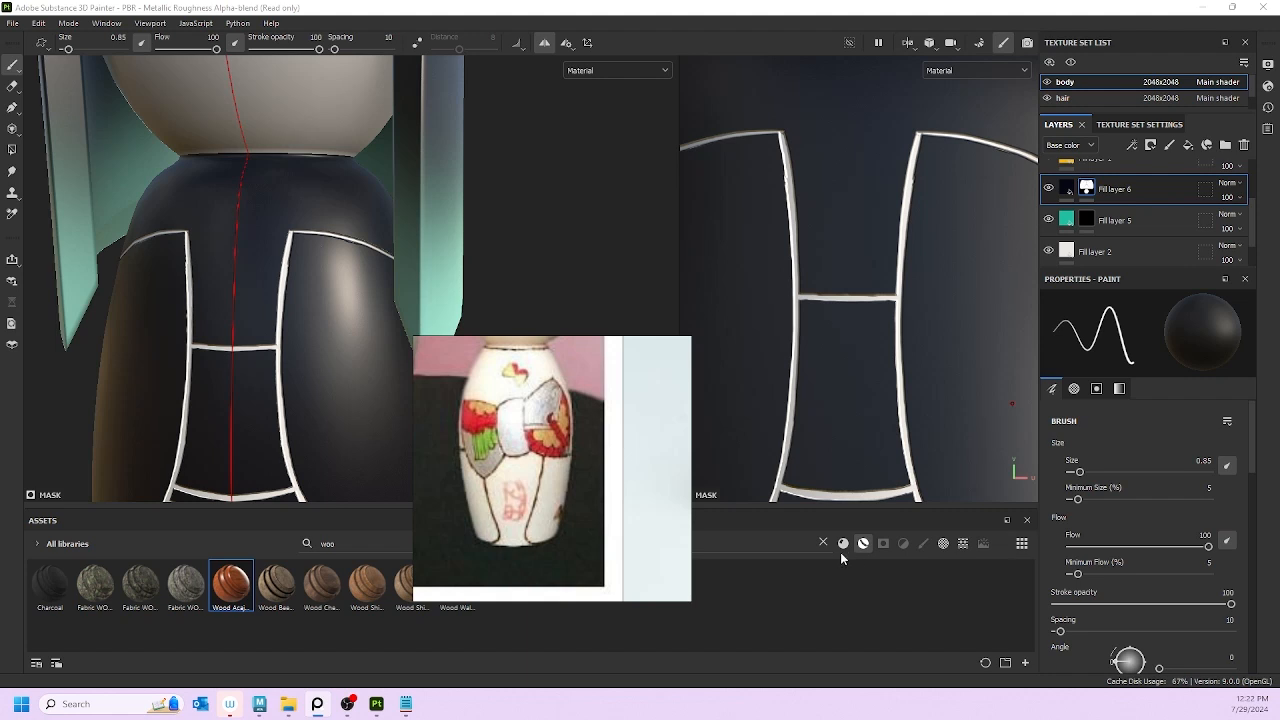
{"action": "scroll", "coordinate": [520, 460], "scroll_direction": "down", "scroll_amount": 3}
{"action": "scroll", "coordinate": [530, 462], "scroll_direction": "up", "scroll_amount": 3}
{"action": "middle_click_drag", "start_coordinate": [532, 458], "coordinate": [415, 523]}
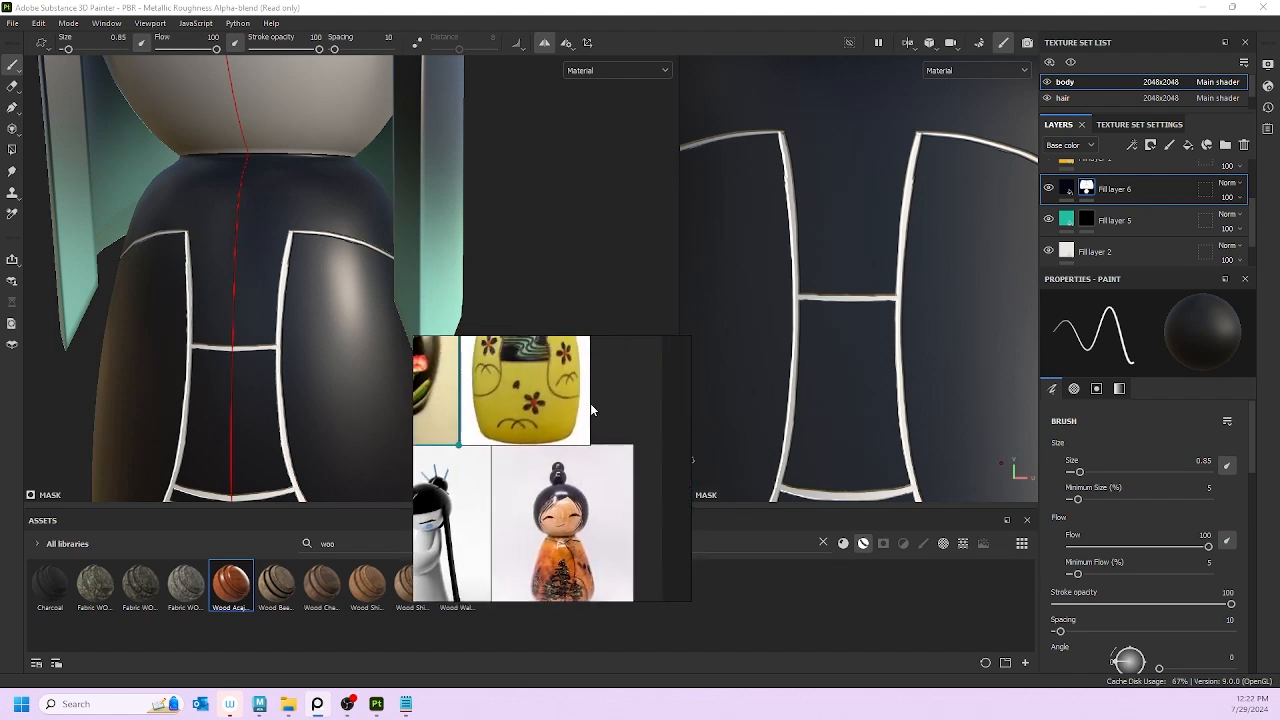
{"action": "middle_click_drag", "start_coordinate": [590, 403], "coordinate": [590, 474]}
{"action": "scroll", "coordinate": [529, 412], "scroll_direction": "up", "scroll_amount": 1}
{"action": "scroll", "coordinate": [109, 337], "scroll_direction": "up", "scroll_amount": 2}
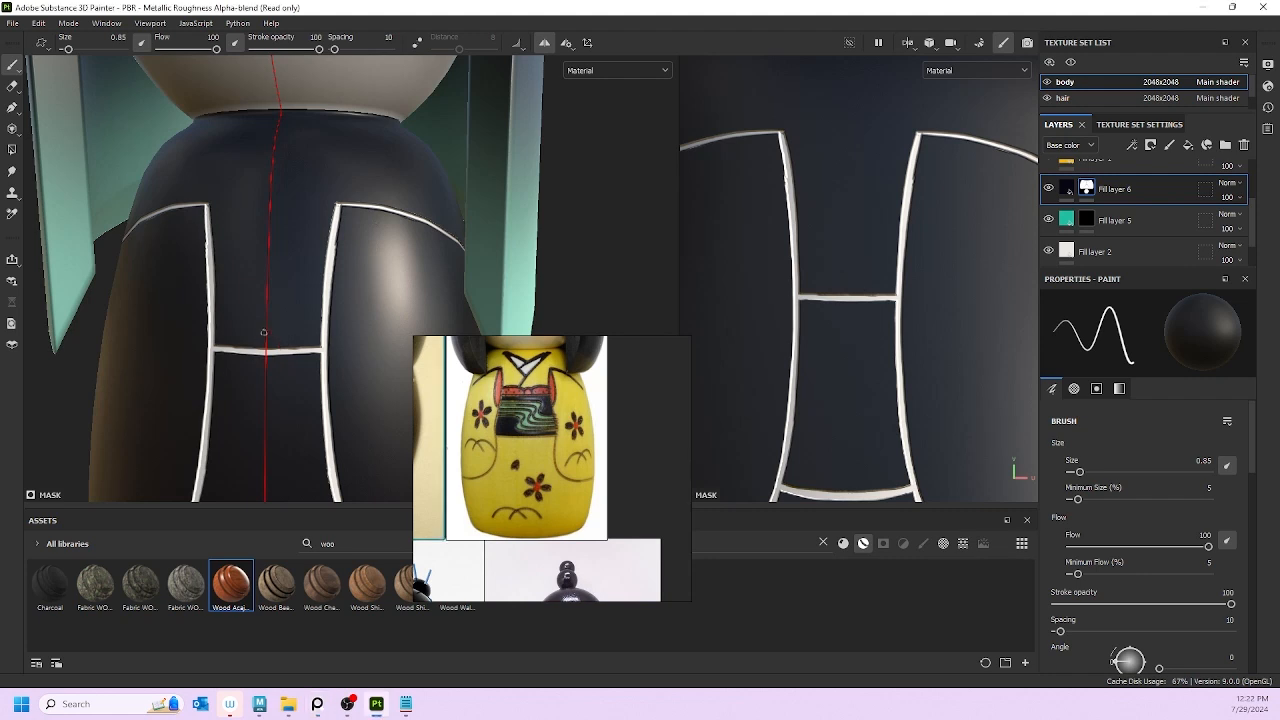
Step: Paint a small white ring at the chest line's centre with mirrored curved strokes, then frame the doll
{"action": "mouse_move", "coordinate": [263, 332]}
{"action": "left_mouse_down"}
{"action": "mouse_move", "coordinate": [274, 346]}
{"action": "mouse_move", "coordinate": [267, 334]}
{"action": "left_mouse_up"}
{"action": "left_click_drag", "start_coordinate": [270, 337], "coordinate": [320, 330]}
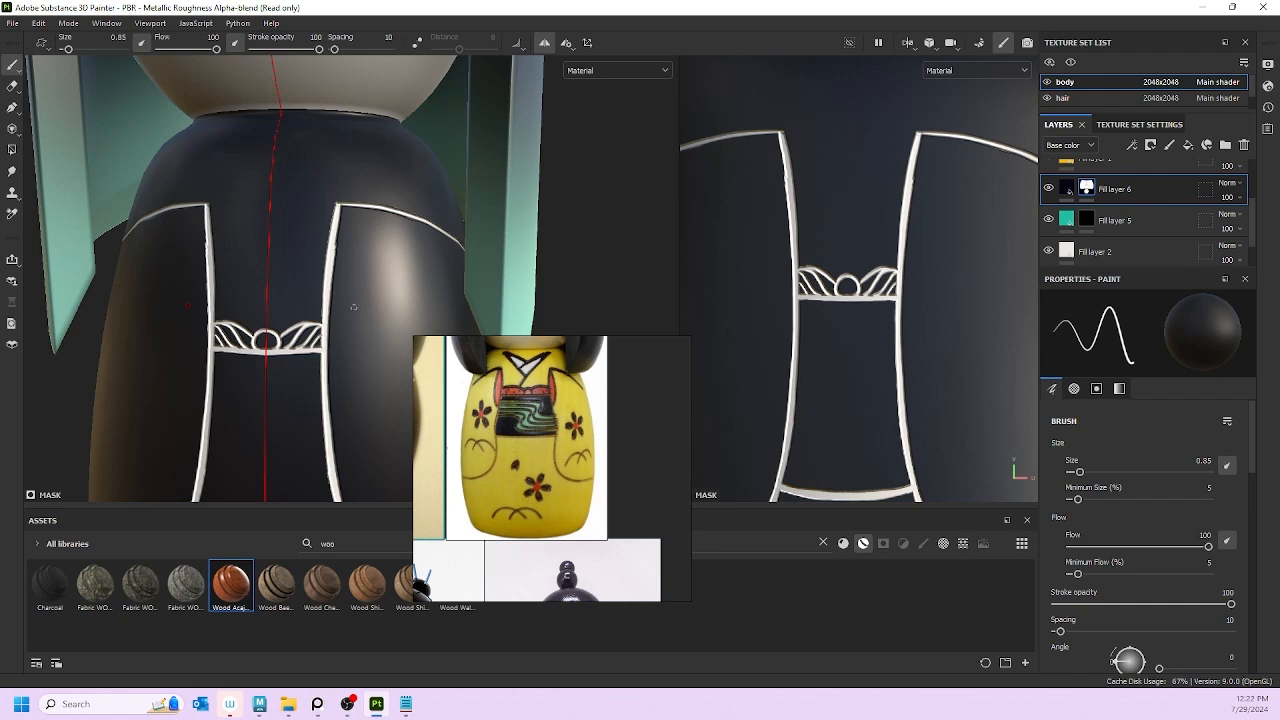
{"action": "key", "text": "f"}
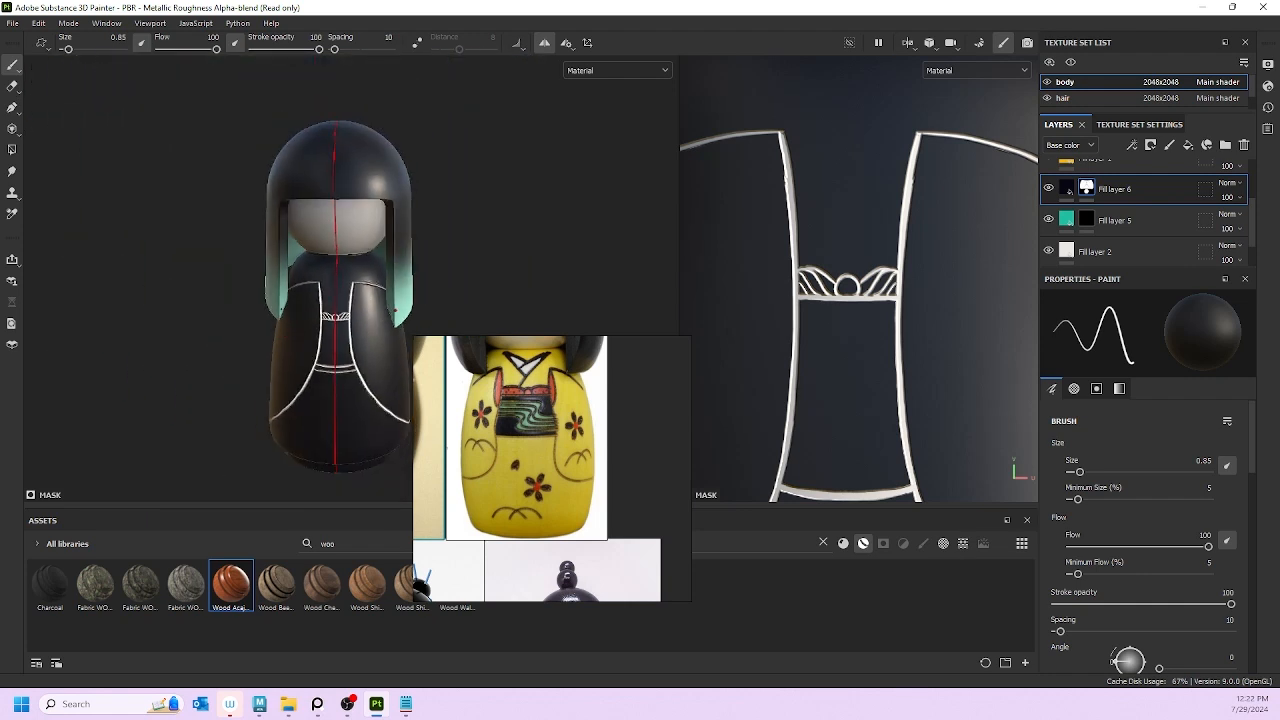
{"action": "scroll", "coordinate": [295, 306], "scroll_direction": "down", "scroll_amount": 3}
{"action": "left_click_drag", "start_coordinate": [288, 314], "coordinate": [349, 307]}
{"action": "key", "text": "ctrl+z"}
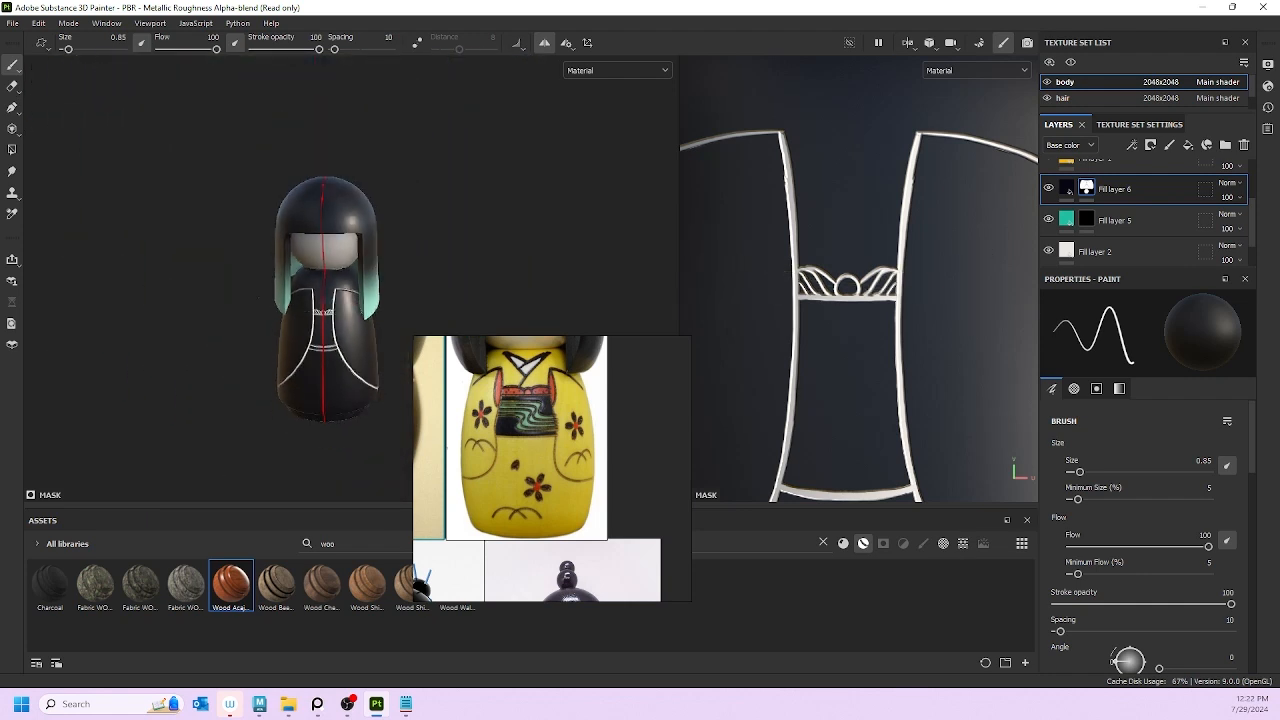
{"action": "mouse_move", "coordinate": [262, 311]}
{"action": "left_mouse_down", "text": "alt"}
{"action": "mouse_move", "coordinate": [355, 310]}
{"action": "mouse_move", "coordinate": [195, 305]}
{"action": "mouse_move", "coordinate": [257, 313]}
{"action": "left_mouse_up", "text": "alt"}
{"action": "scroll", "coordinate": [256, 312], "scroll_direction": "up", "scroll_amount": 5}
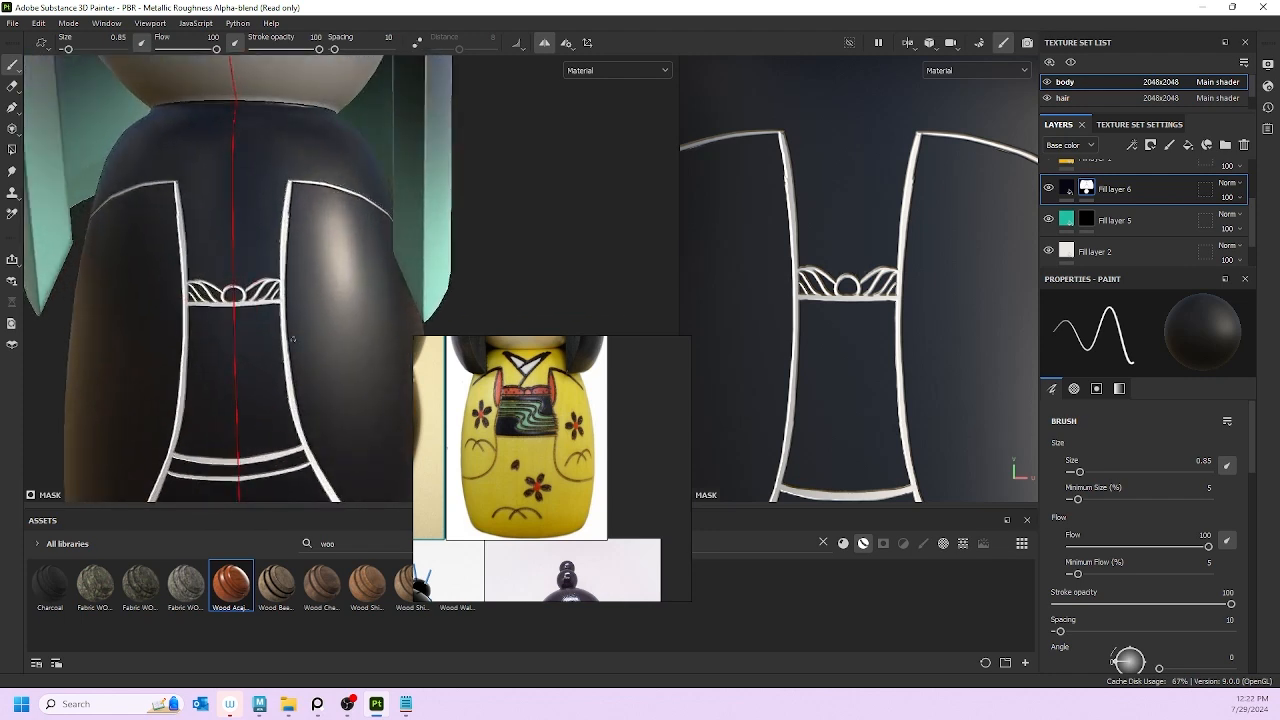
{"action": "scroll", "coordinate": [283, 299], "scroll_direction": "down", "scroll_amount": 6}
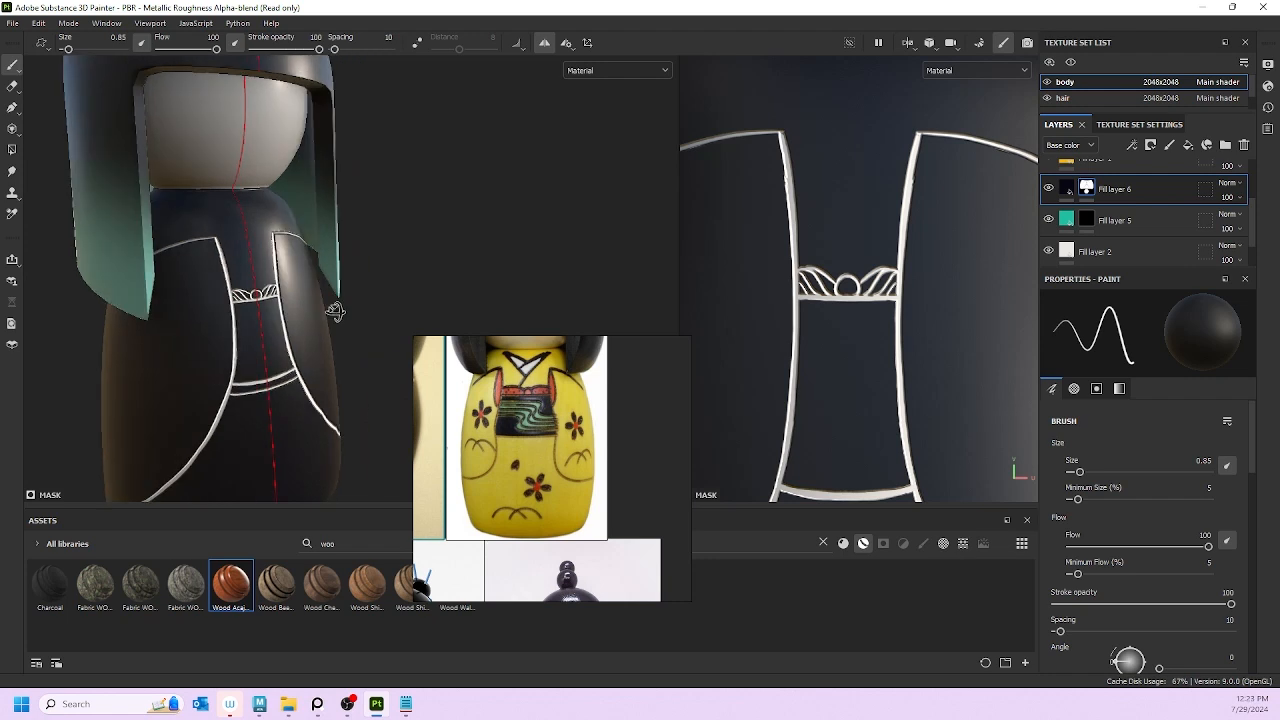
{"action": "left_click_drag", "start_coordinate": [272, 304], "coordinate": [185, 290], "text": "alt"}
{"action": "scroll", "coordinate": [273, 303], "scroll_direction": "up", "scroll_amount": 4}
{"action": "scroll", "coordinate": [288, 305], "scroll_direction": "up", "scroll_amount": 2}
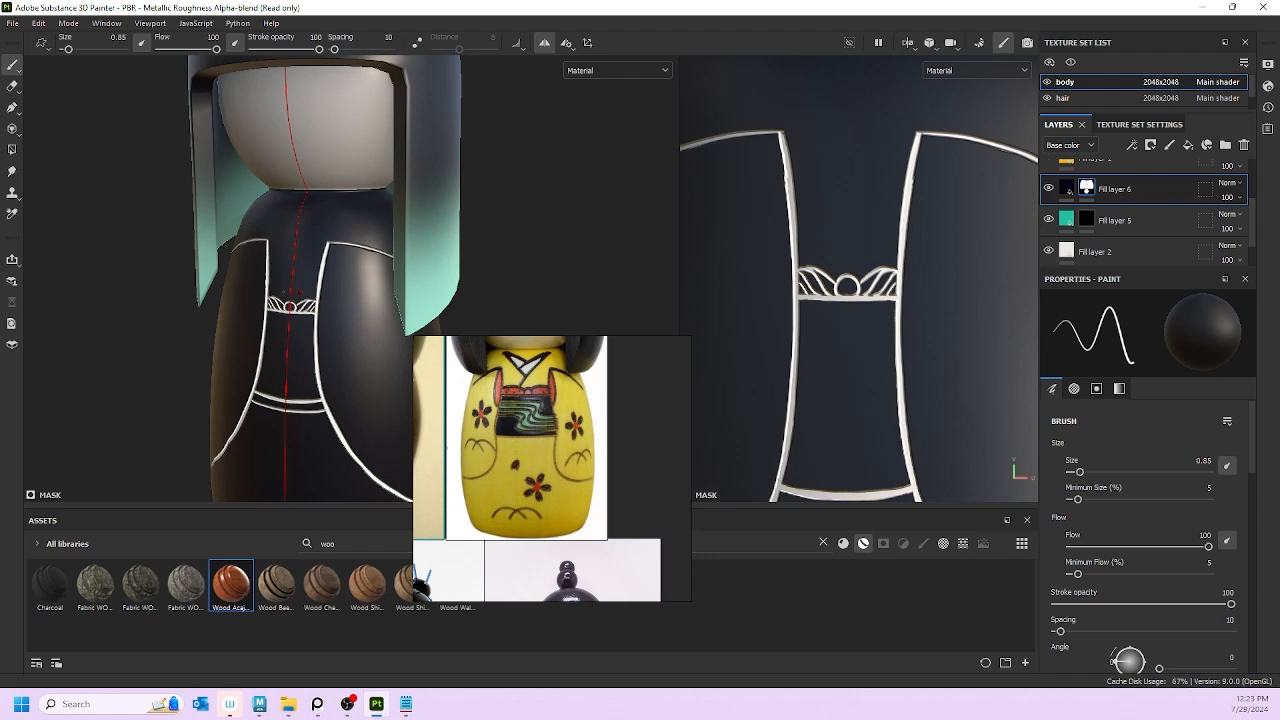
{"action": "scroll", "coordinate": [289, 305], "scroll_direction": "down", "scroll_amount": 5}
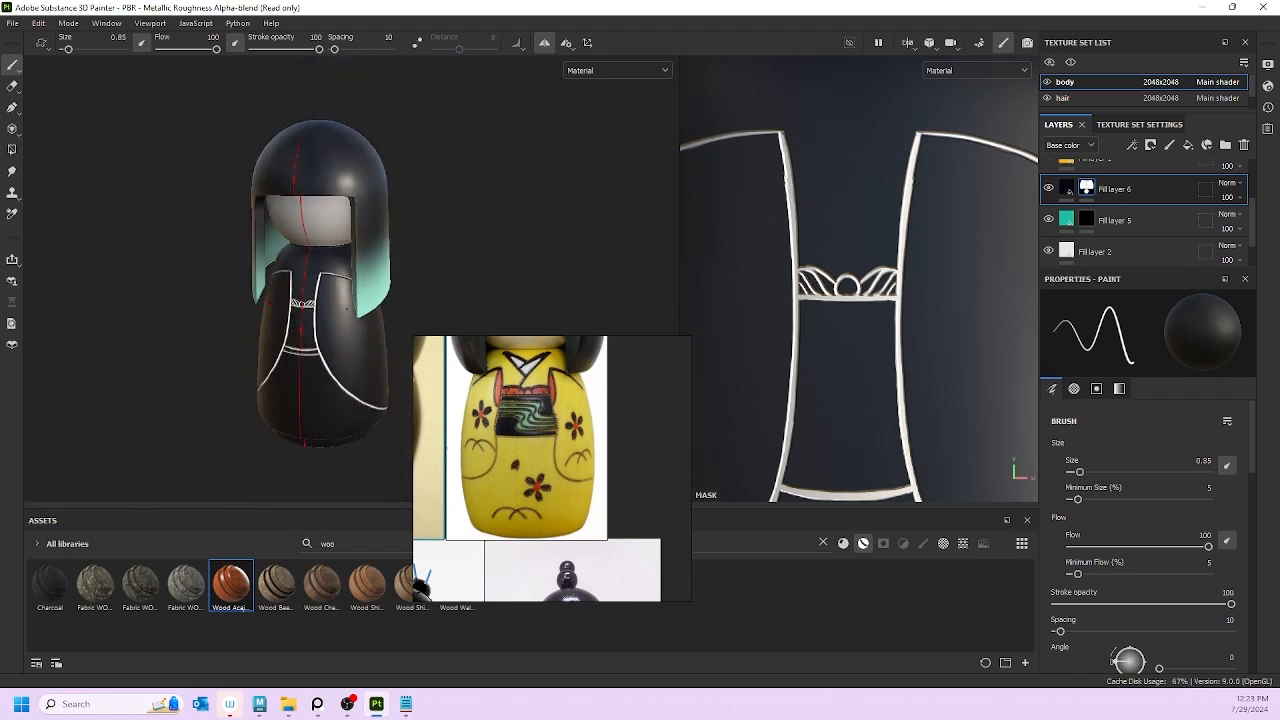
{"action": "middle_click_drag", "start_coordinate": [300, 306], "coordinate": [238, 296], "text": "alt"}
{"action": "scroll", "coordinate": [240, 297], "scroll_direction": "up", "scroll_amount": 2}
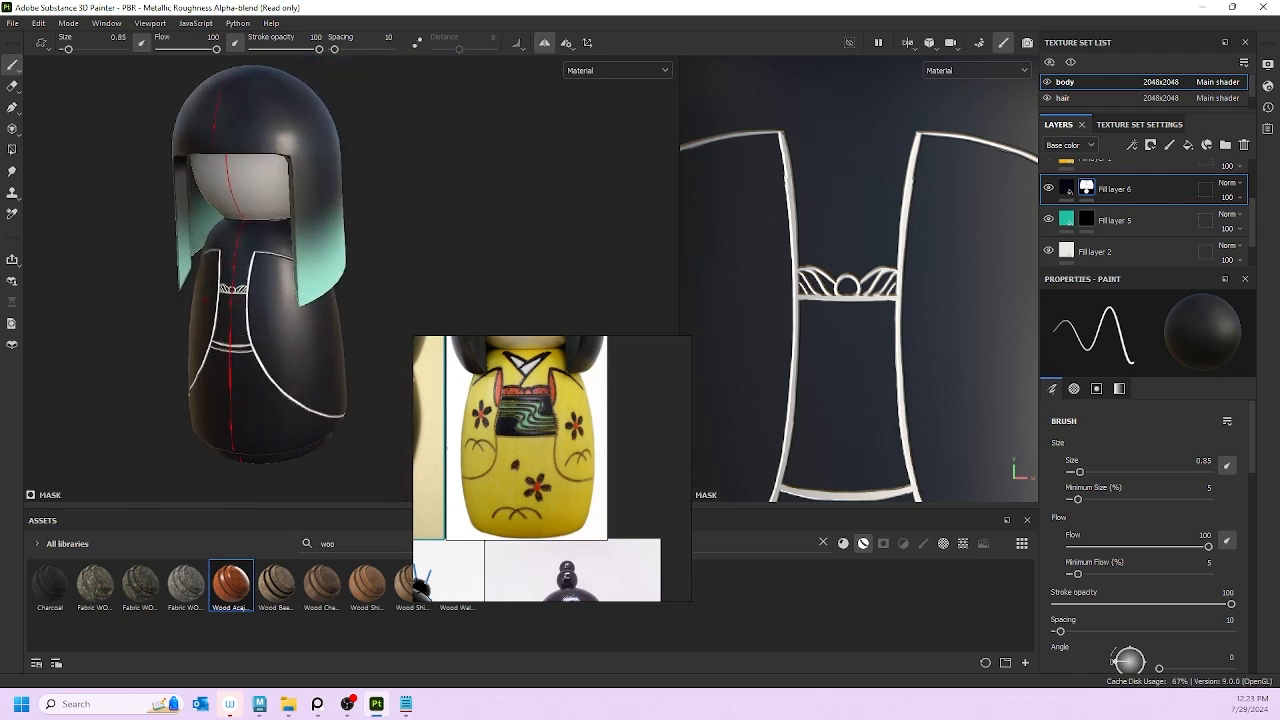
{"action": "scroll", "coordinate": [532, 440], "scroll_direction": "down", "scroll_amount": 4}
{"action": "scroll", "coordinate": [484, 446], "scroll_direction": "up", "scroll_amount": 3}
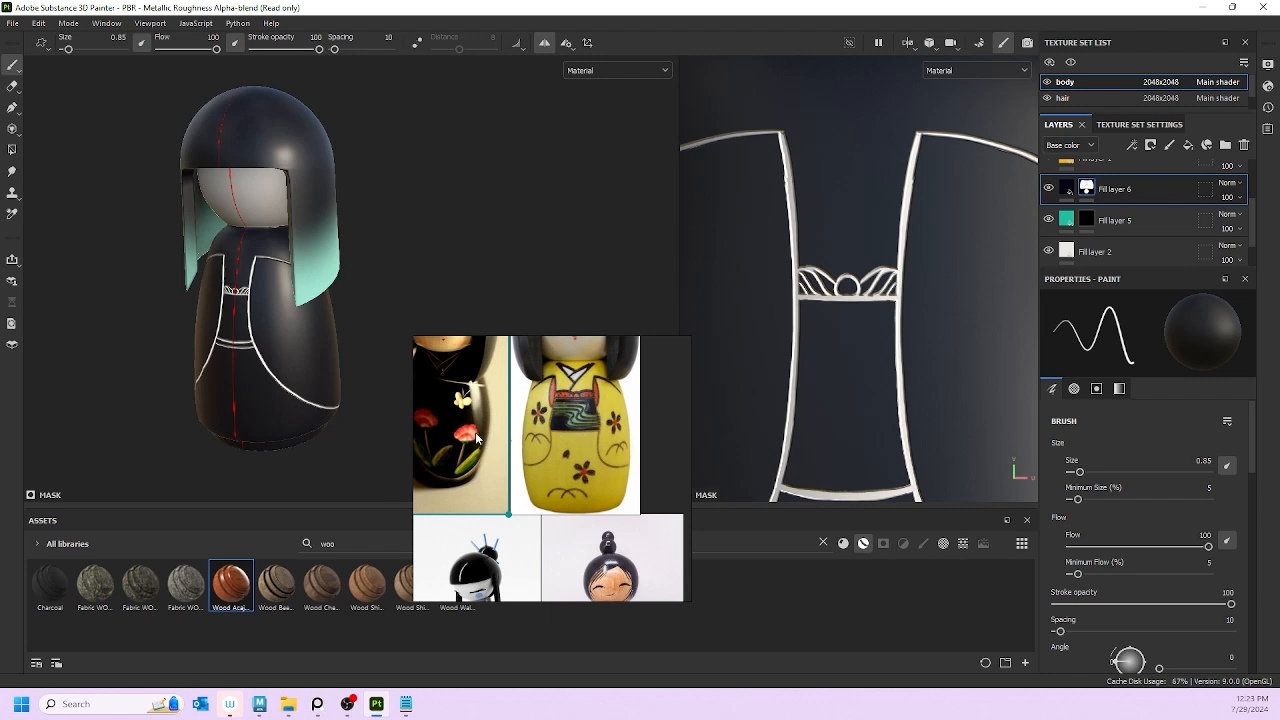
{"action": "scroll", "coordinate": [477, 438], "scroll_direction": "up", "scroll_amount": 3}
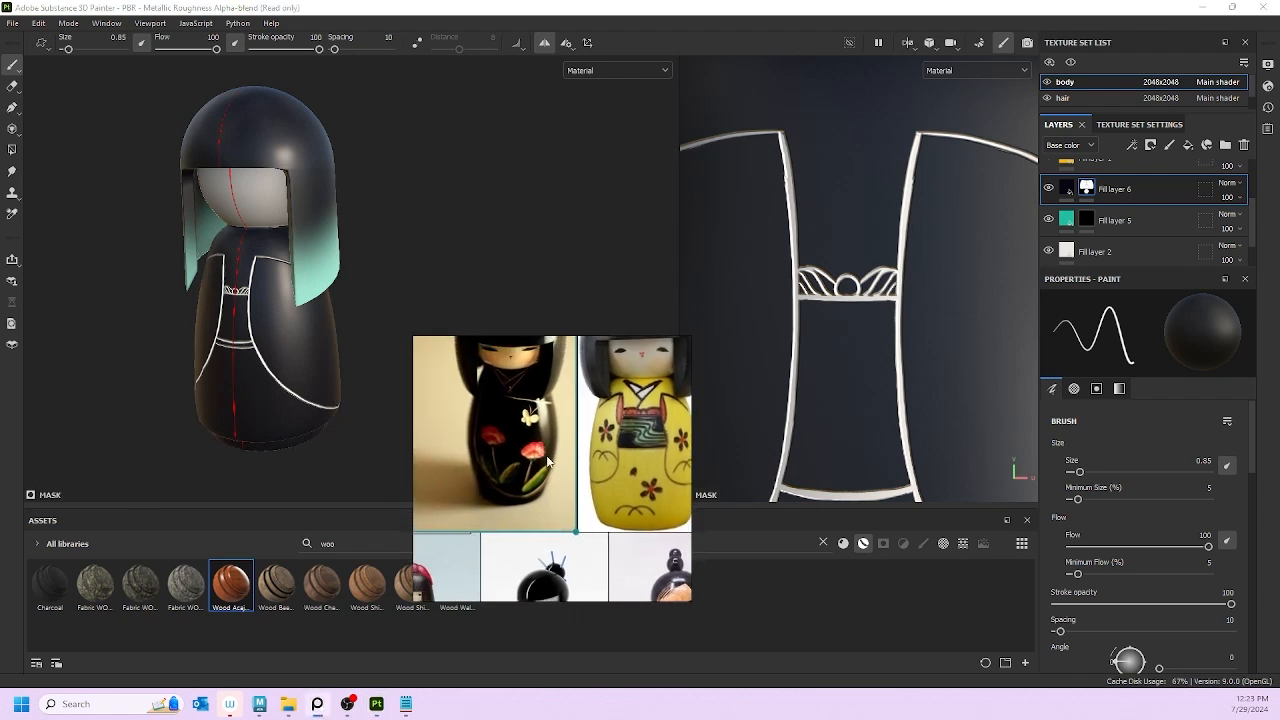
{"action": "scroll", "coordinate": [247, 422], "scroll_direction": "down", "scroll_amount": 1}
{"action": "scroll", "coordinate": [330, 398], "scroll_direction": "up", "scroll_amount": 3}
{"action": "left_click_drag", "start_coordinate": [332, 395], "coordinate": [363, 383], "text": "alt"}
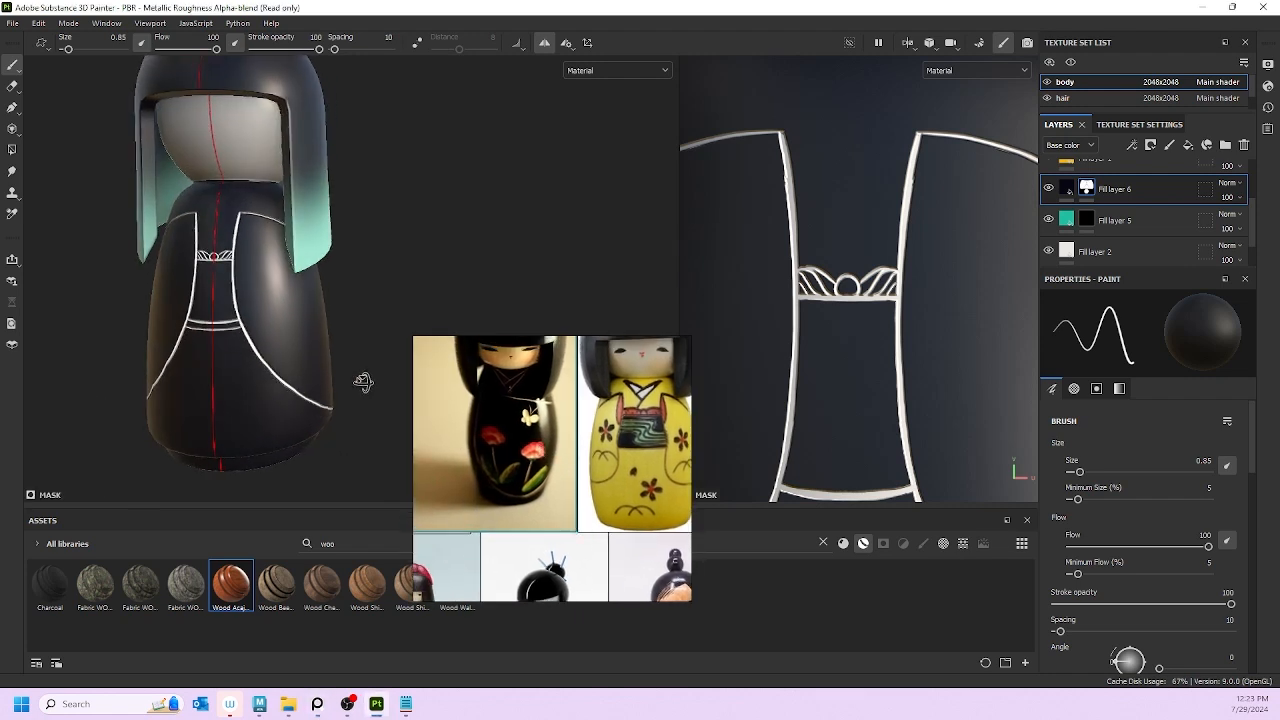
{"action": "middle_click_drag", "start_coordinate": [274, 391], "coordinate": [275, 333], "text": "alt"}
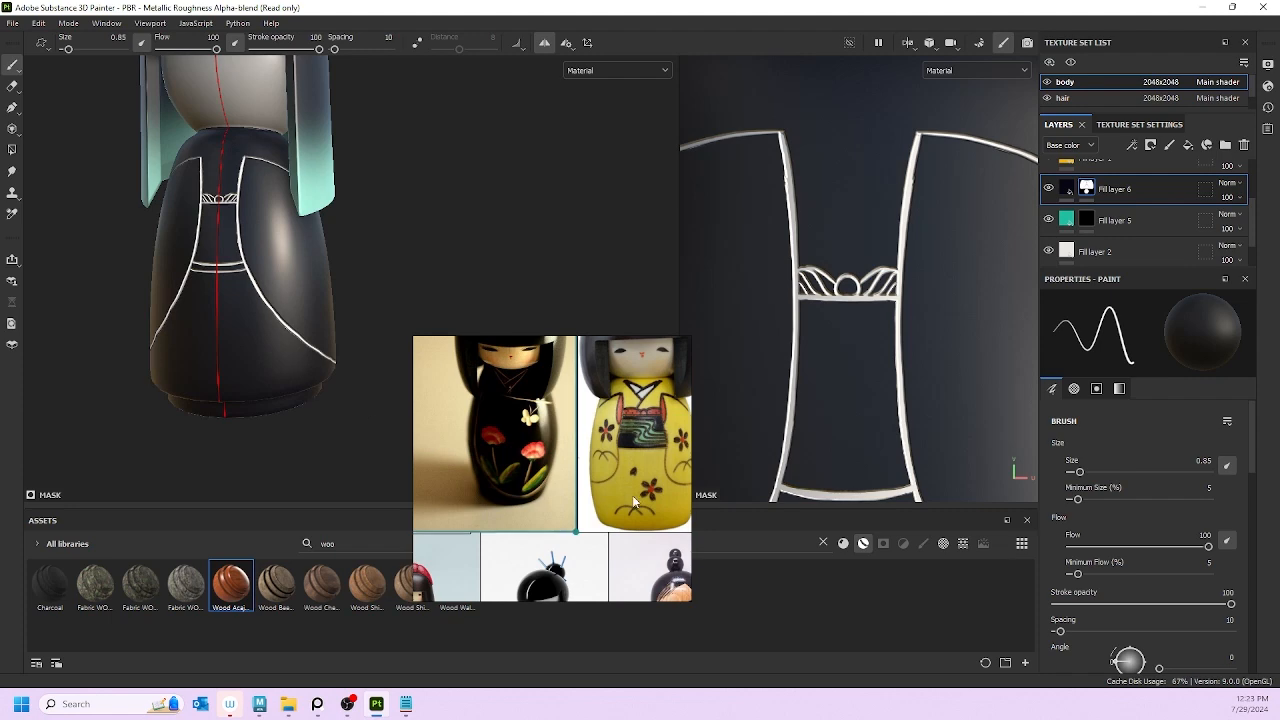
{"action": "scroll", "coordinate": [563, 494], "scroll_direction": "down", "scroll_amount": 4}
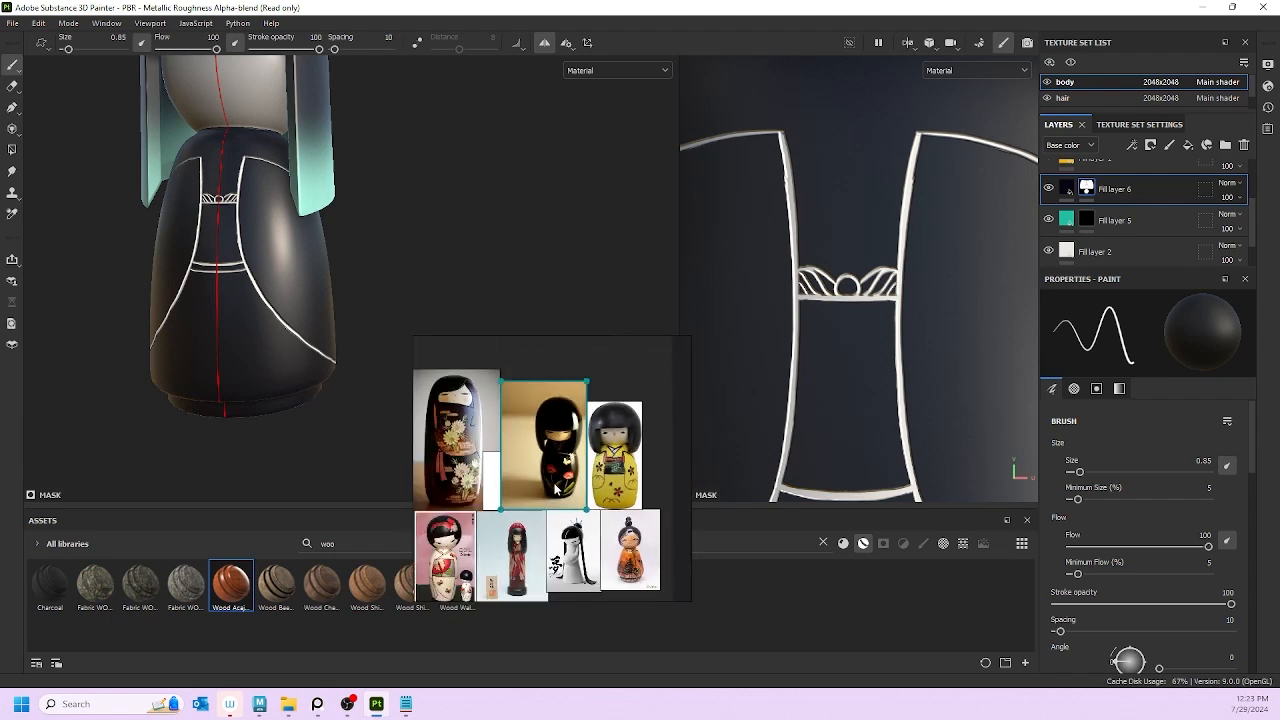
{"action": "scroll", "coordinate": [556, 489], "scroll_direction": "up", "scroll_amount": 1}
{"action": "left_click", "coordinate": [520, 477]}
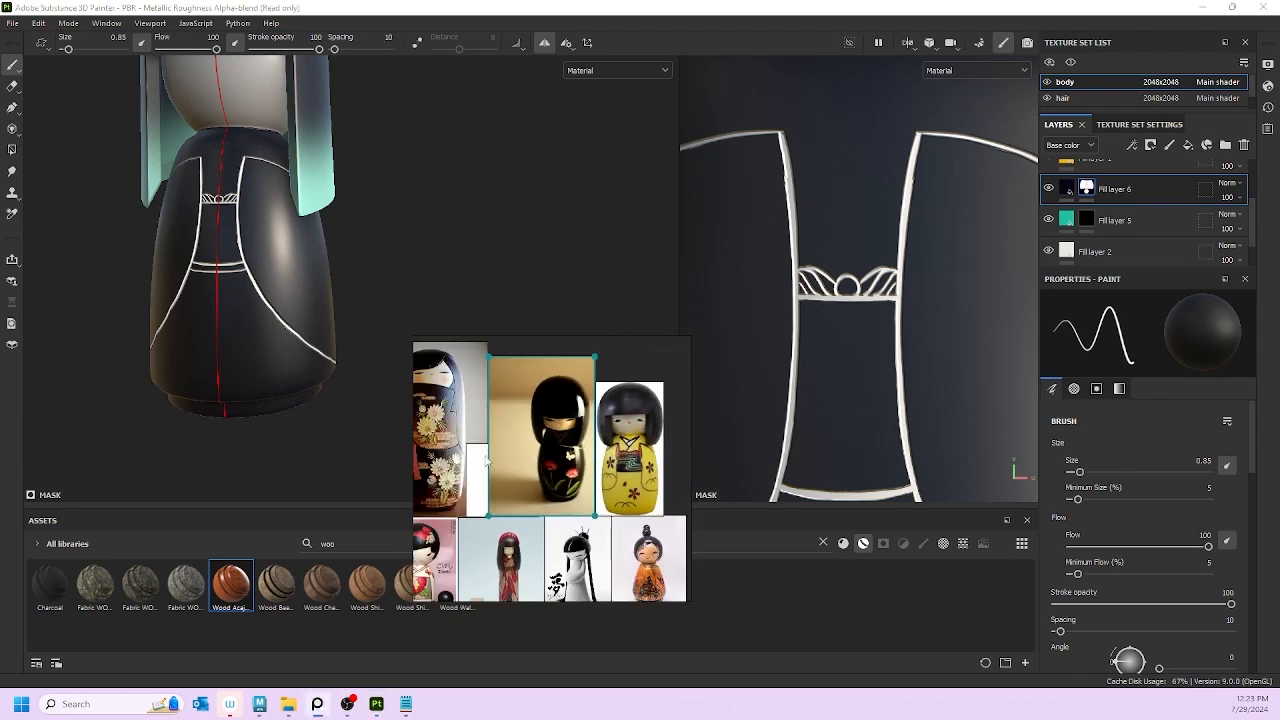
{"action": "middle_click_drag", "start_coordinate": [487, 461], "coordinate": [514, 472]}
{"action": "scroll", "coordinate": [262, 294], "scroll_direction": "up", "scroll_amount": 1}
{"action": "mouse_move", "coordinate": [256, 297]}
{"action": "left_mouse_down", "text": "alt"}
{"action": "mouse_move", "coordinate": [182, 301]}
{"action": "mouse_move", "coordinate": [240, 310]}
{"action": "left_mouse_up", "text": "alt"}
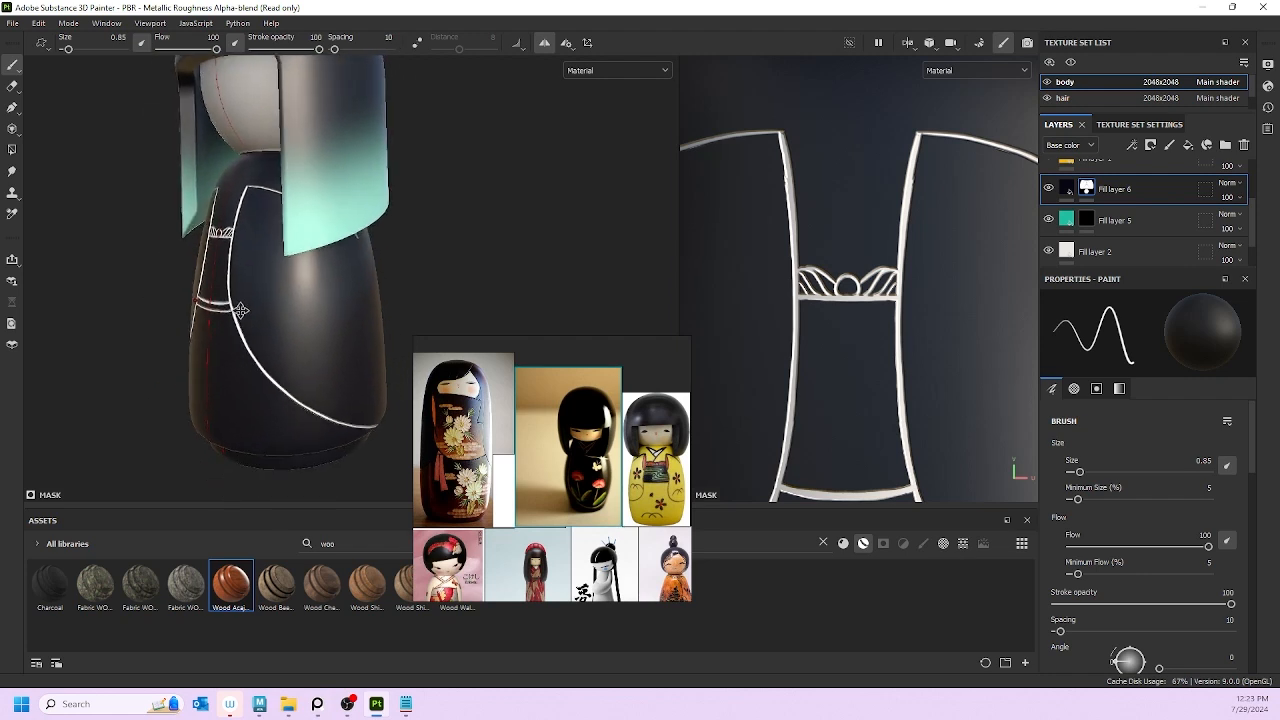
{"action": "scroll", "coordinate": [289, 333], "scroll_direction": "up", "scroll_amount": 4}
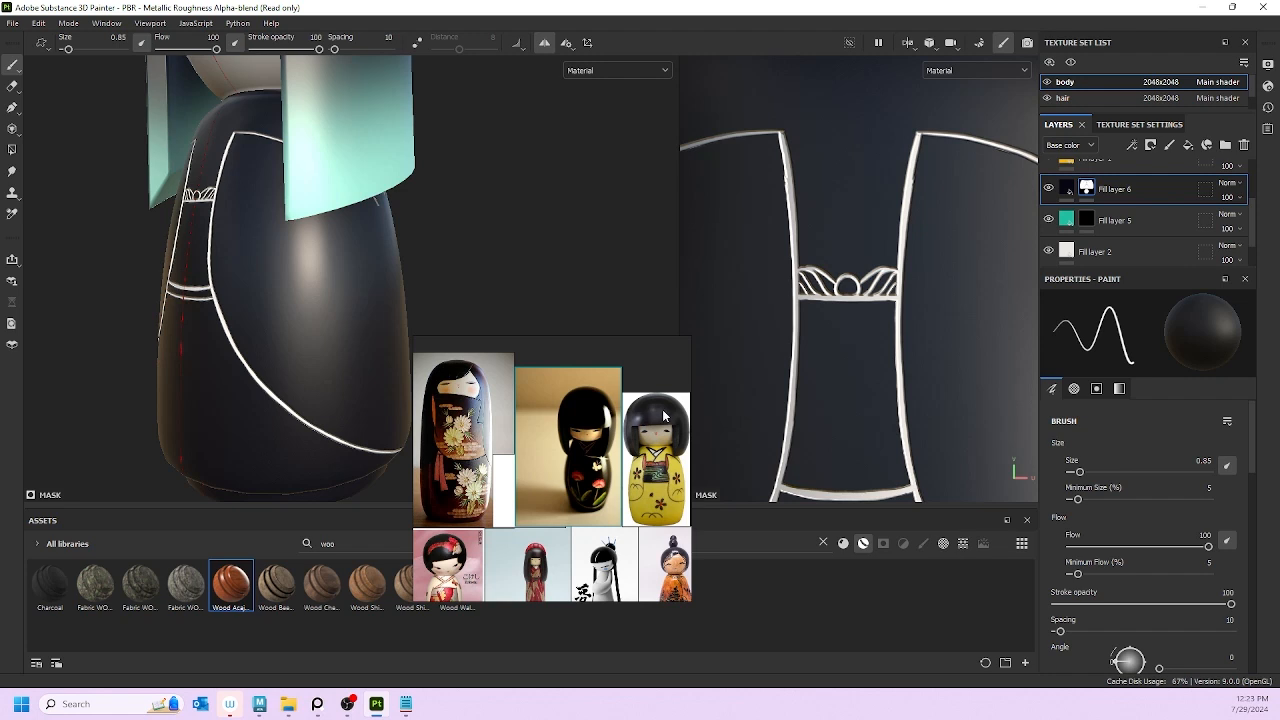
Step: Set the brush alpha to the Celtic Cross shape
{"action": "scroll", "coordinate": [1185, 582], "scroll_direction": "down", "scroll_amount": 5}
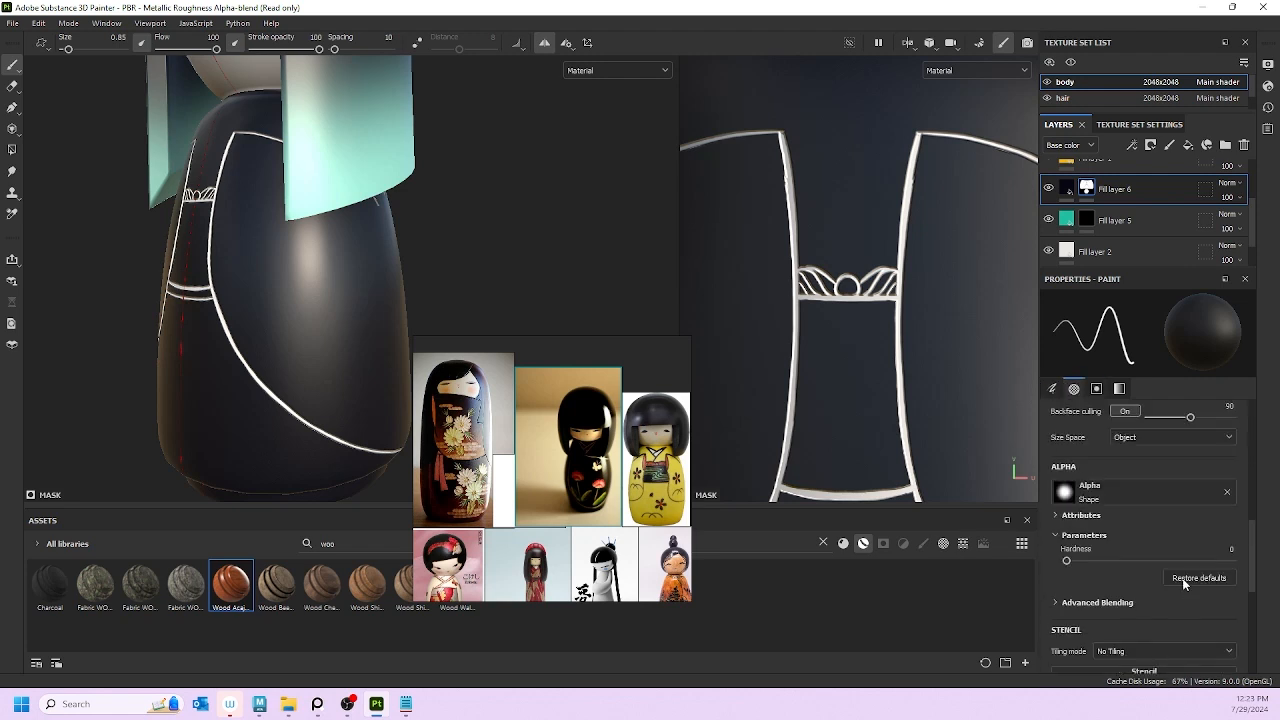
{"action": "left_click", "coordinate": [1065, 490]}
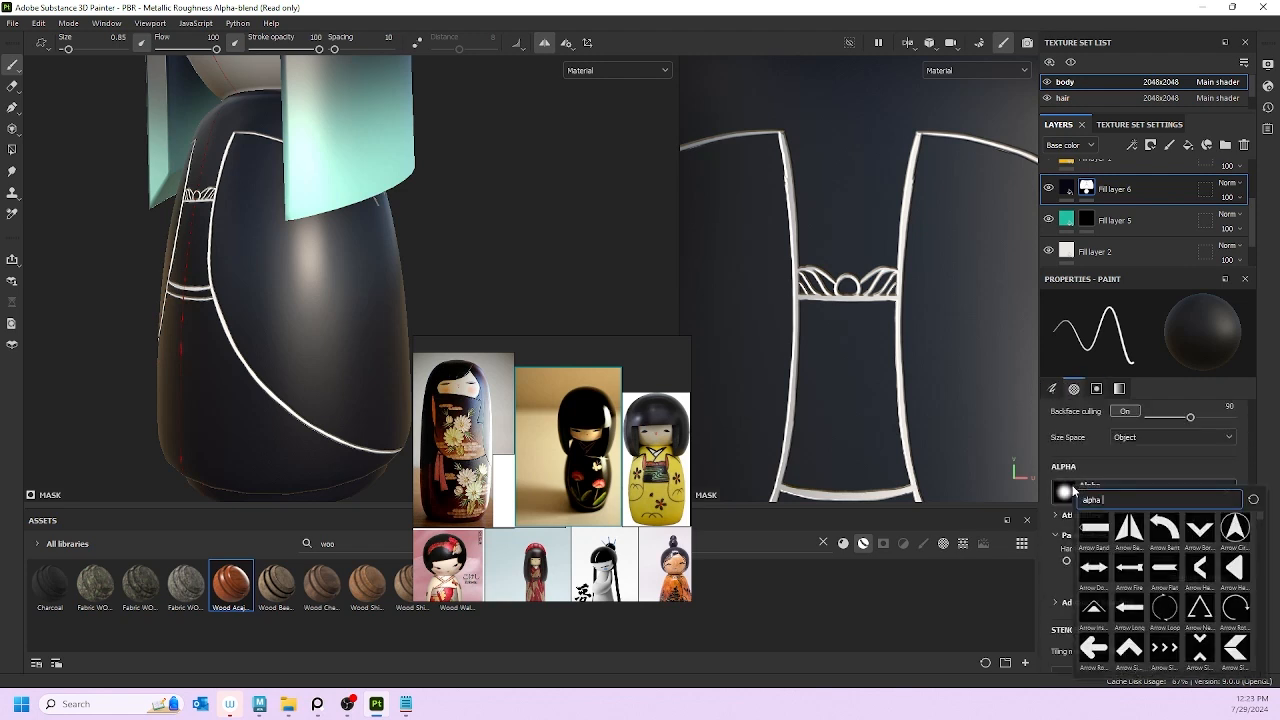
{"action": "scroll", "coordinate": [1137, 592], "scroll_direction": "down", "scroll_amount": 3}
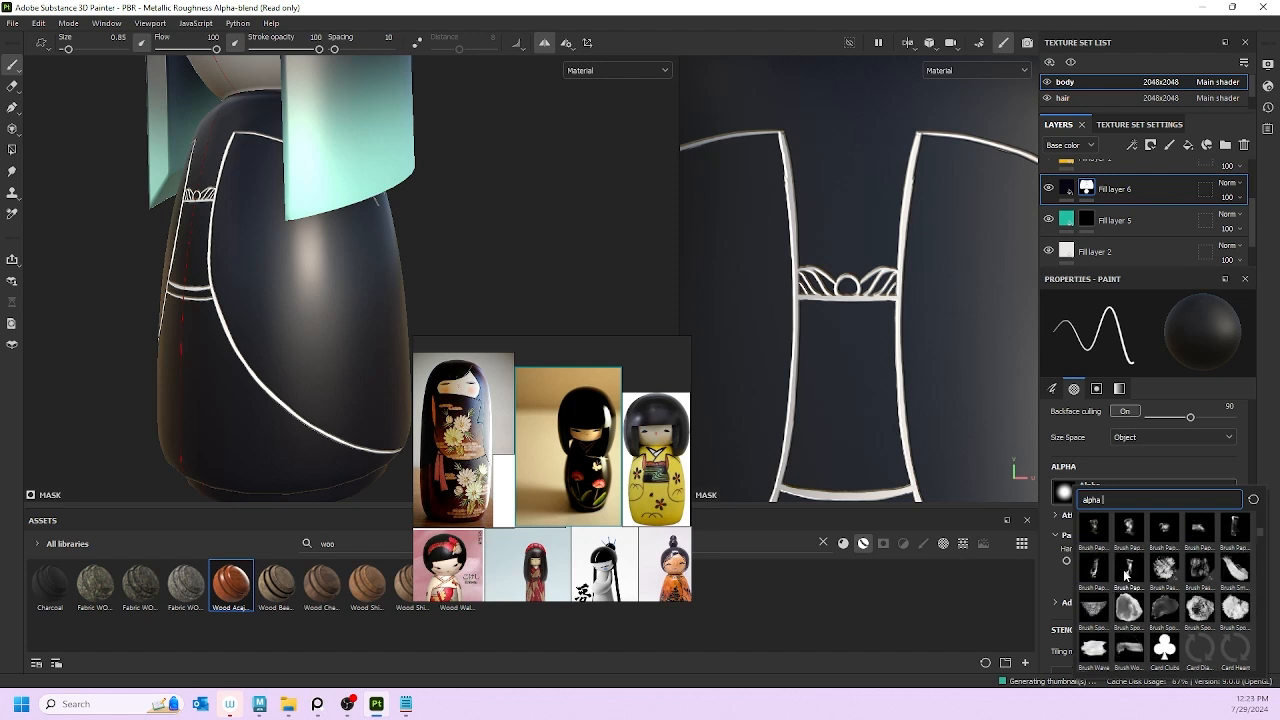
{"action": "scroll", "coordinate": [1136, 603], "scroll_direction": "up", "scroll_amount": 1}
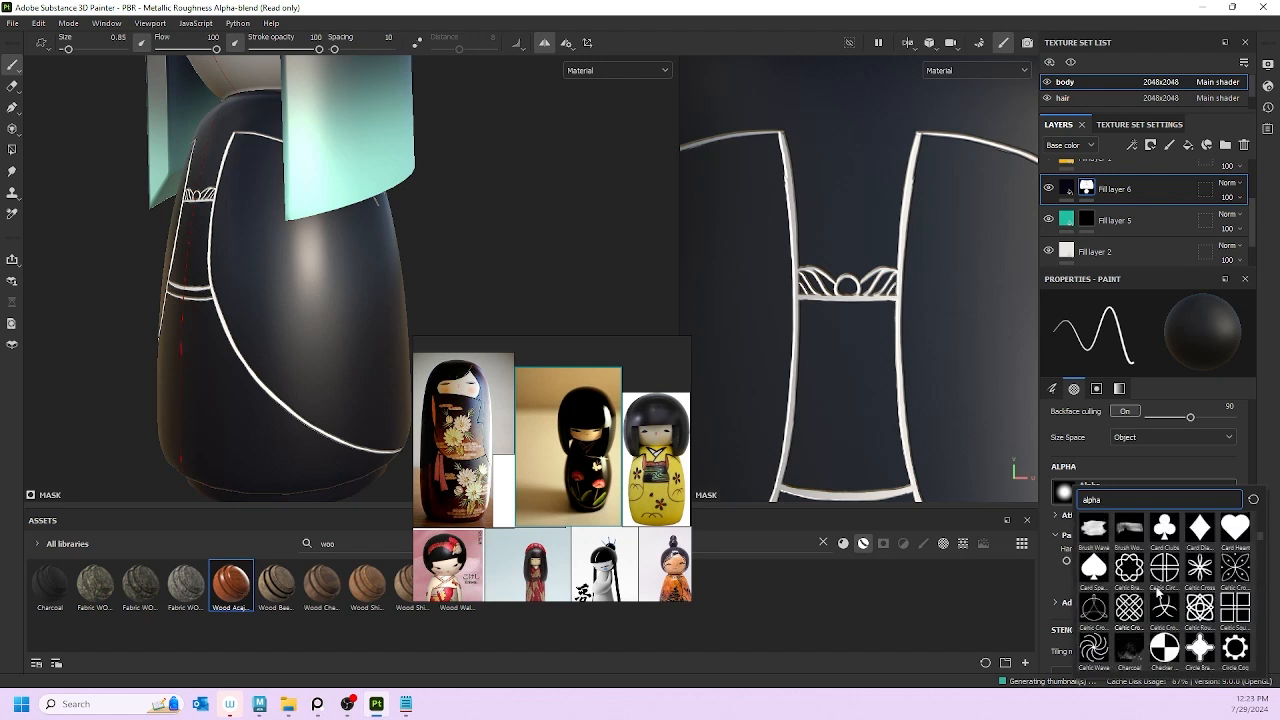
{"action": "left_click", "coordinate": [1197, 572]}
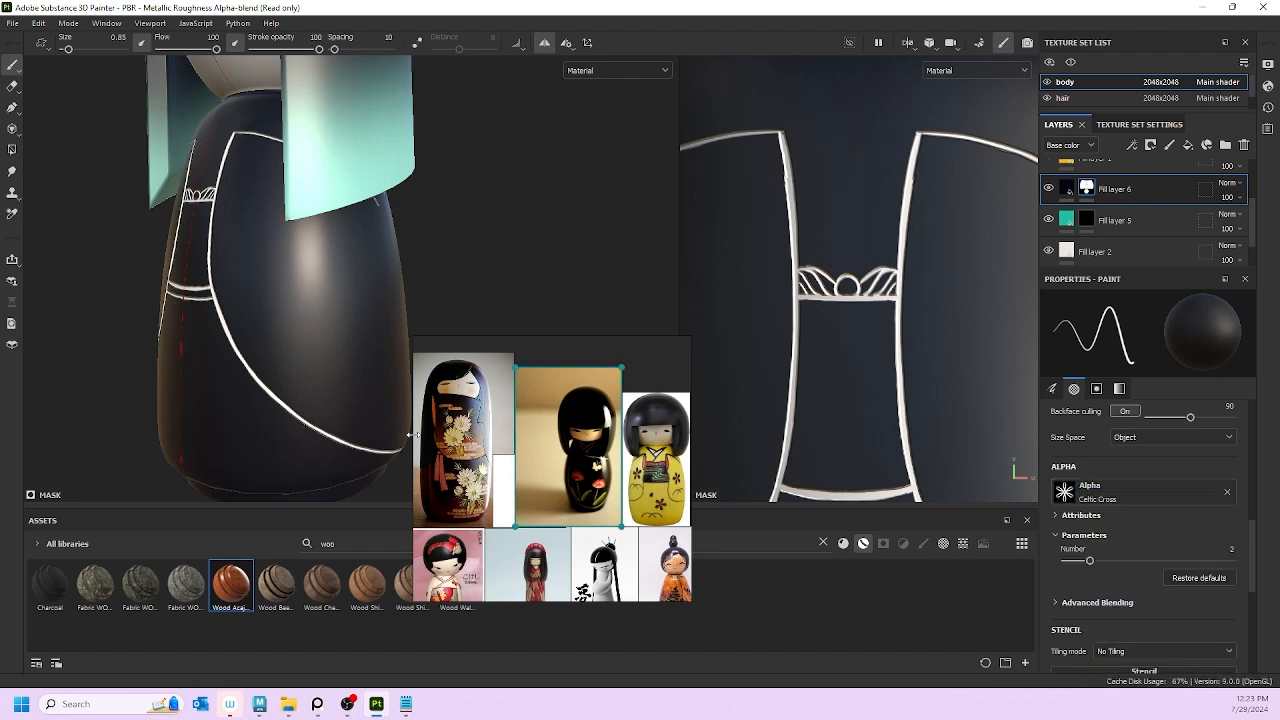
Step: Stamp a small white flower on the kimono panel at brush size about 9.76
{"action": "mouse_move", "coordinate": [453, 381]}
{"action": "left_mouse_down"}
{"action": "mouse_move", "coordinate": [465, 395]}
{"action": "mouse_move", "coordinate": [457, 385]}
{"action": "left_mouse_up"}
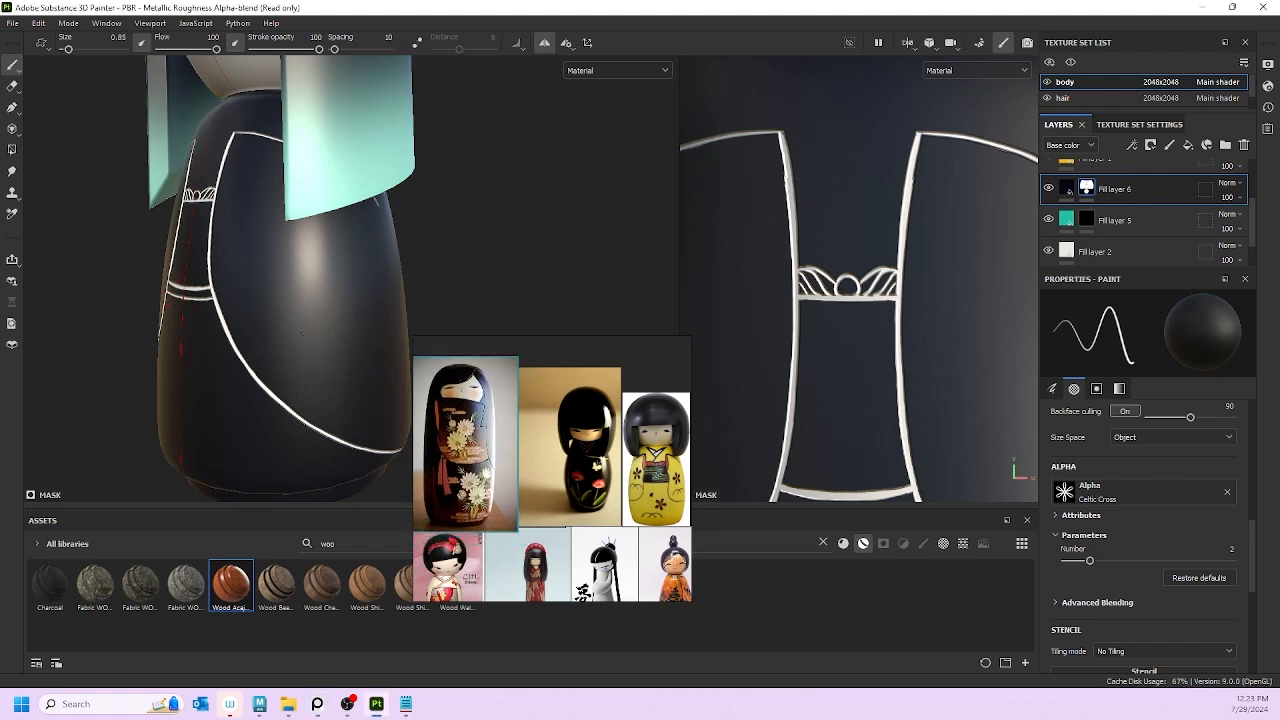
{"action": "key", "text": "bracketright"}
{"action": "key", "text": "bracketright"}
{"action": "key", "text": "bracketright"}
{"action": "key", "text": "bracketright"}
{"action": "key", "text": "bracketright"}
{"action": "key", "text": "bracketright"}
{"action": "key", "text": "bracketright"}
{"action": "key", "text": "bracketright"}
{"action": "key", "text": "bracketright"}
{"action": "key", "text": "bracketright"}
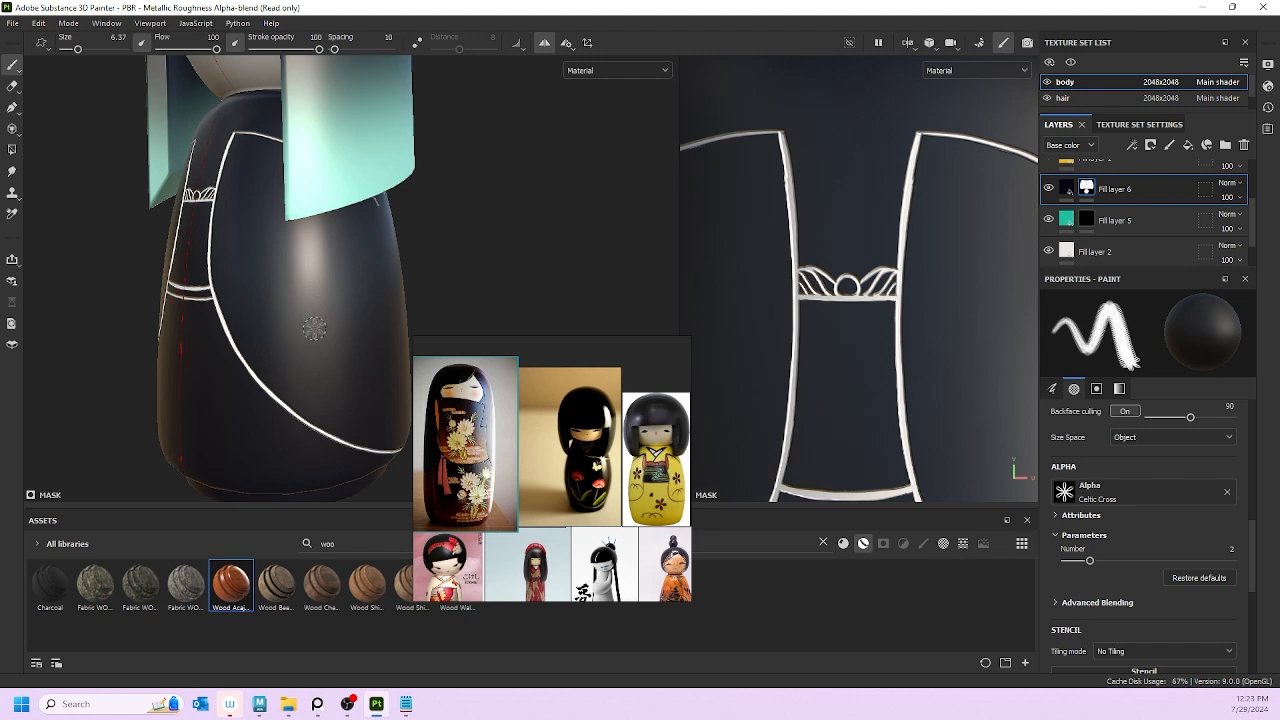
{"action": "left_click", "coordinate": [283, 365]}
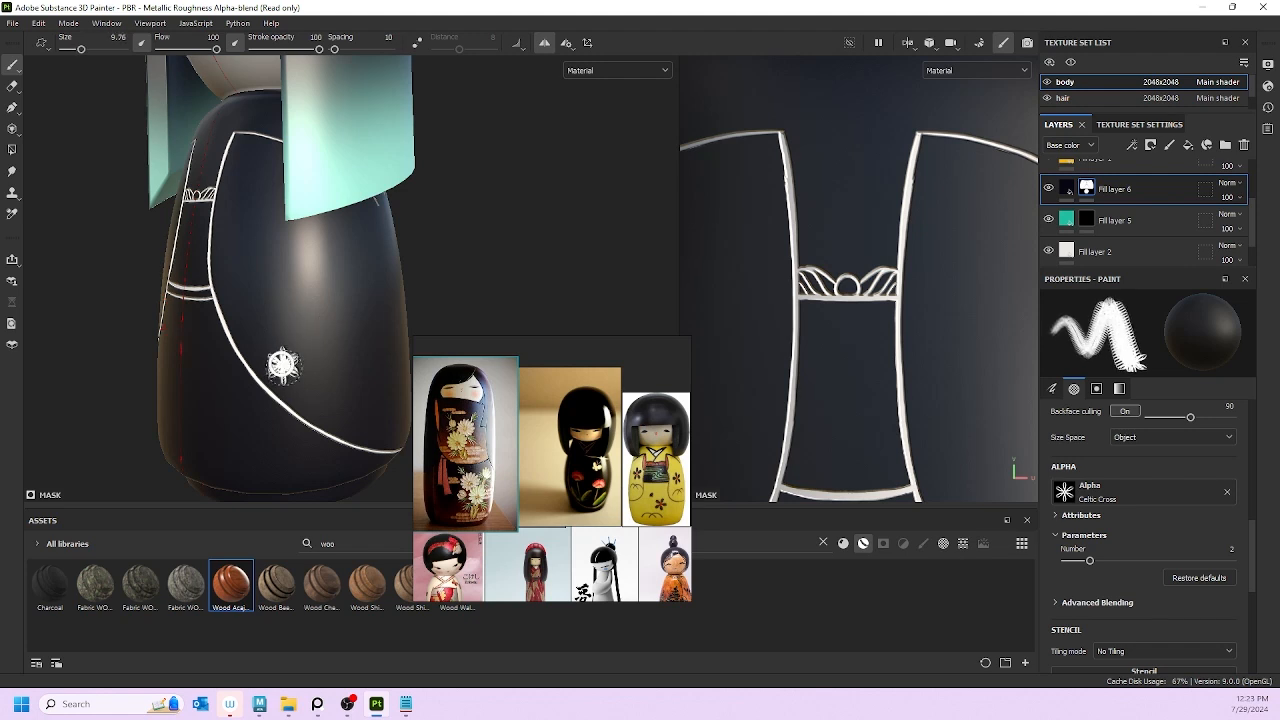
{"action": "key", "text": "ctrl+z"}
{"action": "left_click", "coordinate": [280, 366]}
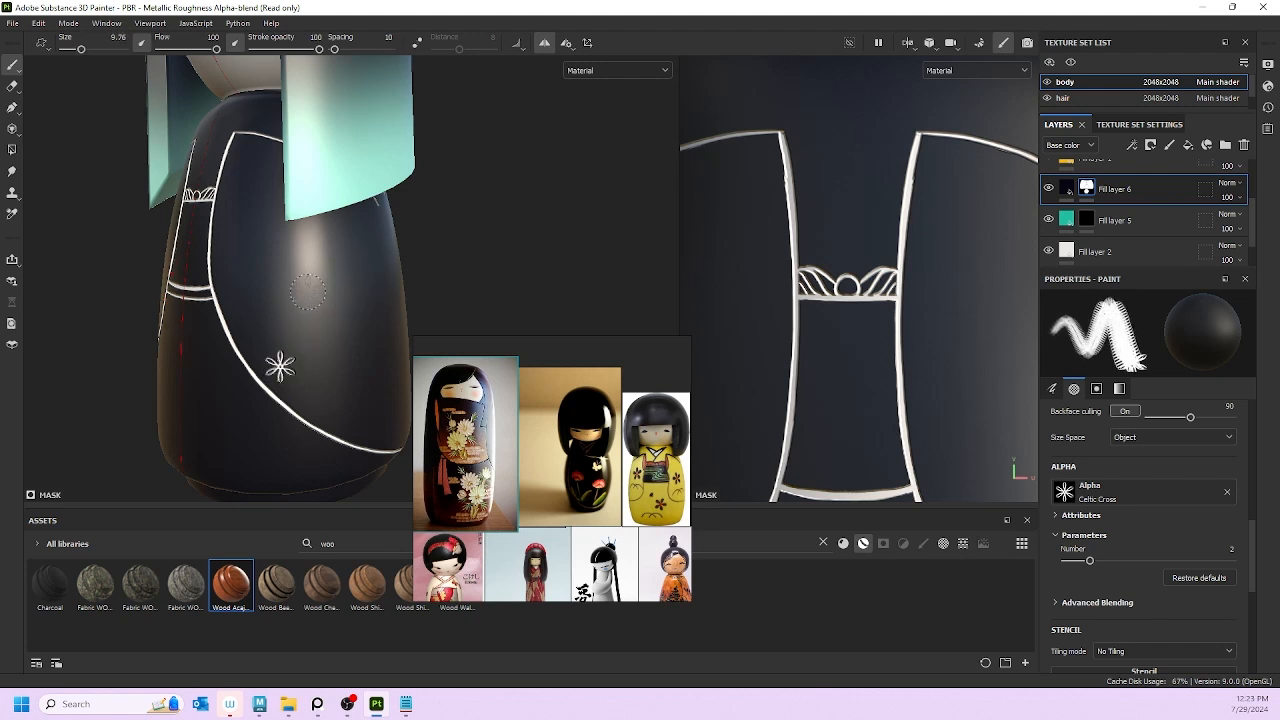
Step: Stamp a large white flower above it at brush size about 22, then turn the doll frontward
{"action": "scroll", "coordinate": [449, 221], "scroll_direction": "down", "scroll_amount": 3}
{"action": "scroll", "coordinate": [273, 290], "scroll_direction": "up", "scroll_amount": 2}
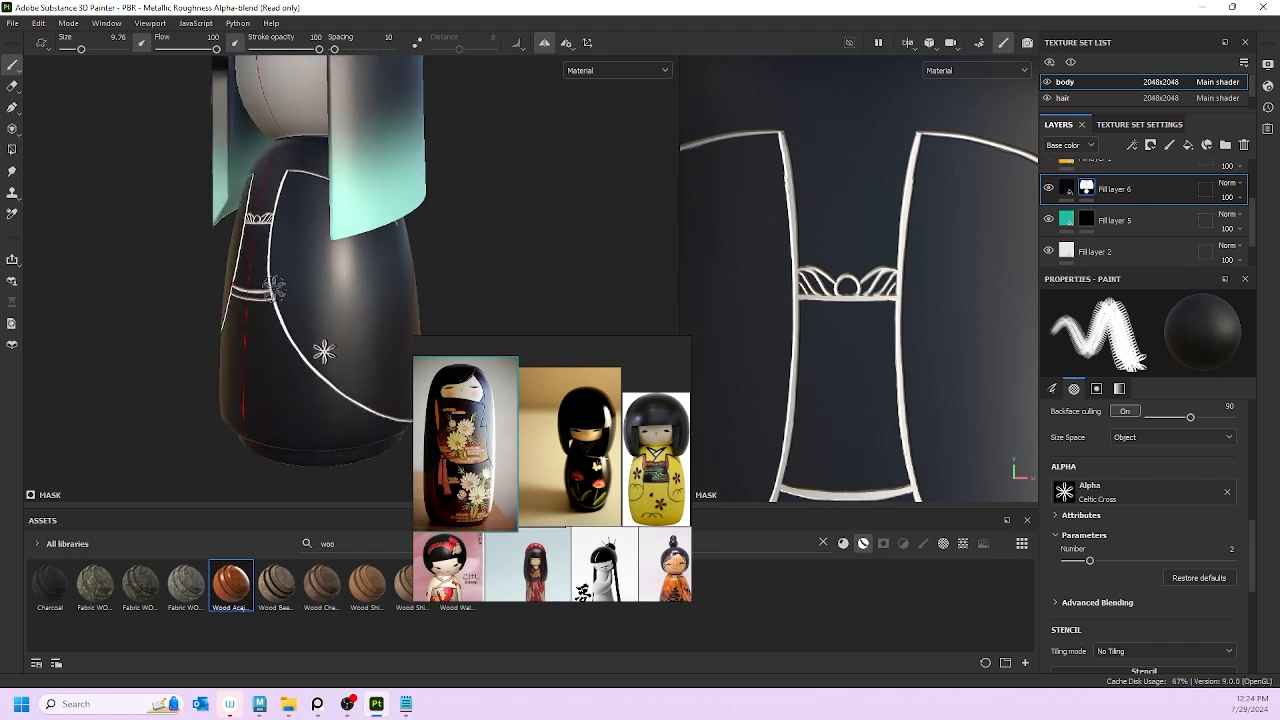
{"action": "scroll", "coordinate": [258, 287], "scroll_direction": "down", "scroll_amount": 1}
{"action": "key", "text": "bracketright"}
{"action": "key", "text": "bracketright"}
{"action": "key", "text": "bracketright"}
{"action": "key", "text": "bracketright"}
{"action": "key", "text": "bracketright"}
{"action": "key", "text": "bracketright"}
{"action": "key", "text": "bracketright"}
{"action": "key", "text": "bracketright"}
{"action": "key", "text": "bracketright"}
{"action": "key", "text": "bracketright"}
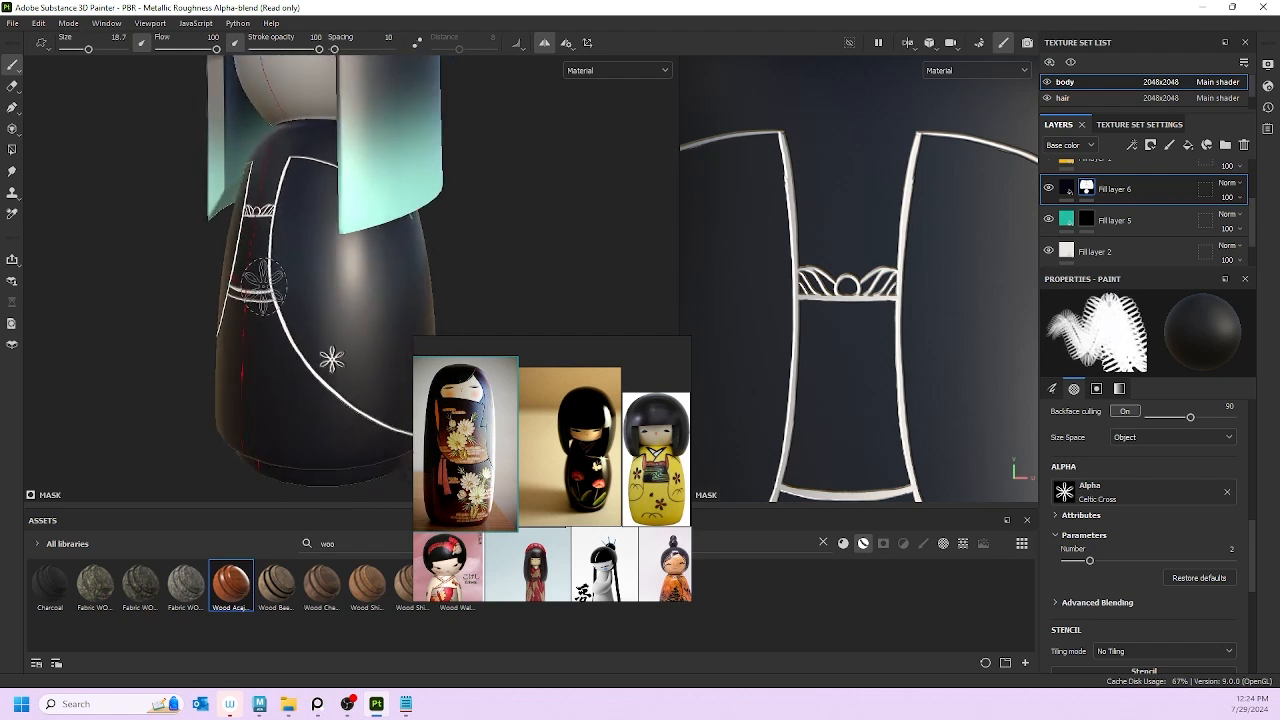
{"action": "left_click", "coordinate": [316, 315]}
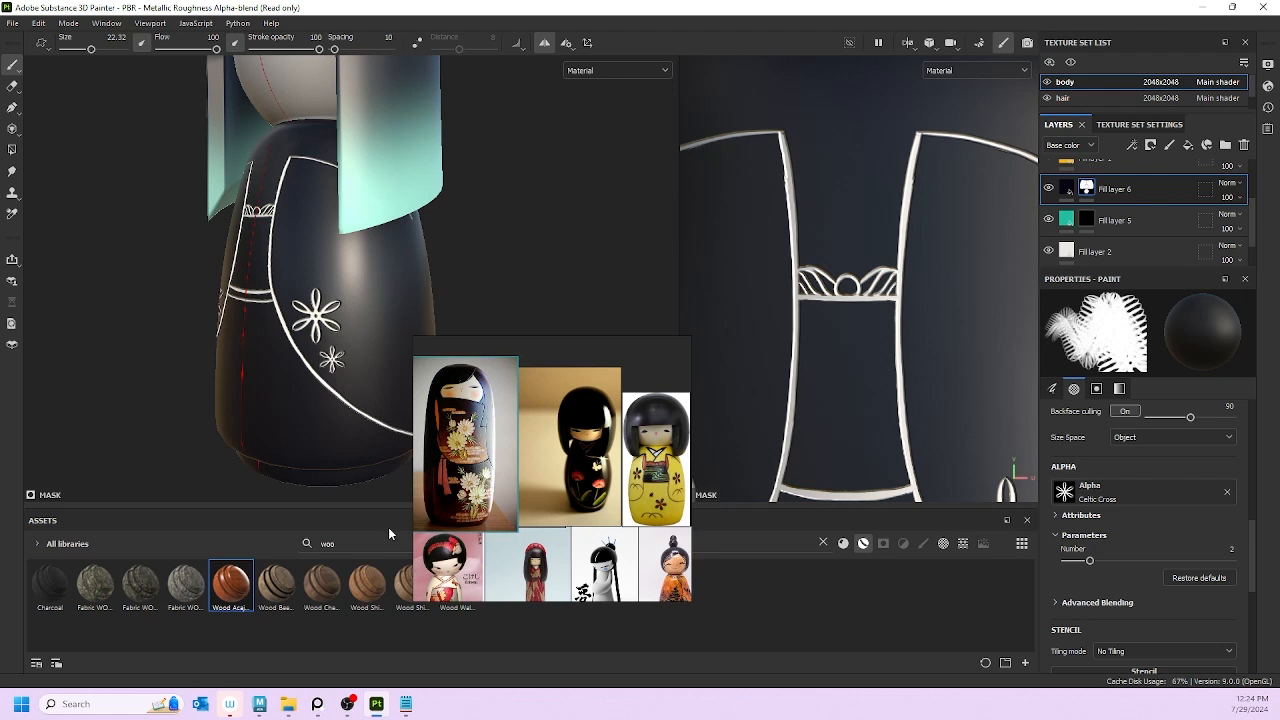
{"action": "scroll", "coordinate": [325, 258], "scroll_direction": "down", "scroll_amount": 5}
{"action": "left_click_drag", "start_coordinate": [325, 348], "coordinate": [402, 337], "text": "alt"}
{"action": "scroll", "coordinate": [250, 325], "scroll_direction": "up", "scroll_amount": 4}
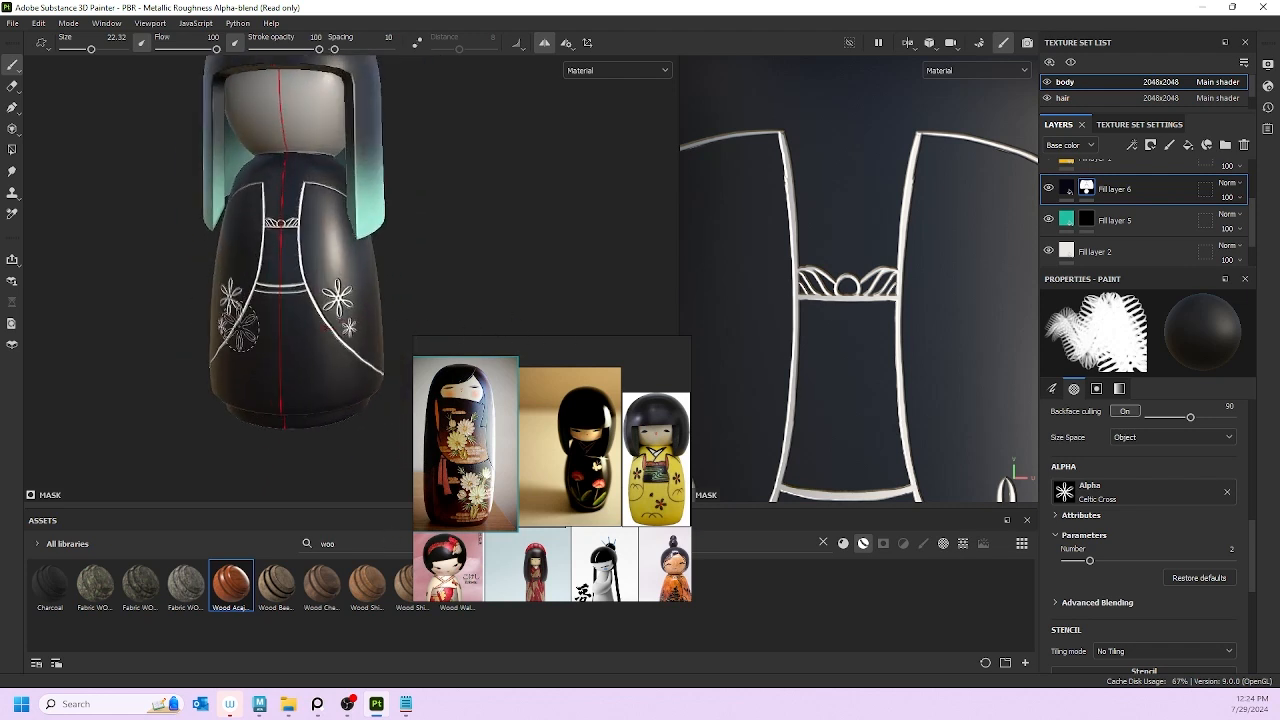
Step: Switch the brush alpha to Flower Sakura Simple
{"action": "left_click", "coordinate": [1144, 492]}
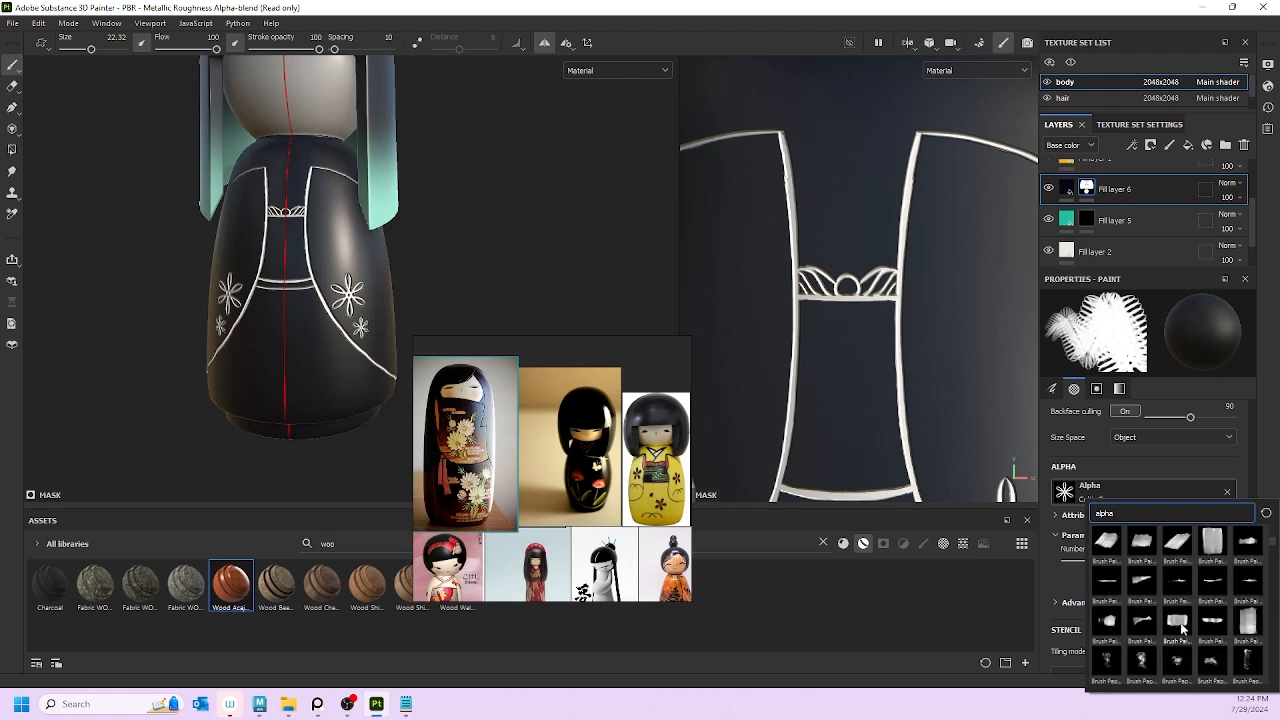
{"action": "scroll", "coordinate": [1180, 622], "scroll_direction": "down", "scroll_amount": 5}
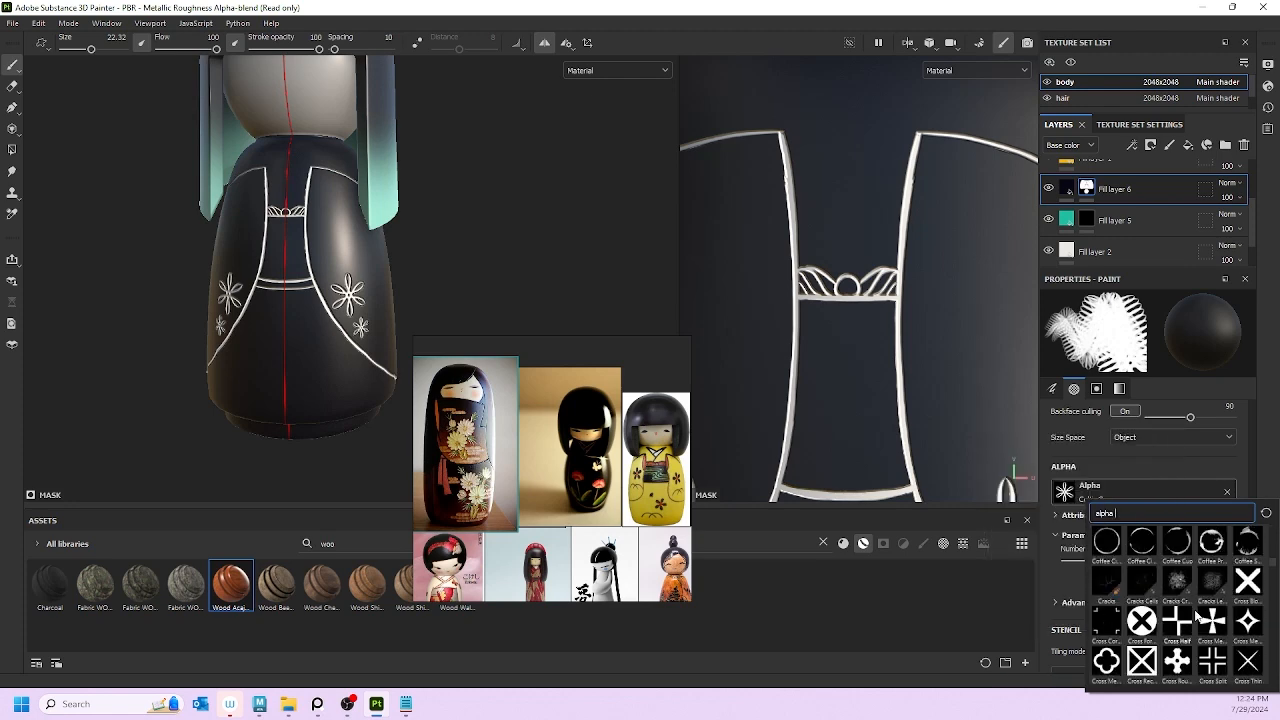
{"action": "scroll", "coordinate": [1178, 622], "scroll_direction": "down", "scroll_amount": 5}
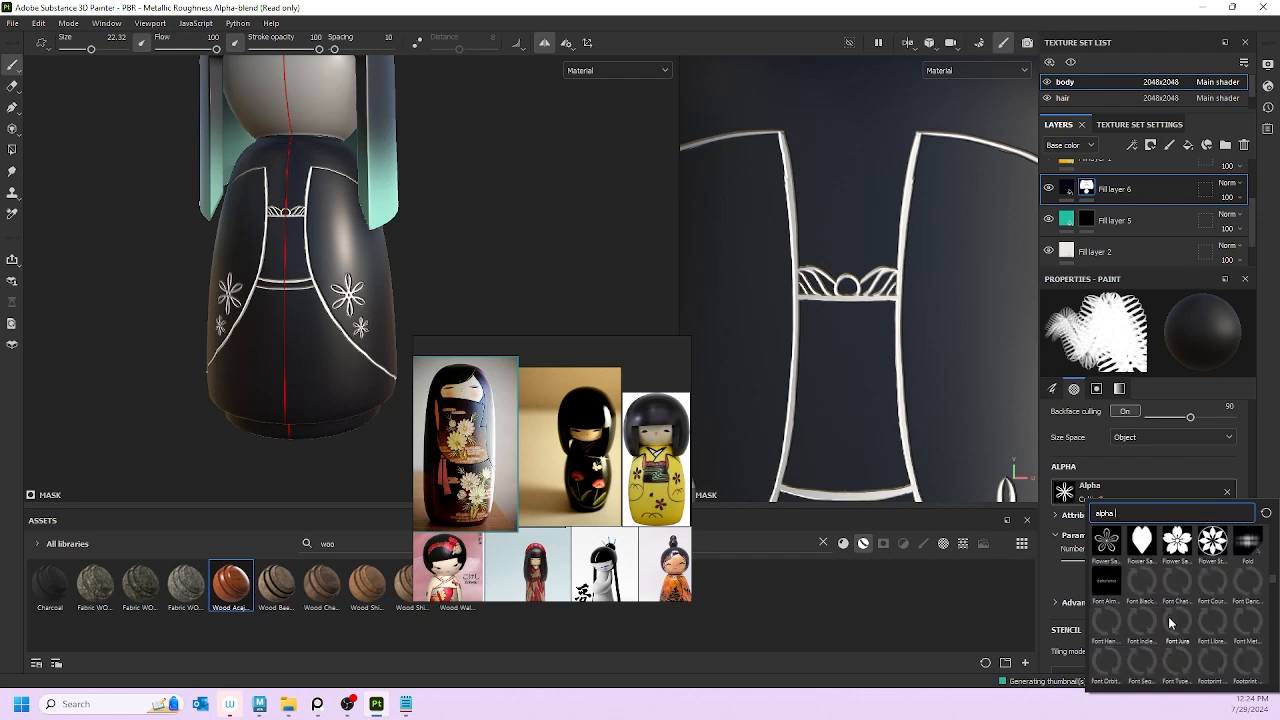
{"action": "scroll", "coordinate": [1170, 624], "scroll_direction": "up", "scroll_amount": 2}
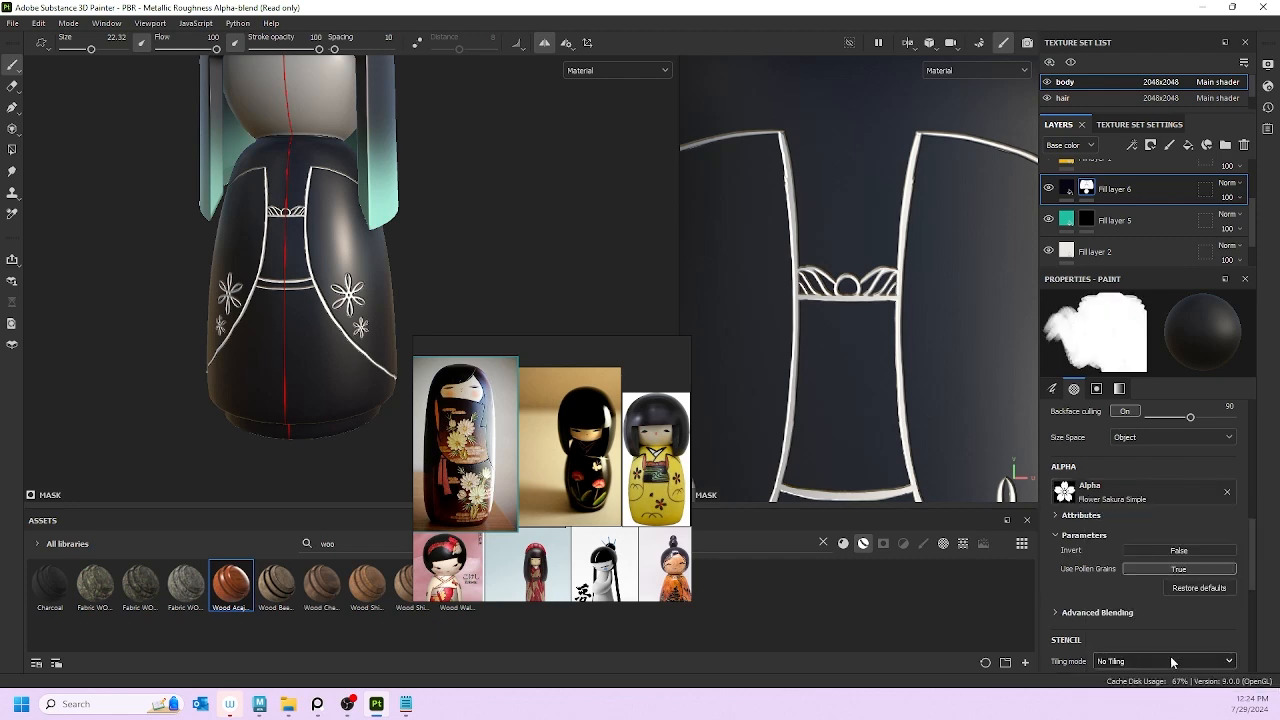
{"action": "left_click", "coordinate": [1175, 650]}
{"action": "scroll", "coordinate": [352, 255], "scroll_direction": "up", "scroll_amount": 2}
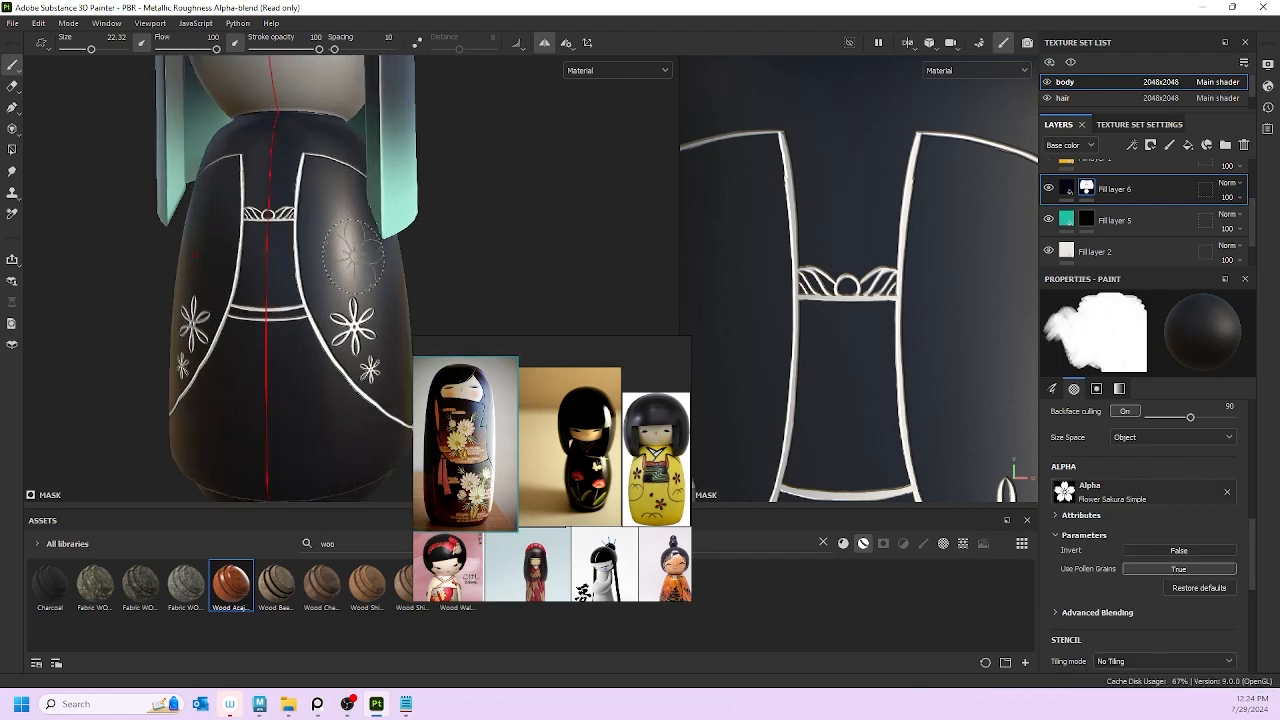
Step: Turn the doll and stamp a test sakura flower at brush size about 9.76
{"action": "left_click_drag", "start_coordinate": [343, 384], "coordinate": [240, 391], "text": "alt"}
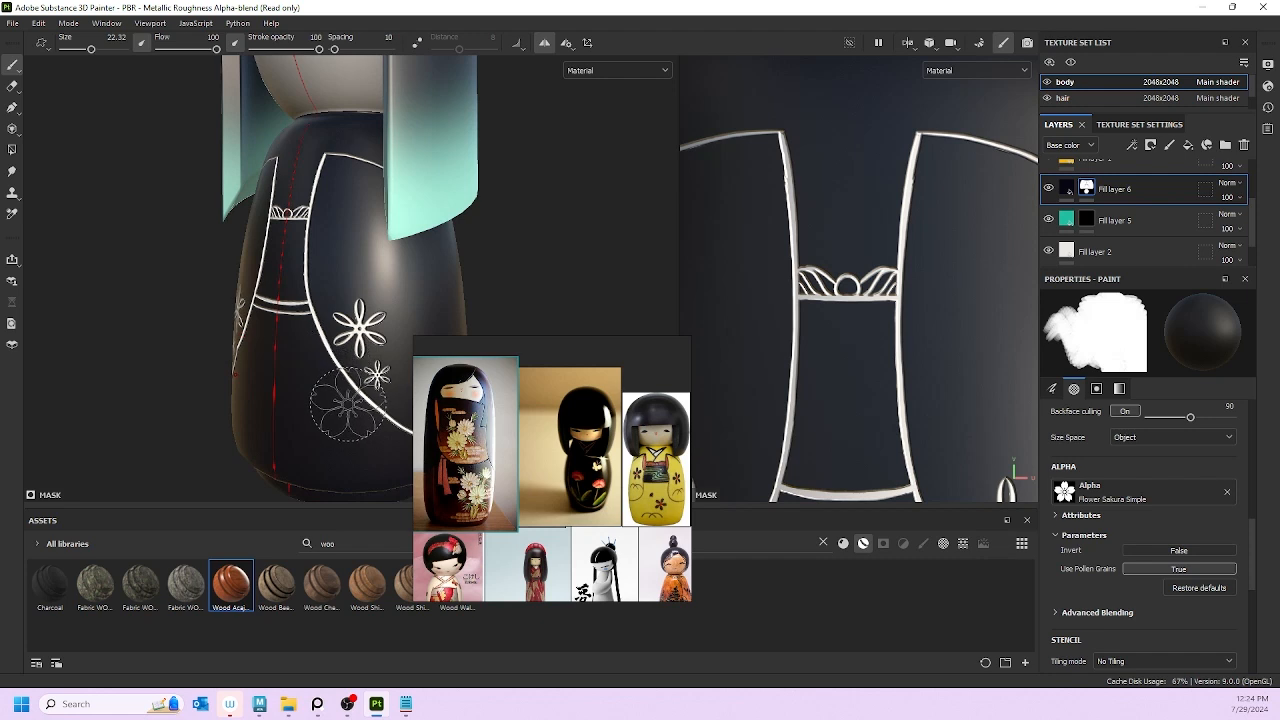
{"action": "mouse_move", "coordinate": [348, 403]}
{"action": "left_mouse_down", "text": "alt"}
{"action": "mouse_move", "coordinate": [323, 398]}
{"action": "mouse_move", "coordinate": [365, 402]}
{"action": "mouse_move", "coordinate": [308, 402]}
{"action": "left_mouse_up", "text": "alt"}
{"action": "key", "text": "bracketleft"}
{"action": "key", "text": "bracketleft"}
{"action": "key", "text": "bracketleft"}
{"action": "key", "text": "bracketleft"}
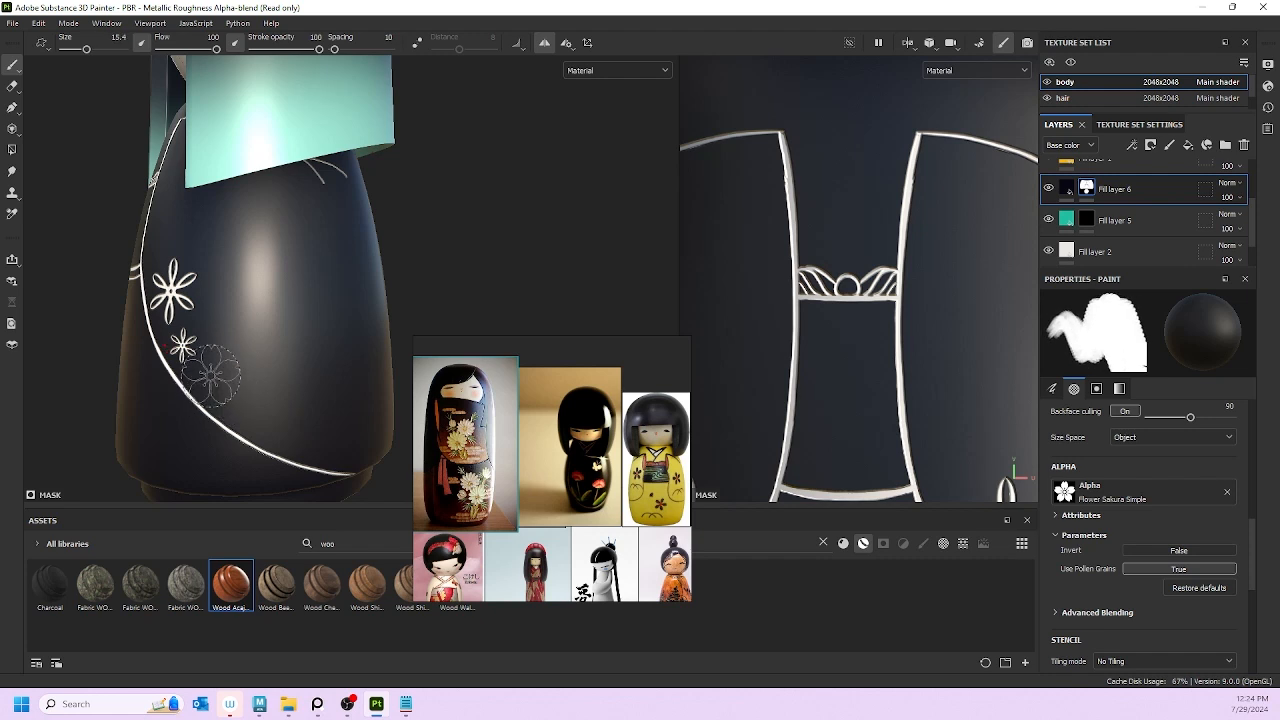
{"action": "key", "text": "bracketleft"}
{"action": "key", "text": "bracketleft"}
{"action": "key", "text": "bracketleft"}
{"action": "key", "text": "bracketleft"}
{"action": "key", "text": "bracketleft"}
{"action": "left_click", "coordinate": [204, 380]}
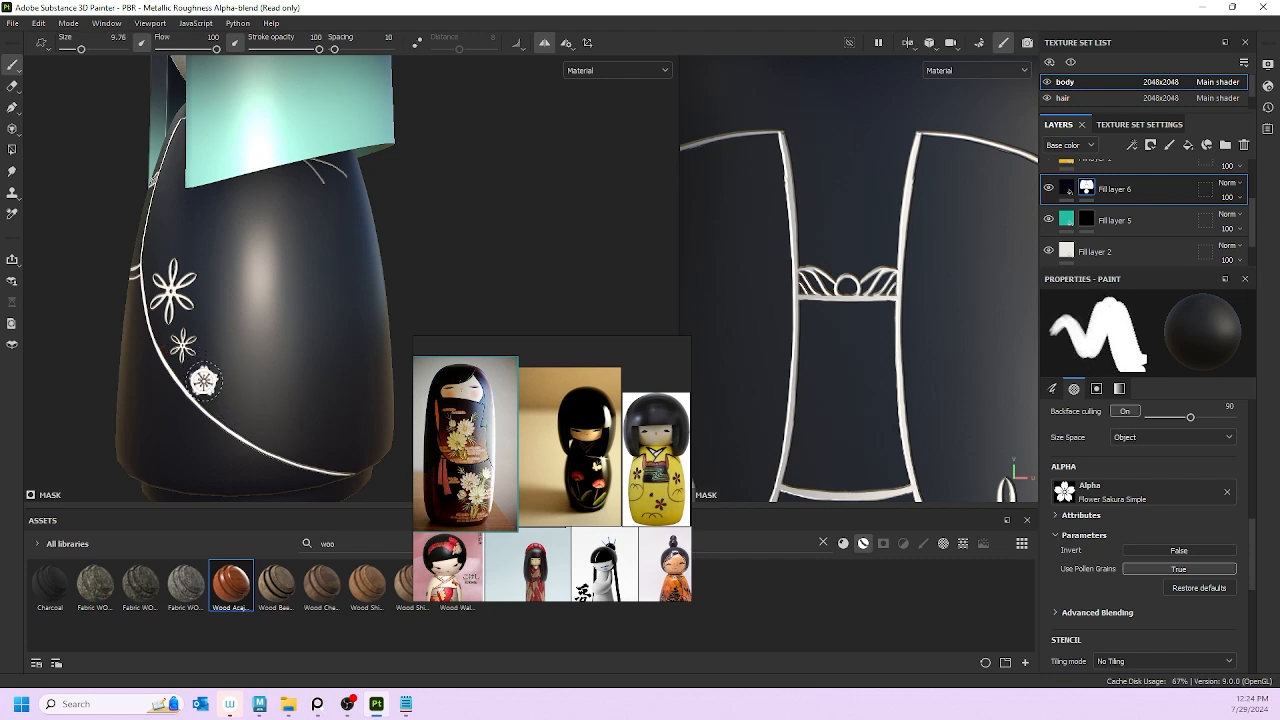
Step: Undo the sakura stamp and shrink the brush to about 3.7
{"action": "scroll", "coordinate": [227, 330], "scroll_direction": "down", "scroll_amount": 2}
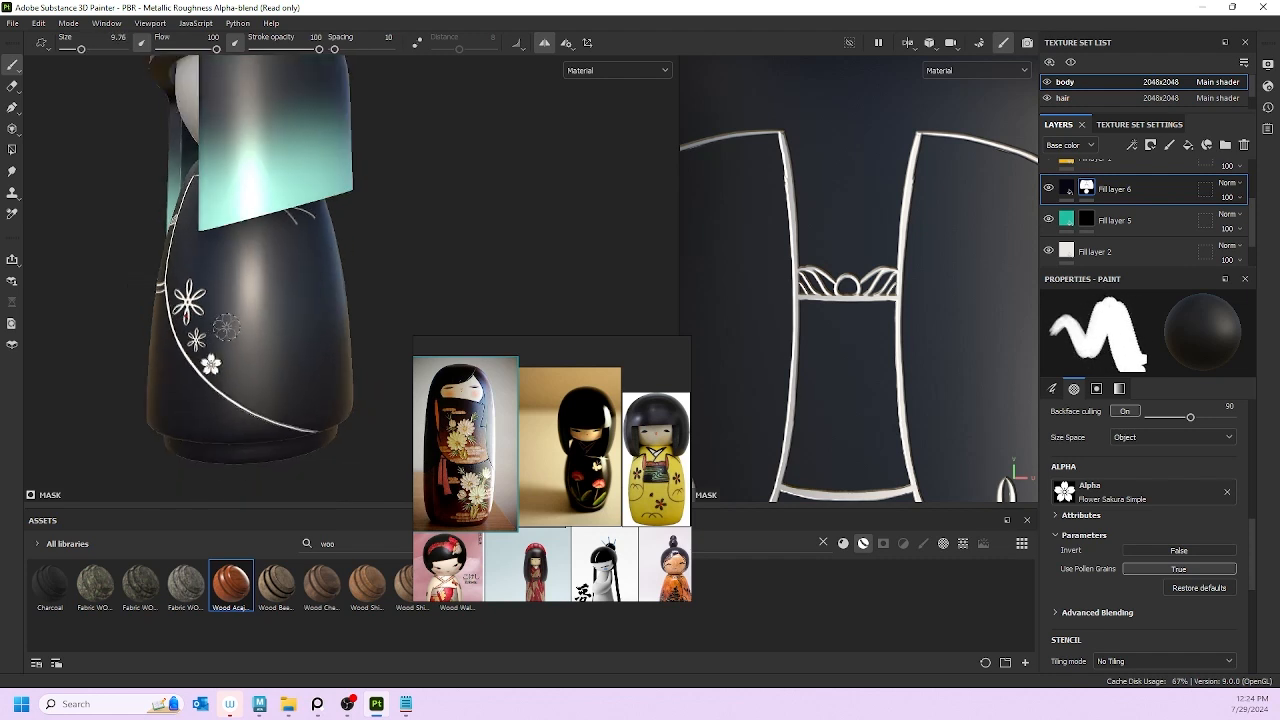
{"action": "left_click_drag", "start_coordinate": [225, 329], "coordinate": [246, 333], "text": "alt"}
{"action": "scroll", "coordinate": [240, 335], "scroll_direction": "up", "scroll_amount": 3}
{"action": "key", "text": "ctrl+z"}
{"action": "key", "text": "bracketleft"}
{"action": "key", "text": "bracketleft"}
{"action": "key", "text": "bracketleft"}
{"action": "key", "text": "bracketleft"}
{"action": "key", "text": "bracketleft"}
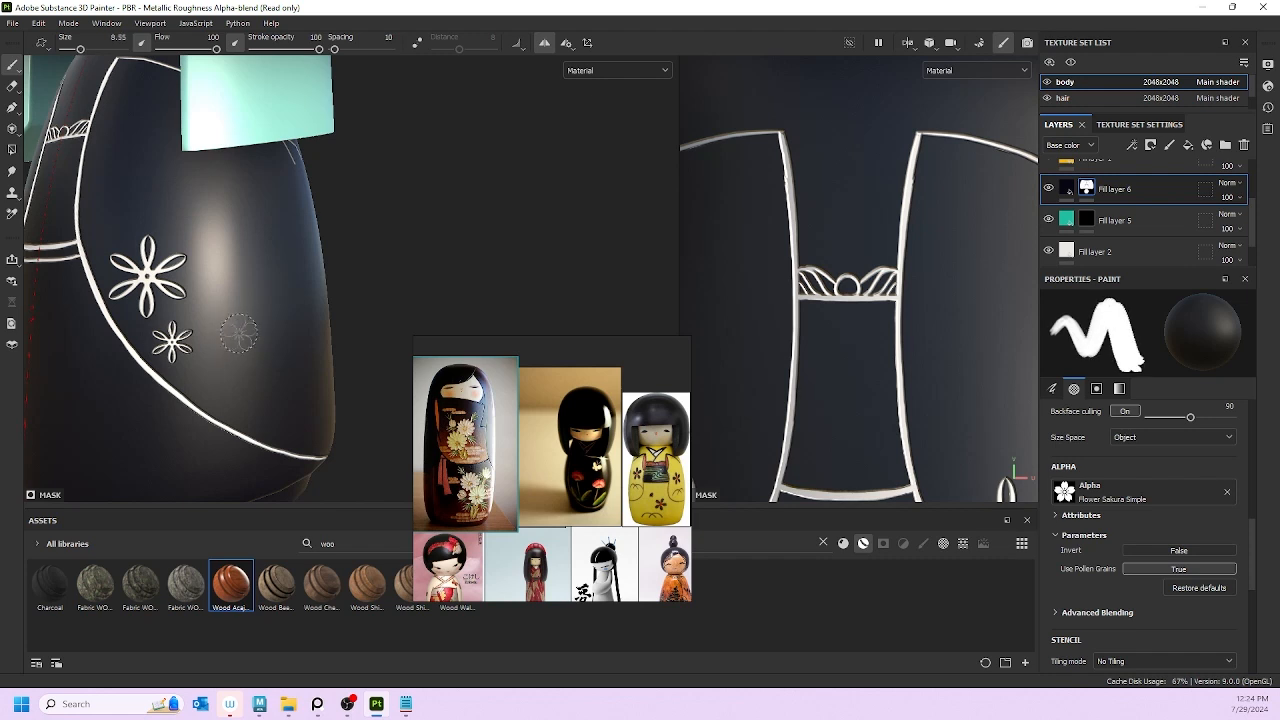
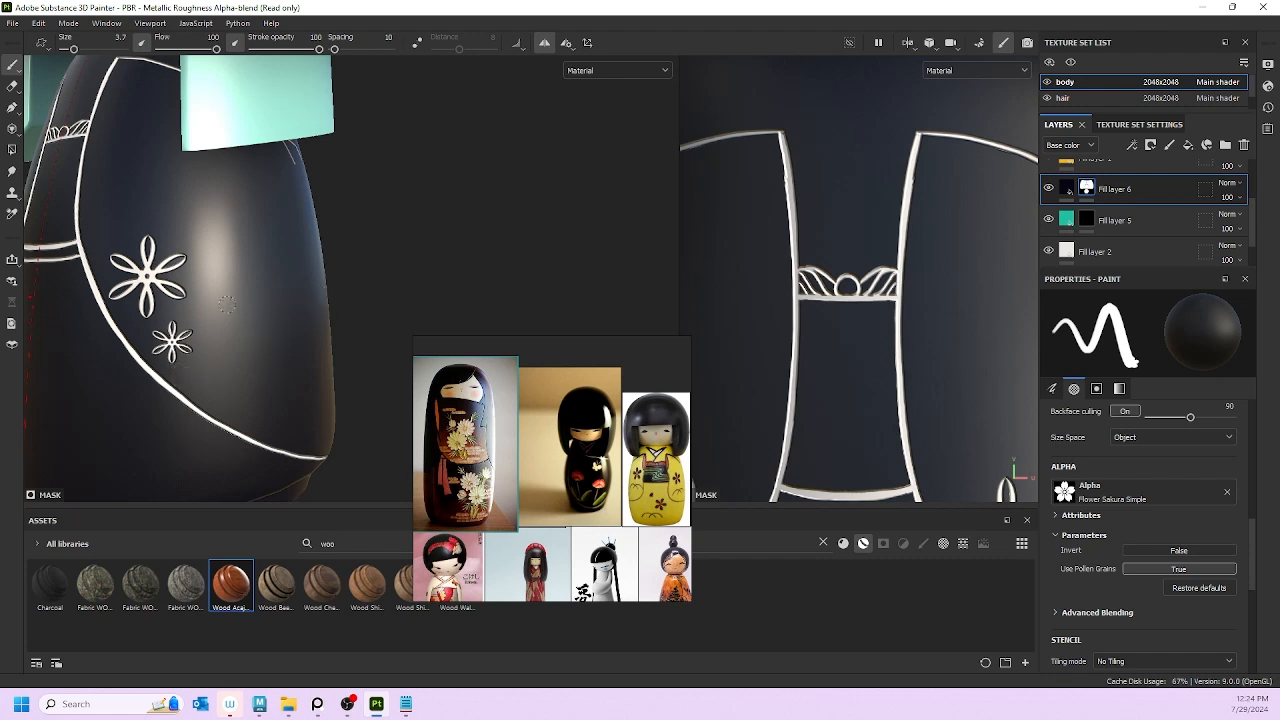
Step: Enlarge the sakura brush to 5.4 and stamp a small flower below the existing flowers
{"action": "key", "text": "bracketright"}
{"action": "key", "text": "bracketright"}
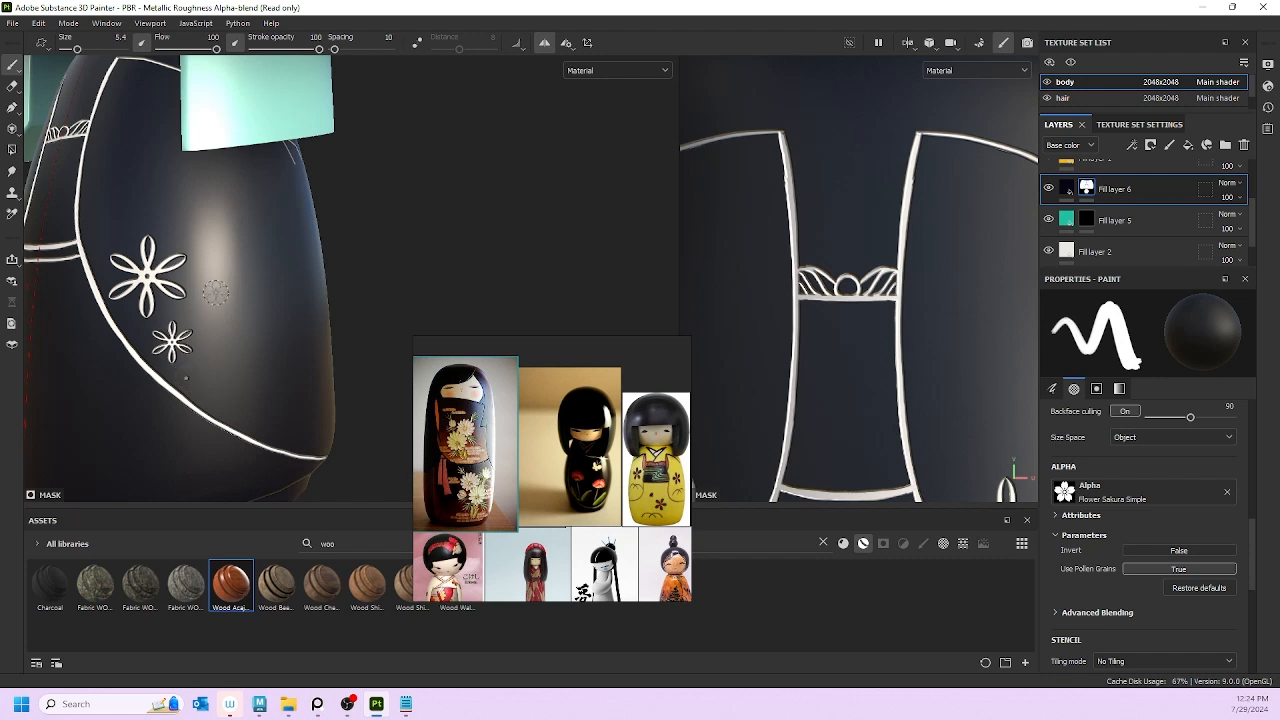
{"action": "left_click", "coordinate": [190, 380]}
{"action": "right_click_drag", "start_coordinate": [214, 328], "coordinate": [105, 329], "text": "alt"}
{"action": "left_click_drag", "start_coordinate": [105, 329], "coordinate": [340, 325], "text": "alt"}
{"action": "right_click_drag", "start_coordinate": [340, 325], "coordinate": [300, 340], "text": "alt"}
{"action": "left_click_drag", "start_coordinate": [270, 337], "coordinate": [176, 322], "text": "alt"}
{"action": "right_click_drag", "start_coordinate": [176, 322], "coordinate": [256, 302], "text": "alt"}
{"action": "mouse_move", "coordinate": [256, 302]}
{"action": "left_mouse_down", "text": "alt"}
{"action": "mouse_move", "coordinate": [179, 309]}
{"action": "mouse_move", "coordinate": [170, 345]}
{"action": "mouse_move", "coordinate": [200, 296]}
{"action": "left_mouse_up", "text": "alt"}
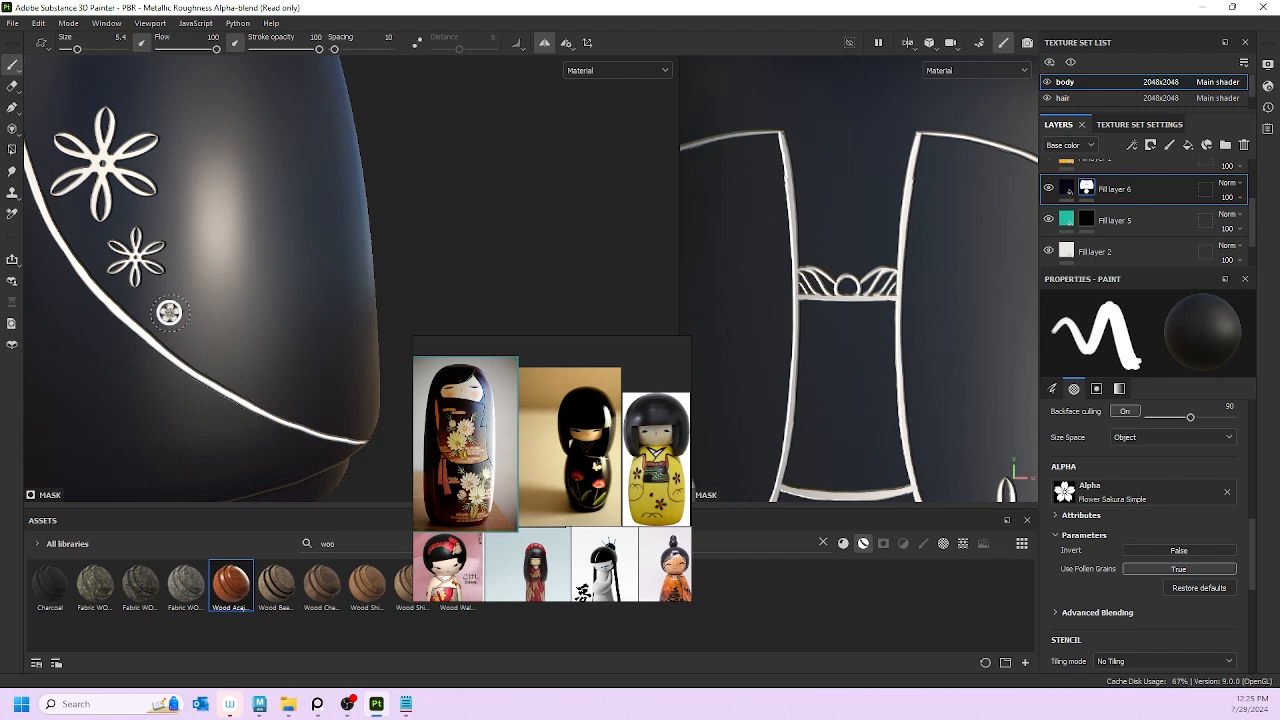
Step: Stamp another sakura beside it, shrink the brush to 3.7, and add two more near the cluster
{"action": "key", "text": "ctrl"}
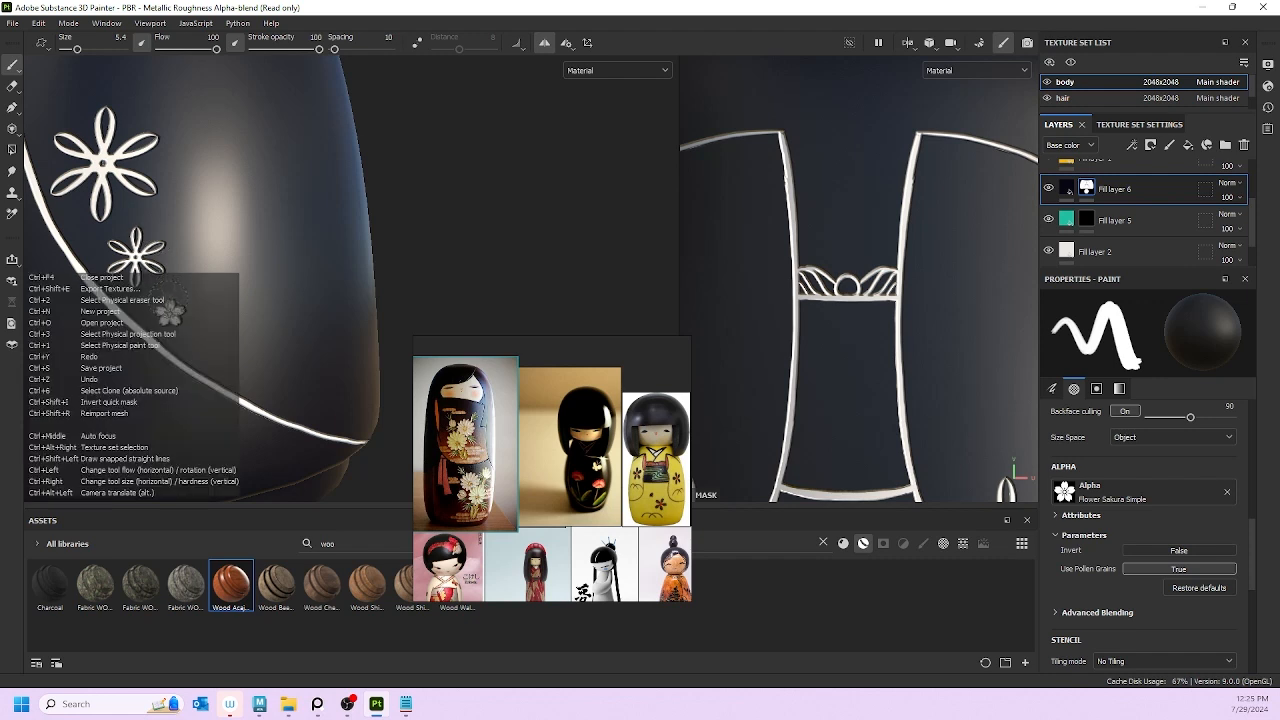
{"action": "left_click", "coordinate": [171, 313]}
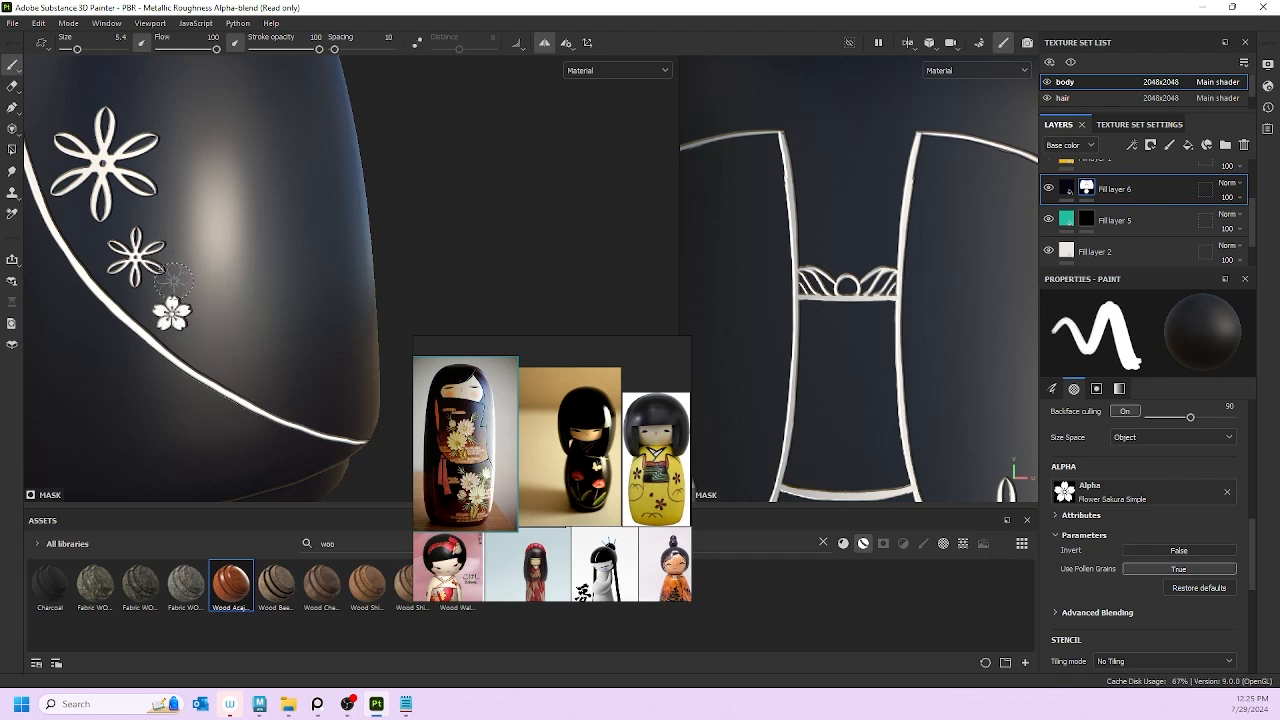
{"action": "right_click_drag", "start_coordinate": [180, 310], "coordinate": [165, 304], "text": "ctrl"}
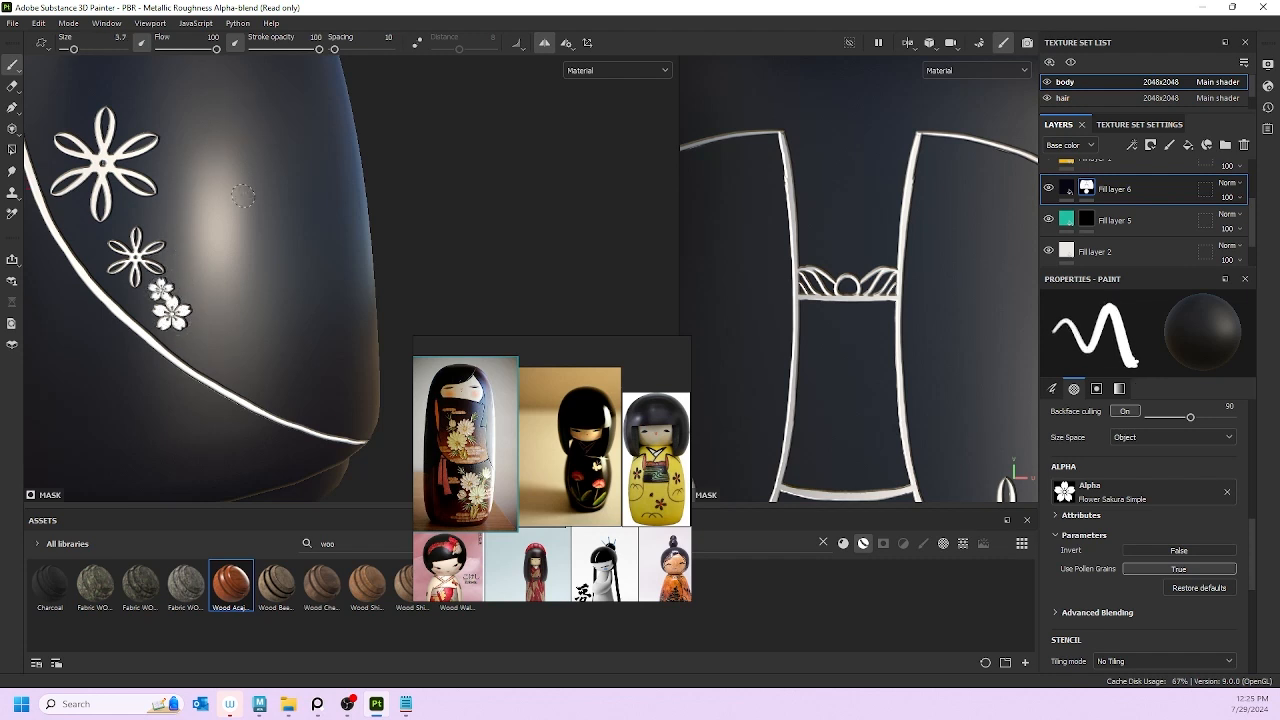
{"action": "scroll", "coordinate": [230, 143], "scroll_direction": "down", "scroll_amount": 3}
{"action": "scroll", "coordinate": [230, 143], "scroll_direction": "down", "scroll_amount": 5}
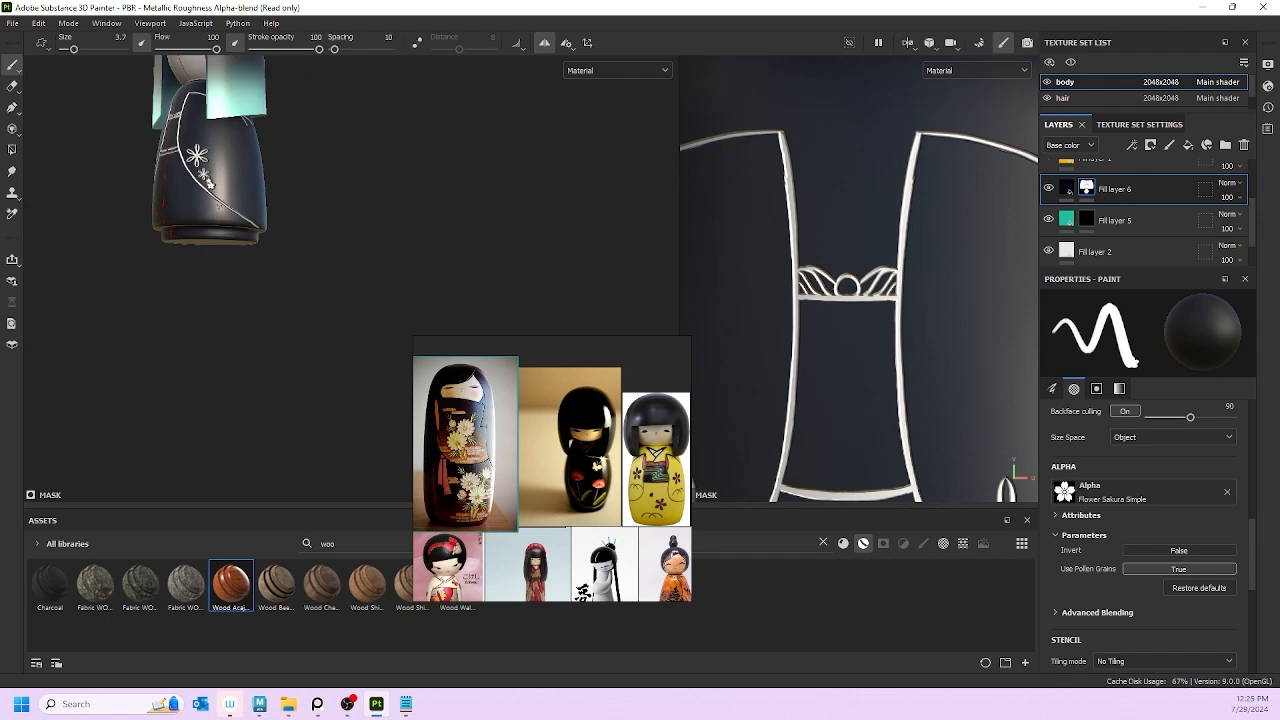
{"action": "scroll", "coordinate": [240, 185], "scroll_direction": "up", "scroll_amount": 3}
{"action": "left_click_drag", "start_coordinate": [234, 266], "coordinate": [320, 288], "text": "alt"}
{"action": "scroll", "coordinate": [238, 207], "scroll_direction": "up", "scroll_amount": 8}
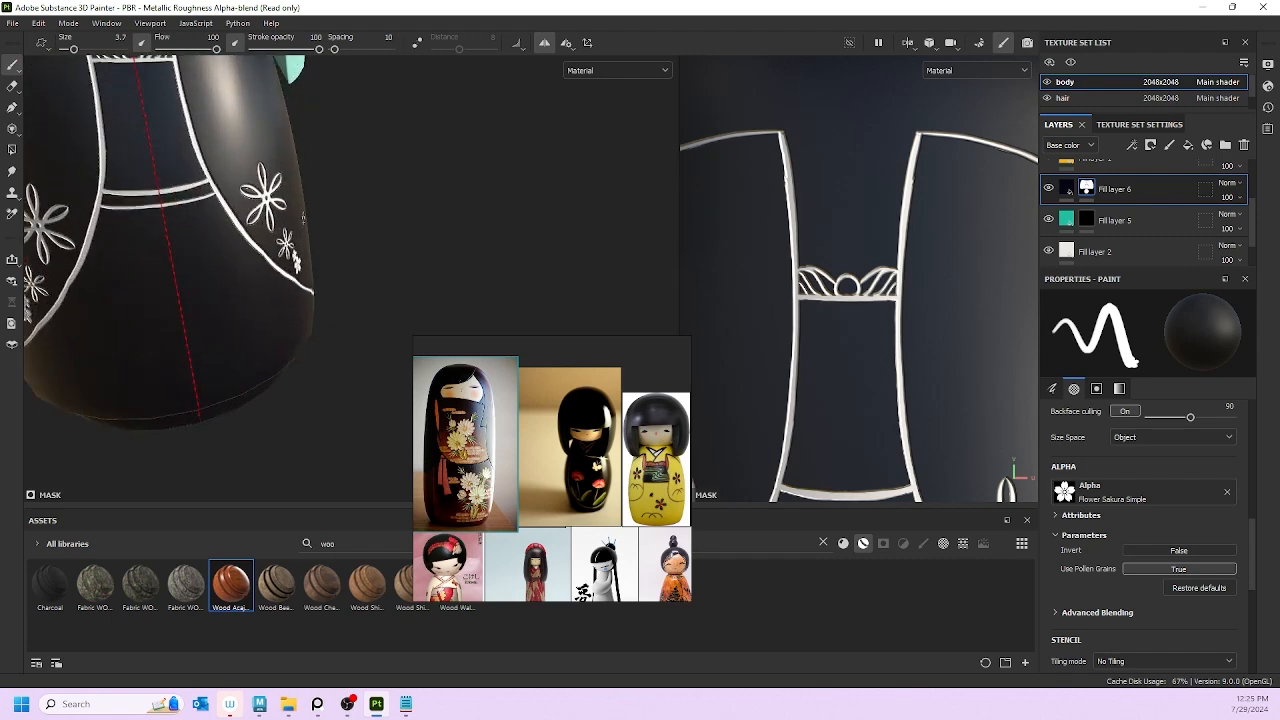
{"action": "left_click_drag", "start_coordinate": [270, 207], "coordinate": [97, 249], "text": "alt"}
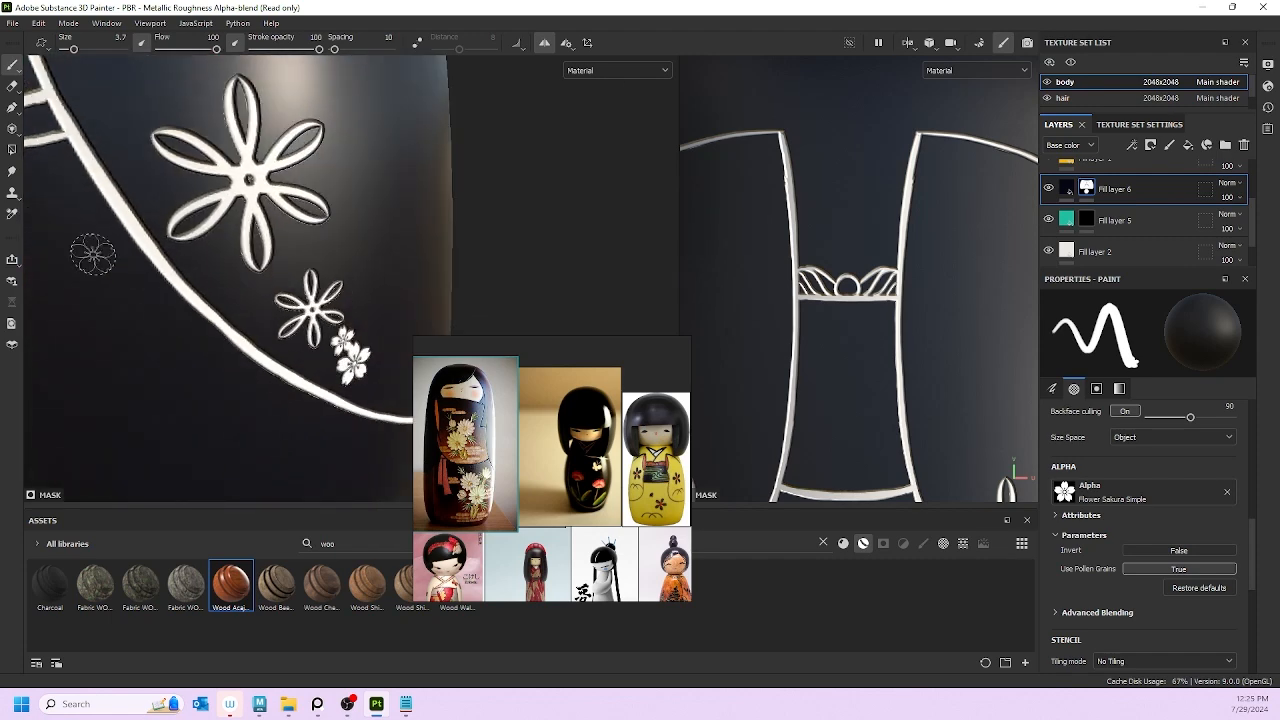
{"action": "left_click", "coordinate": [246, 291]}
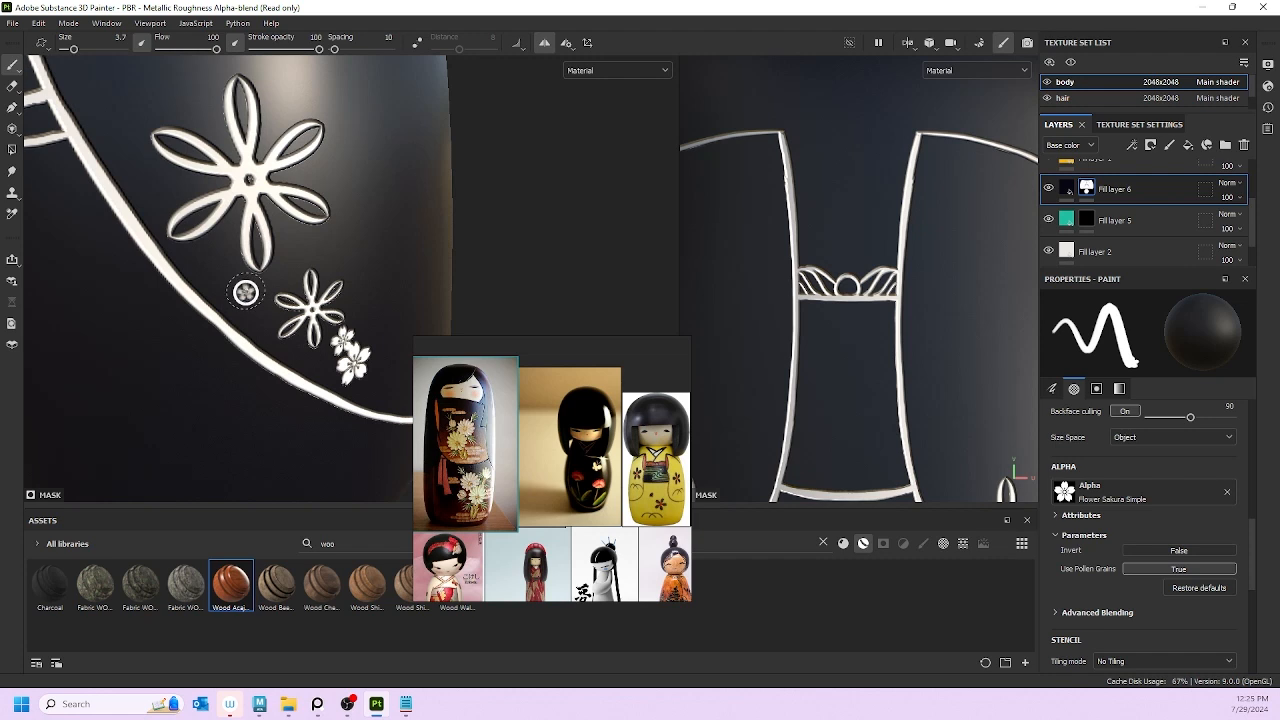
{"action": "left_click", "coordinate": [296, 249]}
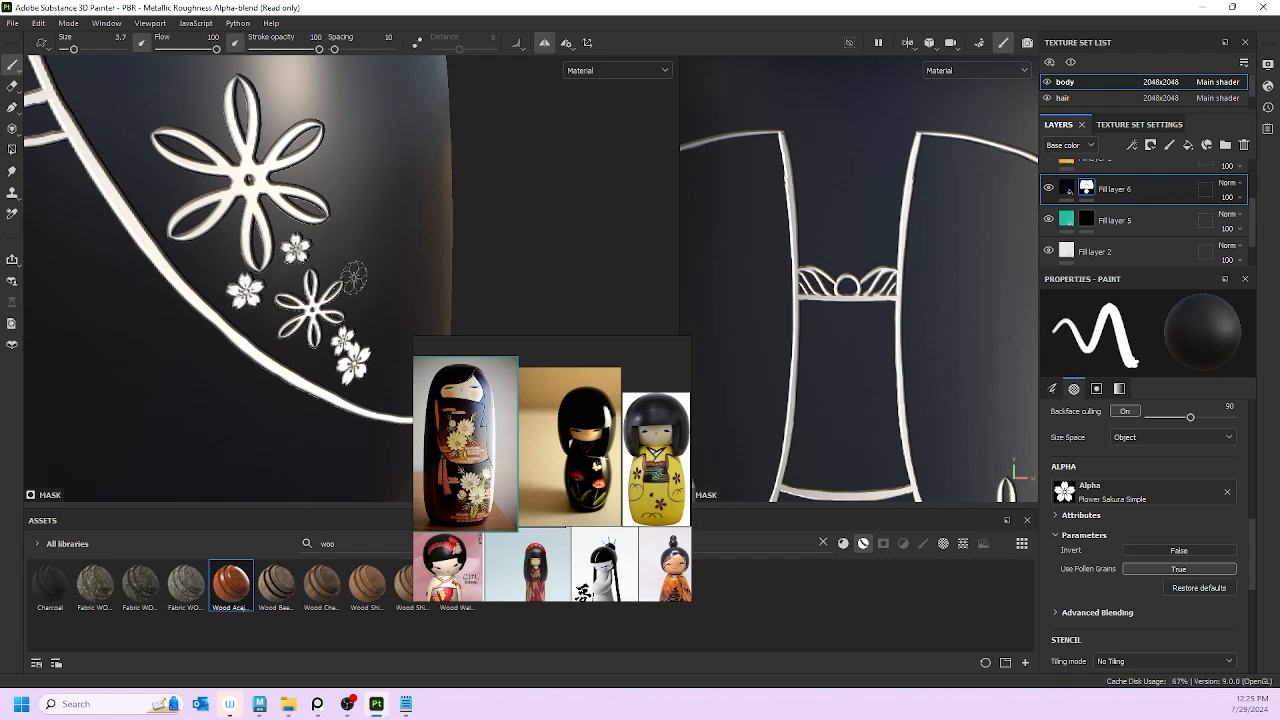
Step: Zoom out to review the whole doll, then close in on the skirt's flower cluster
{"action": "right_click_drag", "start_coordinate": [354, 278], "coordinate": [280, 270], "text": "alt"}
{"action": "left_click_drag", "start_coordinate": [280, 270], "coordinate": [315, 262], "text": "alt"}
{"action": "right_click_drag", "start_coordinate": [315, 262], "coordinate": [275, 258], "text": "alt"}
{"action": "left_click_drag", "start_coordinate": [275, 258], "coordinate": [300, 246], "text": "alt"}
{"action": "right_click_drag", "start_coordinate": [300, 246], "coordinate": [285, 260], "text": "alt"}
{"action": "left_click_drag", "start_coordinate": [285, 260], "coordinate": [188, 244], "text": "alt"}
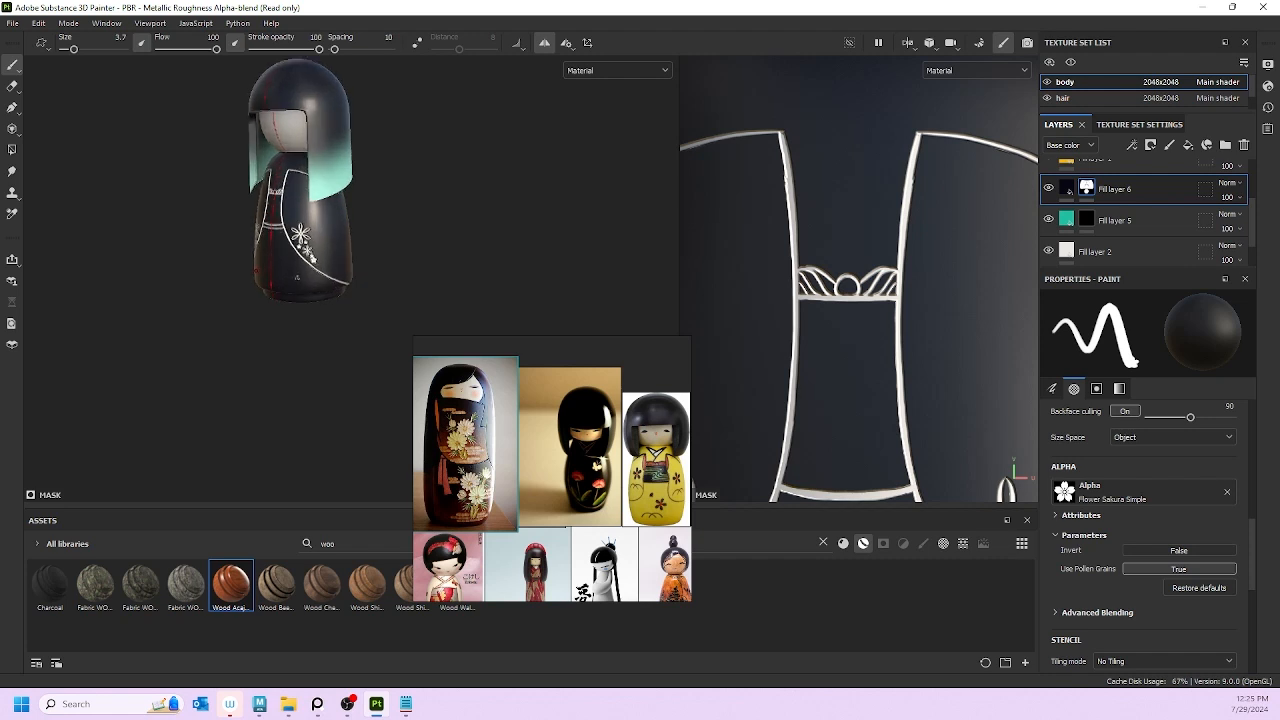
{"action": "right_click_drag", "start_coordinate": [297, 278], "coordinate": [322, 269], "text": "alt"}
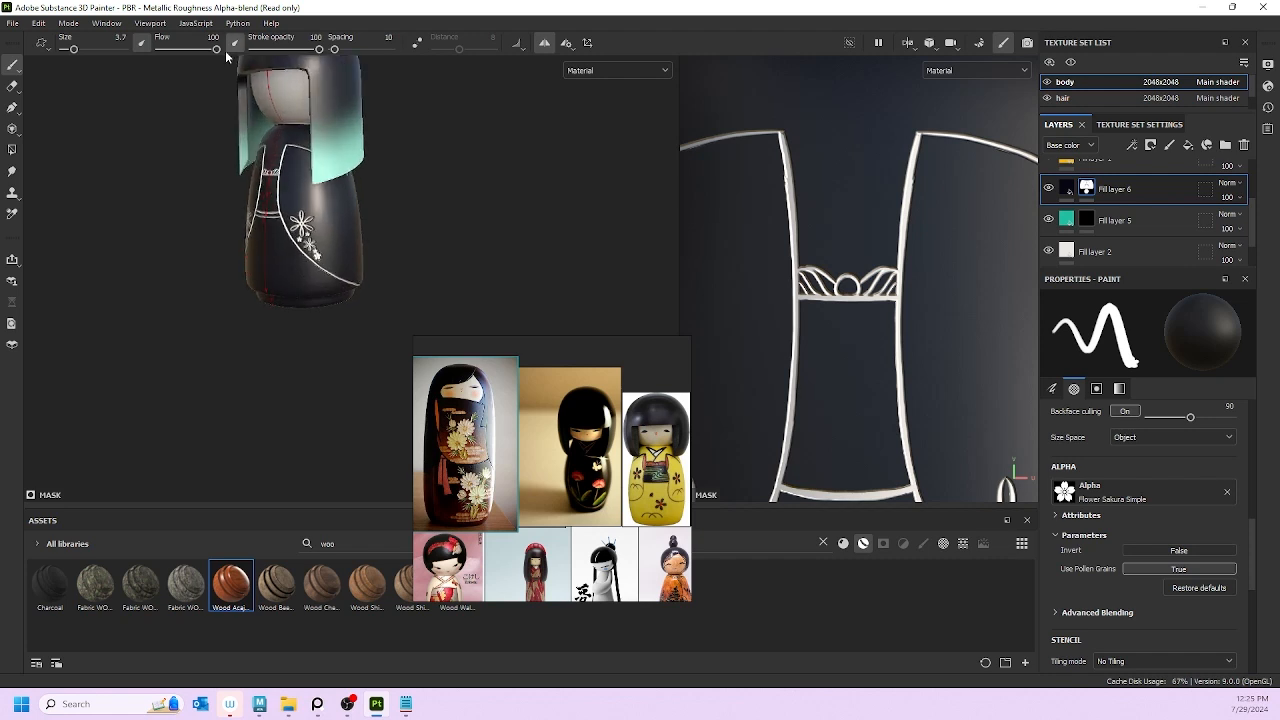
{"action": "scroll", "coordinate": [291, 256], "scroll_direction": "up", "scroll_amount": 4}
{"action": "middle_click_drag", "start_coordinate": [296, 252], "coordinate": [223, 361], "text": "alt"}
{"action": "right_click_drag", "start_coordinate": [203, 333], "coordinate": [292, 357], "text": "alt"}
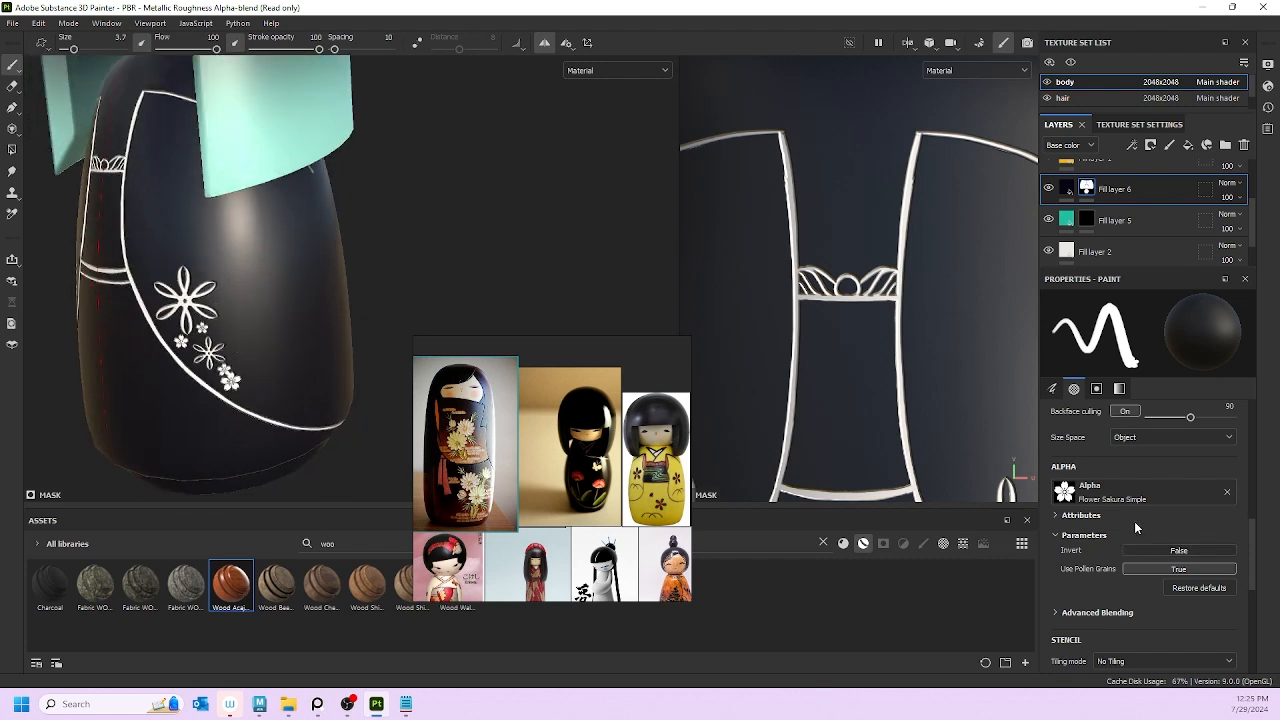
Step: Switch the brush alpha to Flower Sakura Light at size 6.37, then browse the alpha library again
{"action": "left_click", "coordinate": [1110, 492]}
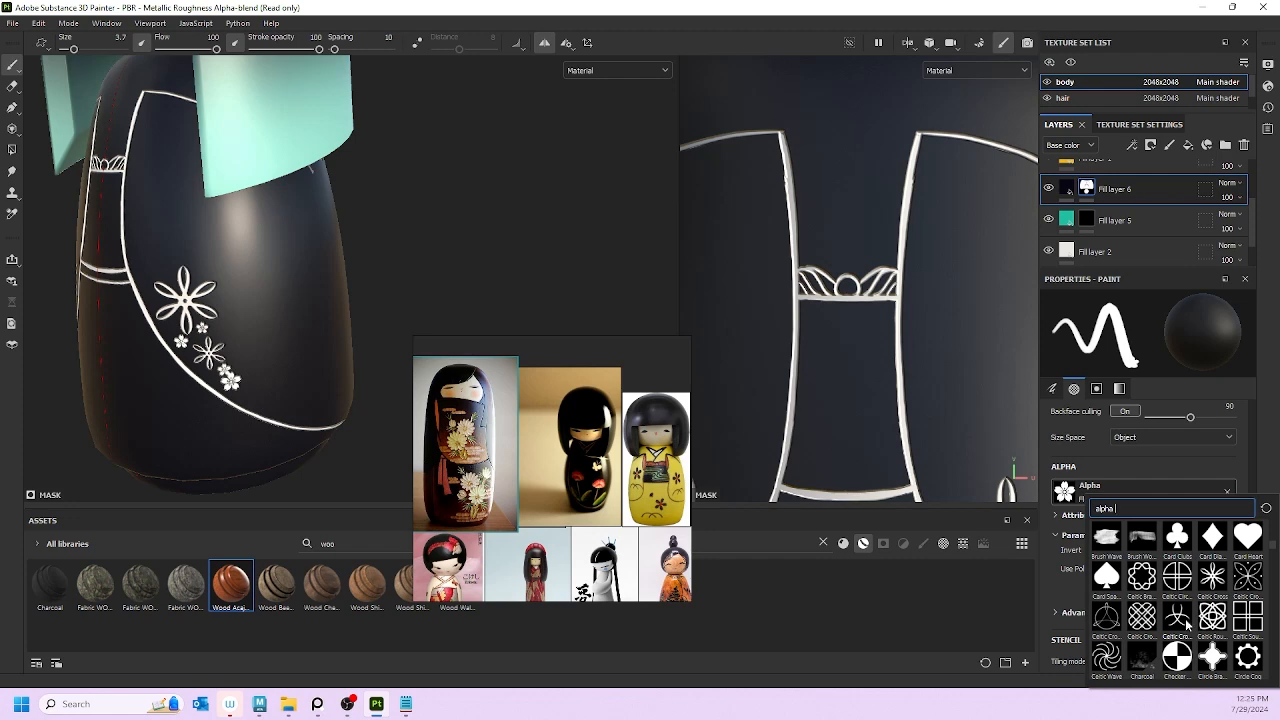
{"action": "scroll", "coordinate": [1187, 625], "scroll_direction": "down", "scroll_amount": 3}
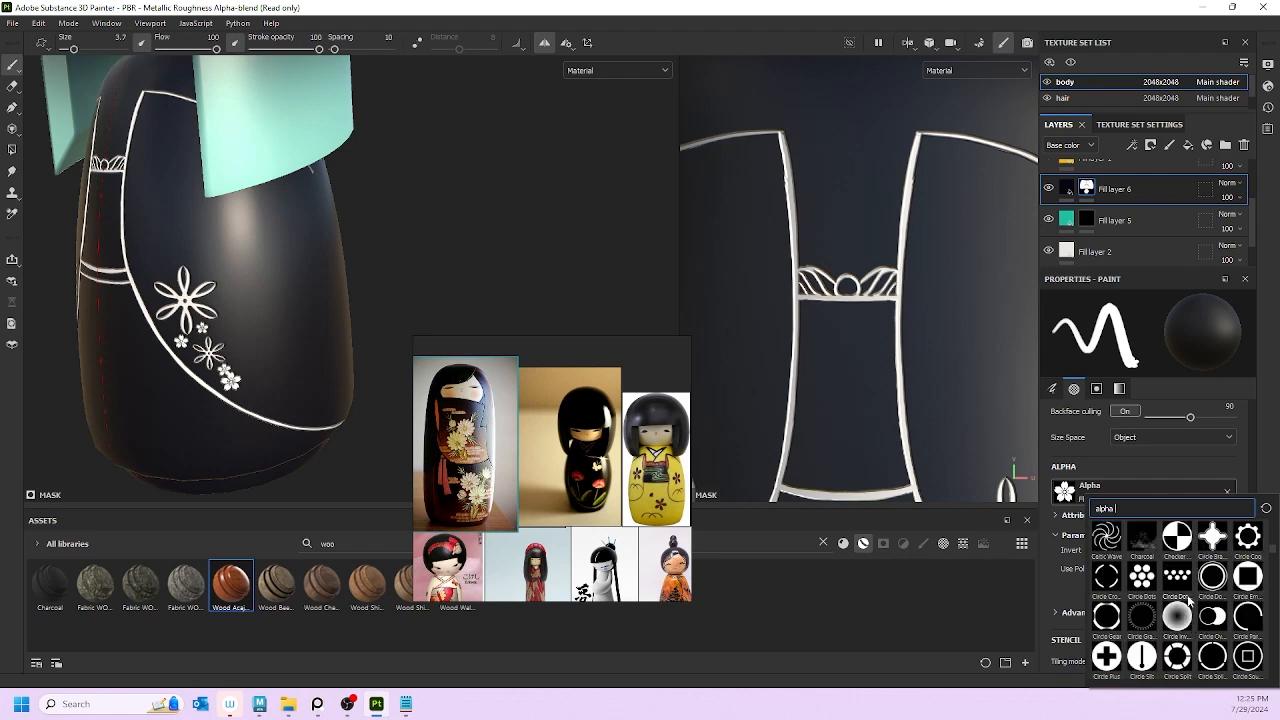
{"action": "scroll", "coordinate": [1170, 590], "scroll_direction": "up", "scroll_amount": 3}
{"action": "scroll", "coordinate": [1165, 585], "scroll_direction": "down", "scroll_amount": 5}
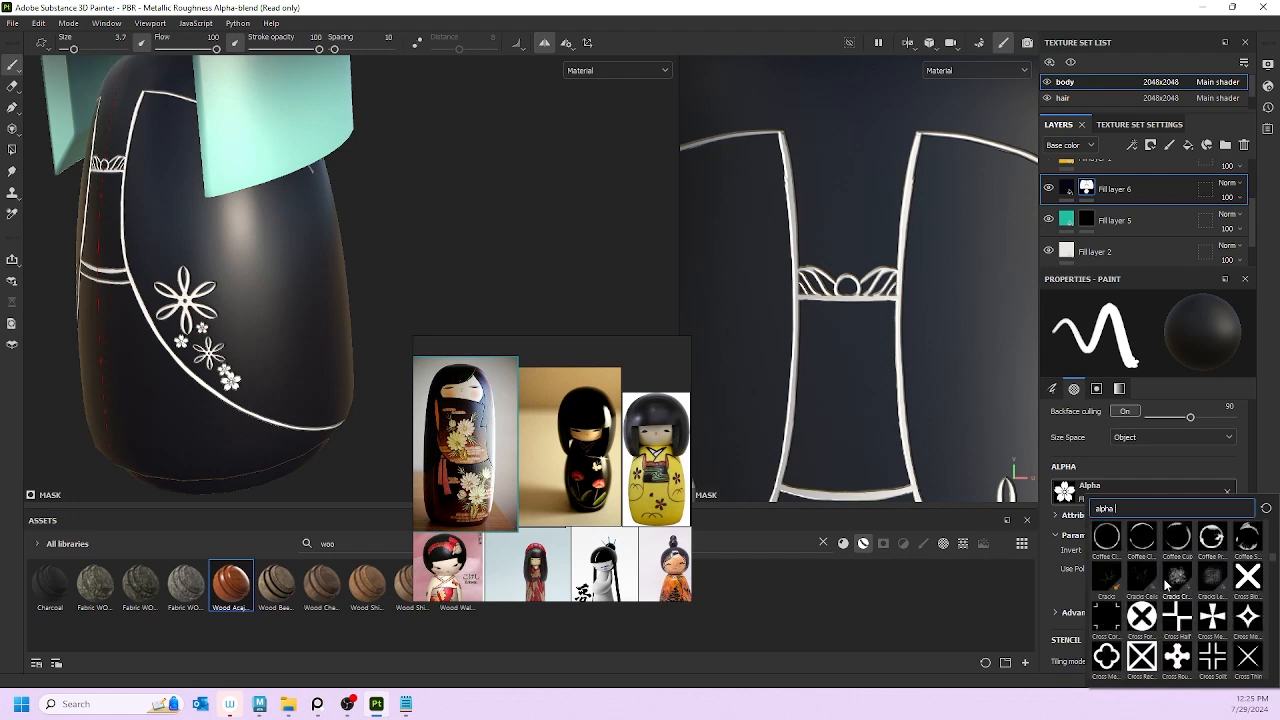
{"action": "scroll", "coordinate": [1165, 585], "scroll_direction": "down", "scroll_amount": 5}
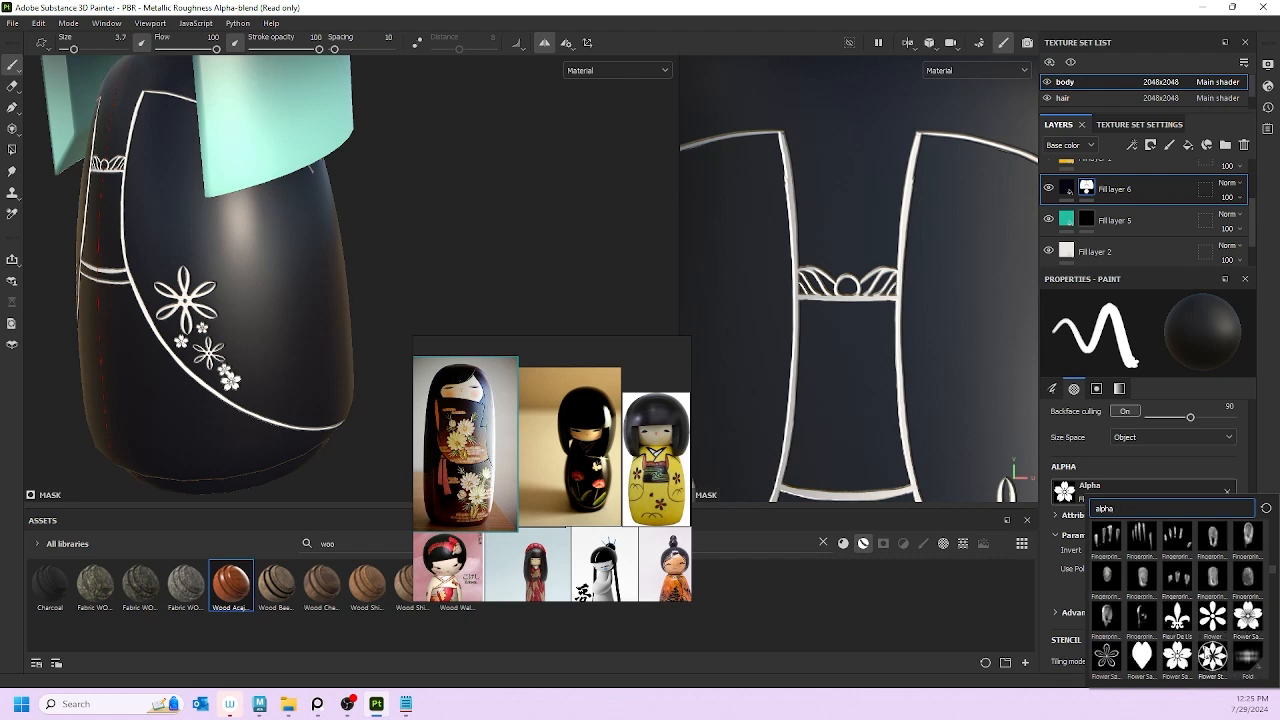
{"action": "left_click", "coordinate": [1107, 657]}
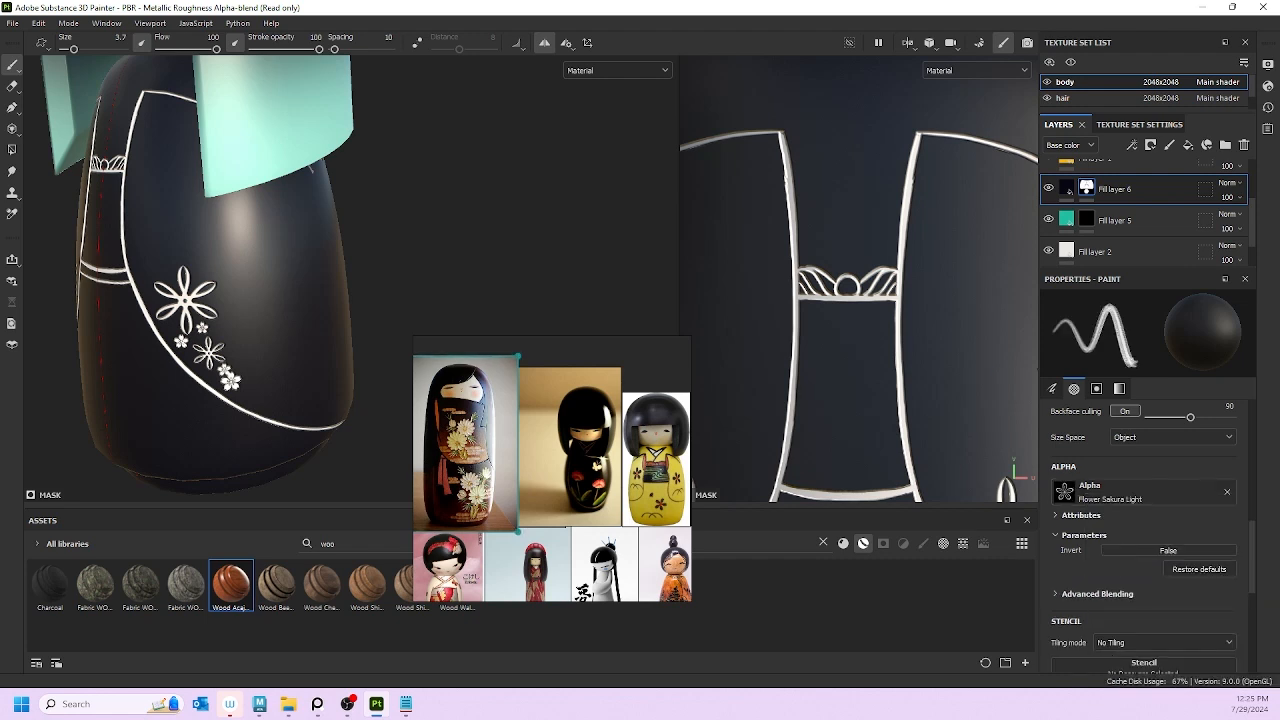
{"action": "scroll", "coordinate": [248, 395], "scroll_direction": "up", "scroll_amount": 2}
{"action": "right_click_drag", "start_coordinate": [295, 320], "coordinate": [313, 320], "text": "ctrl"}
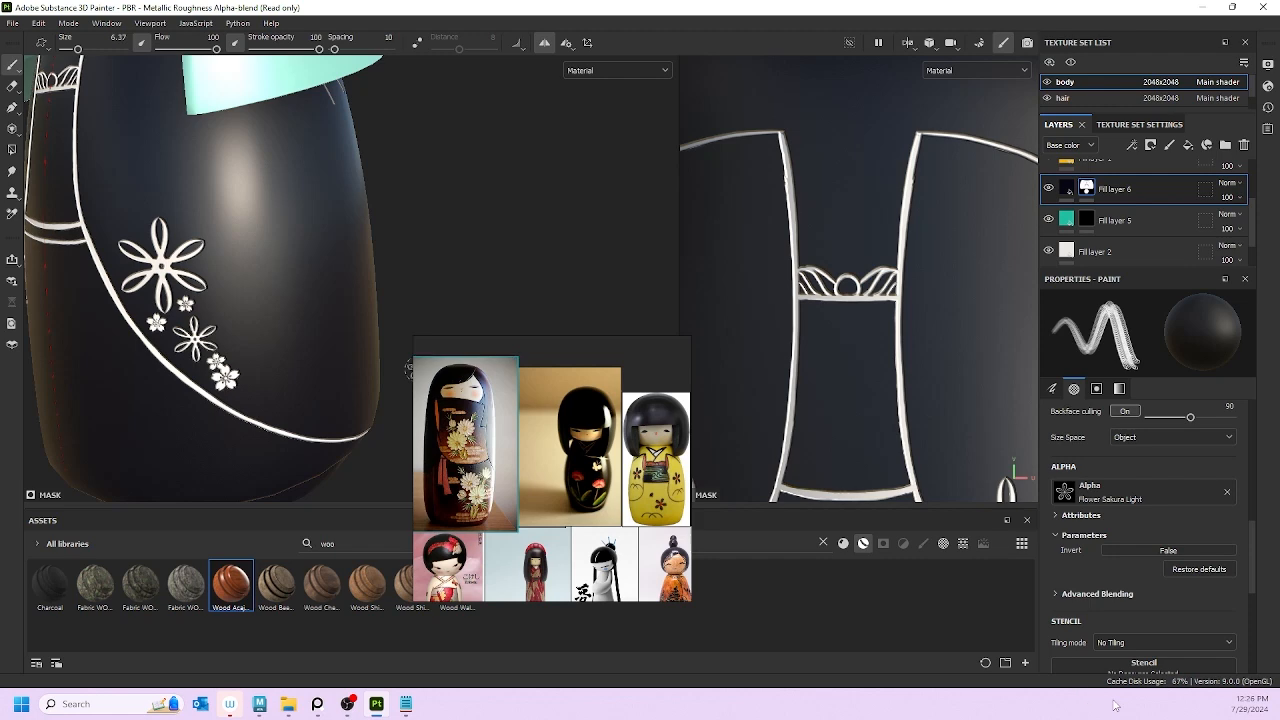
{"action": "left_click", "coordinate": [1133, 496]}
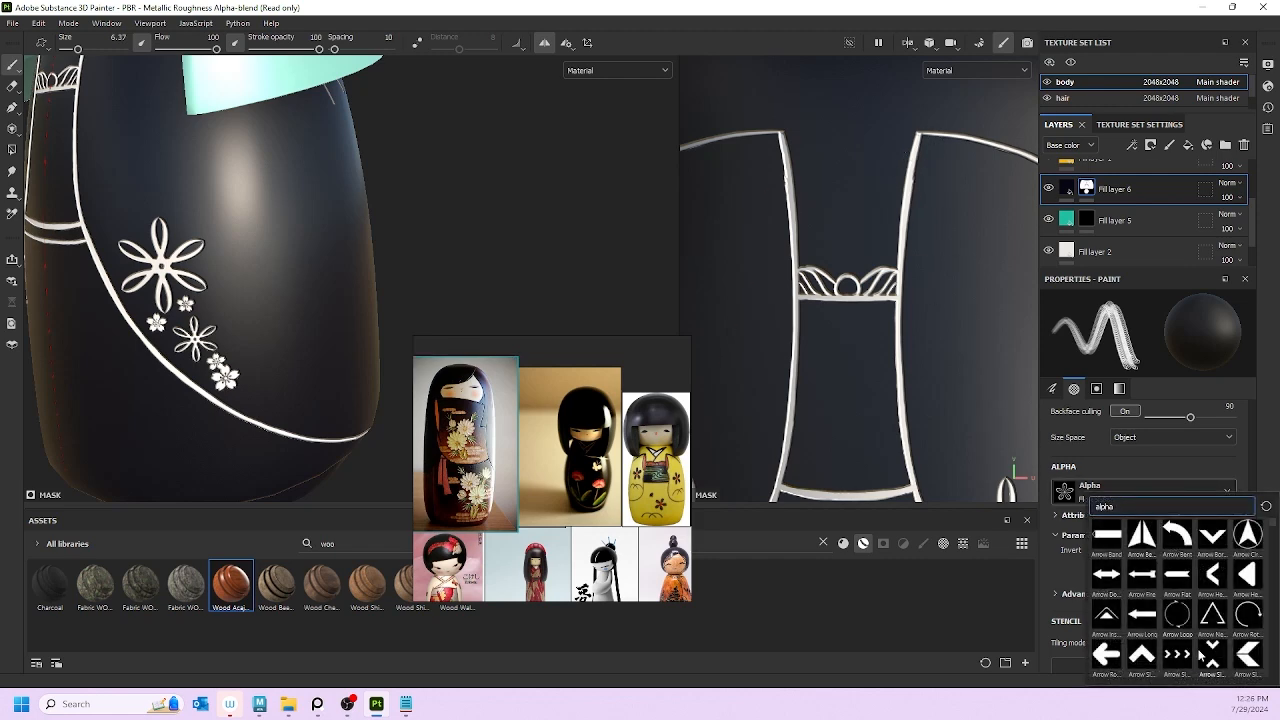
{"action": "scroll", "coordinate": [1177, 626], "scroll_direction": "down", "scroll_amount": 5}
{"action": "scroll", "coordinate": [1163, 617], "scroll_direction": "down", "scroll_amount": 3}
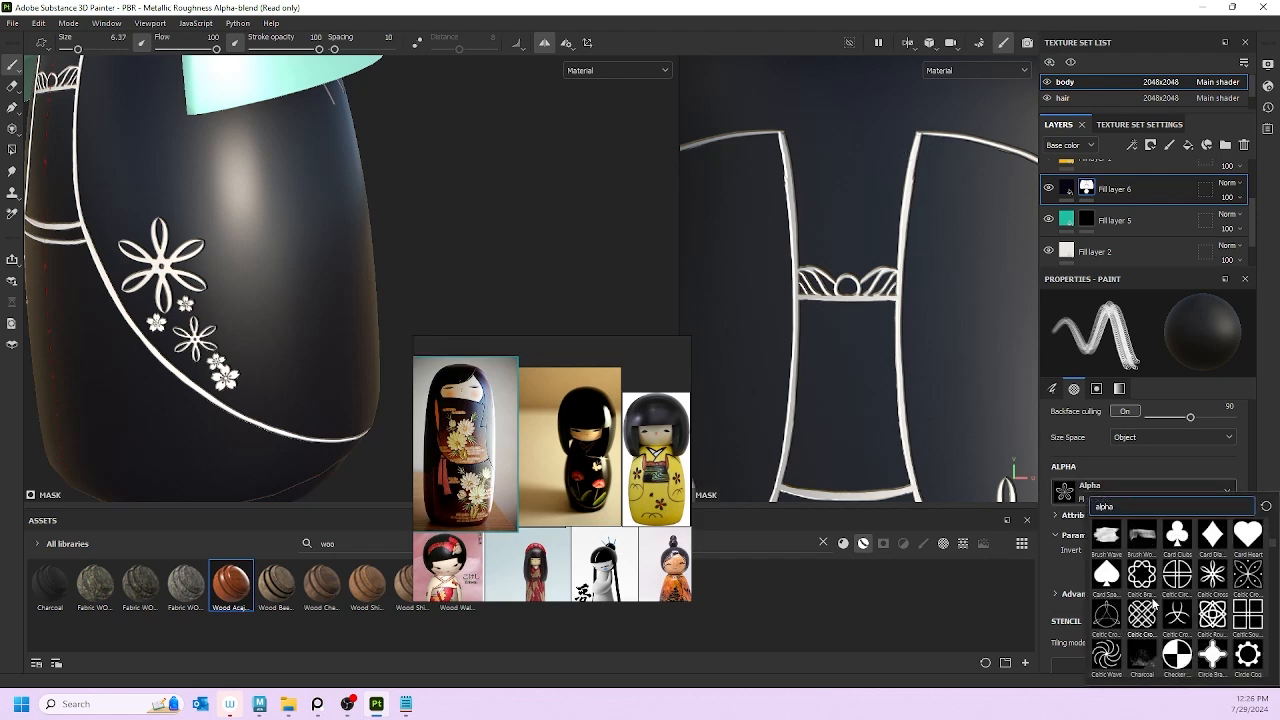
Step: Switch to the Celtic Cross alpha at size 5.4 and stamp three flowers around the large flower
{"action": "left_click", "coordinate": [1198, 582]}
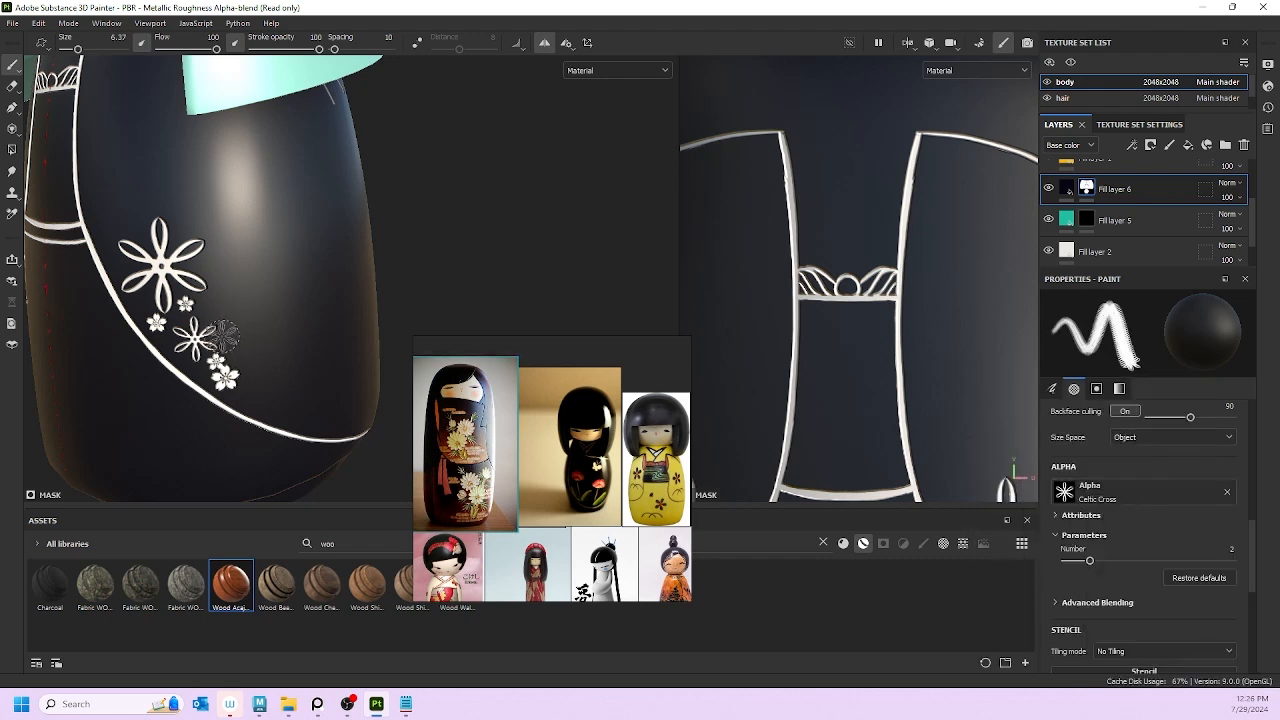
{"action": "key", "text": "bracketleft"}
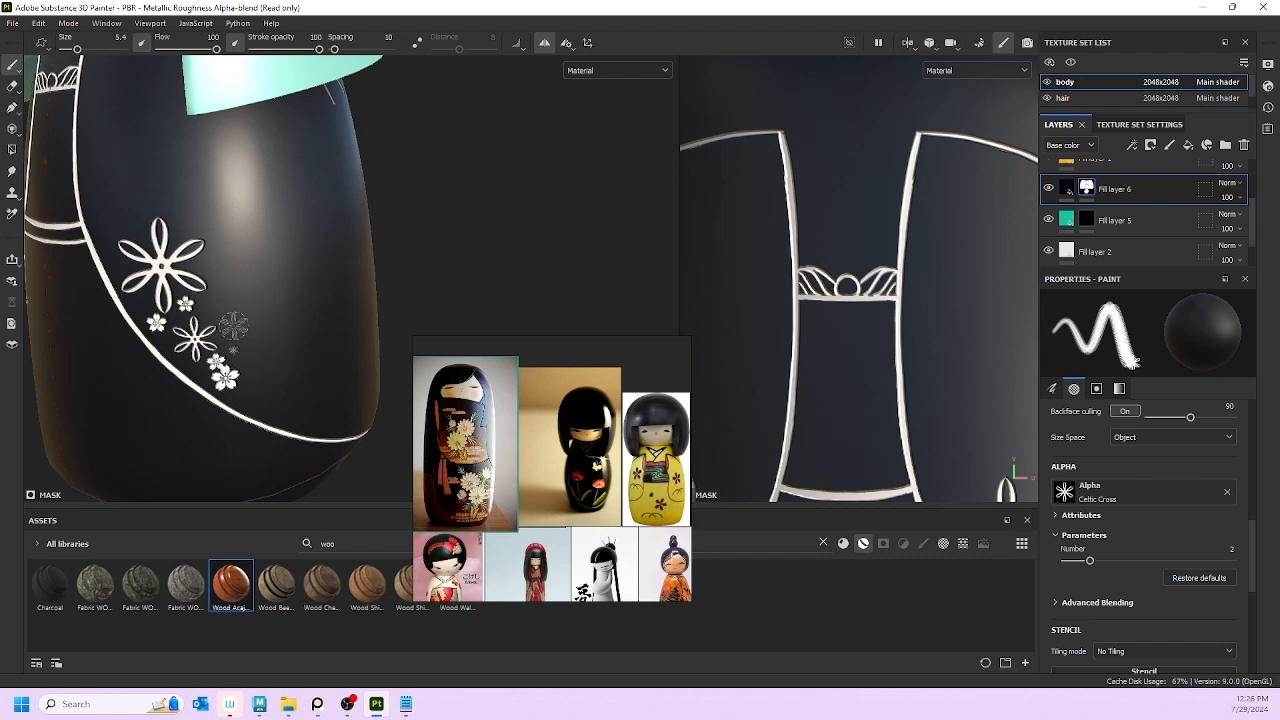
{"action": "left_click", "coordinate": [222, 335]}
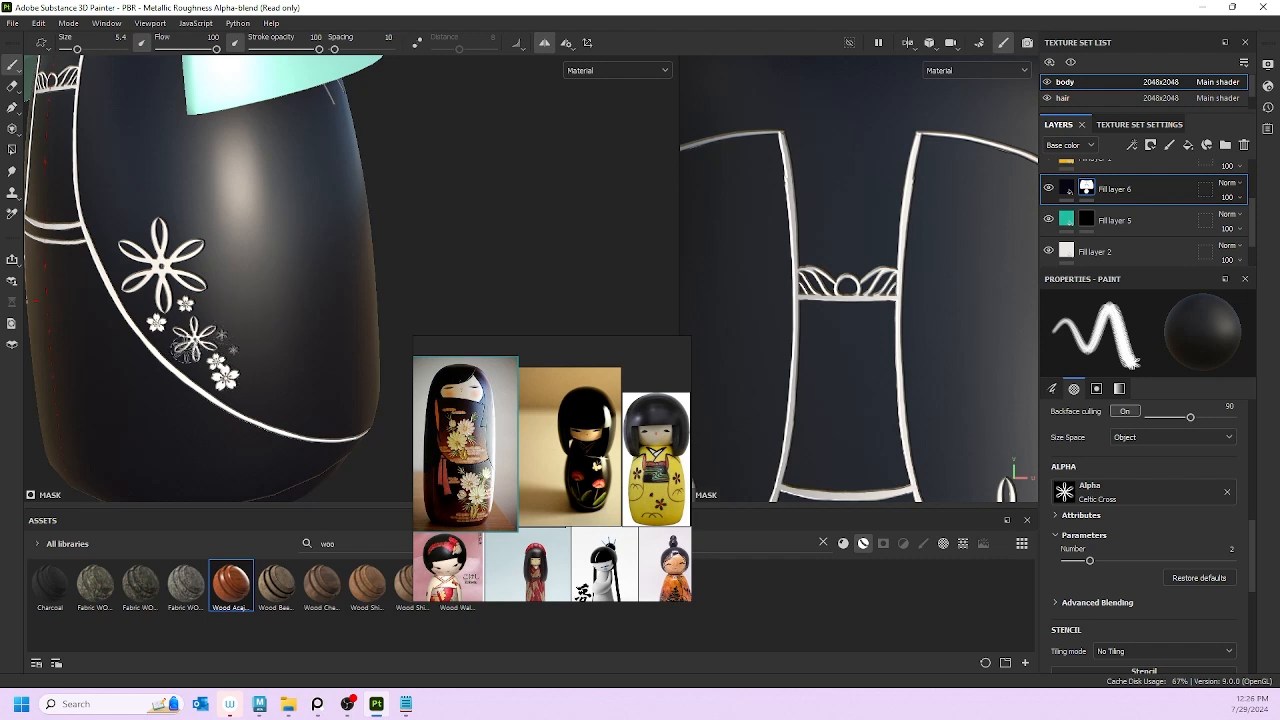
{"action": "scroll", "coordinate": [104, 308], "scroll_direction": "up", "scroll_amount": 5}
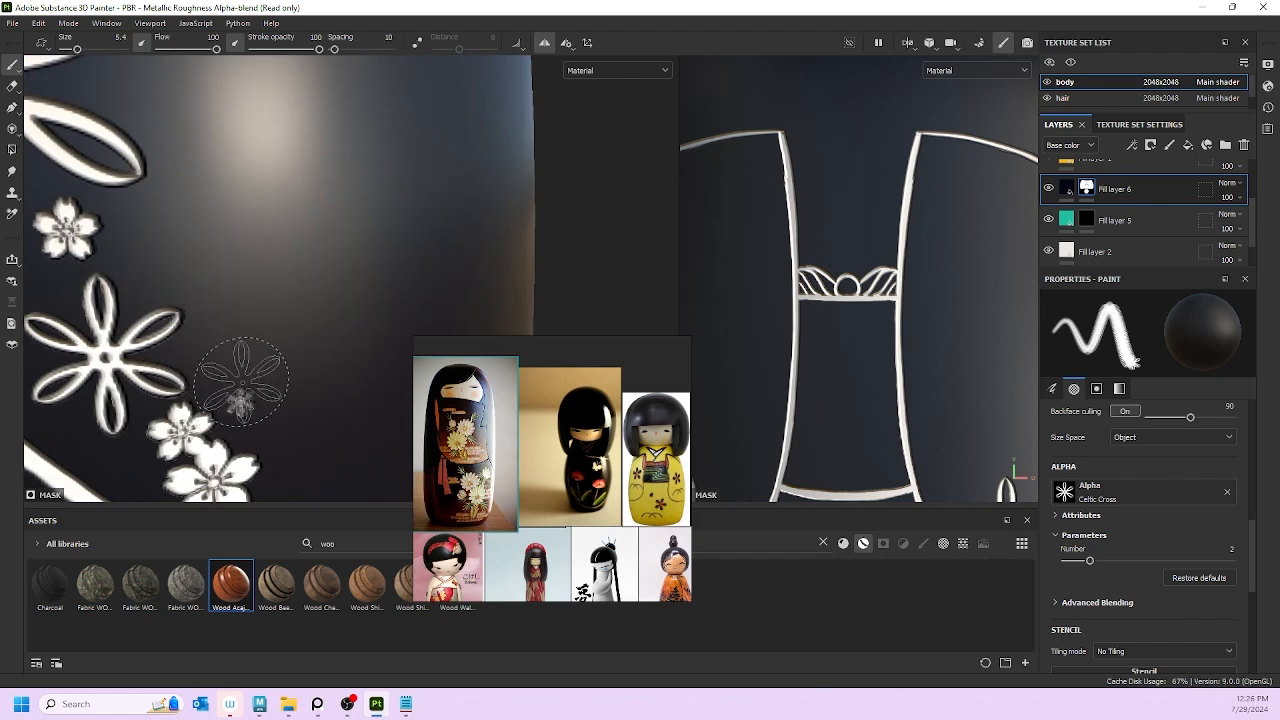
{"action": "left_click", "coordinate": [241, 402]}
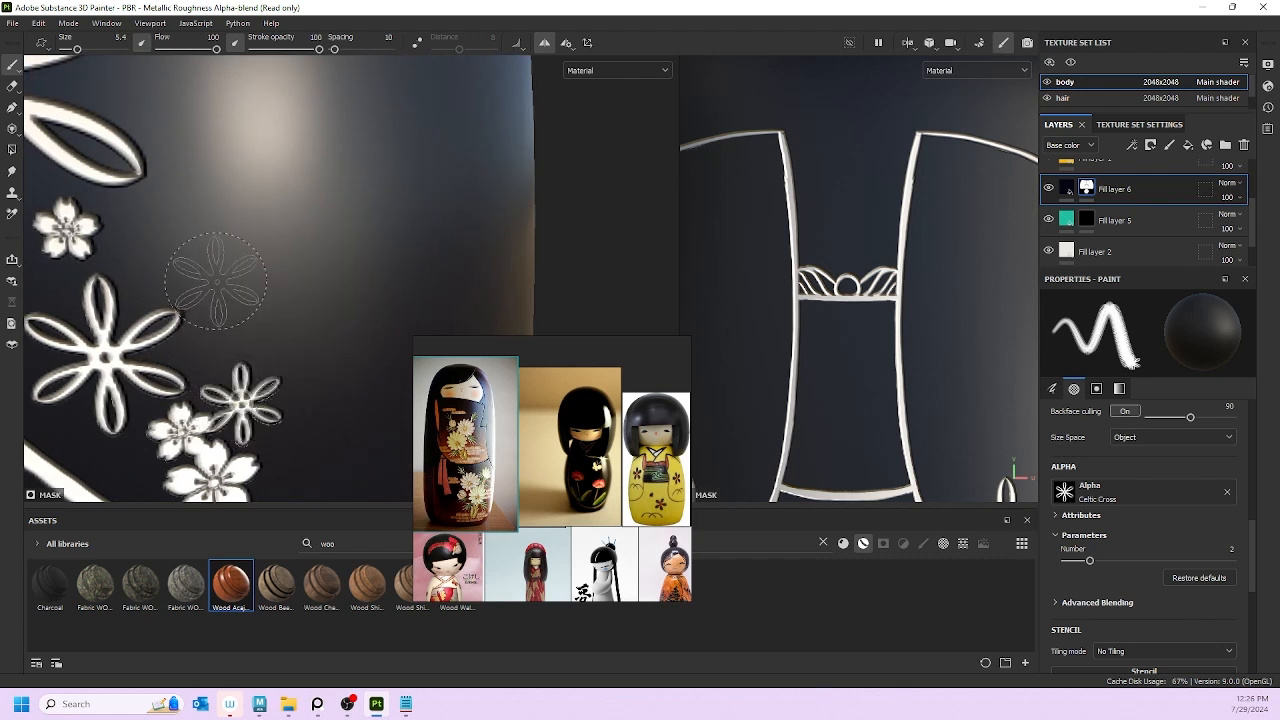
{"action": "left_click", "coordinate": [168, 240]}
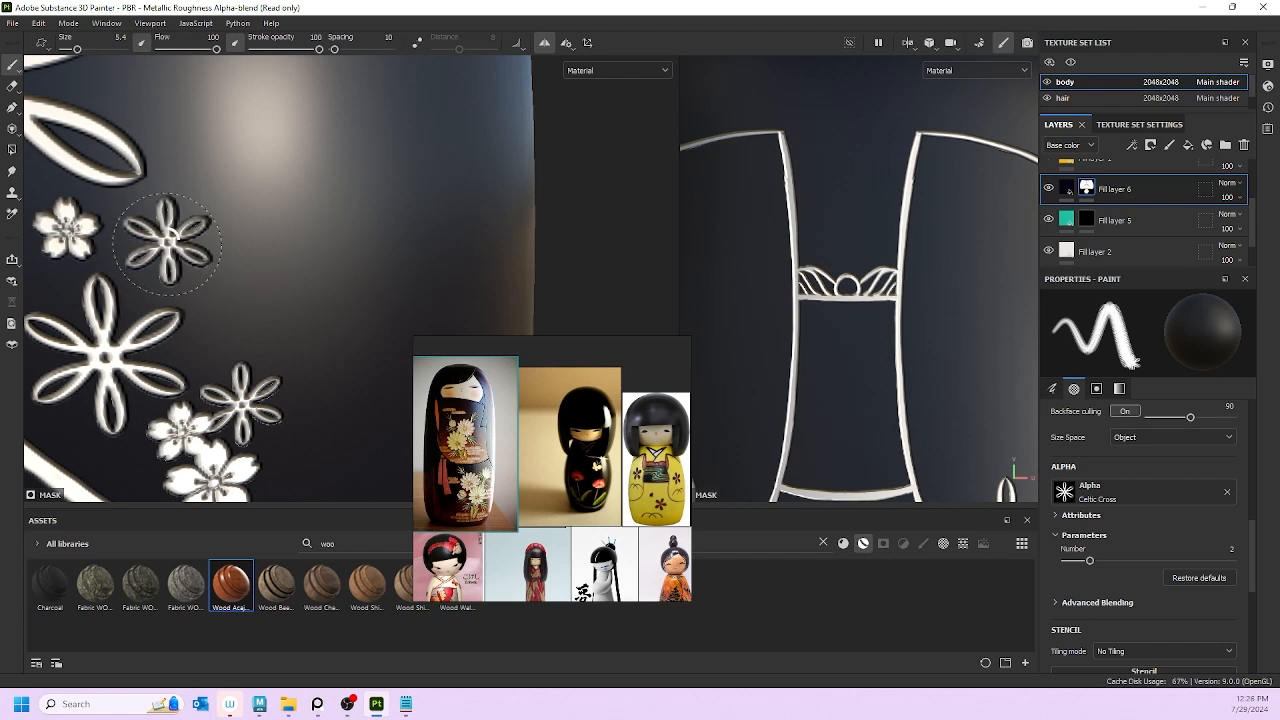
Step: Turn the doll toward the cluster and stamp three more flowers below it
{"action": "scroll", "coordinate": [432, 382], "scroll_direction": "down", "scroll_amount": 4}
{"action": "scroll", "coordinate": [264, 300], "scroll_direction": "down", "scroll_amount": 9}
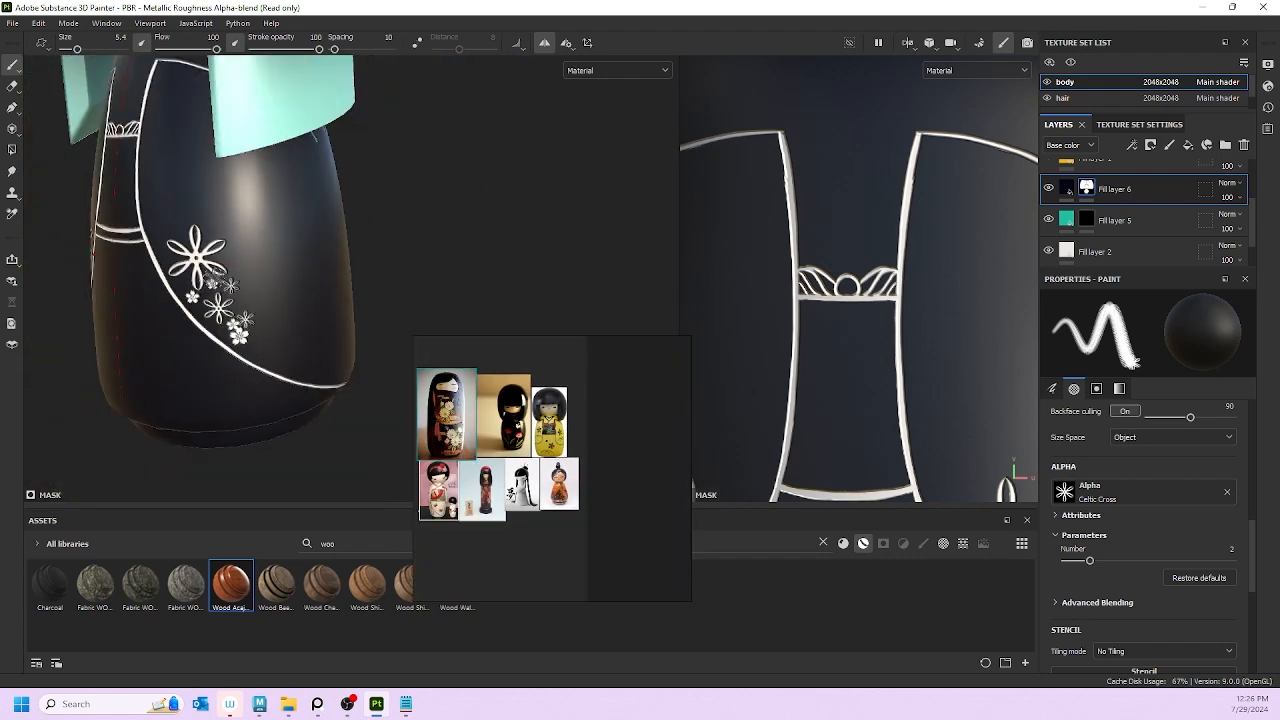
{"action": "left_click_drag", "start_coordinate": [264, 322], "coordinate": [298, 320], "text": "alt"}
{"action": "scroll", "coordinate": [477, 482], "scroll_direction": "up", "scroll_amount": 3}
{"action": "scroll", "coordinate": [476, 477], "scroll_direction": "up", "scroll_amount": 1}
{"action": "scroll", "coordinate": [476, 477], "scroll_direction": "down", "scroll_amount": 1}
{"action": "scroll", "coordinate": [207, 316], "scroll_direction": "up", "scroll_amount": 2}
{"action": "scroll", "coordinate": [207, 316], "scroll_direction": "up", "scroll_amount": 3}
{"action": "middle_click_drag", "start_coordinate": [298, 320], "coordinate": [190, 285], "text": "alt"}
{"action": "left_click_drag", "start_coordinate": [190, 285], "coordinate": [183, 278], "text": "alt"}
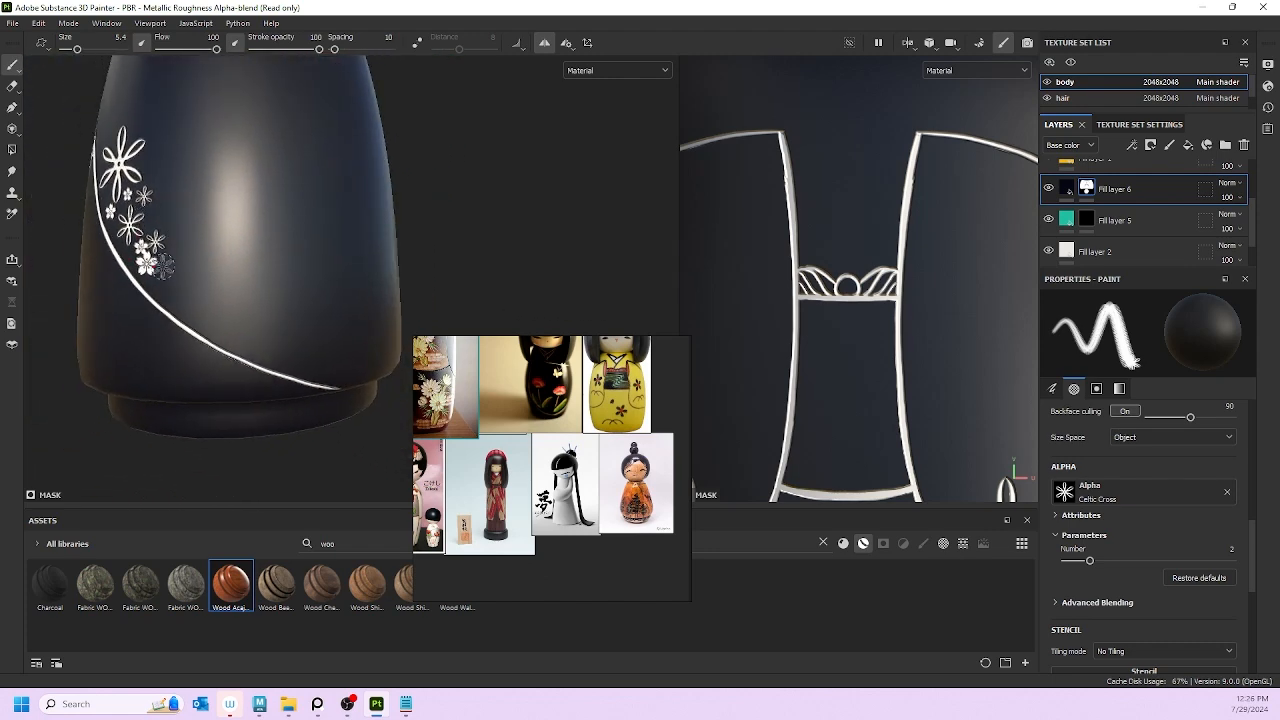
{"action": "left_click", "coordinate": [162, 274]}
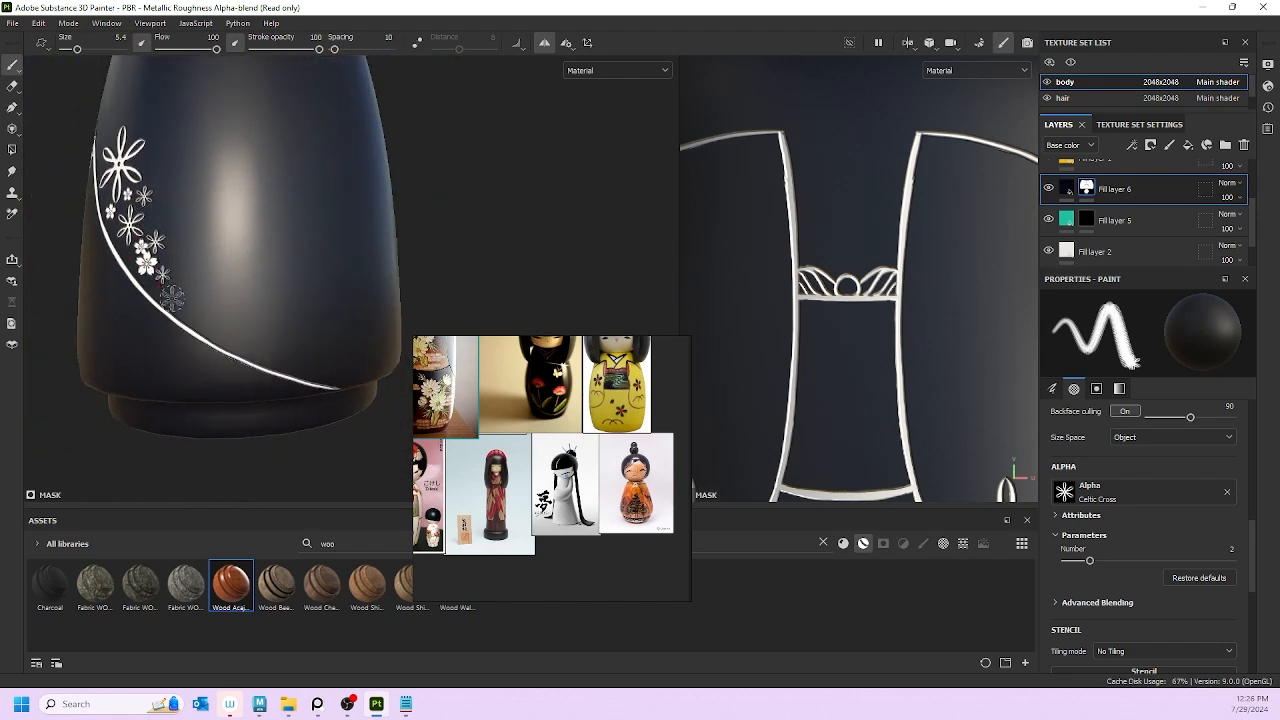
{"action": "left_click", "coordinate": [170, 300]}
{"action": "left_click", "coordinate": [193, 302]}
Step: Lower the brush to 3.7 and stamp smaller flowers along the white line's lower end
{"action": "left_click", "coordinate": [206, 325]}
{"action": "key", "text": "["}
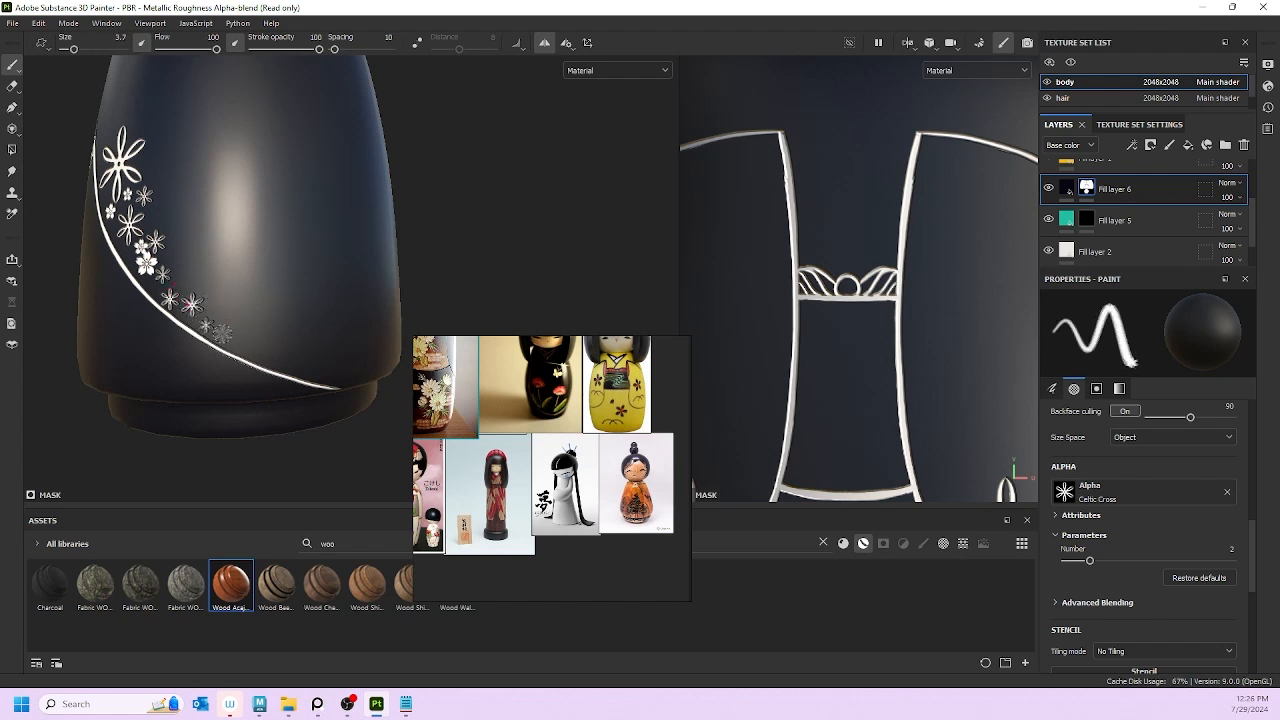
{"action": "left_click", "coordinate": [226, 337]}
{"action": "left_click", "coordinate": [222, 334]}
{"action": "scroll", "coordinate": [286, 370], "scroll_direction": "down", "scroll_amount": 3}
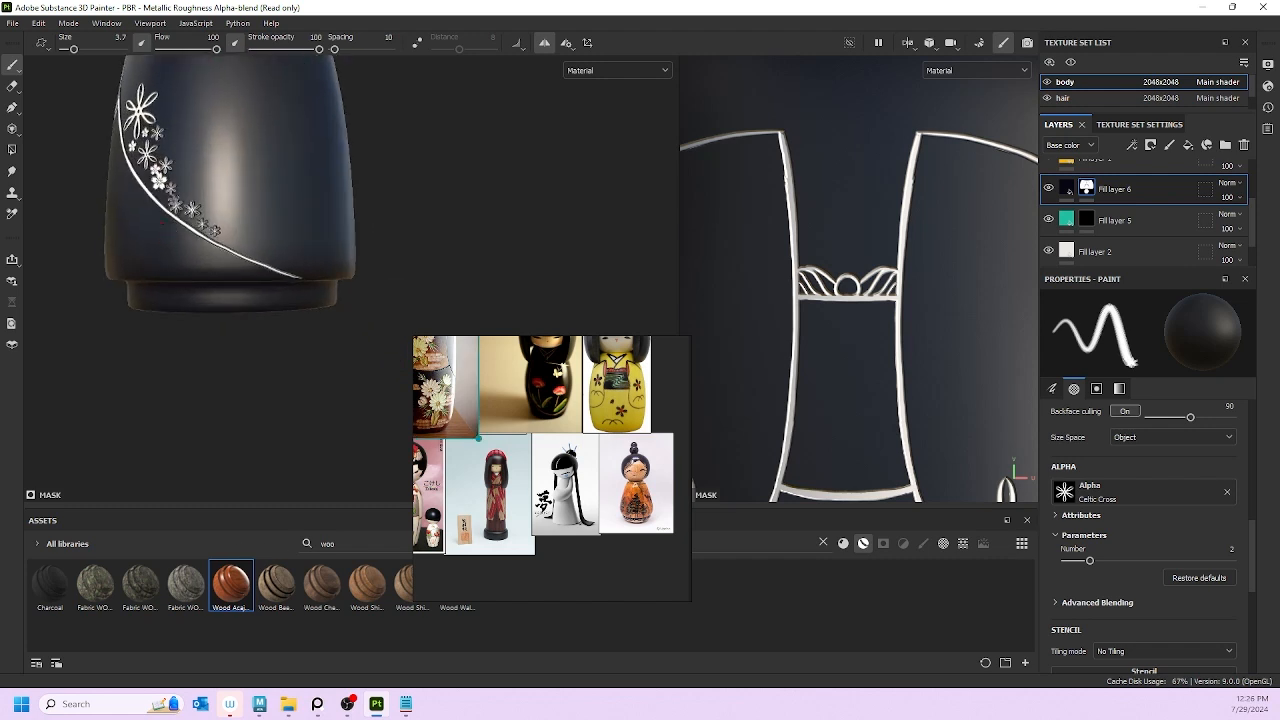
Step: Clear the brush's alpha slot and browse the alpha library down to the star-shaped stamps
{"action": "left_click", "coordinate": [1227, 491]}
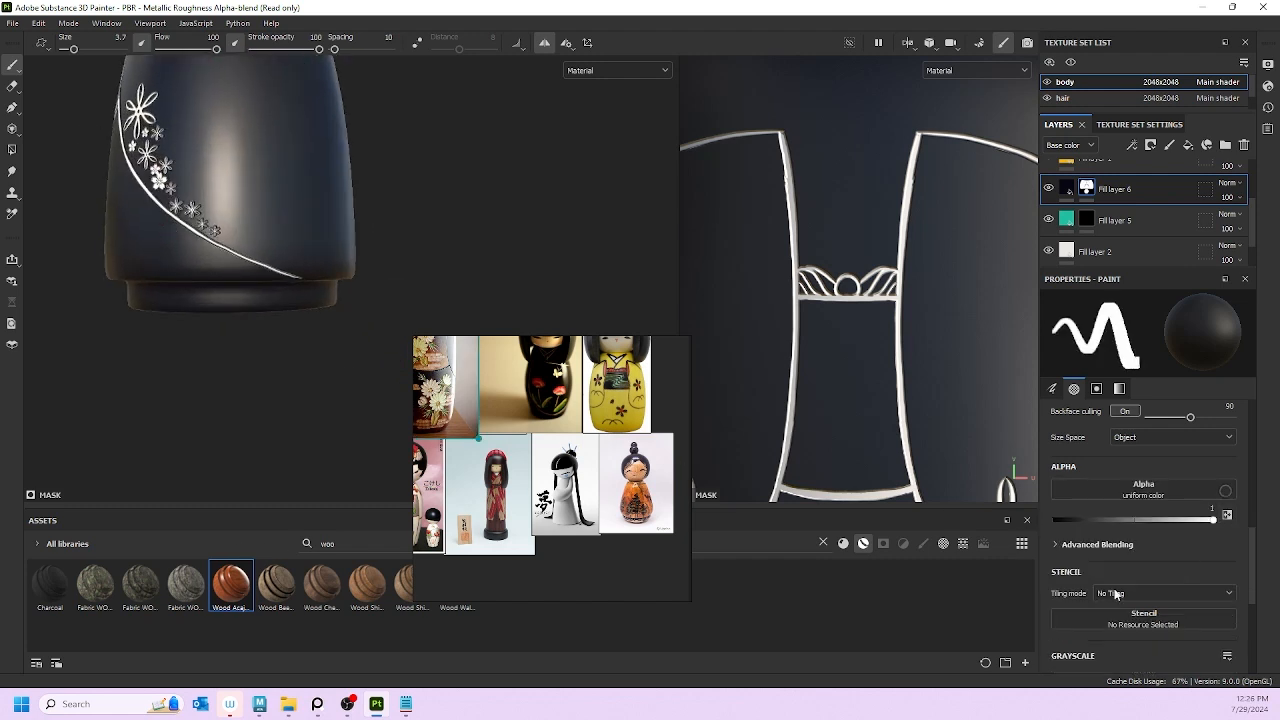
{"action": "left_click", "coordinate": [1184, 492]}
{"action": "scroll", "coordinate": [1210, 618], "scroll_direction": "down", "scroll_amount": 5}
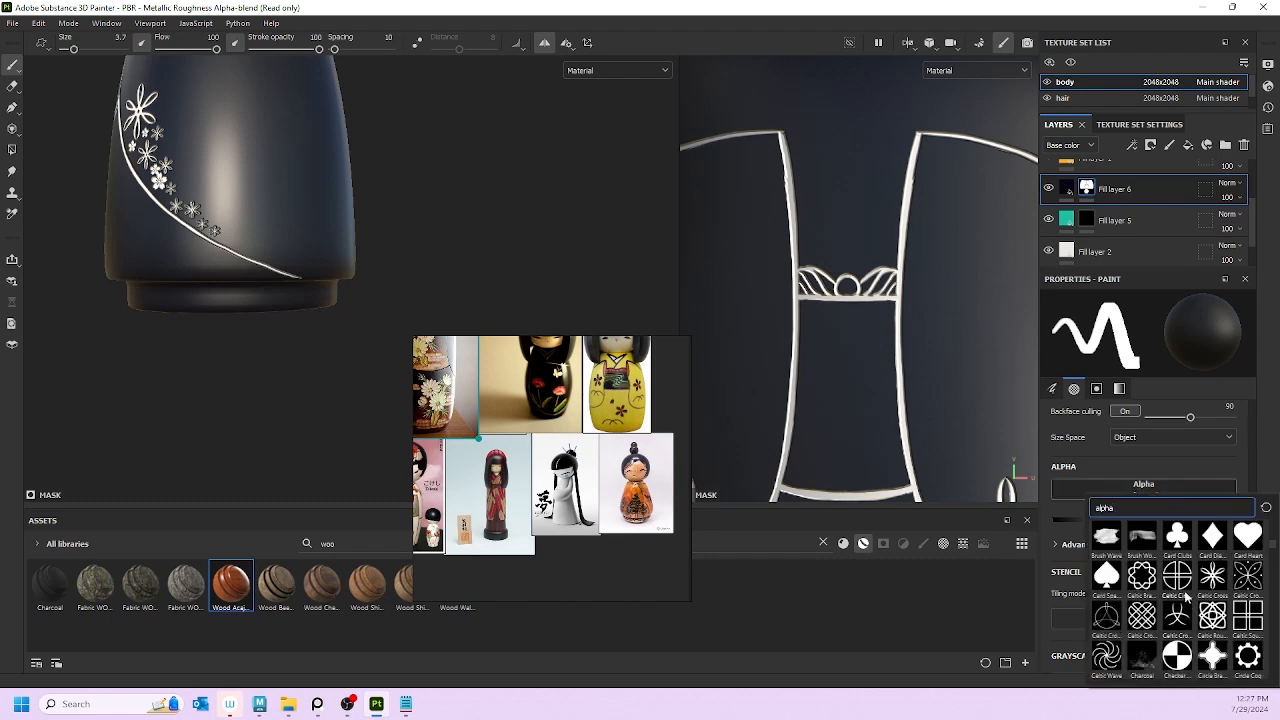
{"action": "scroll", "coordinate": [1211, 605], "scroll_direction": "down", "scroll_amount": 10}
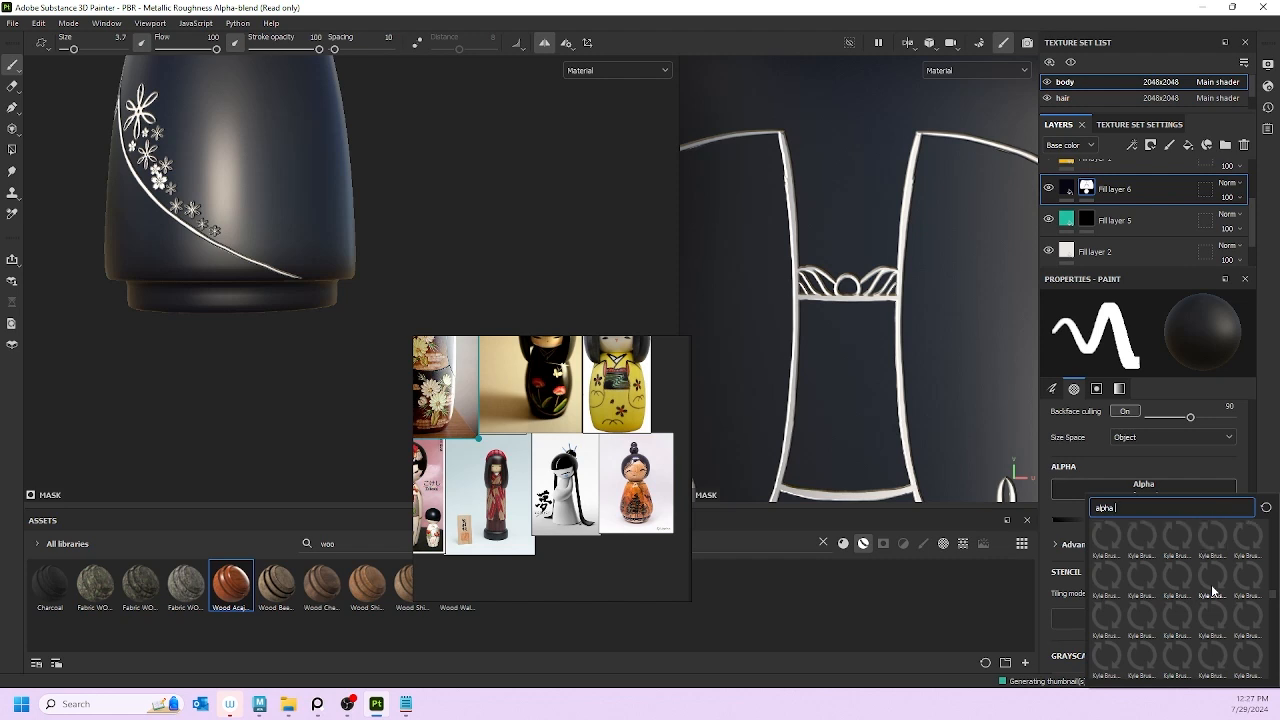
{"action": "scroll", "coordinate": [1218, 605], "scroll_direction": "down", "scroll_amount": 2}
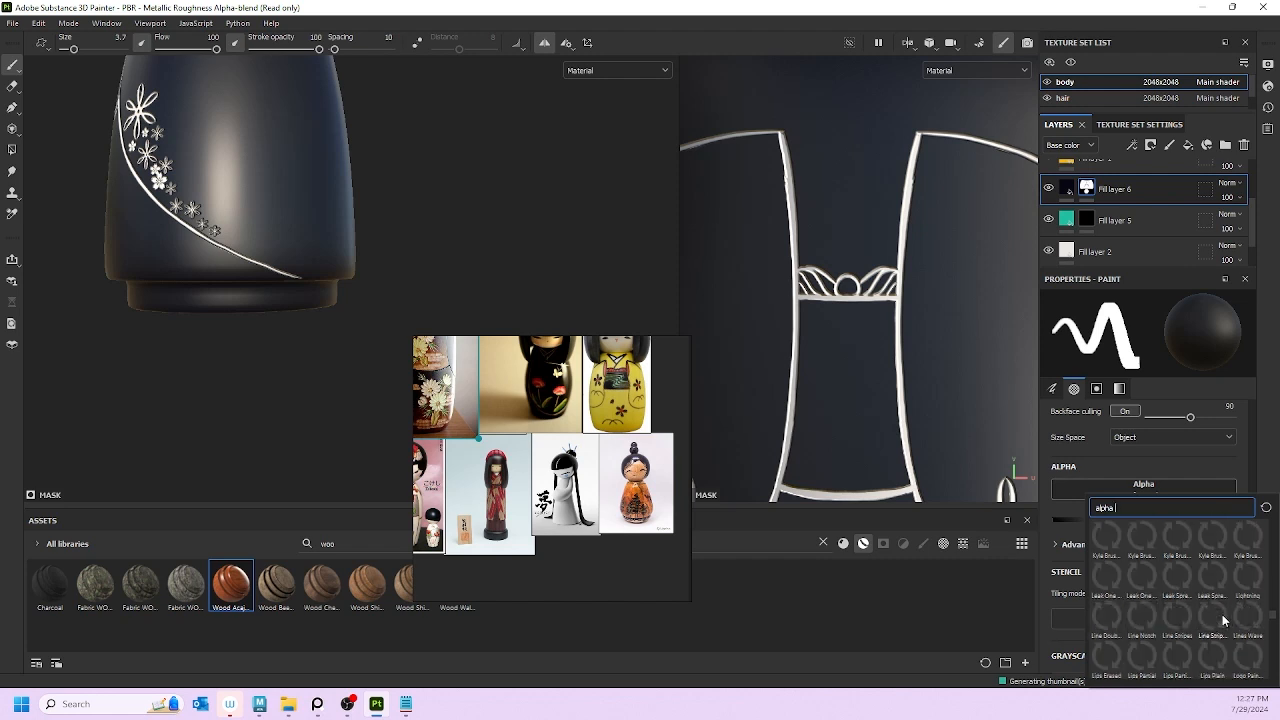
{"action": "scroll", "coordinate": [1222, 614], "scroll_direction": "down", "scroll_amount": 10}
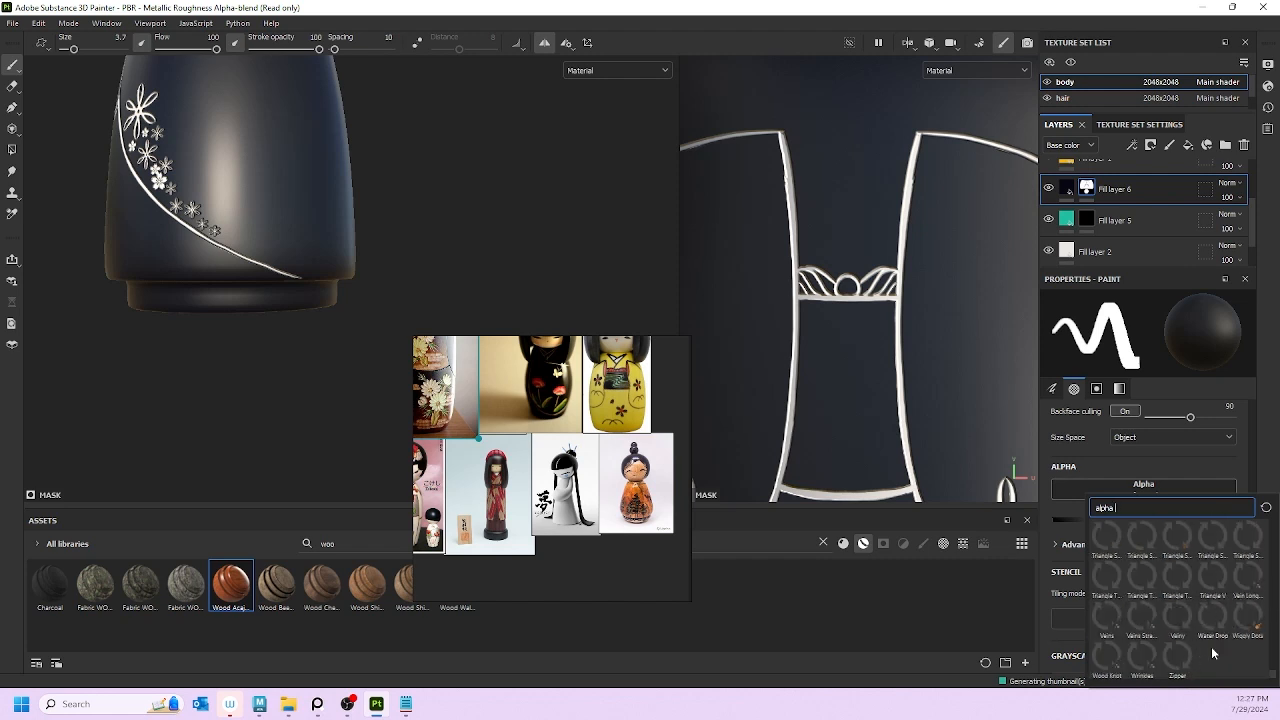
{"action": "scroll", "coordinate": [1218, 651], "scroll_direction": "up", "scroll_amount": 3}
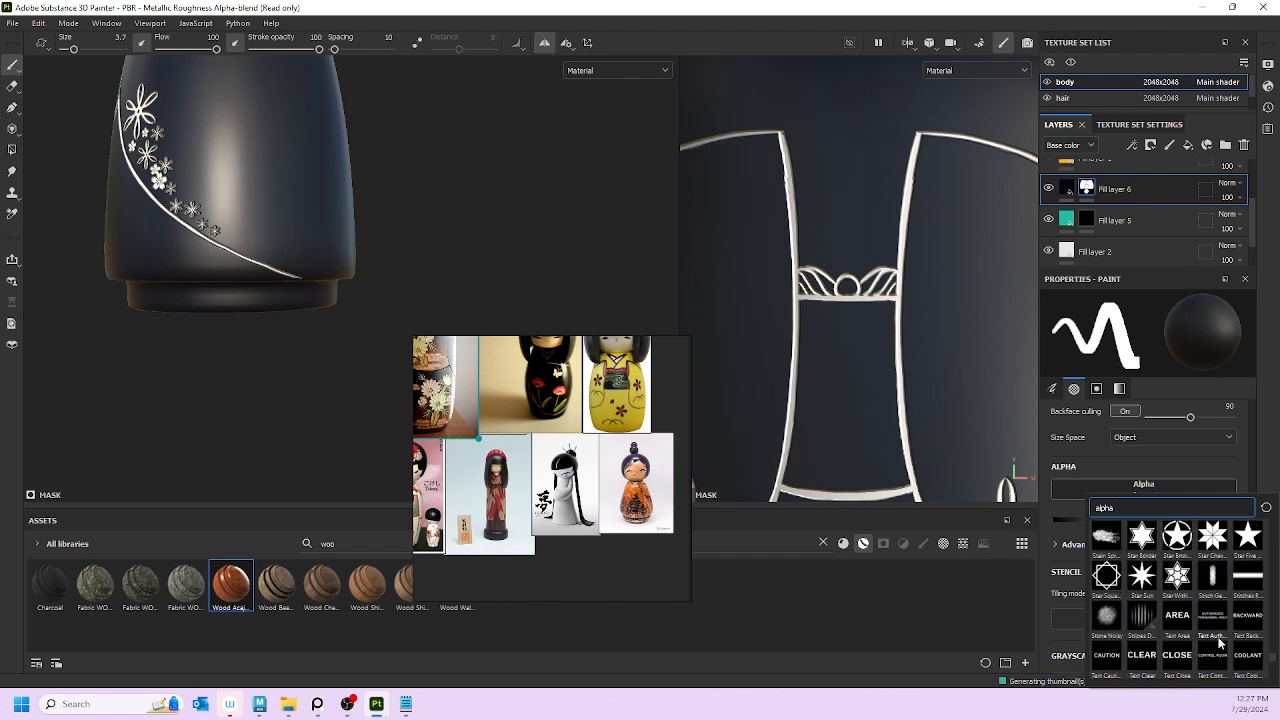
Step: Pick the Star Chevron alpha, enlarge the brush to about 28, and stamp a large star on the body
{"action": "left_click", "coordinate": [1212, 540]}
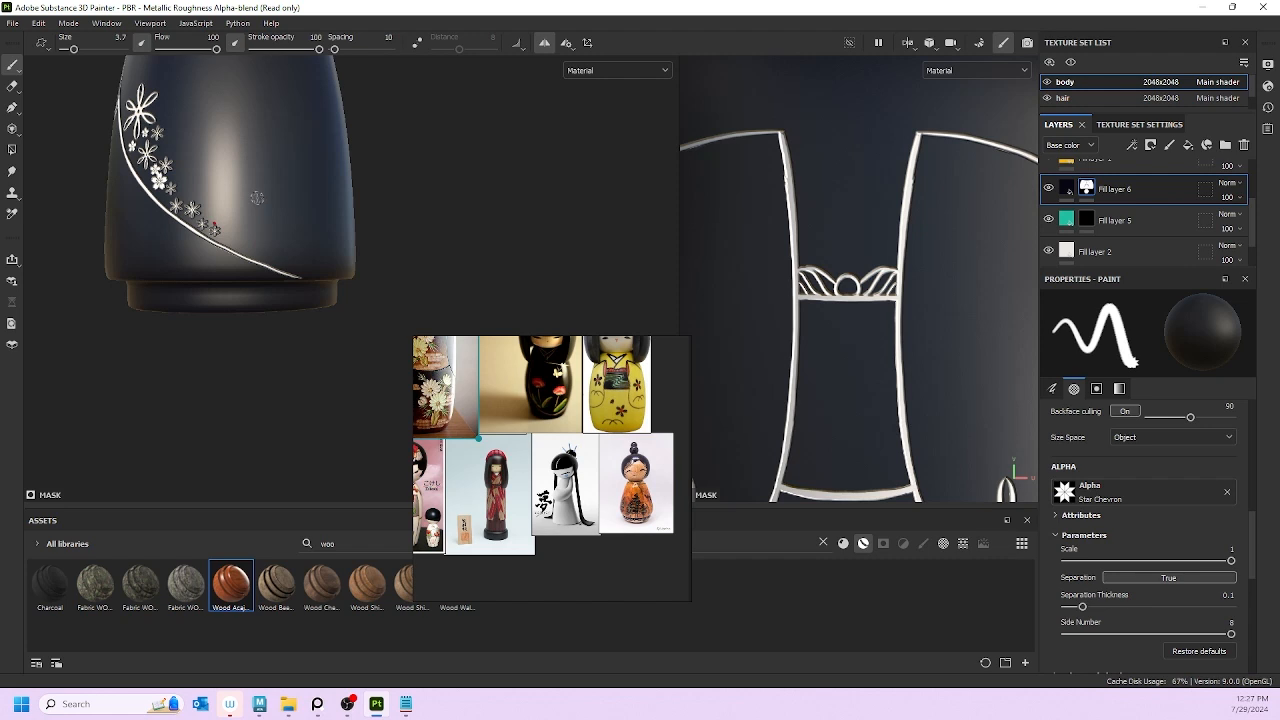
{"action": "scroll", "coordinate": [226, 171], "scroll_direction": "down", "scroll_amount": 3}
{"action": "left_click_drag", "start_coordinate": [246, 232], "coordinate": [362, 238], "text": "alt"}
{"action": "middle_click_drag", "start_coordinate": [335, 218], "coordinate": [390, 326], "text": "alt"}
{"action": "scroll", "coordinate": [300, 213], "scroll_direction": "up", "scroll_amount": 1}
{"action": "key", "text": "bracketright"}
{"action": "key", "text": "bracketright"}
{"action": "key", "text": "bracketright"}
{"action": "key", "text": "bracketright"}
{"action": "key", "text": "bracketright"}
{"action": "key", "text": "bracketright"}
{"action": "key", "text": "bracketright"}
{"action": "key", "text": "bracketright"}
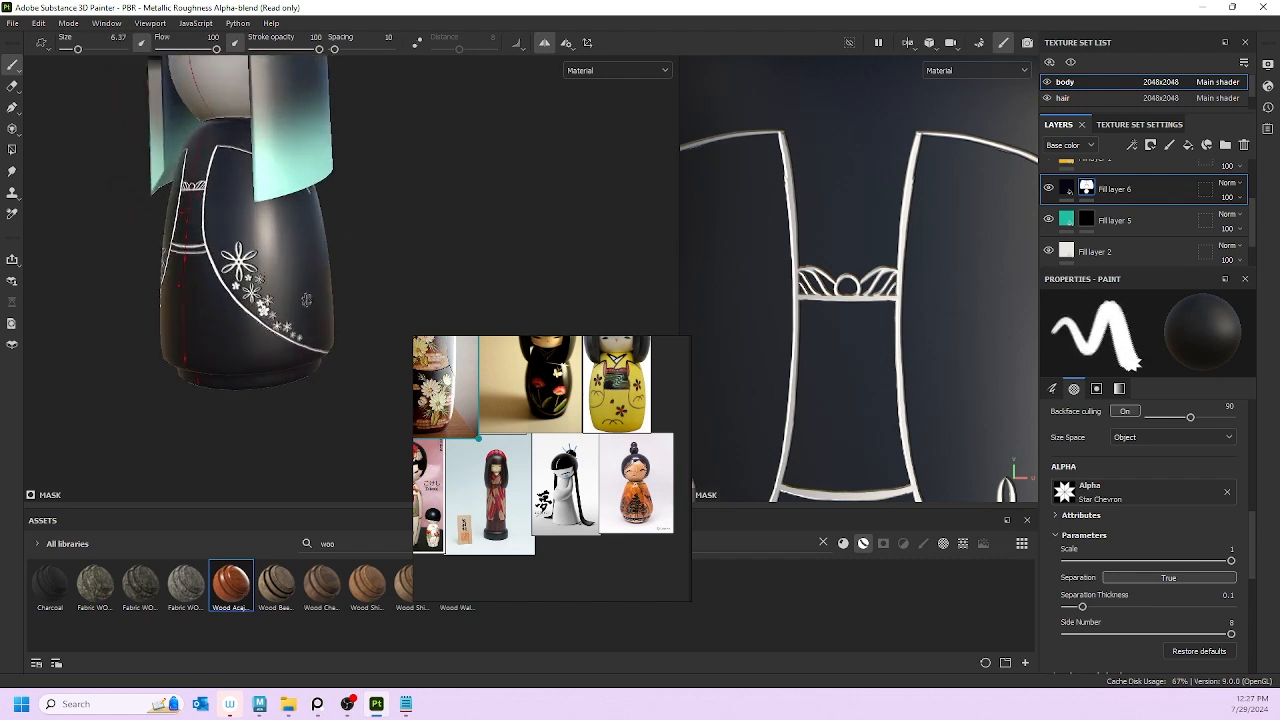
{"action": "key", "text": "bracketright"}
{"action": "key", "text": "bracketright"}
{"action": "key", "text": "bracketright"}
{"action": "key", "text": "bracketright"}
{"action": "key", "text": "bracketright"}
{"action": "key", "text": "bracketright"}
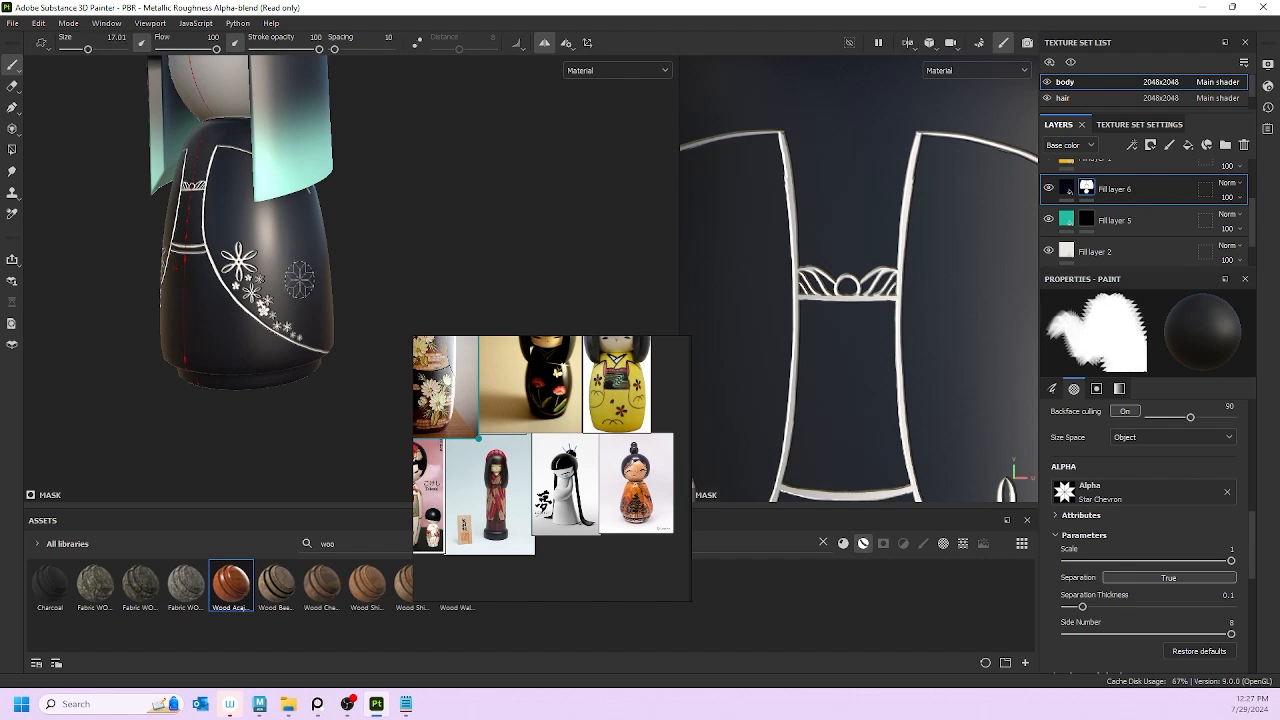
{"action": "left_click", "coordinate": [297, 285]}
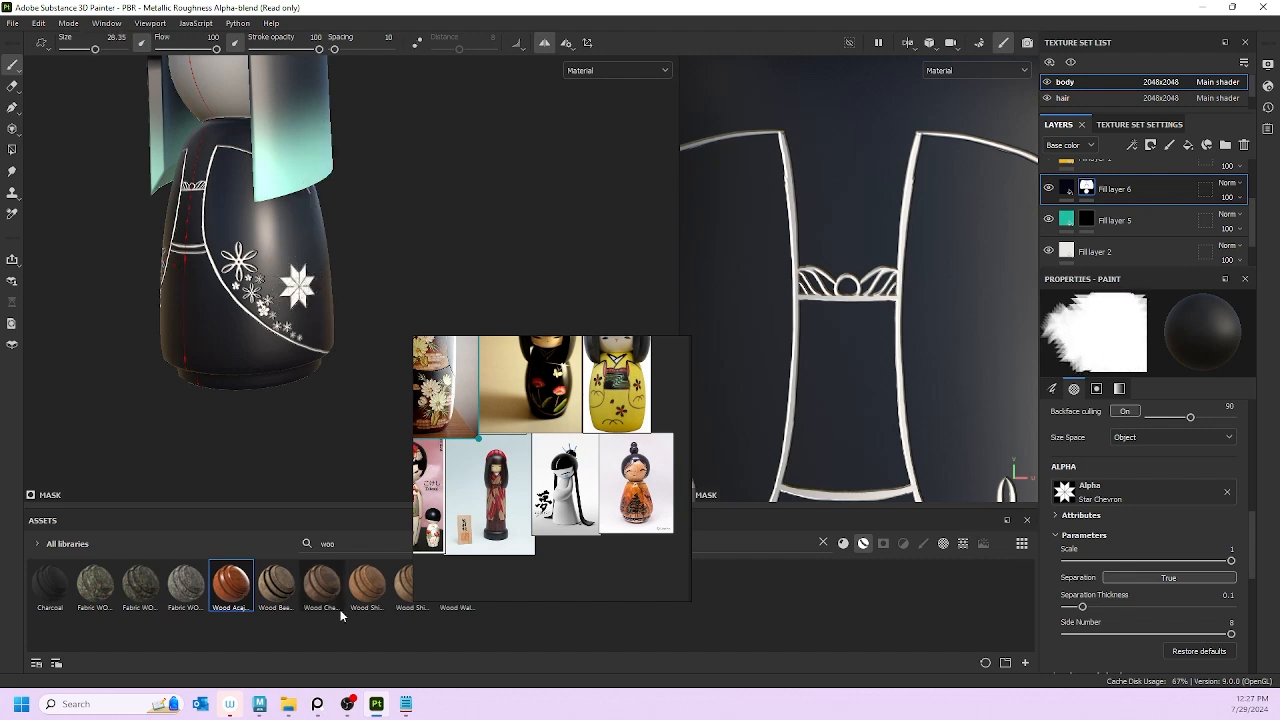
Step: Turn the doll to a side view, stamp another white star on the kimono, then face it forward
{"action": "scroll", "coordinate": [374, 300], "scroll_direction": "down", "scroll_amount": 5}
{"action": "mouse_move", "coordinate": [462, 283]}
{"action": "left_mouse_down", "text": "alt"}
{"action": "mouse_move", "coordinate": [520, 277]}
{"action": "mouse_move", "coordinate": [369, 271]}
{"action": "mouse_move", "coordinate": [209, 293]}
{"action": "mouse_move", "coordinate": [202, 243]}
{"action": "left_mouse_up", "text": "alt"}
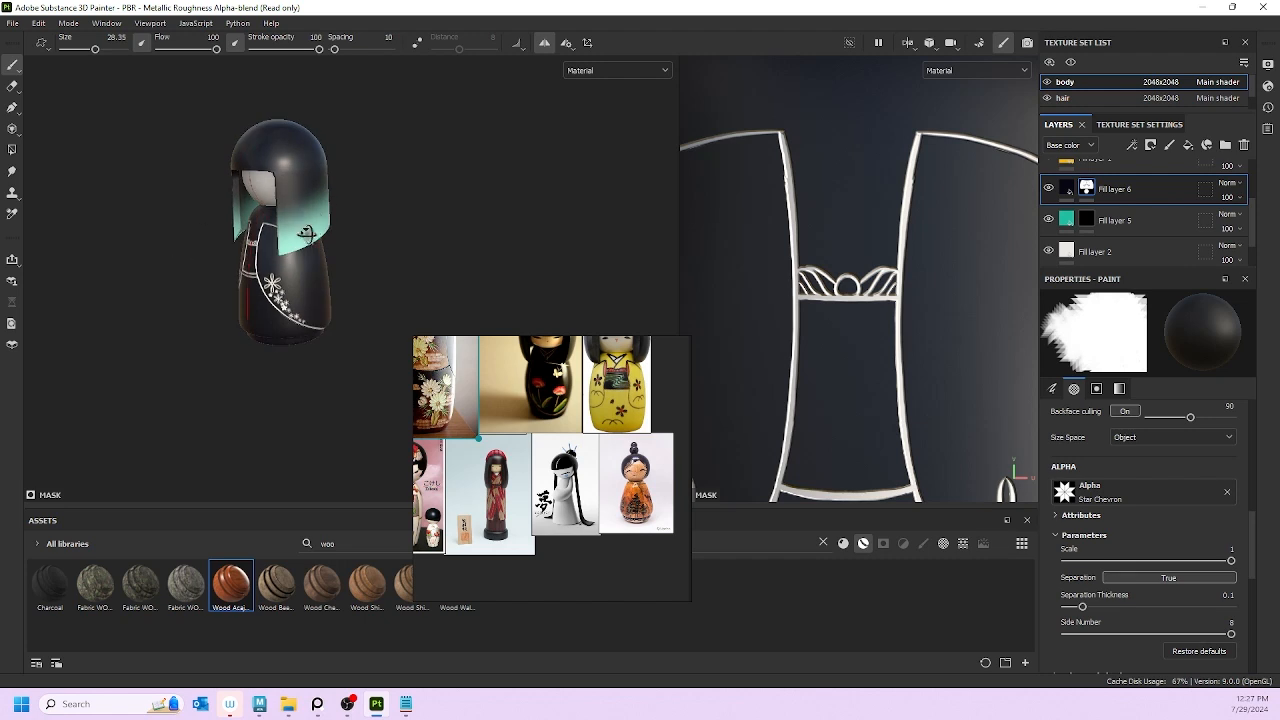
{"action": "left_click_drag", "start_coordinate": [306, 234], "coordinate": [301, 266], "text": "alt"}
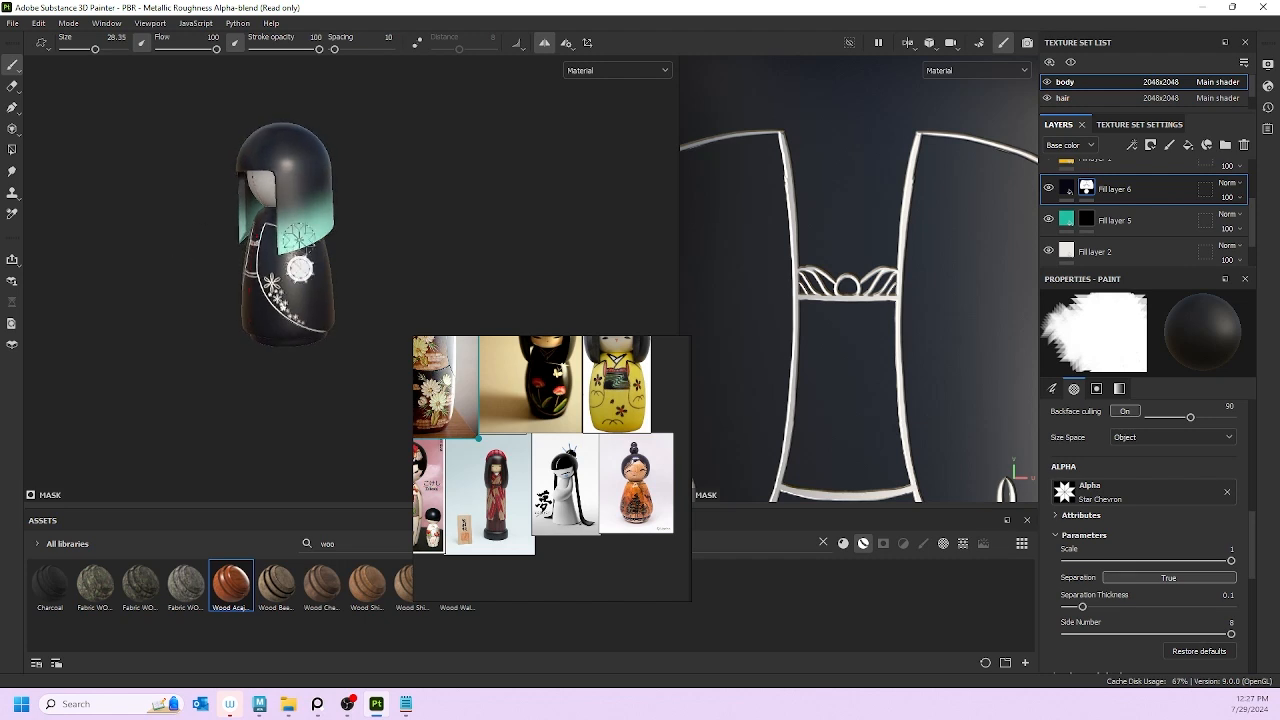
{"action": "scroll", "coordinate": [297, 238], "scroll_direction": "up", "scroll_amount": 5}
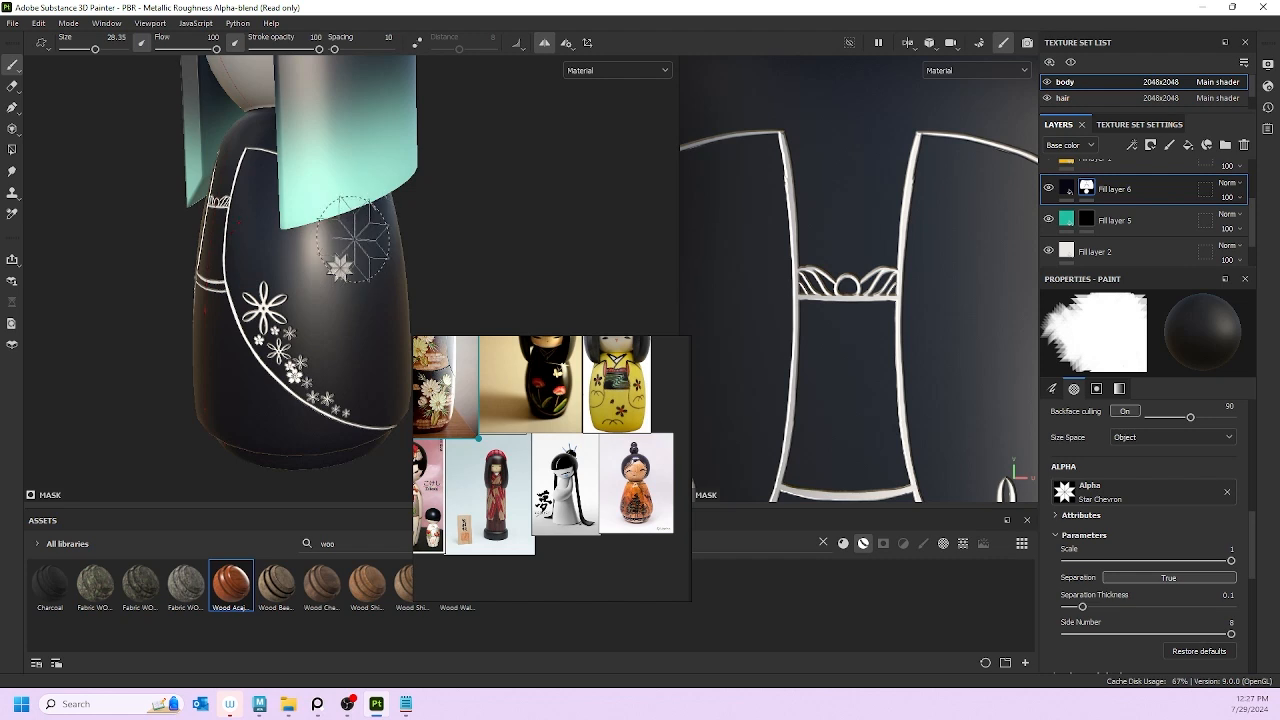
{"action": "left_click", "coordinate": [338, 268]}
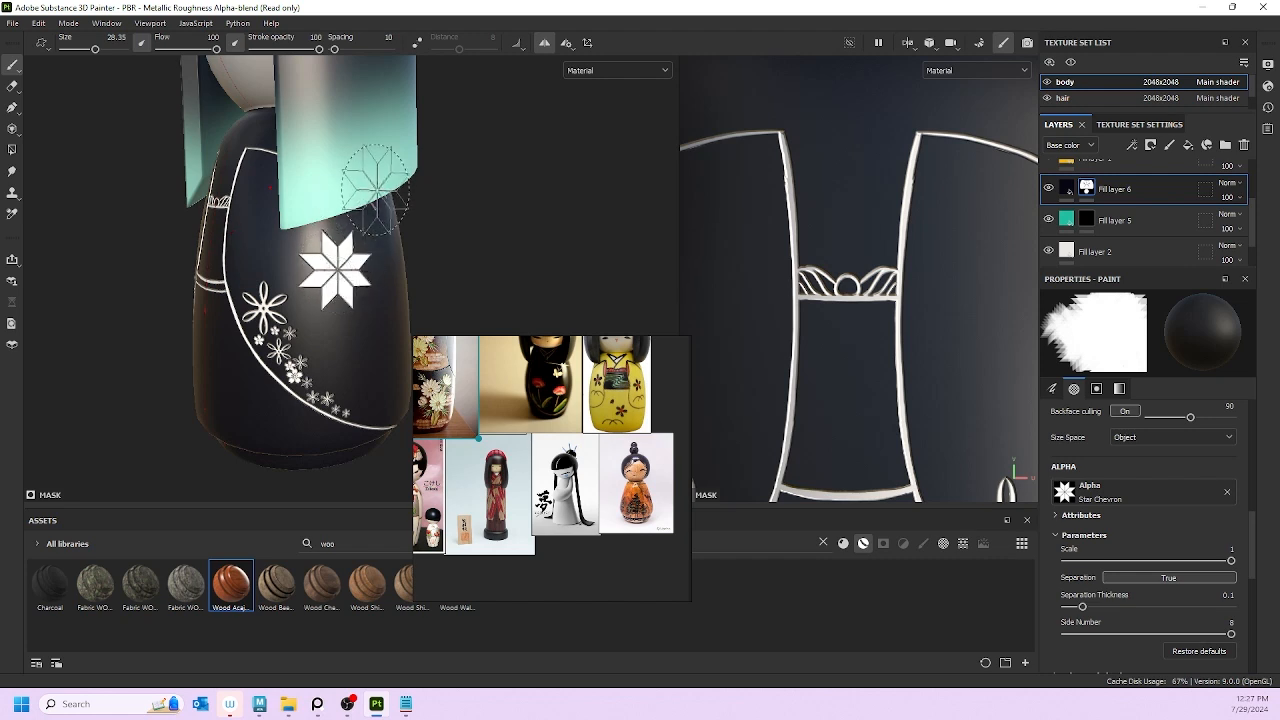
{"action": "scroll", "coordinate": [298, 250], "scroll_direction": "down", "scroll_amount": 5}
{"action": "left_click_drag", "start_coordinate": [473, 274], "coordinate": [370, 280], "text": "alt"}
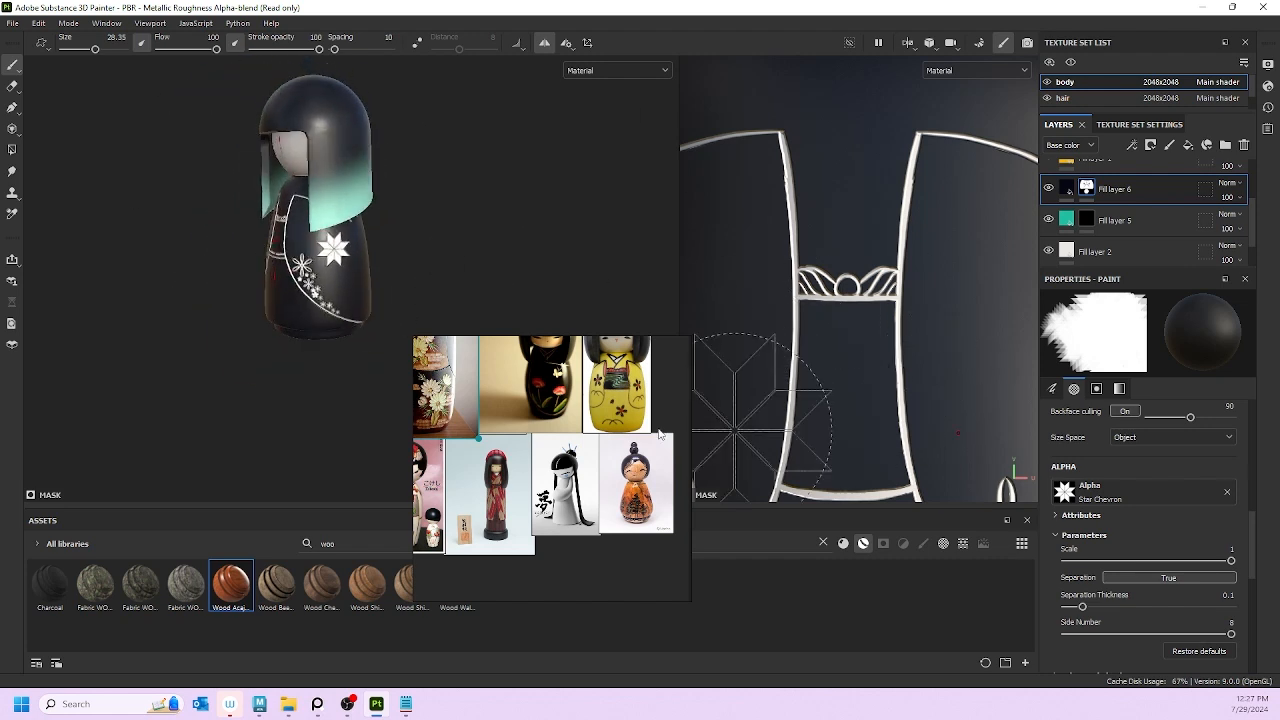
{"action": "scroll", "coordinate": [1115, 575], "scroll_direction": "up", "scroll_amount": 2}
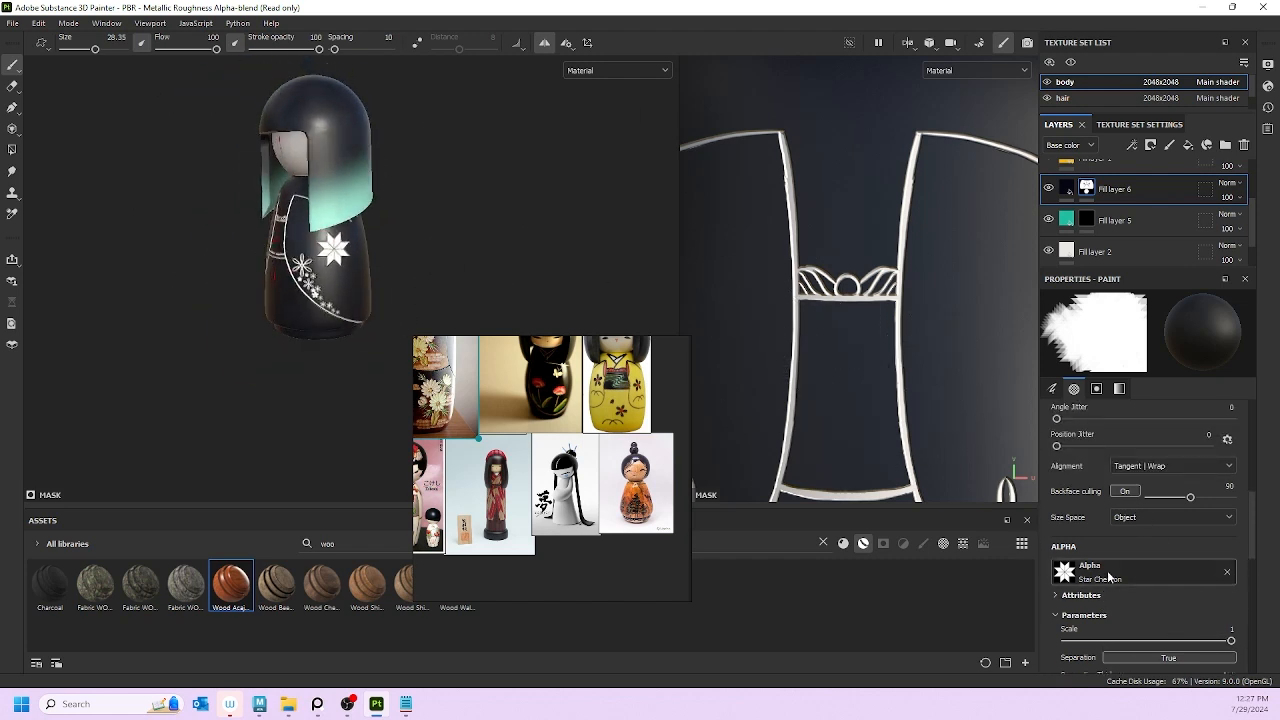
Step: Search the alpha picker for 'alpha c' and switch the brush to the soft round Shape alpha
{"action": "left_click", "coordinate": [1090, 571]}
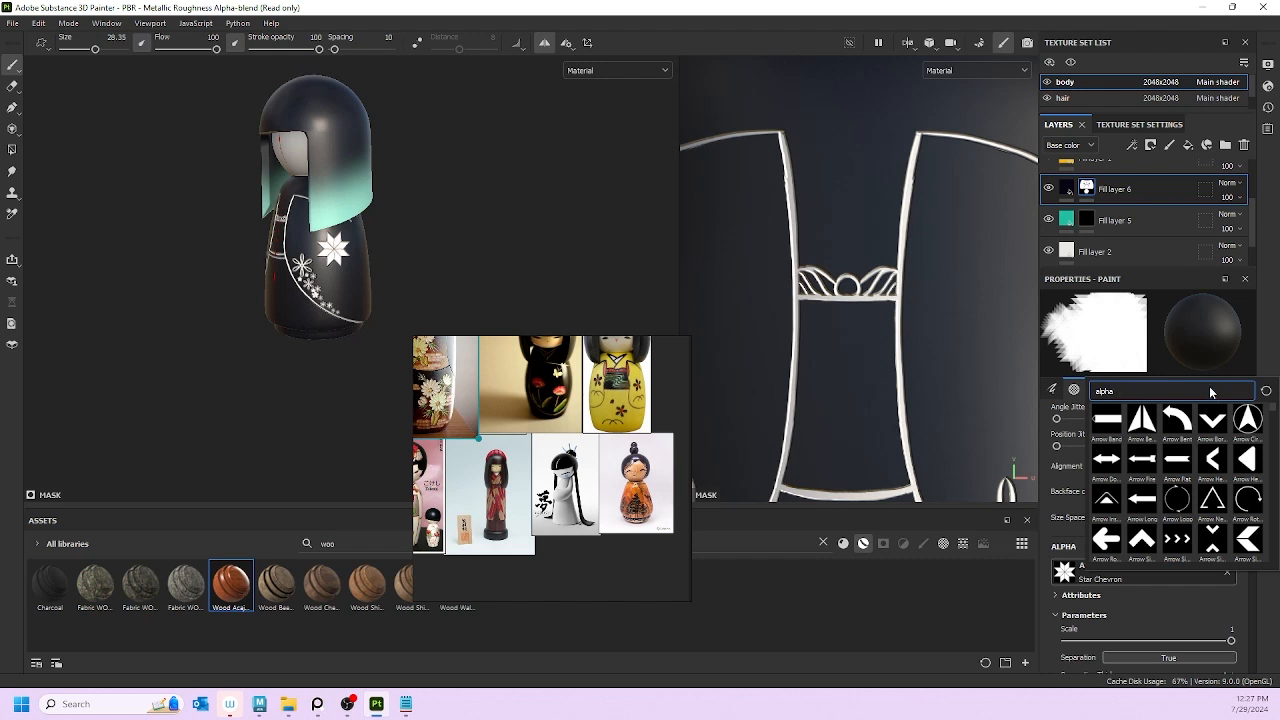
{"action": "type", "text": "c"}
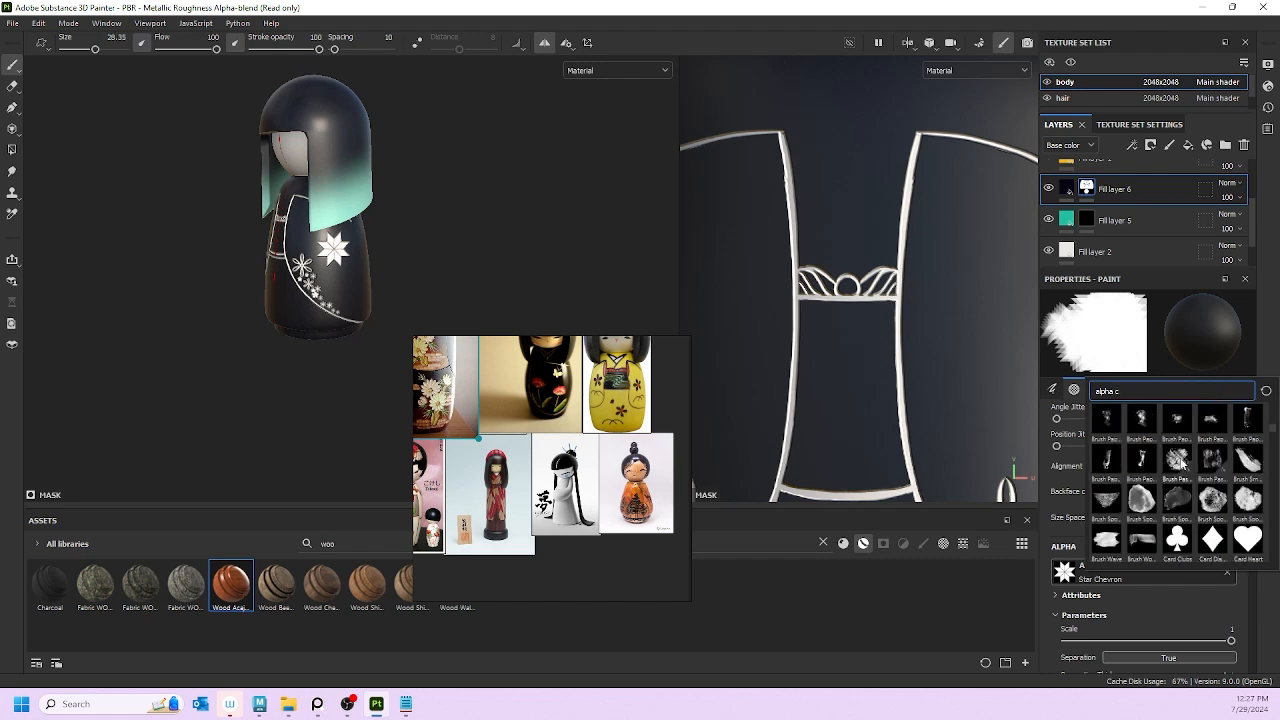
{"action": "scroll", "coordinate": [1181, 461], "scroll_direction": "down", "scroll_amount": 3}
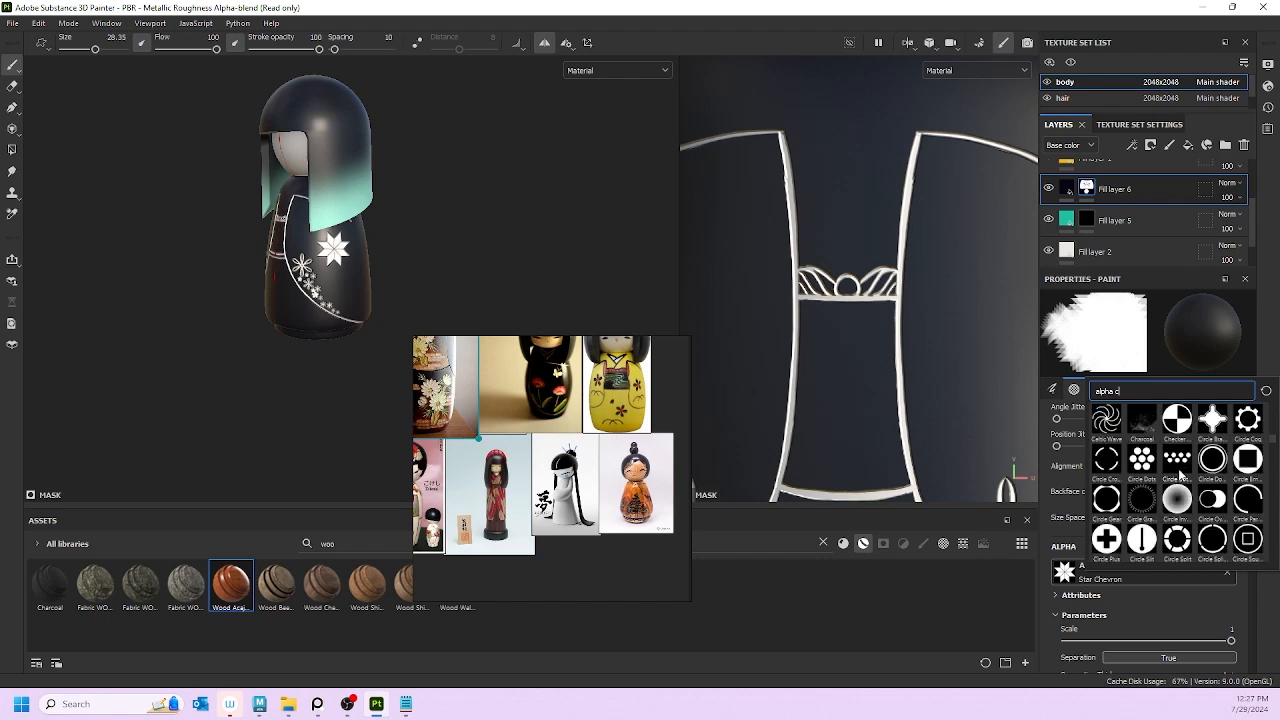
{"action": "scroll", "coordinate": [1175, 510], "scroll_direction": "down", "scroll_amount": 6}
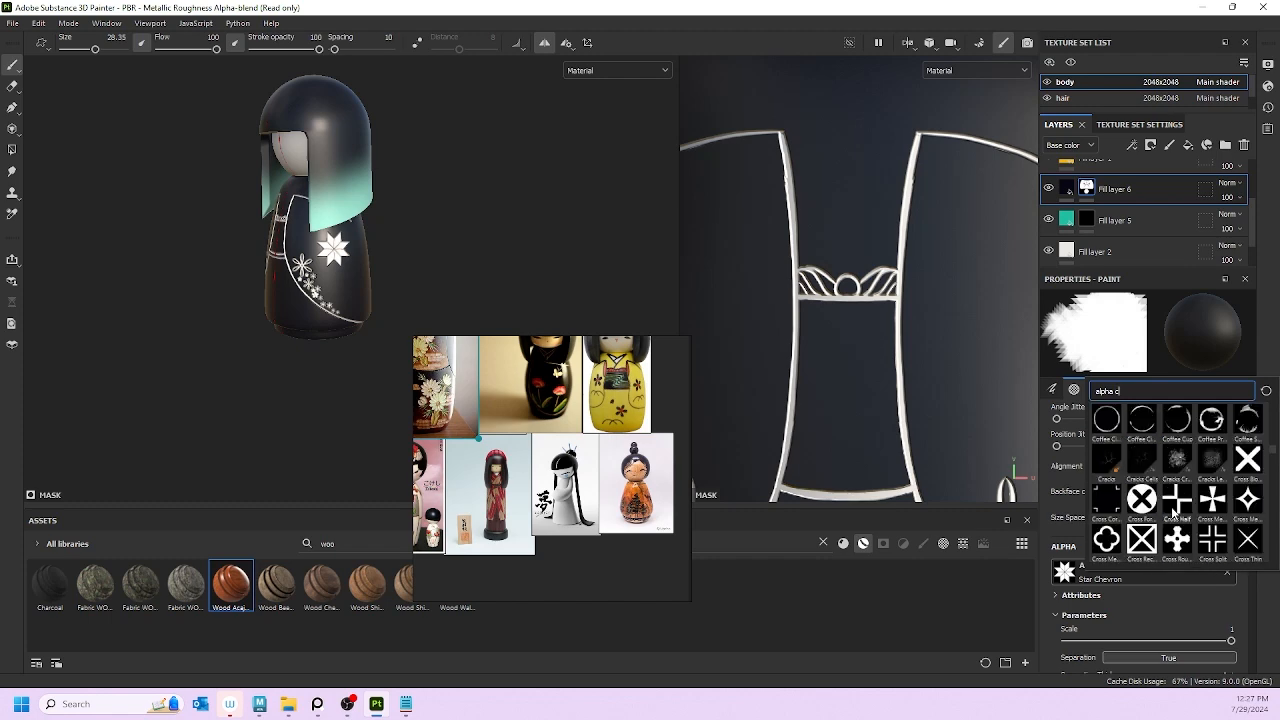
{"action": "scroll", "coordinate": [1175, 509], "scroll_direction": "down", "scroll_amount": 5}
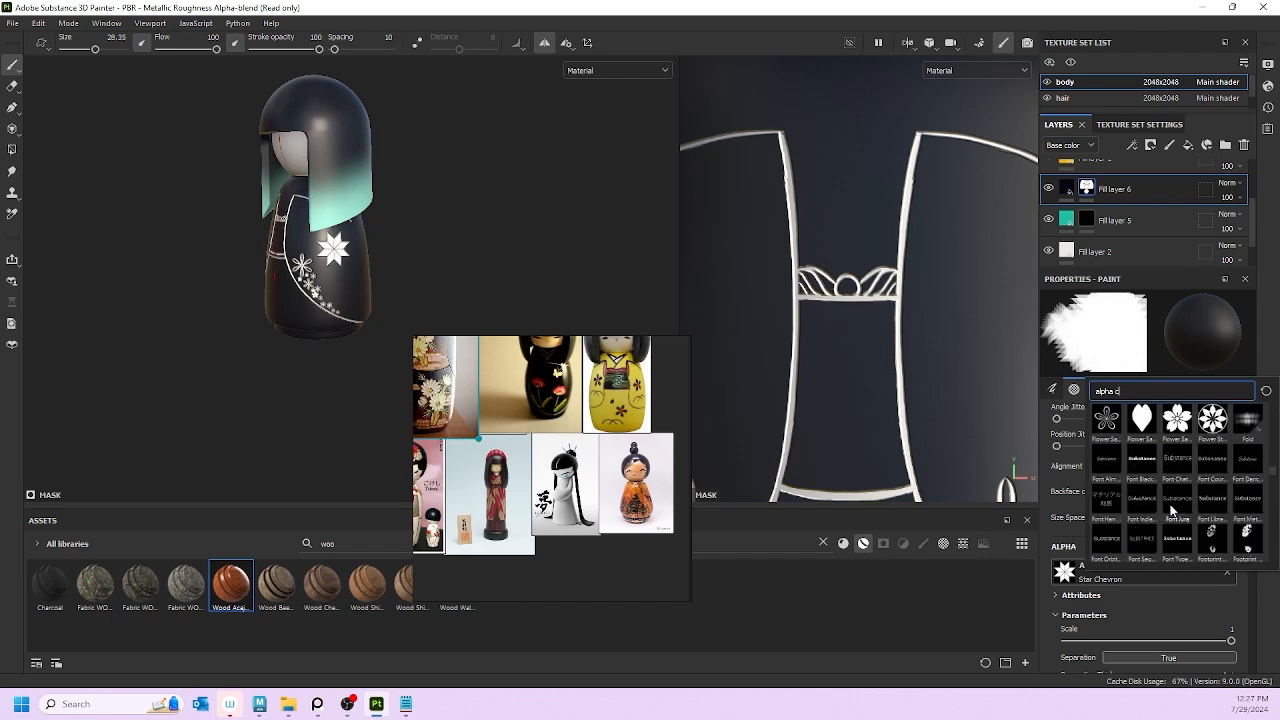
{"action": "scroll", "coordinate": [1175, 509], "scroll_direction": "down", "scroll_amount": 5}
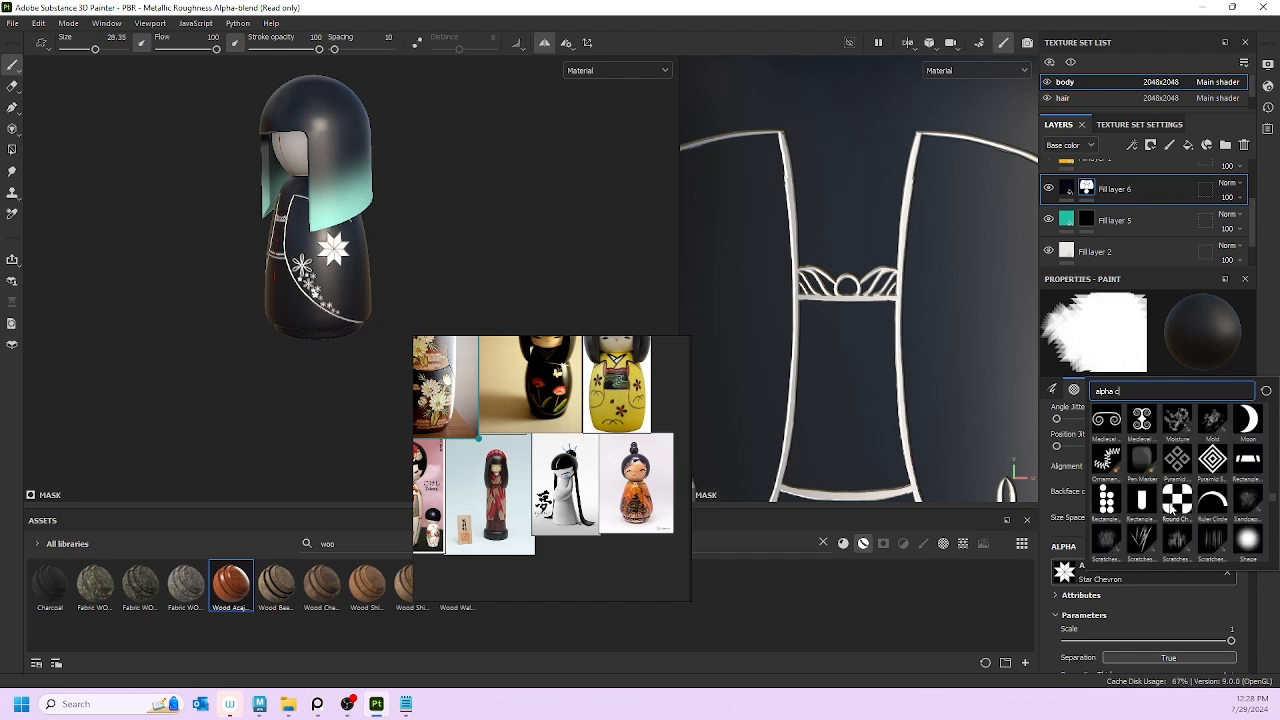
{"action": "left_click", "coordinate": [1247, 540]}
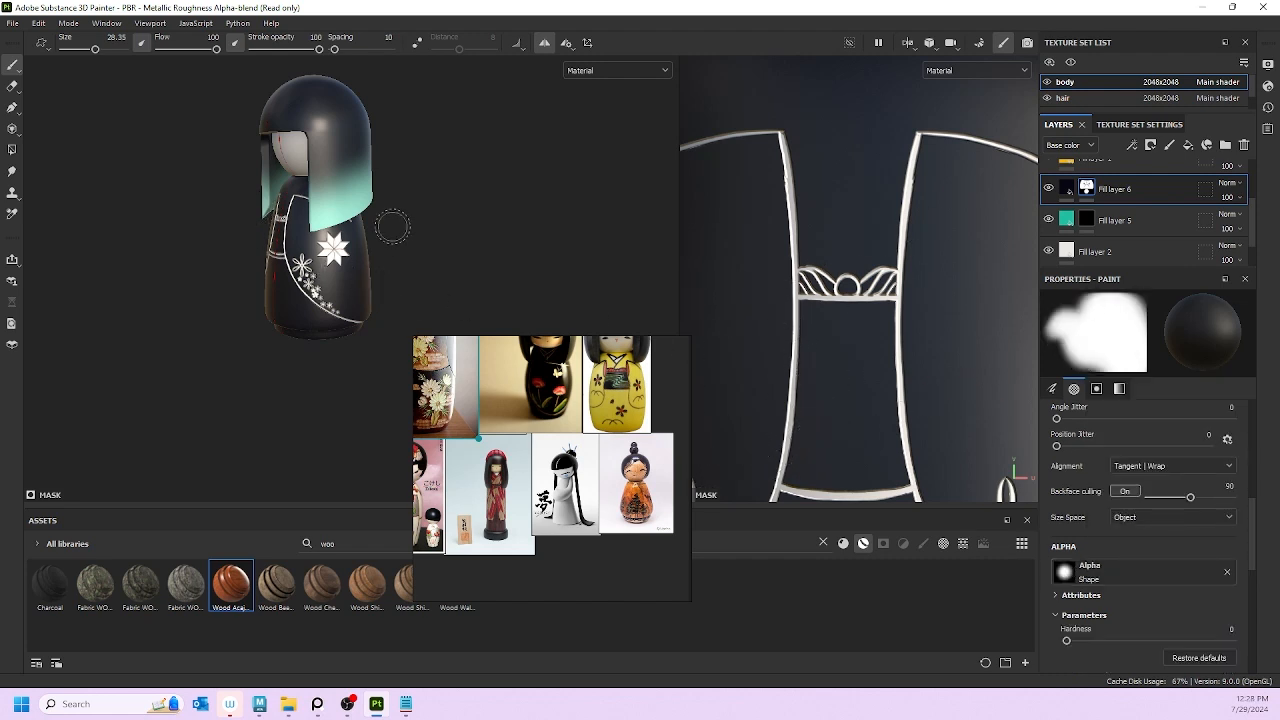
Step: Resize the round brush, paint a white dot and petal on the kimono, then undo the extra petal
{"action": "right_click_drag", "start_coordinate": [395, 249], "coordinate": [334, 287], "text": "ctrl"}
{"action": "scroll", "coordinate": [334, 287], "scroll_direction": "up", "scroll_amount": 2}
{"action": "scroll", "coordinate": [334, 286], "scroll_direction": "up", "scroll_amount": 3}
{"action": "key", "text": "bracketleft"}
{"action": "key", "text": "bracketleft"}
{"action": "key", "text": "bracketleft"}
{"action": "key", "text": "bracketleft"}
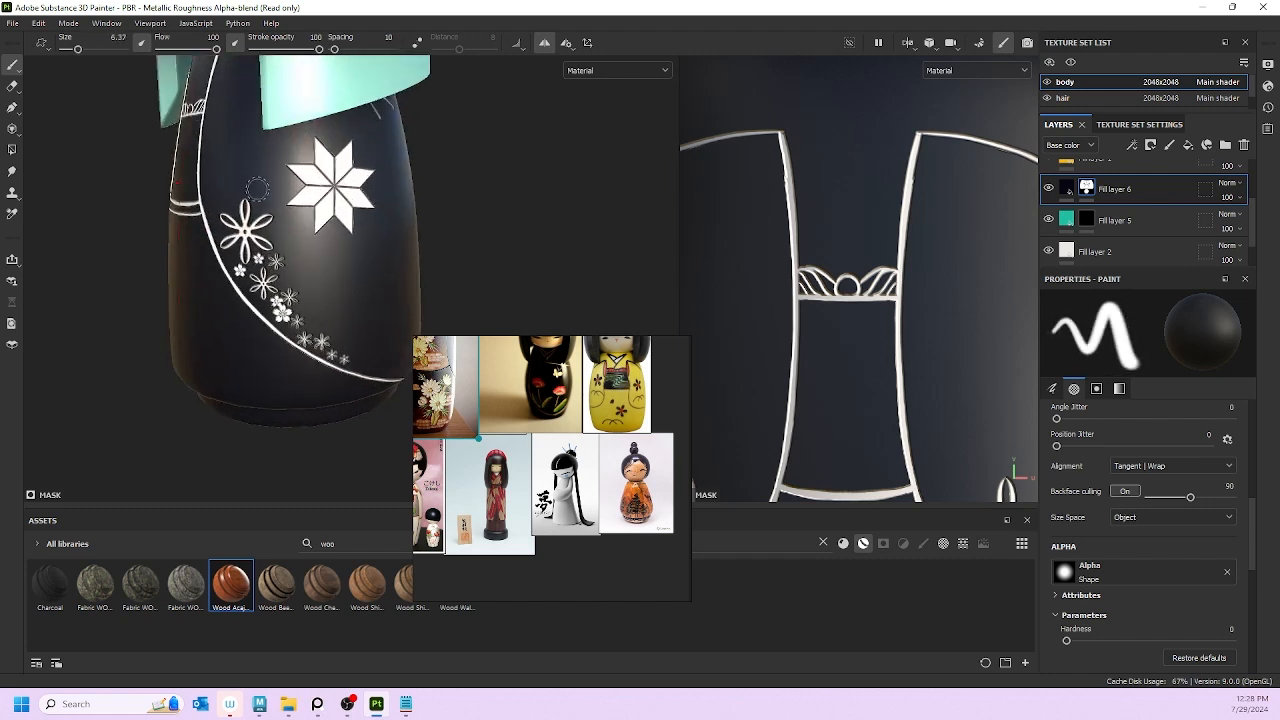
{"action": "key", "text": "bracketleft"}
{"action": "key", "text": "bracketleft"}
{"action": "key", "text": "bracketleft"}
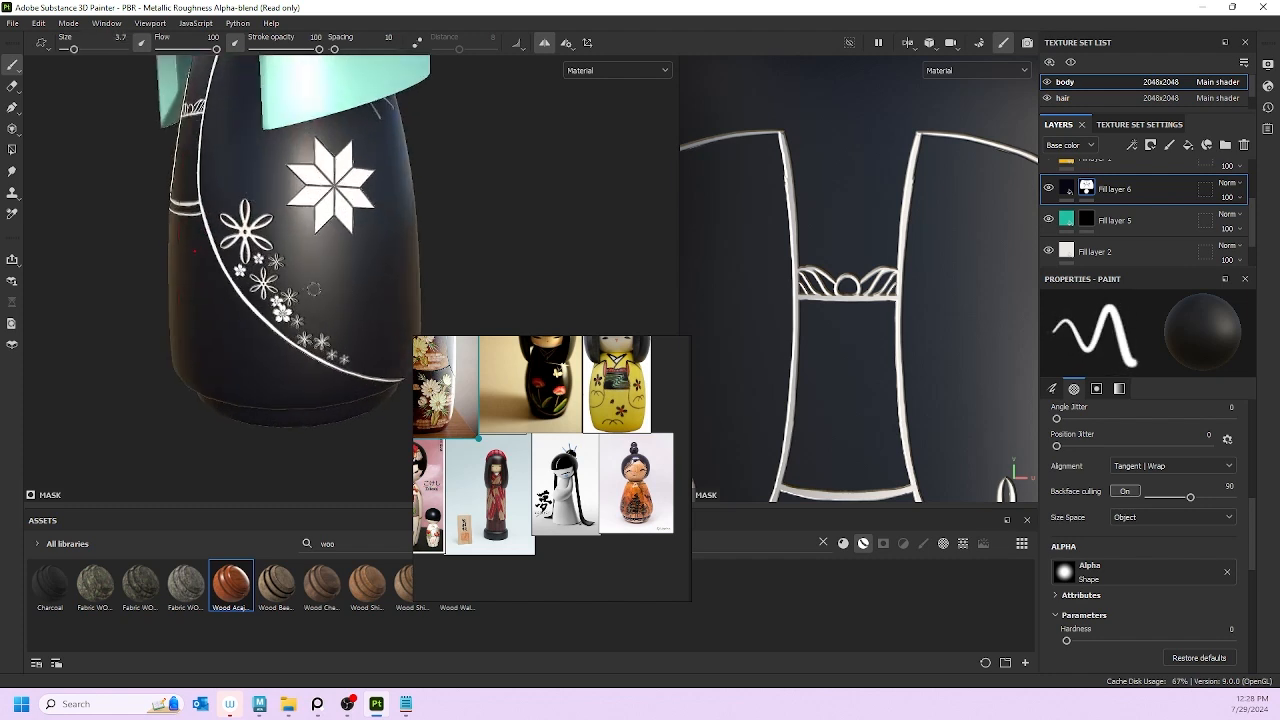
{"action": "key", "text": "bracketright"}
{"action": "key", "text": "bracketright"}
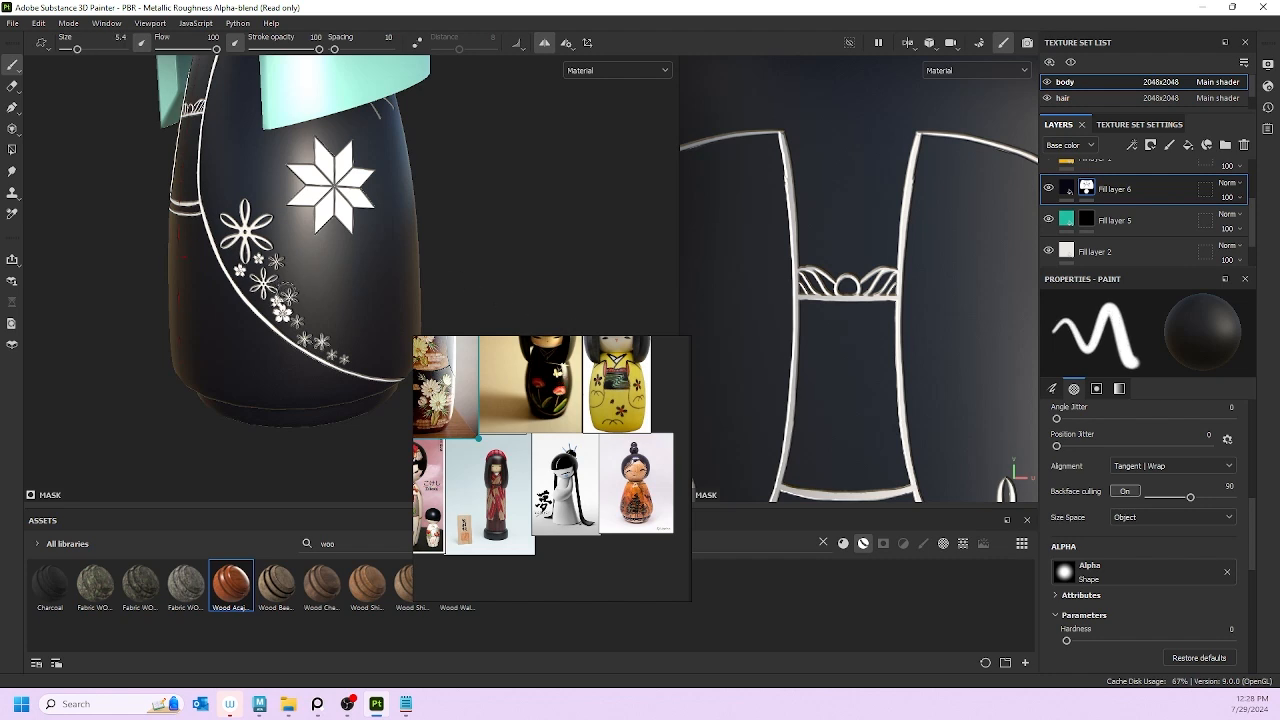
{"action": "left_click", "coordinate": [306, 279]}
{"action": "key", "text": "bracketleft"}
{"action": "key", "text": "bracketleft"}
{"action": "key", "text": "bracketleft"}
{"action": "key", "text": "bracketleft"}
{"action": "key", "text": "bracketleft"}
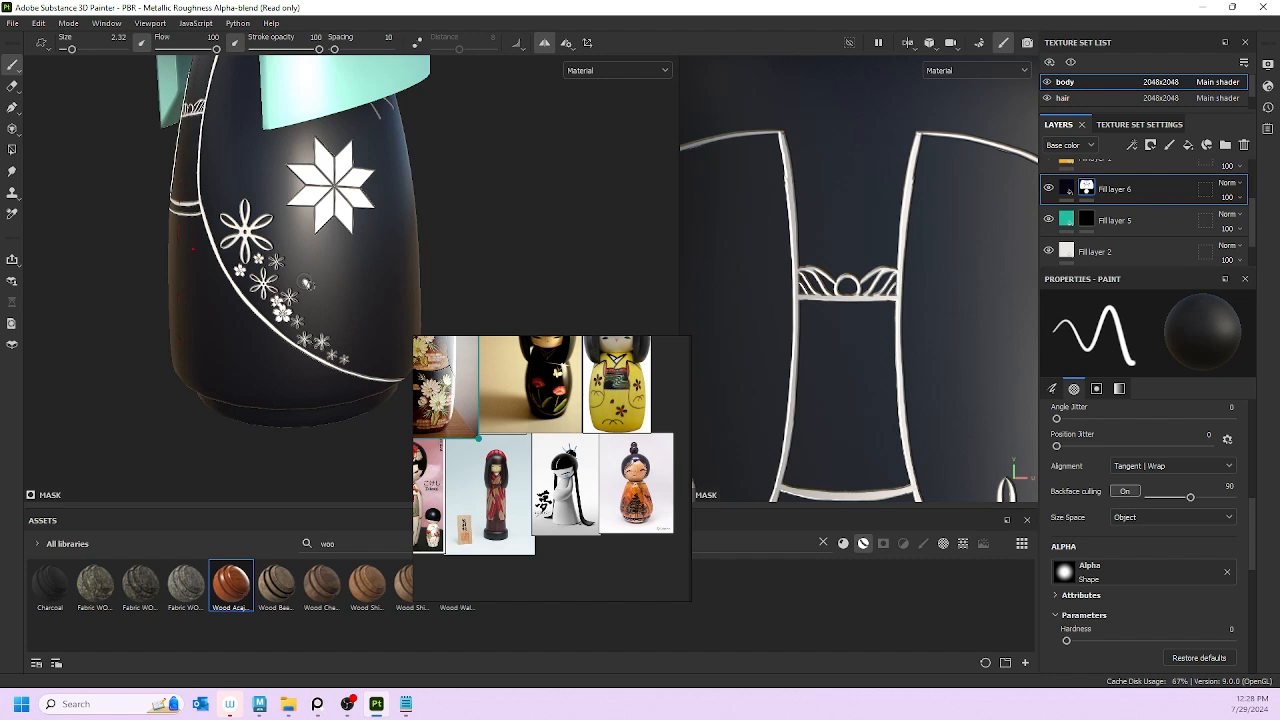
{"action": "scroll", "coordinate": [255, 309], "scroll_direction": "up", "scroll_amount": 4}
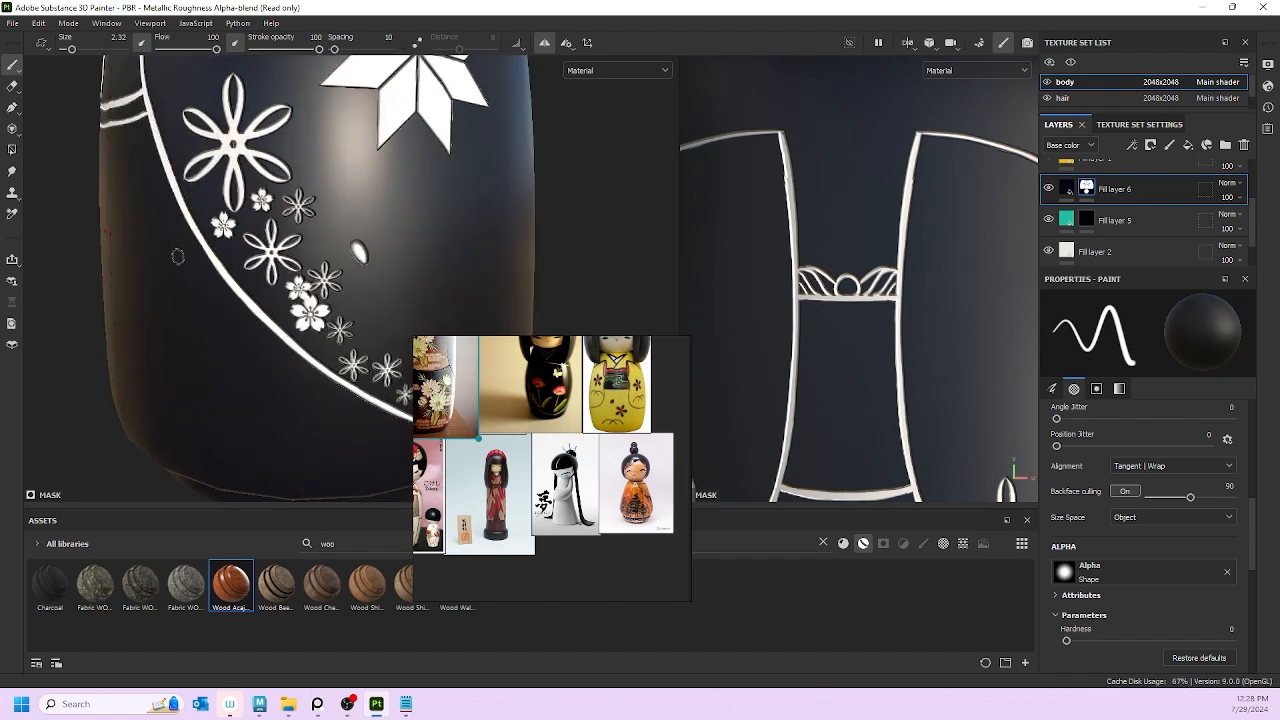
{"action": "mouse_move", "coordinate": [356, 249]}
{"action": "left_mouse_down"}
{"action": "mouse_move", "coordinate": [361, 261]}
{"action": "mouse_move", "coordinate": [384, 256]}
{"action": "mouse_move", "coordinate": [376, 265]}
{"action": "left_mouse_up"}
{"action": "key", "text": "ctrl+z"}
{"action": "key", "text": "ctrl+z"}
Step: Paint the butterfly's lower-left wing with a fine brush, then orbit round to review the star and flowers
{"action": "key", "text": "bracketleft"}
{"action": "key", "text": "bracketleft"}
{"action": "key", "text": "bracketleft"}
{"action": "key", "text": "bracketleft"}
{"action": "key", "text": "bracketleft"}
{"action": "key", "text": "bracketleft"}
{"action": "key", "text": "bracketleft"}
{"action": "key", "text": "bracketleft"}
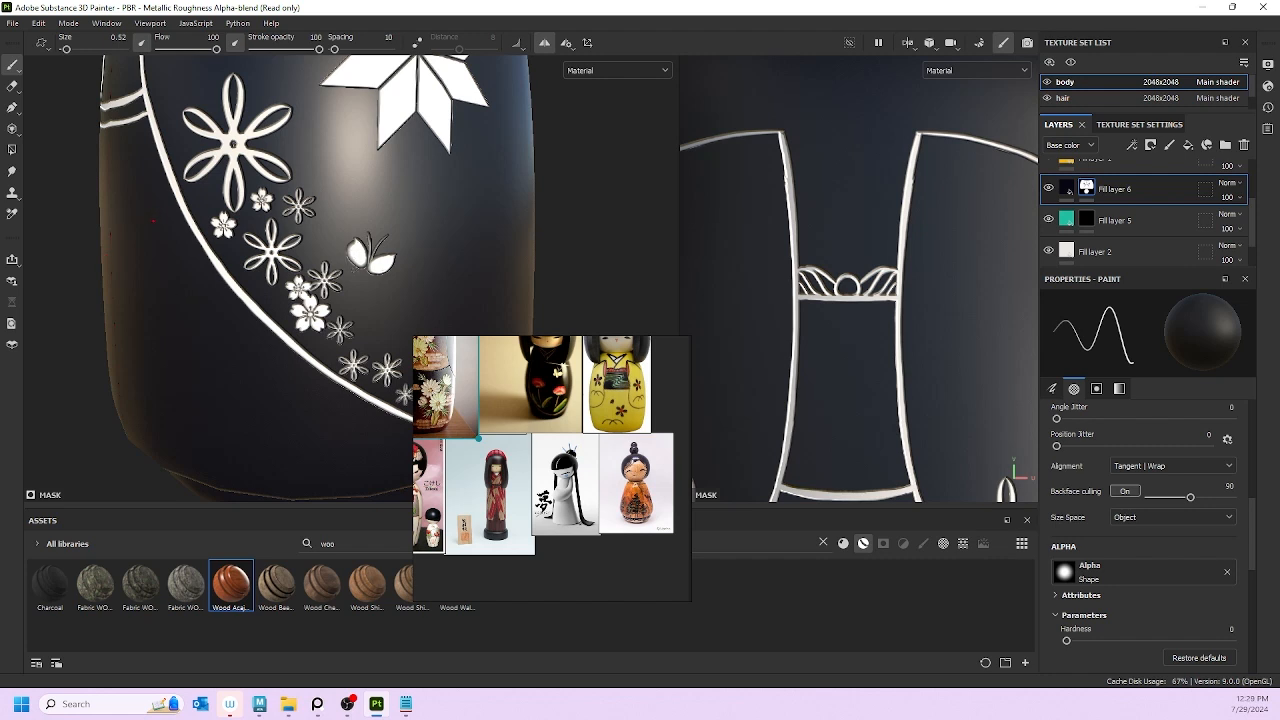
{"action": "right_click_drag", "start_coordinate": [352, 273], "coordinate": [364, 273], "text": "ctrl"}
{"action": "left_click_drag", "start_coordinate": [354, 273], "coordinate": [364, 268]}
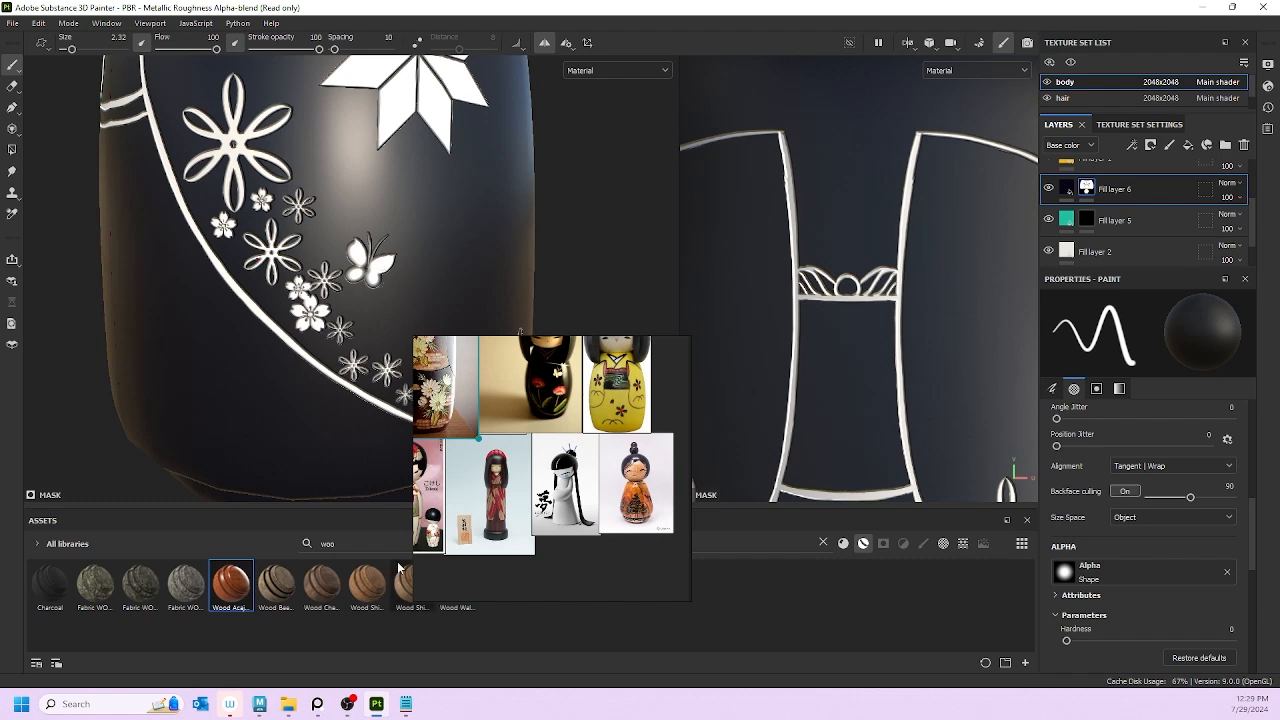
{"action": "scroll", "coordinate": [163, 134], "scroll_direction": "down", "scroll_amount": 2}
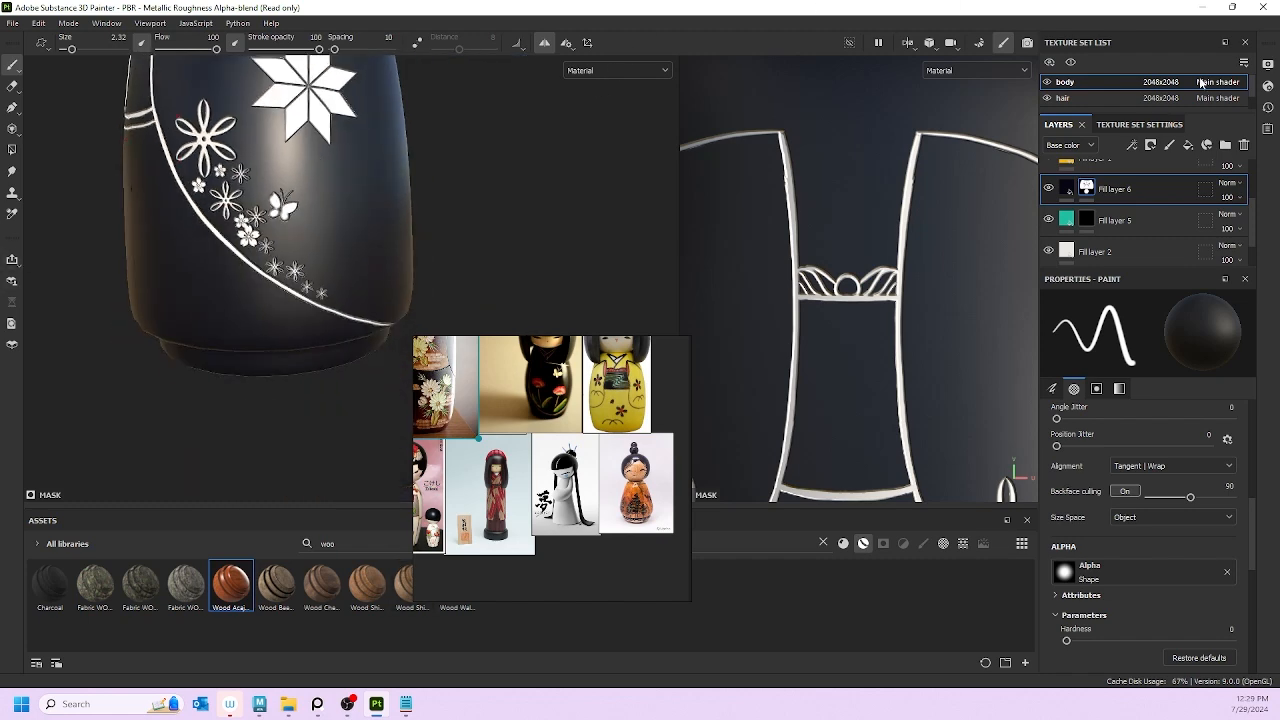
{"action": "scroll", "coordinate": [155, 218], "scroll_direction": "down", "scroll_amount": 4}
{"action": "left_click_drag", "start_coordinate": [230, 268], "coordinate": [397, 297], "text": "alt"}
{"action": "middle_click_drag", "start_coordinate": [266, 195], "coordinate": [431, 247], "text": "alt"}
{"action": "left_click_drag", "start_coordinate": [420, 238], "coordinate": [366, 276], "text": "alt"}
{"action": "scroll", "coordinate": [400, 250], "scroll_direction": "down", "scroll_amount": 3}
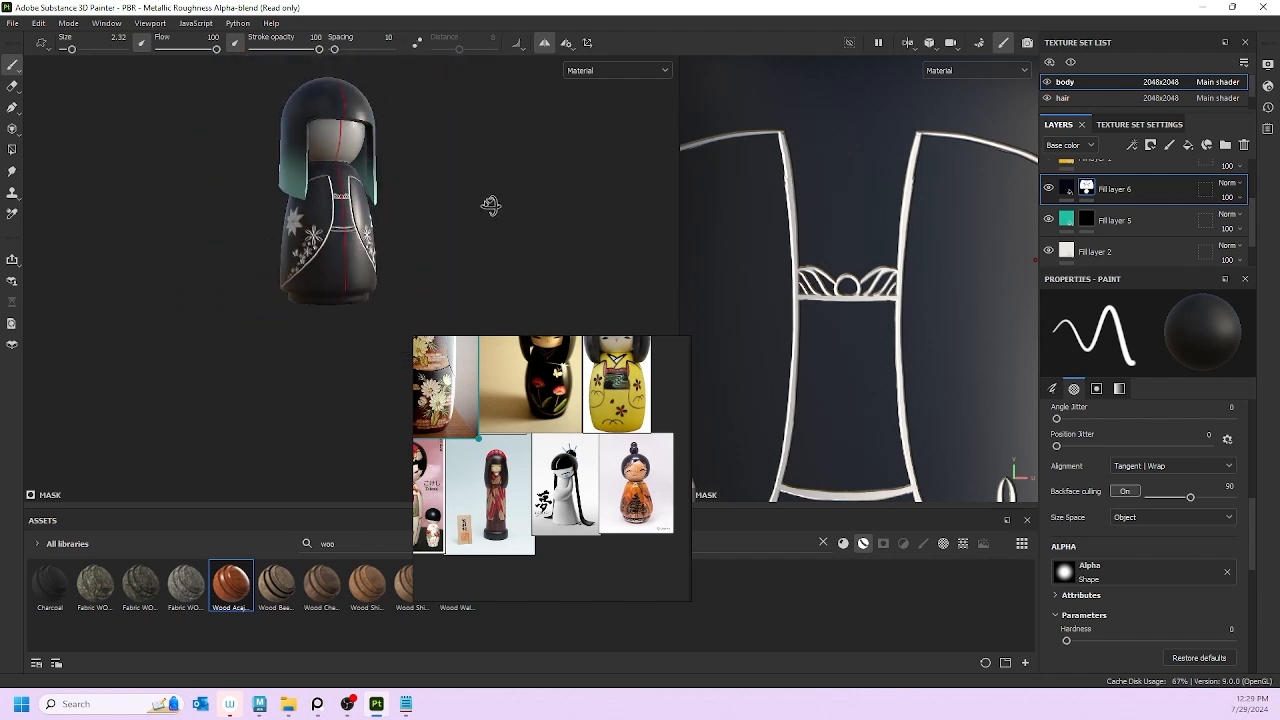
{"action": "left_click_drag", "start_coordinate": [491, 206], "coordinate": [270, 216], "text": "alt"}
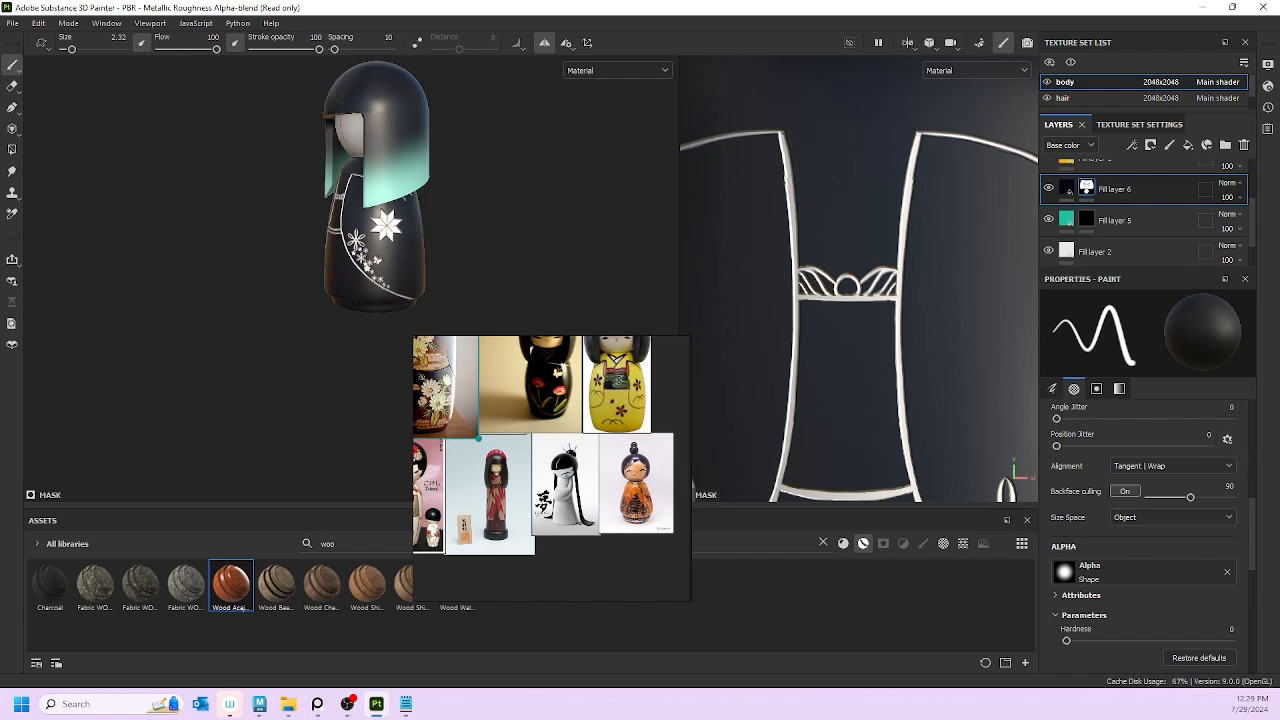
Step: Browse the alpha library without changing the brush's stamp shape
{"action": "left_click", "coordinate": [1101, 578]}
{"action": "scroll", "coordinate": [1182, 500], "scroll_direction": "down", "scroll_amount": 3}
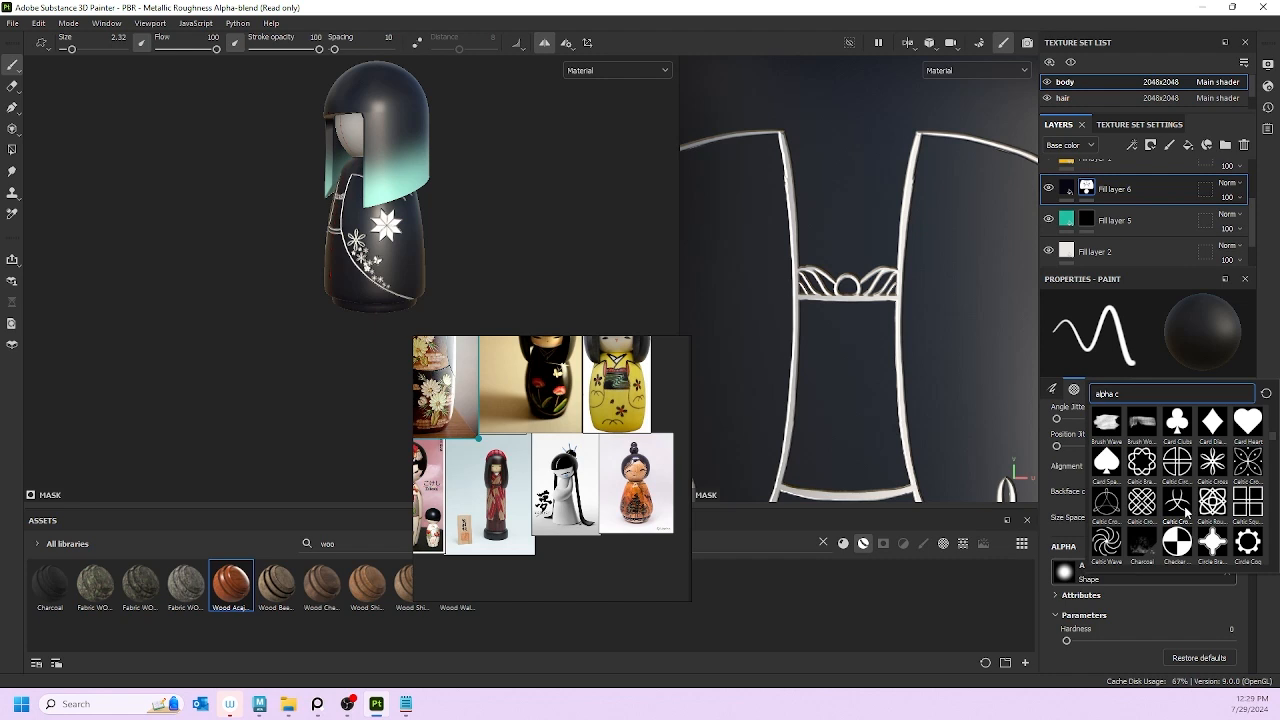
{"action": "scroll", "coordinate": [1182, 500], "scroll_direction": "down", "scroll_amount": 3}
{"action": "scroll", "coordinate": [1177, 483], "scroll_direction": "down", "scroll_amount": 5}
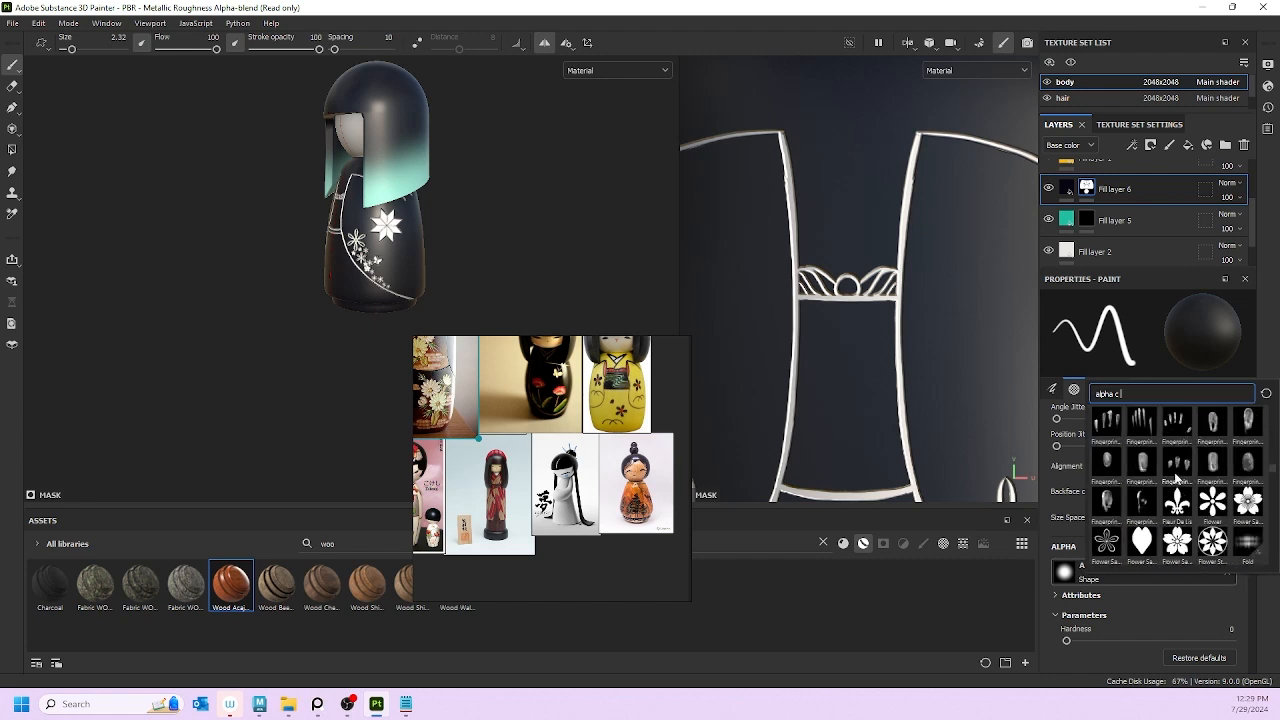
{"action": "mouse_move", "coordinate": [1222, 545]}
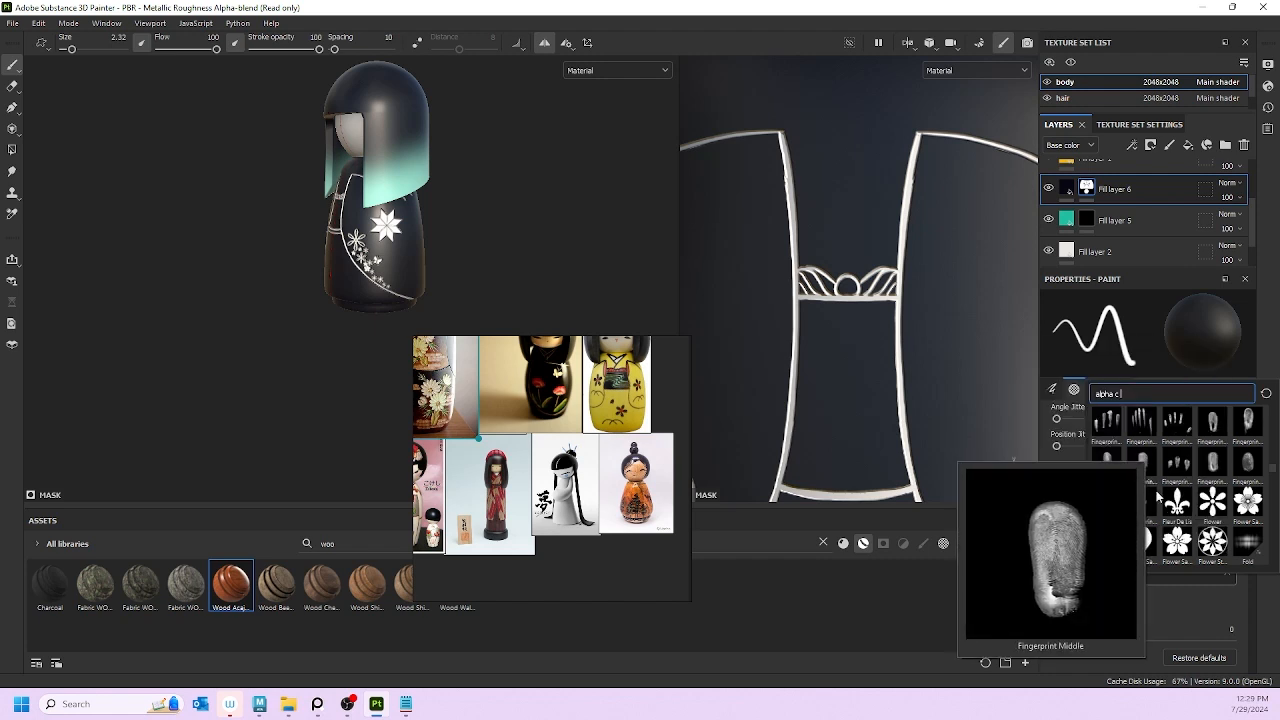
{"action": "scroll", "coordinate": [384, 203], "scroll_direction": "up", "scroll_amount": 5}
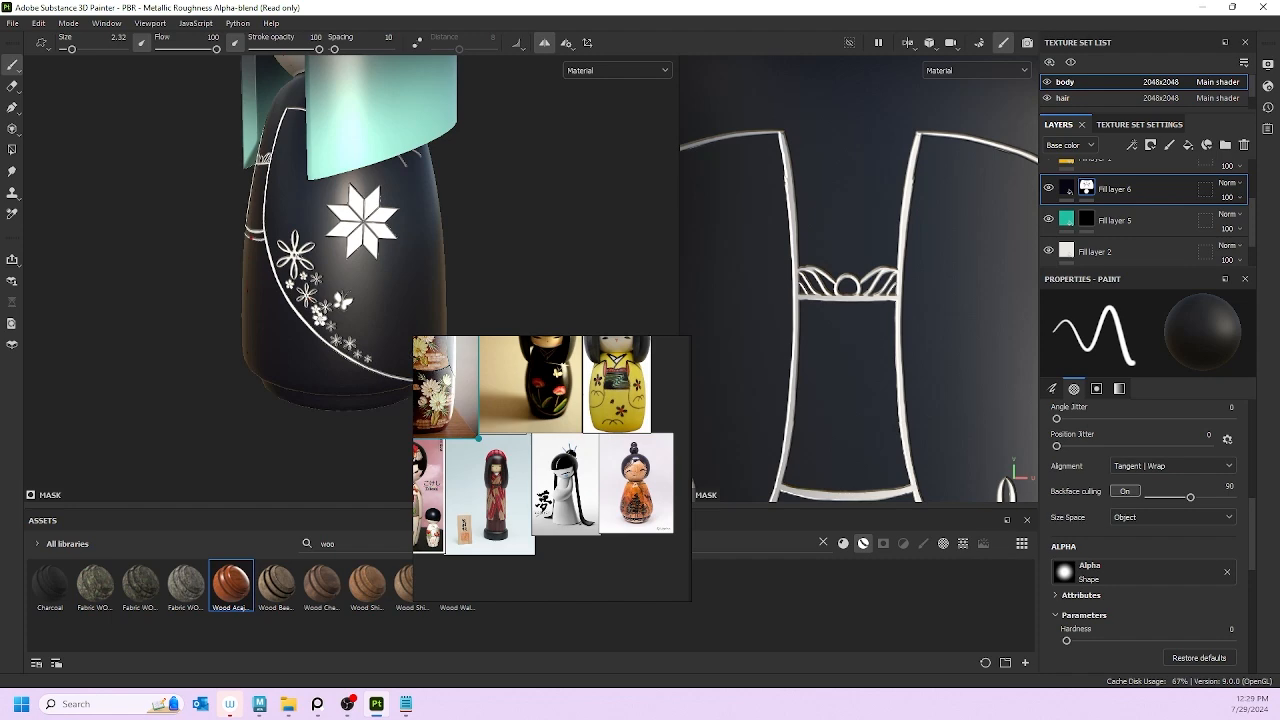
{"action": "scroll", "coordinate": [384, 215], "scroll_direction": "down", "scroll_amount": 3}
Step: Bring the snowflake star into view, enlarge the brush to 7.42, and paint over it
{"action": "left_click_drag", "start_coordinate": [384, 244], "coordinate": [555, 254], "text": "alt"}
{"action": "scroll", "coordinate": [300, 256], "scroll_direction": "down", "scroll_amount": 3}
{"action": "scroll", "coordinate": [300, 256], "scroll_direction": "up", "scroll_amount": 4}
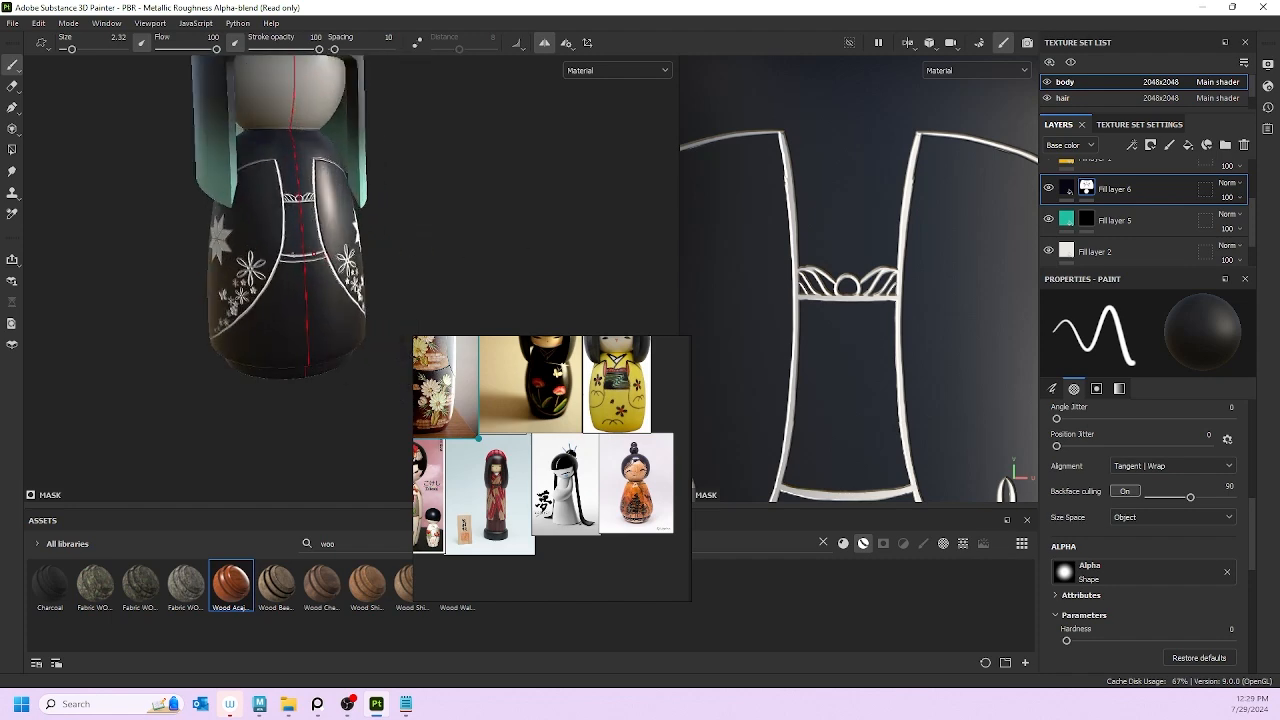
{"action": "scroll", "coordinate": [353, 241], "scroll_direction": "up", "scroll_amount": 3}
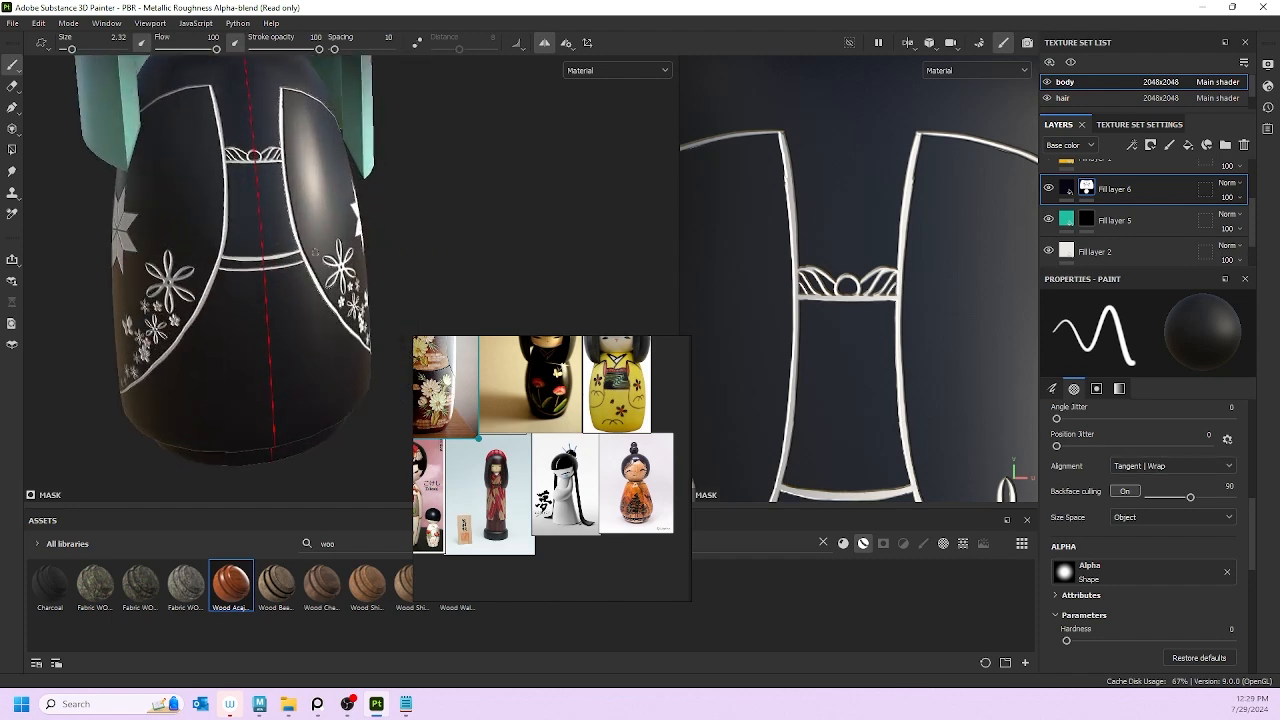
{"action": "left_click_drag", "start_coordinate": [314, 252], "coordinate": [404, 258], "text": "alt"}
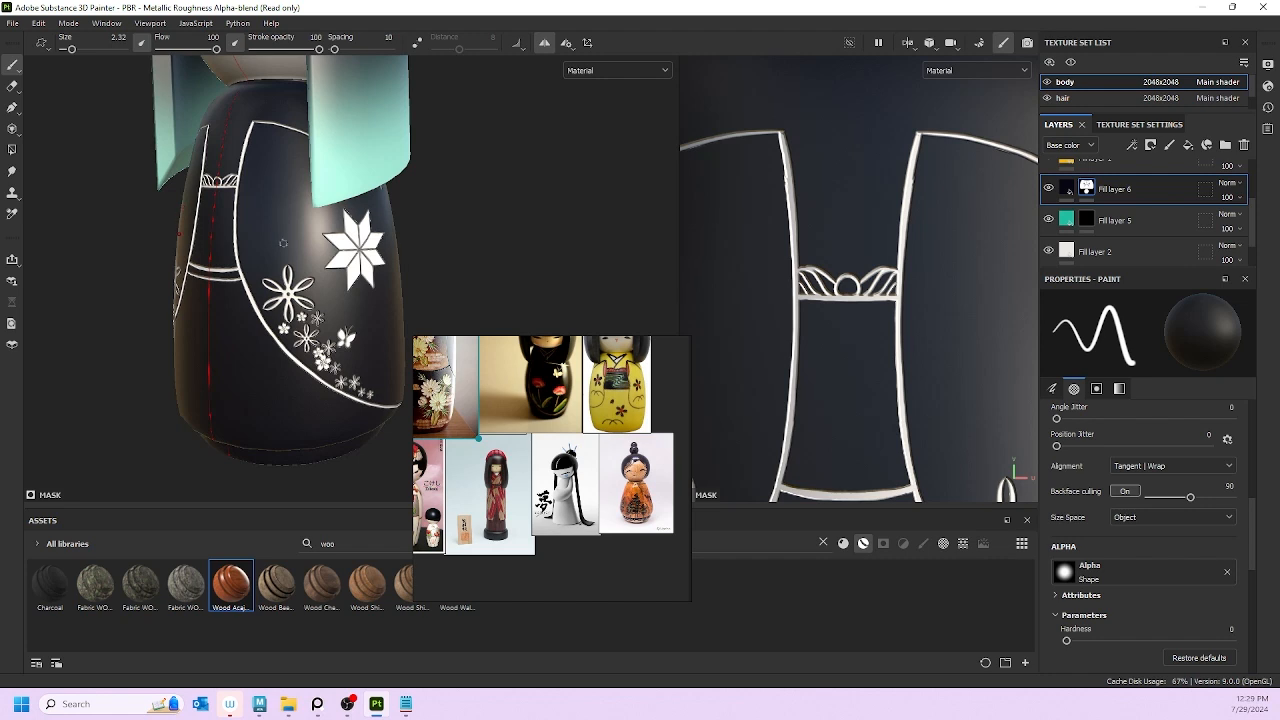
{"action": "left_click_drag", "start_coordinate": [283, 243], "coordinate": [261, 209], "text": "alt"}
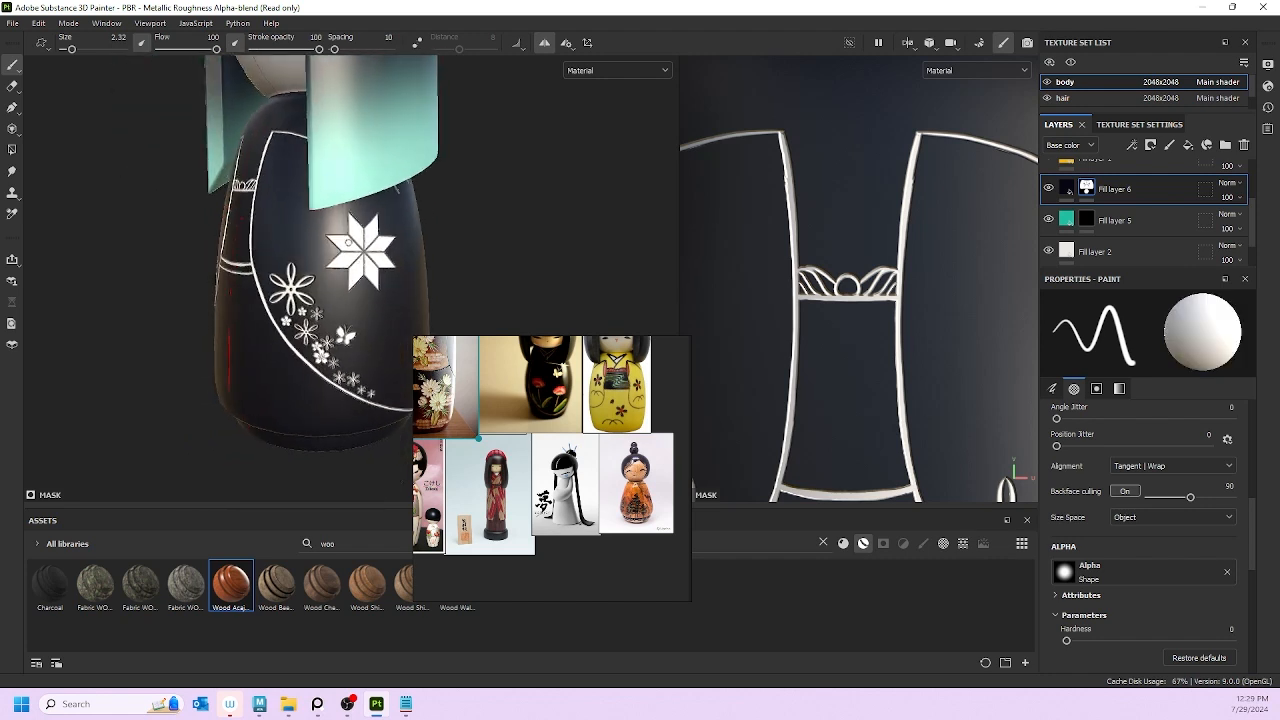
{"action": "left_click_drag", "start_coordinate": [336, 240], "coordinate": [341, 238], "text": "alt"}
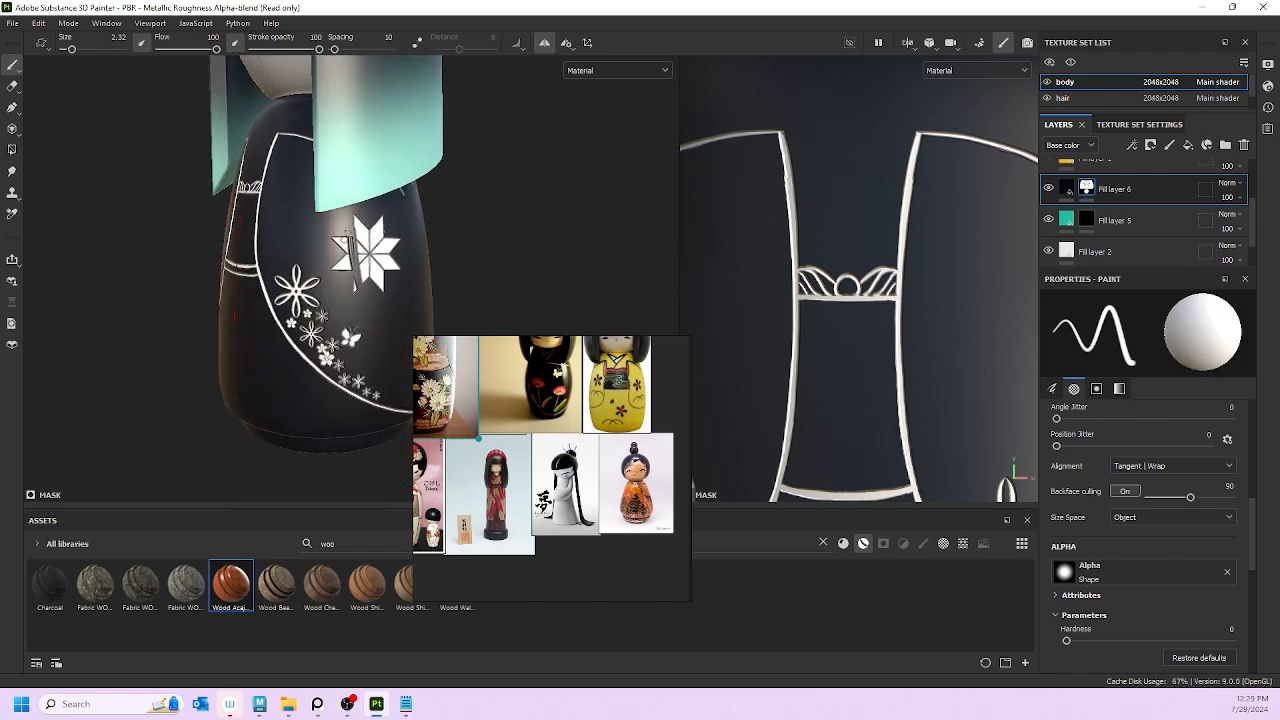
{"action": "right_click_drag", "start_coordinate": [342, 230], "coordinate": [364, 230], "text": "ctrl"}
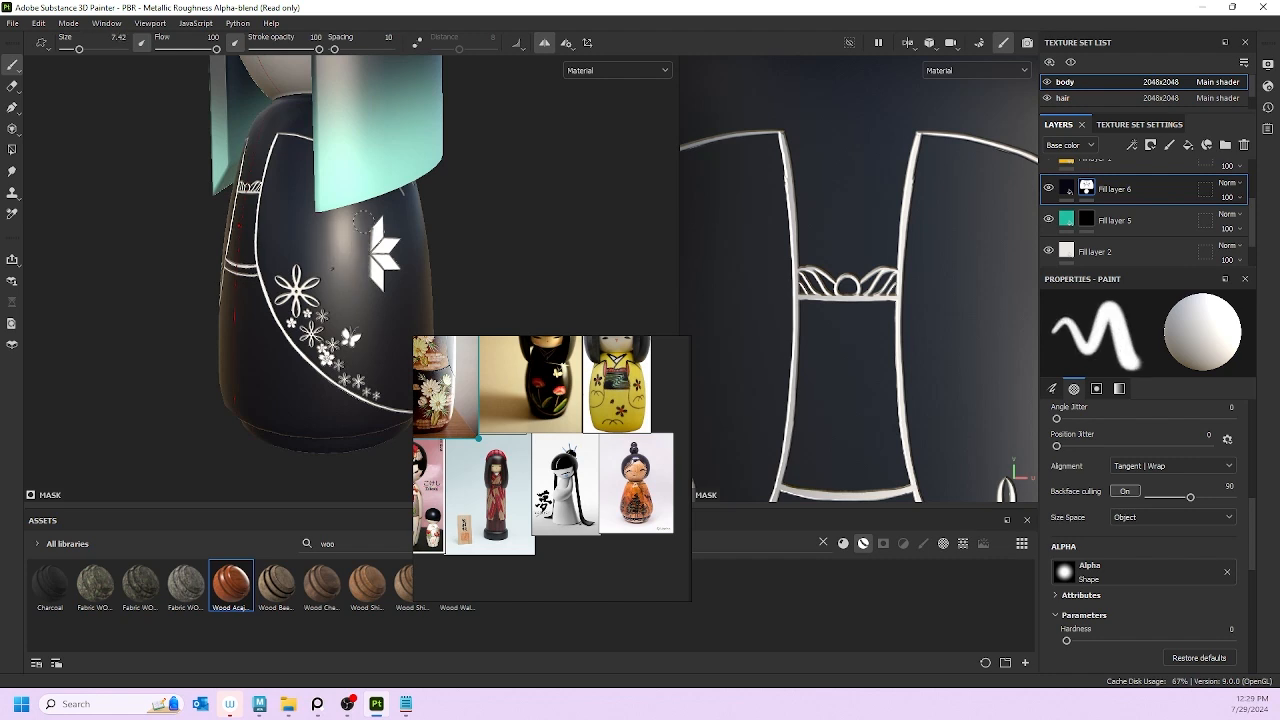
{"action": "left_click_drag", "start_coordinate": [362, 221], "coordinate": [396, 277]}
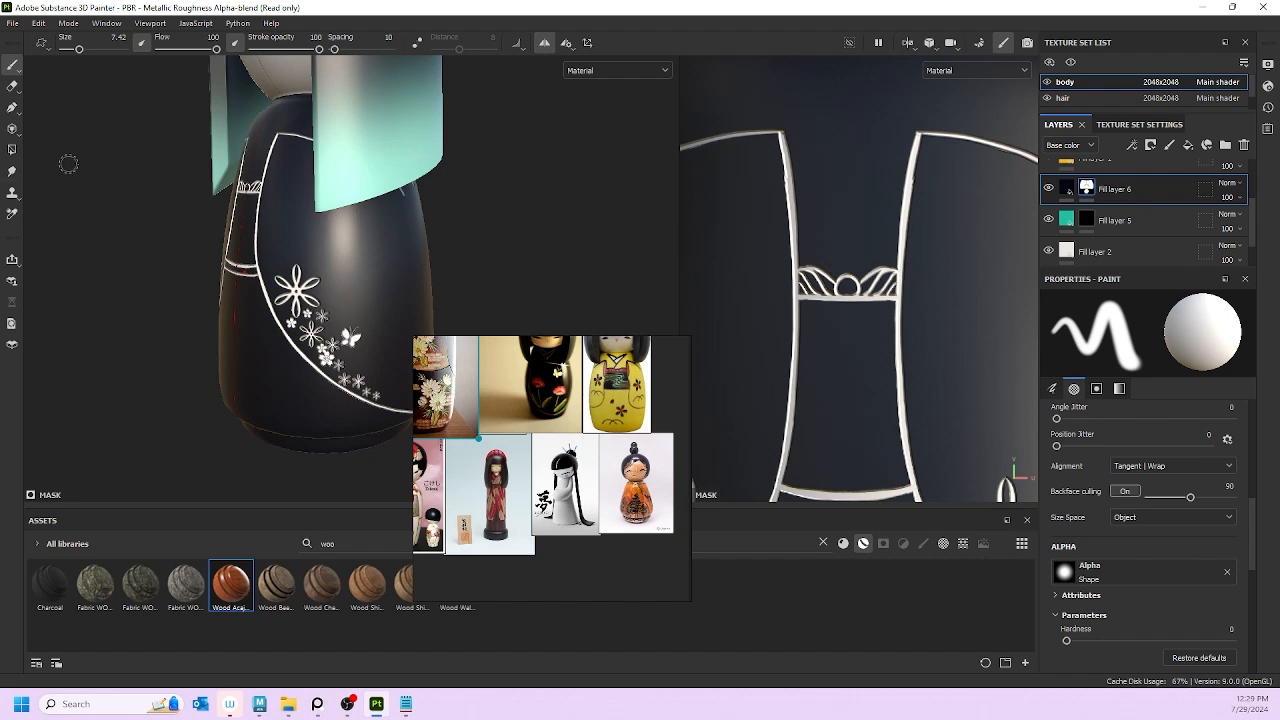
{"action": "scroll", "coordinate": [250, 230], "scroll_direction": "up", "scroll_amount": 3}
{"action": "scroll", "coordinate": [280, 270], "scroll_direction": "down", "scroll_amount": 3}
{"action": "left_click_drag", "start_coordinate": [280, 282], "coordinate": [428, 290], "text": "alt"}
{"action": "middle_click_drag", "start_coordinate": [208, 268], "coordinate": [268, 311], "text": "alt"}
{"action": "left_click_drag", "start_coordinate": [268, 311], "coordinate": [212, 317], "text": "alt"}
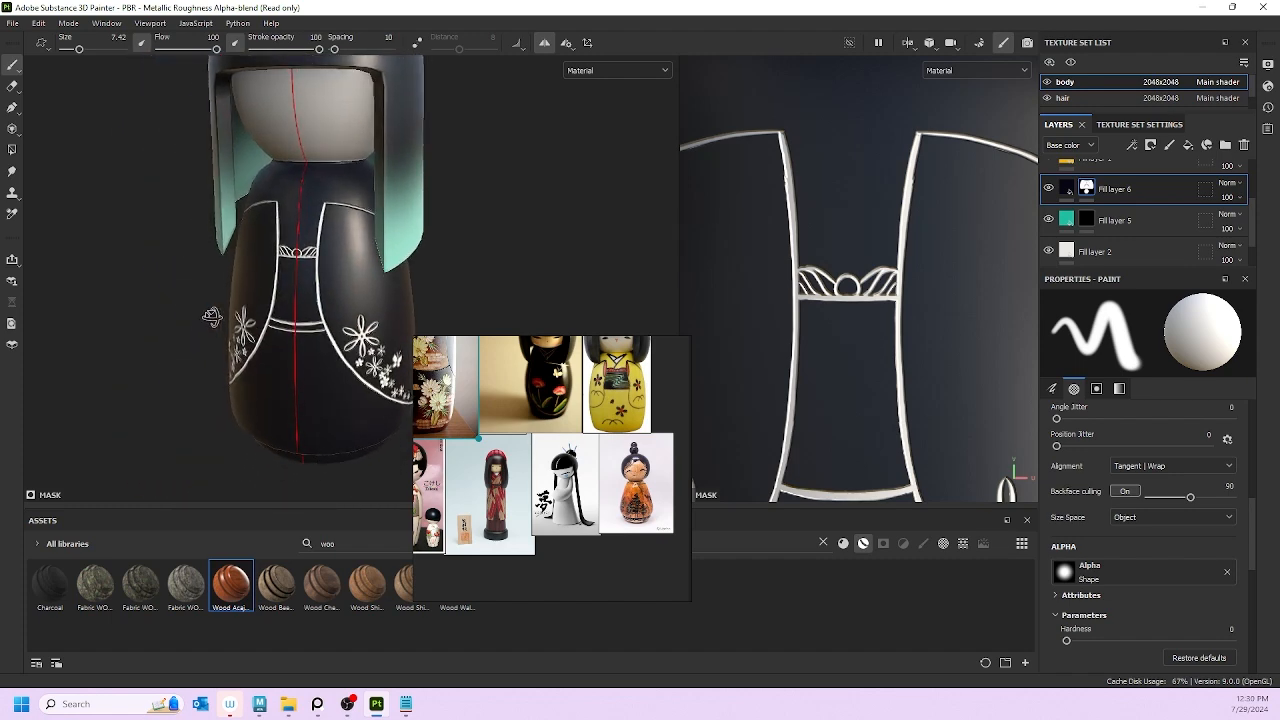
{"action": "scroll", "coordinate": [545, 372], "scroll_direction": "up", "scroll_amount": 6}
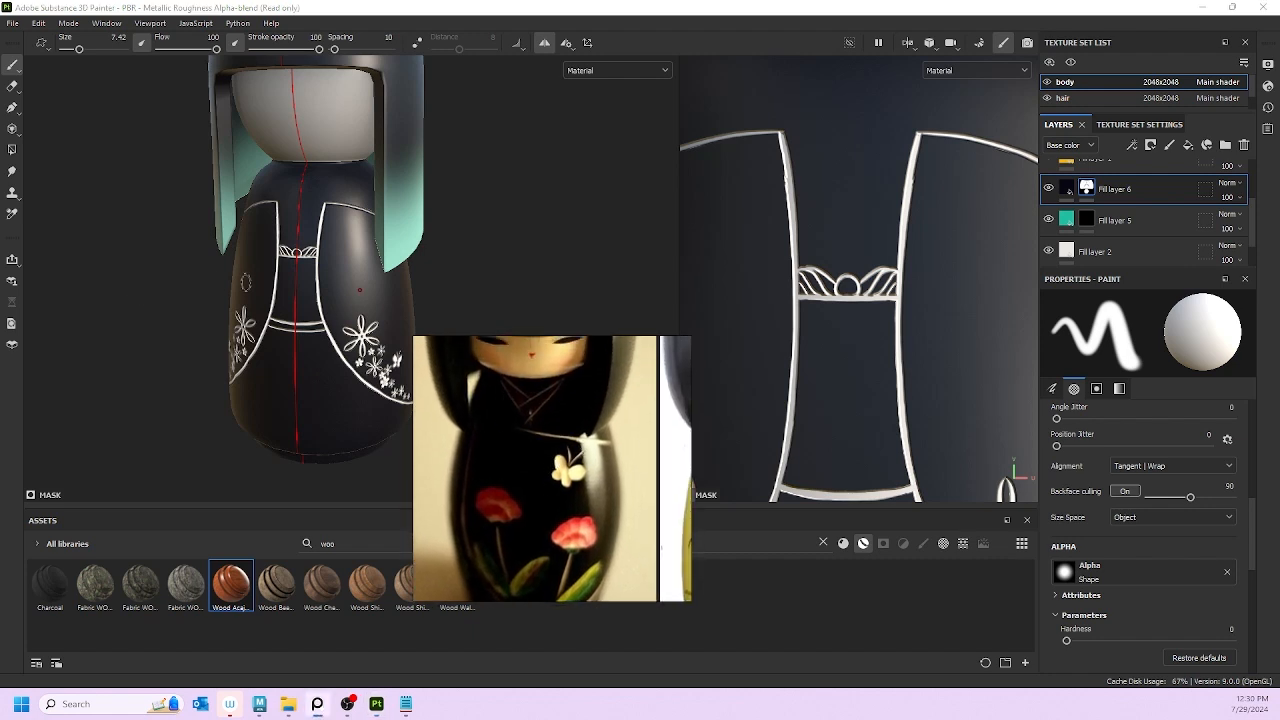
{"action": "scroll", "coordinate": [291, 277], "scroll_direction": "up", "scroll_amount": 2}
{"action": "scroll", "coordinate": [287, 277], "scroll_direction": "down", "scroll_amount": 2}
{"action": "scroll", "coordinate": [535, 465], "scroll_direction": "down", "scroll_amount": 6}
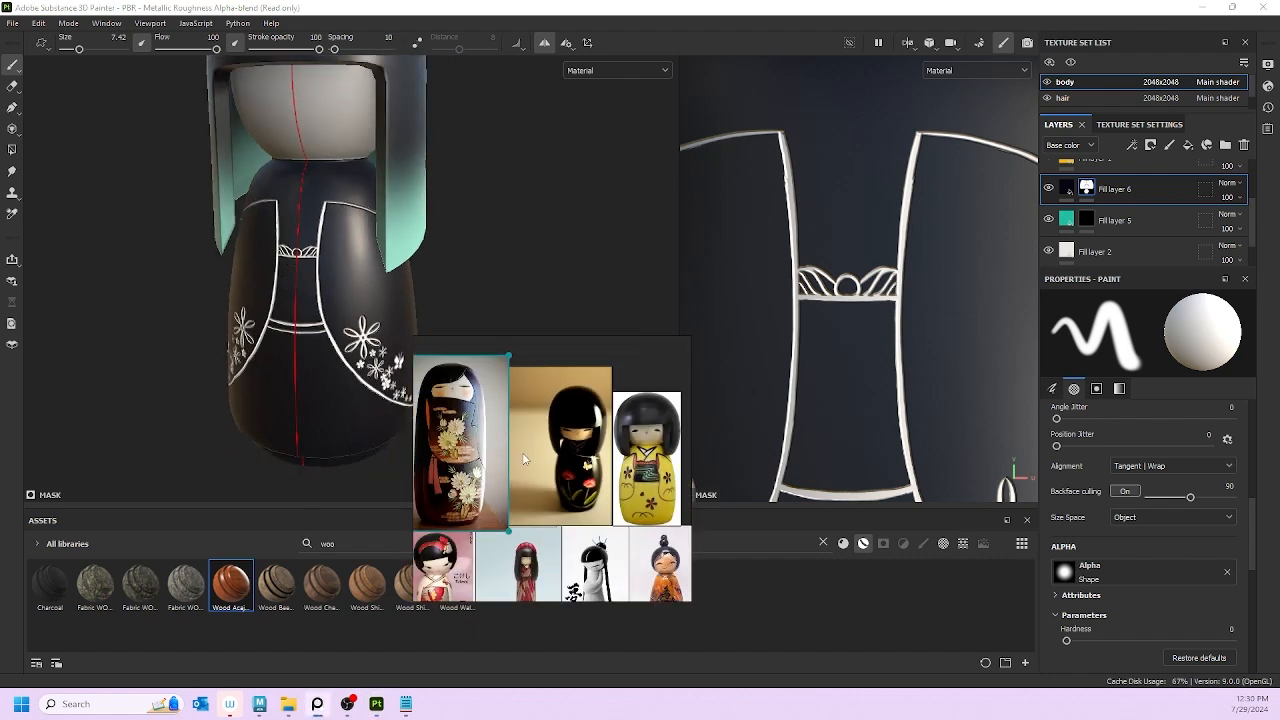
{"action": "scroll", "coordinate": [290, 284], "scroll_direction": "up", "scroll_amount": 3}
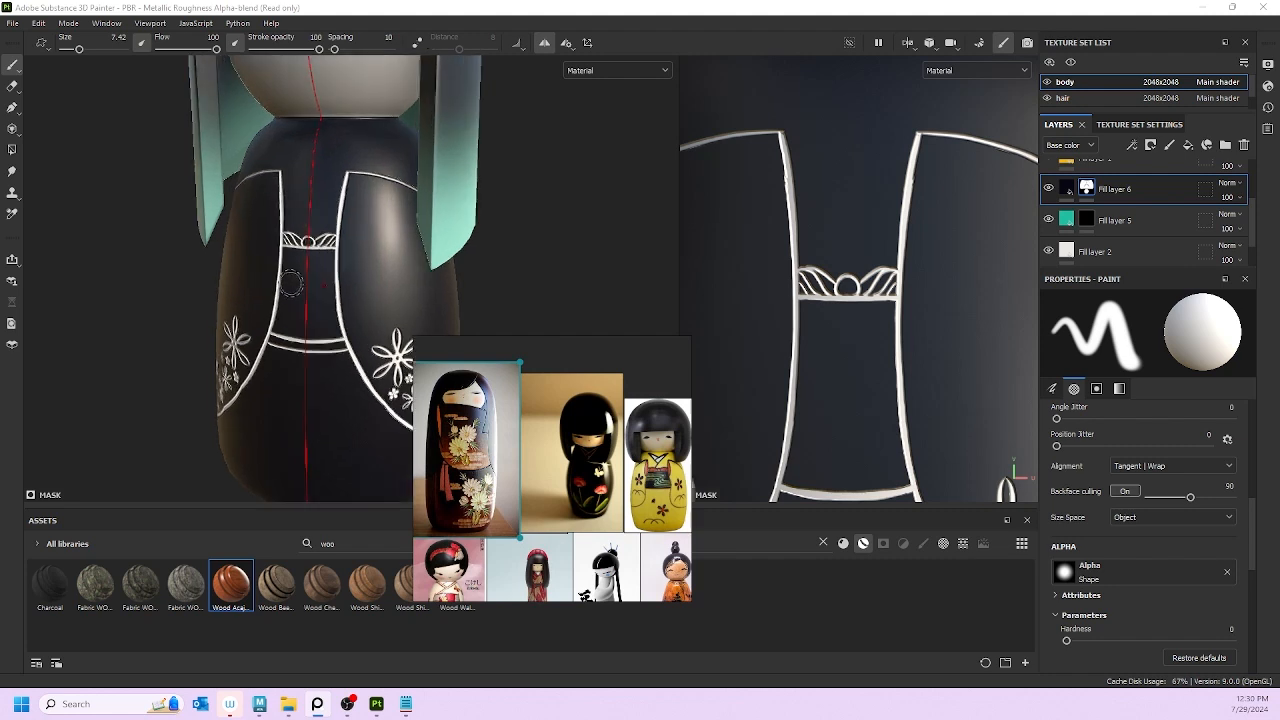
{"action": "scroll", "coordinate": [330, 288], "scroll_direction": "down", "scroll_amount": 3}
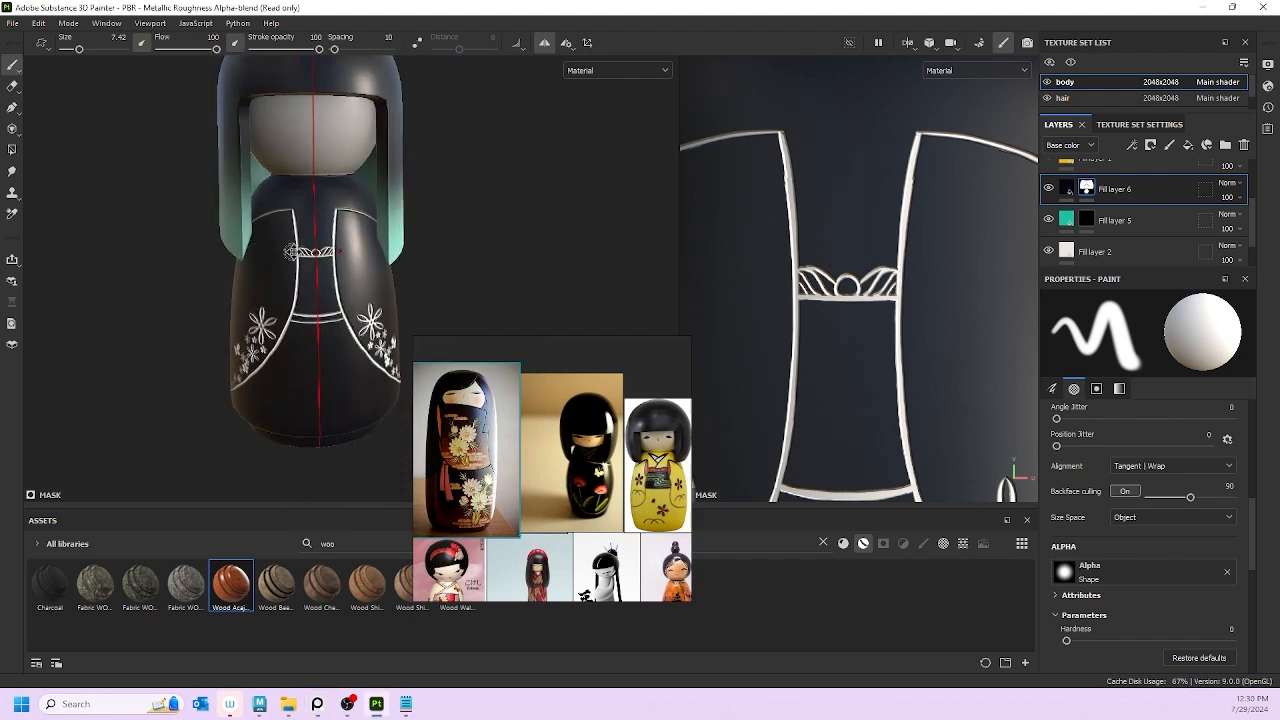
{"action": "left_click_drag", "start_coordinate": [338, 254], "coordinate": [393, 248], "text": "alt"}
{"action": "scroll", "coordinate": [1120, 218], "scroll_direction": "up", "scroll_amount": 3}
Step: Hide and re-show Fill layer 6 to compare the kimono with and without it
{"action": "scroll", "coordinate": [1069, 222], "scroll_direction": "down", "scroll_amount": 1}
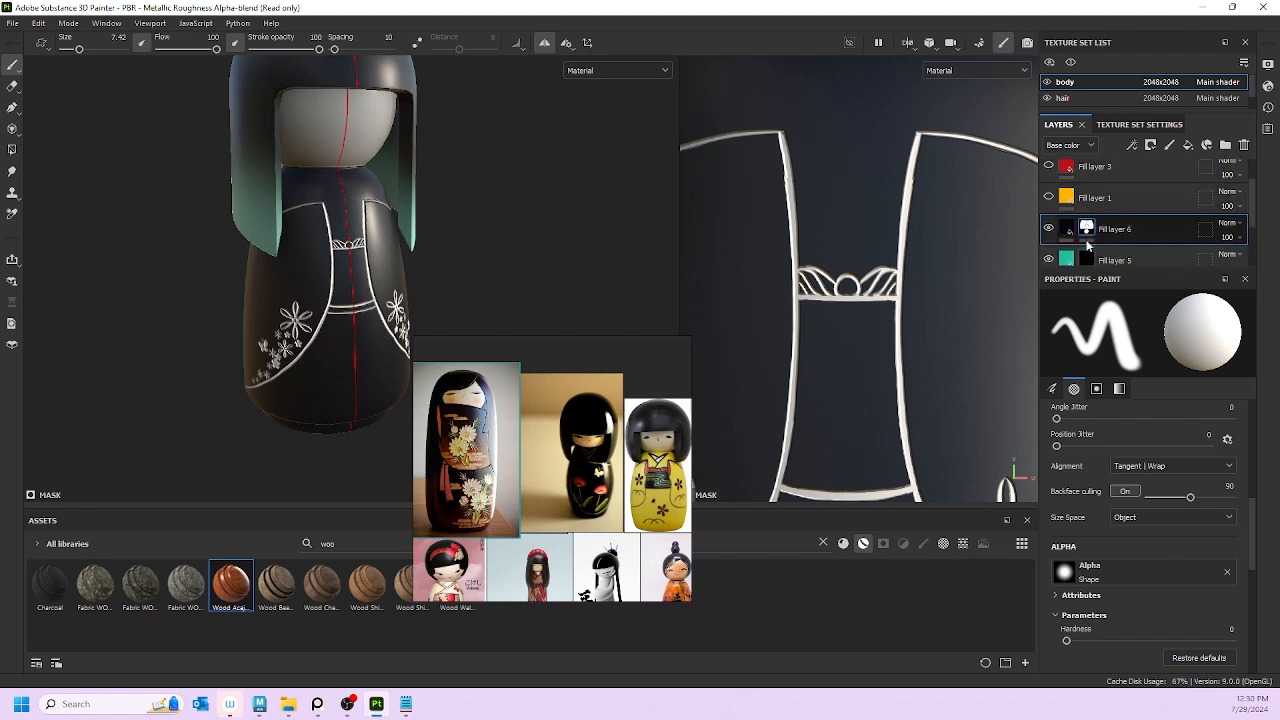
{"action": "left_click", "coordinate": [1048, 229]}
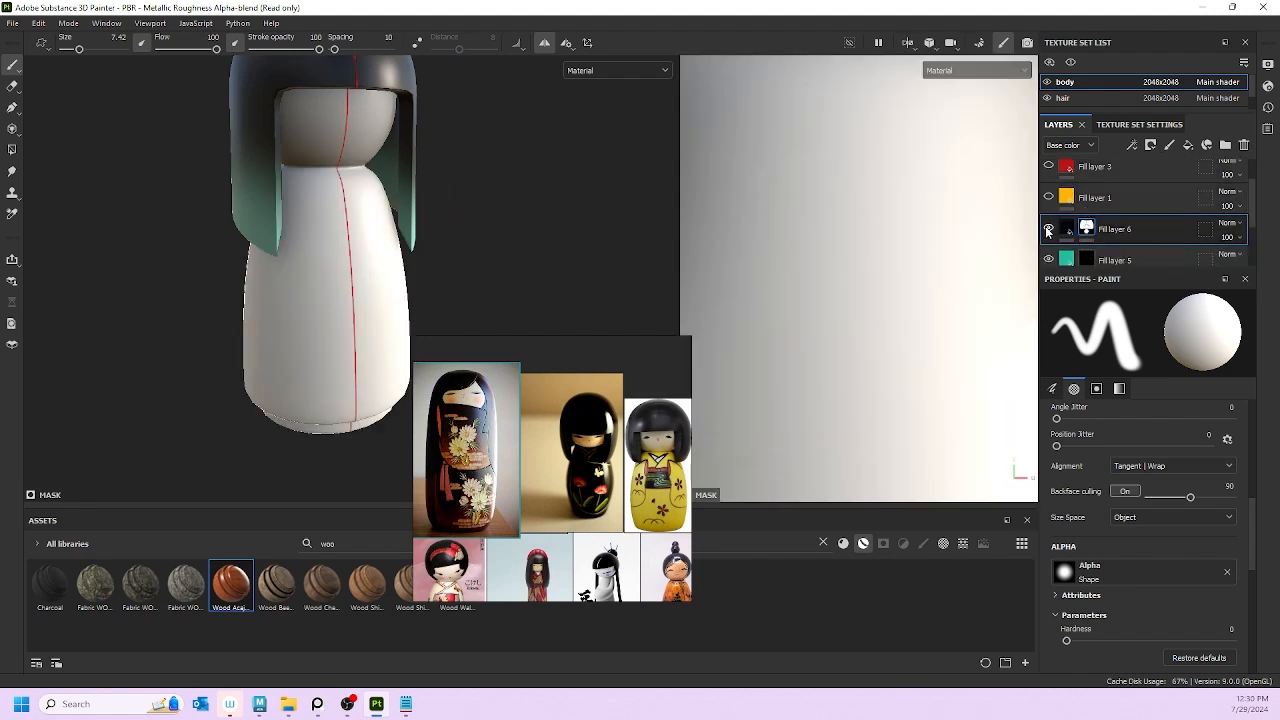
{"action": "left_click", "coordinate": [1048, 229]}
{"action": "left_click_drag", "start_coordinate": [443, 200], "coordinate": [253, 182], "text": "alt"}
{"action": "left_click_drag", "start_coordinate": [340, 160], "coordinate": [420, 212], "text": "alt"}
{"action": "scroll", "coordinate": [1130, 238], "scroll_direction": "down", "scroll_amount": 3}
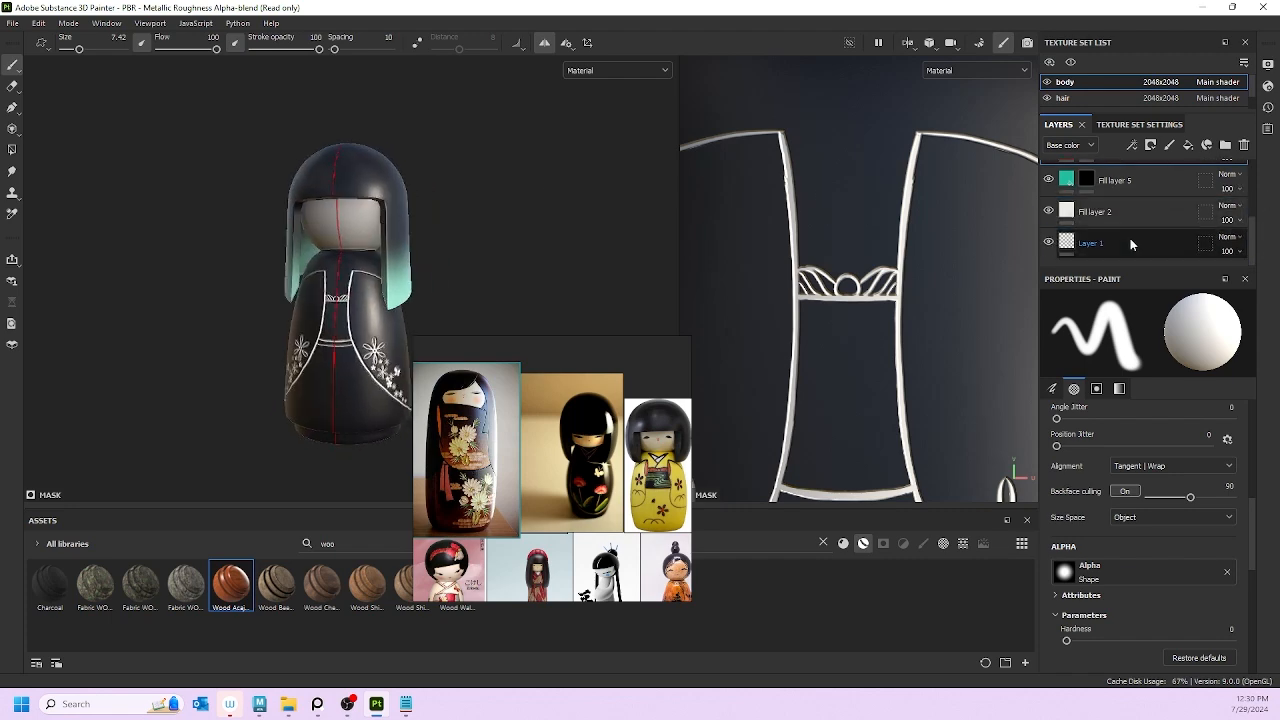
Step: Add a Blur filter to Fill layer 5 and set its intensity to the maximum, 16
{"action": "double_click", "coordinate": [1110, 181]}
{"action": "right_click", "coordinate": [1108, 184]}
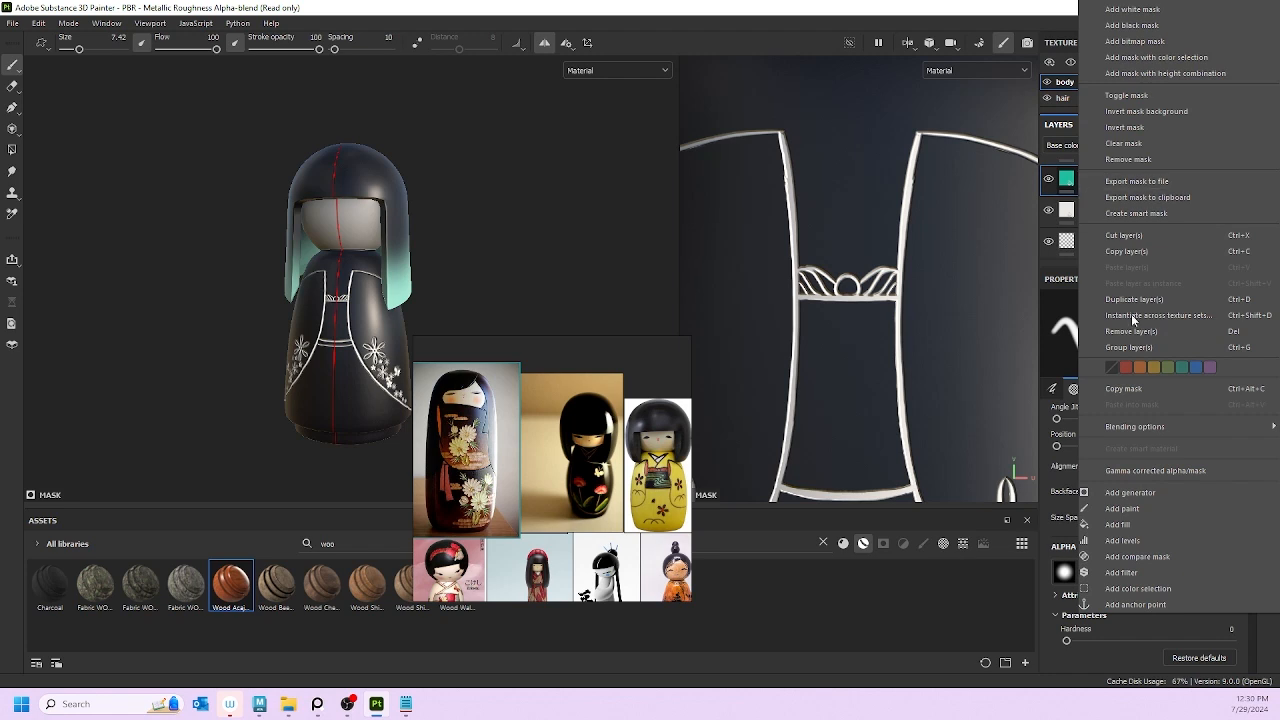
{"action": "left_click", "coordinate": [1122, 572]}
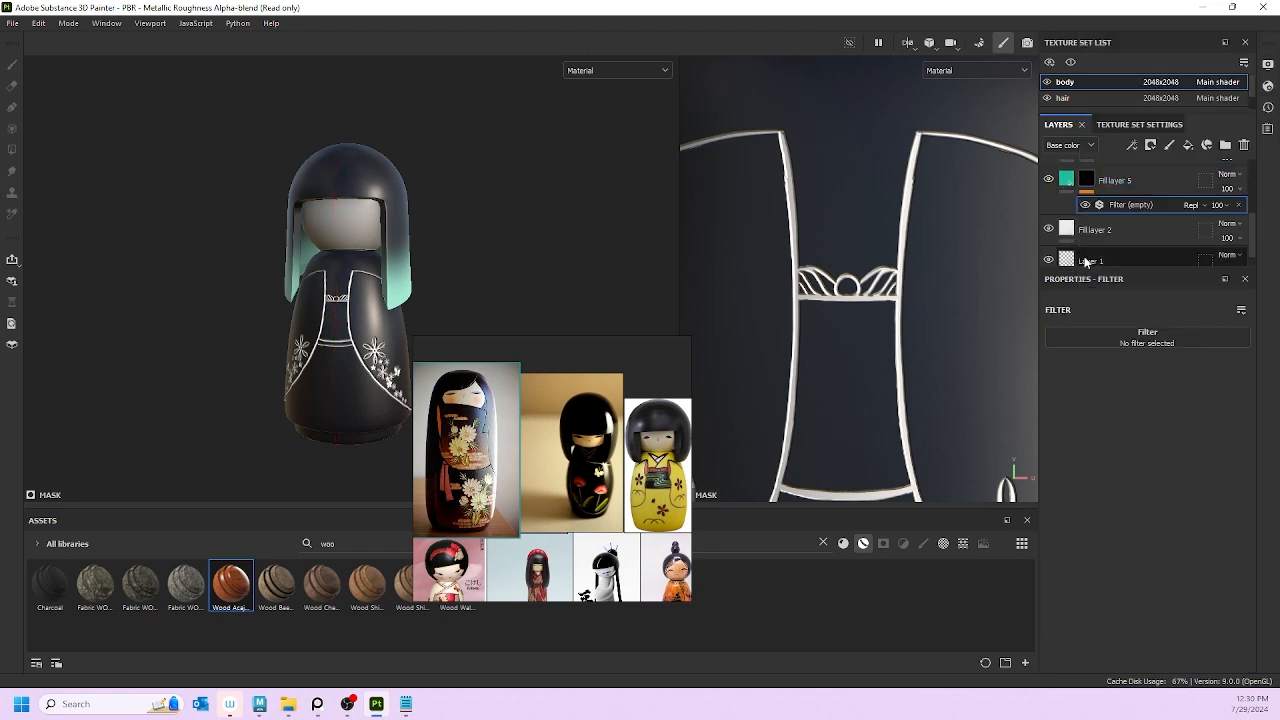
{"action": "left_click", "coordinate": [1147, 336]}
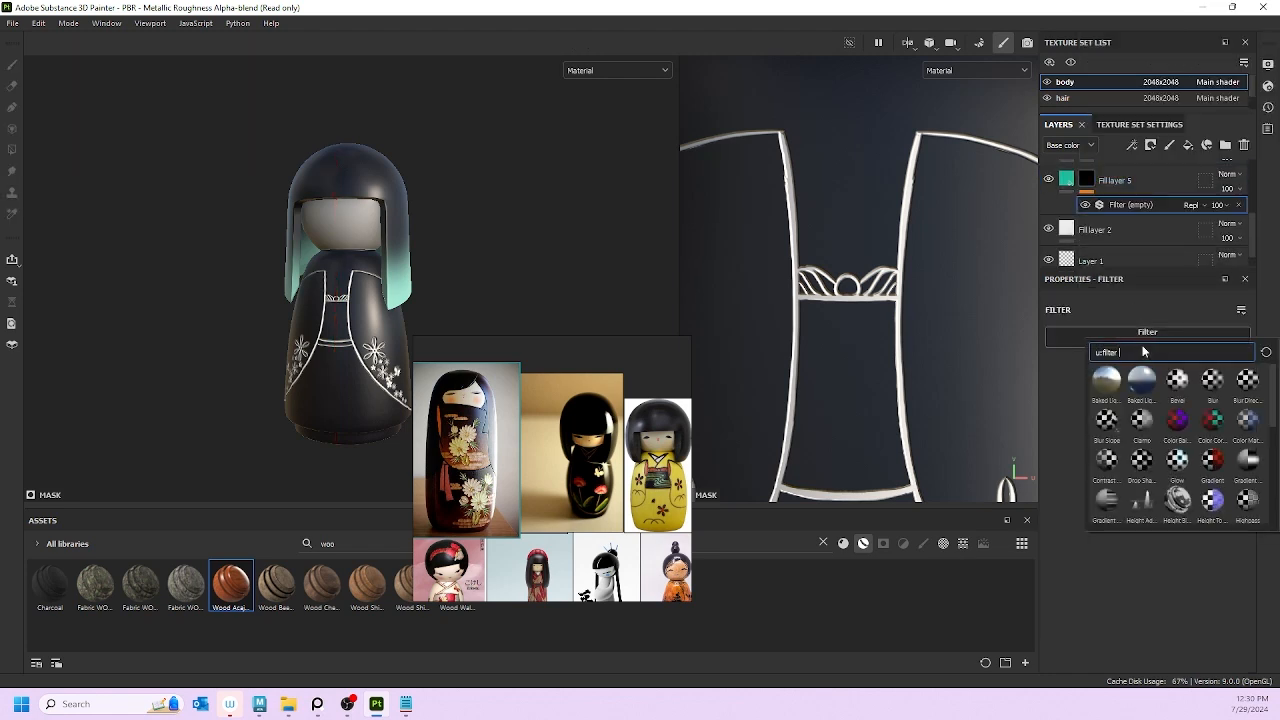
{"action": "left_click", "coordinate": [1215, 388]}
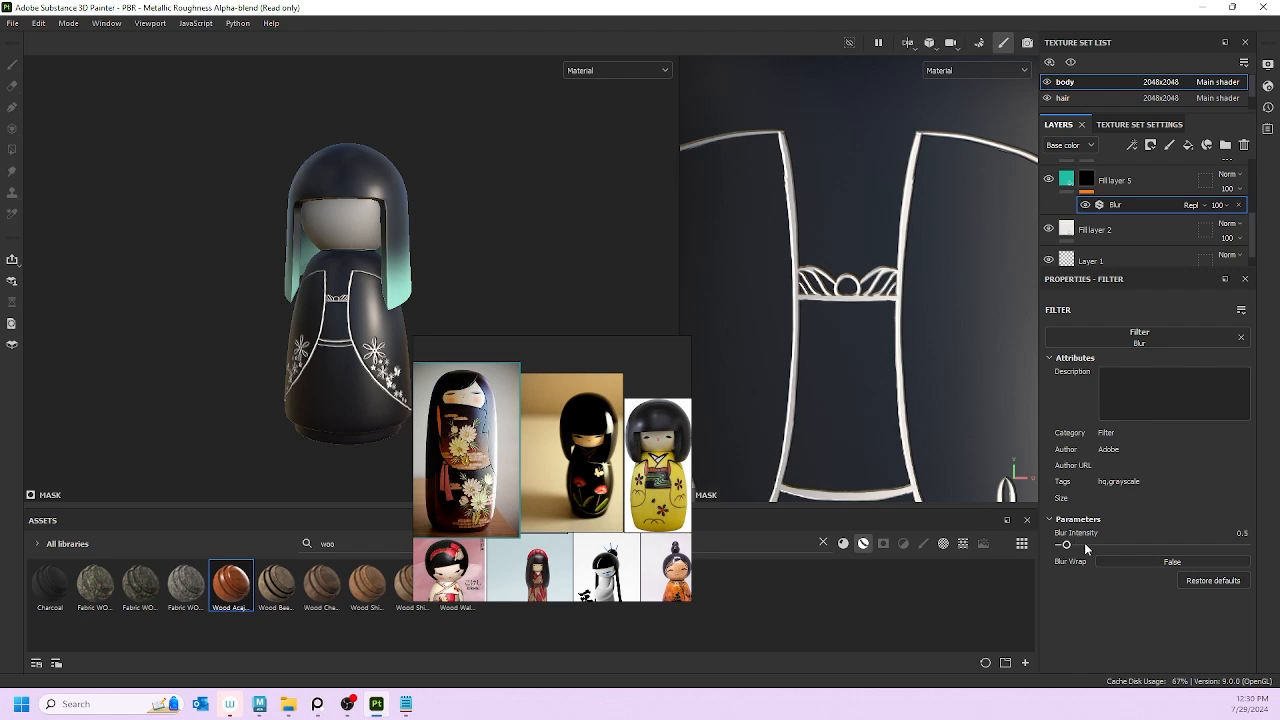
{"action": "left_click_drag", "start_coordinate": [1084, 544], "coordinate": [1240, 545]}
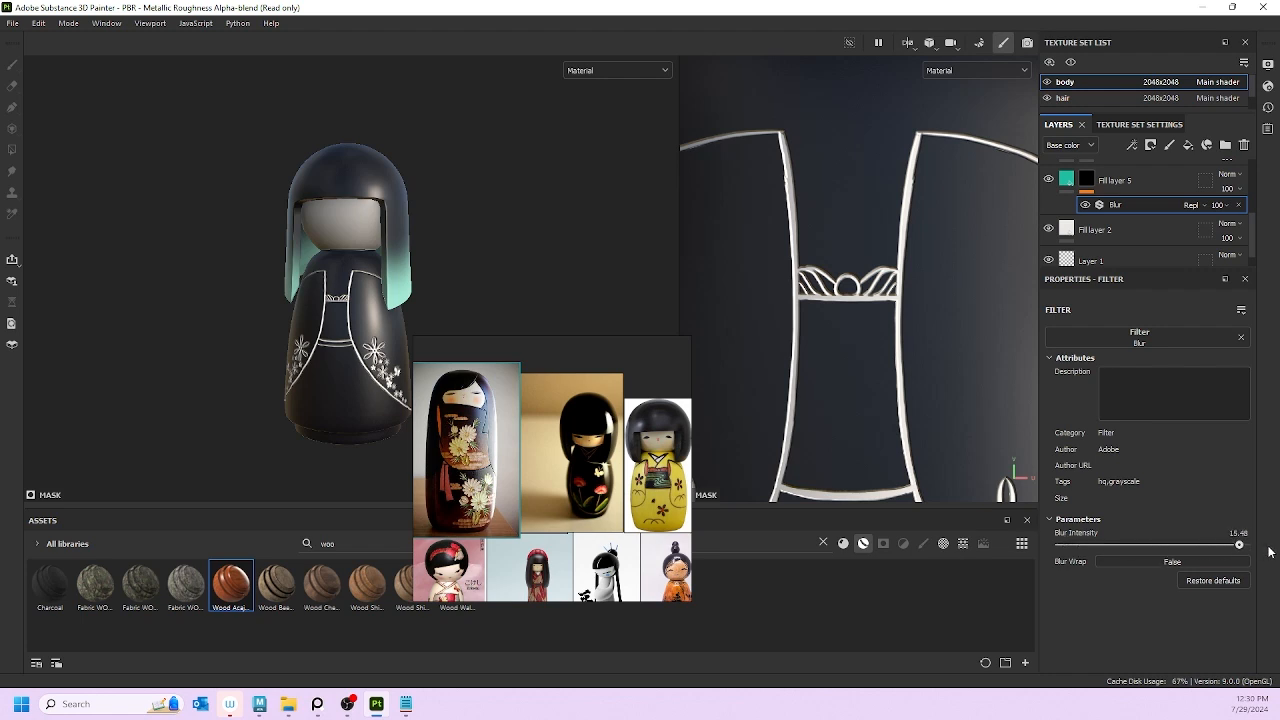
{"action": "left_click", "coordinate": [1103, 181]}
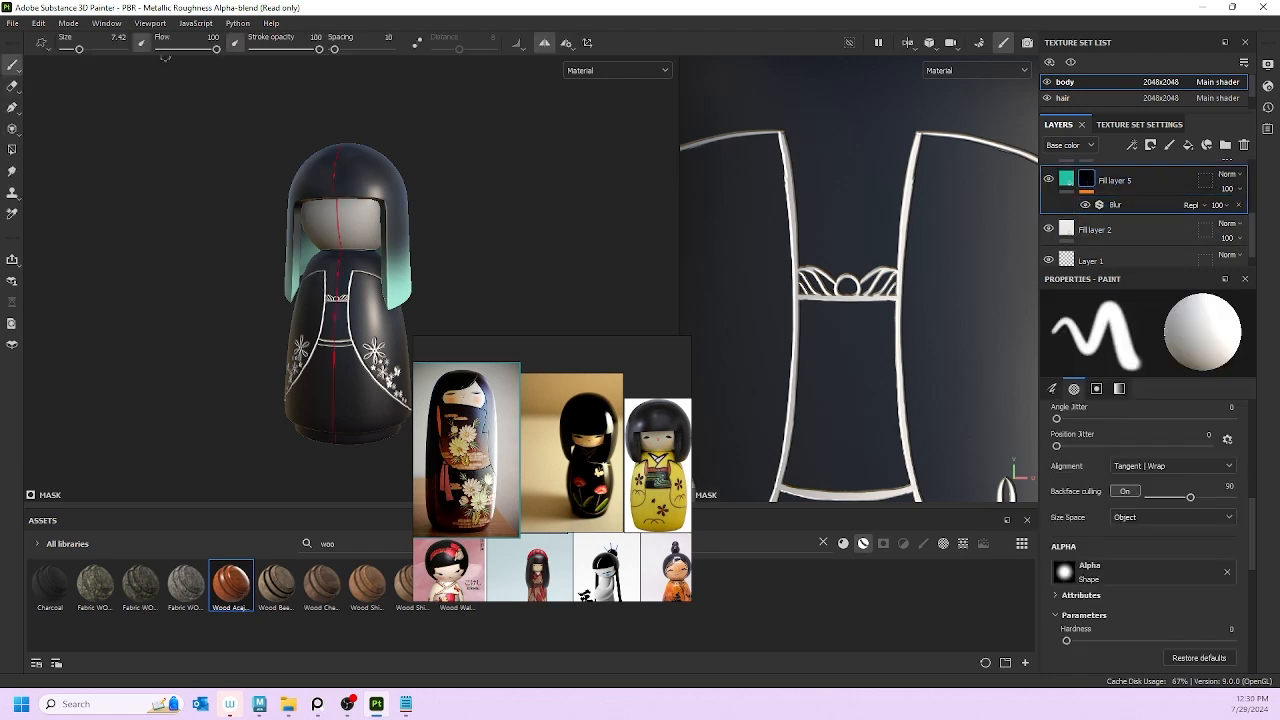
Step: Set the brush to flow 7, a lower stroke opacity and a size of about 54
{"action": "left_click_drag", "start_coordinate": [223, 53], "coordinate": [162, 50]}
{"action": "left_click_drag", "start_coordinate": [79, 49], "coordinate": [93, 50]}
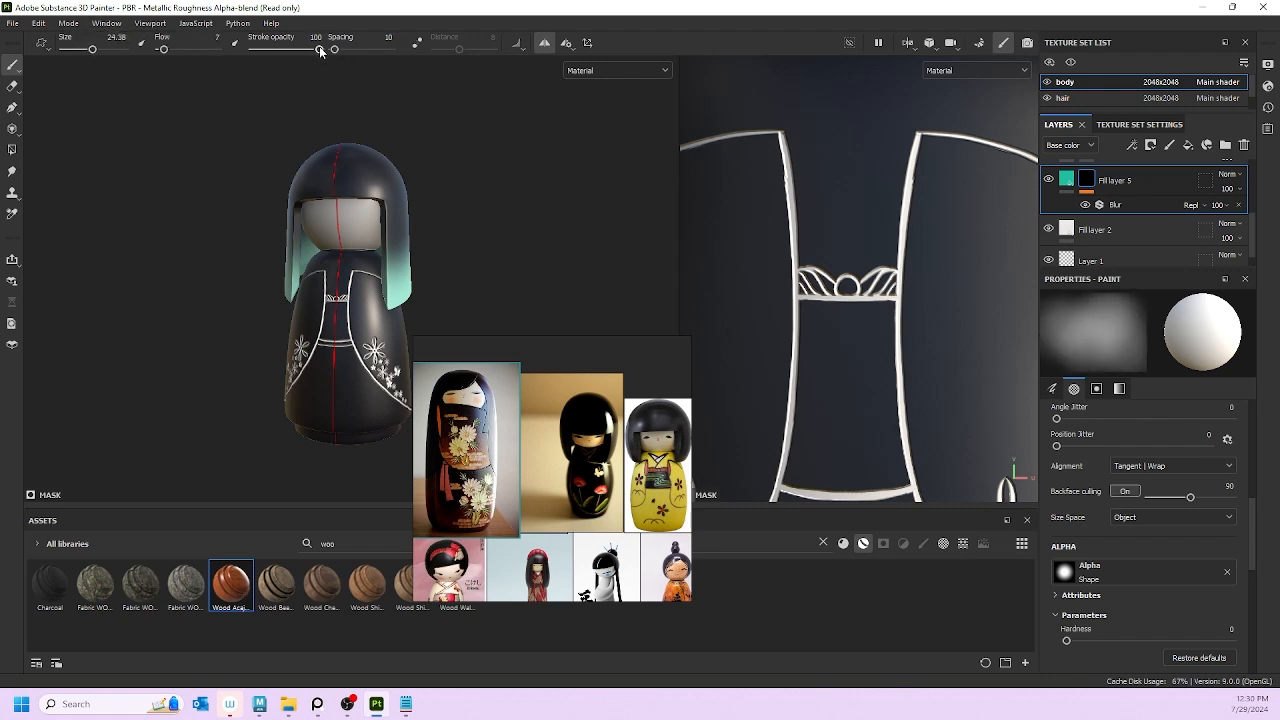
{"action": "left_click_drag", "start_coordinate": [314, 52], "coordinate": [292, 49]}
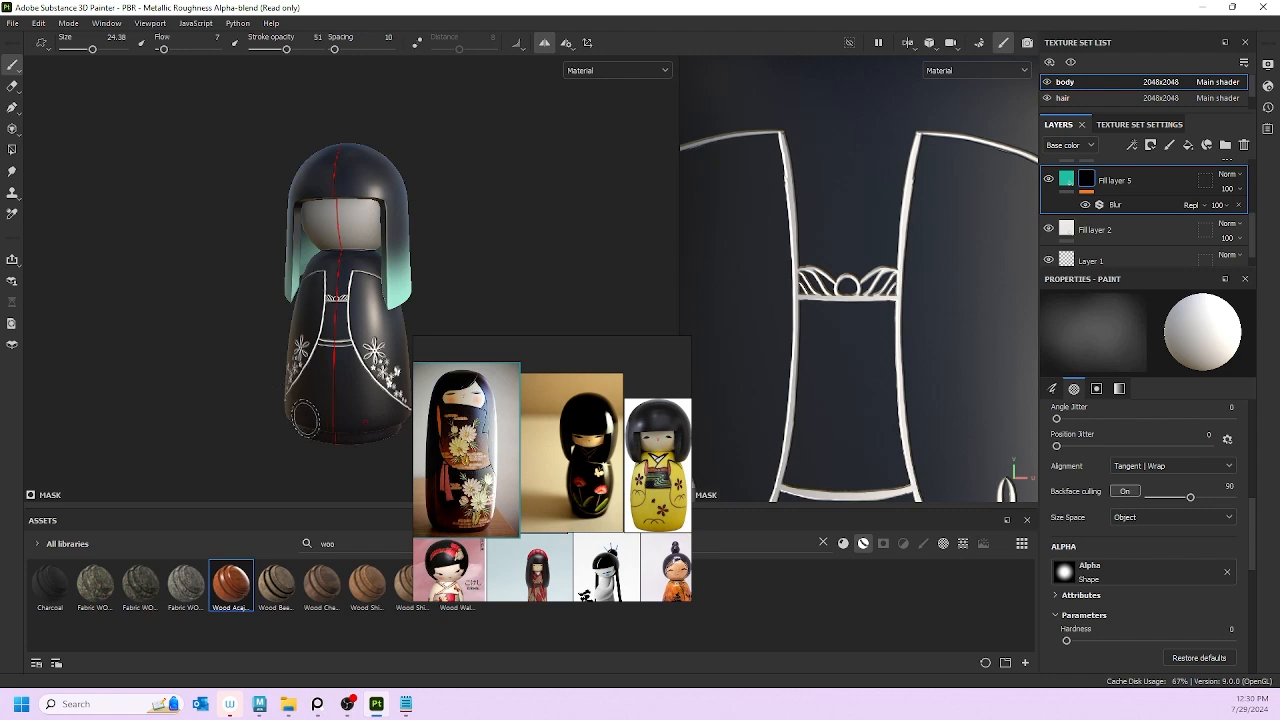
{"action": "key", "text": "bracketright"}
{"action": "key", "text": "bracketright"}
{"action": "key", "text": "bracketright"}
{"action": "key", "text": "bracketright"}
{"action": "key", "text": "bracketright"}
{"action": "key", "text": "bracketright"}
{"action": "key", "text": "bracketright"}
{"action": "key", "text": "bracketright"}
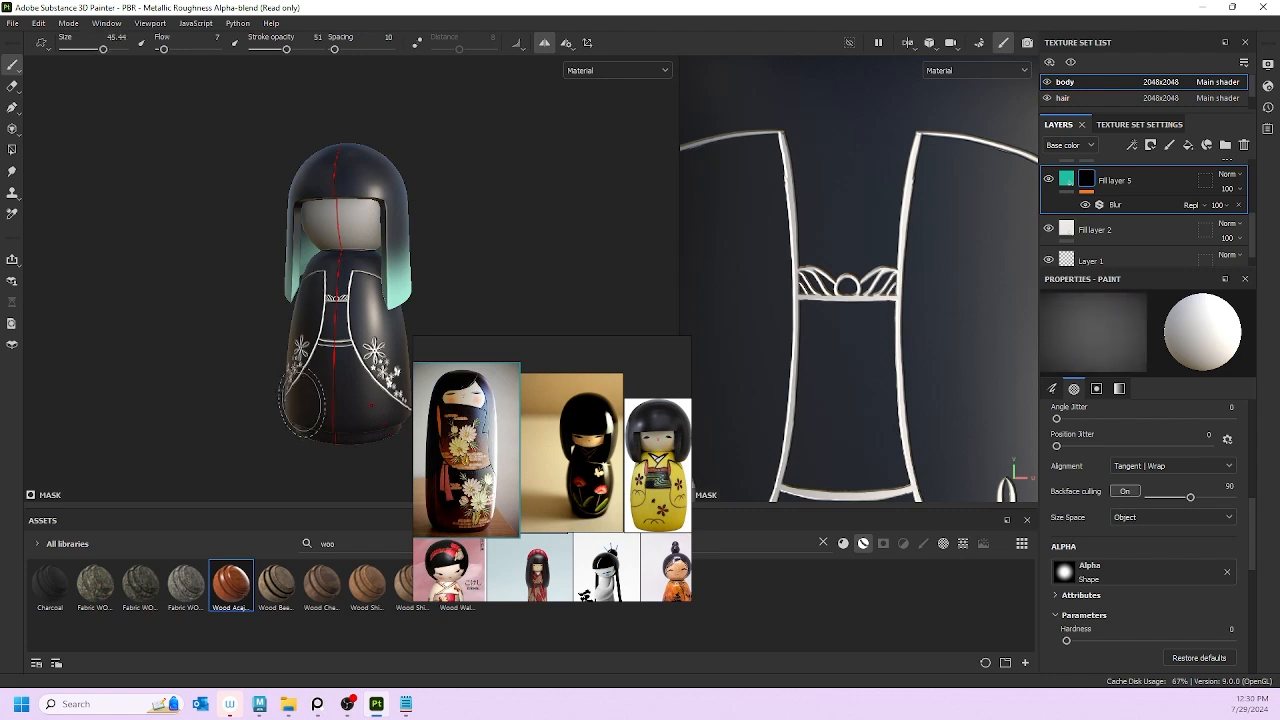
Step: Paint white into Fill layer 5's mask to reveal a soft teal gradient on the hem
{"action": "mouse_move", "coordinate": [480, 294]}
{"action": "middle_mouse_down", "text": "alt"}
{"action": "mouse_move", "coordinate": [431, 263]}
{"action": "mouse_move", "coordinate": [433, 233]}
{"action": "middle_mouse_up", "text": "alt"}
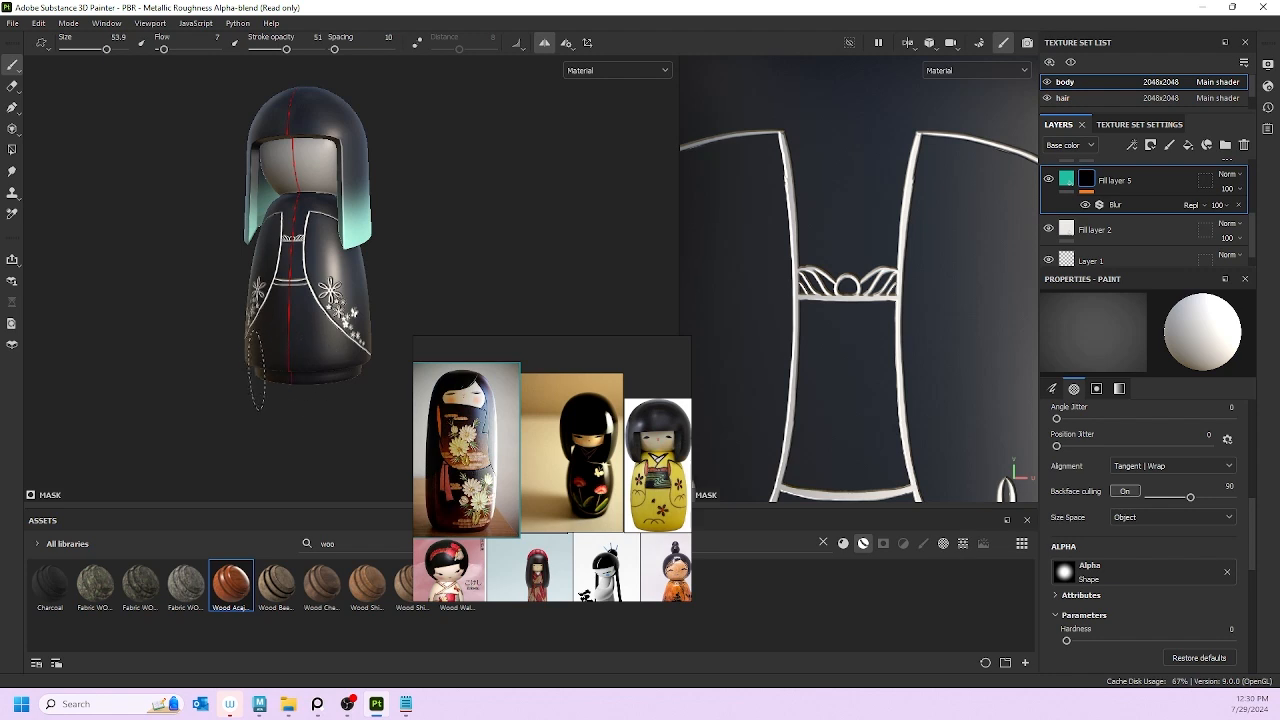
{"action": "left_click", "coordinate": [1085, 183]}
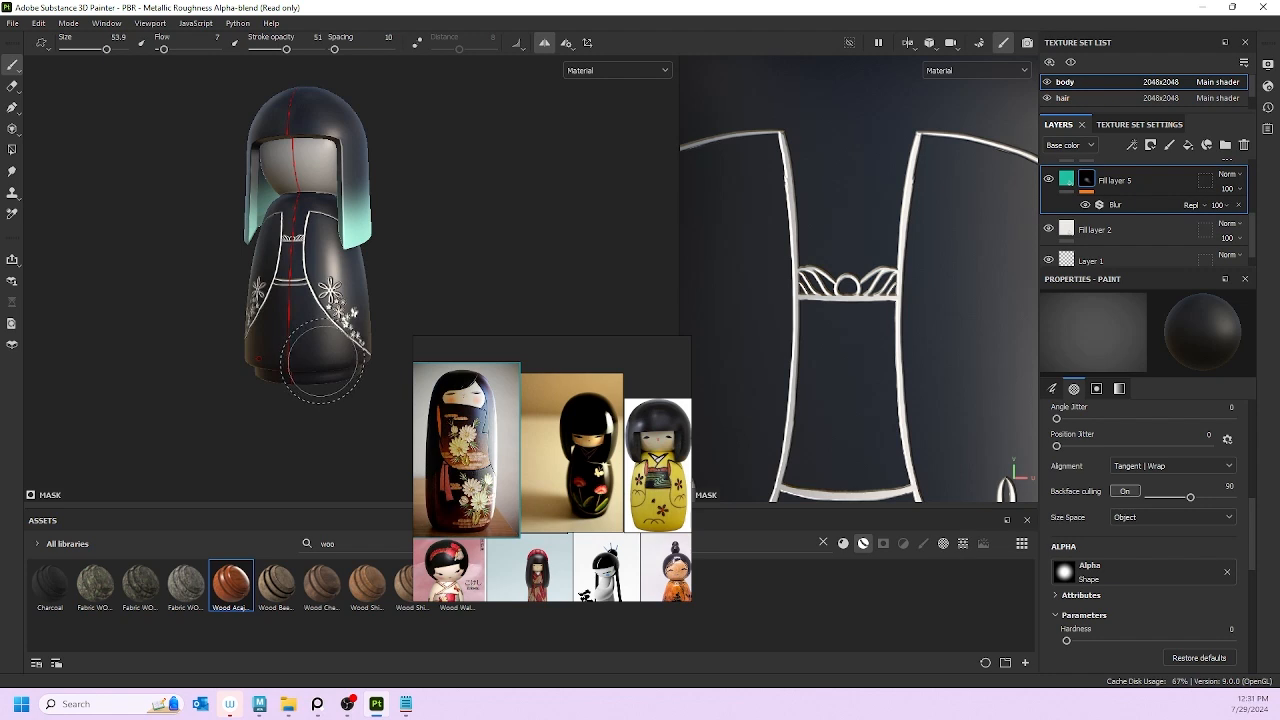
{"action": "key", "text": "x"}
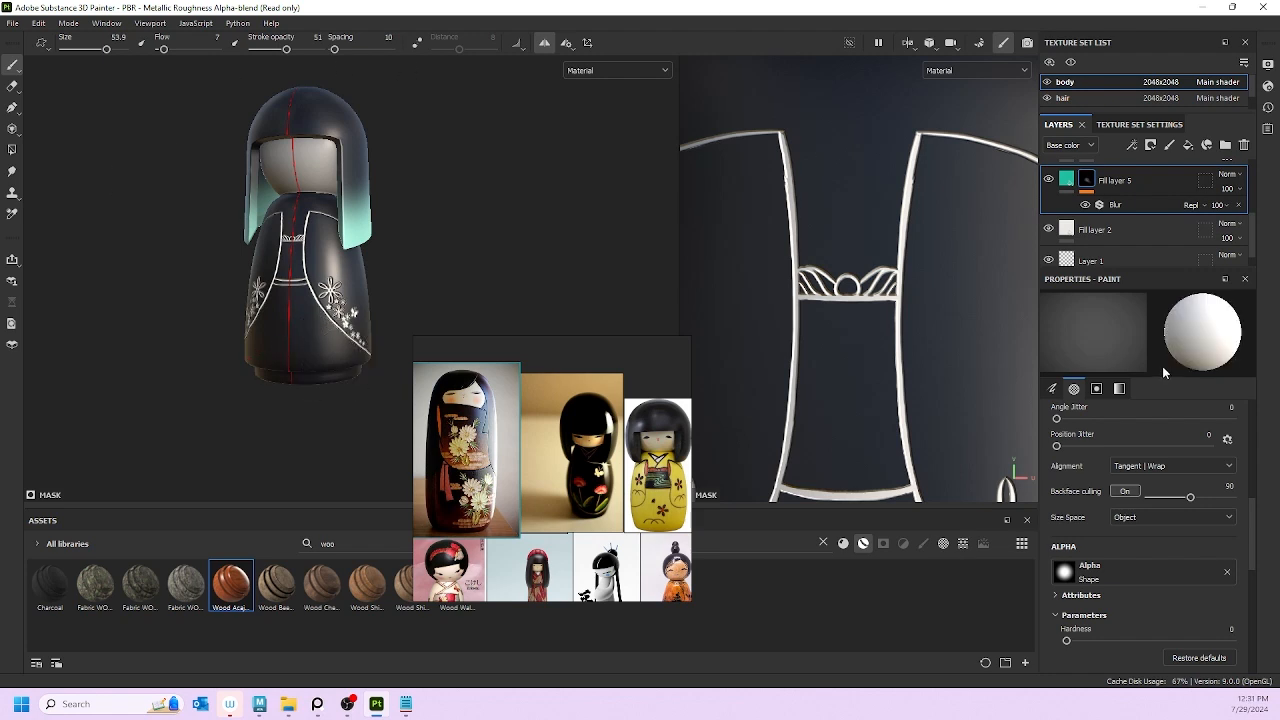
{"action": "scroll", "coordinate": [1097, 216], "scroll_direction": "up", "scroll_amount": 3}
{"action": "left_click_drag", "start_coordinate": [1143, 258], "coordinate": [1144, 210]}
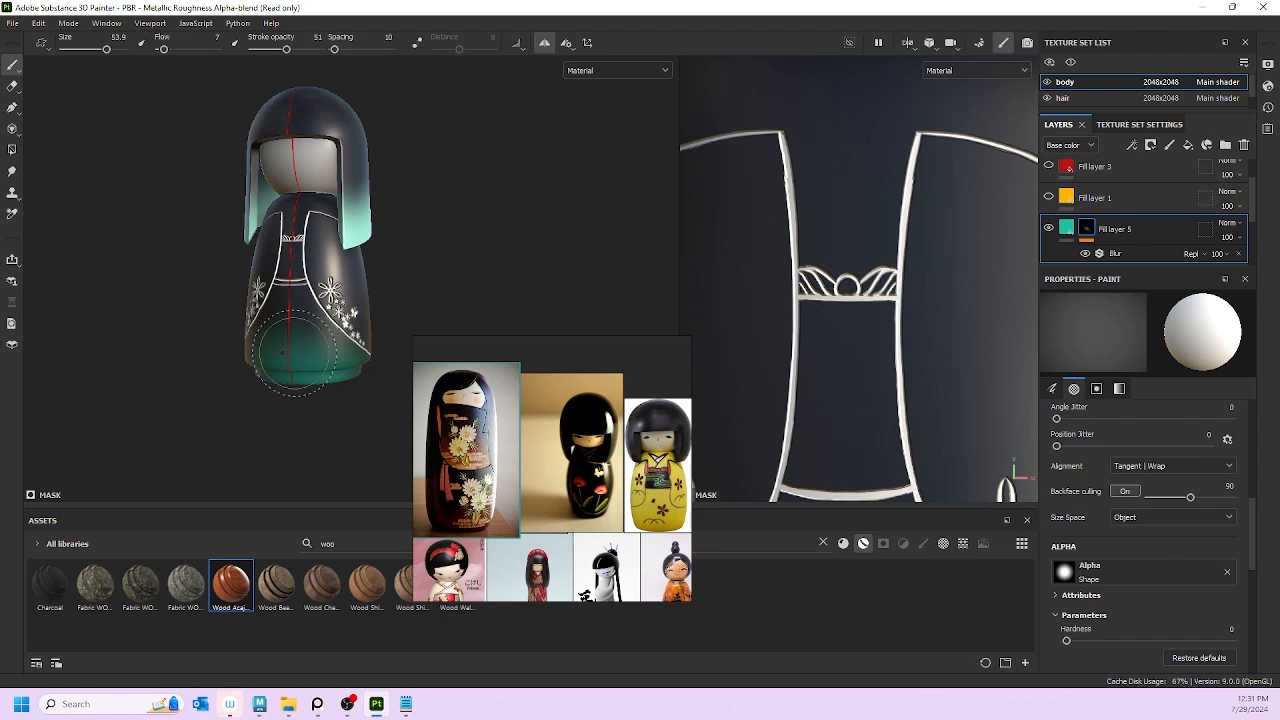
{"action": "left_click_drag", "start_coordinate": [300, 350], "coordinate": [130, 377], "text": "alt"}
{"action": "scroll", "coordinate": [292, 281], "scroll_direction": "down", "scroll_amount": 3}
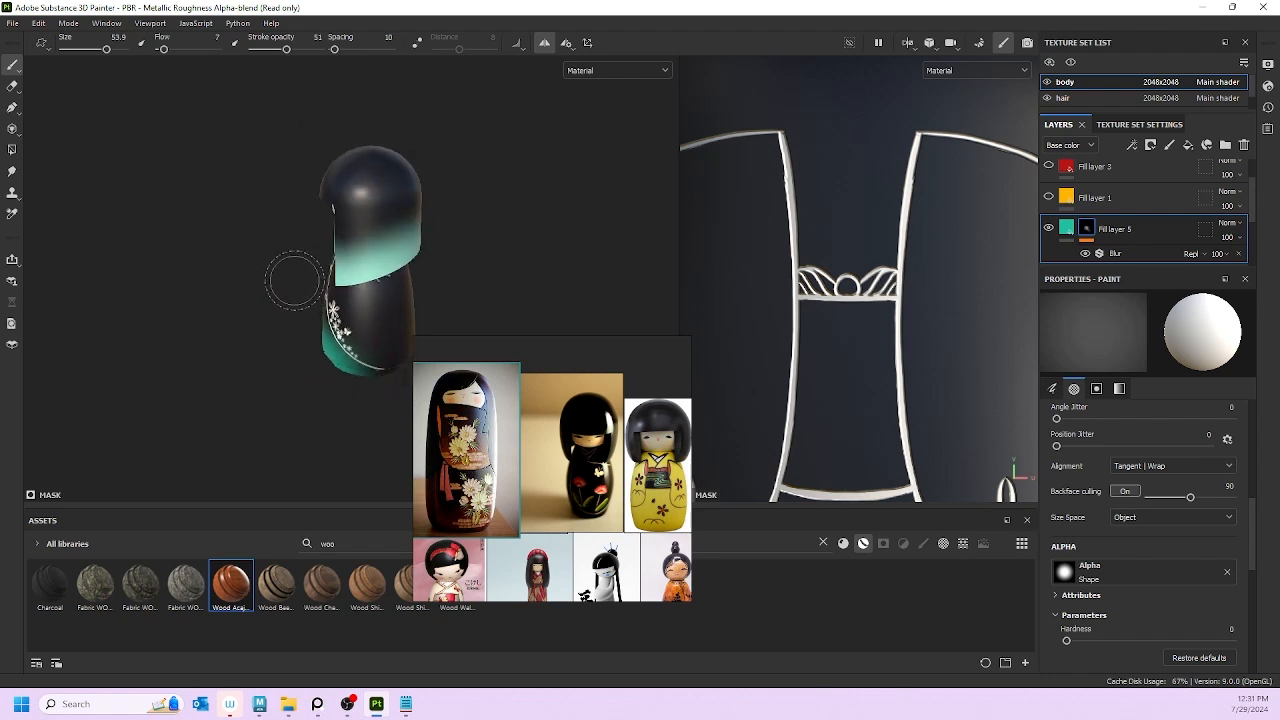
{"action": "middle_click_drag", "start_coordinate": [303, 258], "coordinate": [134, 178], "text": "alt"}
{"action": "left_click_drag", "start_coordinate": [172, 250], "coordinate": [350, 254], "text": "alt"}
{"action": "middle_click_drag", "start_coordinate": [135, 290], "coordinate": [306, 275], "text": "alt"}
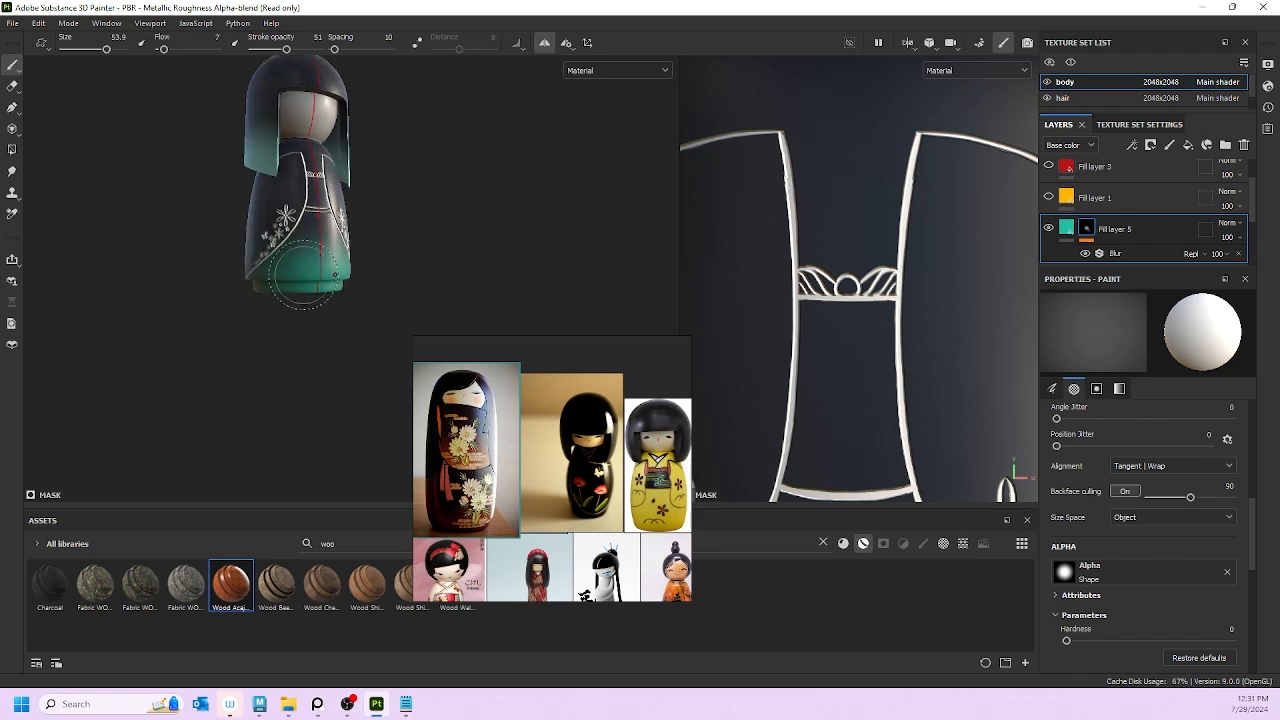
{"action": "left_click_drag", "start_coordinate": [301, 276], "coordinate": [491, 271], "text": "alt"}
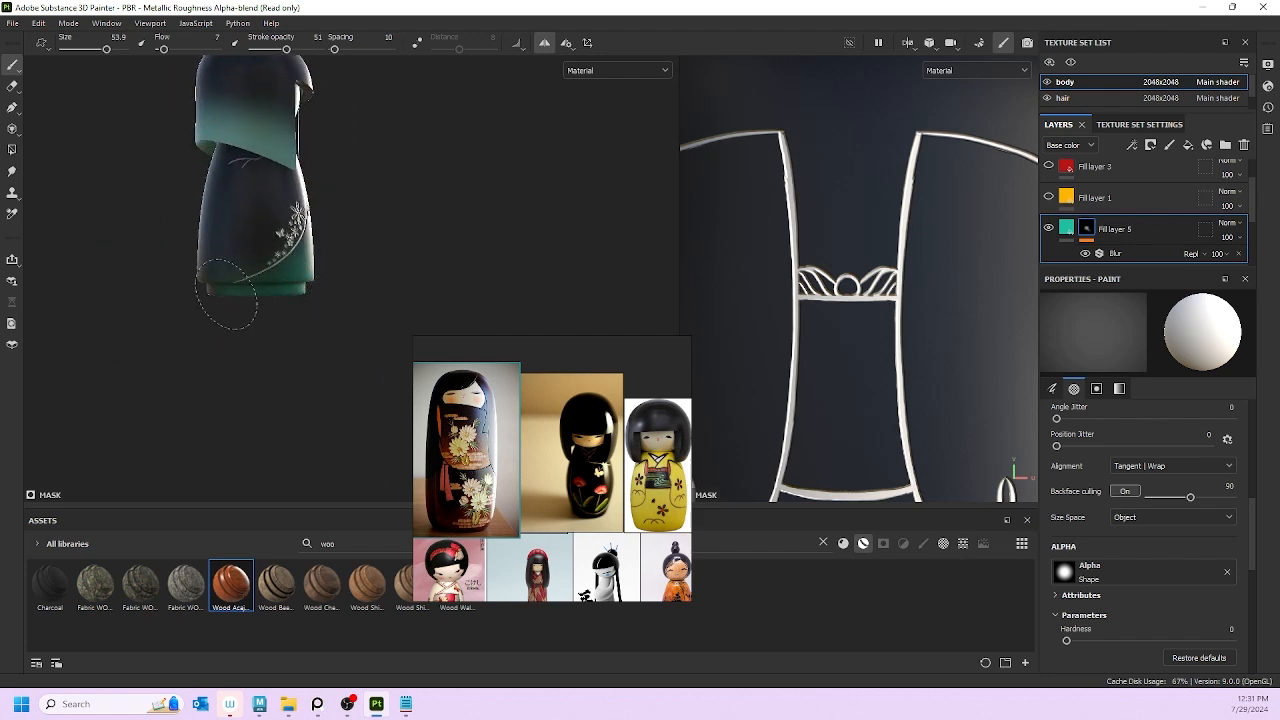
Step: Bring the green-hemmed reference image into focus and reposition it
{"action": "scroll", "coordinate": [527, 525], "scroll_direction": "down", "scroll_amount": 3}
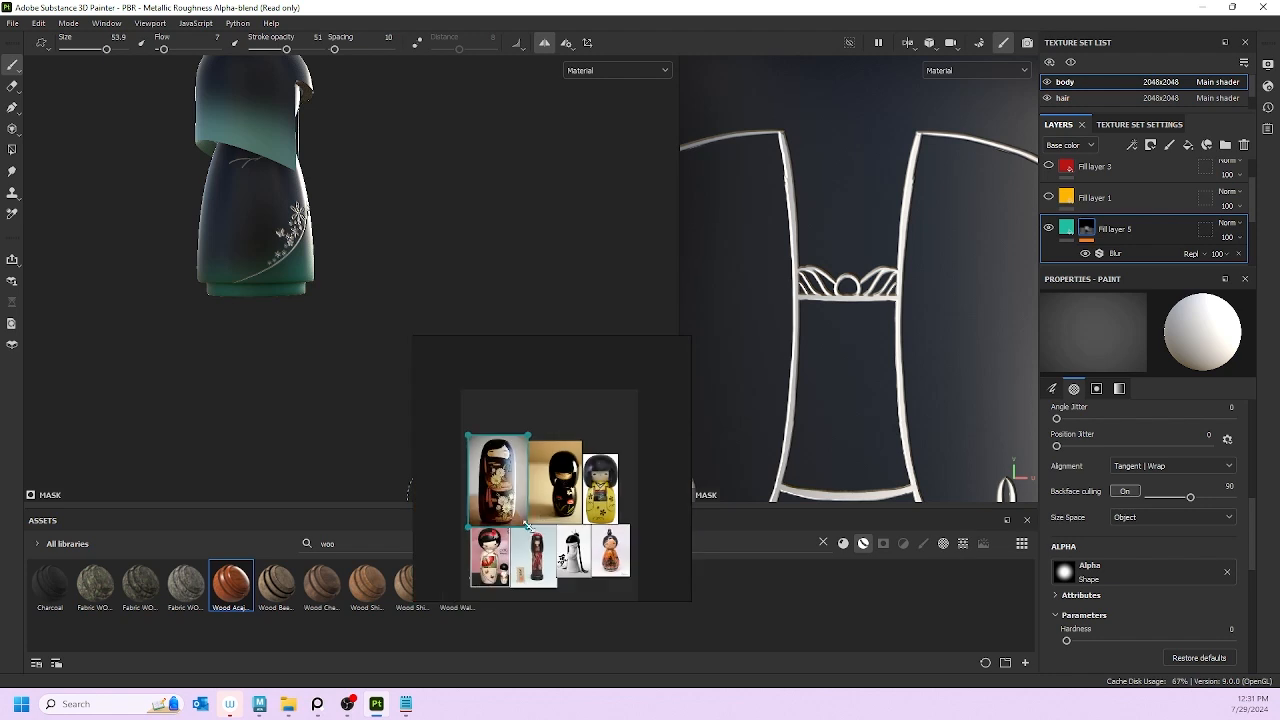
{"action": "left_click", "coordinate": [556, 503]}
{"action": "middle_click_drag", "start_coordinate": [551, 508], "coordinate": [544, 475]}
{"action": "mouse_move", "coordinate": [541, 474]}
{"action": "left_mouse_down"}
{"action": "mouse_move", "coordinate": [558, 460]}
{"action": "mouse_move", "coordinate": [549, 475]}
{"action": "mouse_move", "coordinate": [517, 472]}
{"action": "mouse_move", "coordinate": [517, 389]}
{"action": "mouse_move", "coordinate": [525, 435]}
{"action": "left_mouse_up"}
Step: Brush over the doll's base to brighten the teal gradient and extend it higher
{"action": "scroll", "coordinate": [530, 400], "scroll_direction": "up", "scroll_amount": 3}
{"action": "scroll", "coordinate": [519, 420], "scroll_direction": "up", "scroll_amount": 5}
{"action": "scroll", "coordinate": [221, 227], "scroll_direction": "up", "scroll_amount": 2}
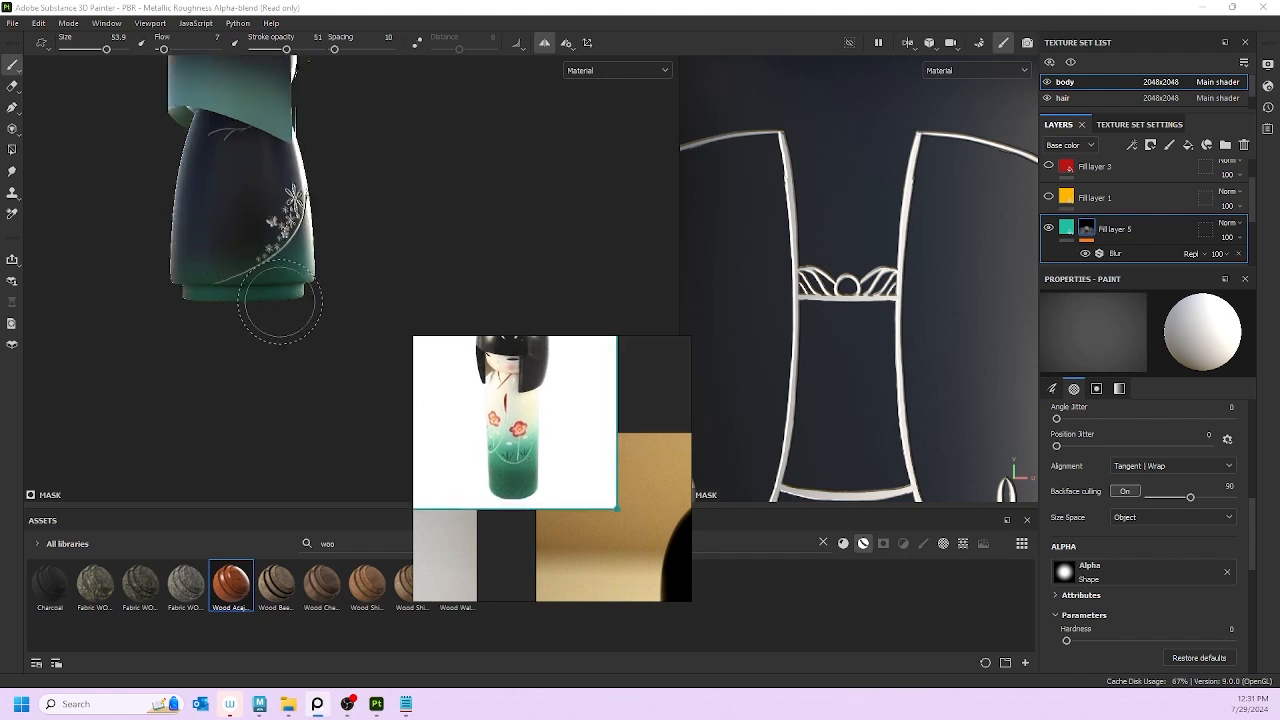
{"action": "mouse_move", "coordinate": [250, 291]}
{"action": "left_mouse_down"}
{"action": "mouse_move", "coordinate": [218, 276]}
{"action": "mouse_move", "coordinate": [258, 281]}
{"action": "mouse_move", "coordinate": [193, 278]}
{"action": "mouse_move", "coordinate": [333, 248]}
{"action": "mouse_move", "coordinate": [390, 268]}
{"action": "mouse_move", "coordinate": [429, 237]}
{"action": "left_mouse_up"}
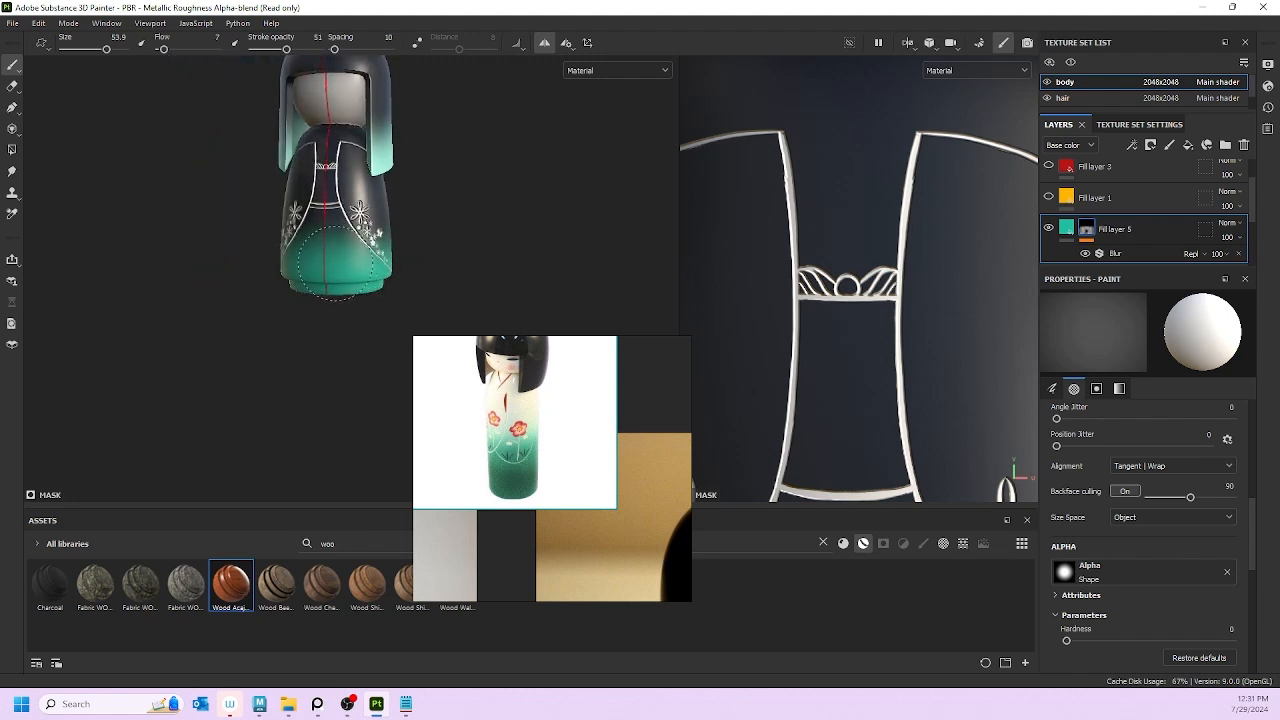
{"action": "mouse_move", "coordinate": [278, 300]}
{"action": "left_mouse_down", "text": "alt"}
{"action": "mouse_move", "coordinate": [303, 337]}
{"action": "mouse_move", "coordinate": [328, 272]}
{"action": "left_mouse_up", "text": "alt"}
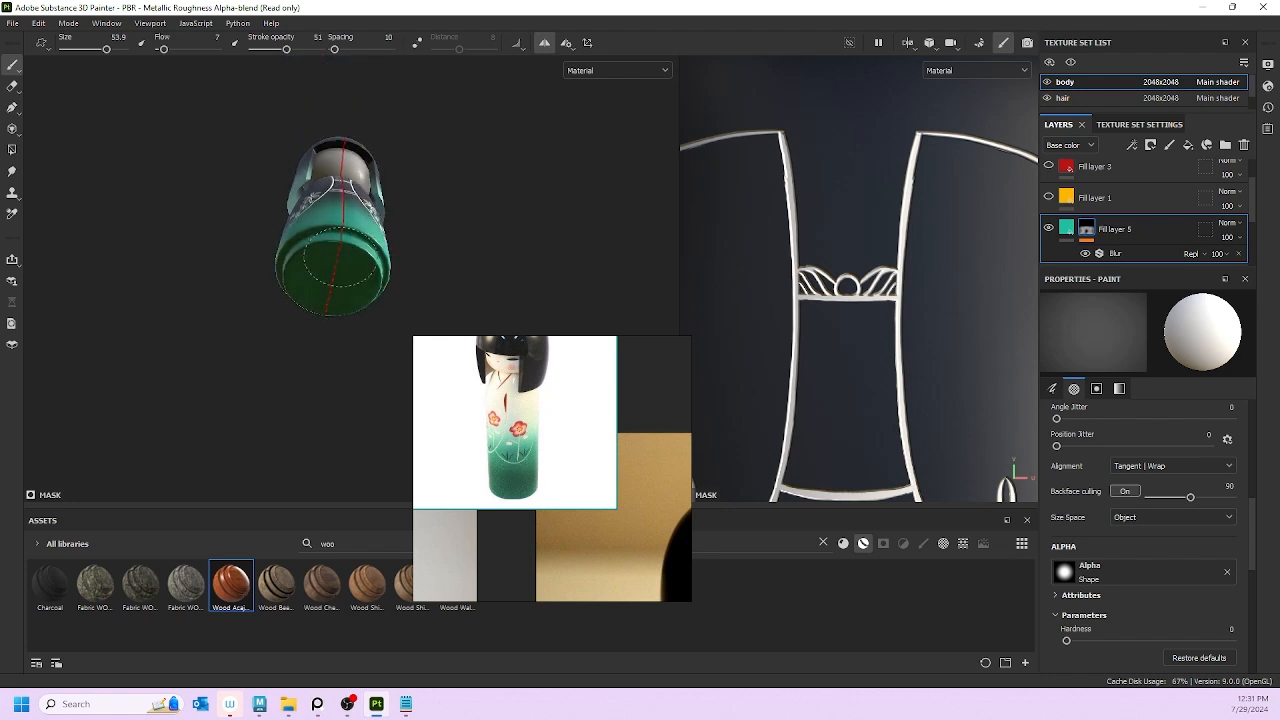
{"action": "left_click_drag", "start_coordinate": [293, 307], "coordinate": [300, 400], "text": "alt"}
{"action": "scroll", "coordinate": [893, 312], "scroll_direction": "down", "scroll_amount": 3}
{"action": "scroll", "coordinate": [866, 312], "scroll_direction": "down", "scroll_amount": 5}
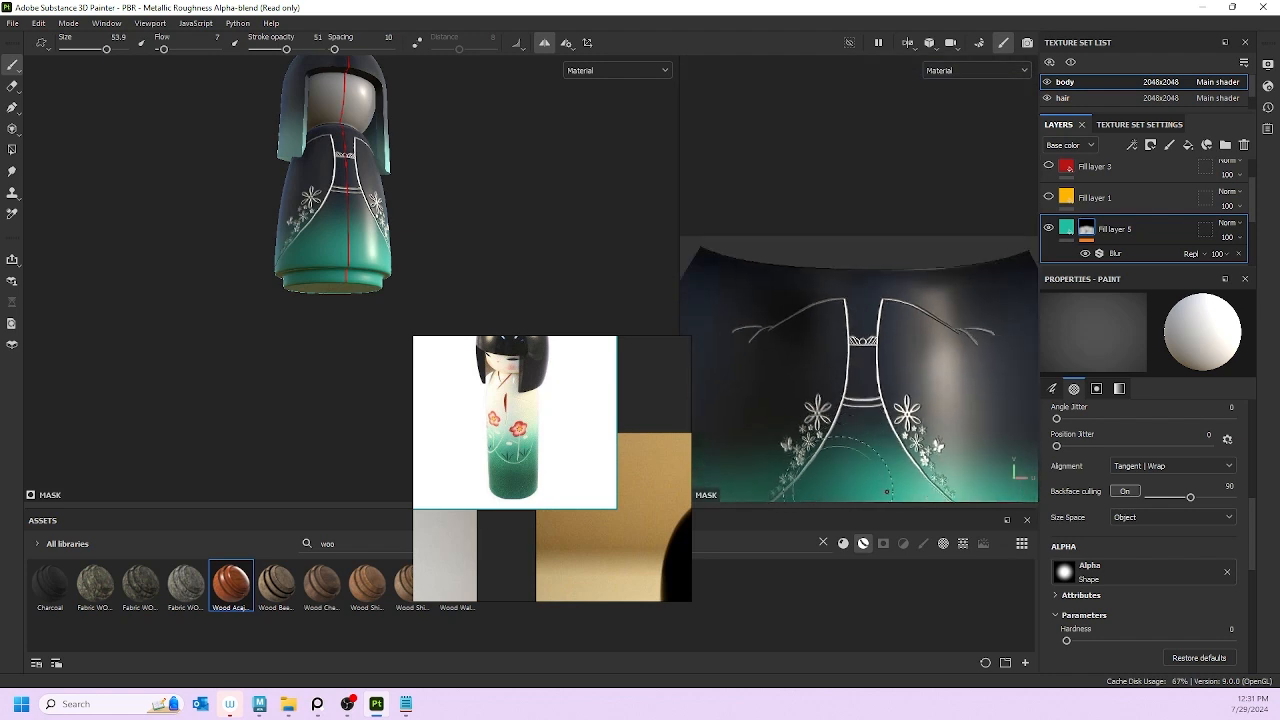
{"action": "middle_click_drag", "start_coordinate": [858, 480], "coordinate": [846, 268], "text": "alt"}
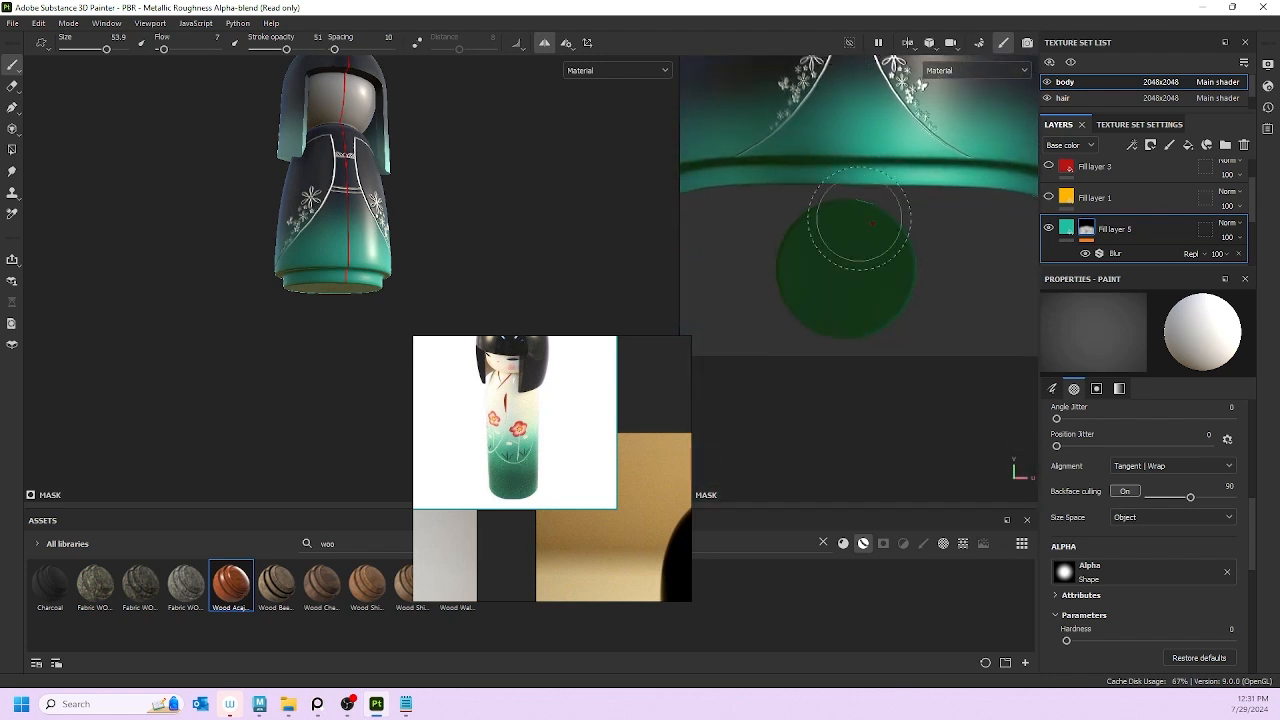
{"action": "scroll", "coordinate": [845, 226], "scroll_direction": "down", "scroll_amount": 2}
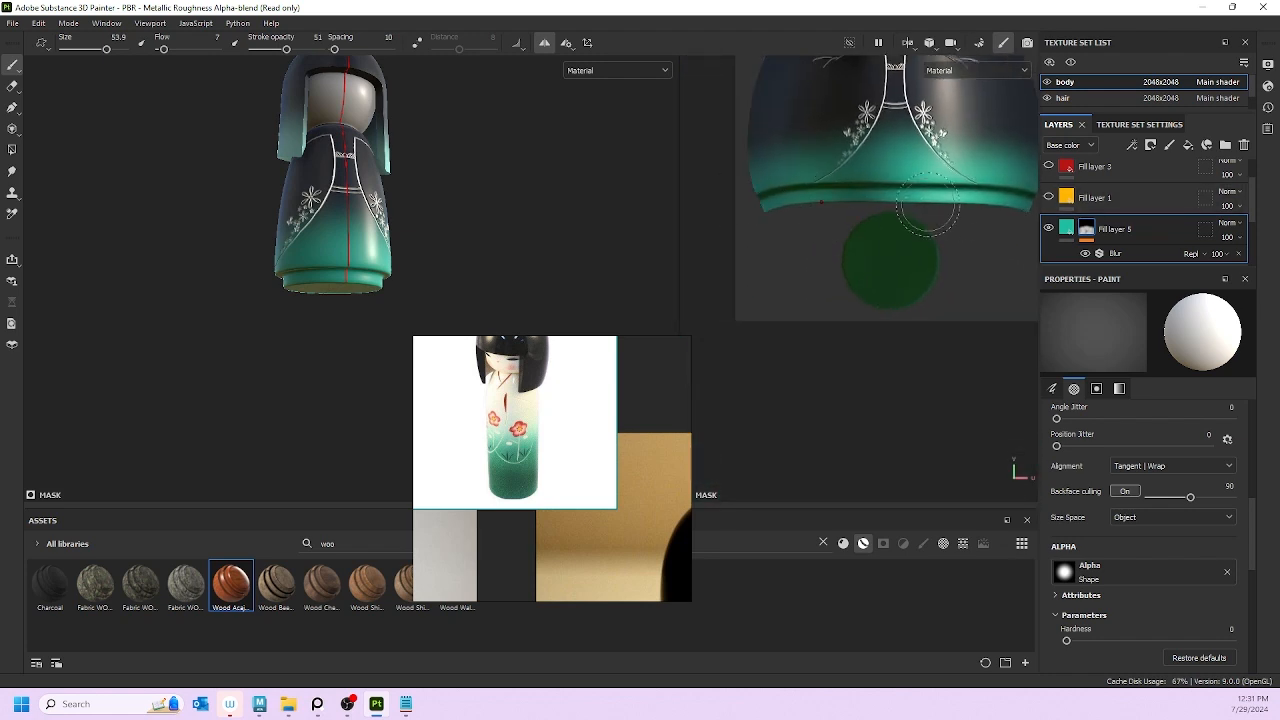
{"action": "middle_click_drag", "start_coordinate": [926, 215], "coordinate": [842, 205], "text": "alt"}
{"action": "left_click_drag", "start_coordinate": [229, 234], "coordinate": [787, 263], "text": "alt"}
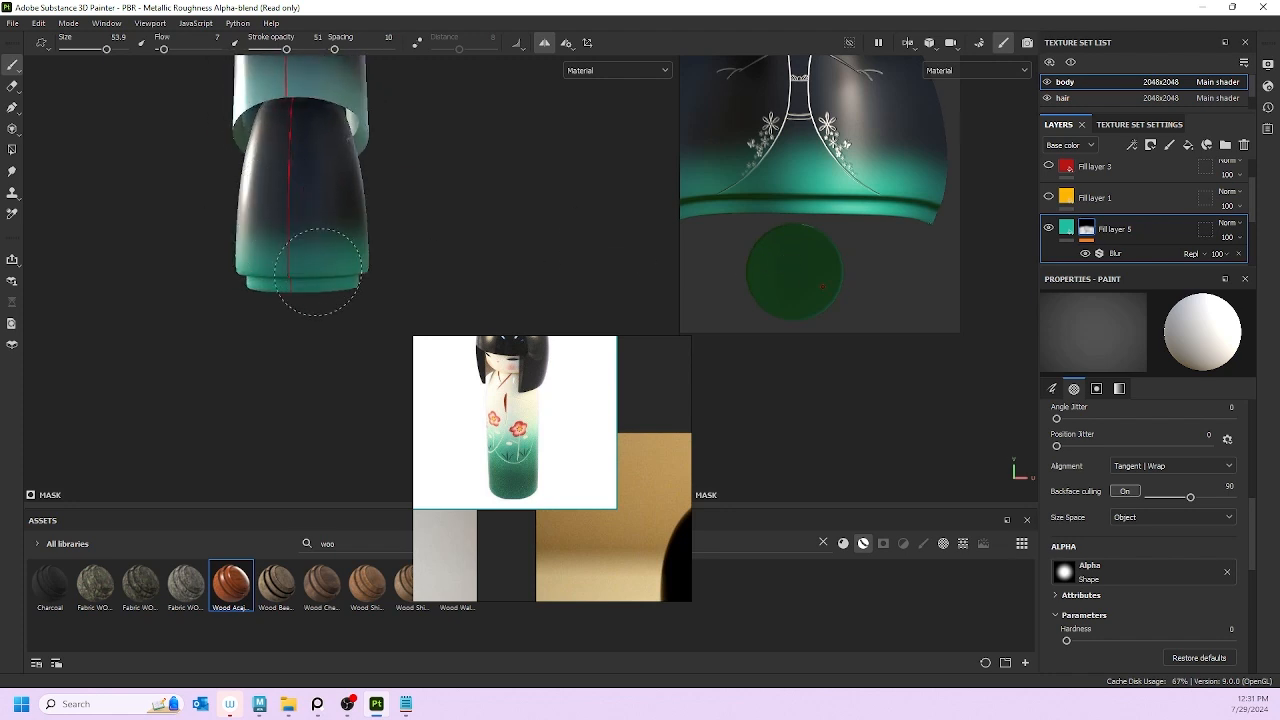
{"action": "scroll", "coordinate": [455, 150], "scroll_direction": "down", "scroll_amount": 3}
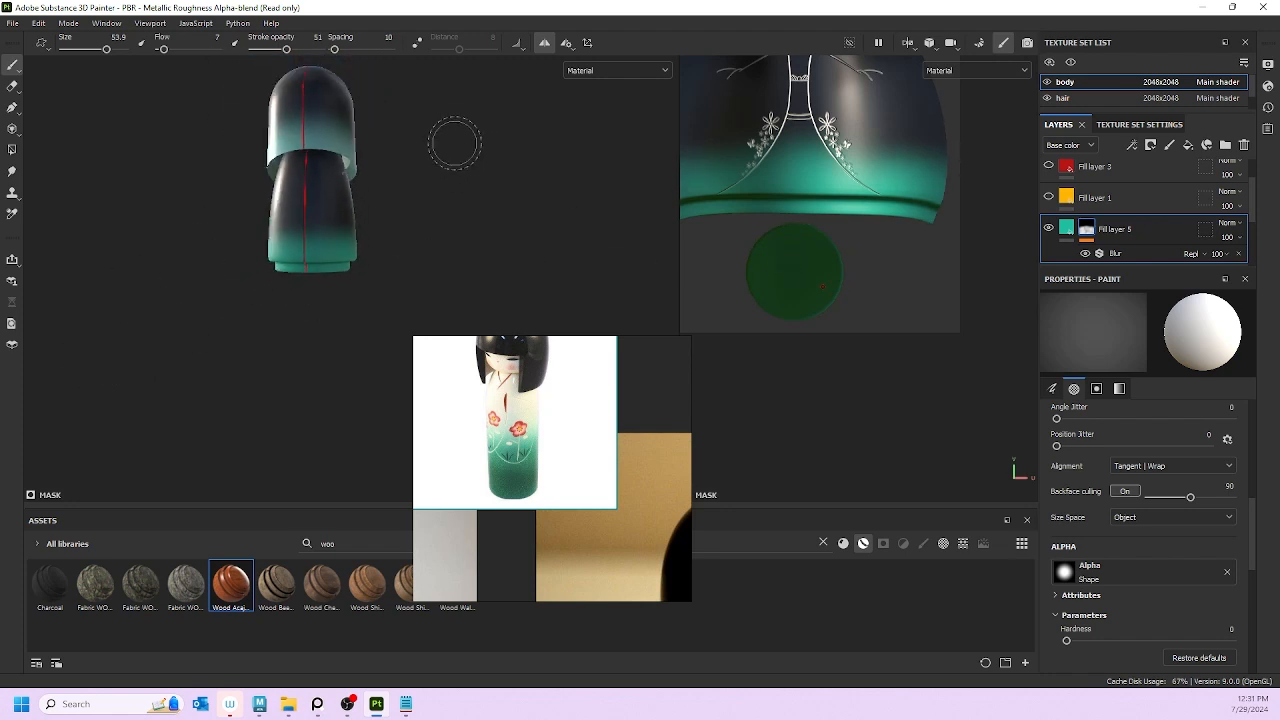
{"action": "left_click_drag", "start_coordinate": [455, 147], "coordinate": [162, 161], "text": "alt"}
{"action": "left_click_drag", "start_coordinate": [434, 271], "coordinate": [383, 314], "text": "alt"}
{"action": "middle_click_drag", "start_coordinate": [414, 238], "coordinate": [361, 292], "text": "alt"}
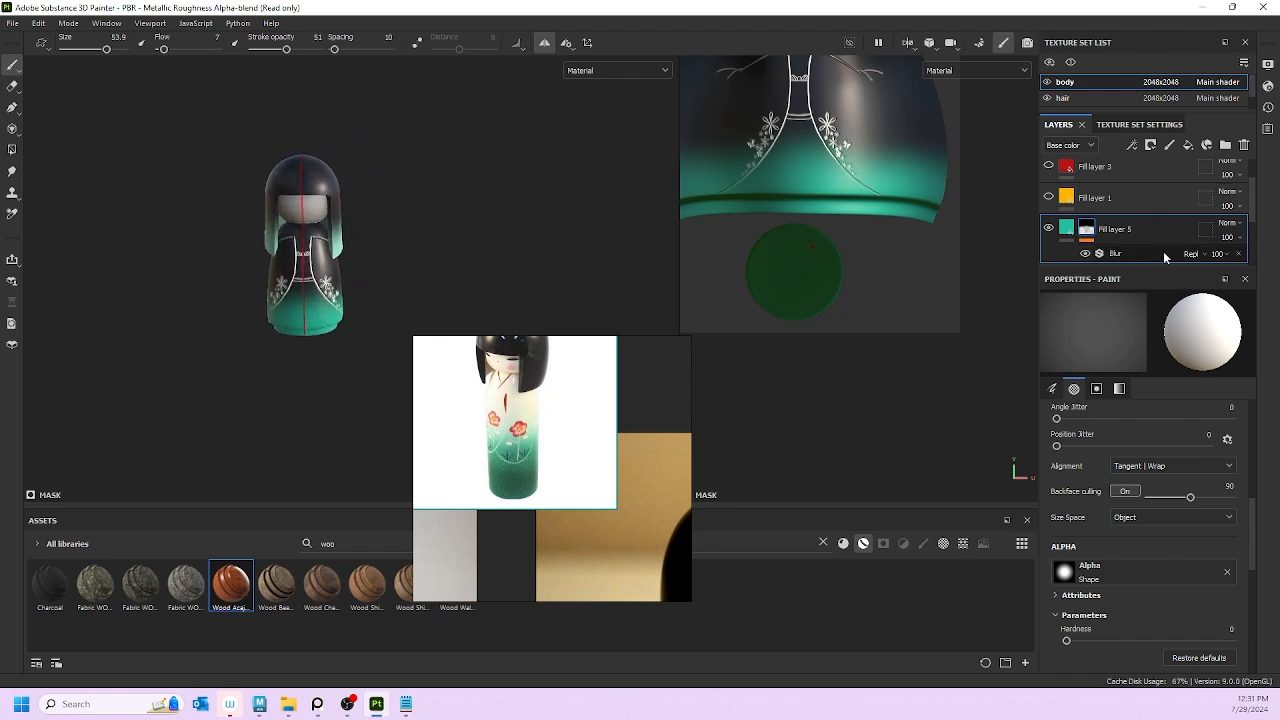
{"action": "left_click", "coordinate": [1047, 229]}
{"action": "left_click", "coordinate": [1047, 229]}
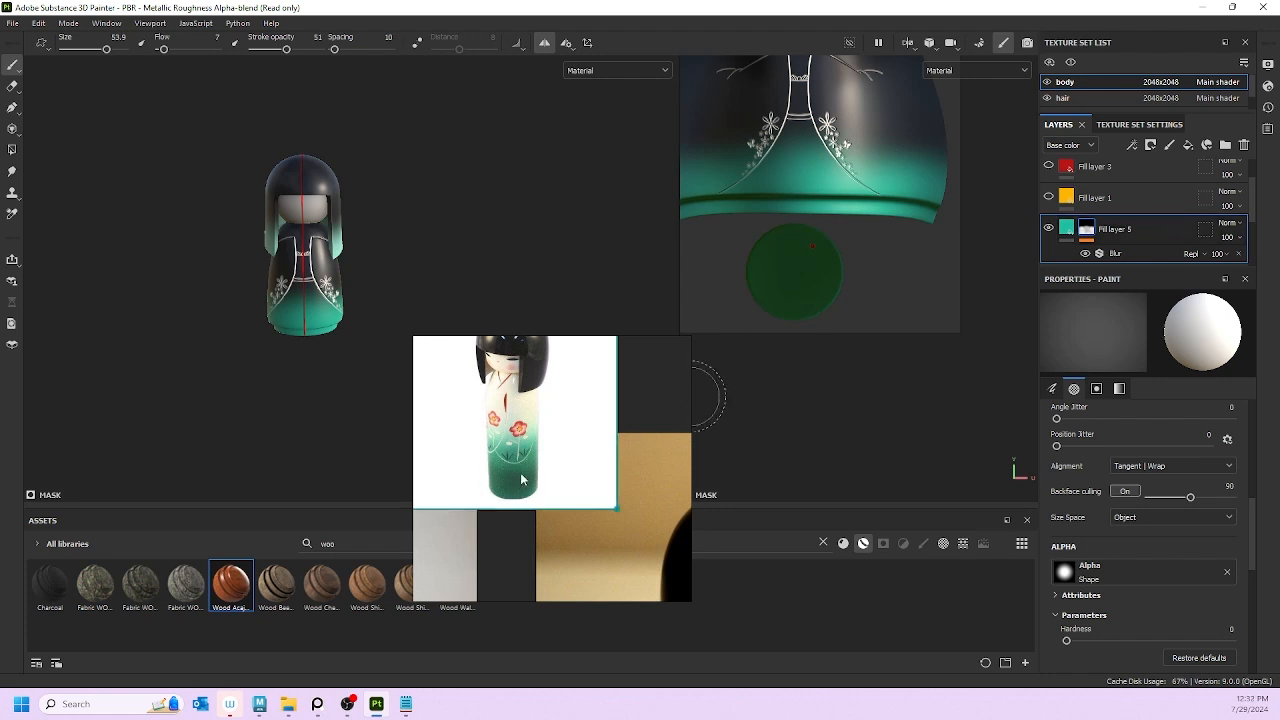
Step: Duplicate Fill layer 5 to create Fill layer 5 copy 1
{"action": "double_click", "coordinate": [1130, 229]}
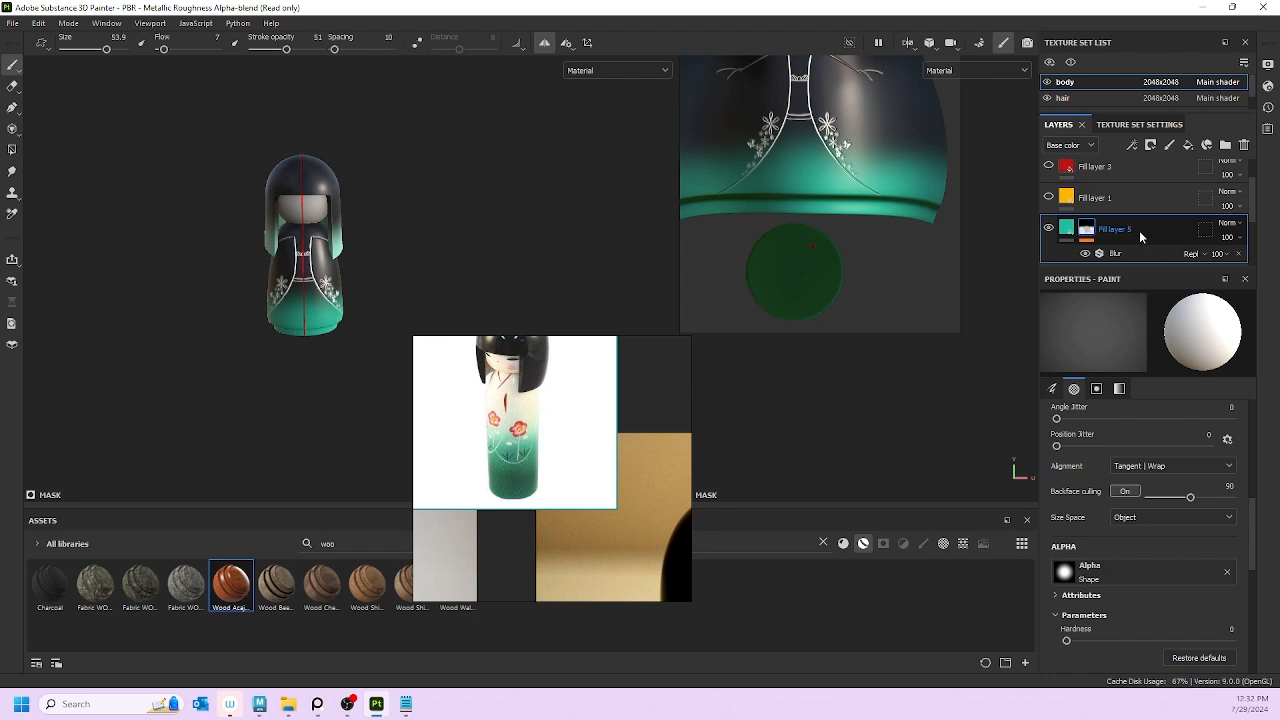
{"action": "left_click", "coordinate": [1064, 228]}
{"action": "right_click", "coordinate": [1064, 229]}
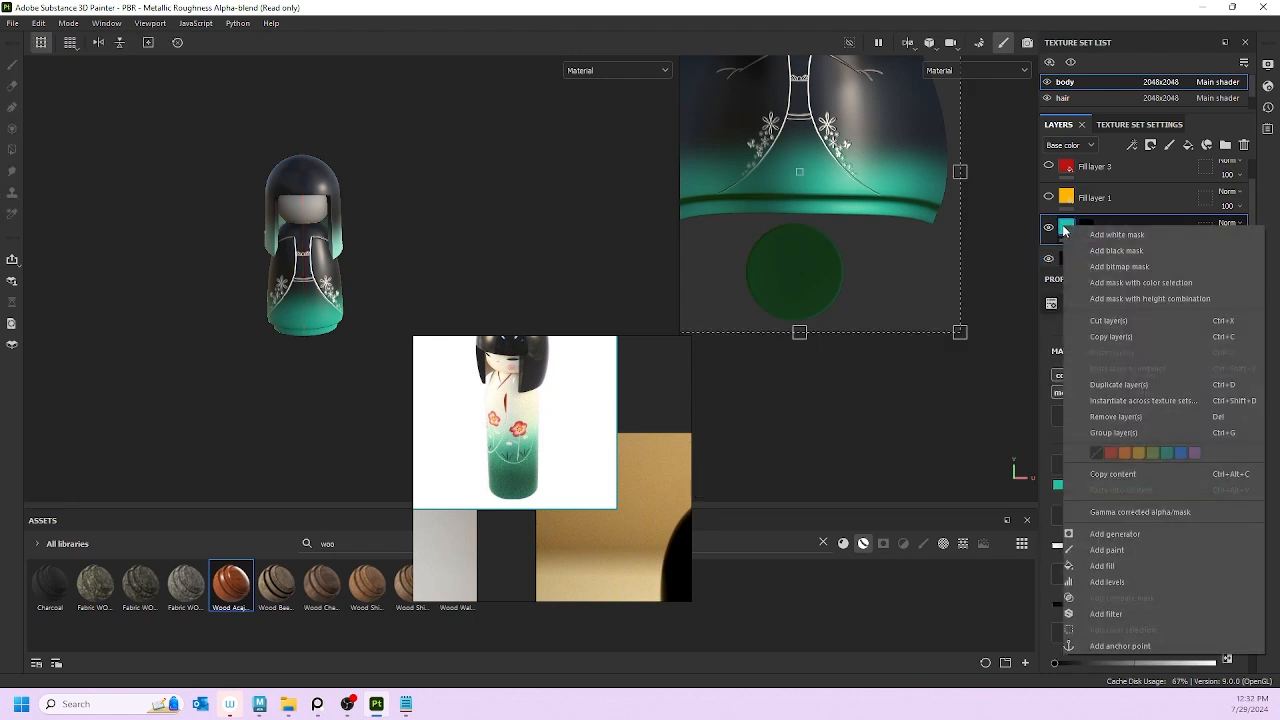
{"action": "left_click", "coordinate": [1143, 385]}
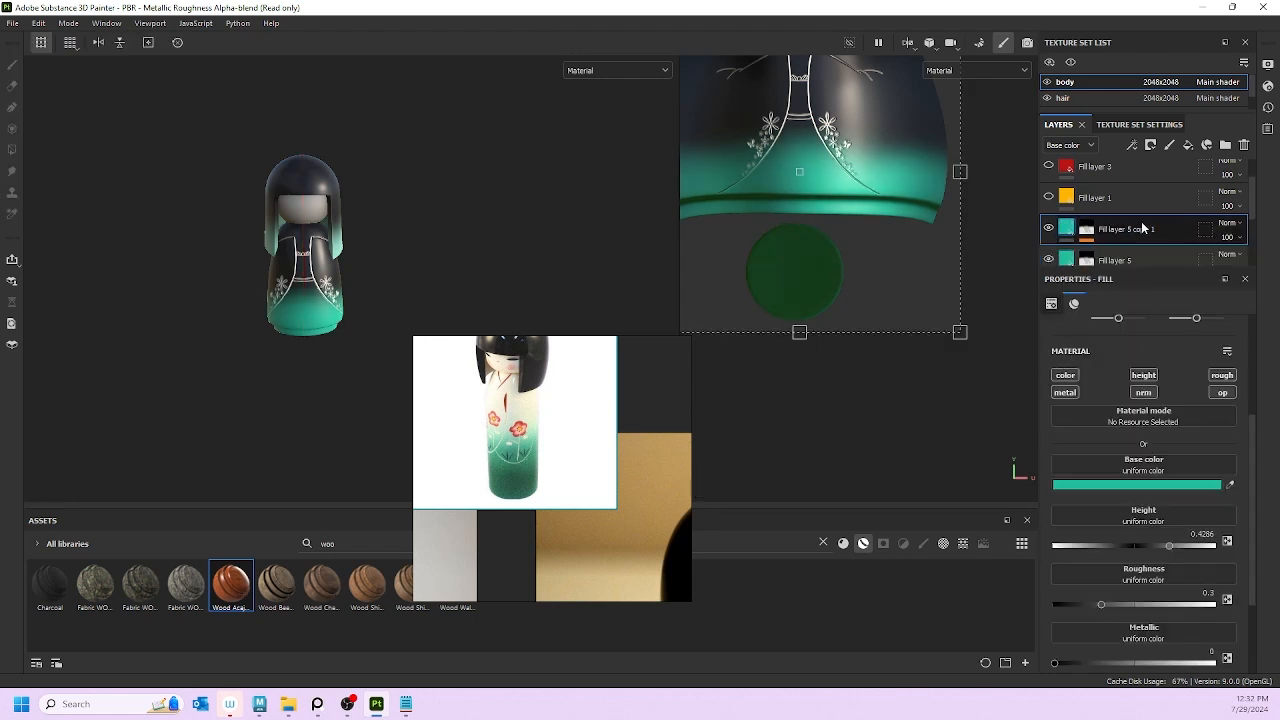
Step: Darken the copy's base colour to deep teal 084D41
{"action": "double_click", "coordinate": [1122, 230]}
{"action": "left_click", "coordinate": [1105, 486]}
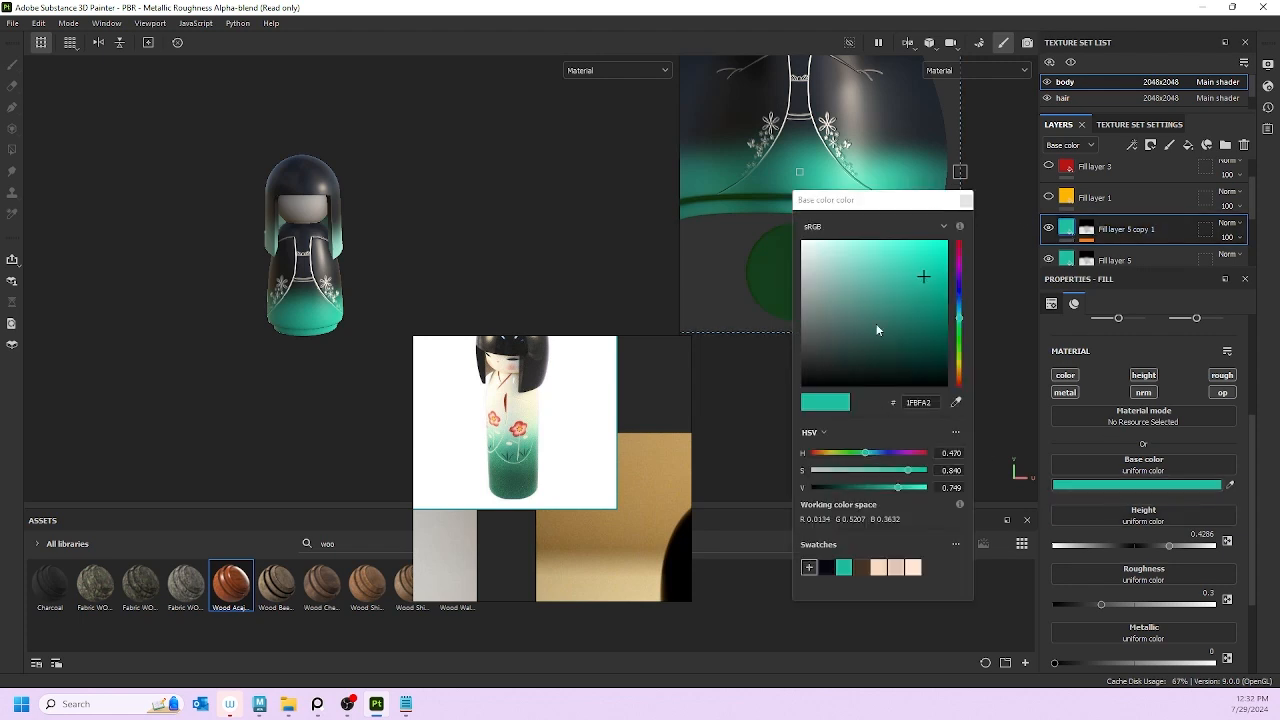
{"action": "left_click", "coordinate": [924, 331]}
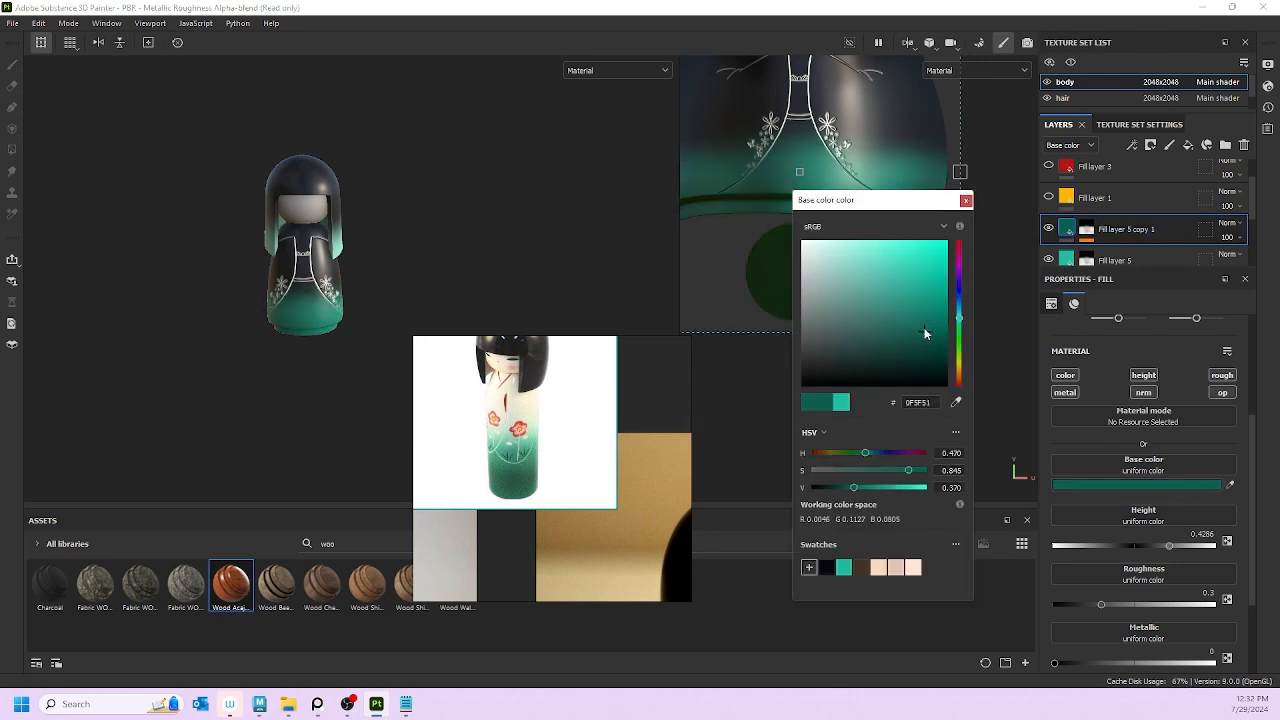
{"action": "left_click_drag", "start_coordinate": [924, 333], "coordinate": [931, 347]}
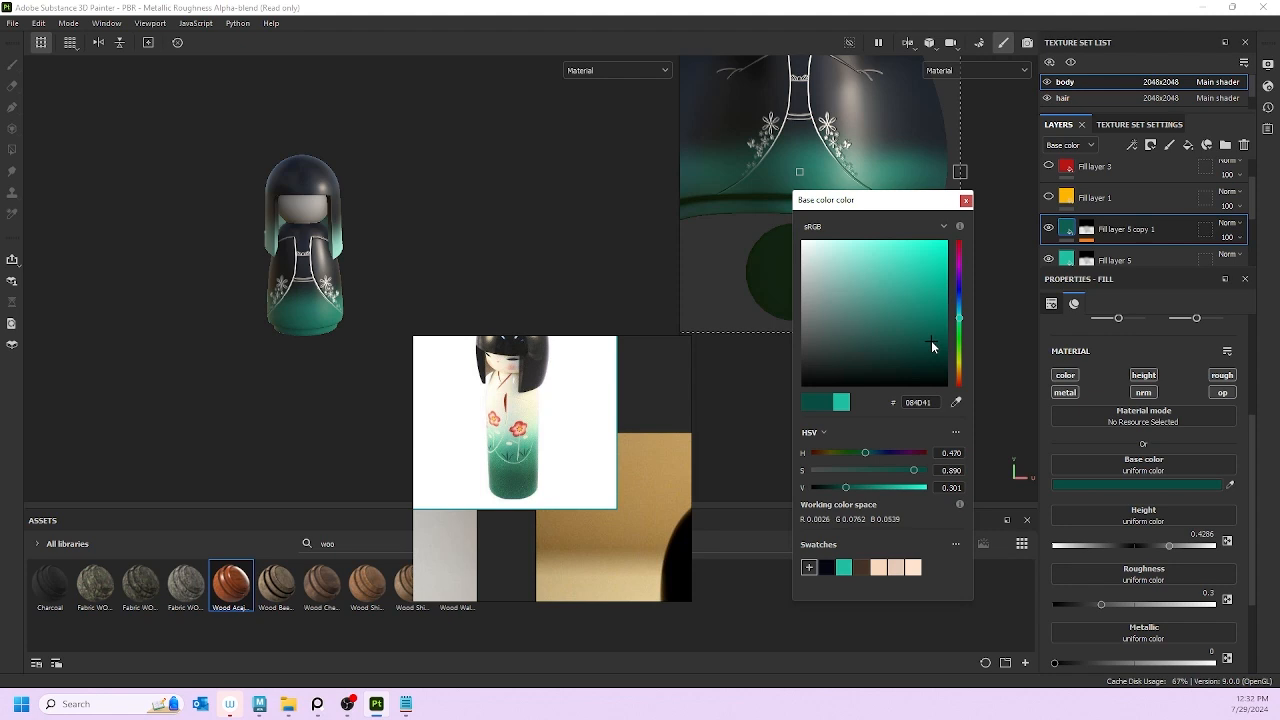
Step: Target Fill layer 5 copy 1's mask and toggle the paint colour to black, then back to white
{"action": "left_click", "coordinate": [1087, 232]}
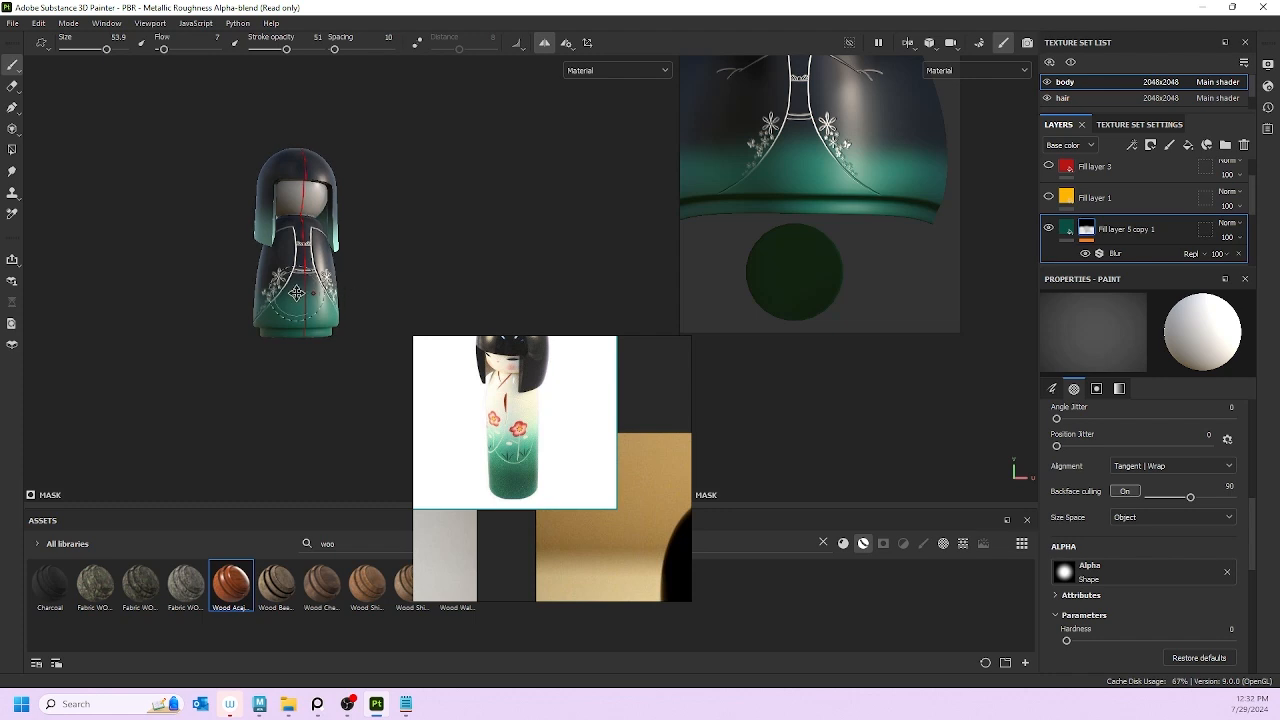
{"action": "middle_click_drag", "start_coordinate": [297, 293], "coordinate": [298, 286], "text": "alt"}
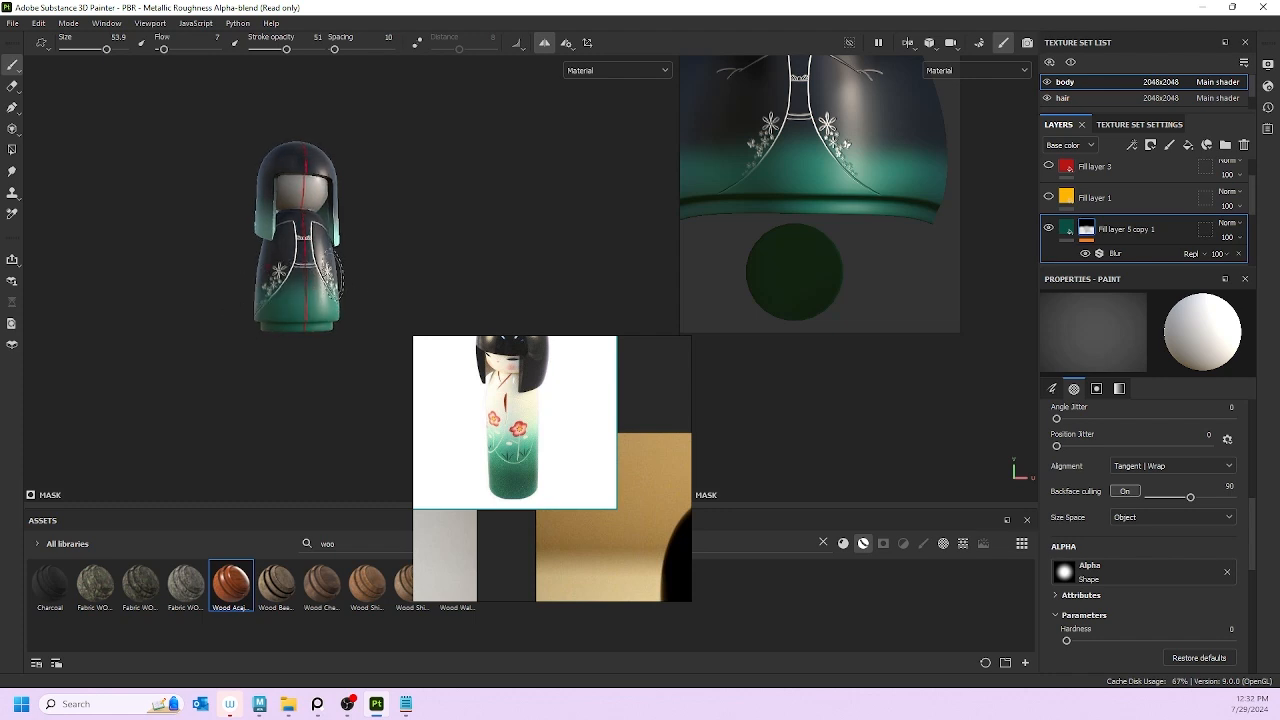
{"action": "key", "text": "x"}
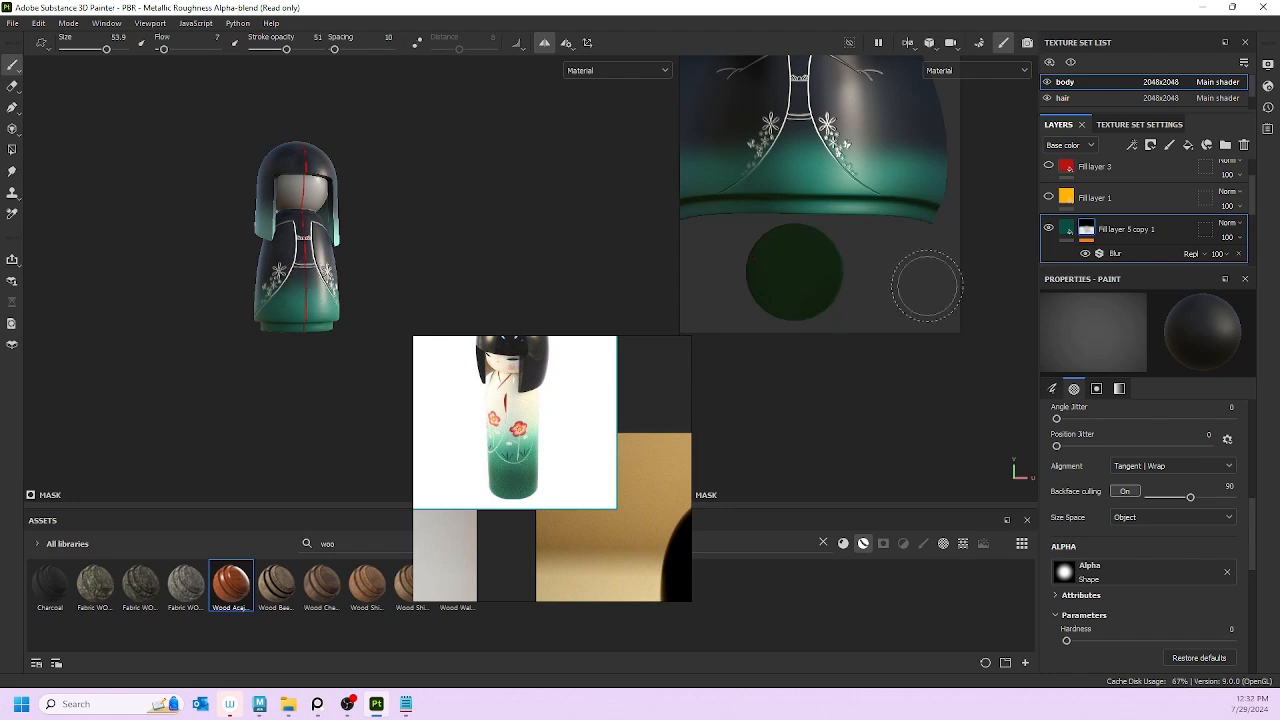
{"action": "left_click", "coordinate": [1087, 231]}
{"action": "key", "text": "x"}
{"action": "key", "text": "x"}
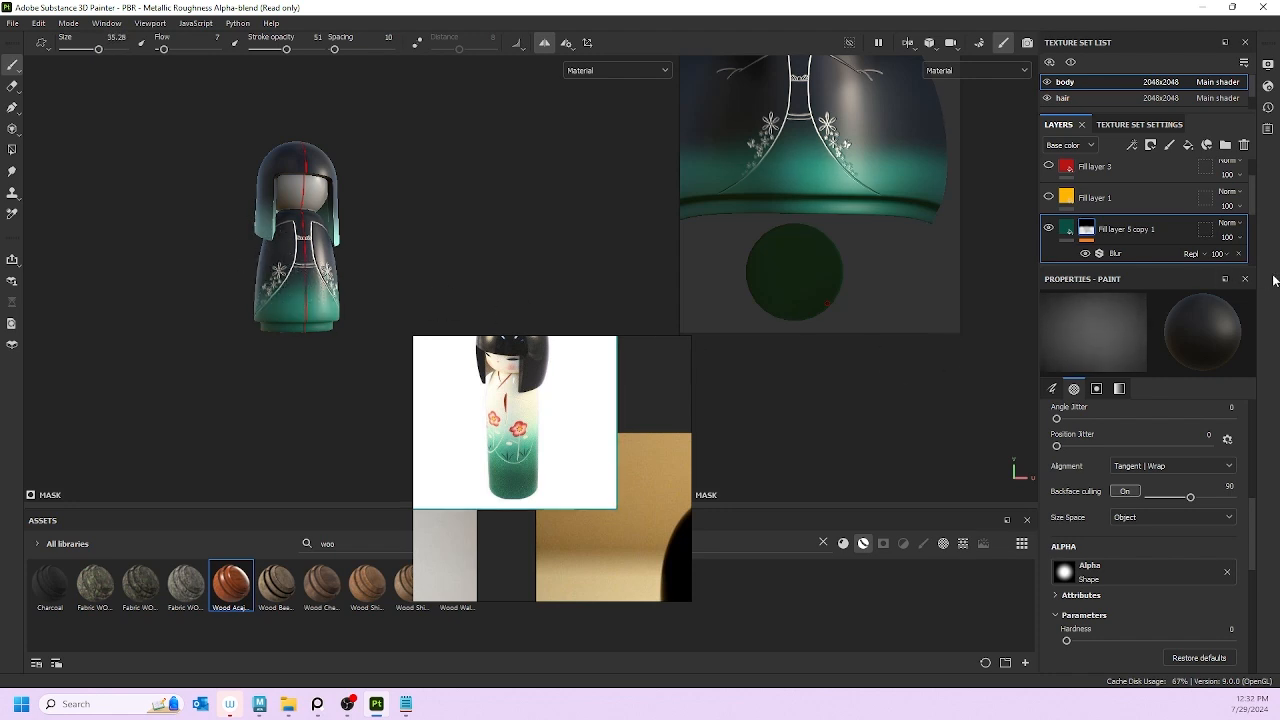
Step: Set brush flow to 65 and stroke opacity to 100, and orbit down to the doll's hem
{"action": "left_click_drag", "start_coordinate": [162, 49], "coordinate": [196, 49]}
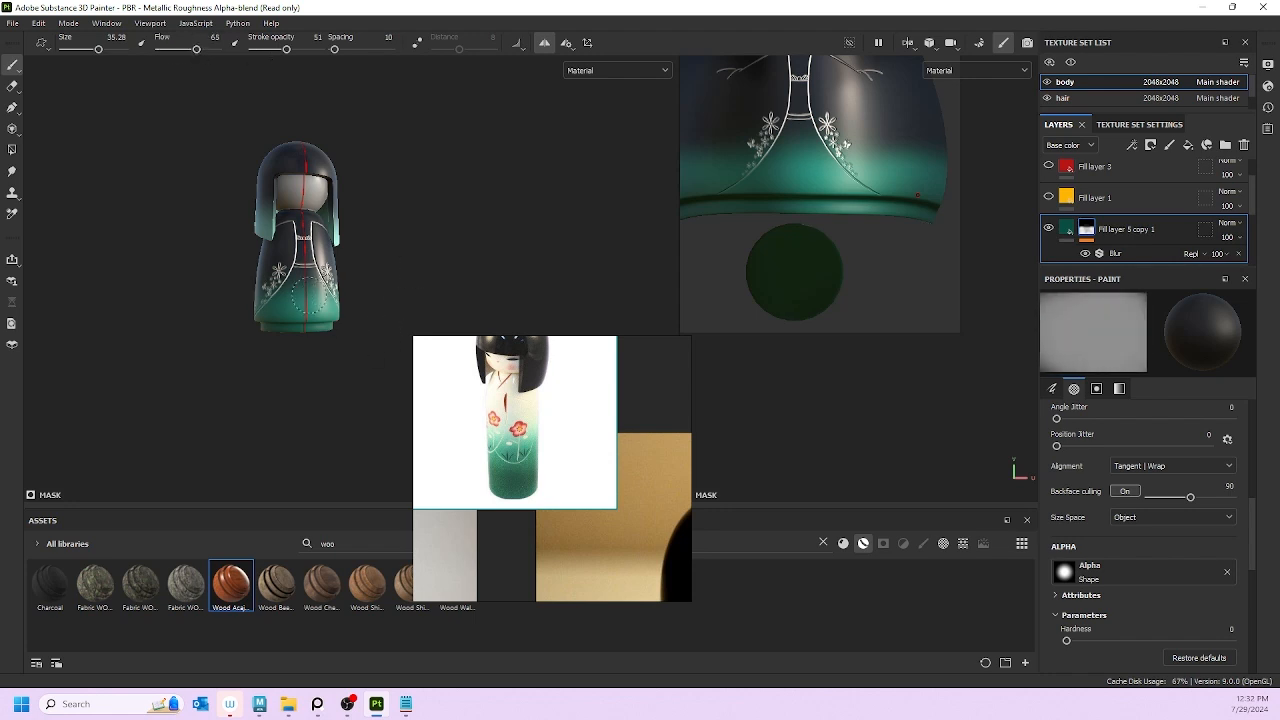
{"action": "left_click_drag", "start_coordinate": [286, 49], "coordinate": [319, 49]}
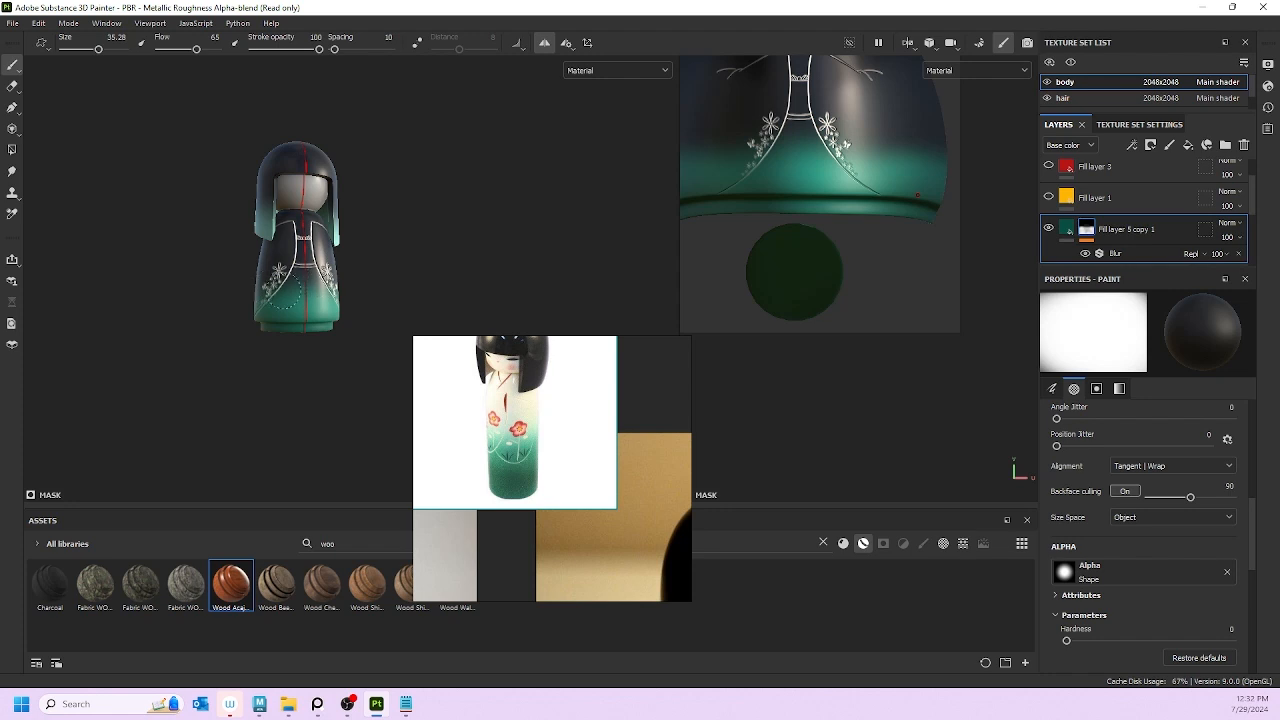
{"action": "left_click_drag", "start_coordinate": [398, 396], "coordinate": [195, 402], "text": "alt"}
{"action": "mouse_move", "coordinate": [350, 382]}
{"action": "left_mouse_down", "text": "alt"}
{"action": "mouse_move", "coordinate": [237, 383]}
{"action": "mouse_move", "coordinate": [239, 305]}
{"action": "left_mouse_up", "text": "alt"}
{"action": "mouse_move", "coordinate": [358, 278]}
{"action": "left_mouse_down", "text": "alt"}
{"action": "mouse_move", "coordinate": [239, 376]}
{"action": "mouse_move", "coordinate": [222, 313]}
{"action": "left_mouse_up", "text": "alt"}
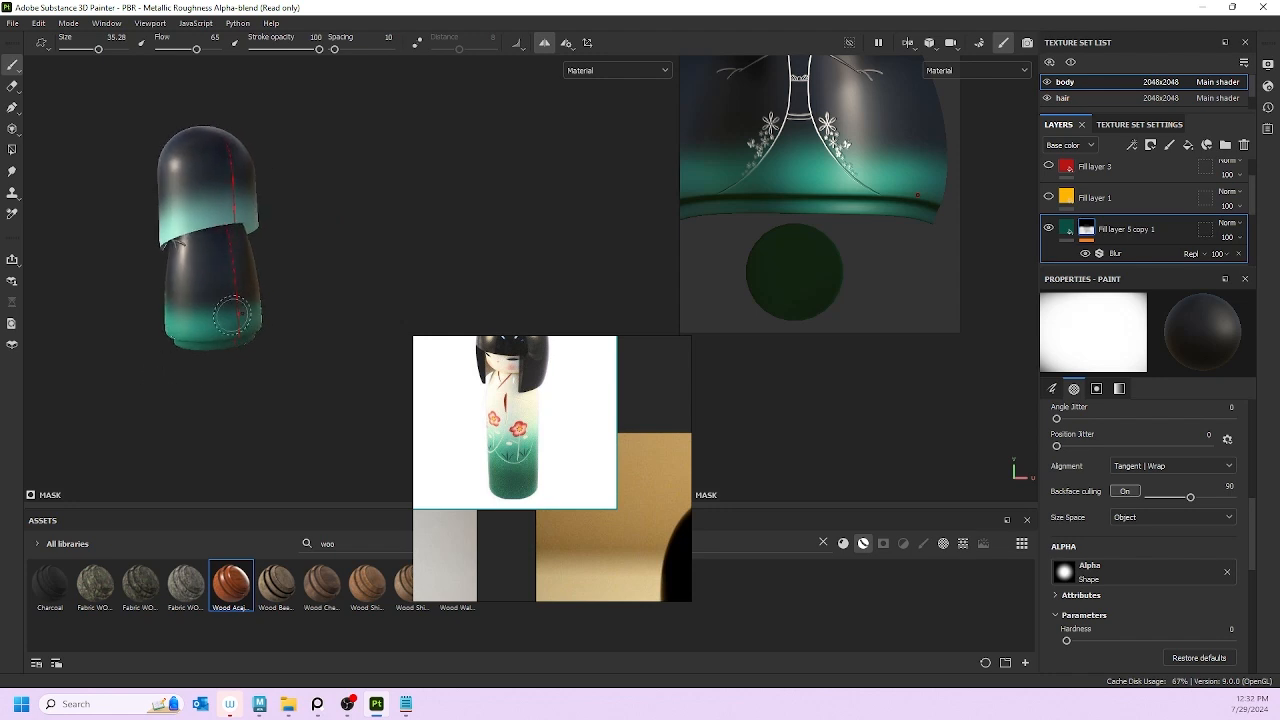
{"action": "left_click_drag", "start_coordinate": [329, 357], "coordinate": [238, 320], "text": "alt"}
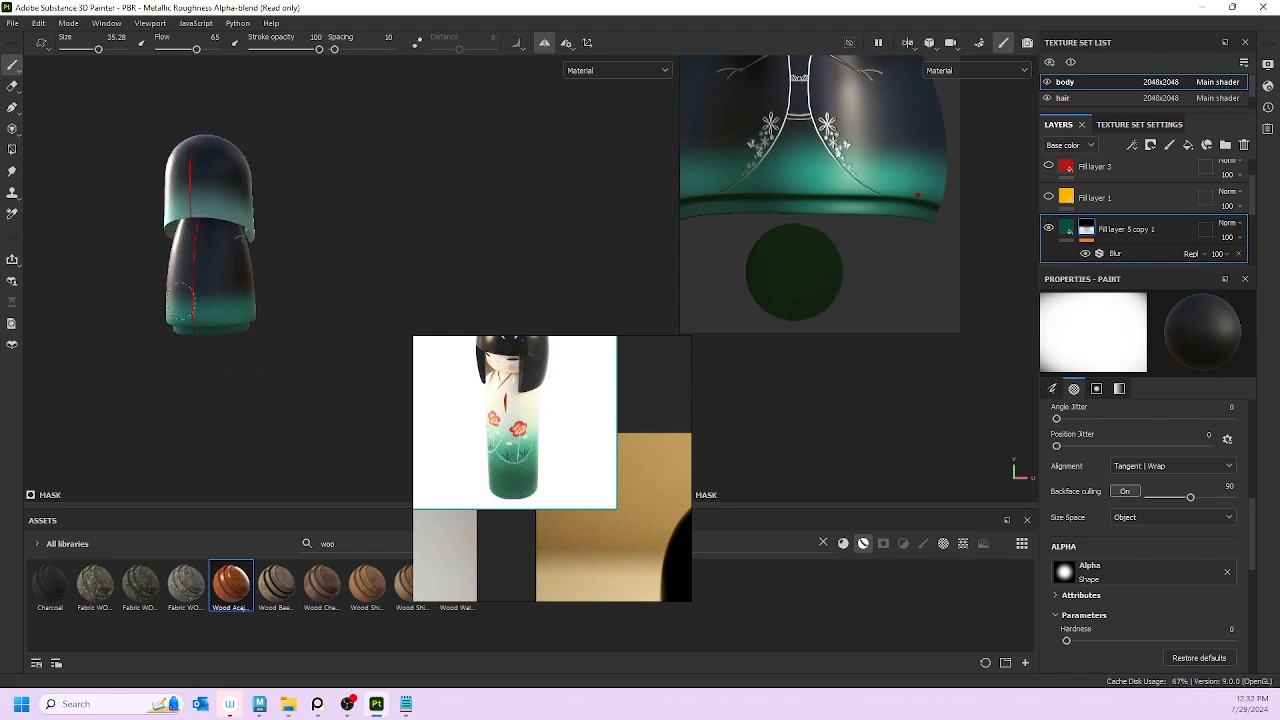
{"action": "mouse_move", "coordinate": [361, 334]}
{"action": "left_mouse_down", "text": "alt"}
{"action": "mouse_move", "coordinate": [237, 380]}
{"action": "mouse_move", "coordinate": [149, 360]}
{"action": "left_mouse_up", "text": "alt"}
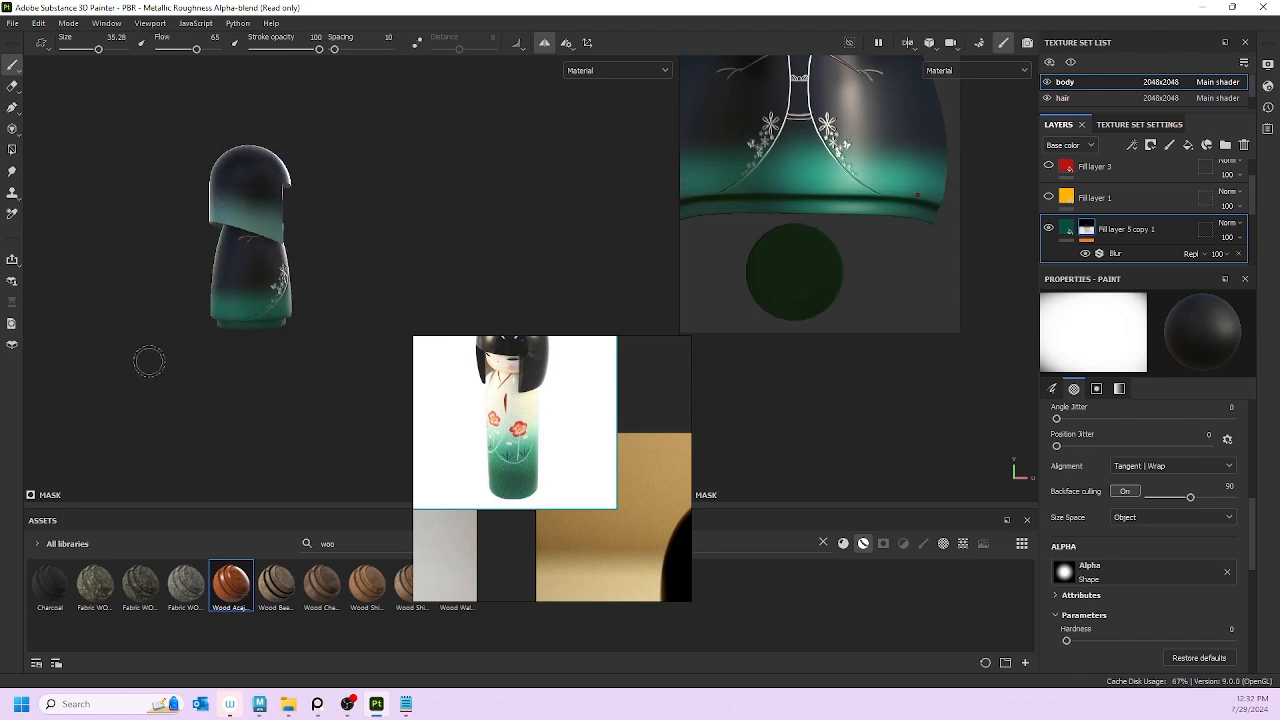
{"action": "left_click_drag", "start_coordinate": [273, 289], "coordinate": [305, 308], "text": "alt"}
{"action": "left_click_drag", "start_coordinate": [312, 380], "coordinate": [291, 420], "text": "alt"}
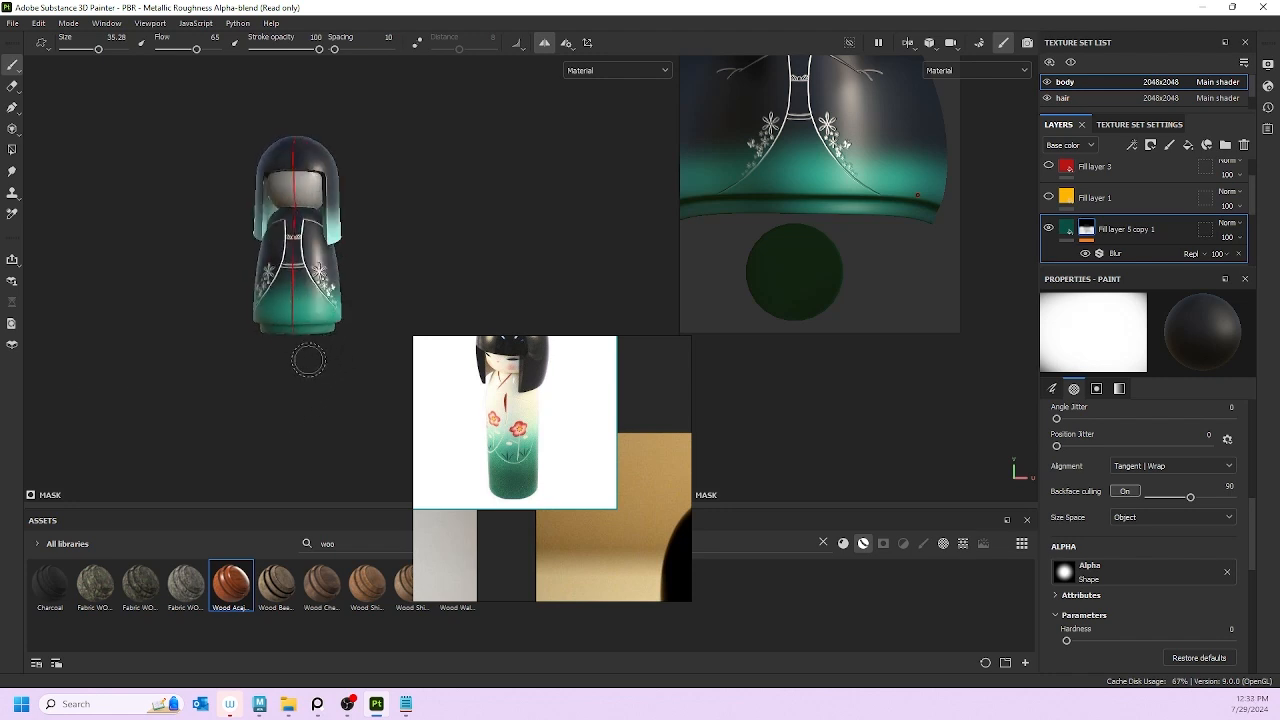
{"action": "middle_click_drag", "start_coordinate": [280, 387], "coordinate": [281, 443], "text": "alt"}
{"action": "mouse_move", "coordinate": [281, 443]}
{"action": "left_mouse_down", "text": "alt"}
{"action": "mouse_move", "coordinate": [397, 397]}
{"action": "mouse_move", "coordinate": [289, 423]}
{"action": "mouse_move", "coordinate": [89, 420]}
{"action": "mouse_move", "coordinate": [147, 366]}
{"action": "mouse_move", "coordinate": [250, 352]}
{"action": "left_mouse_up", "text": "alt"}
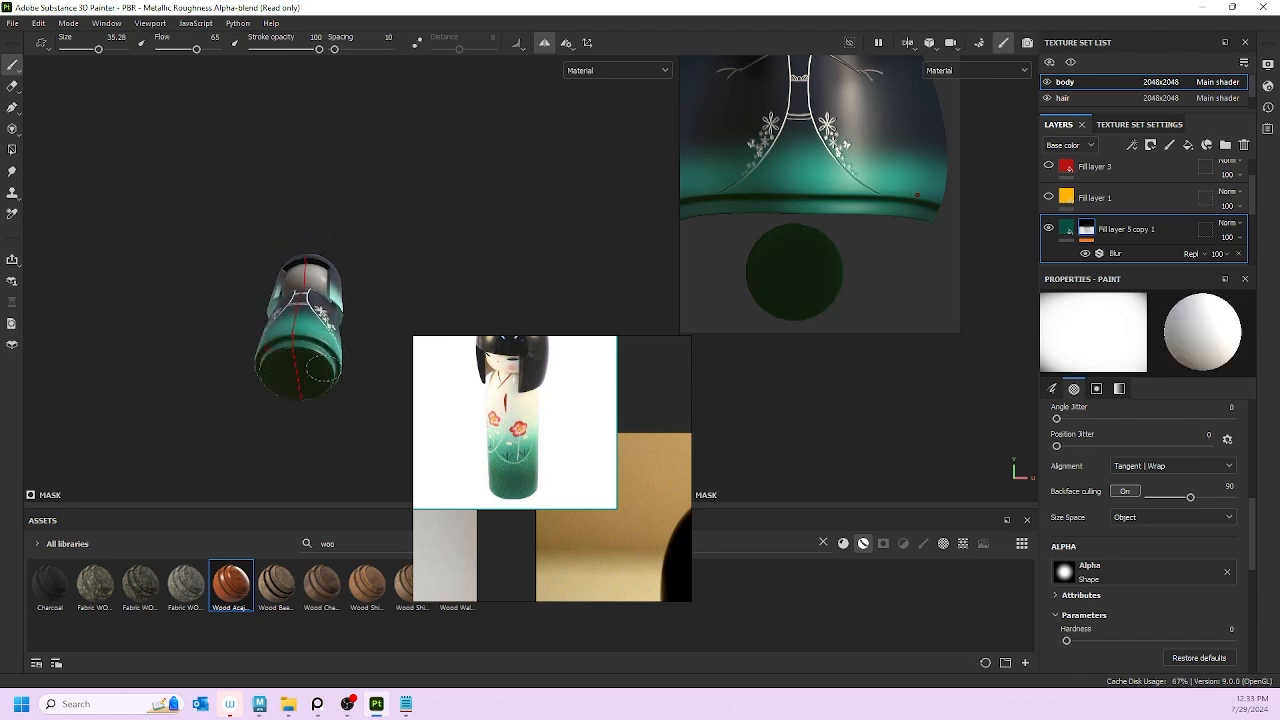
Step: Paint a dark strip along the kimono hem's bottom edge and inspect it from several angles
{"action": "left_click_drag", "start_coordinate": [321, 368], "coordinate": [273, 383]}
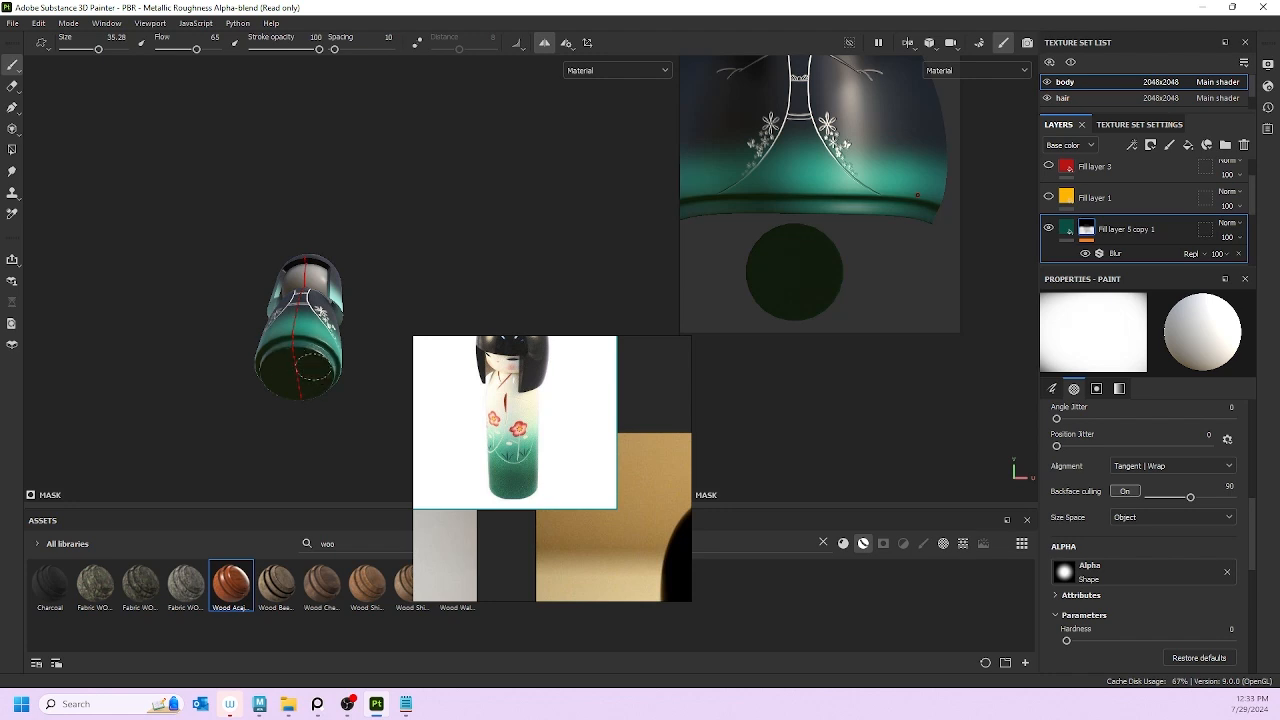
{"action": "mouse_move", "coordinate": [274, 373]}
{"action": "left_mouse_down", "text": "alt"}
{"action": "mouse_move", "coordinate": [366, 420]}
{"action": "mouse_move", "coordinate": [323, 368]}
{"action": "mouse_move", "coordinate": [376, 434]}
{"action": "mouse_move", "coordinate": [342, 384]}
{"action": "mouse_move", "coordinate": [281, 377]}
{"action": "left_mouse_up", "text": "alt"}
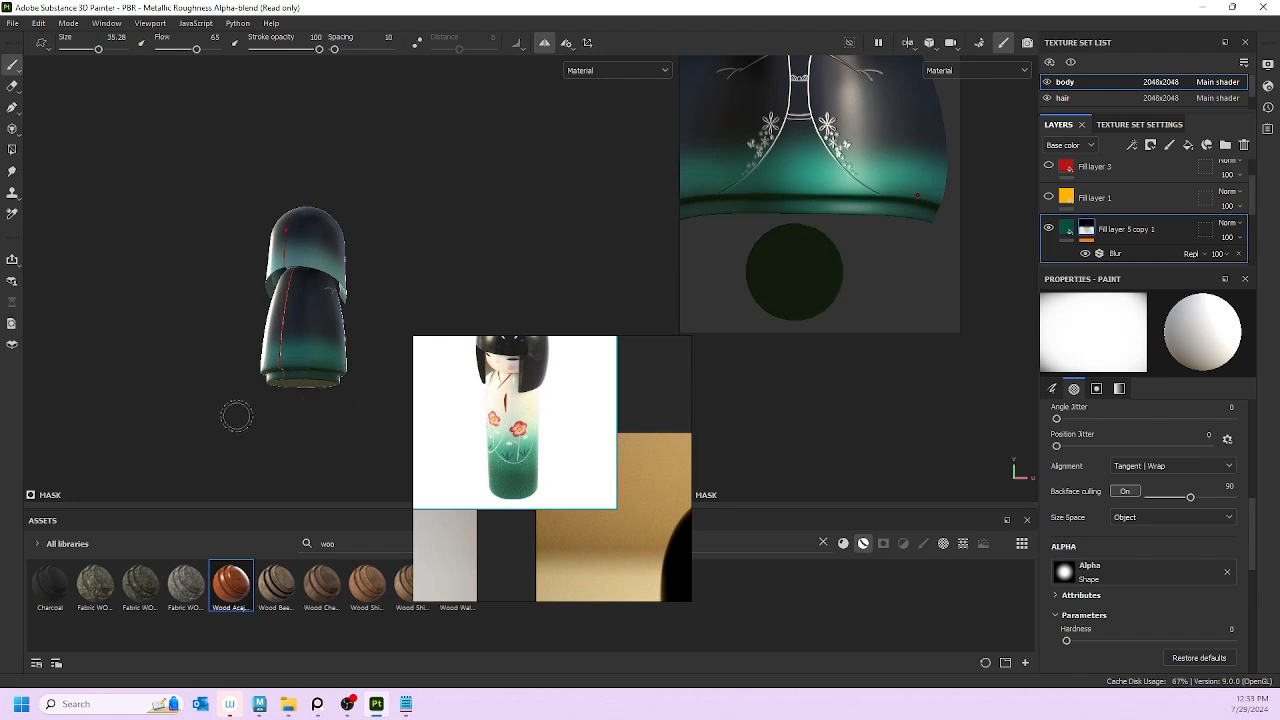
{"action": "left_click_drag", "start_coordinate": [237, 416], "coordinate": [297, 382], "text": "alt"}
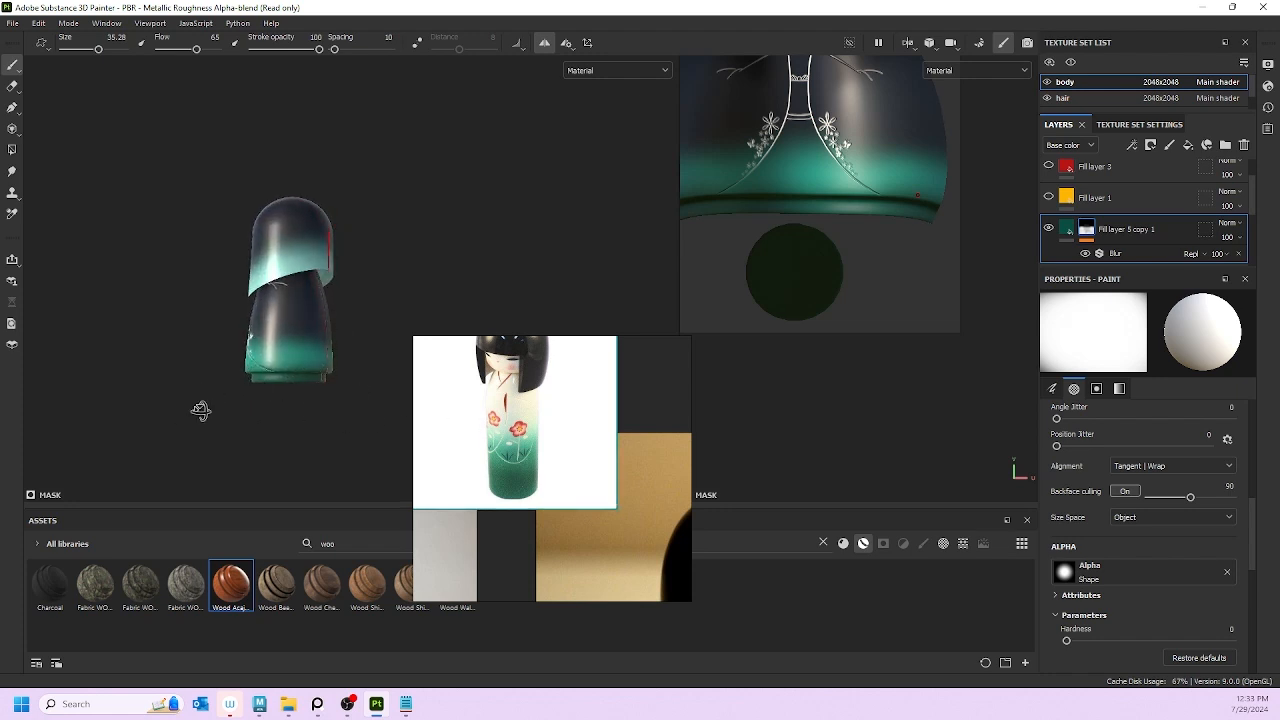
{"action": "left_click_drag", "start_coordinate": [200, 411], "coordinate": [365, 393], "text": "alt"}
{"action": "left_click_drag", "start_coordinate": [206, 394], "coordinate": [341, 383], "text": "alt"}
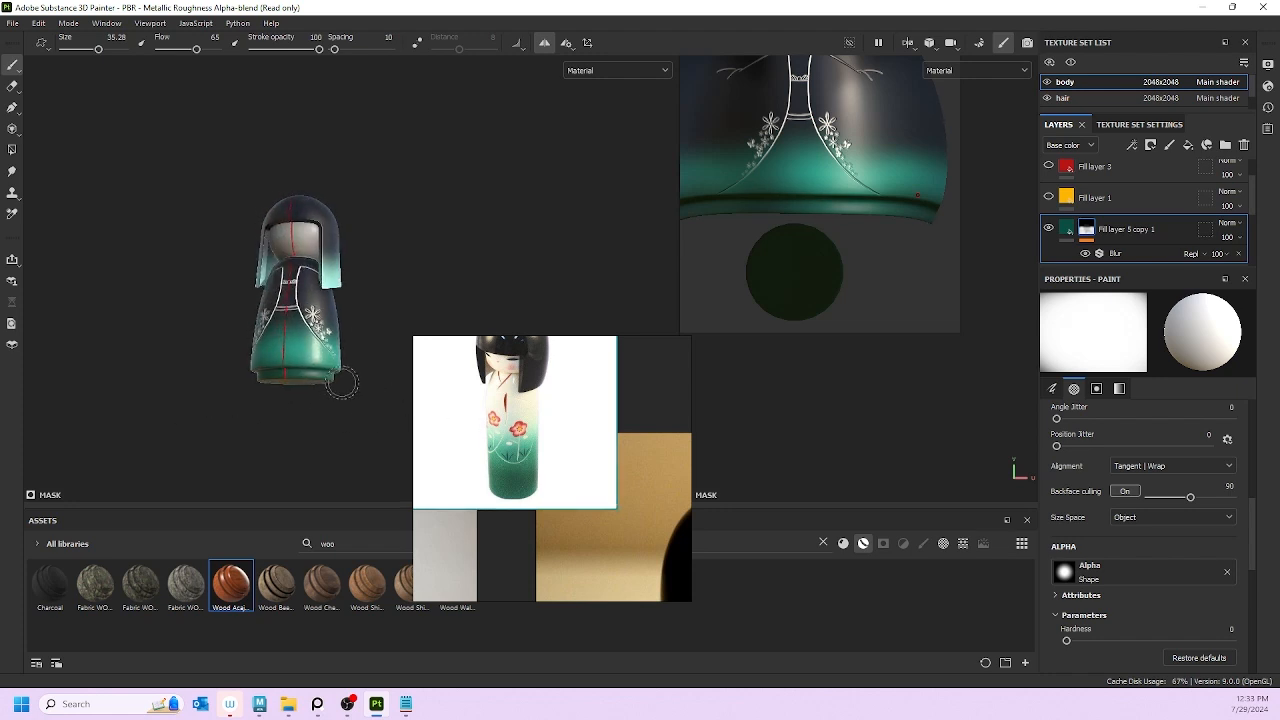
{"action": "left_click_drag", "start_coordinate": [223, 406], "coordinate": [272, 387], "text": "alt"}
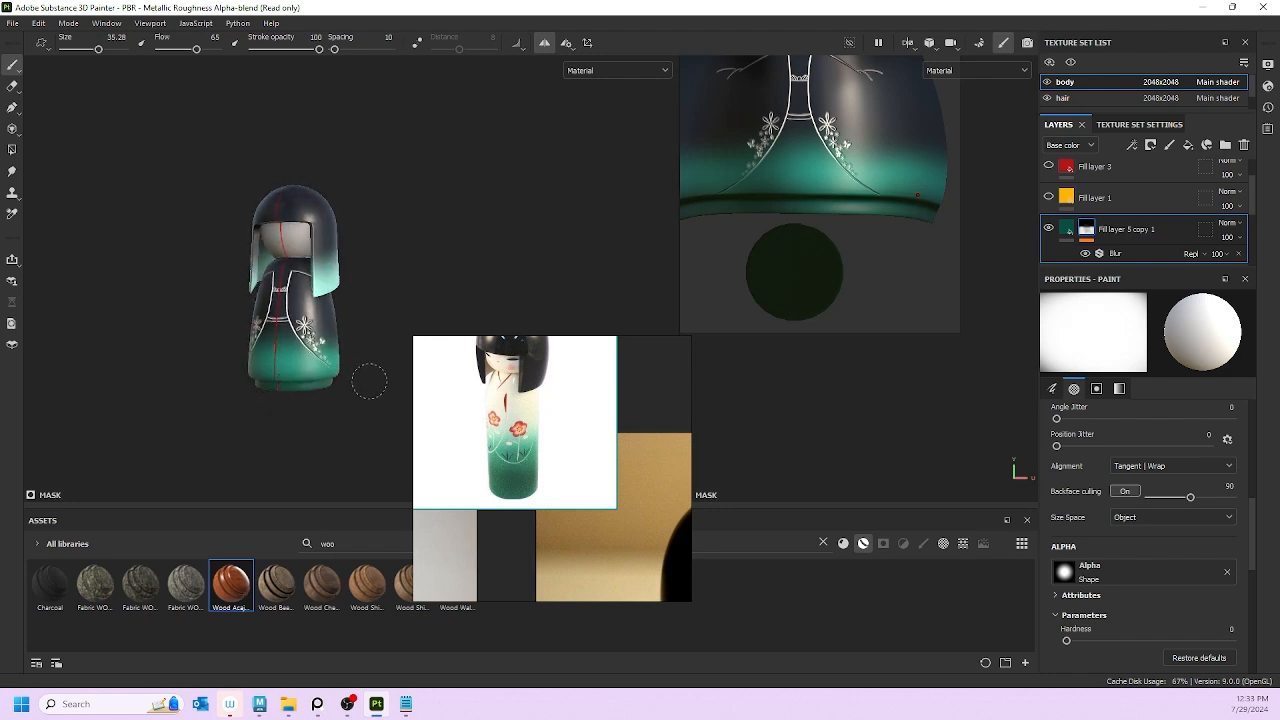
Step: Check the hem from the back, then move the kokeshi reference photo lower
{"action": "left_click_drag", "start_coordinate": [369, 381], "coordinate": [306, 381], "text": "alt"}
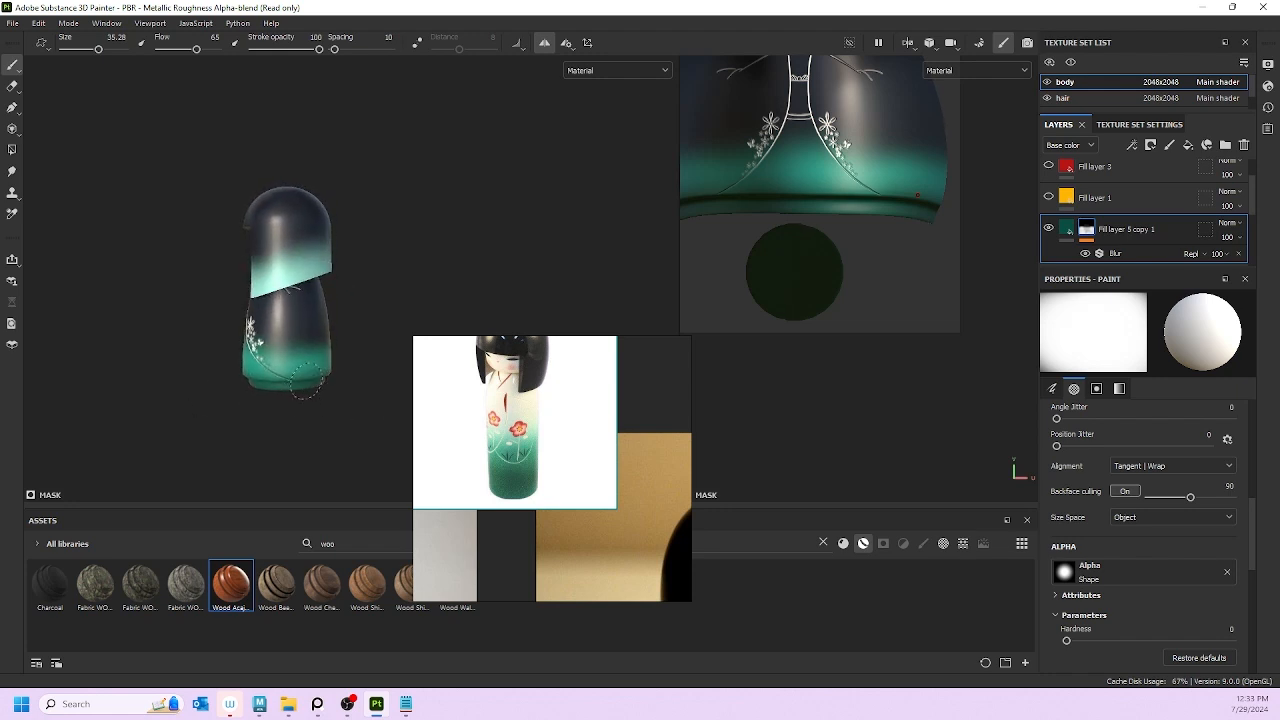
{"action": "left_click_drag", "start_coordinate": [200, 391], "coordinate": [237, 449], "text": "alt"}
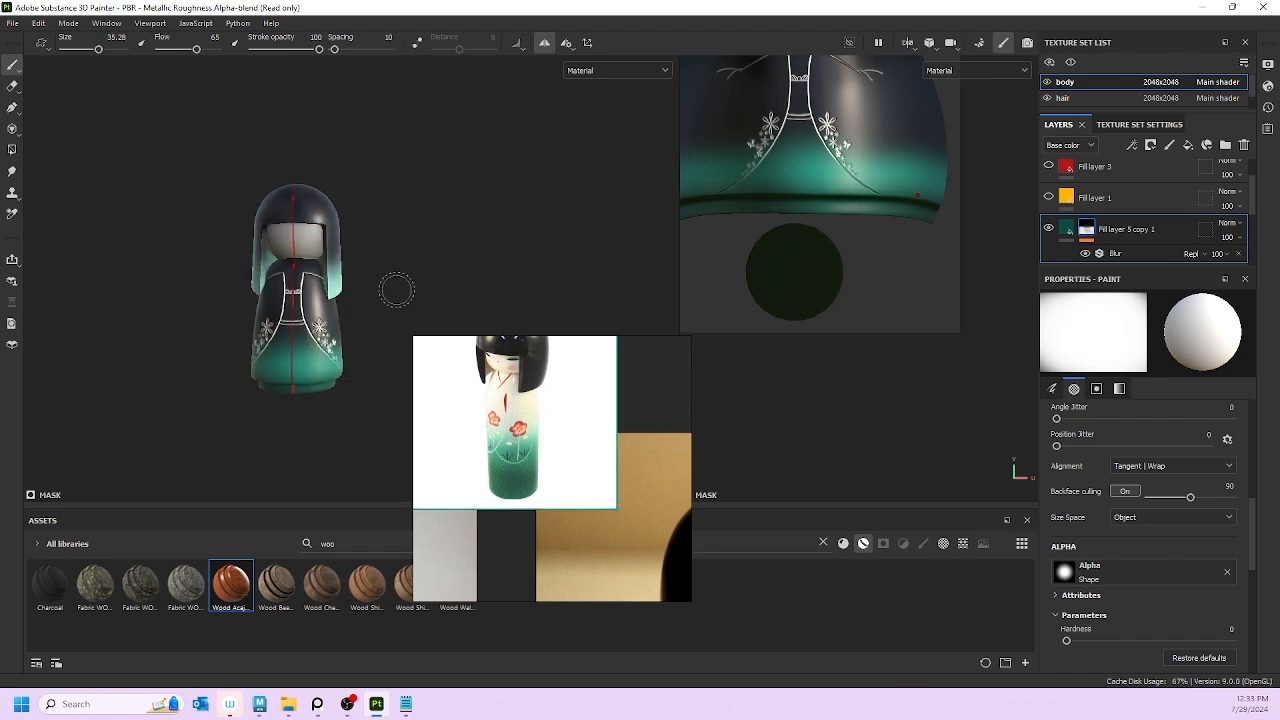
{"action": "mouse_move", "coordinate": [410, 265]}
{"action": "left_mouse_down", "text": "ctrl+alt"}
{"action": "mouse_move", "coordinate": [403, 305]}
{"action": "mouse_move", "coordinate": [459, 272]}
{"action": "mouse_move", "coordinate": [345, 268]}
{"action": "mouse_move", "coordinate": [413, 366]}
{"action": "mouse_move", "coordinate": [443, 366]}
{"action": "mouse_move", "coordinate": [401, 367]}
{"action": "left_mouse_up", "text": "ctrl+alt"}
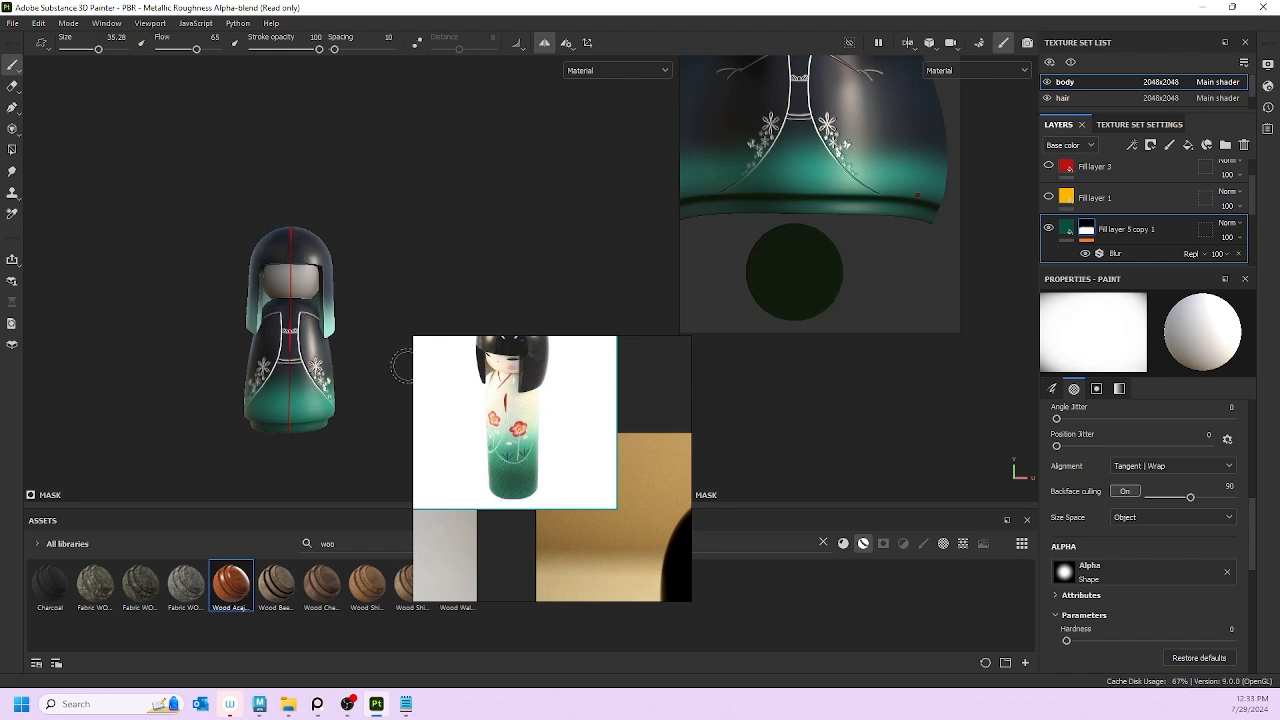
{"action": "left_click_drag", "start_coordinate": [577, 485], "coordinate": [592, 574]}
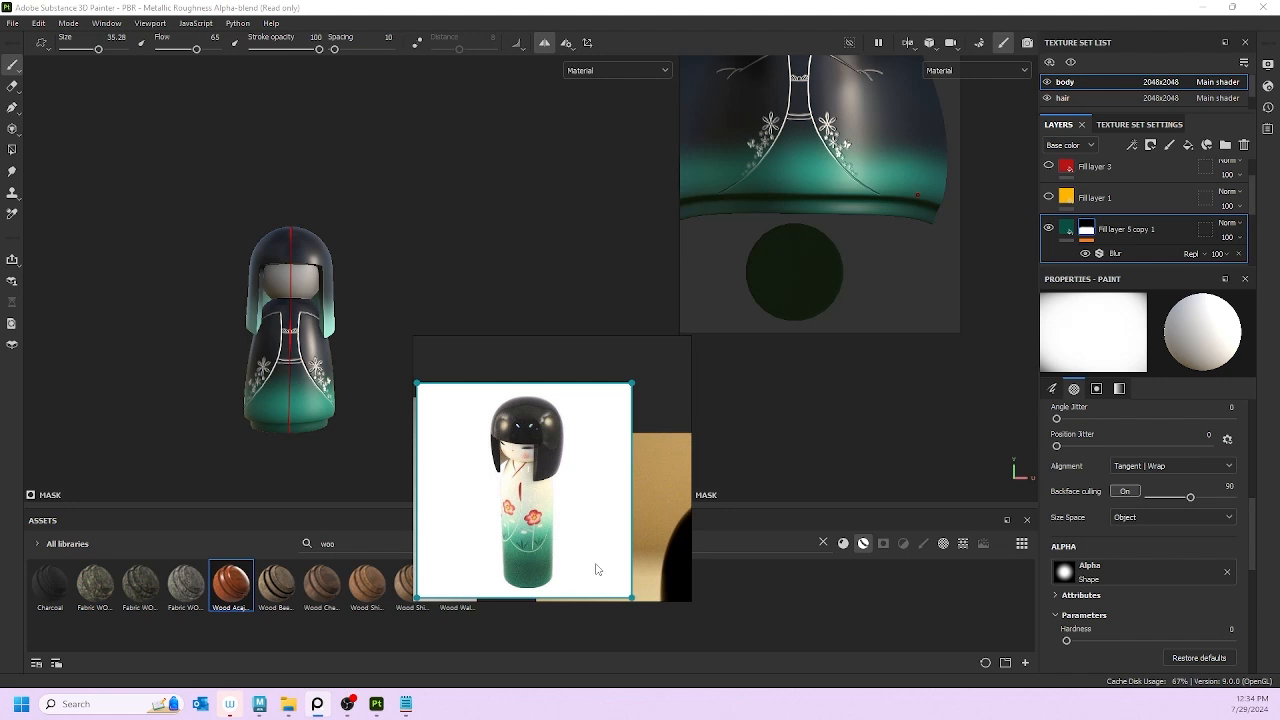
Step: Zoom out the 2D UV view and turn the doll to front and side views
{"action": "left_click_drag", "start_coordinate": [408, 266], "coordinate": [383, 279], "text": "alt"}
{"action": "scroll", "coordinate": [878, 132], "scroll_direction": "down", "scroll_amount": 3}
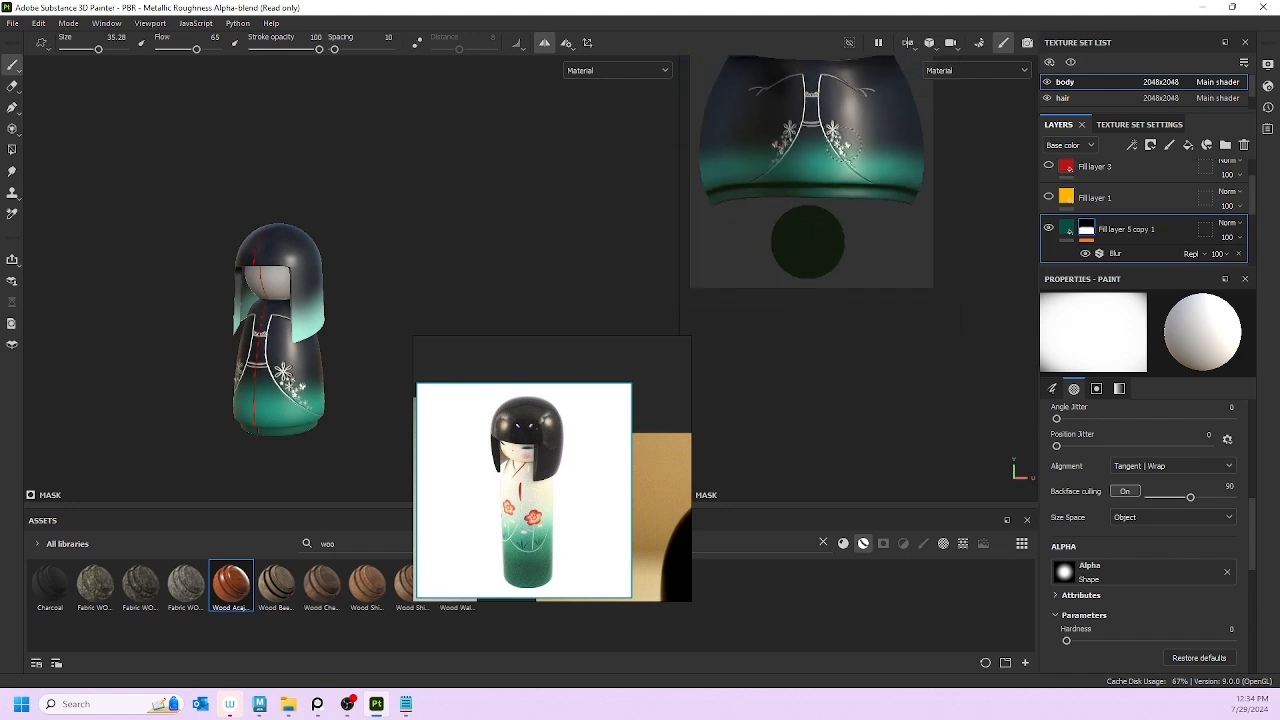
{"action": "middle_click_drag", "start_coordinate": [872, 121], "coordinate": [876, 227], "text": "alt"}
{"action": "scroll", "coordinate": [351, 203], "scroll_direction": "up", "scroll_amount": 3}
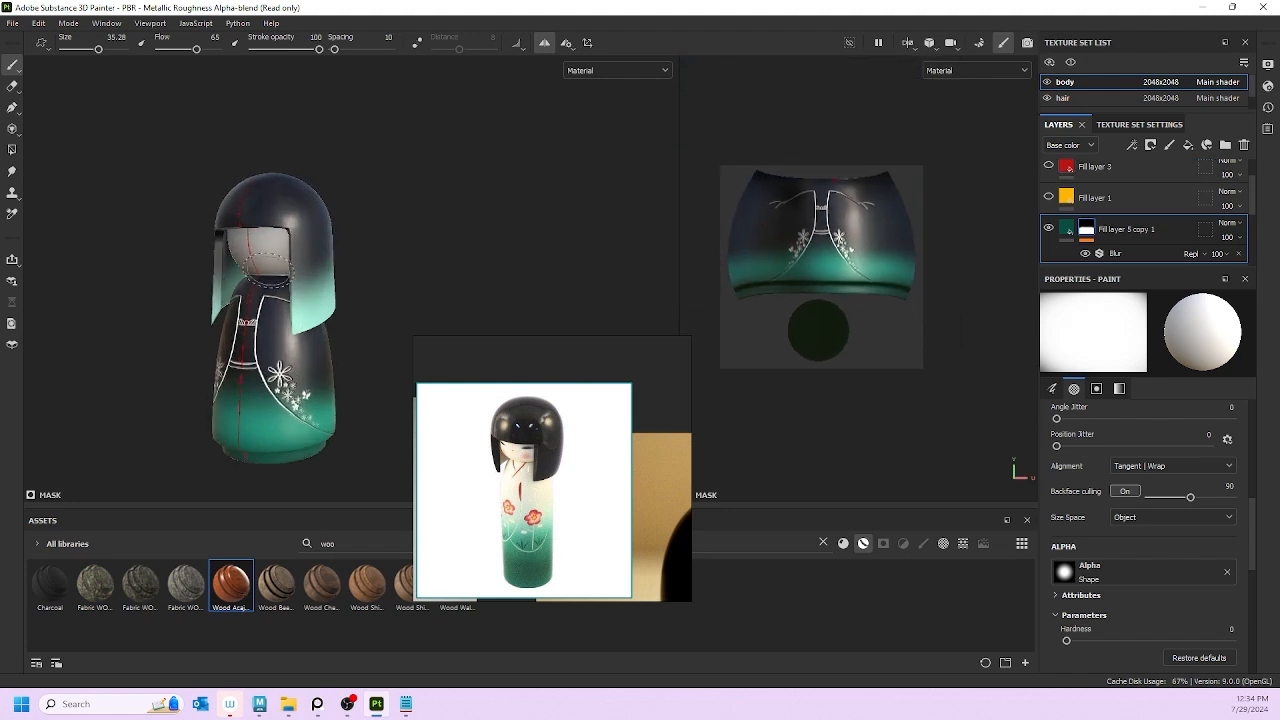
{"action": "left_click_drag", "start_coordinate": [418, 250], "coordinate": [449, 251], "text": "alt"}
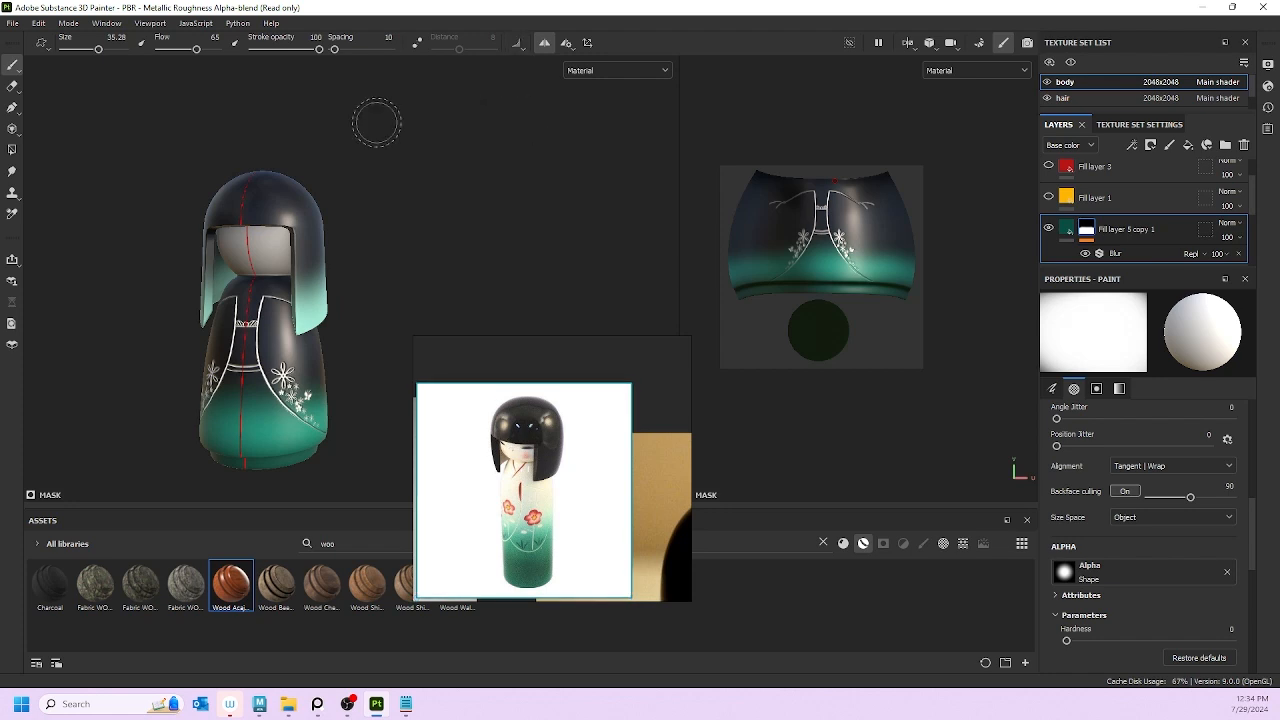
{"action": "mouse_move", "coordinate": [371, 120]}
{"action": "left_mouse_down", "text": "alt"}
{"action": "mouse_move", "coordinate": [391, 266]}
{"action": "mouse_move", "coordinate": [457, 243]}
{"action": "mouse_move", "coordinate": [429, 320]}
{"action": "mouse_move", "coordinate": [332, 308]}
{"action": "mouse_move", "coordinate": [318, 380]}
{"action": "mouse_move", "coordinate": [473, 266]}
{"action": "left_mouse_up", "text": "alt"}
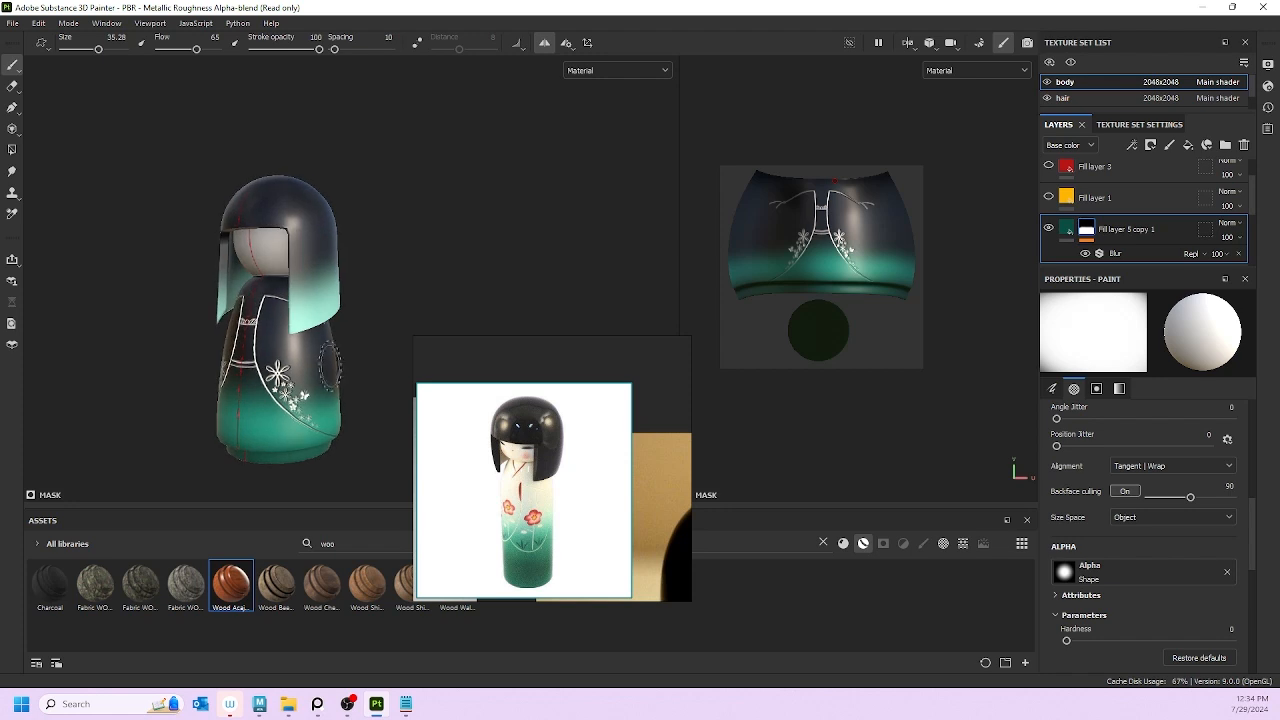
{"action": "mouse_move", "coordinate": [250, 345]}
{"action": "left_mouse_down", "text": "alt"}
{"action": "mouse_move", "coordinate": [571, 314]}
{"action": "mouse_move", "coordinate": [491, 263]}
{"action": "mouse_move", "coordinate": [240, 355]}
{"action": "mouse_move", "coordinate": [262, 345]}
{"action": "mouse_move", "coordinate": [228, 336]}
{"action": "left_mouse_up", "text": "alt"}
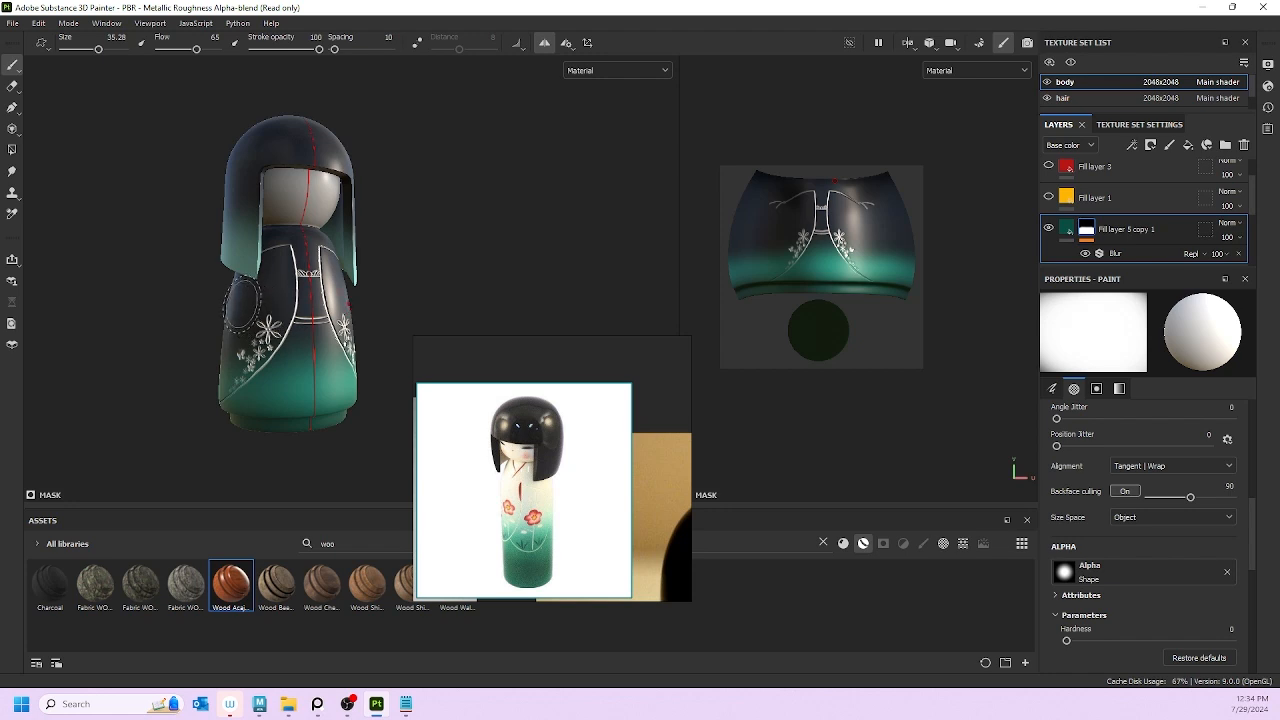
Step: Orbit and zoom around the doll to check the darkened hem from side and front
{"action": "scroll", "coordinate": [263, 297], "scroll_direction": "up", "scroll_amount": 3}
{"action": "scroll", "coordinate": [331, 315], "scroll_direction": "down", "scroll_amount": 3}
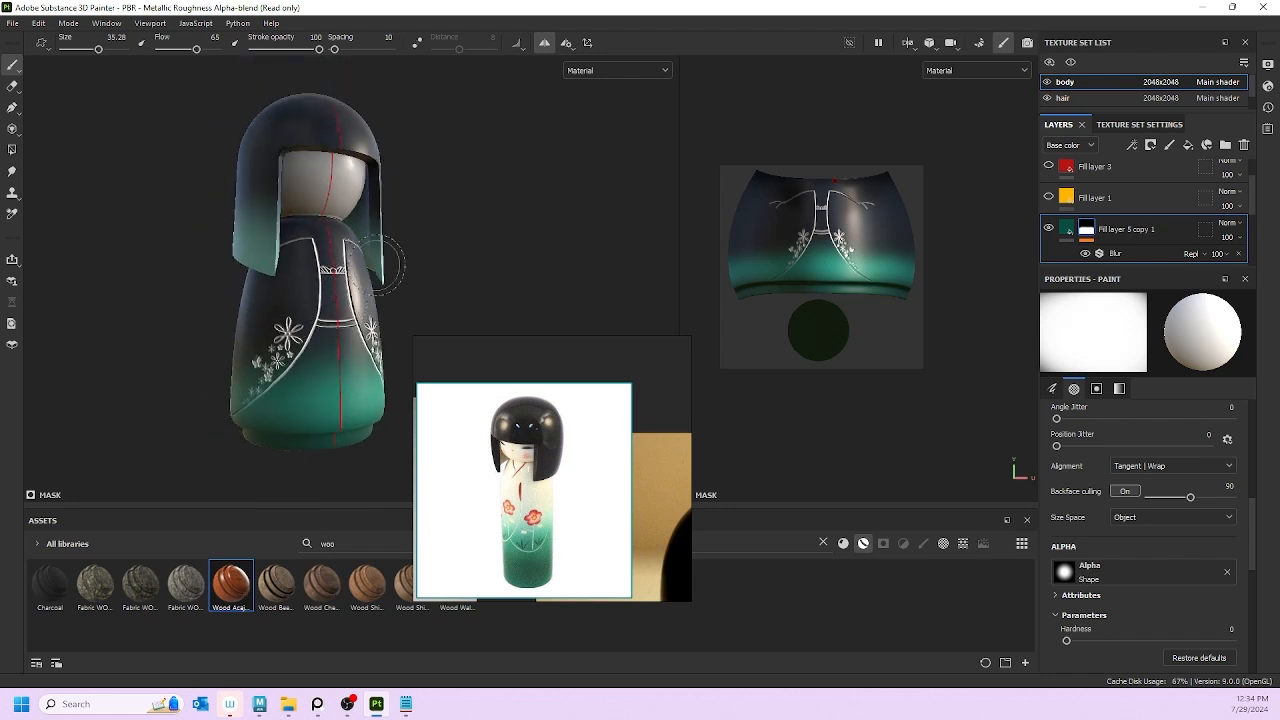
{"action": "left_click_drag", "start_coordinate": [391, 257], "coordinate": [197, 254], "text": "alt"}
{"action": "middle_click_drag", "start_coordinate": [378, 343], "coordinate": [265, 317], "text": "alt"}
{"action": "left_click_drag", "start_coordinate": [265, 317], "coordinate": [214, 322], "text": "alt"}
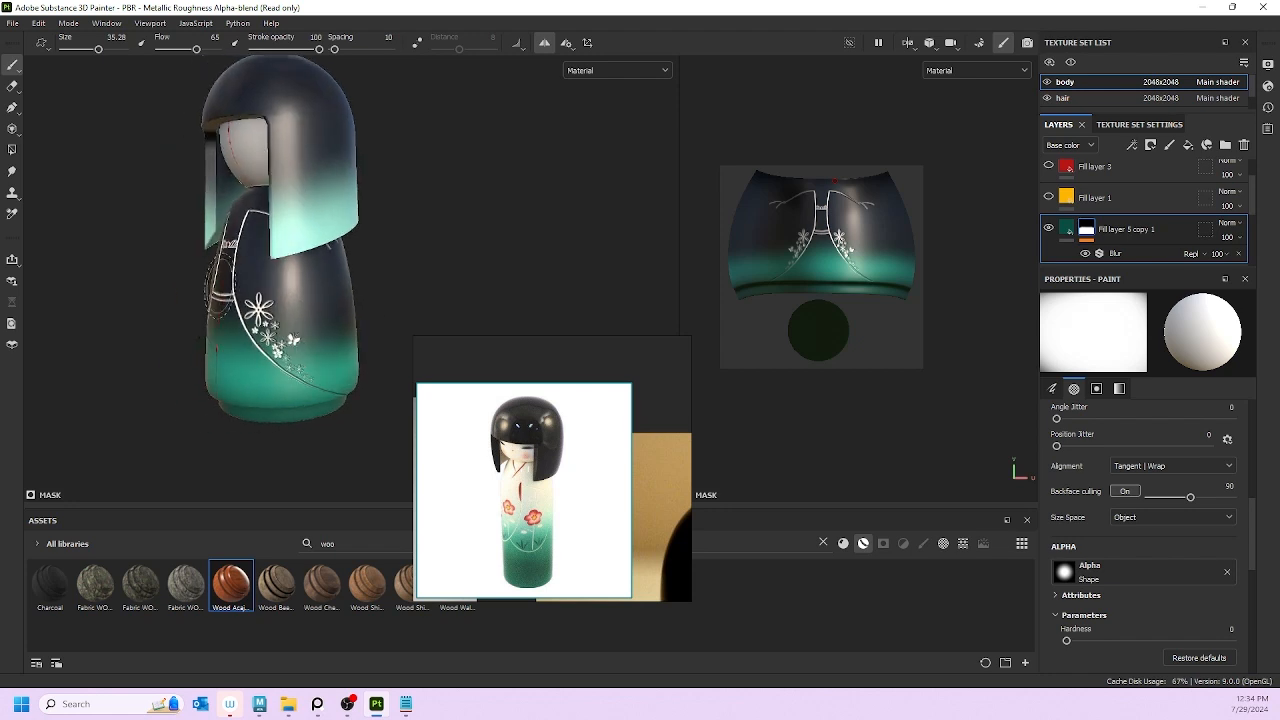
{"action": "scroll", "coordinate": [163, 223], "scroll_direction": "up", "scroll_amount": 1}
{"action": "scroll", "coordinate": [154, 223], "scroll_direction": "down", "scroll_amount": 1}
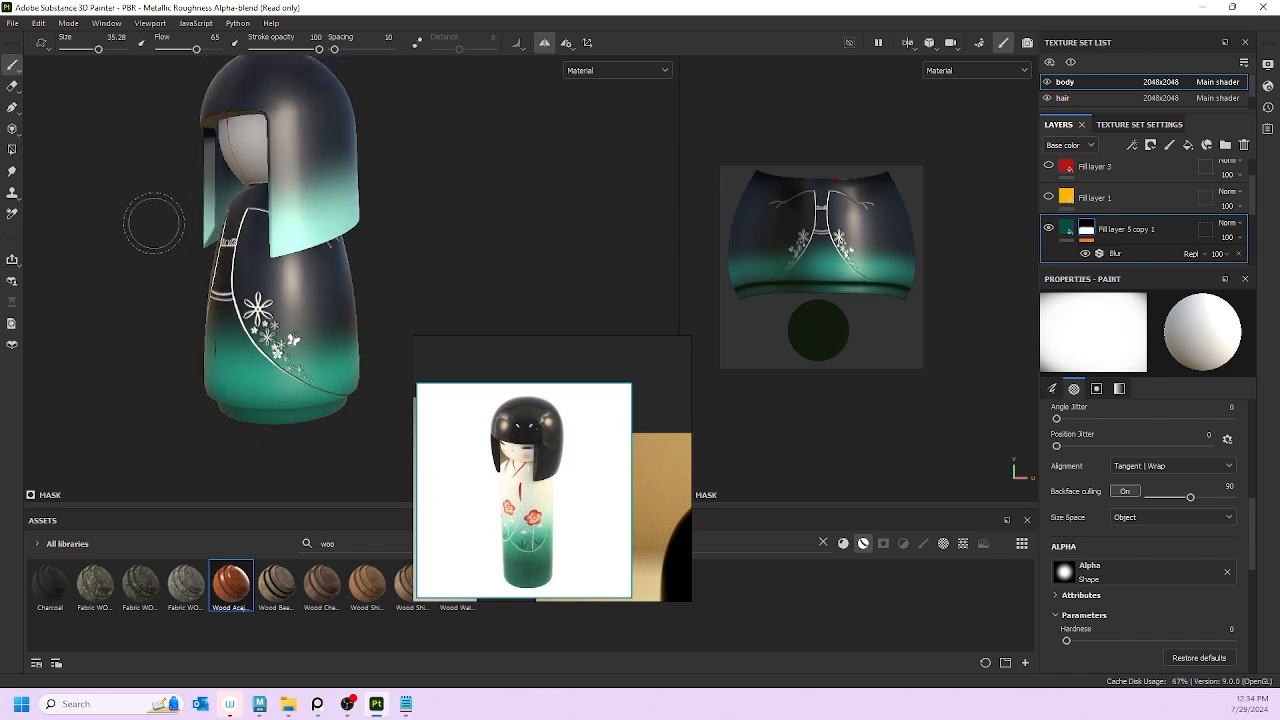
{"action": "middle_click_drag", "start_coordinate": [154, 223], "coordinate": [197, 280], "text": "alt"}
{"action": "left_click_drag", "start_coordinate": [197, 280], "coordinate": [264, 283], "text": "alt"}
Step: Send the PureRef reference window behind Painter and orbit to the doll's back
{"action": "middle_click_drag", "start_coordinate": [312, 254], "coordinate": [353, 227], "text": "alt"}
{"action": "scroll", "coordinate": [353, 227], "scroll_direction": "down", "scroll_amount": 2}
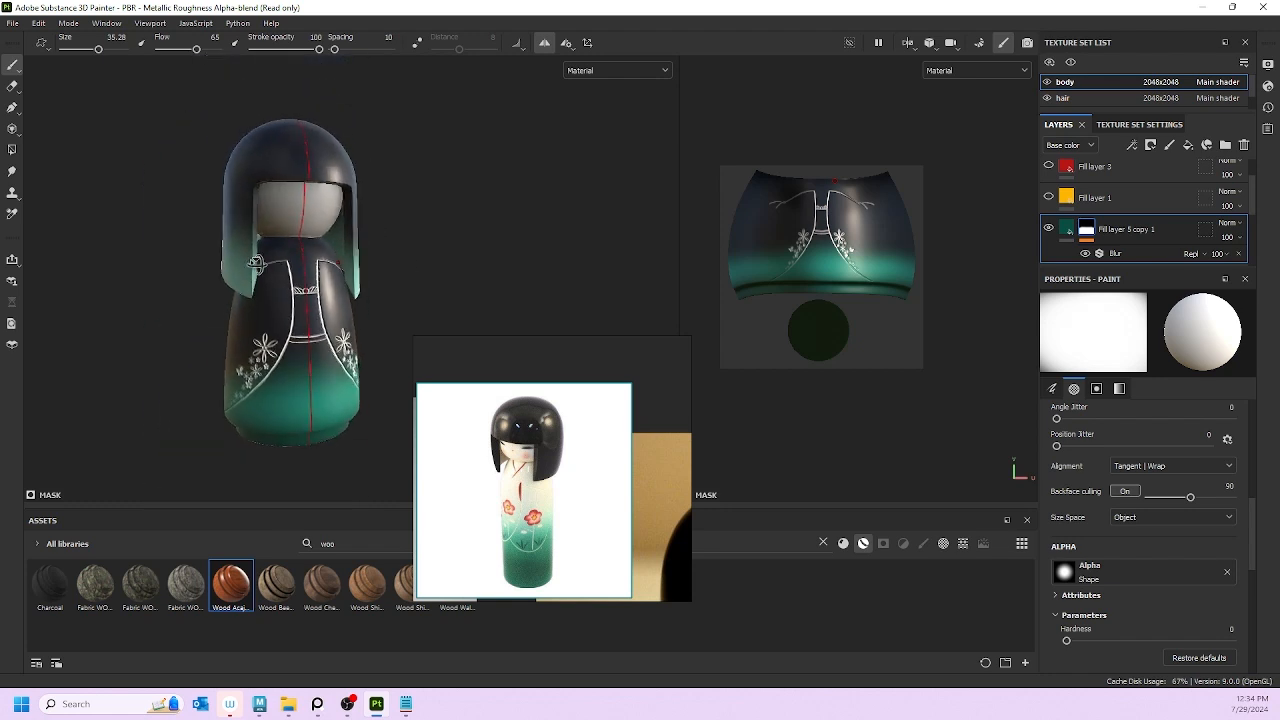
{"action": "left_click_drag", "start_coordinate": [270, 258], "coordinate": [308, 260], "text": "alt"}
{"action": "scroll", "coordinate": [283, 262], "scroll_direction": "down", "scroll_amount": 2}
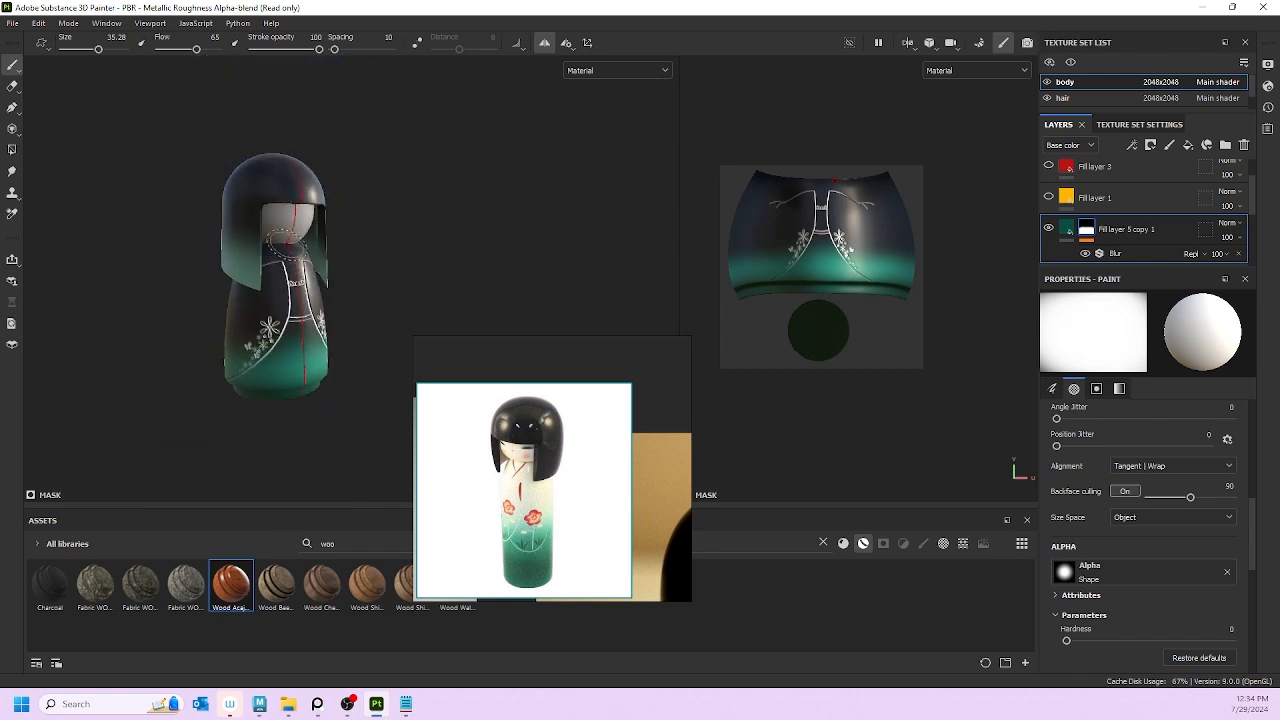
{"action": "scroll", "coordinate": [284, 254], "scroll_direction": "up", "scroll_amount": 3}
{"action": "scroll", "coordinate": [286, 250], "scroll_direction": "down", "scroll_amount": 1}
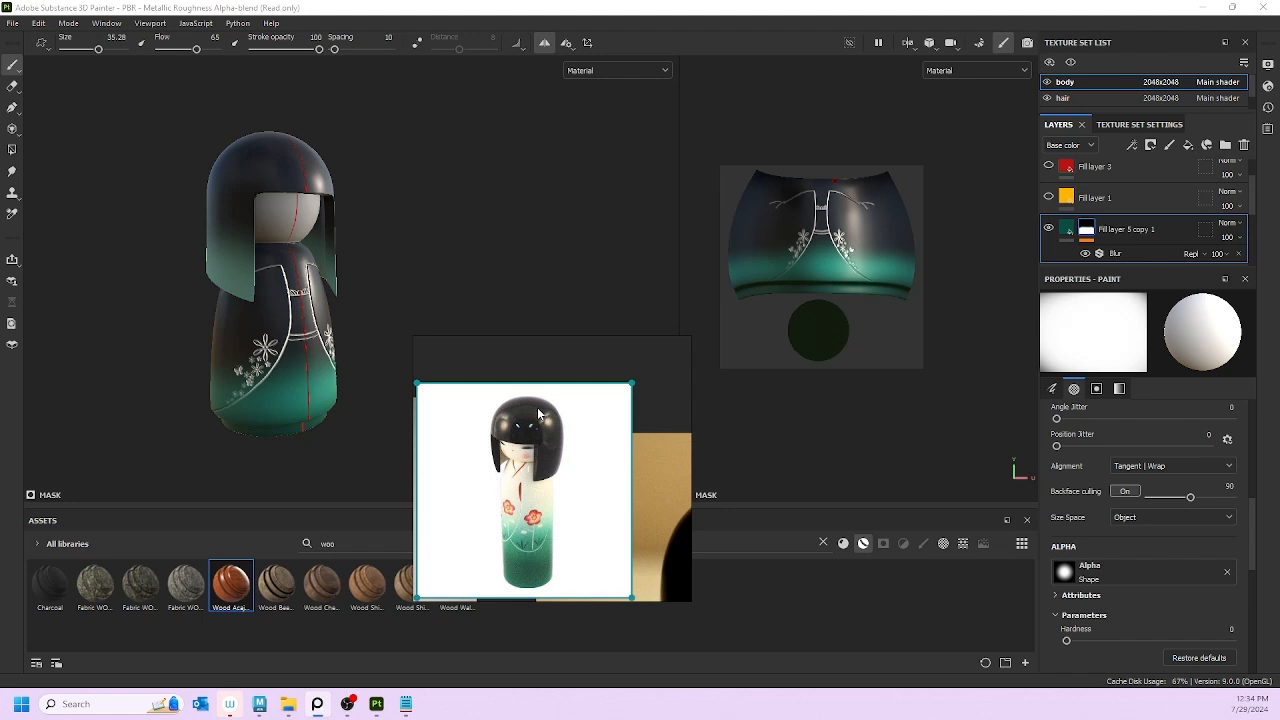
{"action": "key", "text": "alt+Tab"}
{"action": "mouse_move", "coordinate": [330, 318]}
{"action": "left_mouse_down", "text": "alt"}
{"action": "mouse_move", "coordinate": [300, 310]}
{"action": "mouse_move", "coordinate": [523, 301]}
{"action": "mouse_move", "coordinate": [727, 262]}
{"action": "mouse_move", "coordinate": [491, 317]}
{"action": "mouse_move", "coordinate": [126, 297]}
{"action": "mouse_move", "coordinate": [220, 277]}
{"action": "mouse_move", "coordinate": [437, 283]}
{"action": "left_mouse_up", "text": "alt"}
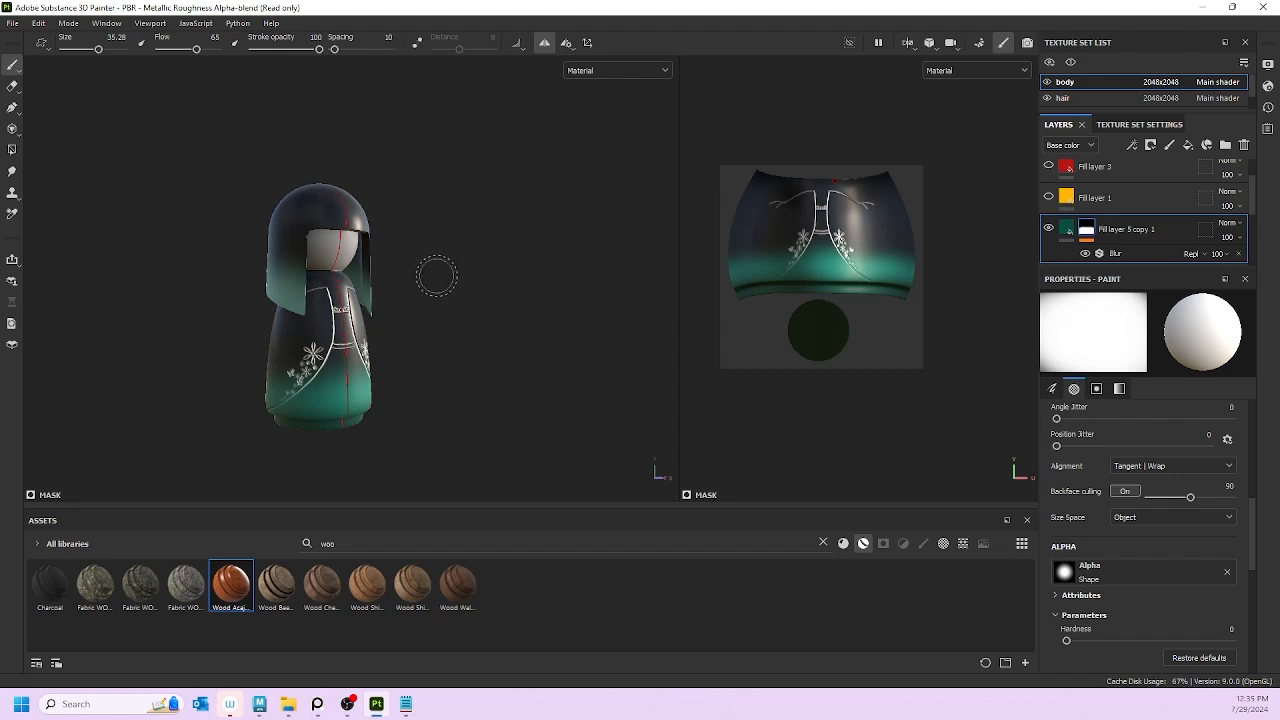